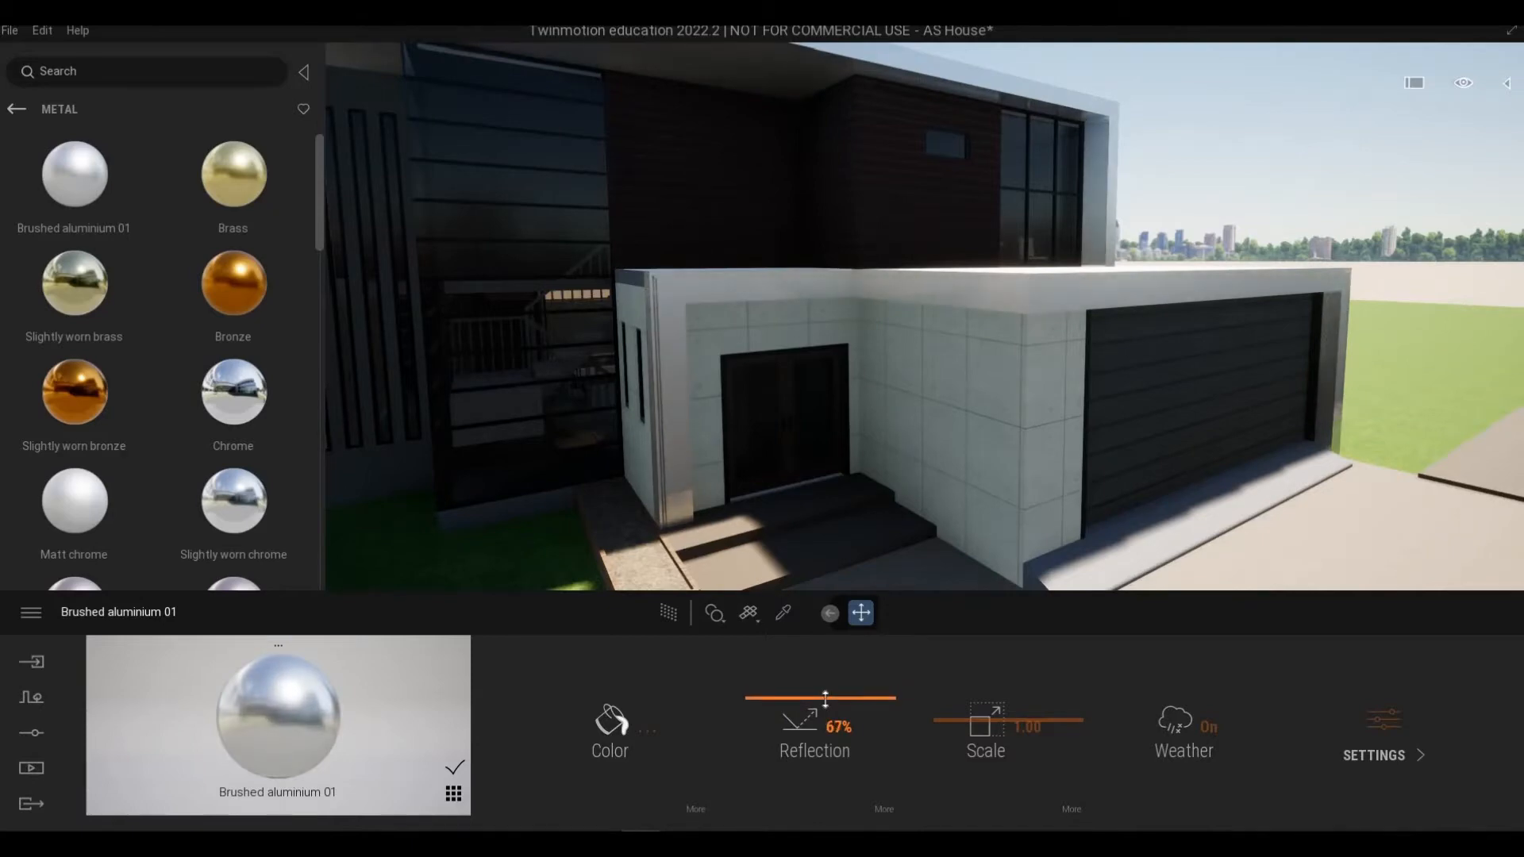
Step: Darken the Brushed aluminium 01 colour to 838383 and lower its reflection to 53%
left_click(579, 709)
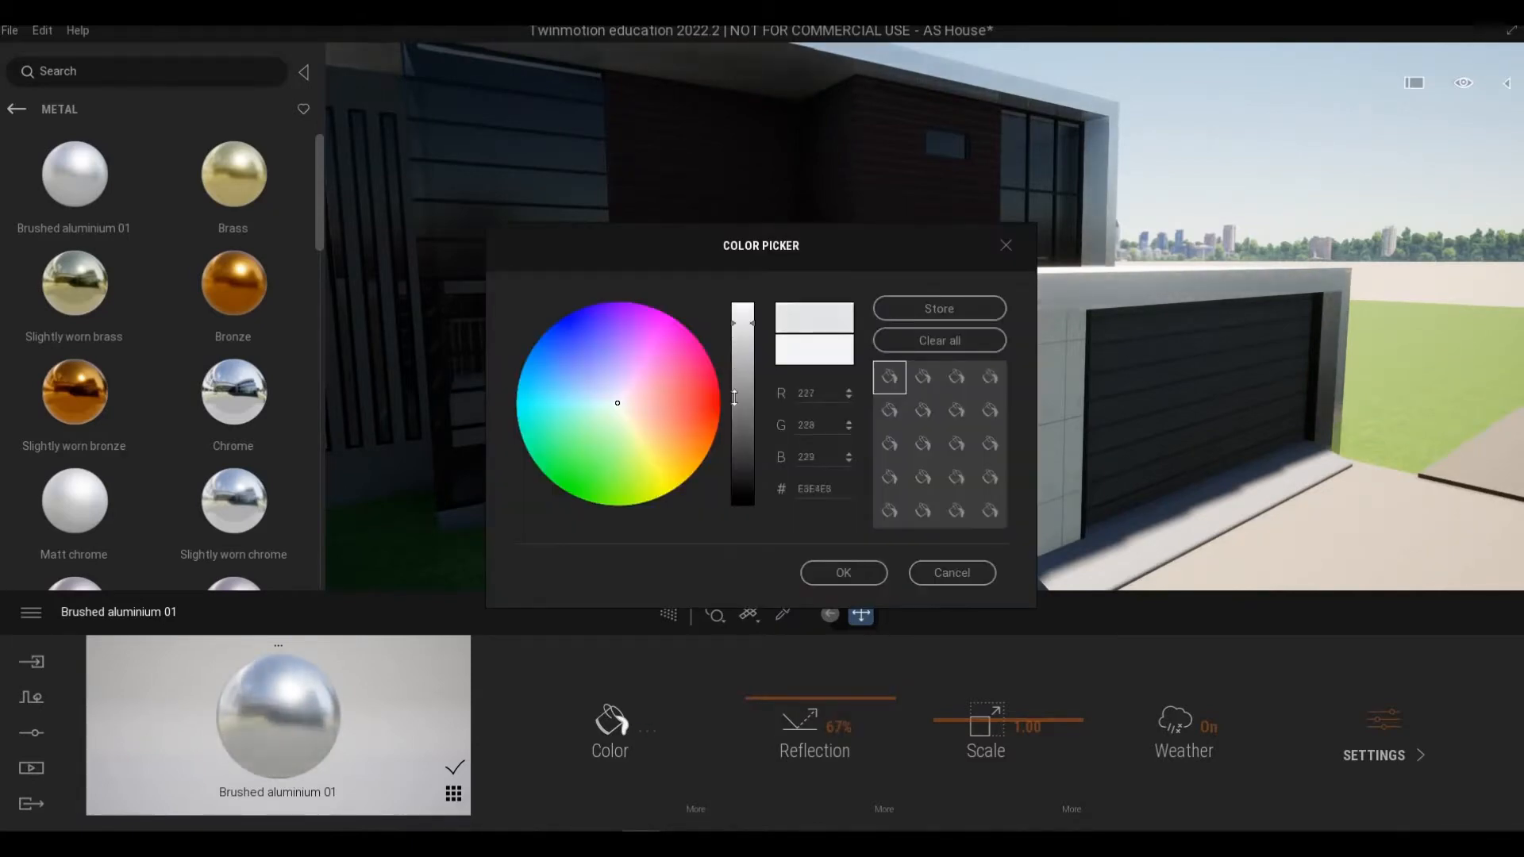
left_click_drag(735, 399, 734, 386)
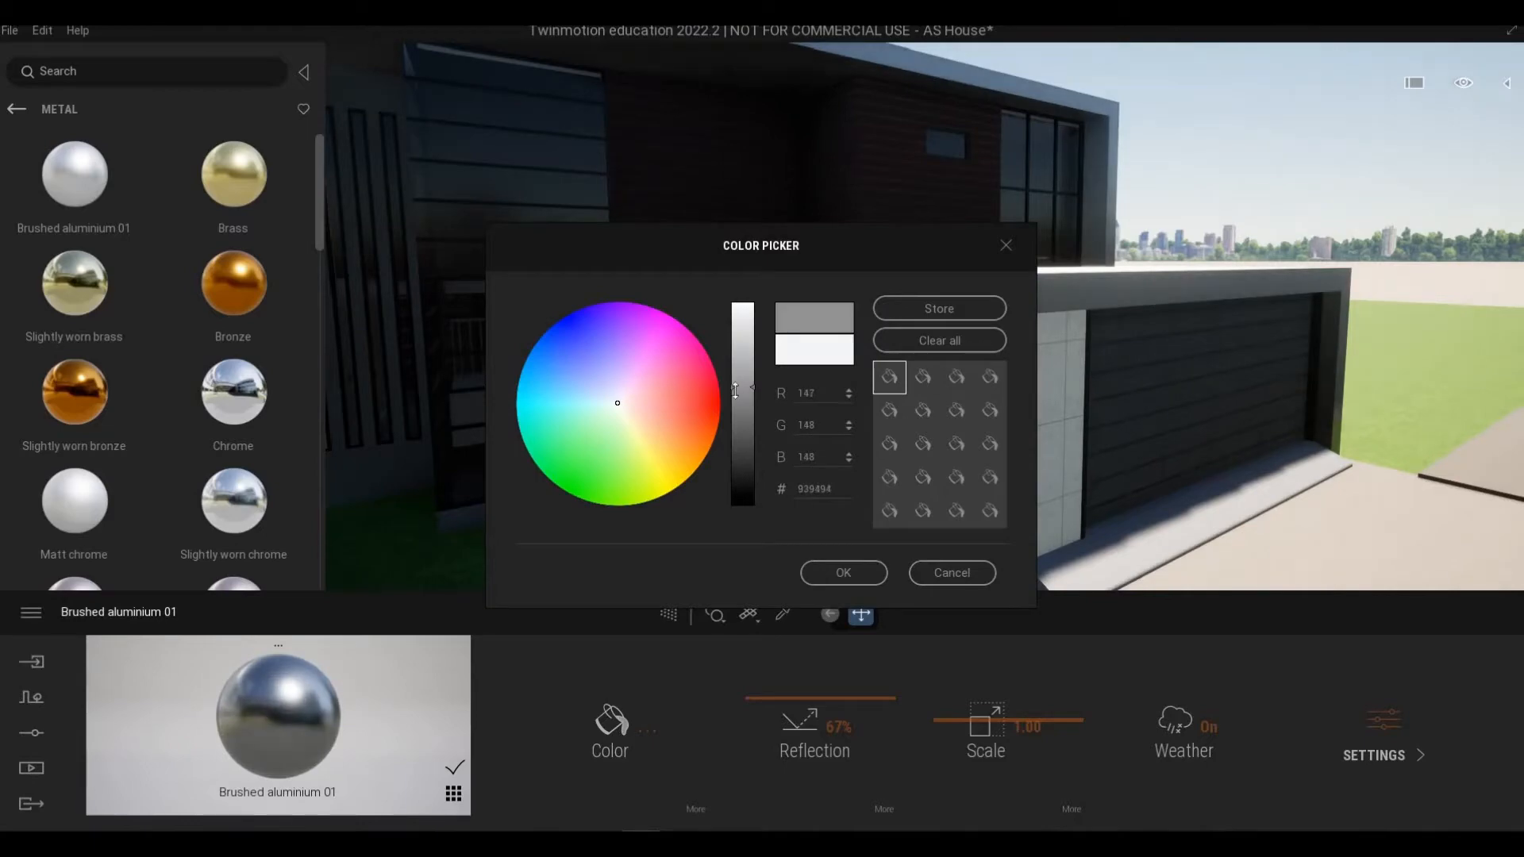
left_click(844, 573)
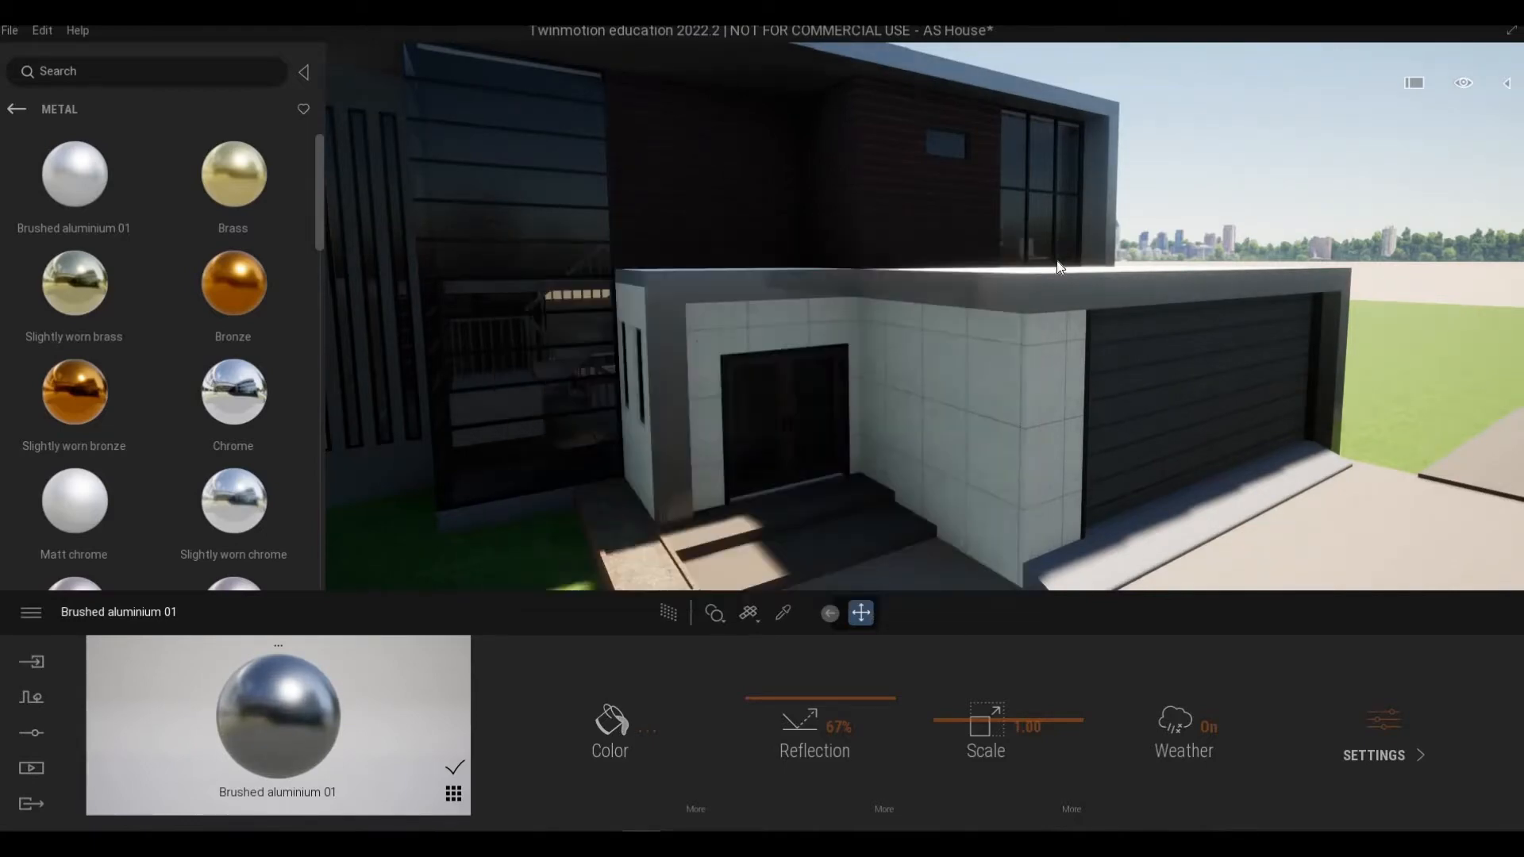
scroll(1062, 282, "up", 5)
scroll(952, 323, "down", 5)
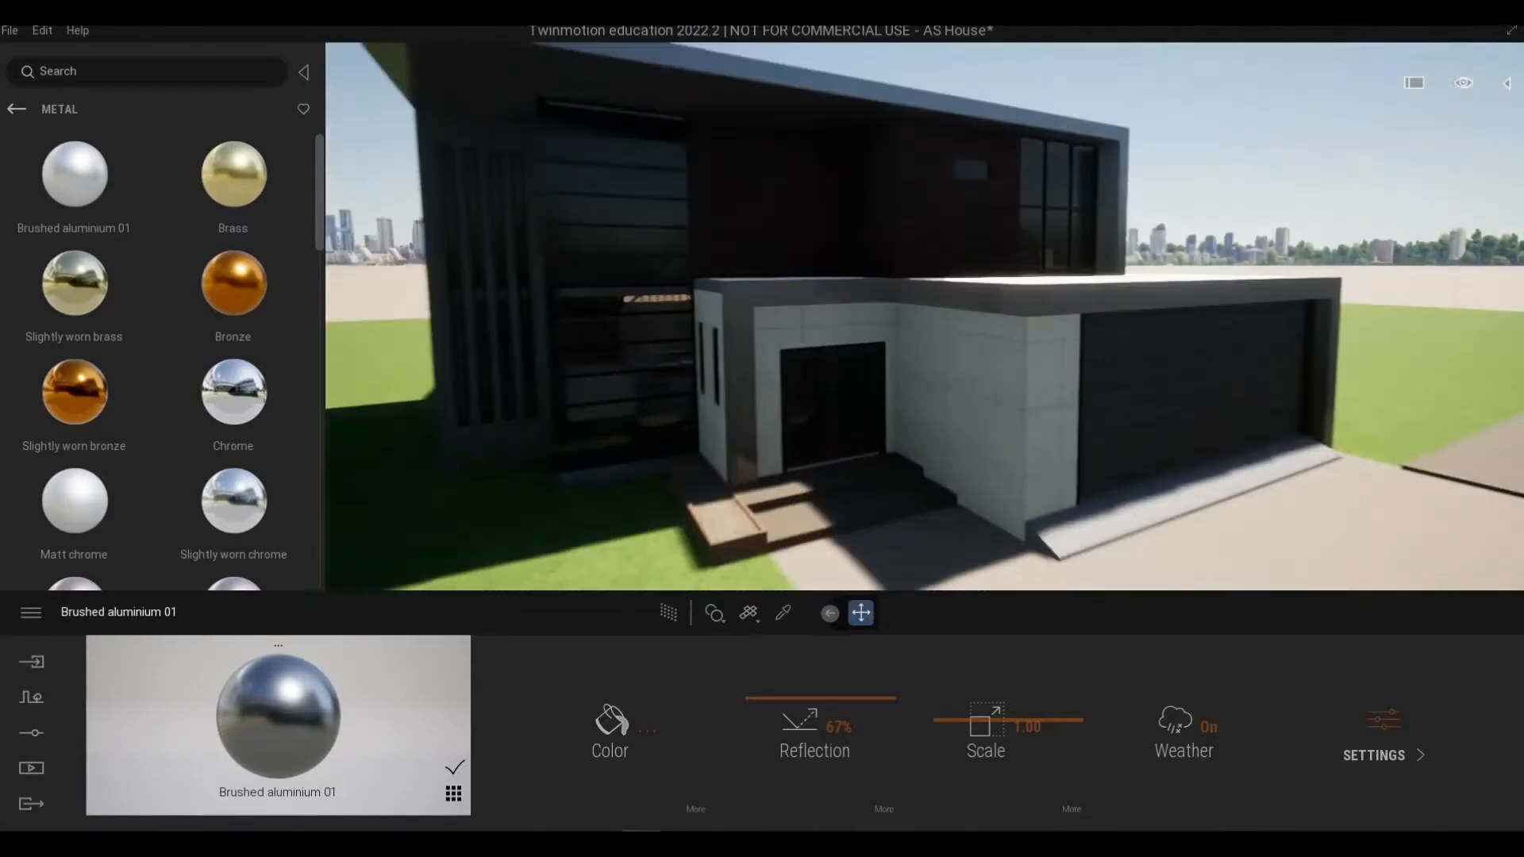
right_click_drag(952, 324, 945, 266)
scroll(945, 266, "down", 2)
scroll(994, 393, "up", 2)
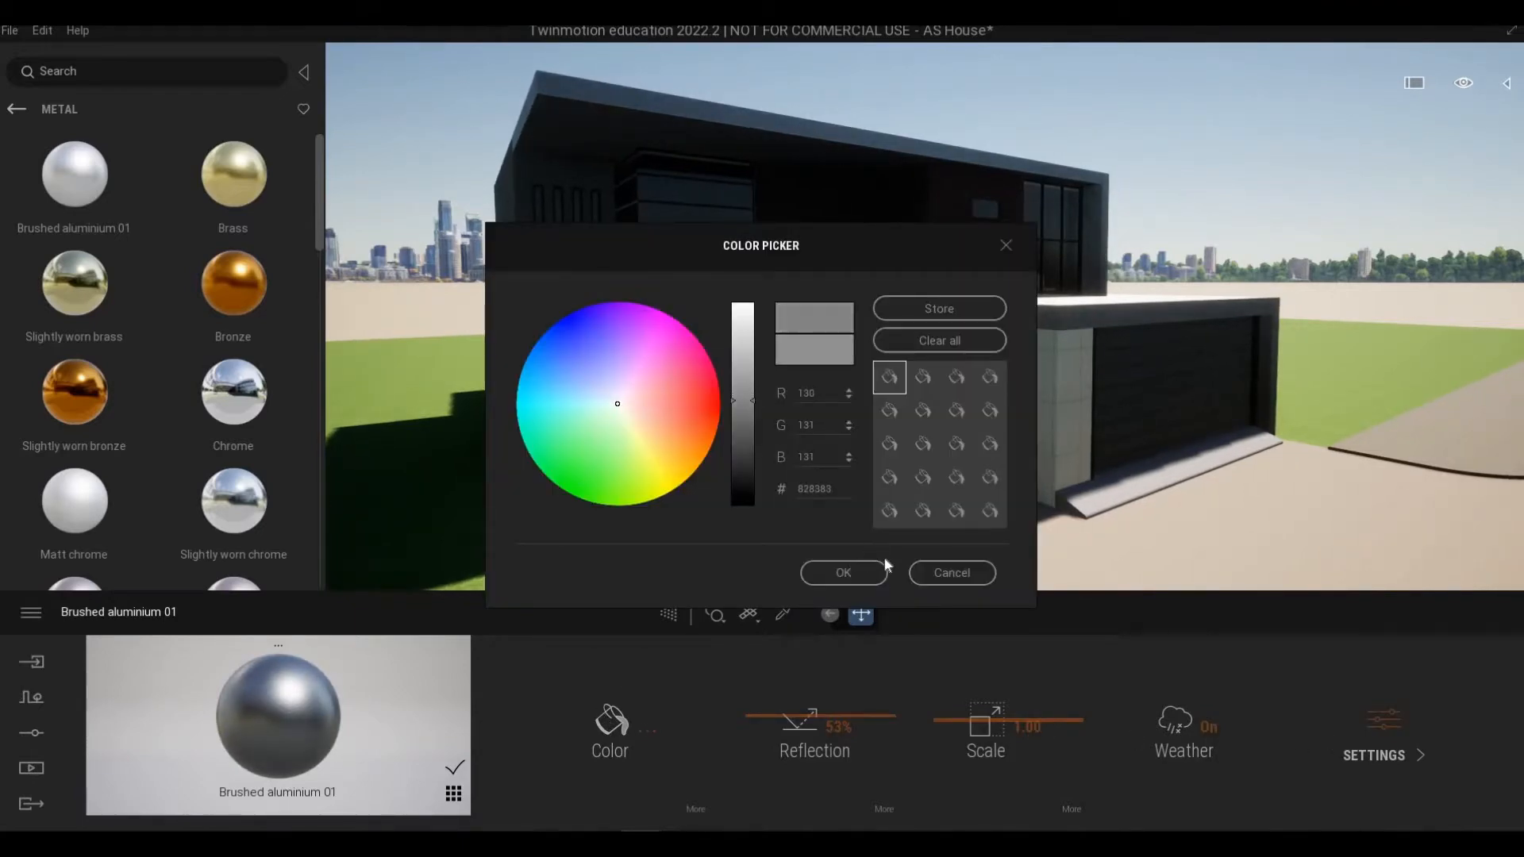
left_click(843, 573)
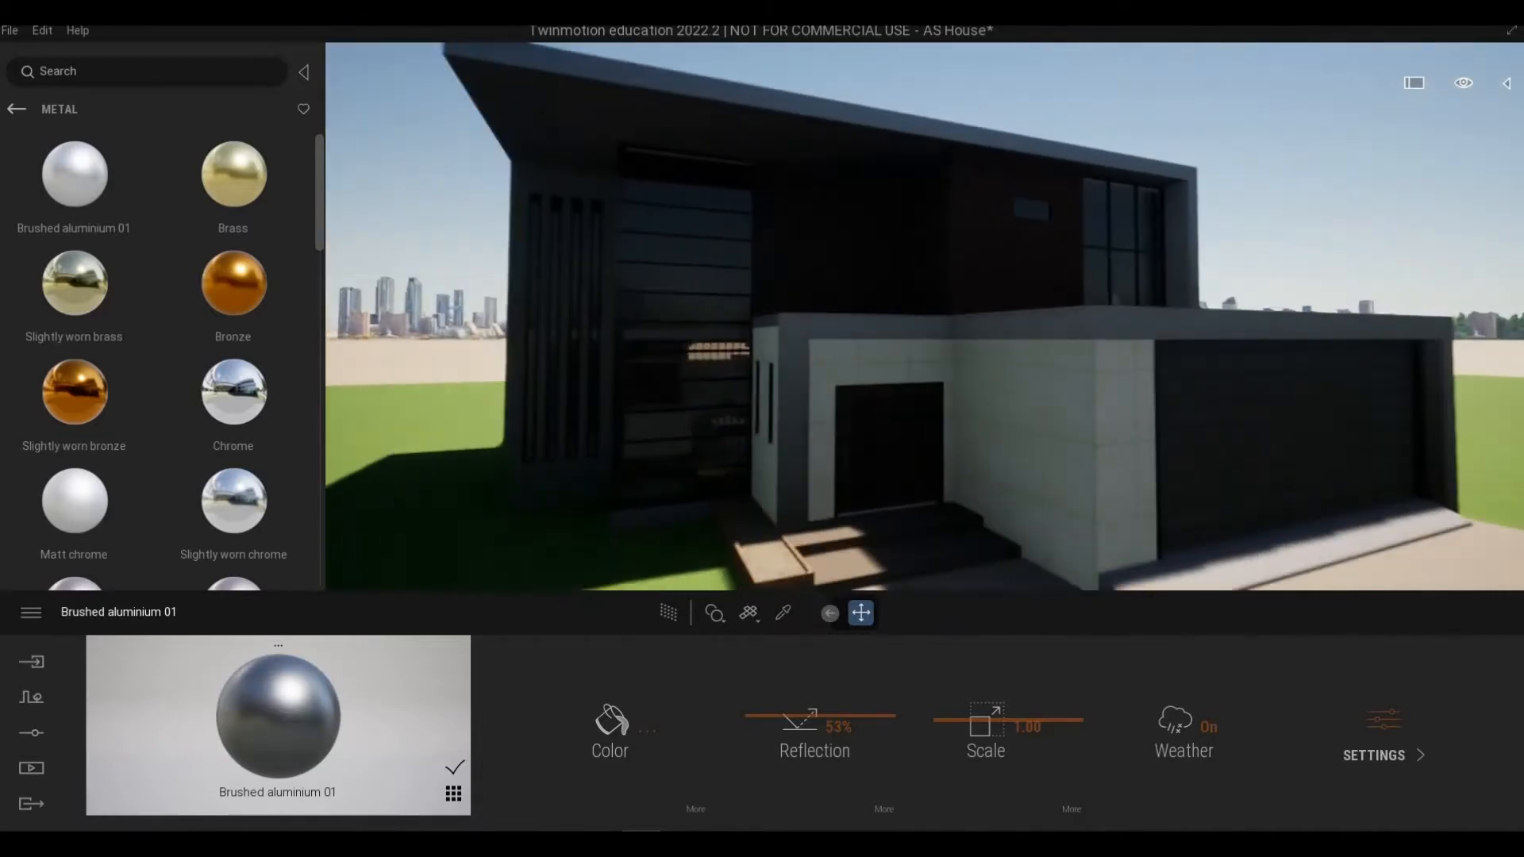
Step: Walk around the house exterior and balcony to inspect the applied materials
key("w")
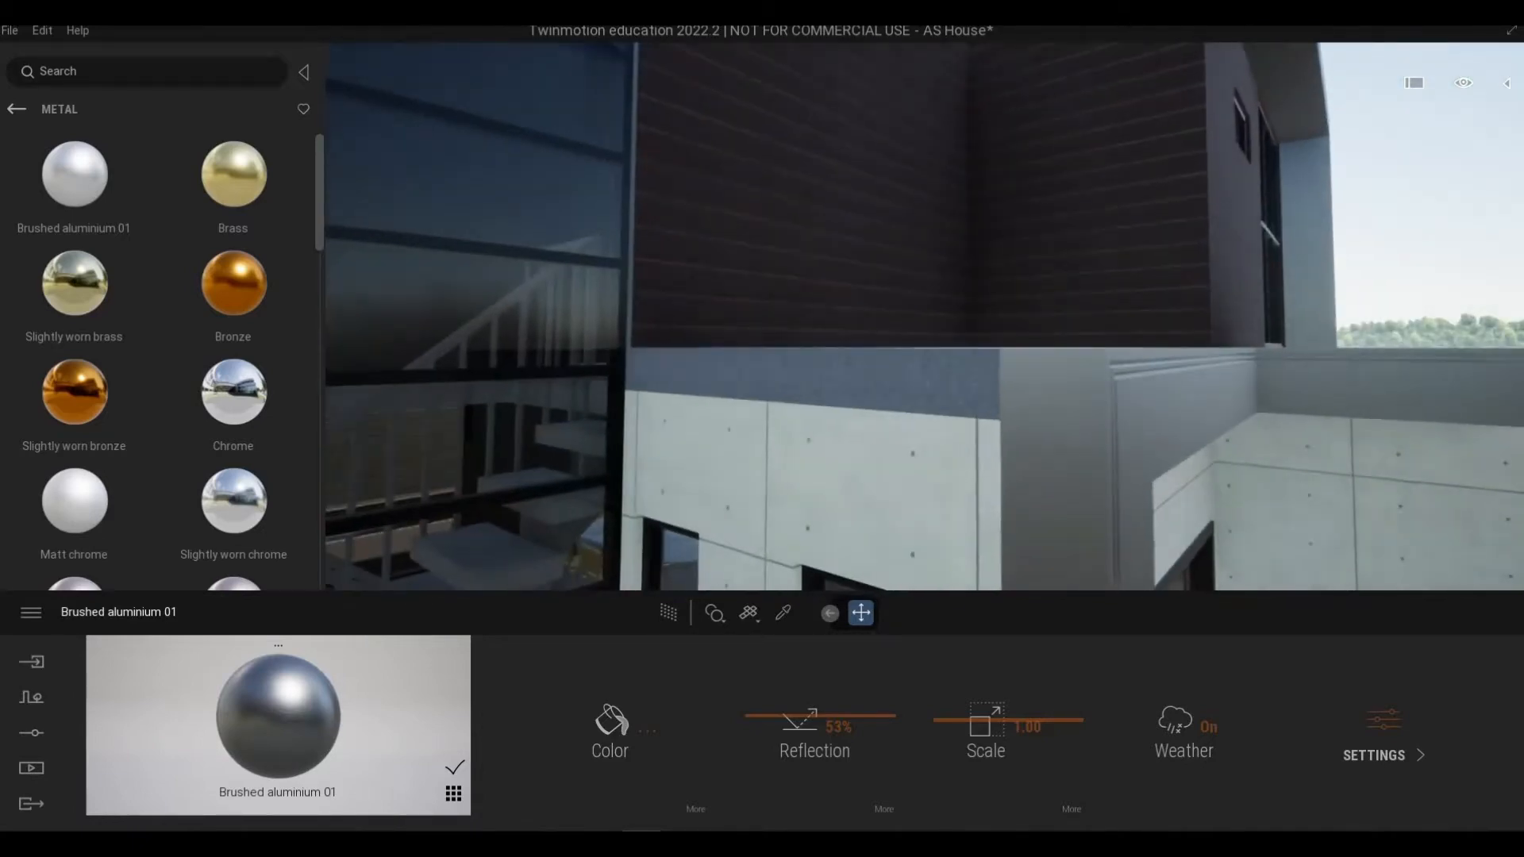
key("a")
key("s")
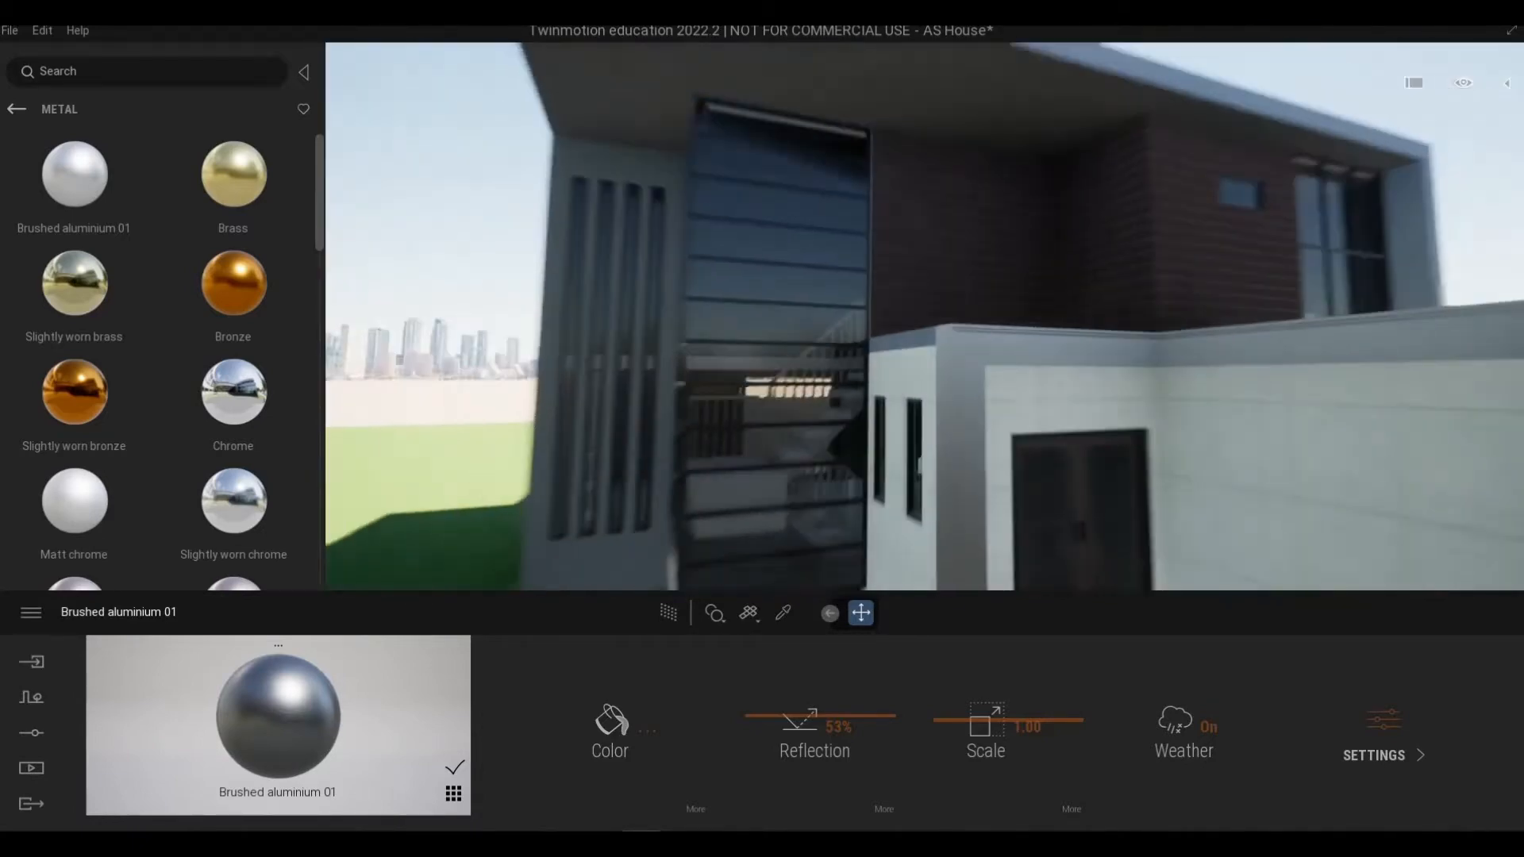
key("a")
key("w")
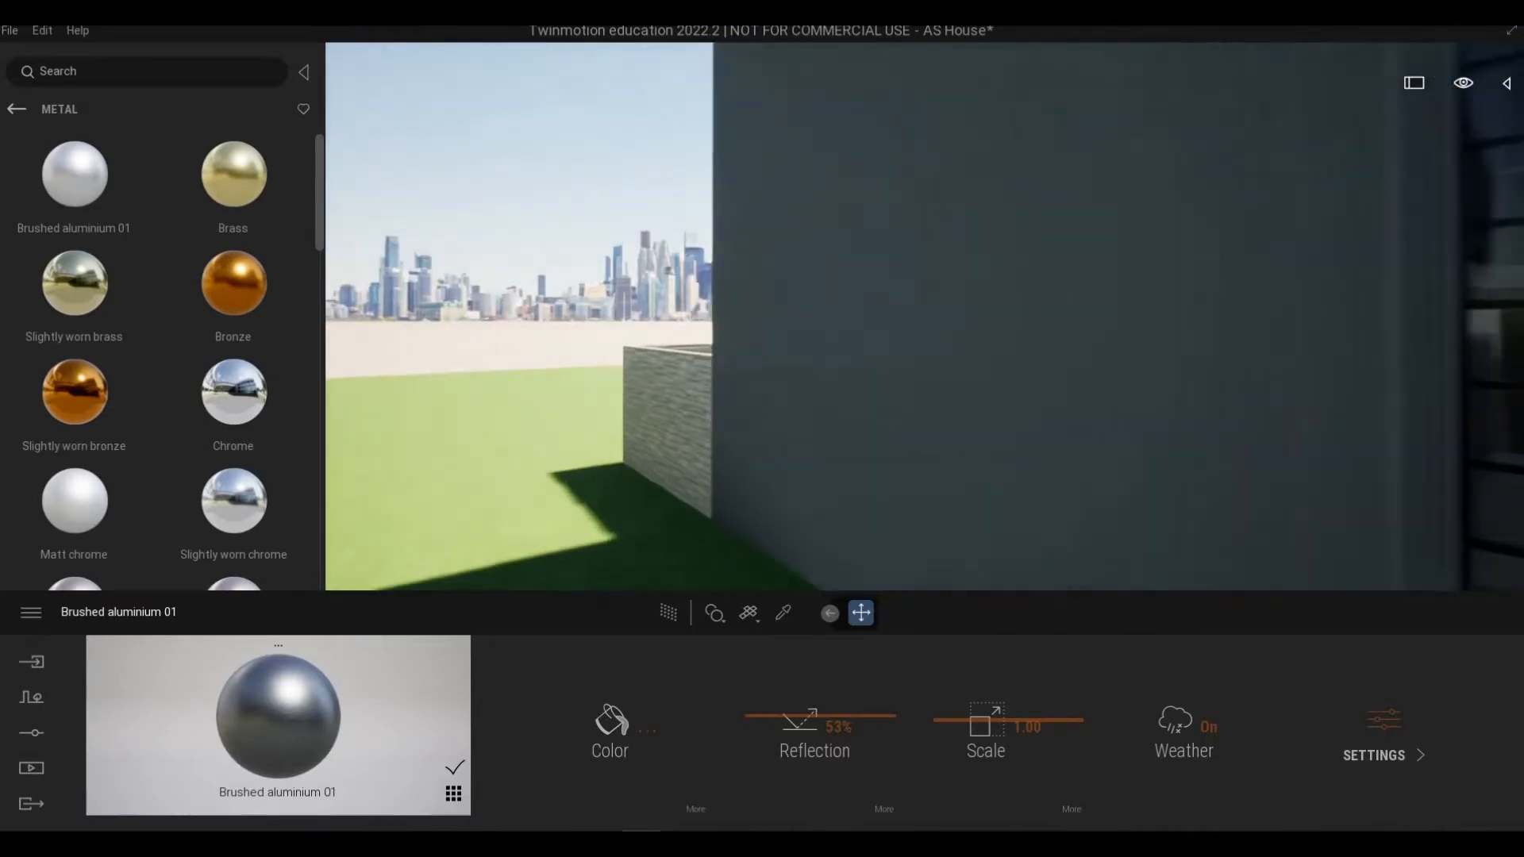
key("s")
key("d")
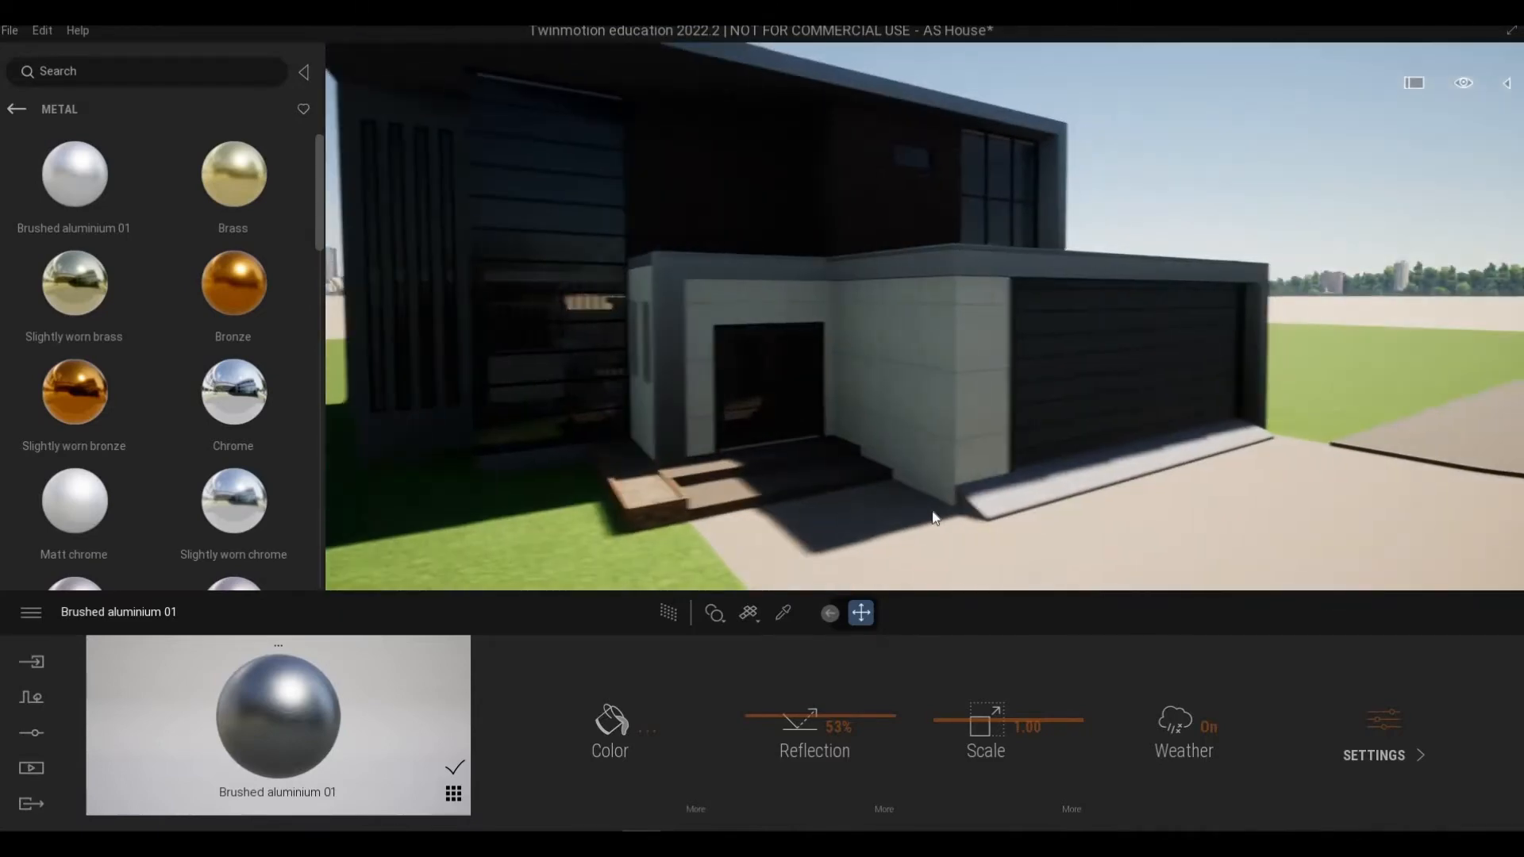
key("s")
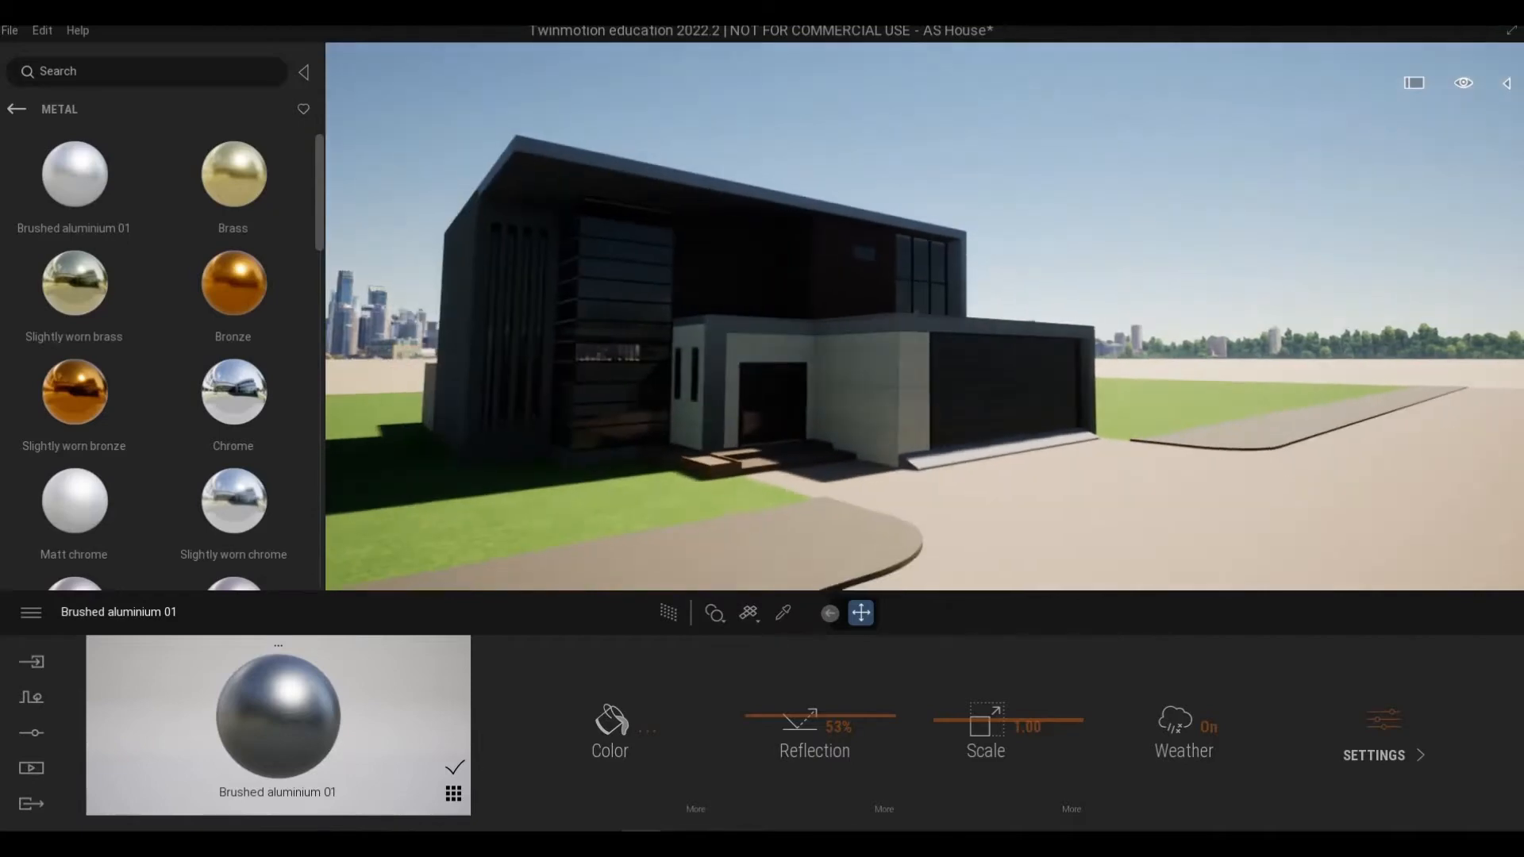
key("a")
key("w")
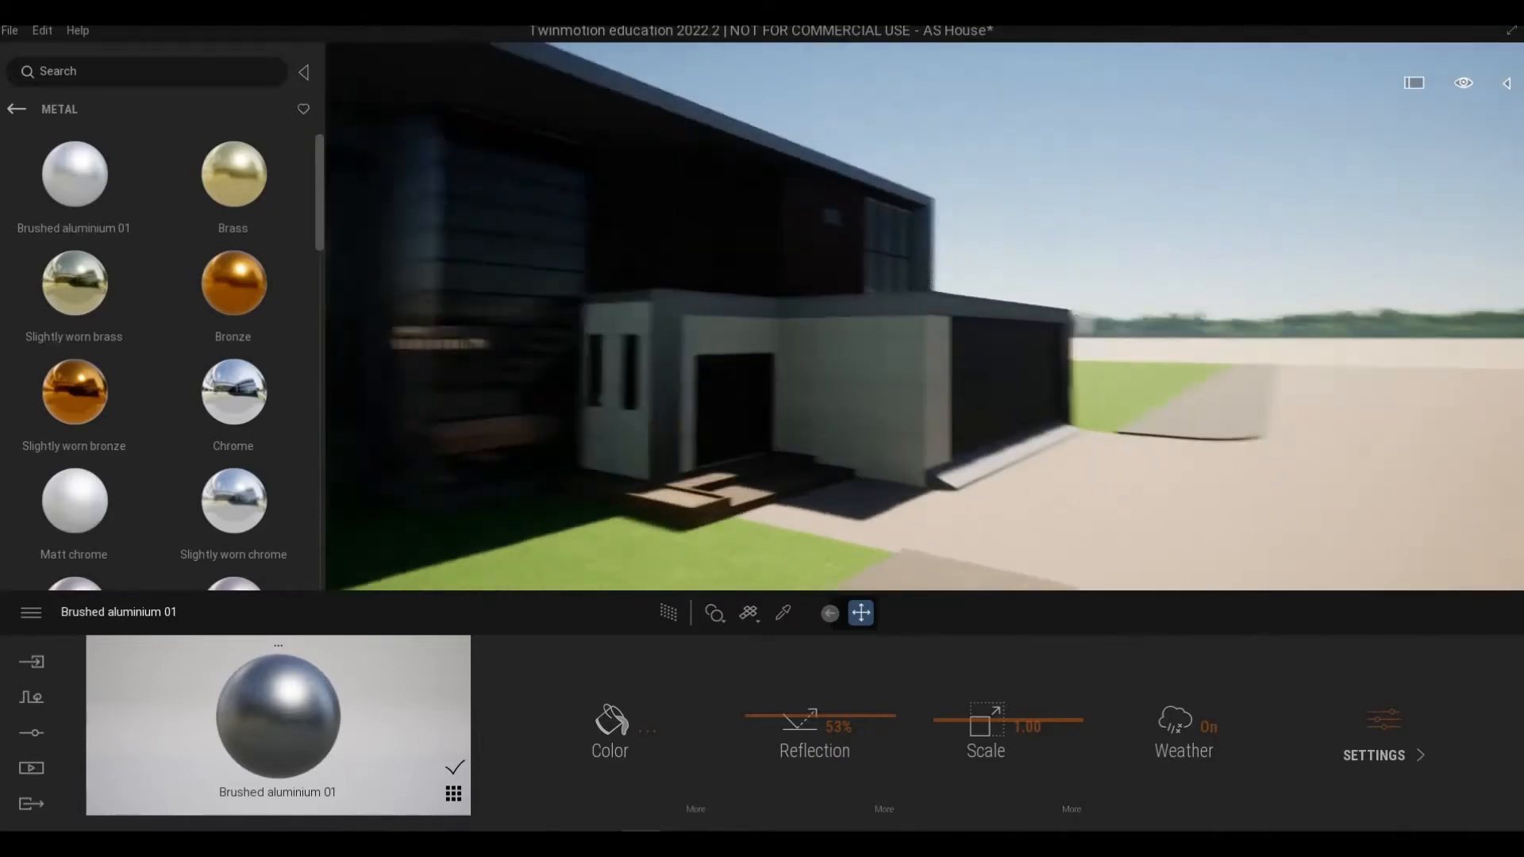
key("a")
key("d")
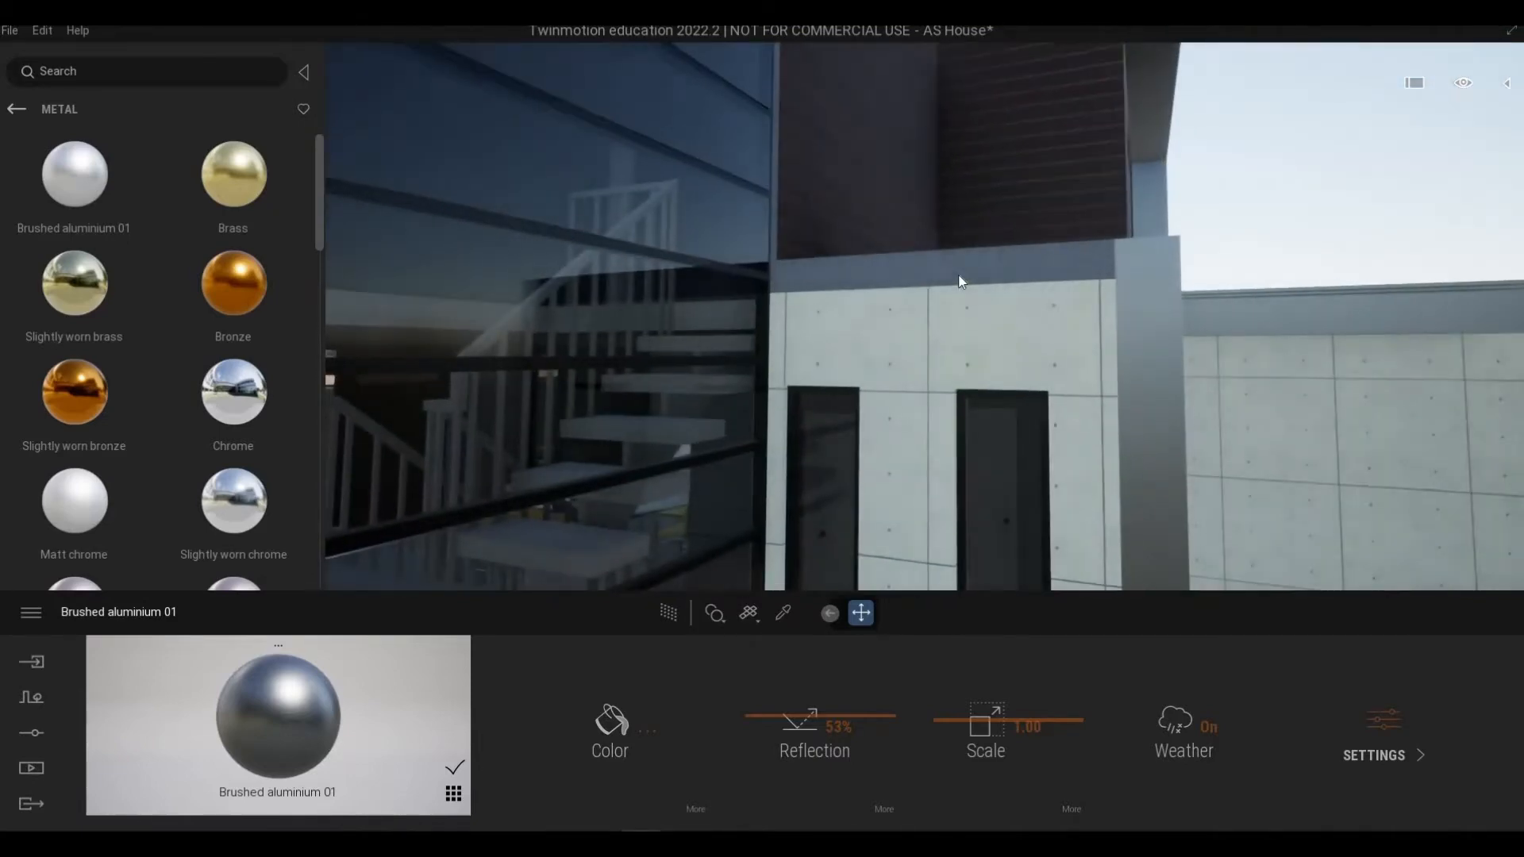
key("e")
key("w")
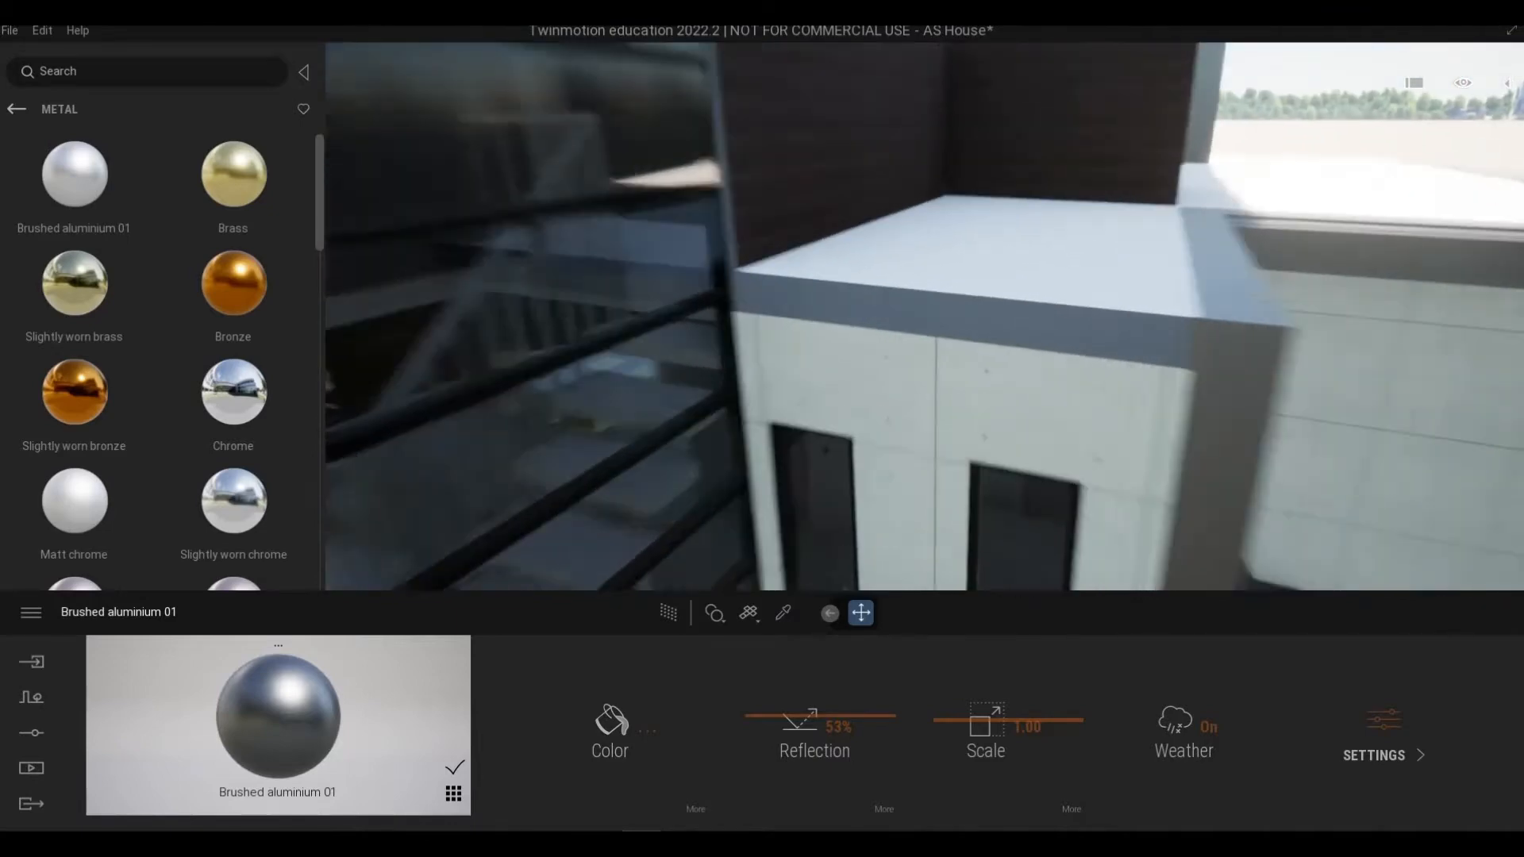
key("w")
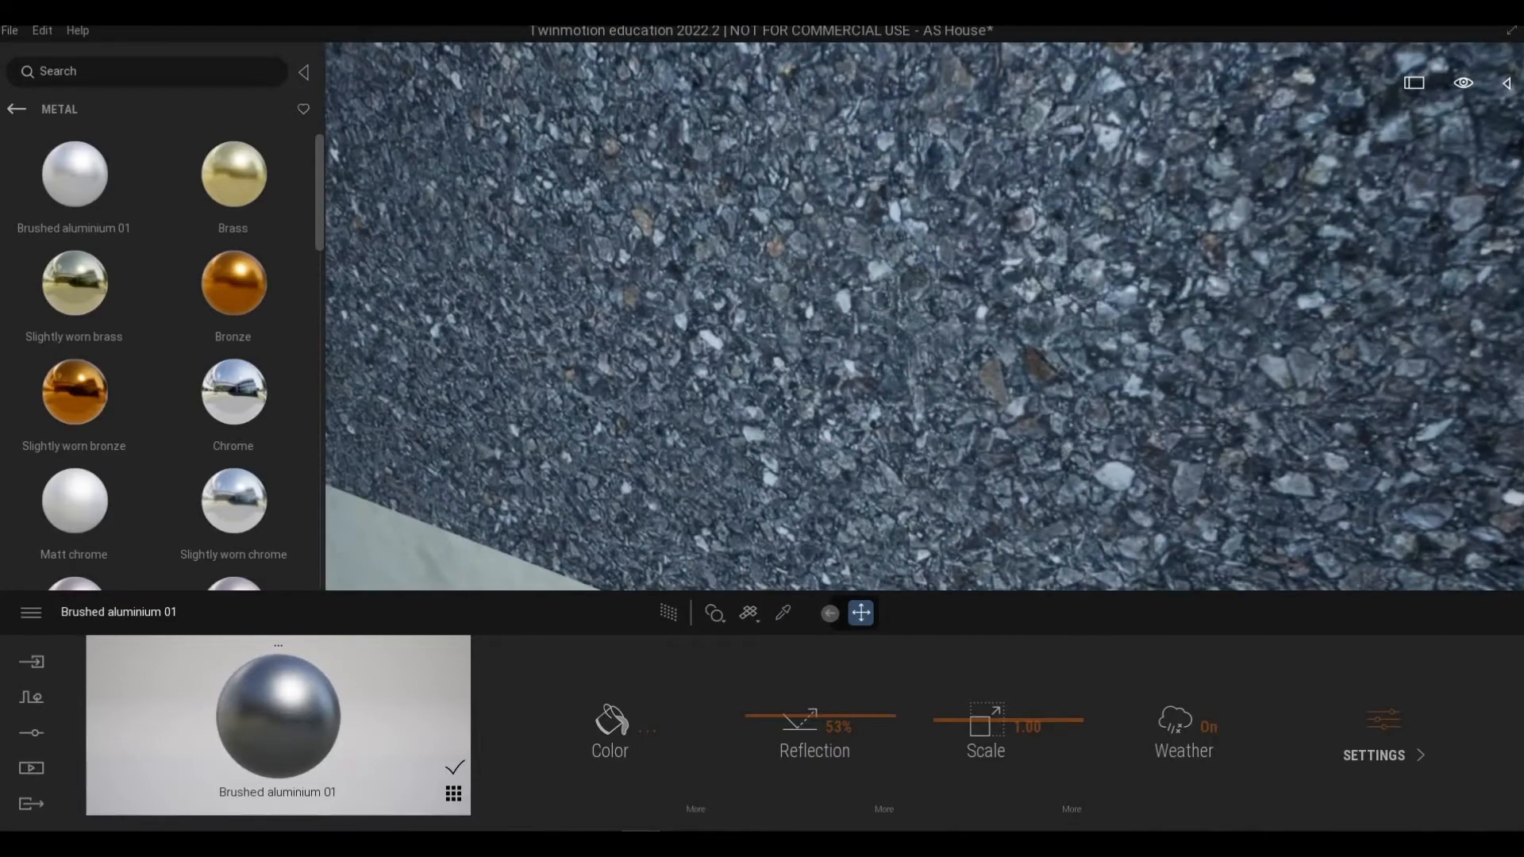
key("s")
key("a")
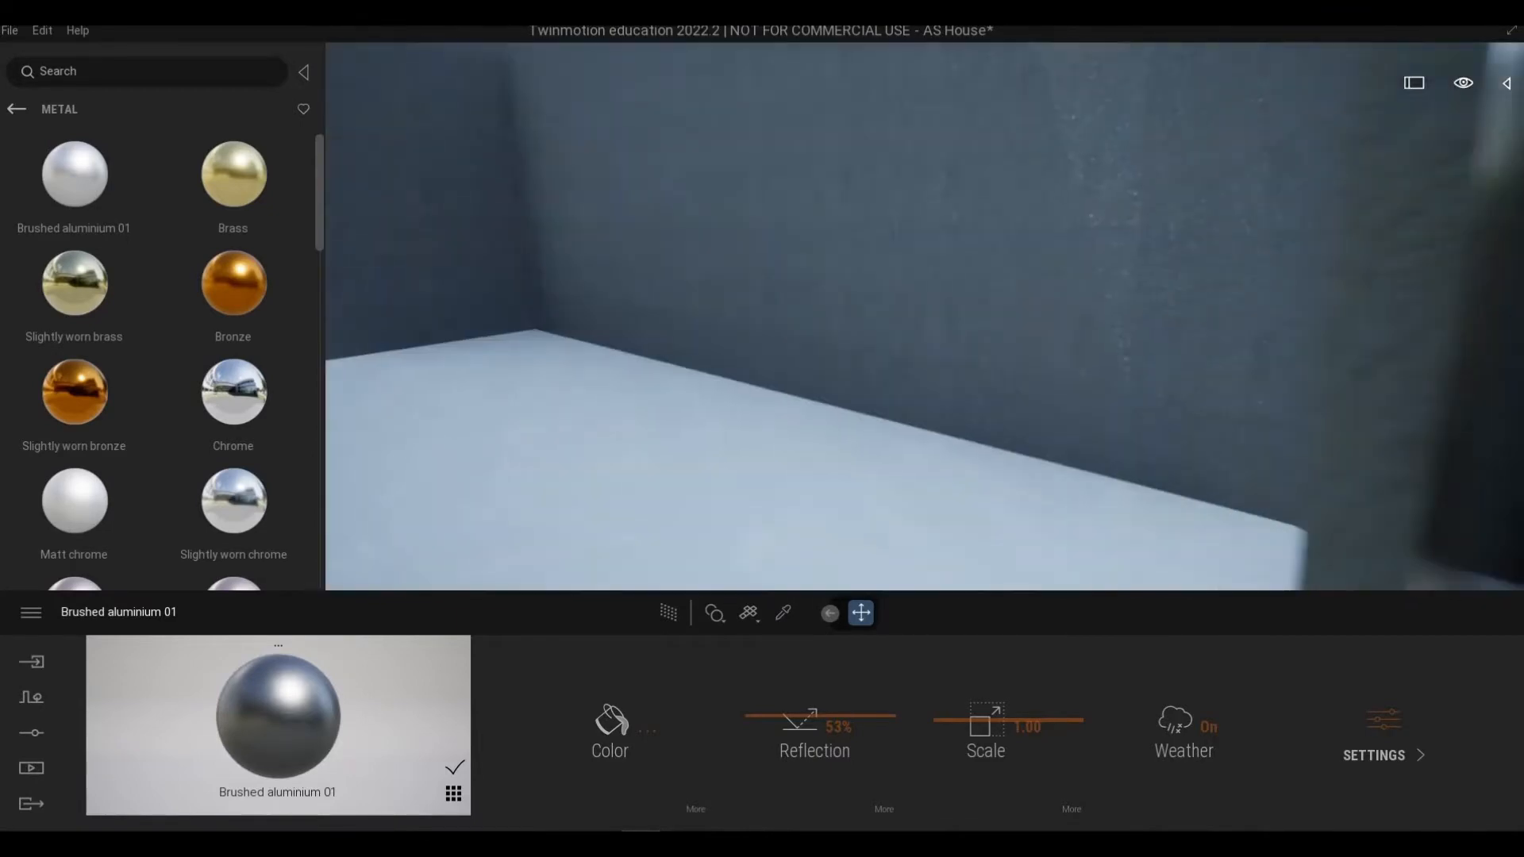
key("d")
key("s")
key("w")
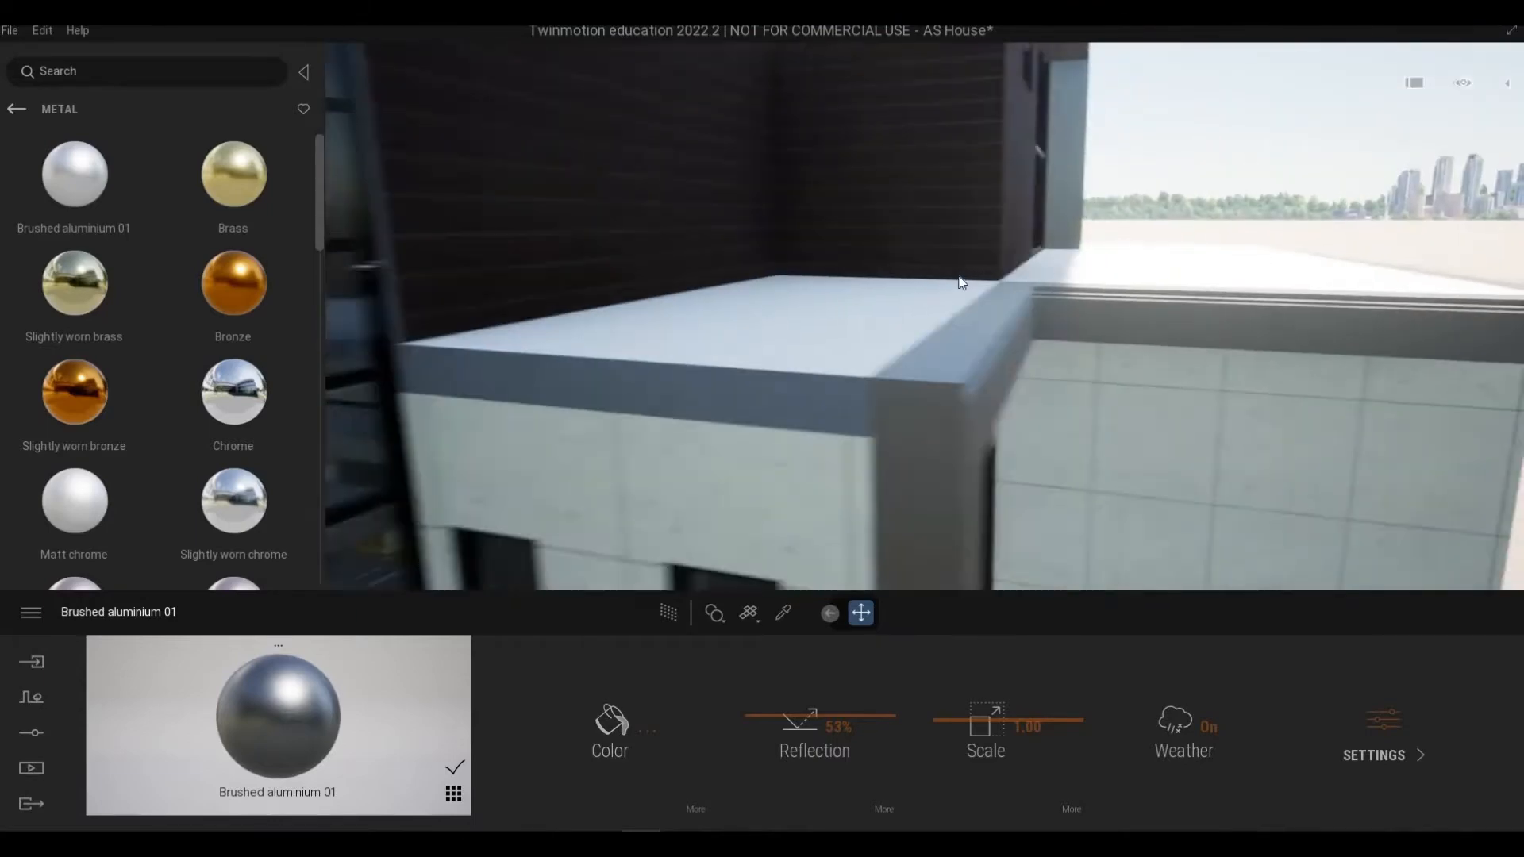
key("w")
key("s")
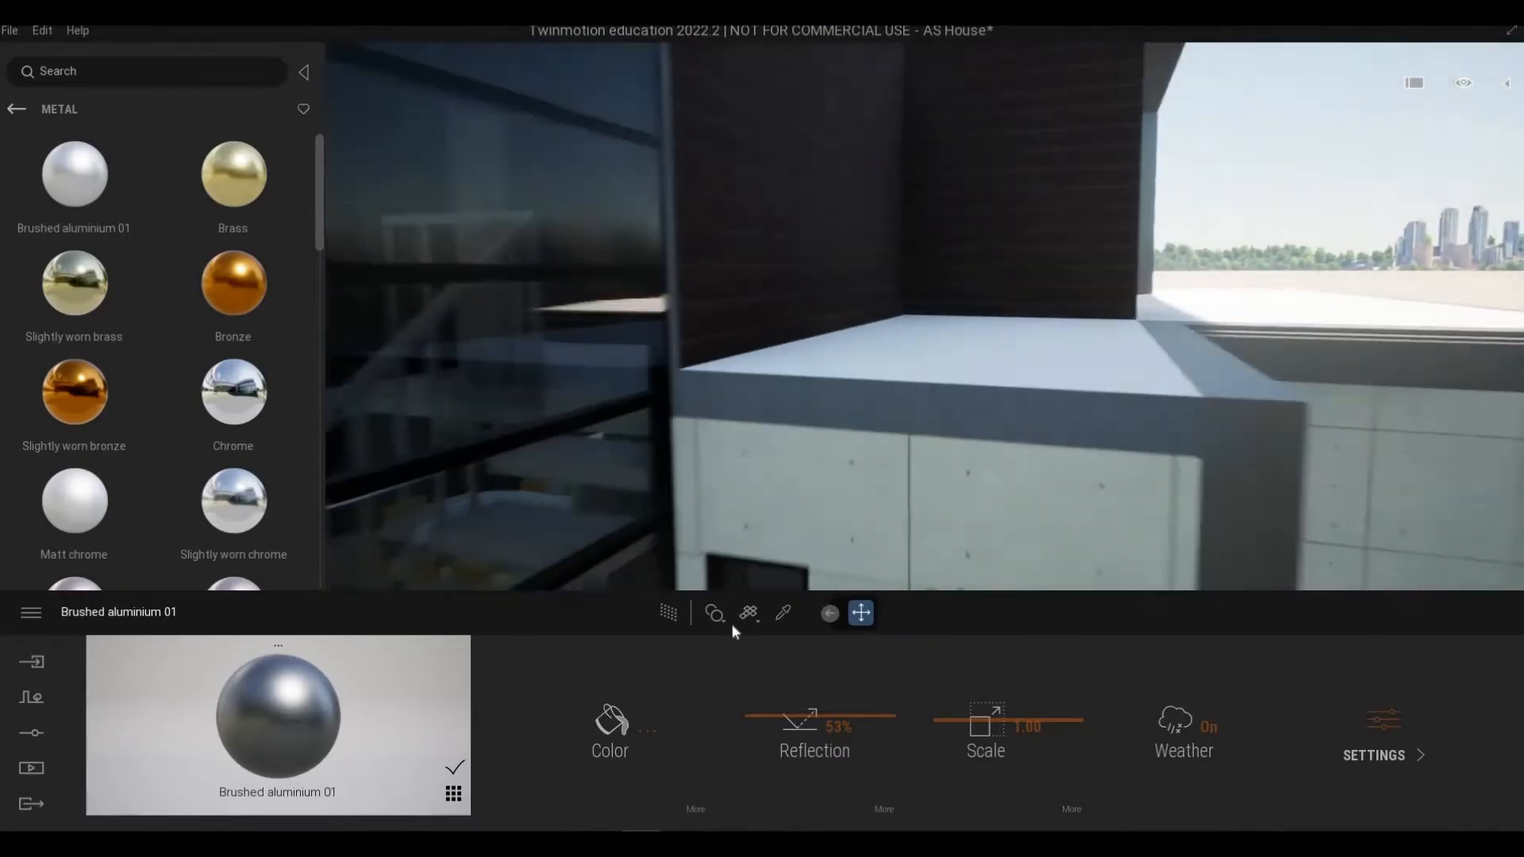
Step: Sample the poured concrete wall's material with the material picker, then leave the picker
key("q")
key("t")
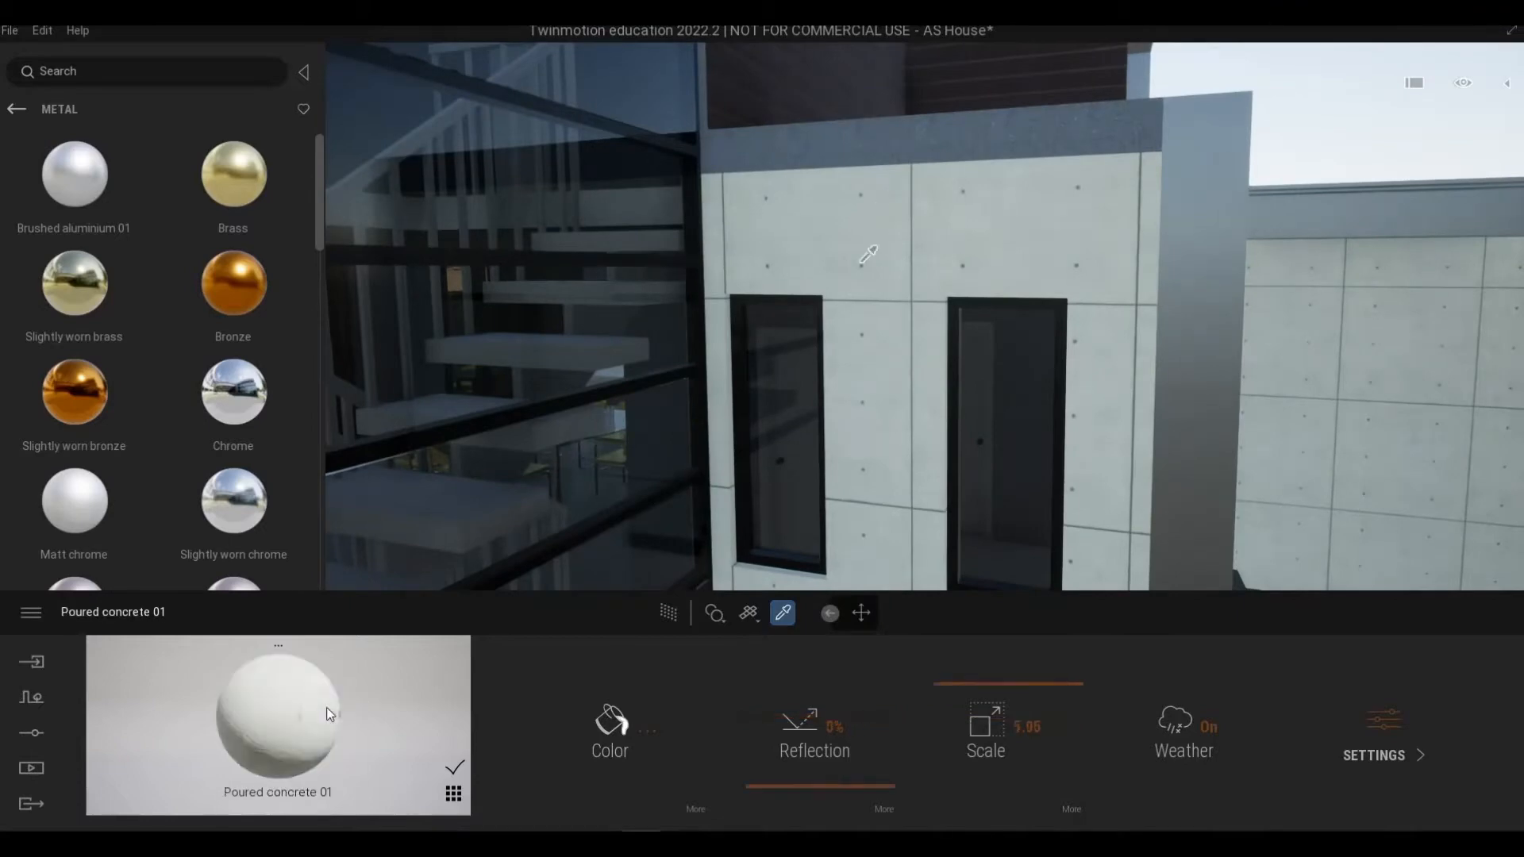
left_click(869, 153)
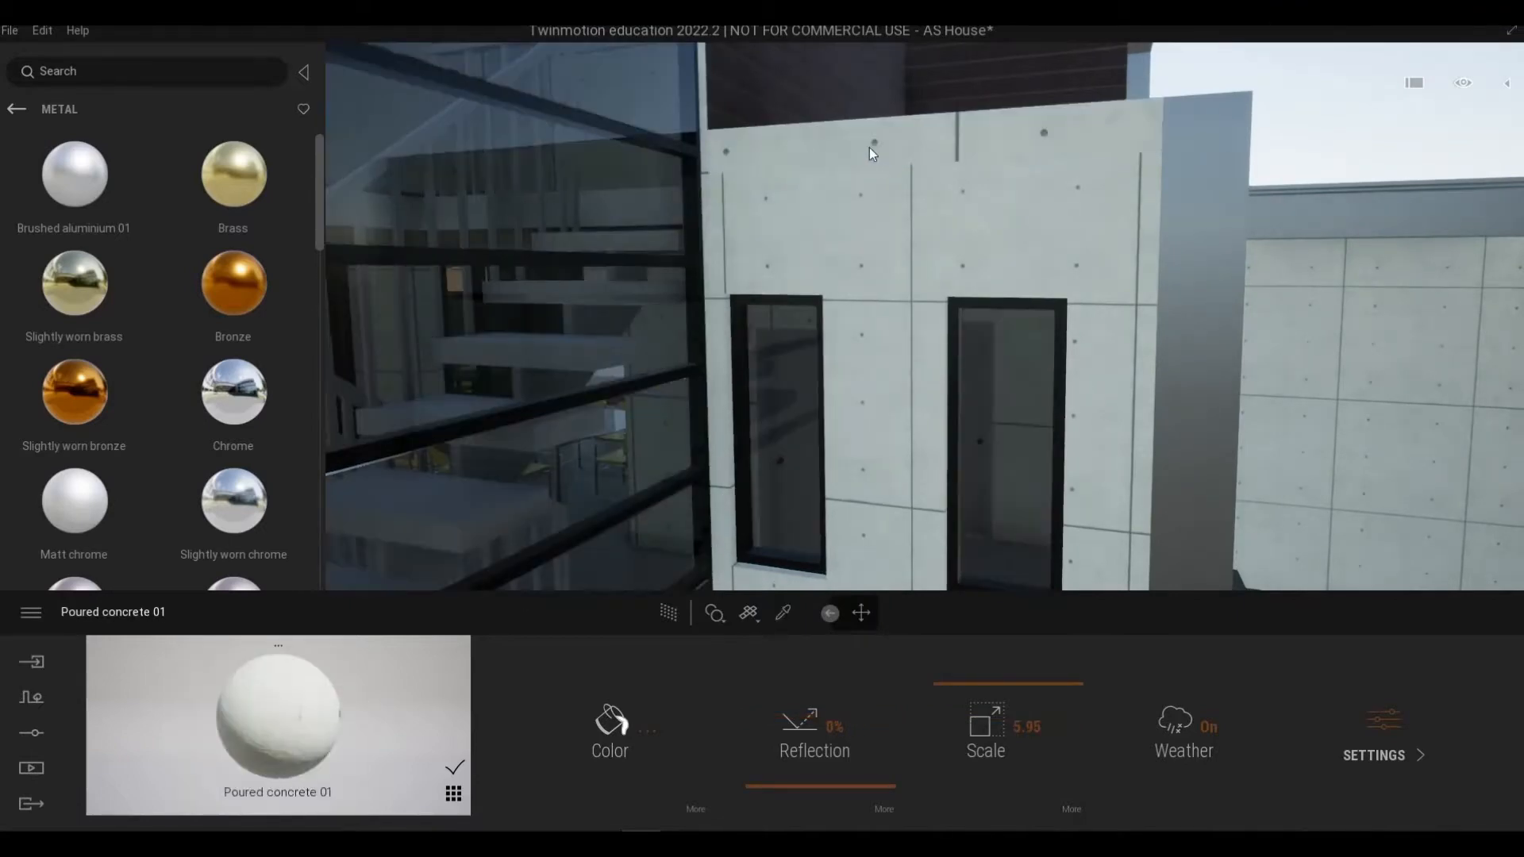
key("Escape")
left_click_drag(963, 680, 964, 683)
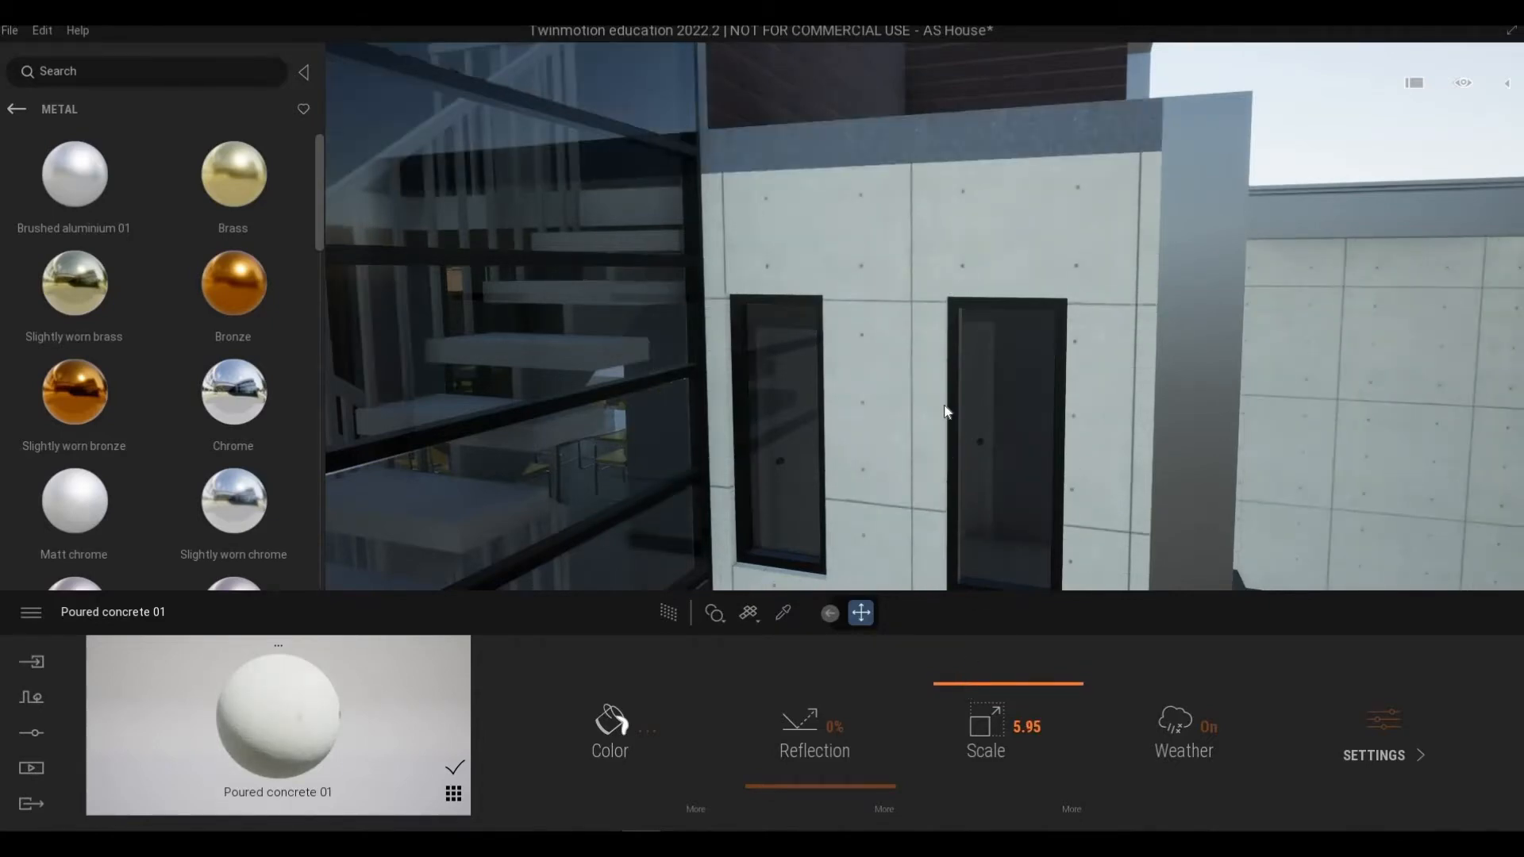
Step: Move through the balcony and sample the materials of the parapet and upper wall
key("w")
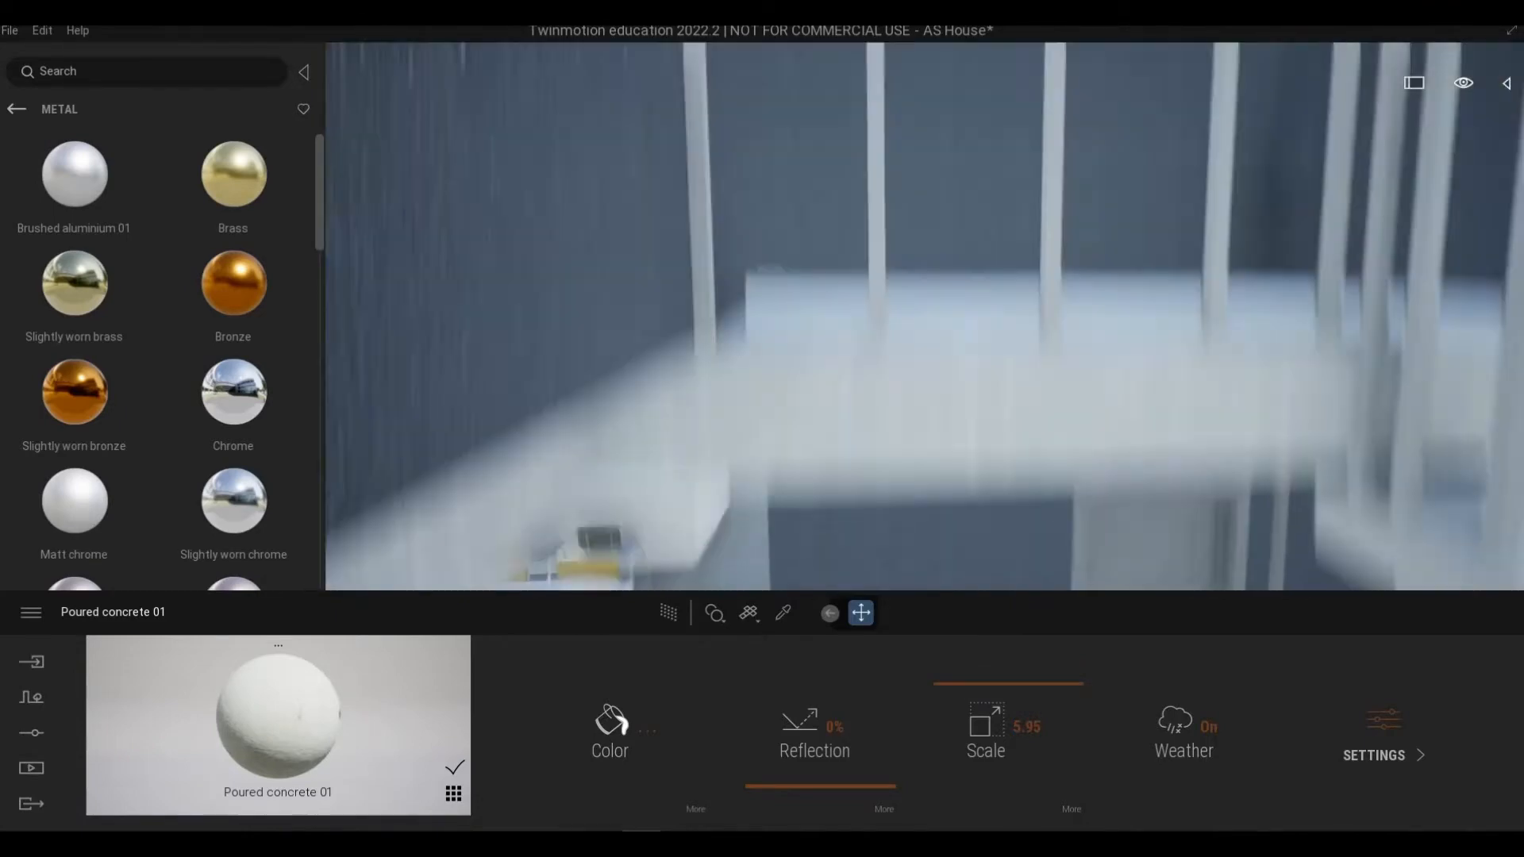
key("w")
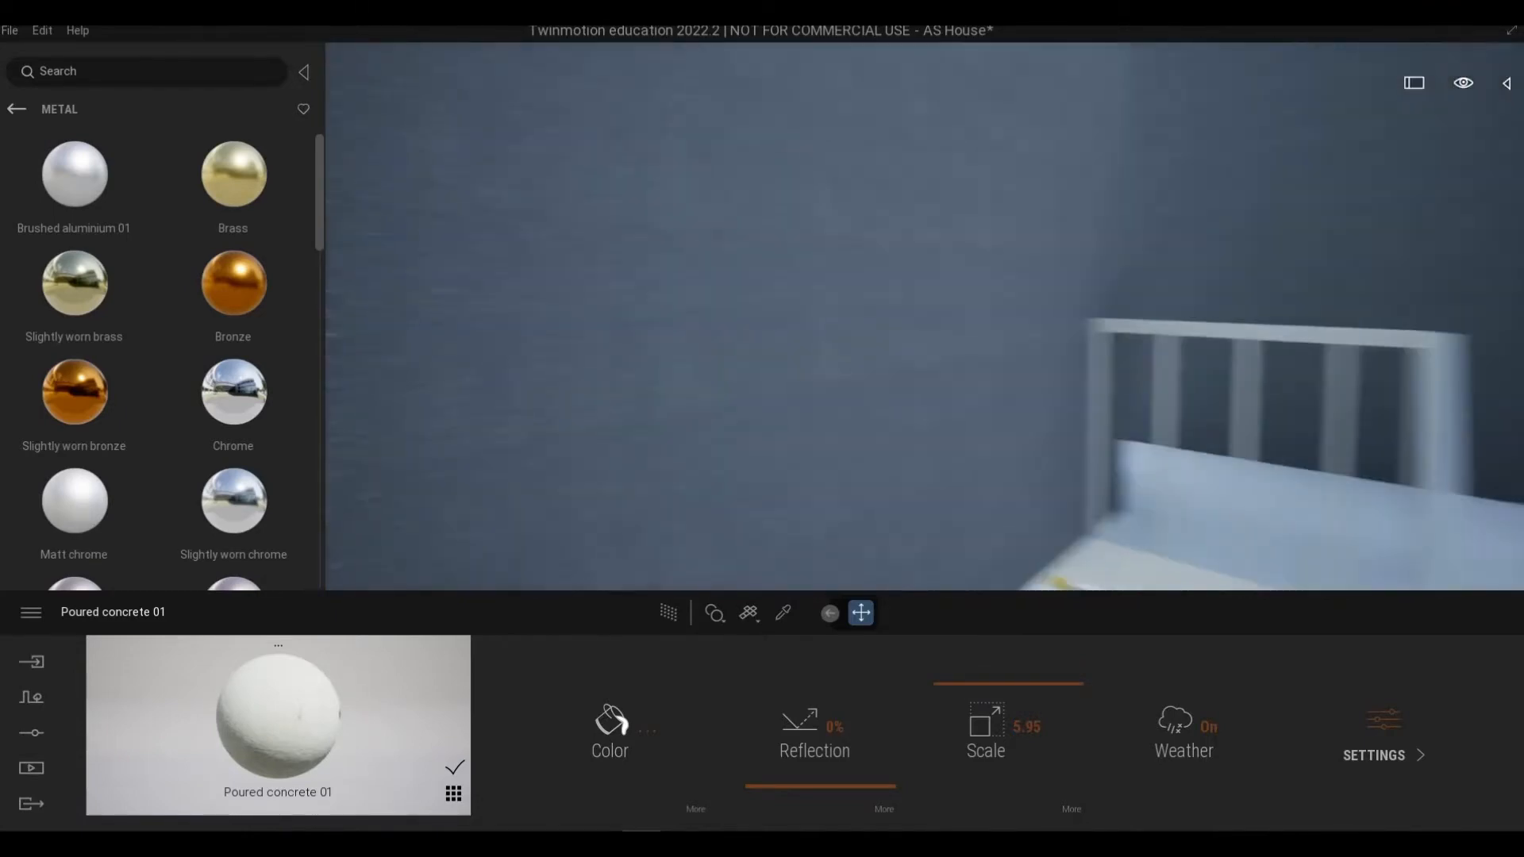
key("s")
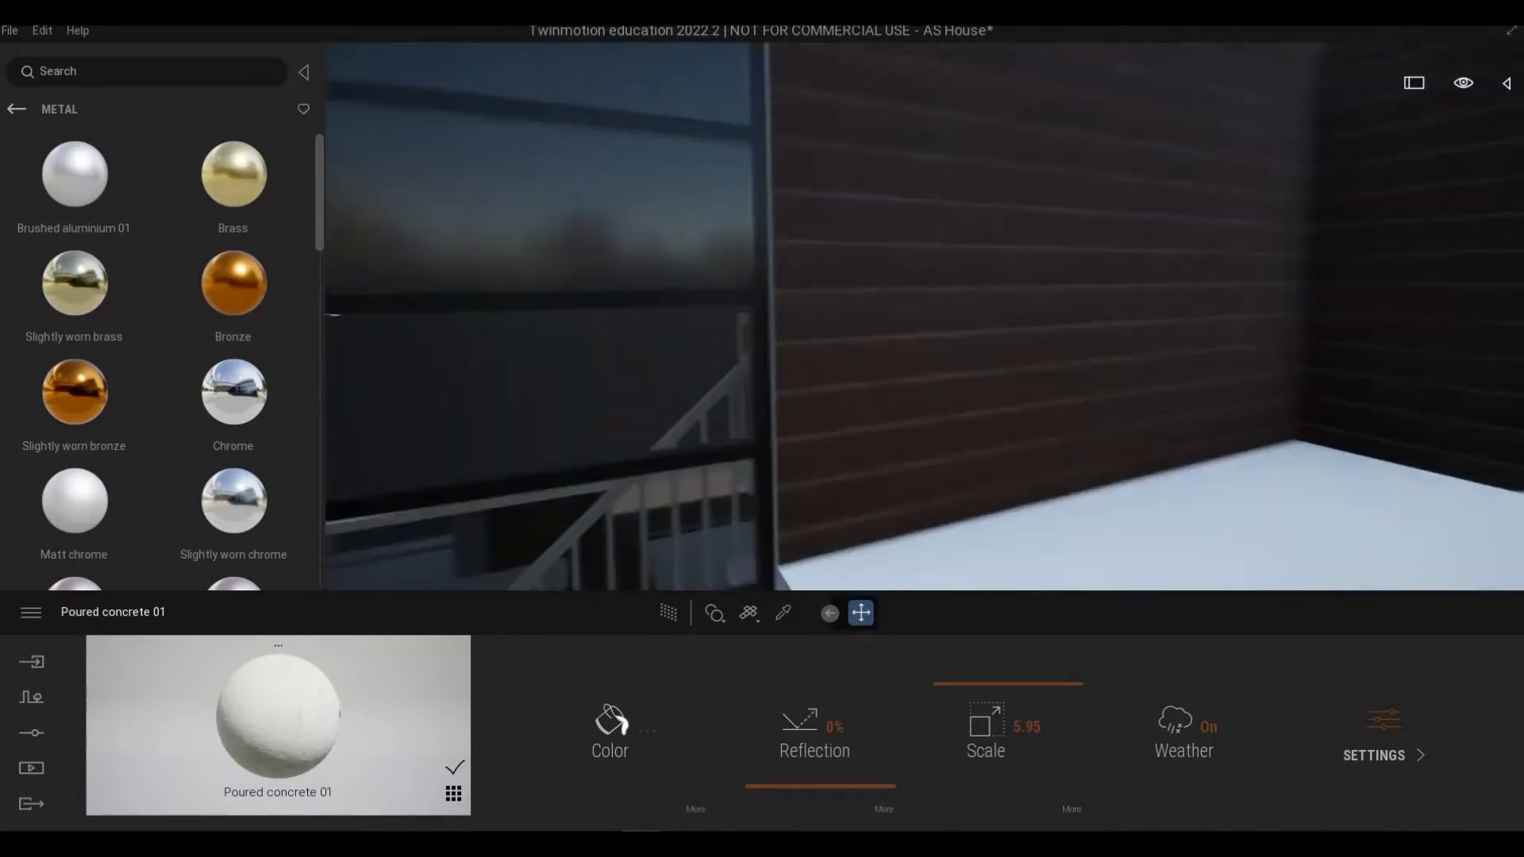
key("a")
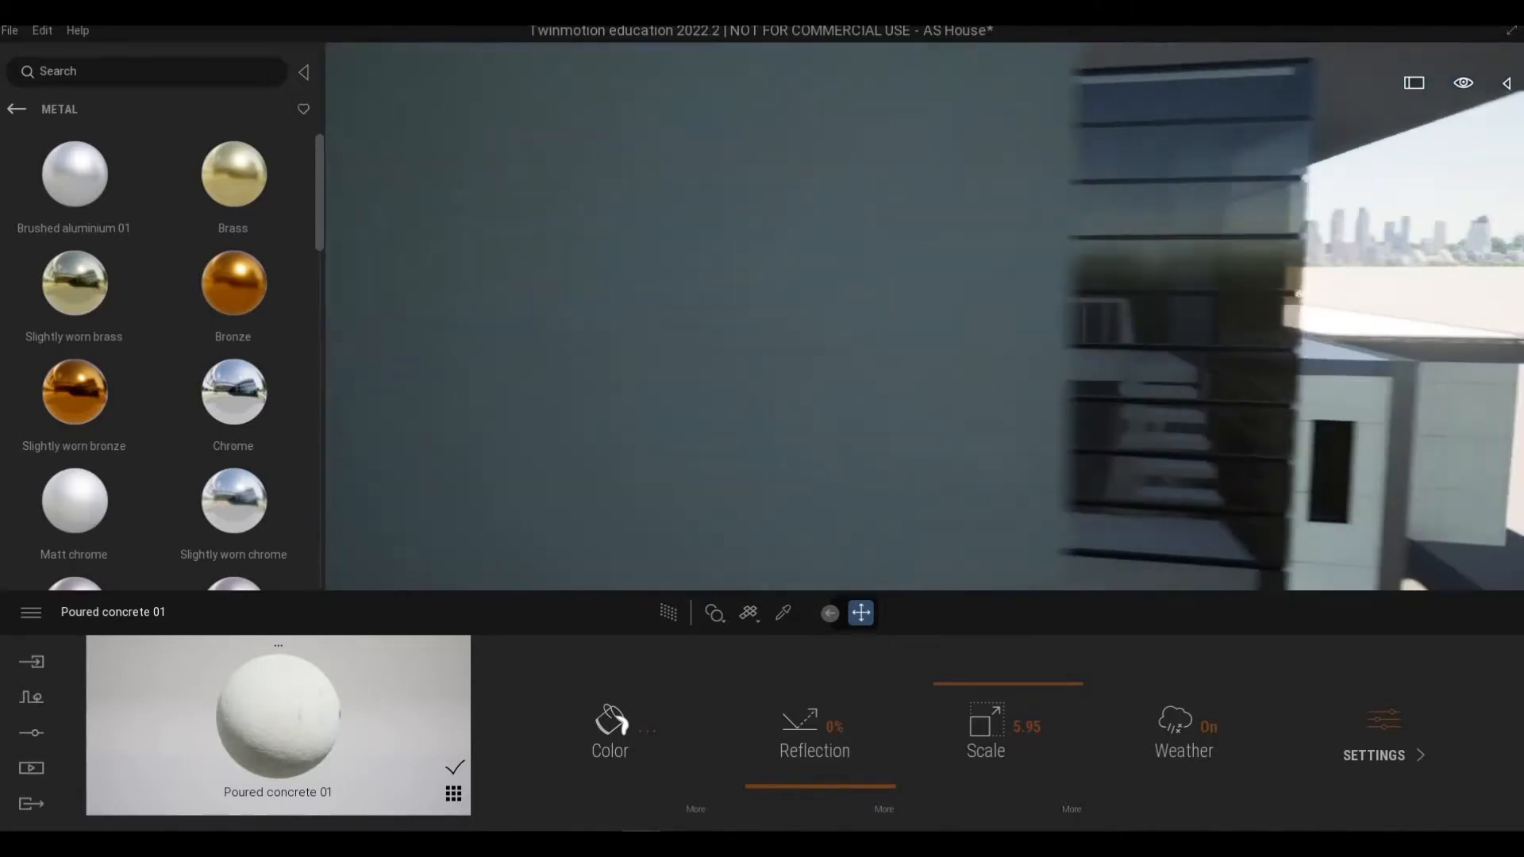
key("d")
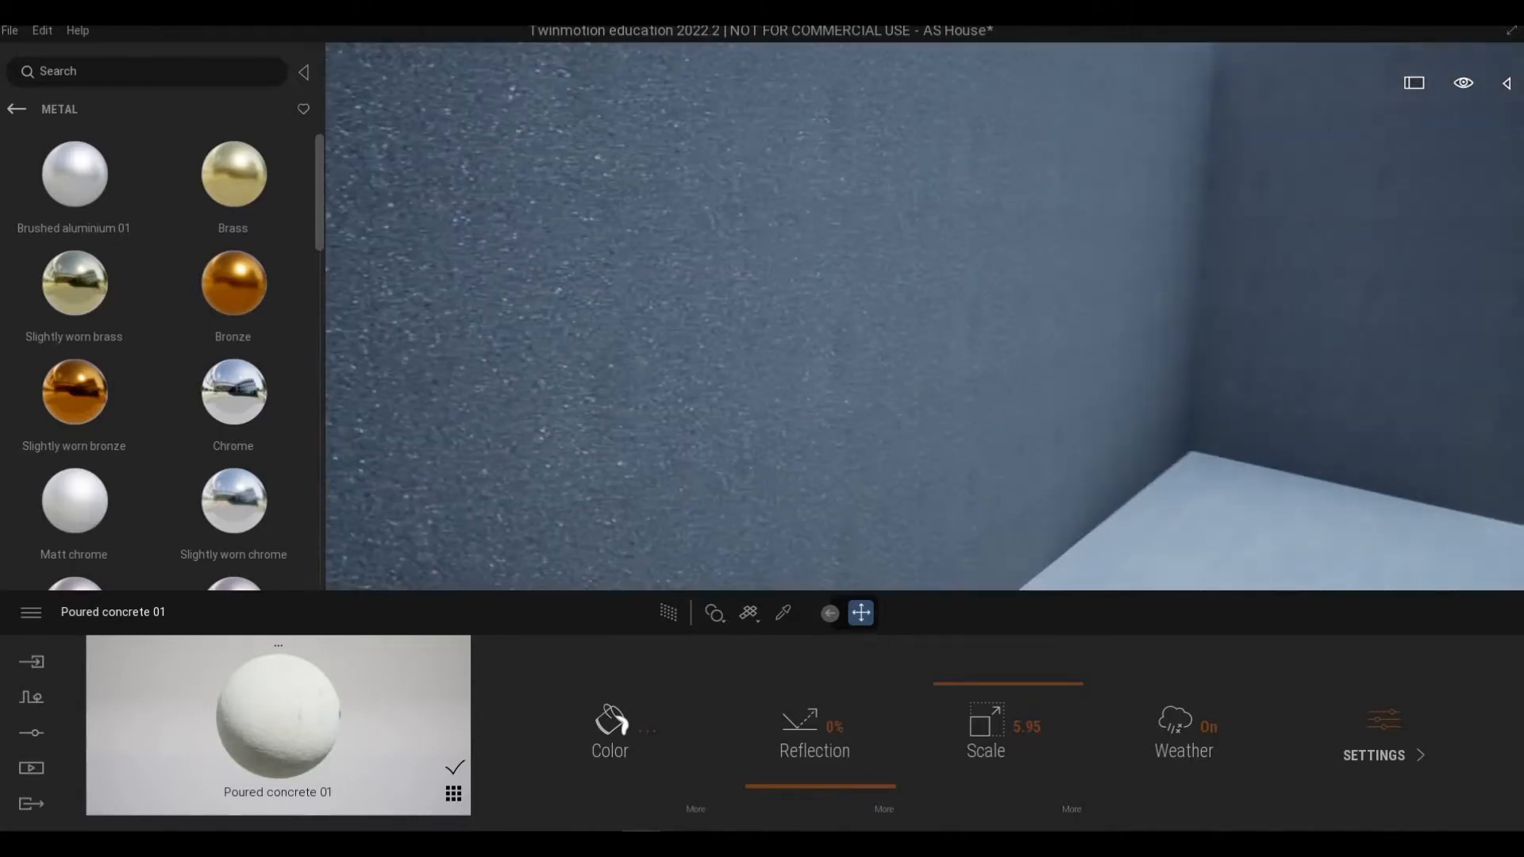
key("d")
key("s")
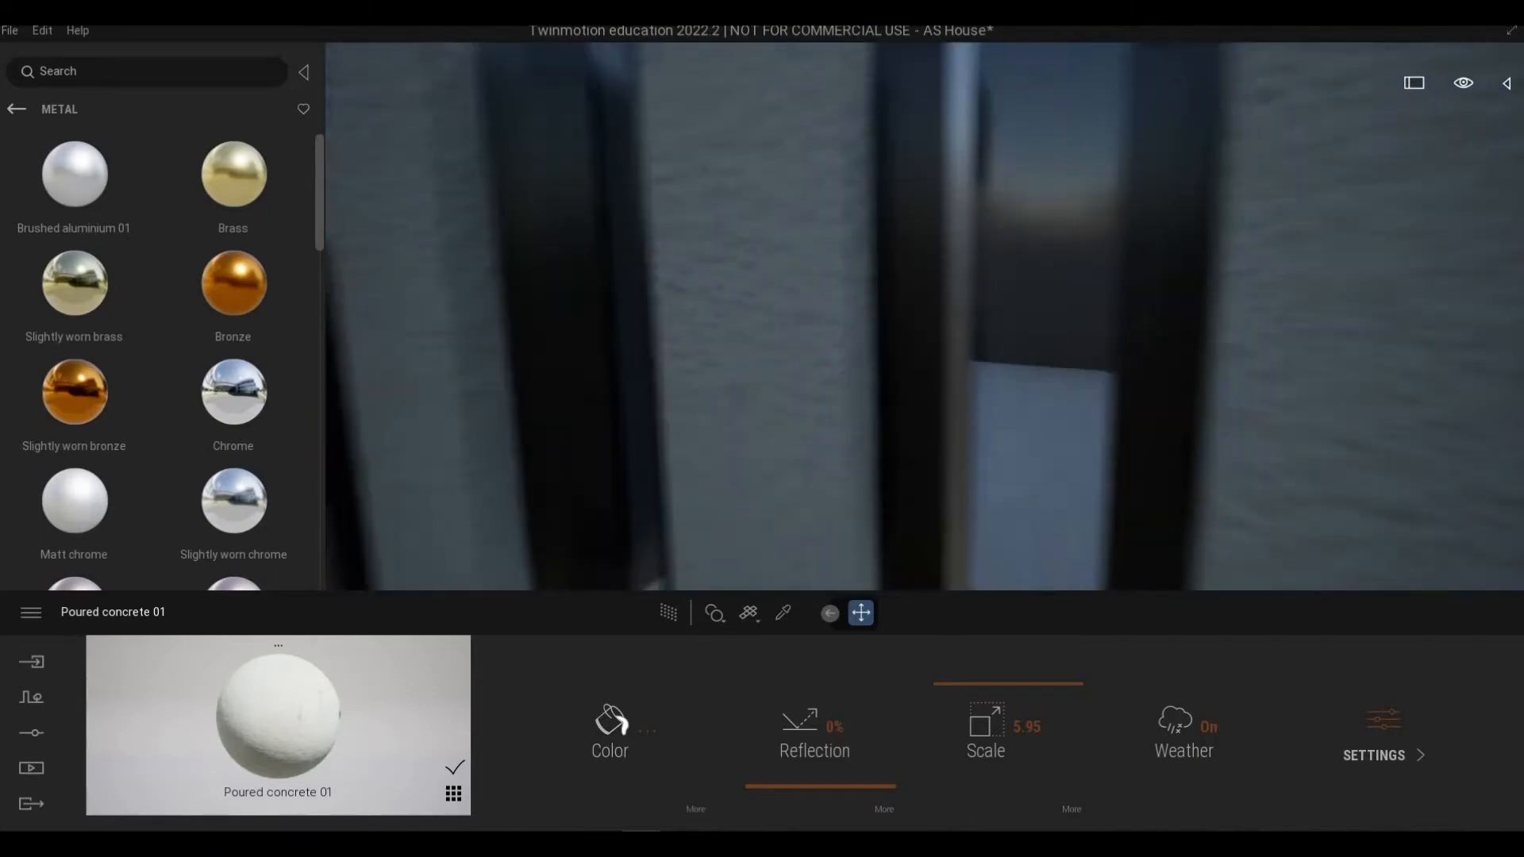
key("w")
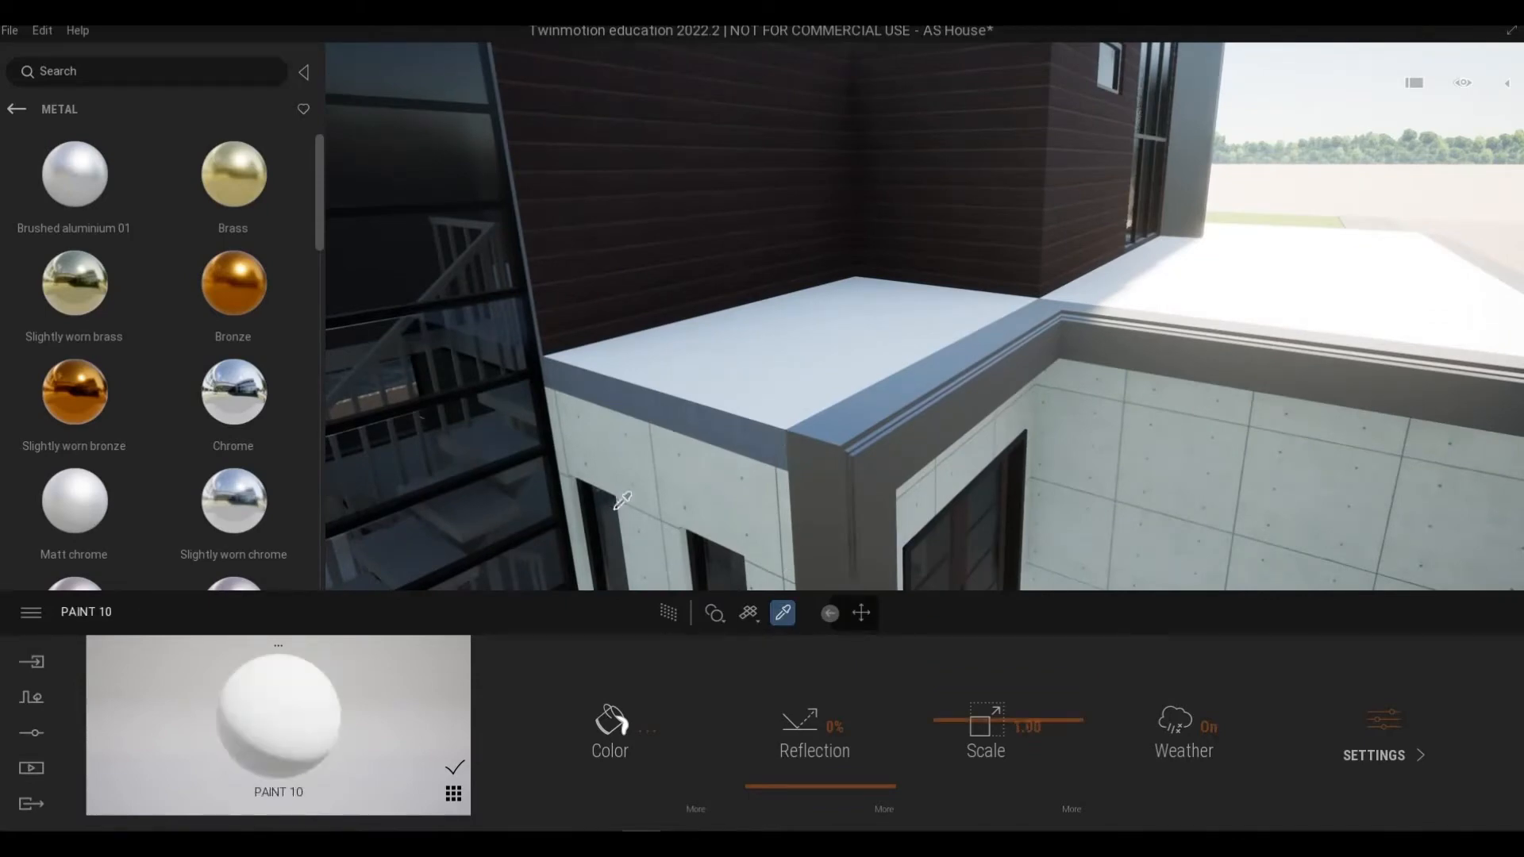
key("e")
right_click_drag(861, 340, 1215, 293)
key("a")
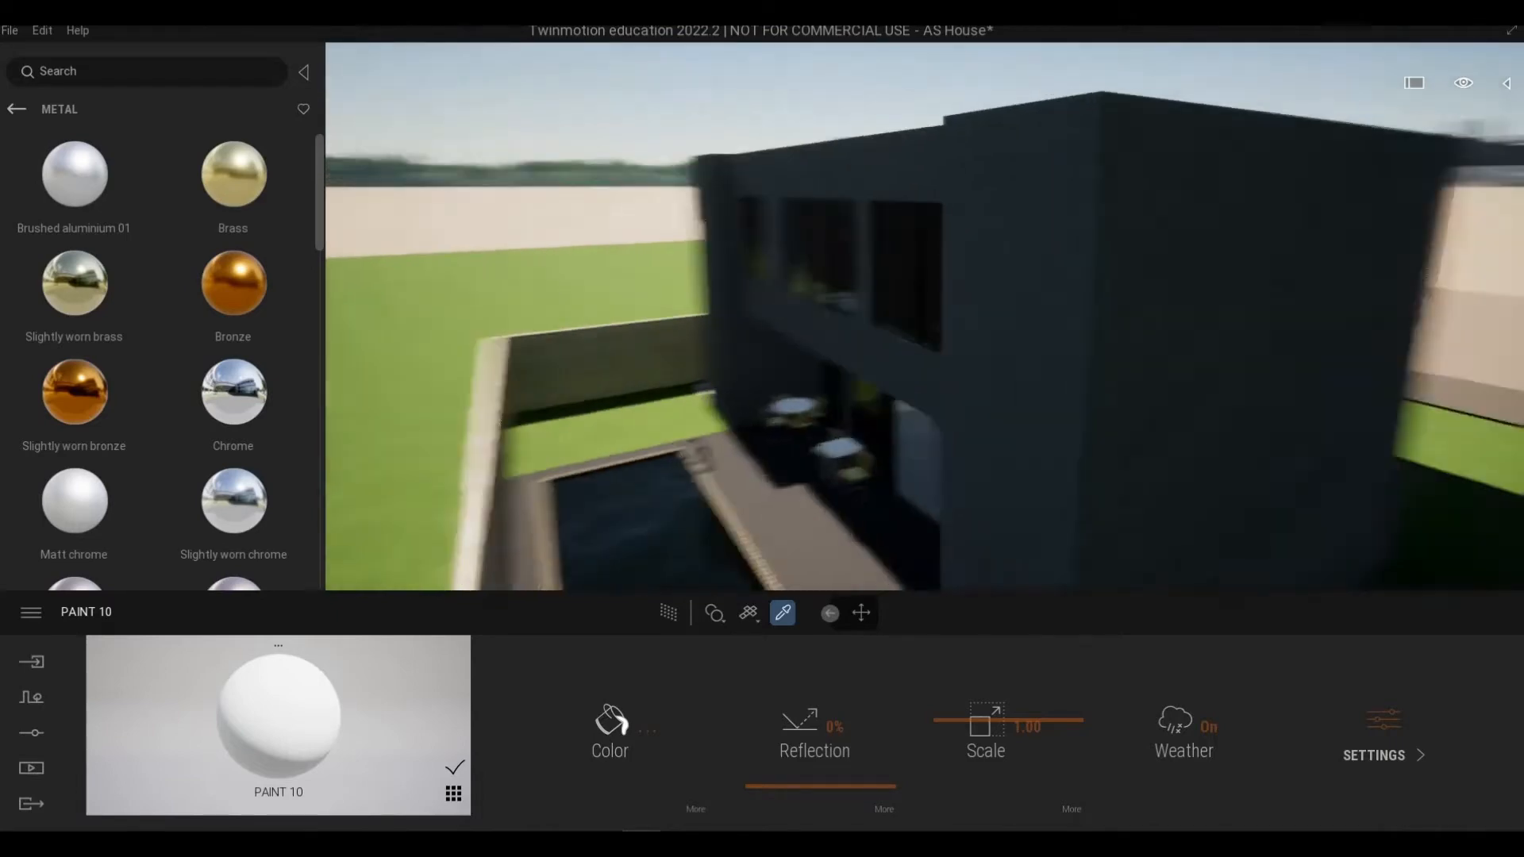
right_click_drag(817, 357, 914, 344)
key("w")
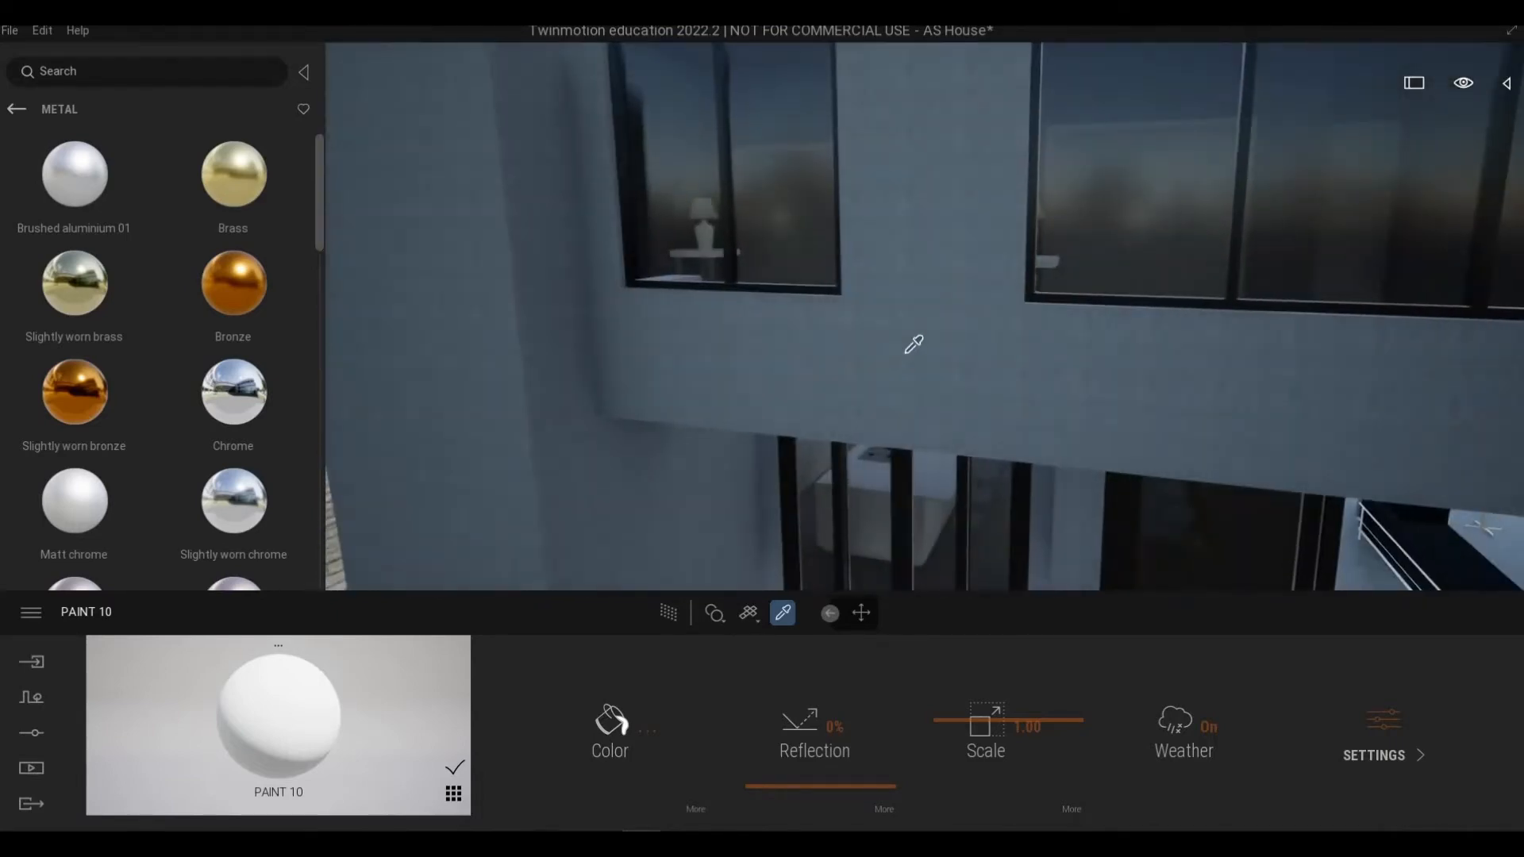
key("d")
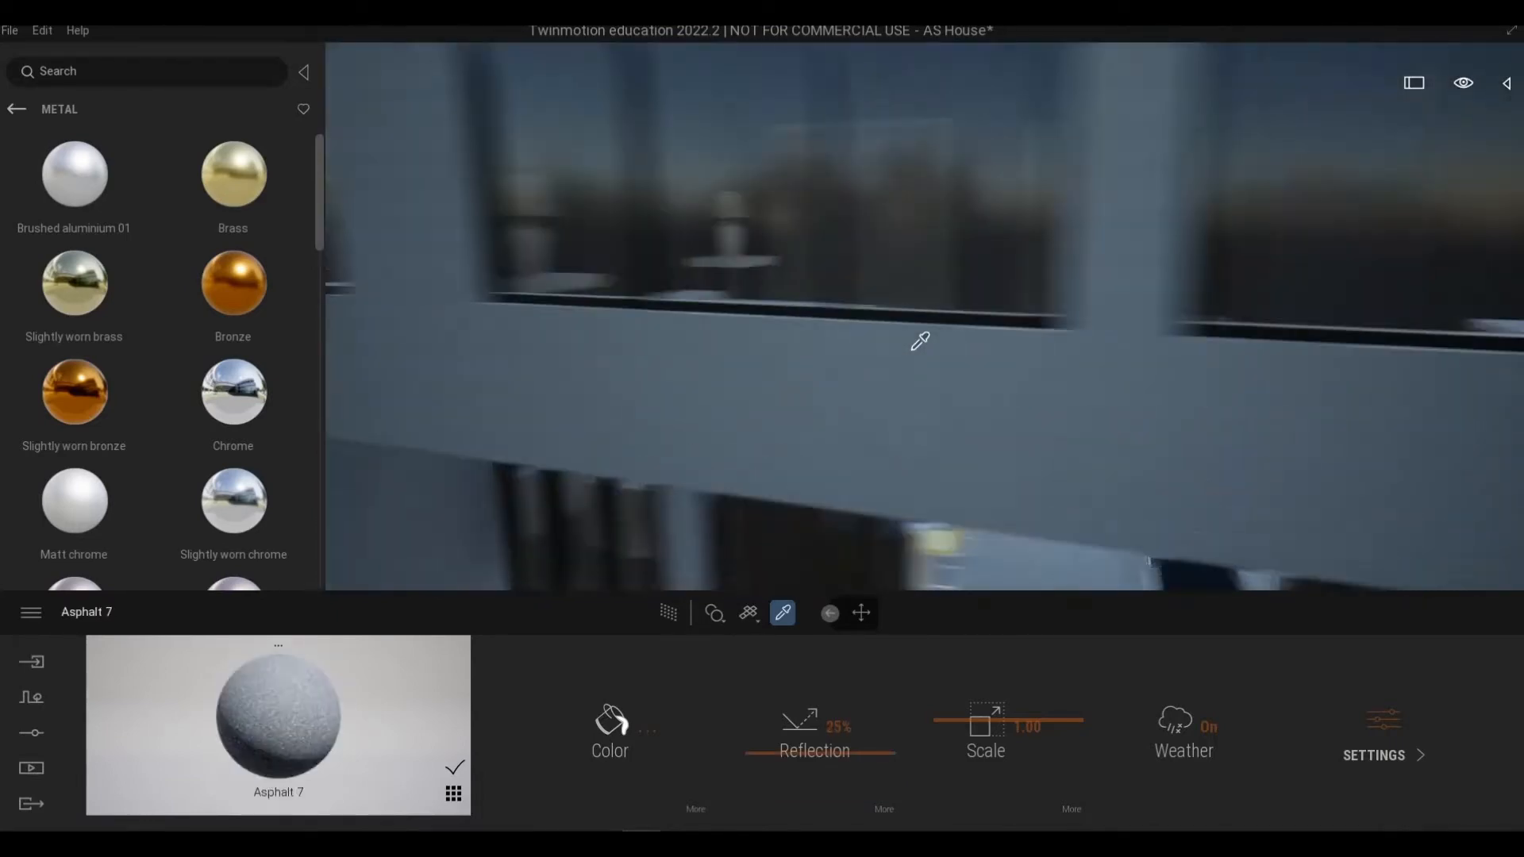
mouse_move(919, 341)
right_mouse_down()
mouse_move(778, 343)
mouse_move(1024, 361)
mouse_move(961, 369)
mouse_move(937, 366)
mouse_move(1000, 367)
mouse_move(973, 349)
mouse_move(858, 345)
mouse_move(937, 363)
right_mouse_up()
Step: Fly around the balcony and entrance block to examine the surfaces and their materials
key("w")
key("s")
key("w")
key("d")
key("a")
key("e")
key("w")
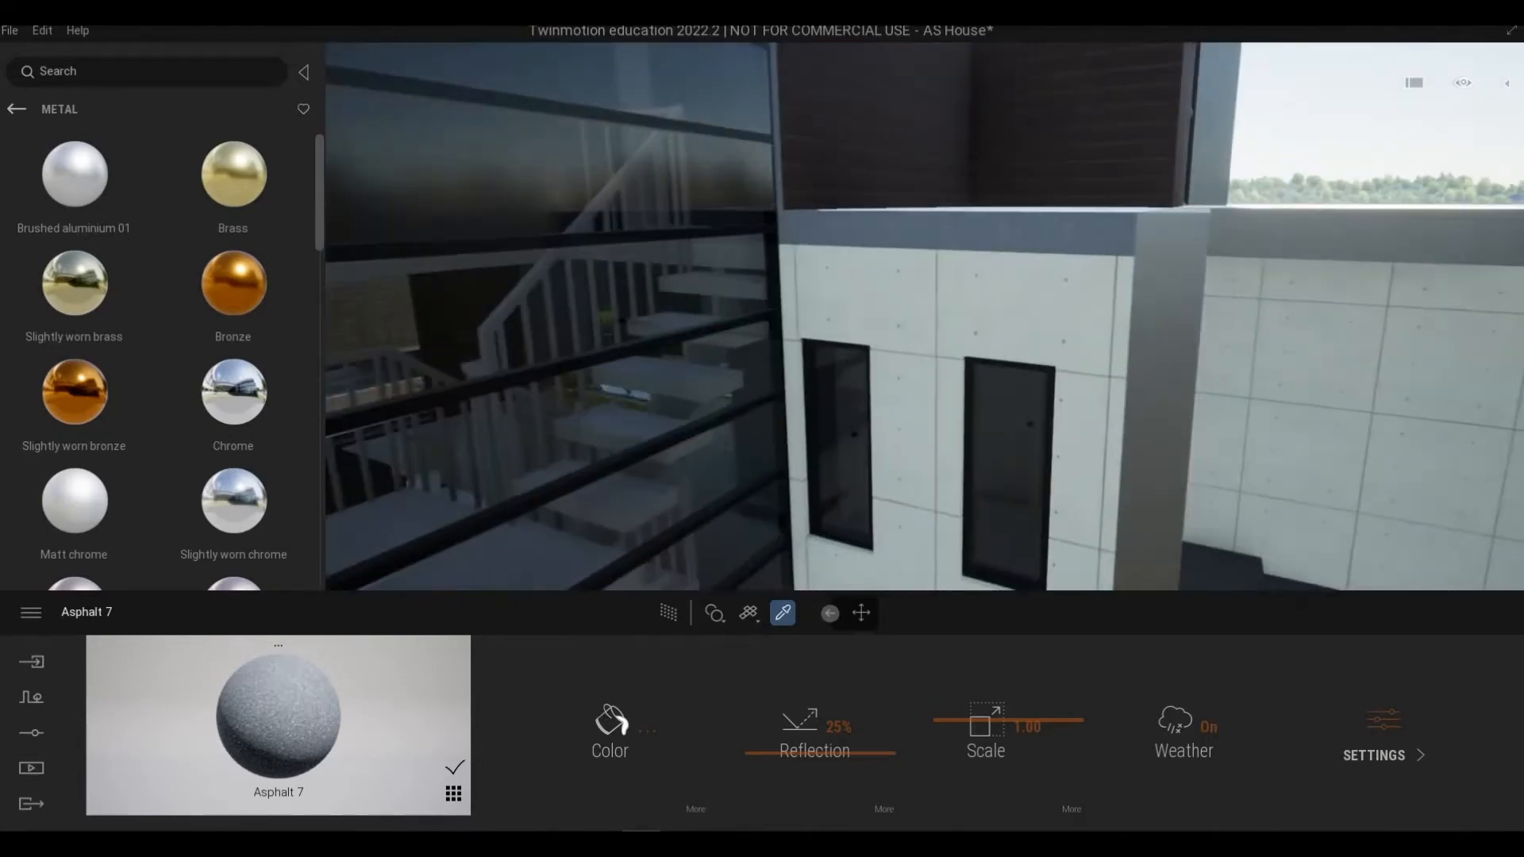
key("e")
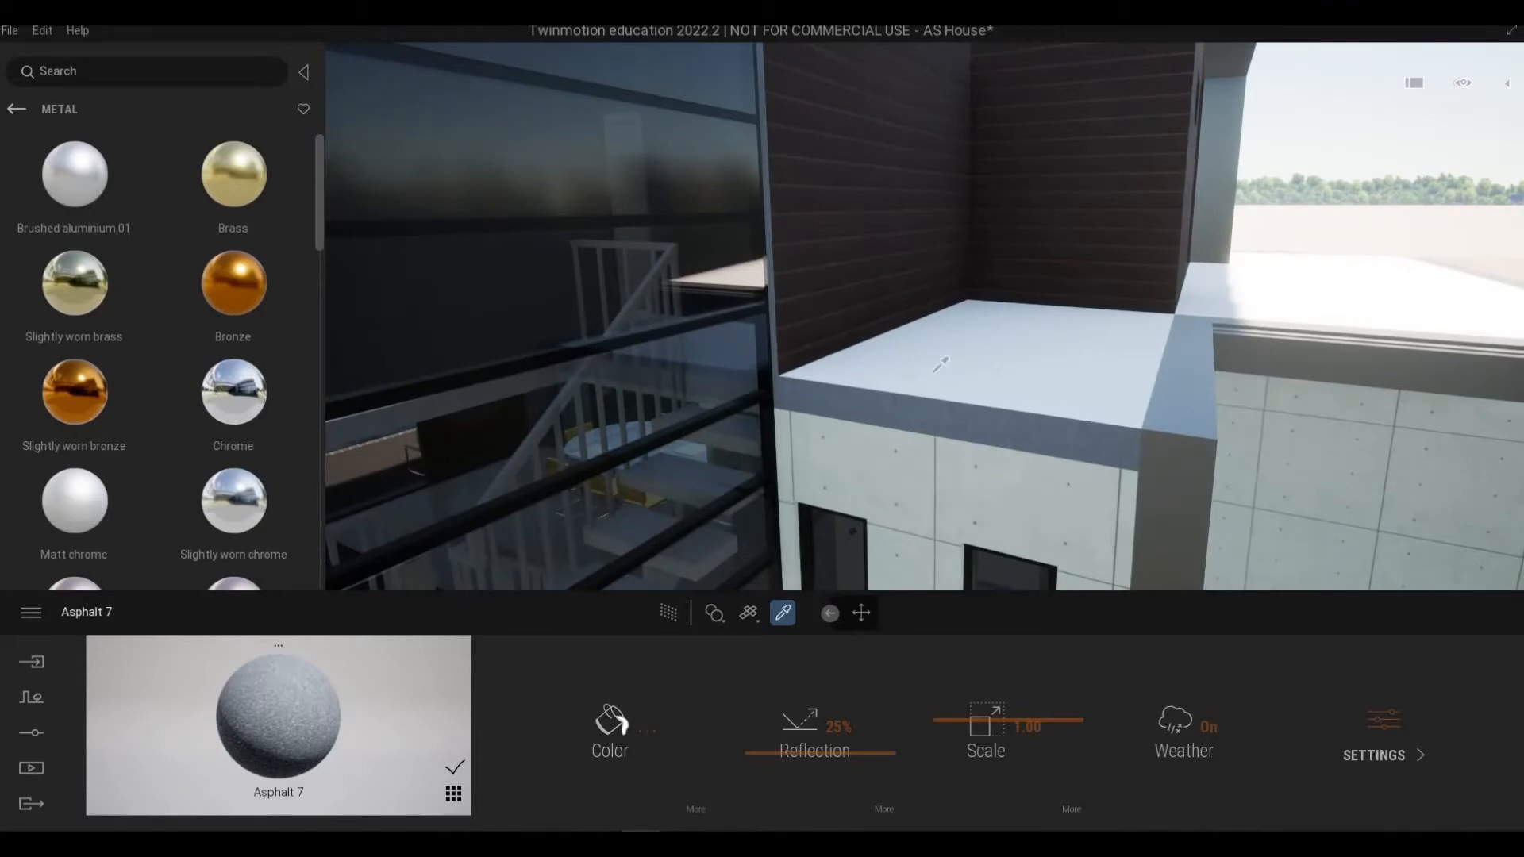
left_click_drag(959, 435, 924, 416)
key("w")
mouse_move(924, 416)
right_mouse_down()
mouse_move(745, 350)
mouse_move(865, 365)
mouse_move(937, 349)
mouse_move(840, 370)
mouse_move(929, 373)
mouse_move(384, 330)
right_mouse_up()
key("s")
key("d")
key("d")
key("e")
key("s")
key("d")
key("w")
key("d")
key("s")
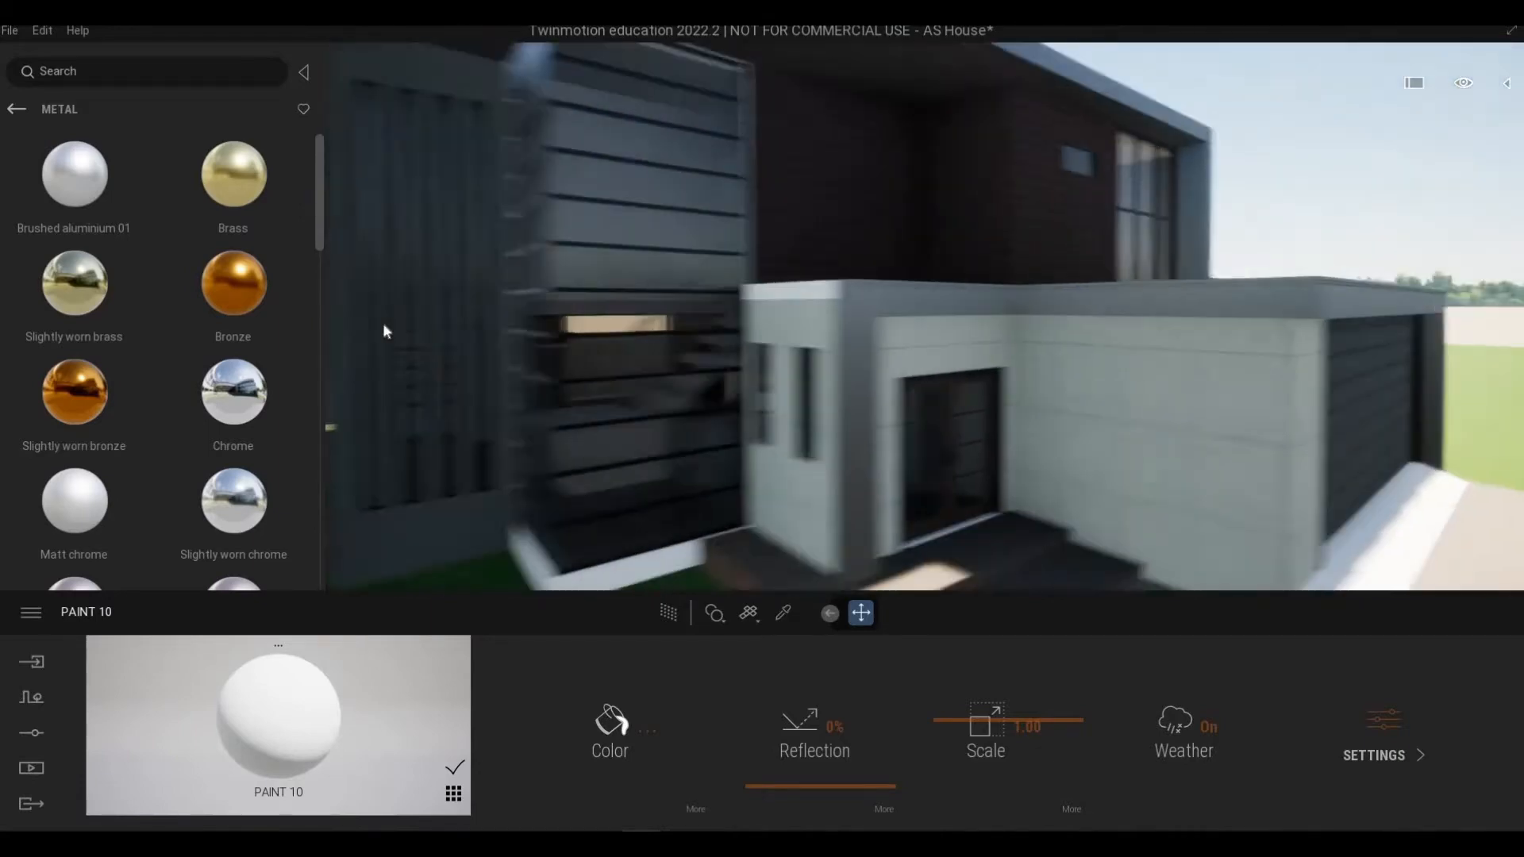
key("d")
Step: Navigate back to an exterior overview of the house's front facade
right_click_drag(830, 322, 826, 371)
key("a")
key("w")
key("a")
key("s")
key("d")
key("s")
key("s")
key("w")
key("e")
key("q")
key("q")
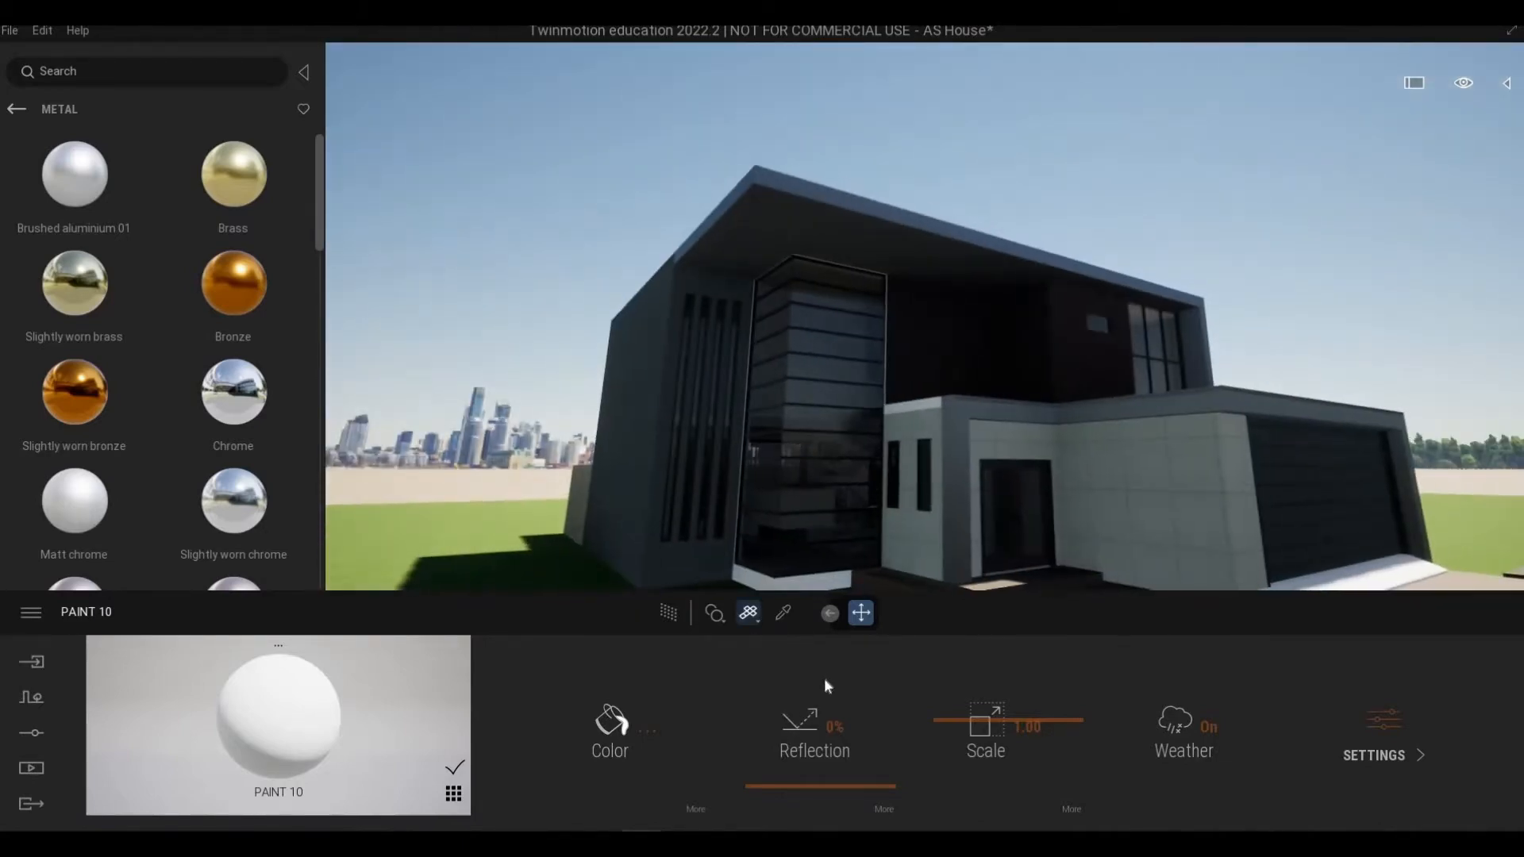
Step: Darken the Brushed aluminium 01 colour to hex 646565 in the color picker and confirm
key("w")
key("d")
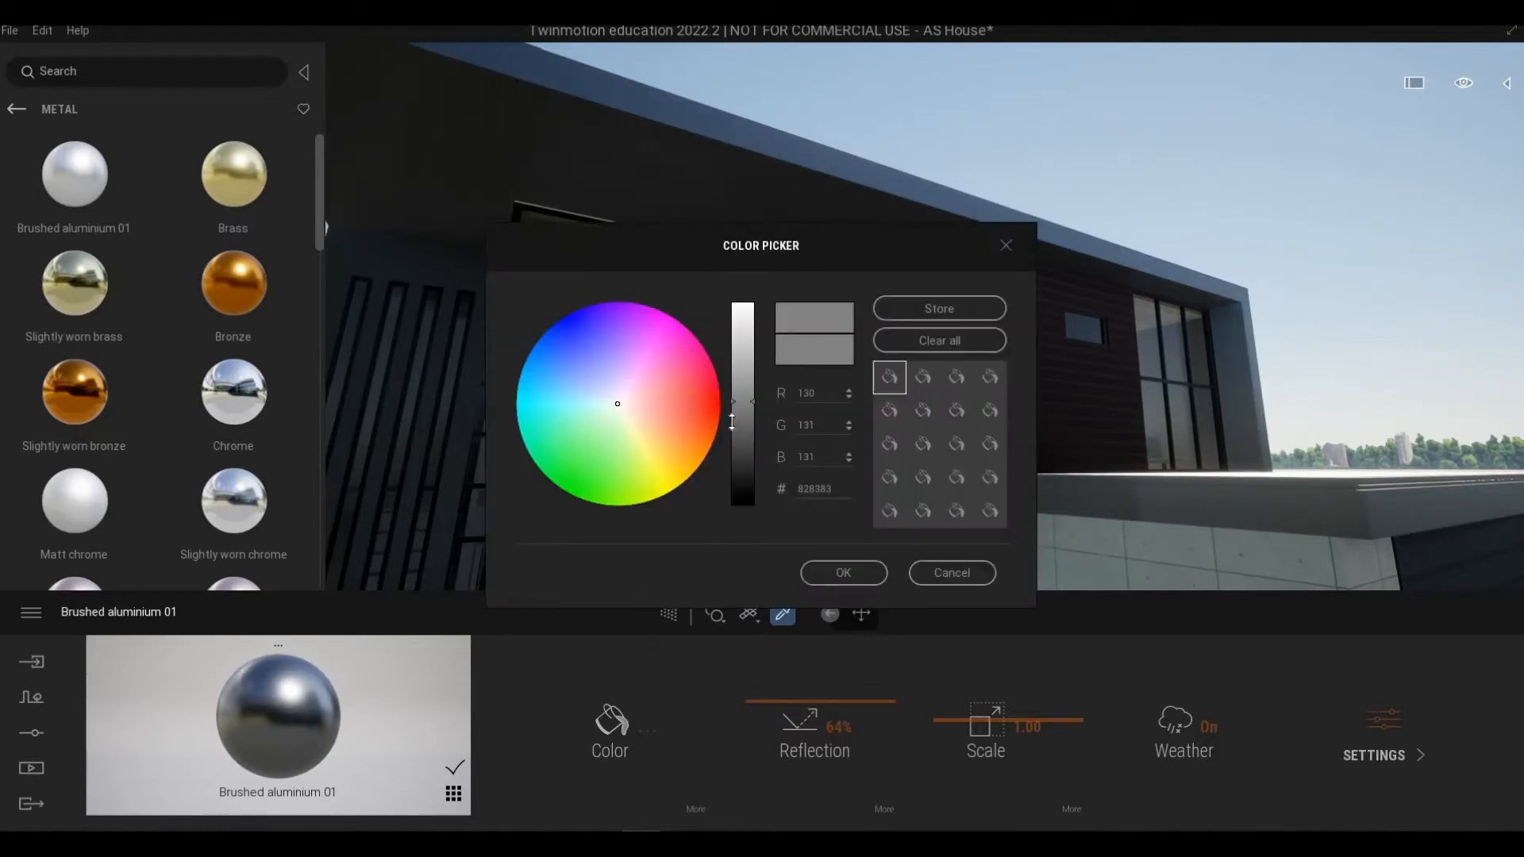
left_click_drag(732, 410, 760, 450)
left_click(836, 570)
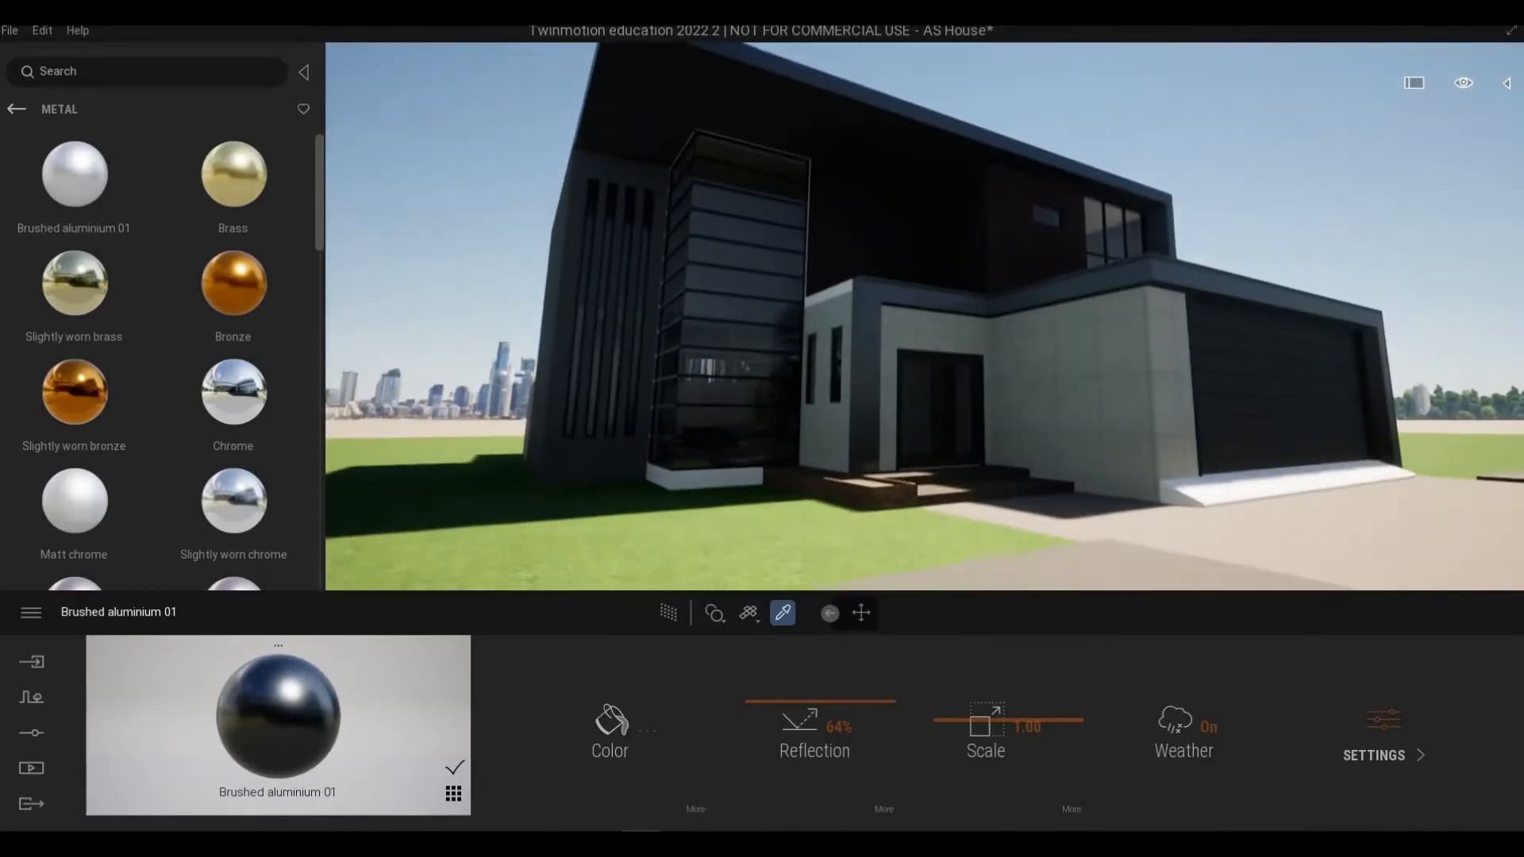
Step: Move to the garage door and set the Wooden Planks material's scale to 3.02
key("w")
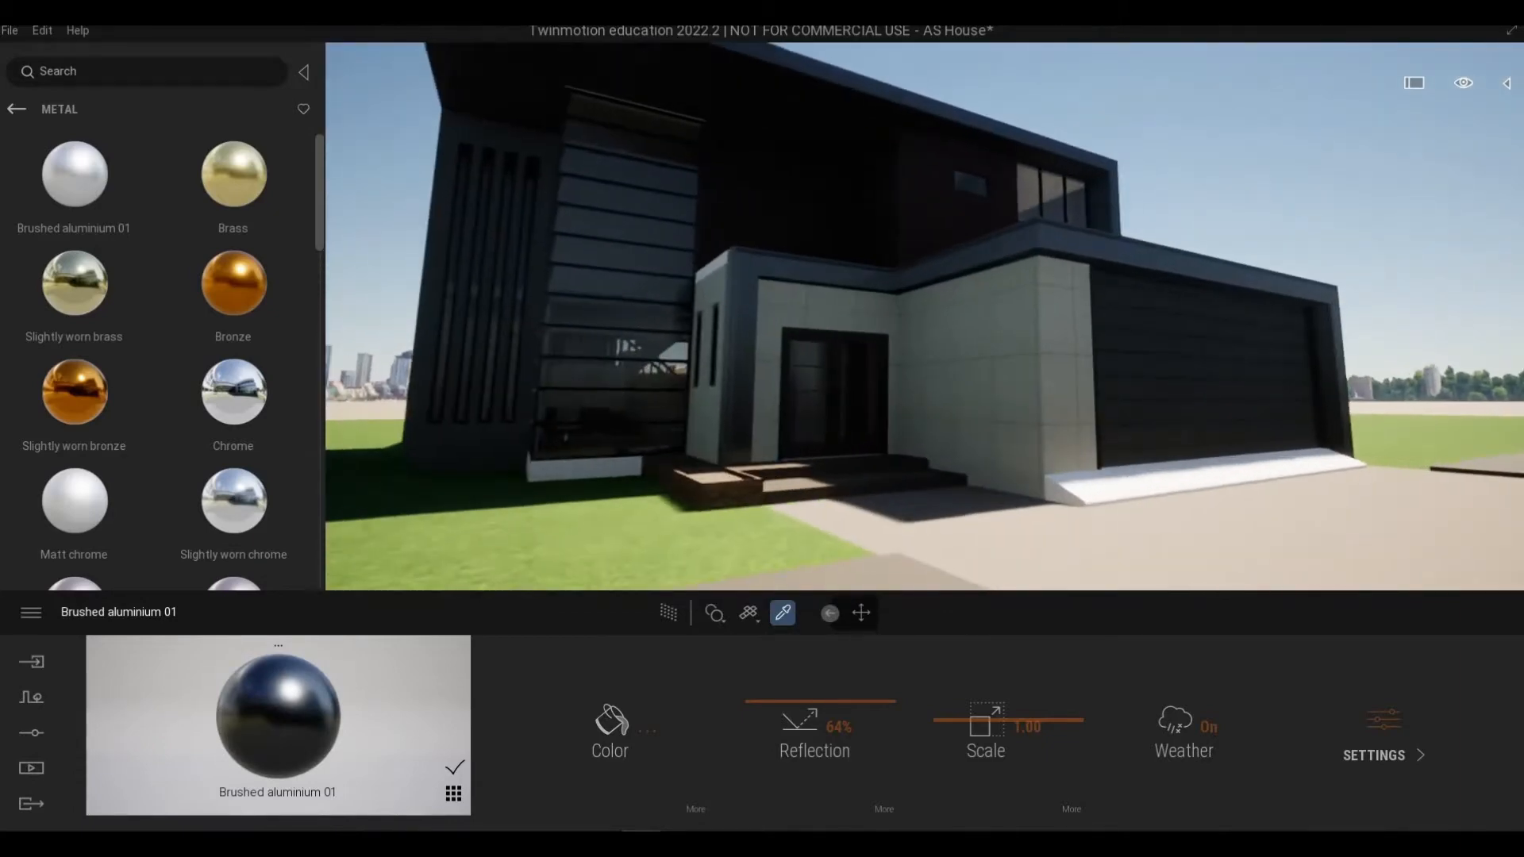
key("d")
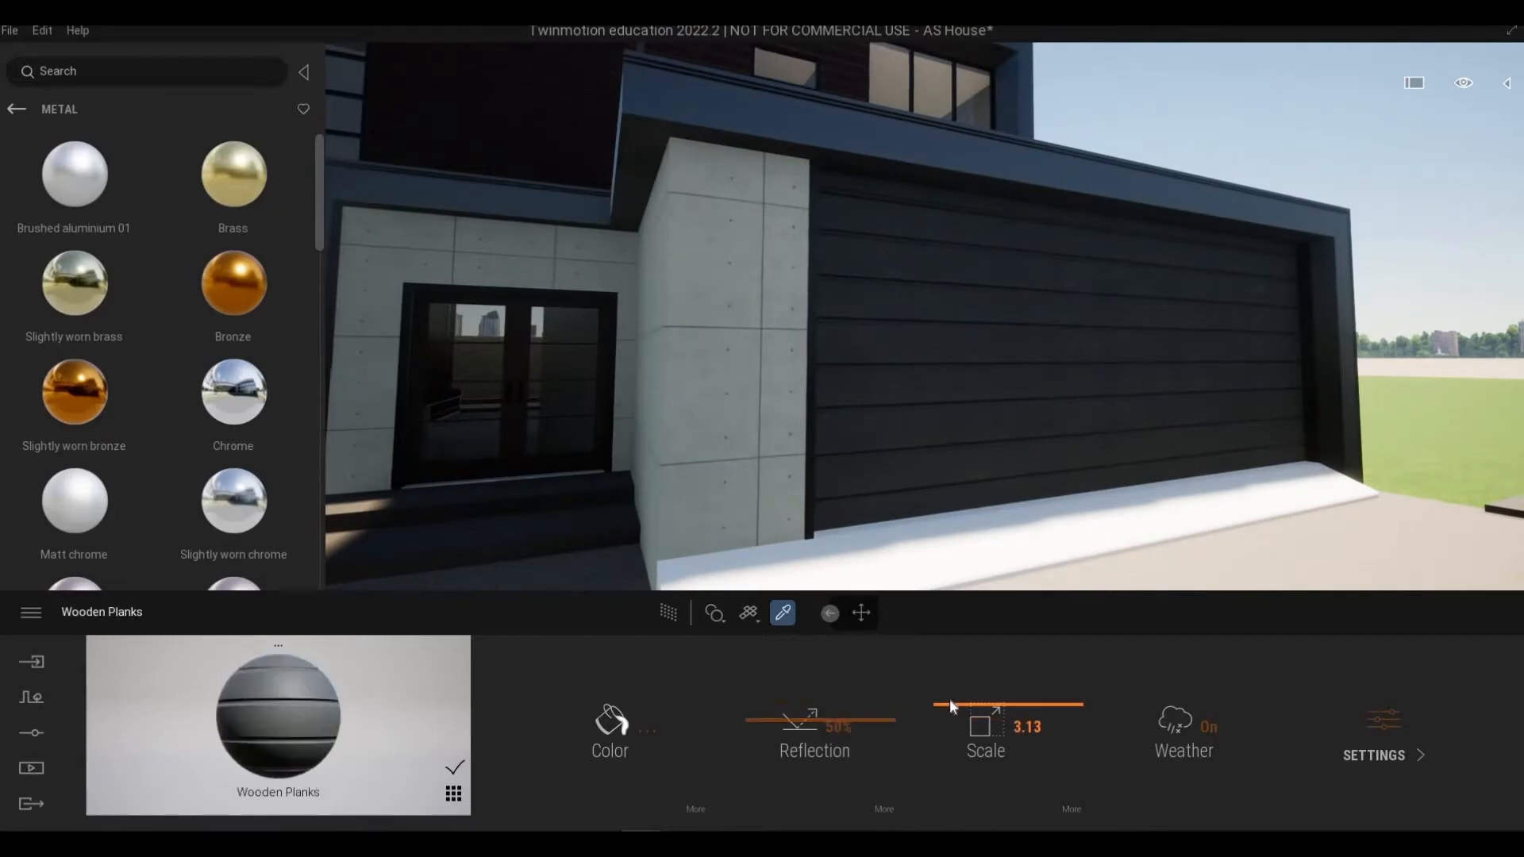
left_click_drag(950, 699, 950, 701)
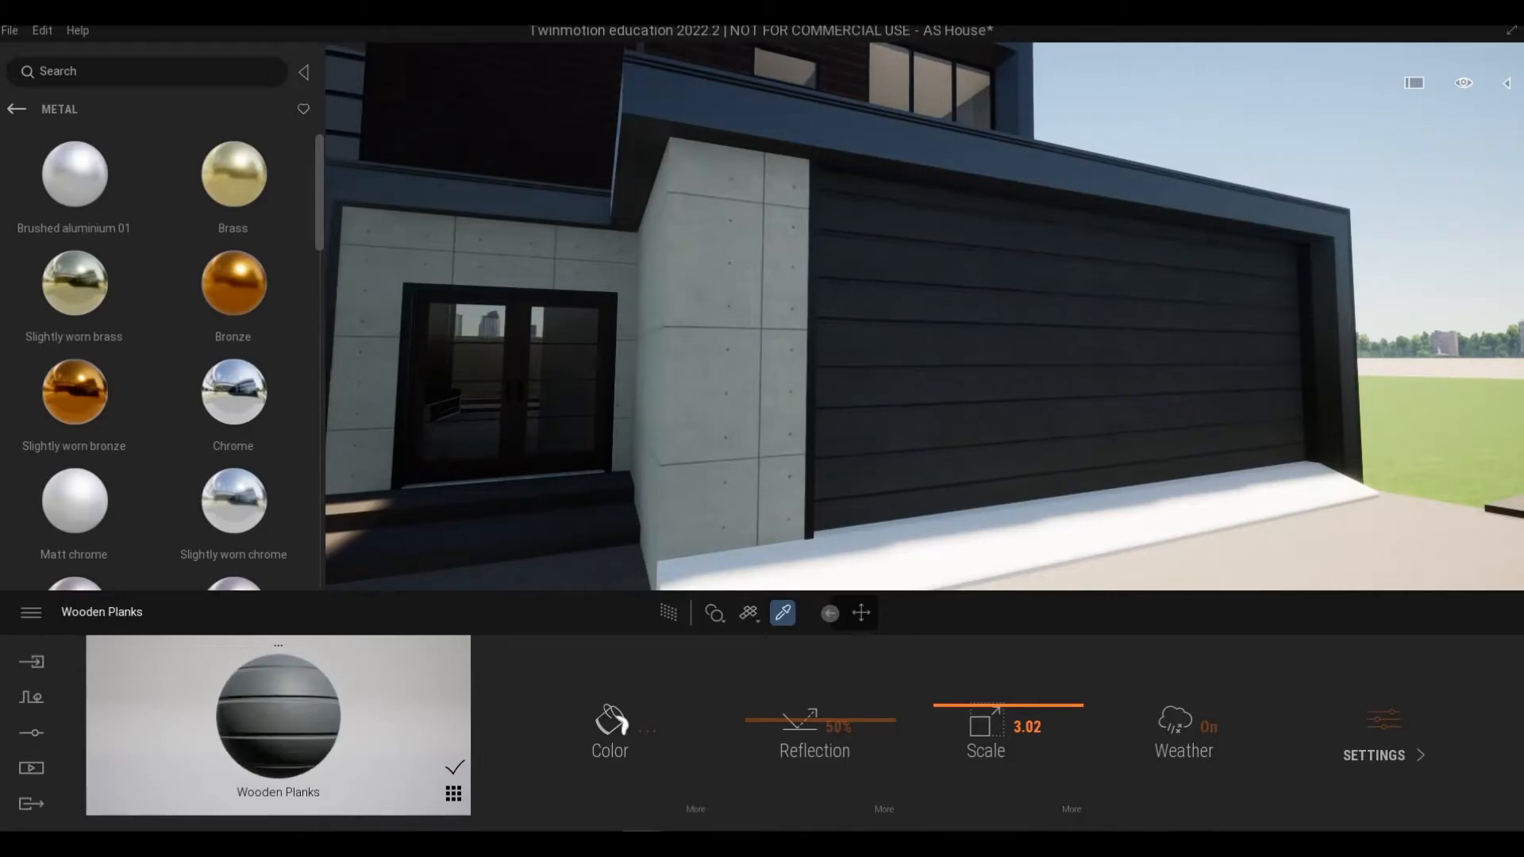
Step: Fly around the front facade and entrance block to examine the surfaces and their materials
key("a")
key("e")
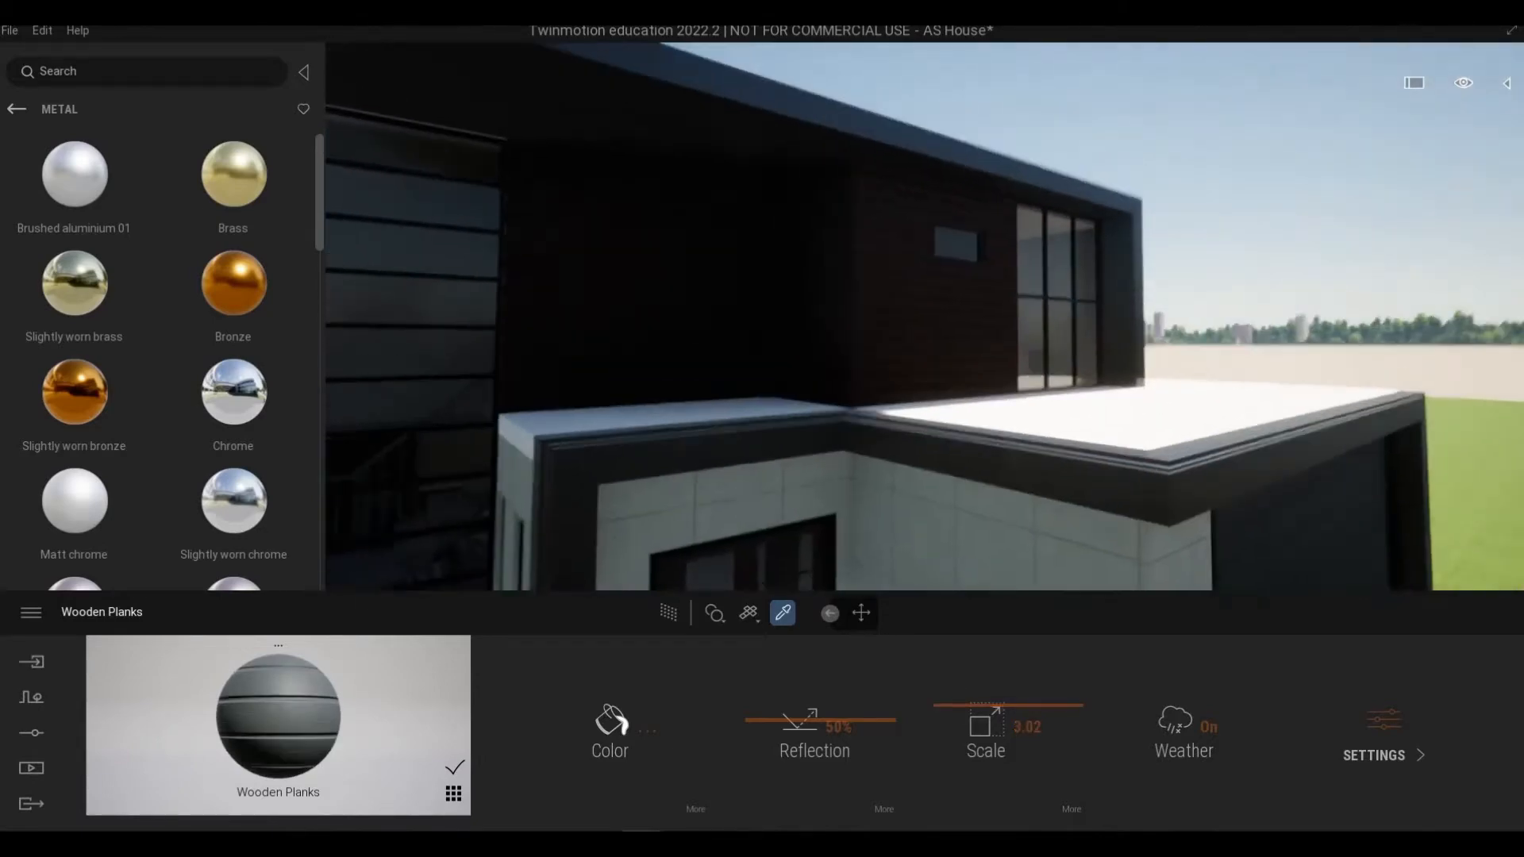
key("q")
key("s")
key("s")
key("a")
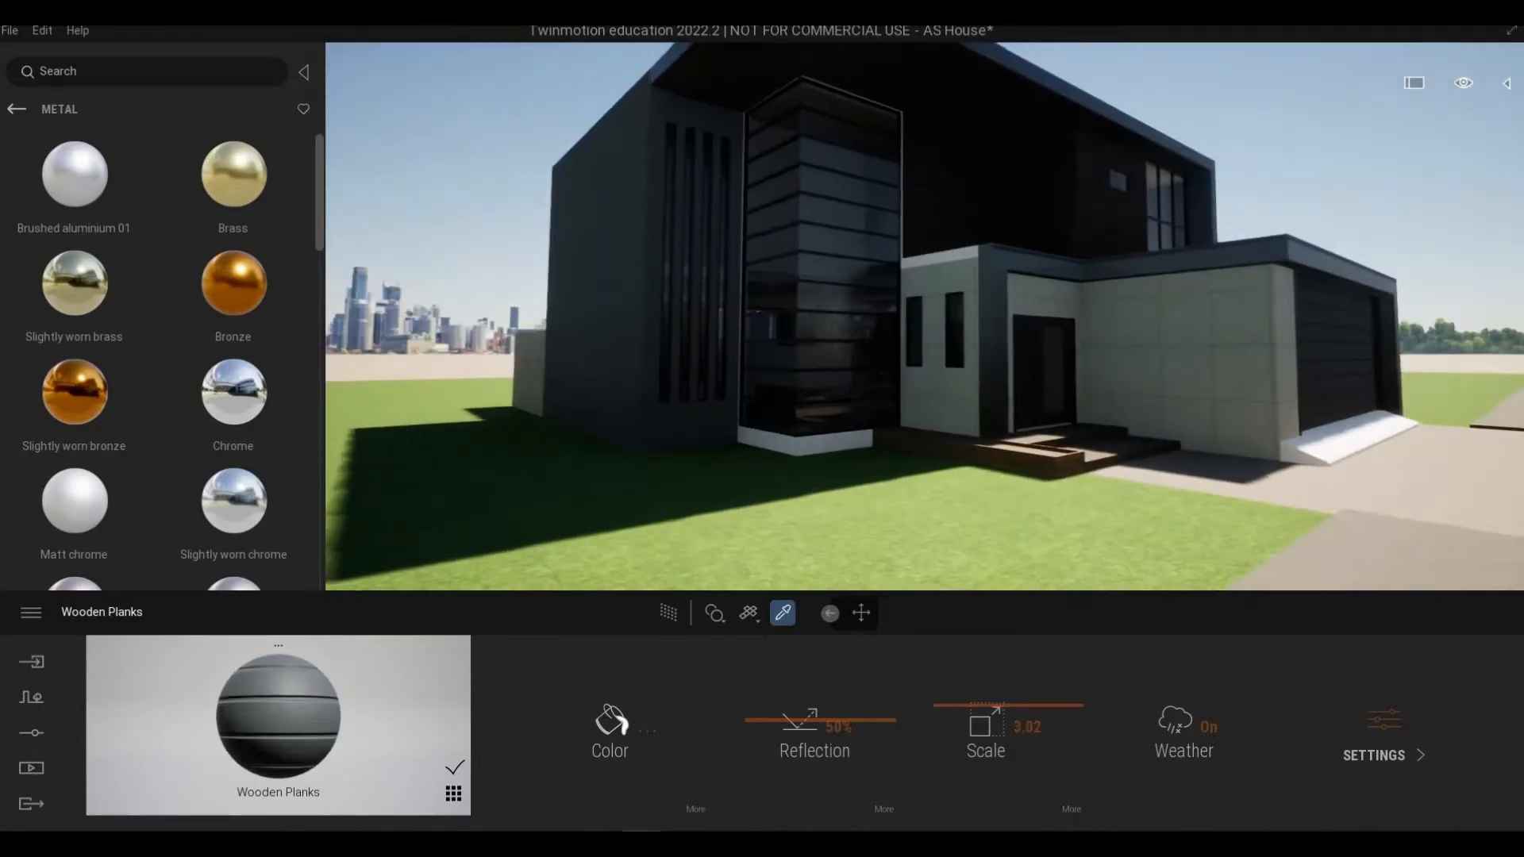
key("w")
key("w")
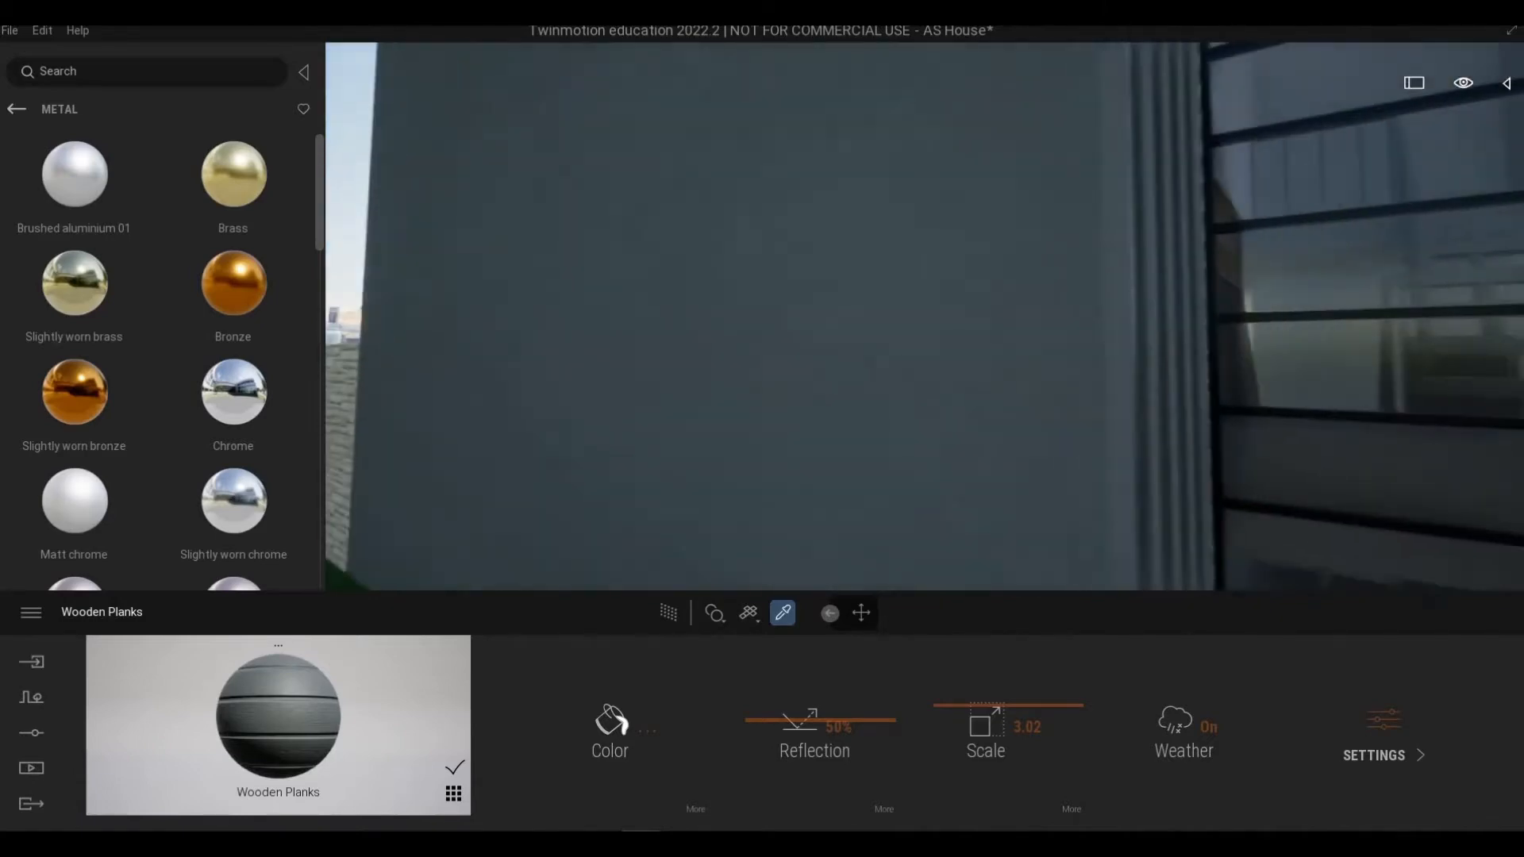
key("s")
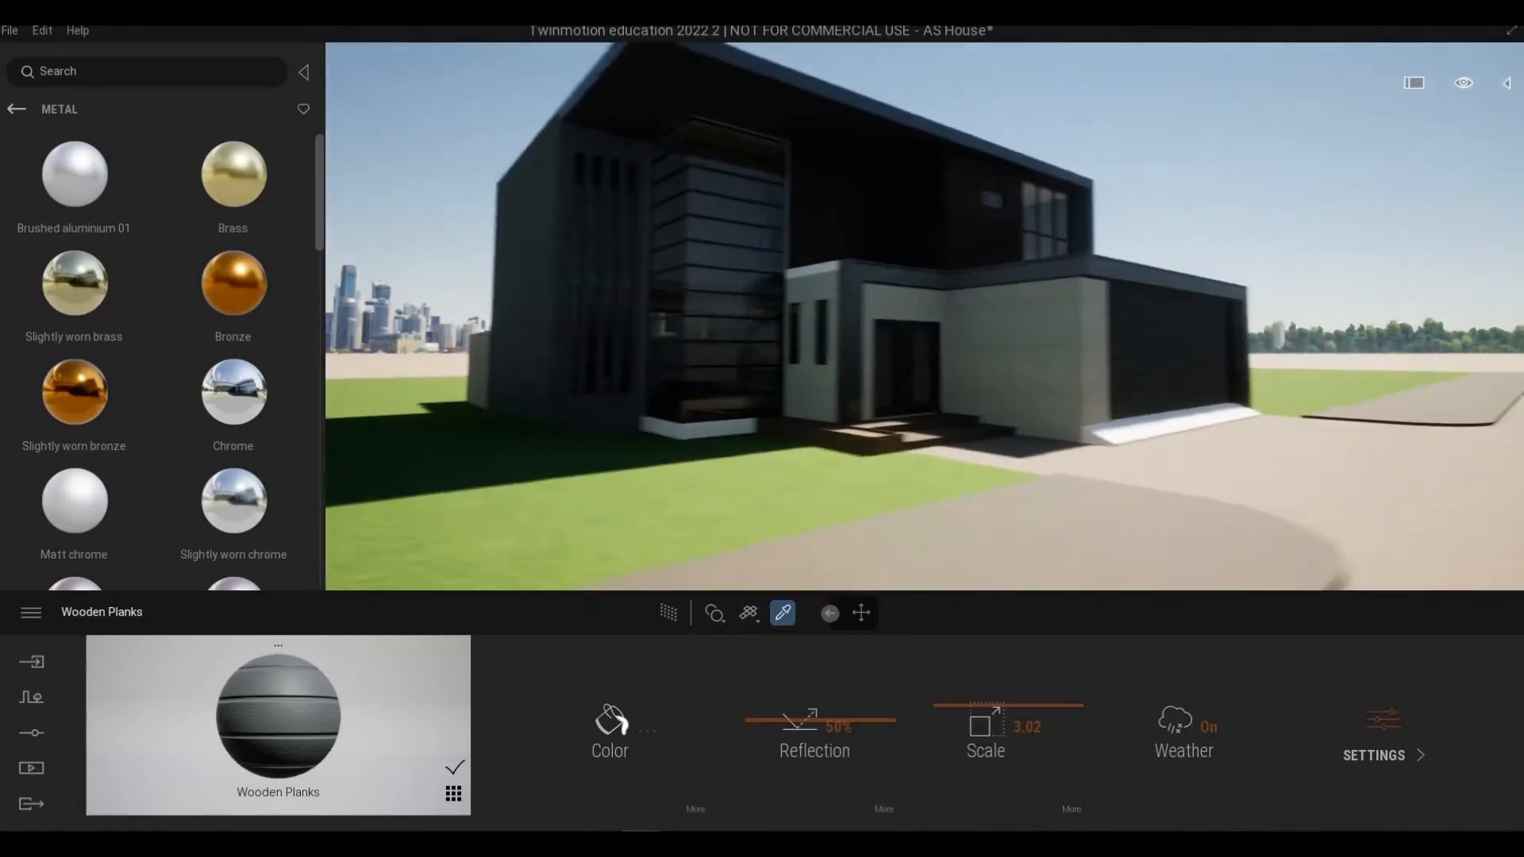
key("d")
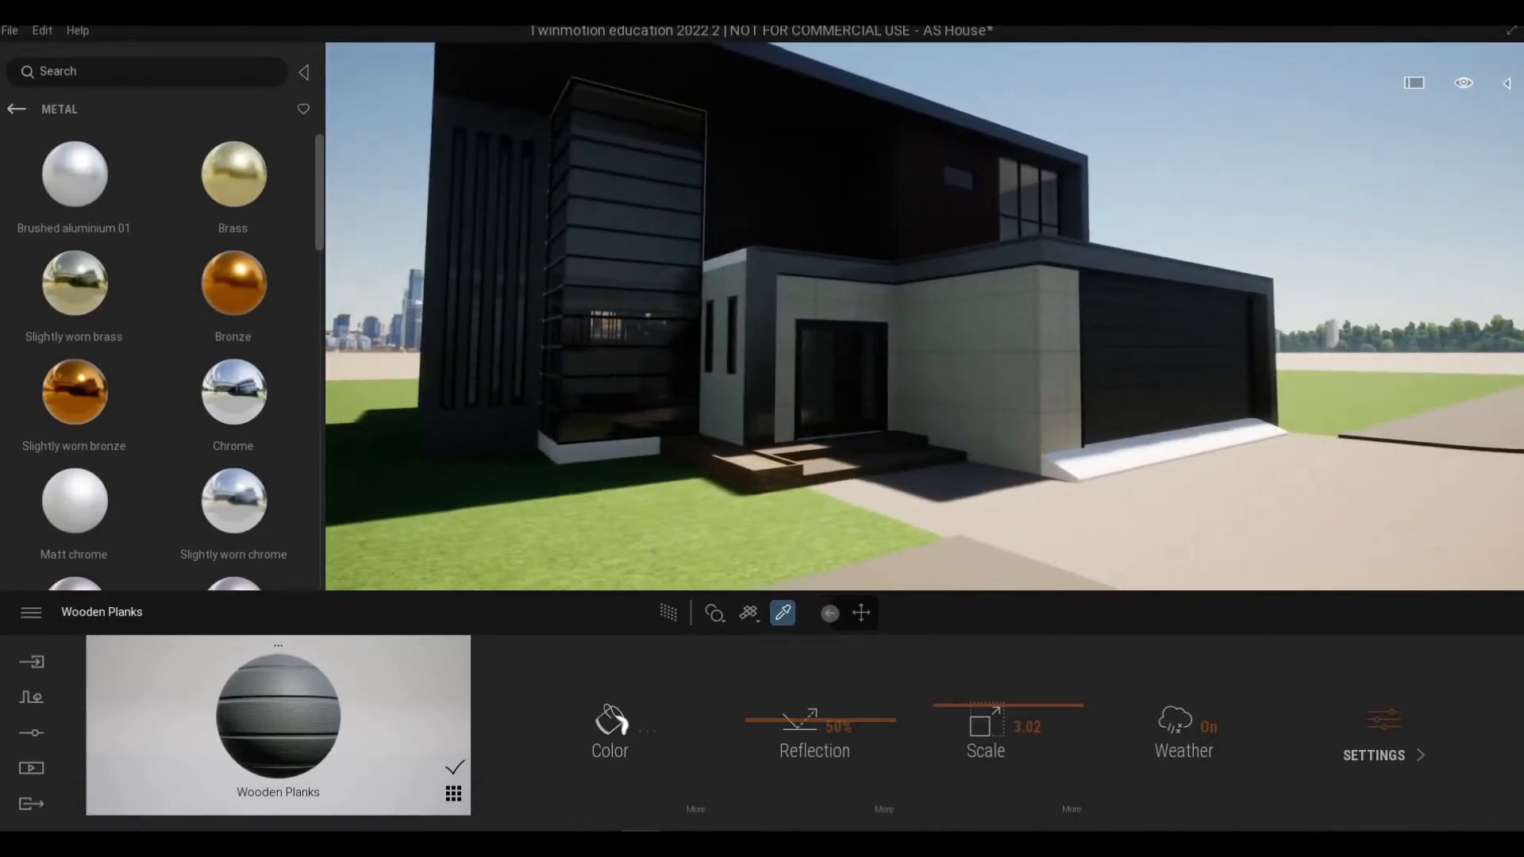
key("d")
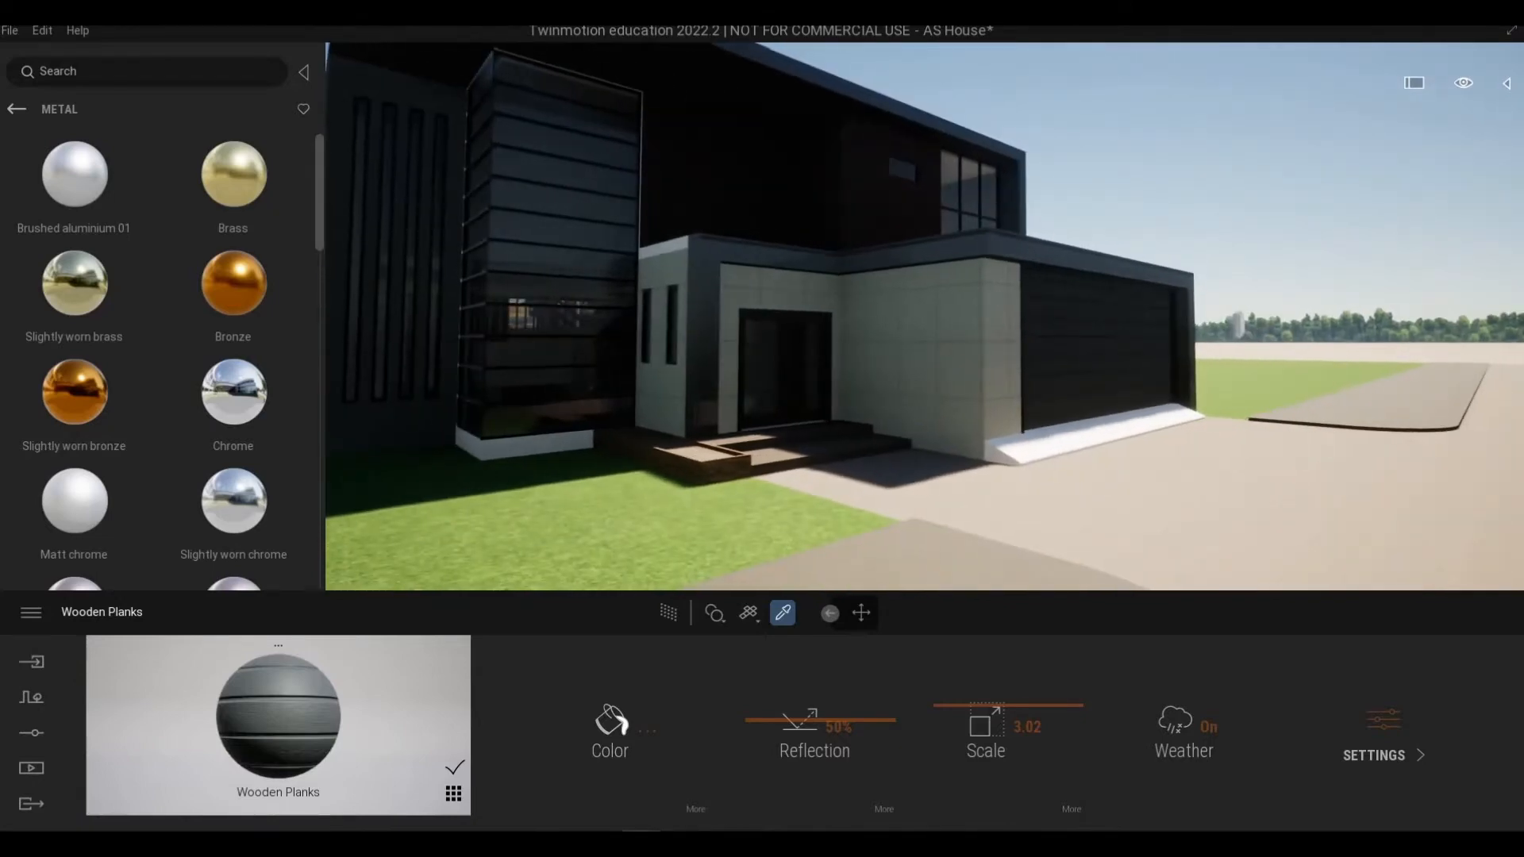
key("w")
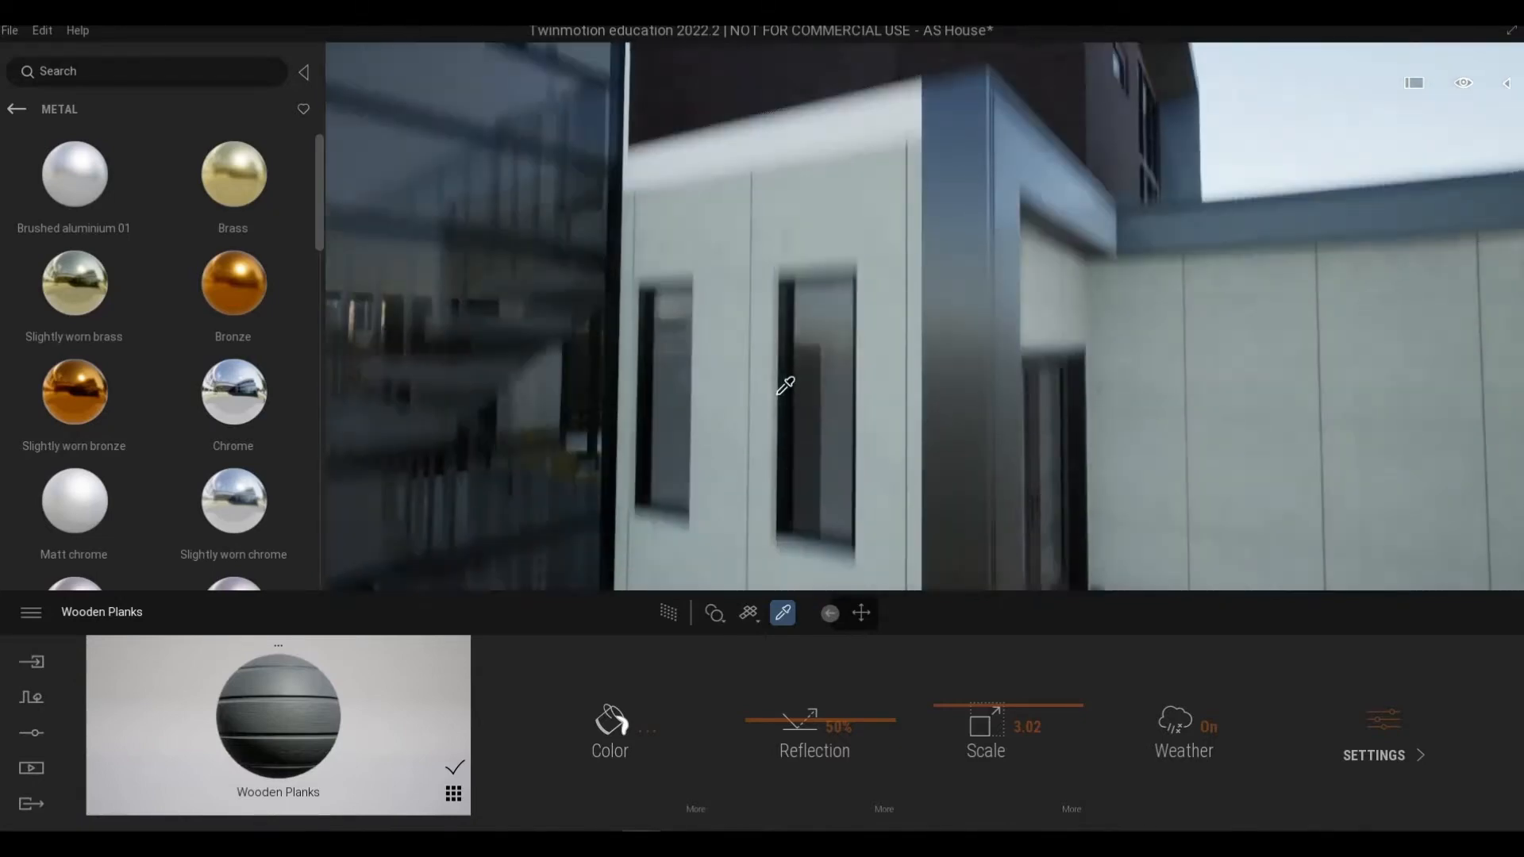
Step: Darken the white PAINT 10 material's colour slightly in the color picker and confirm
key("e")
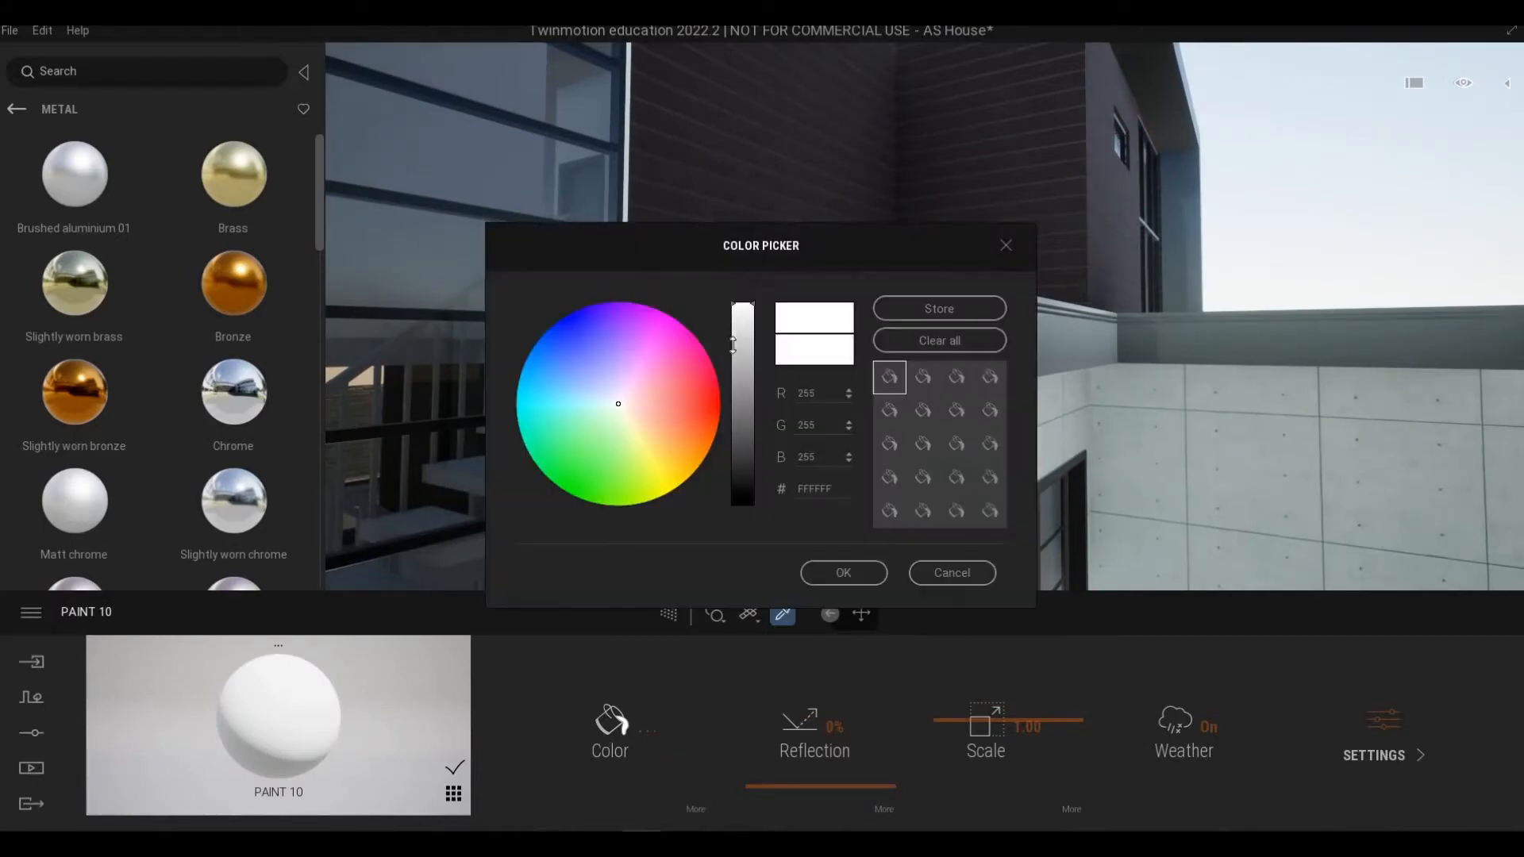
left_click_drag(733, 336, 733, 378)
left_click(882, 574)
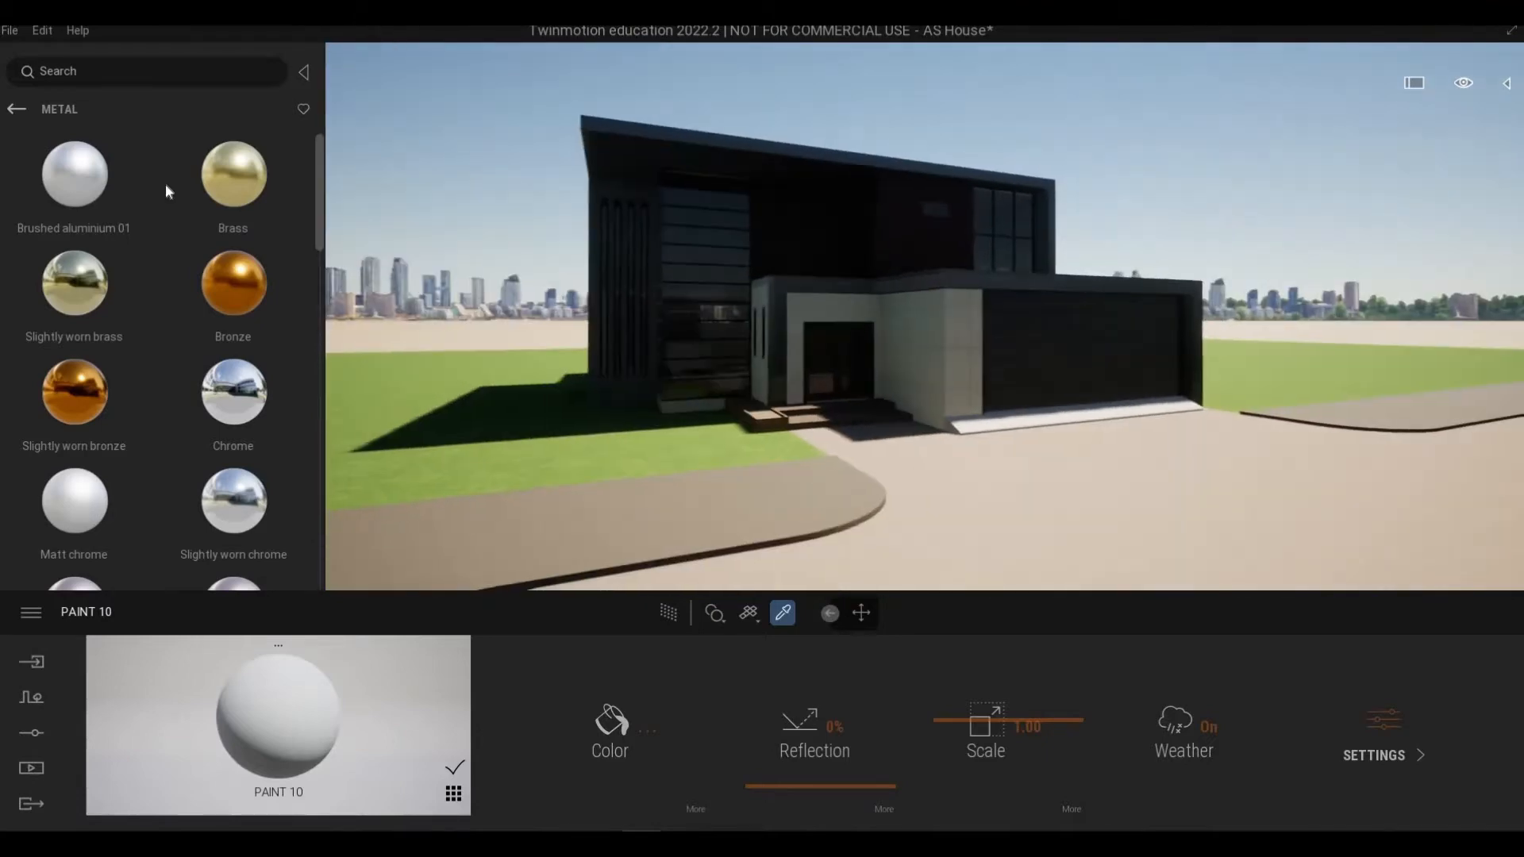
Step: Open the camera settings and turn Parallelism on
mouse_move(12, 149)
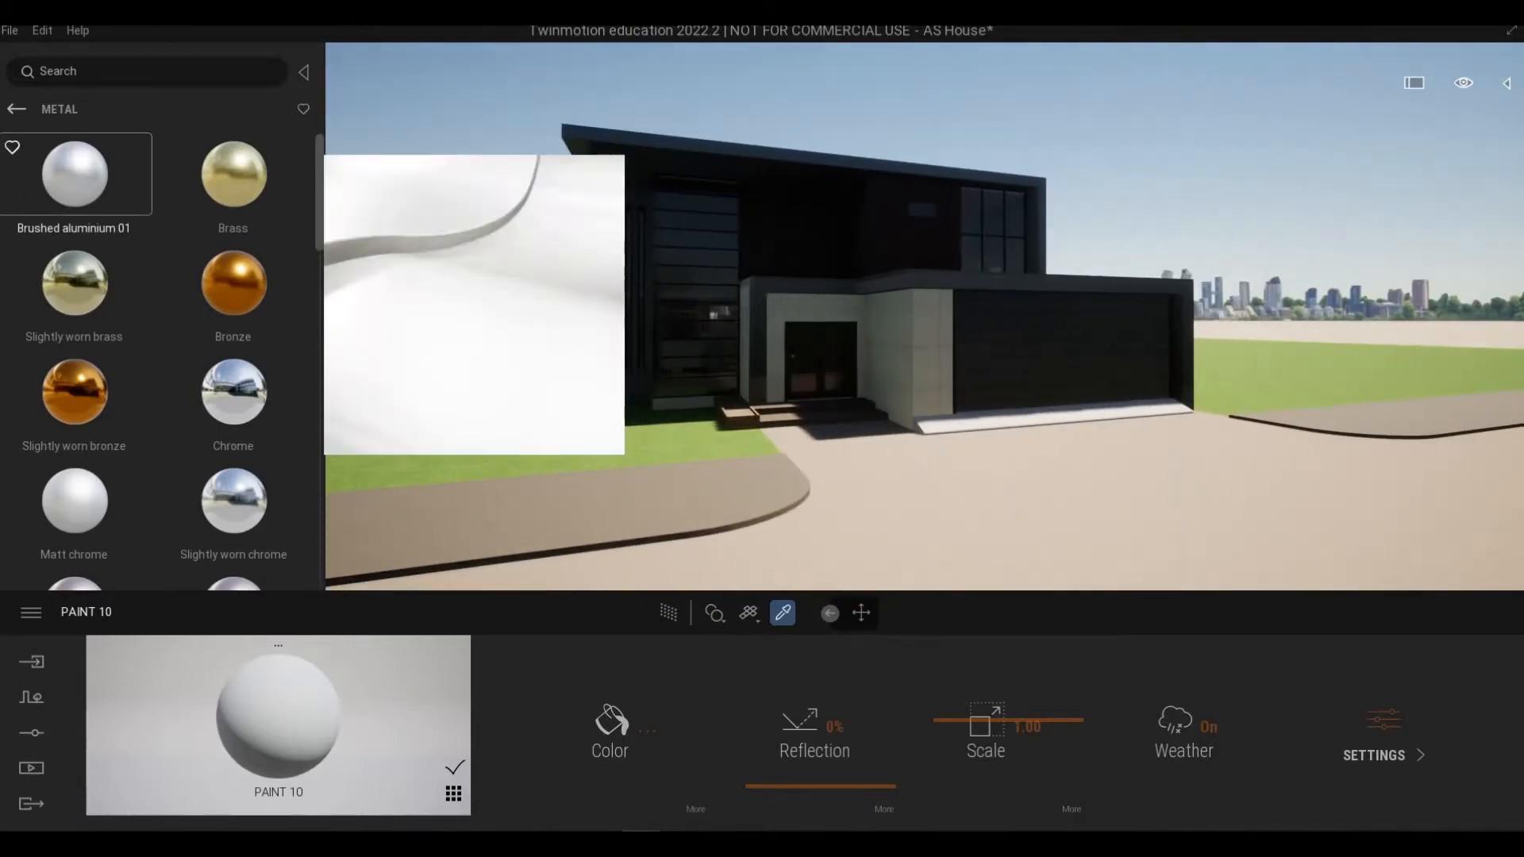
left_click(35, 732)
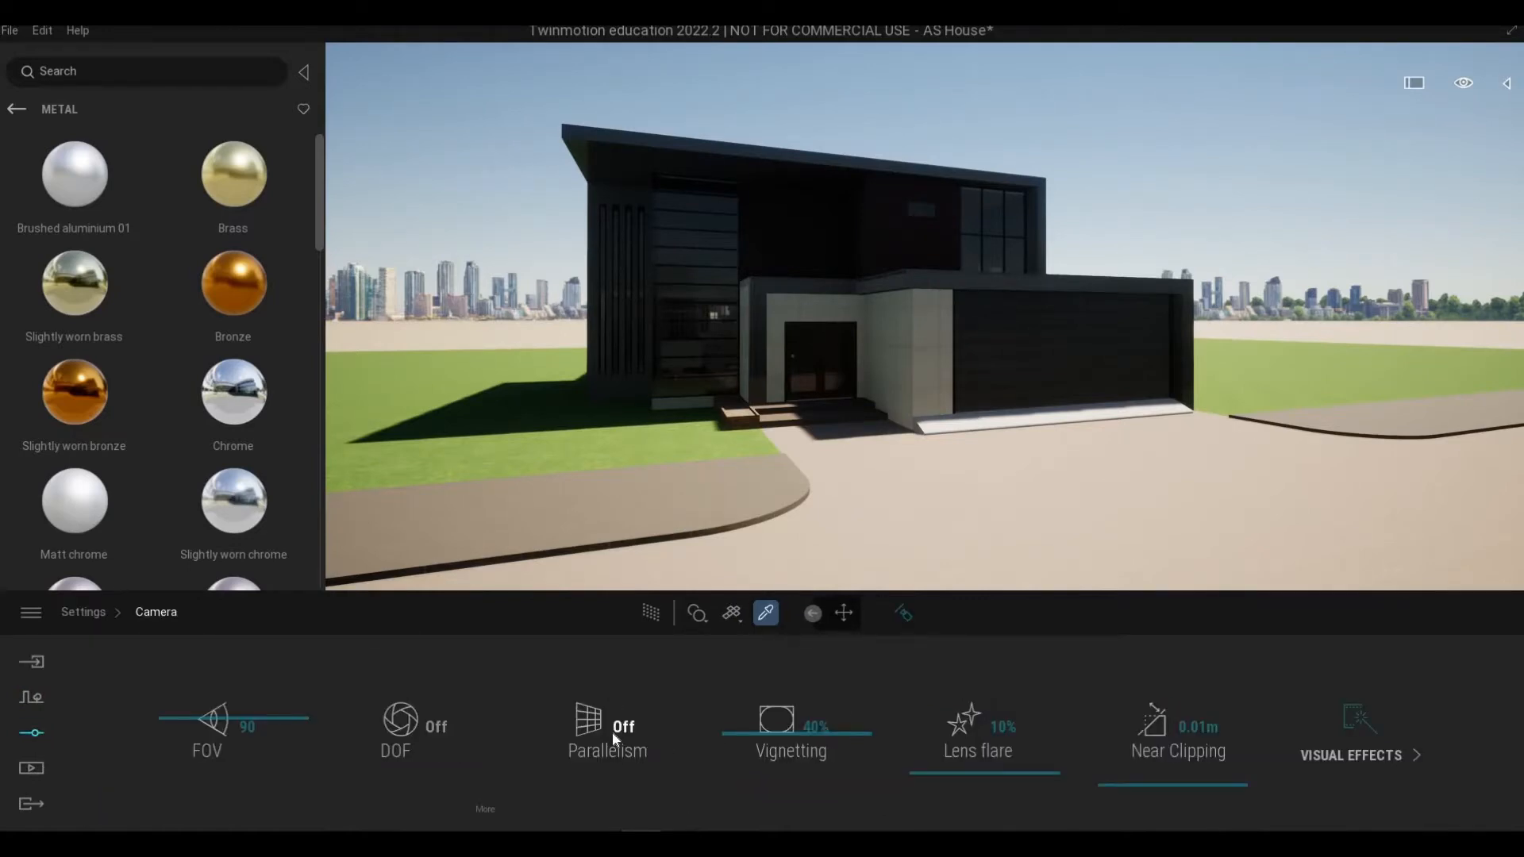
left_click(612, 731)
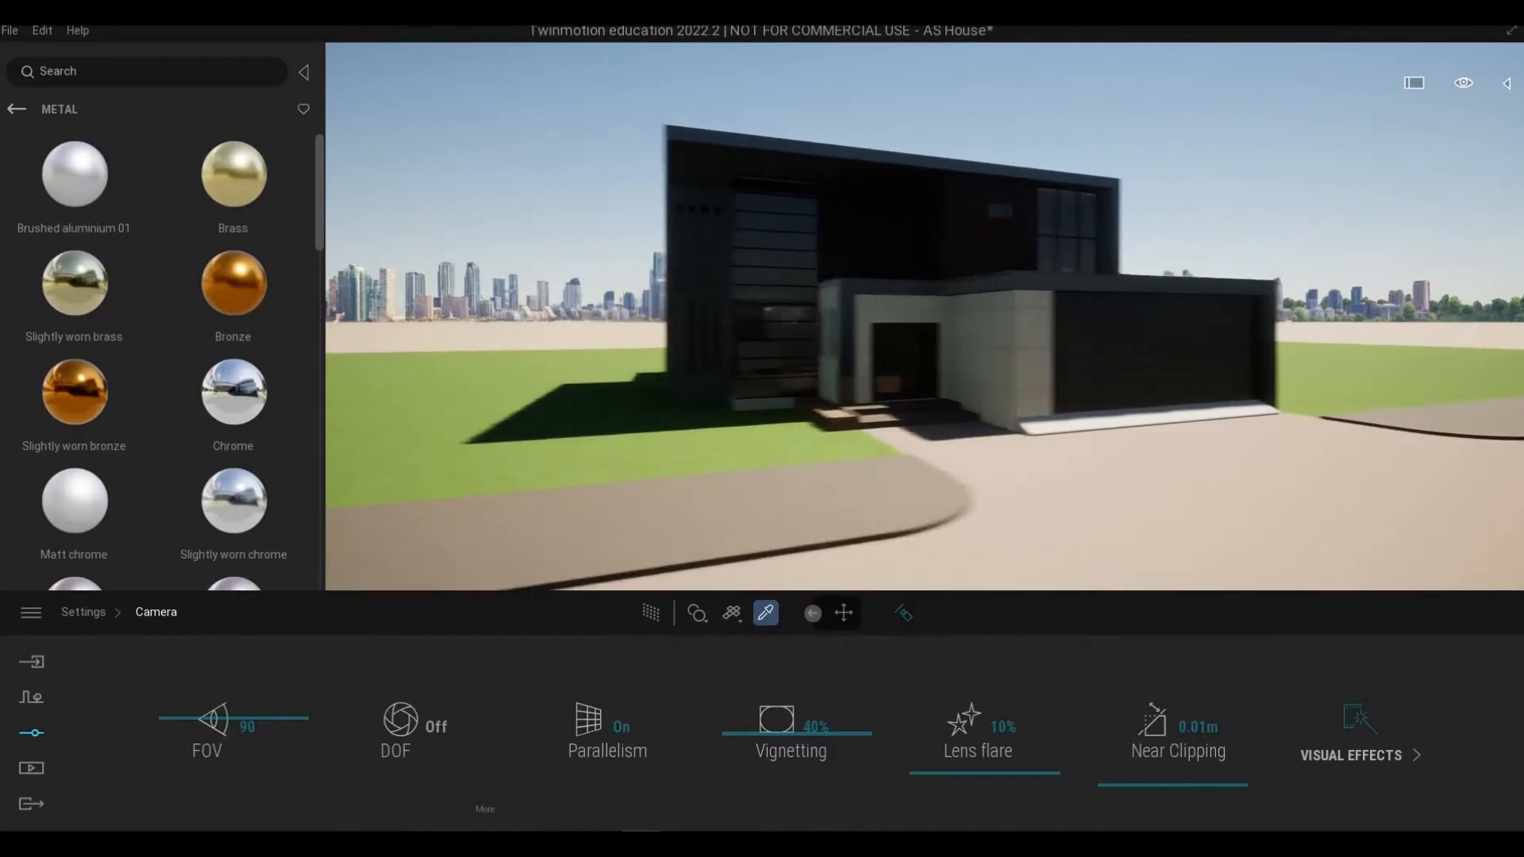
Step: Set the camera's colour gradient type to Blue Tint in the visual effects
key("a")
right_click_drag(792, 495, 799, 489)
key("d")
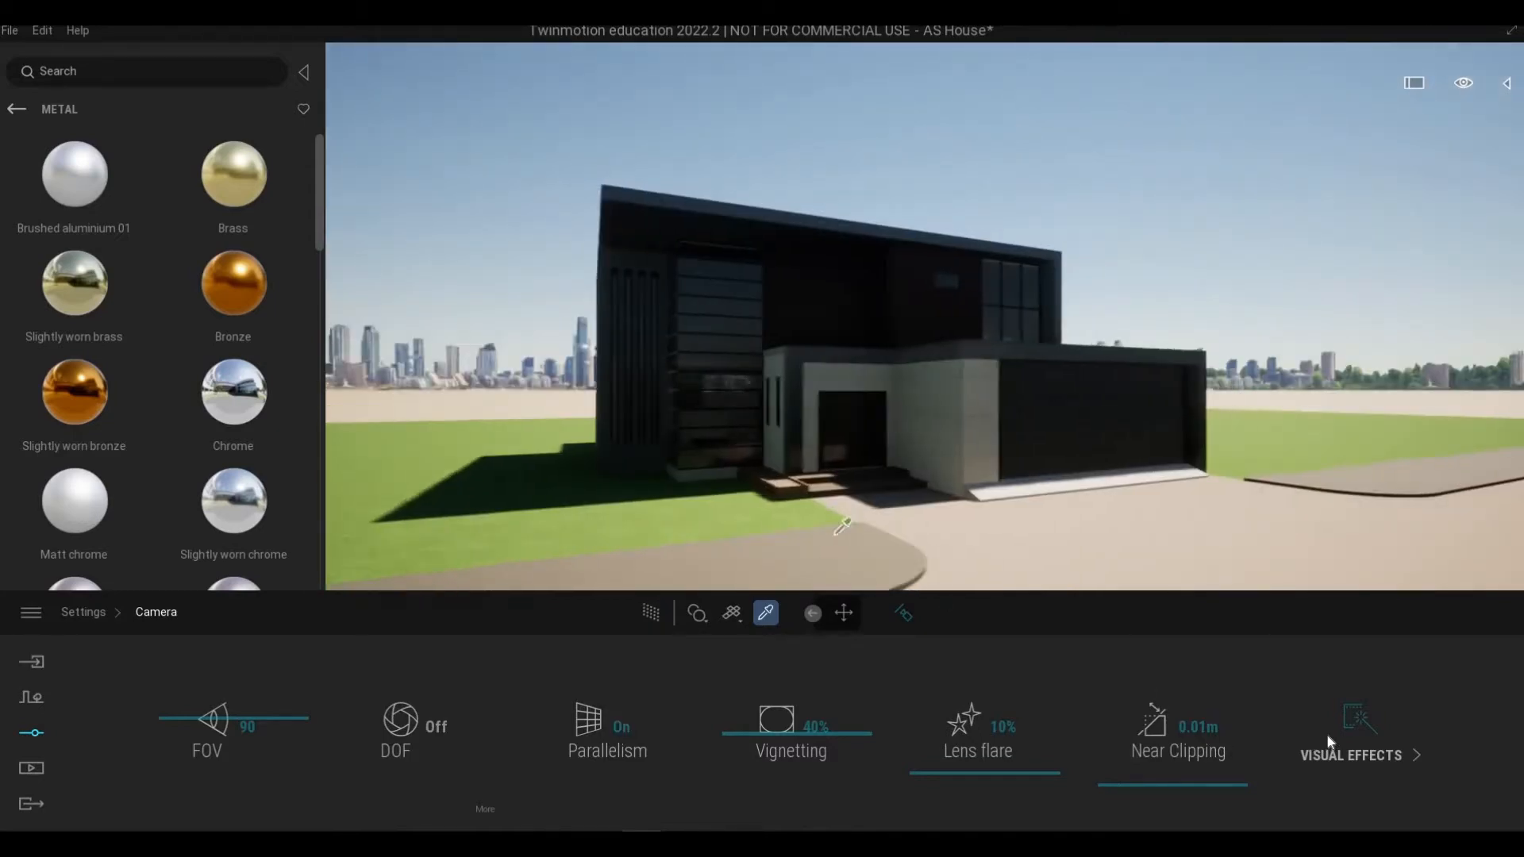
key("q")
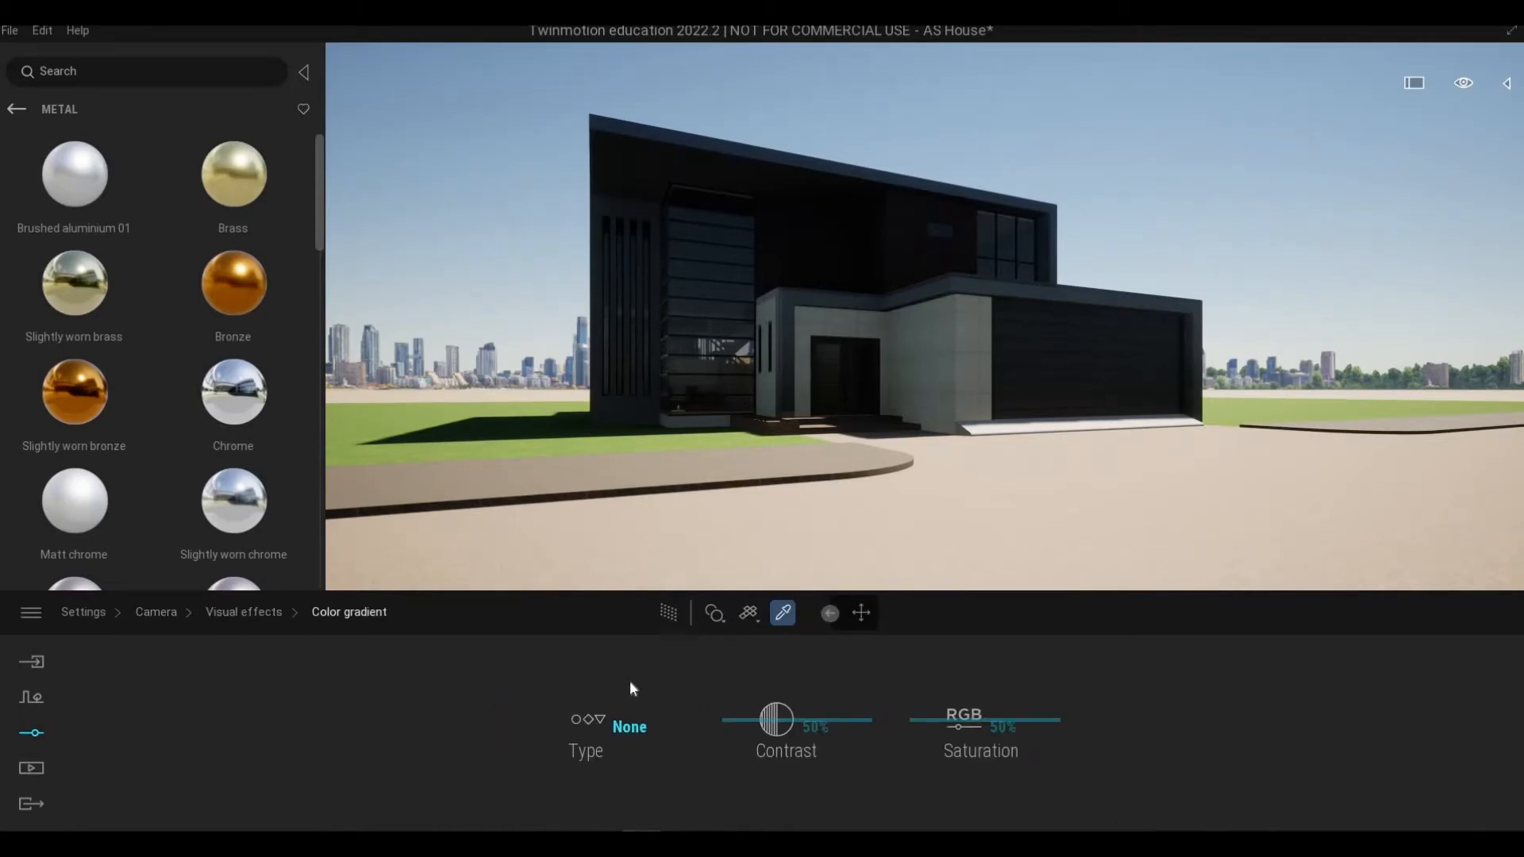
left_click(632, 698)
scroll(779, 616, "down", 5)
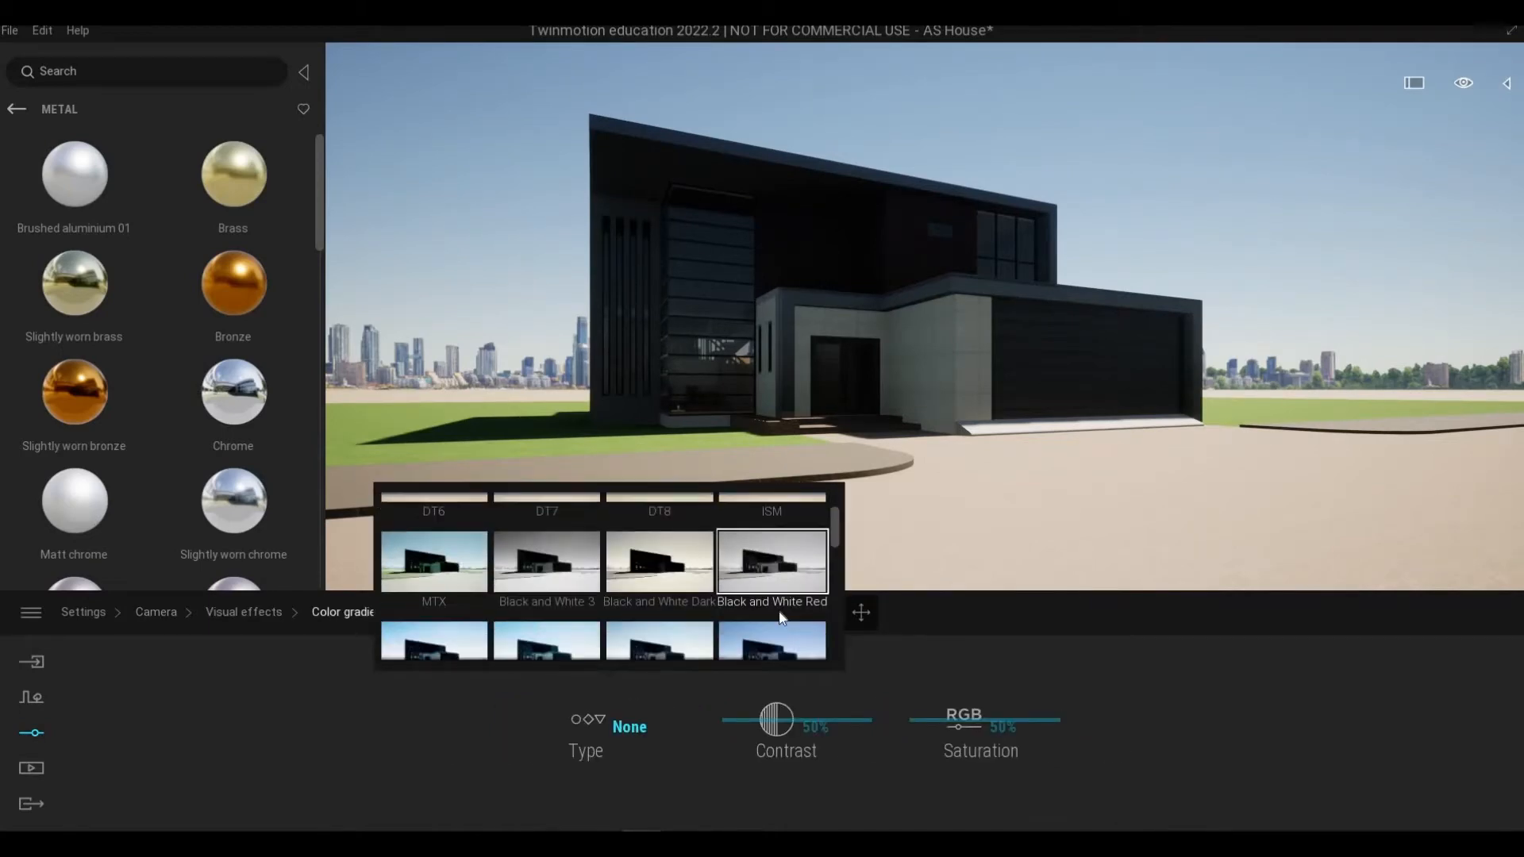
left_click(728, 694)
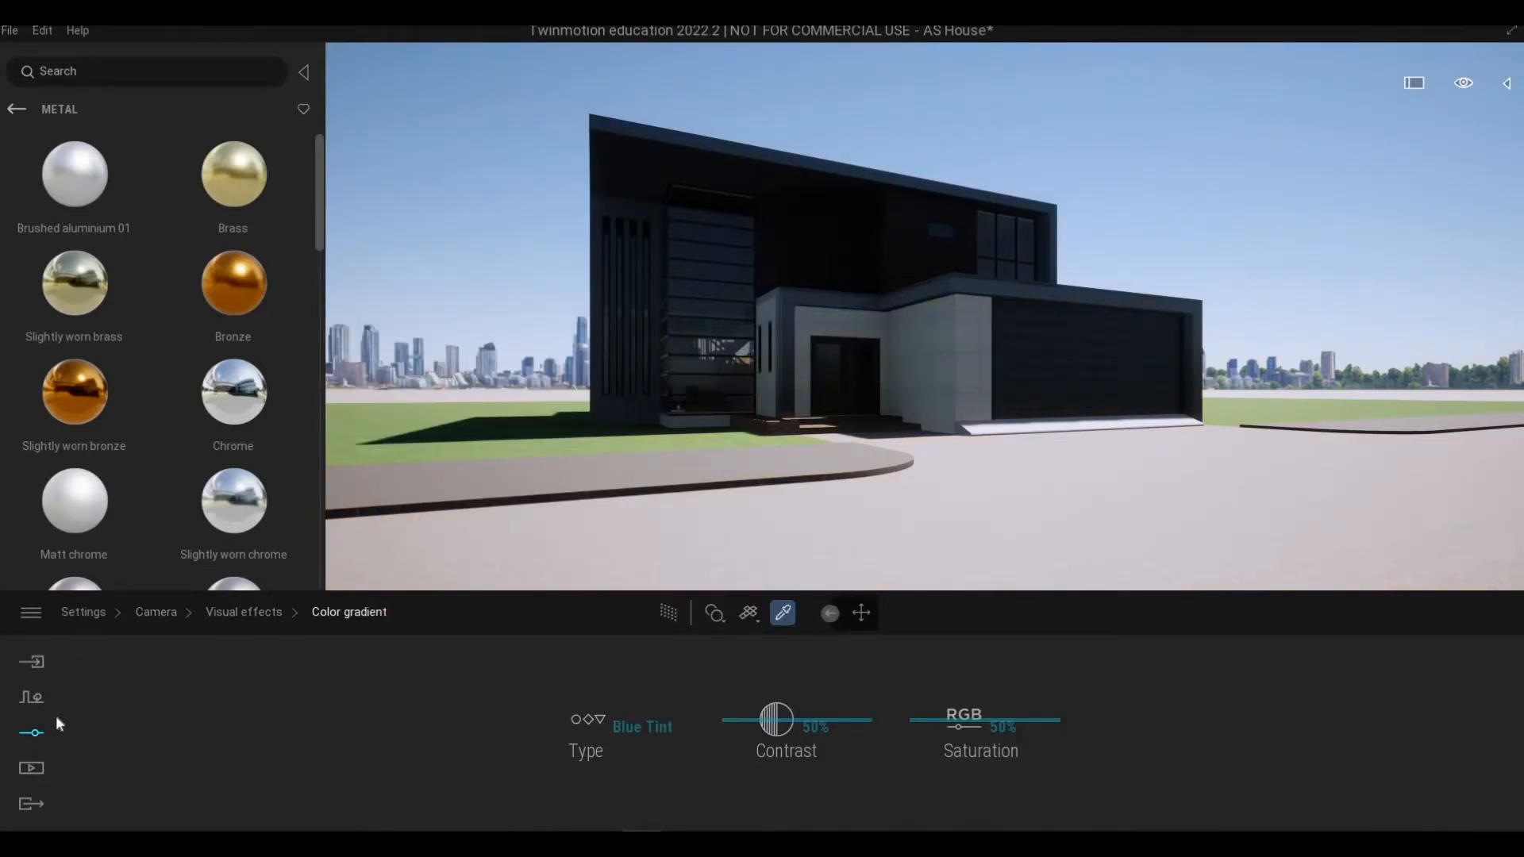
Step: Open the lighting settings, turn the skydome on and open the skydome options
left_click(40, 735)
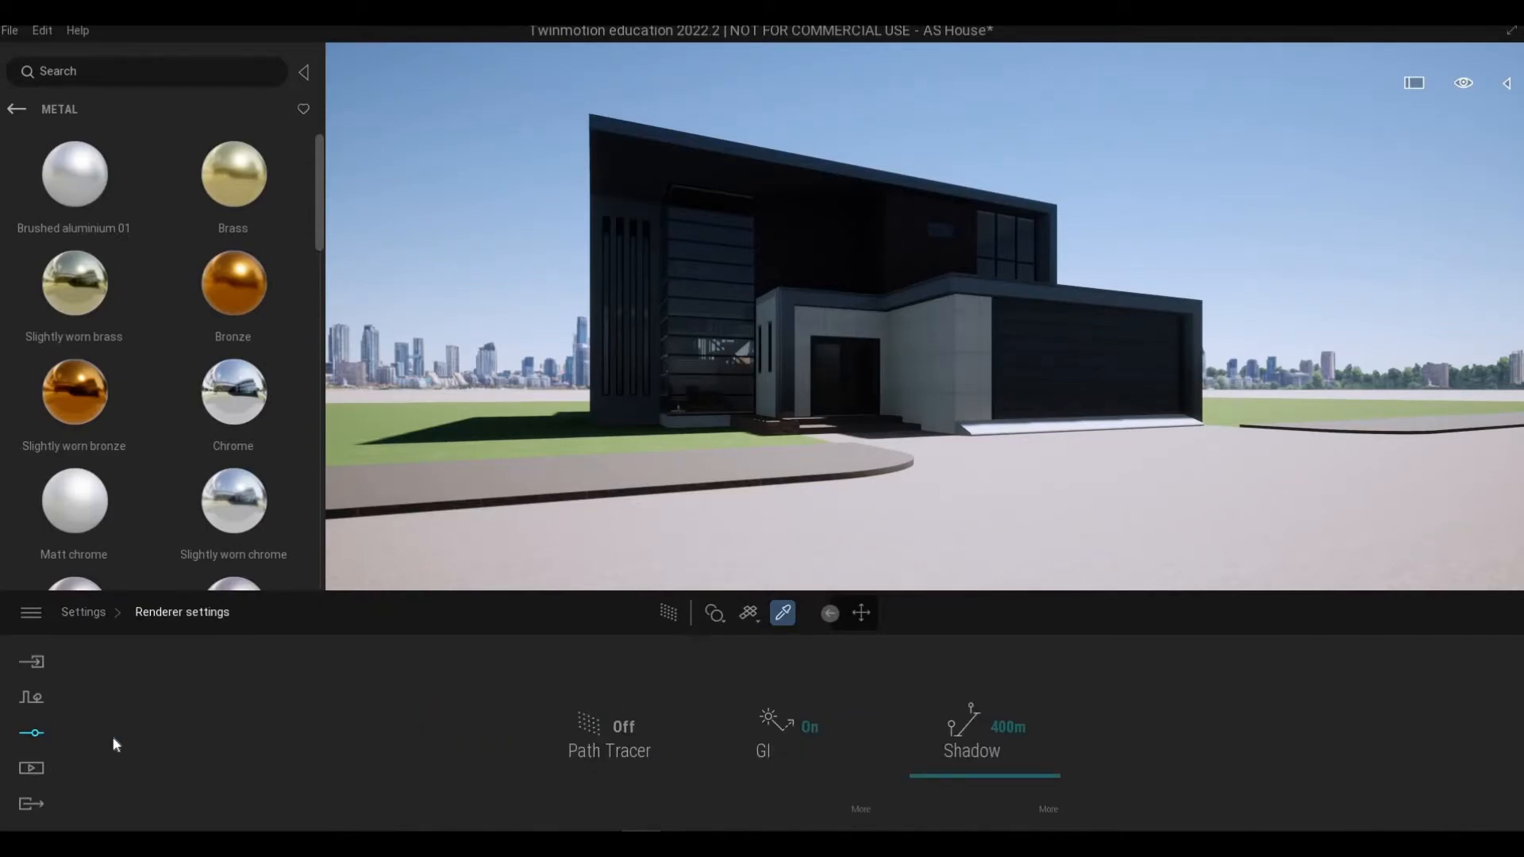
right_click(622, 732)
left_click(622, 732)
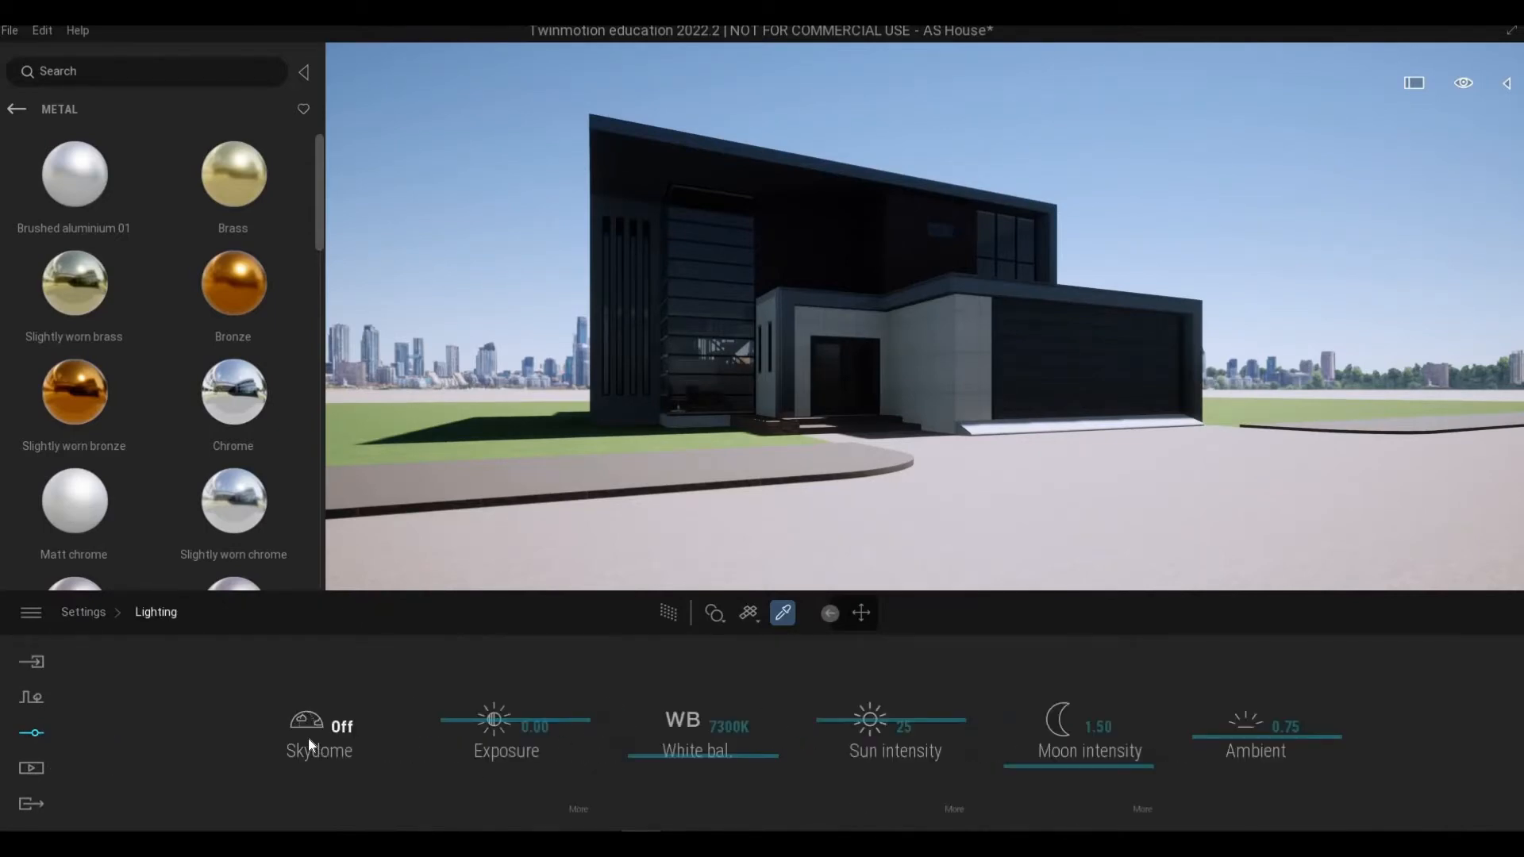
mouse_move(308, 739)
left_click(417, 761)
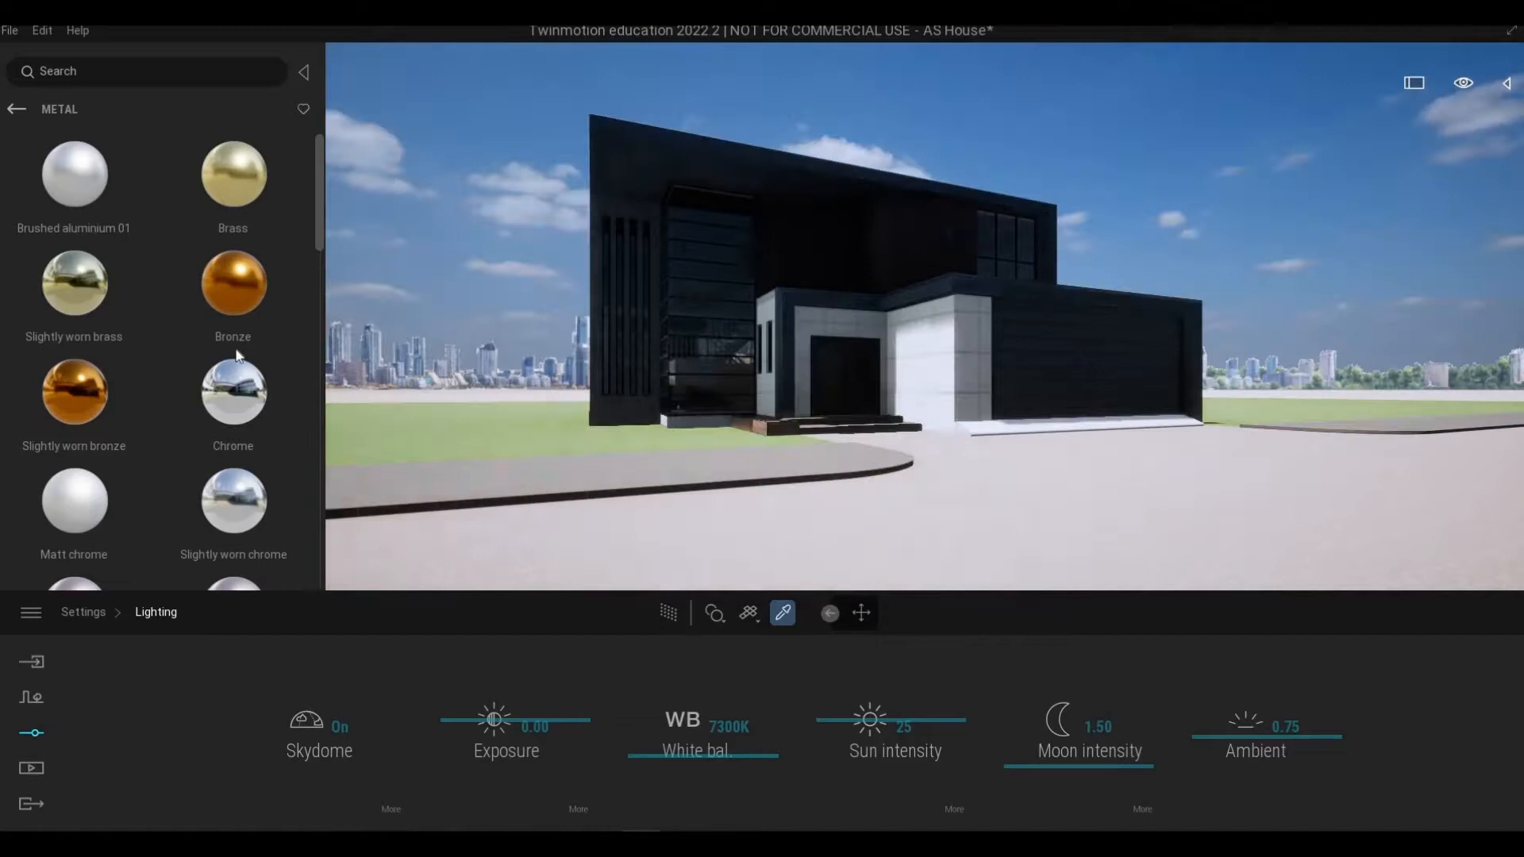
left_click(392, 808)
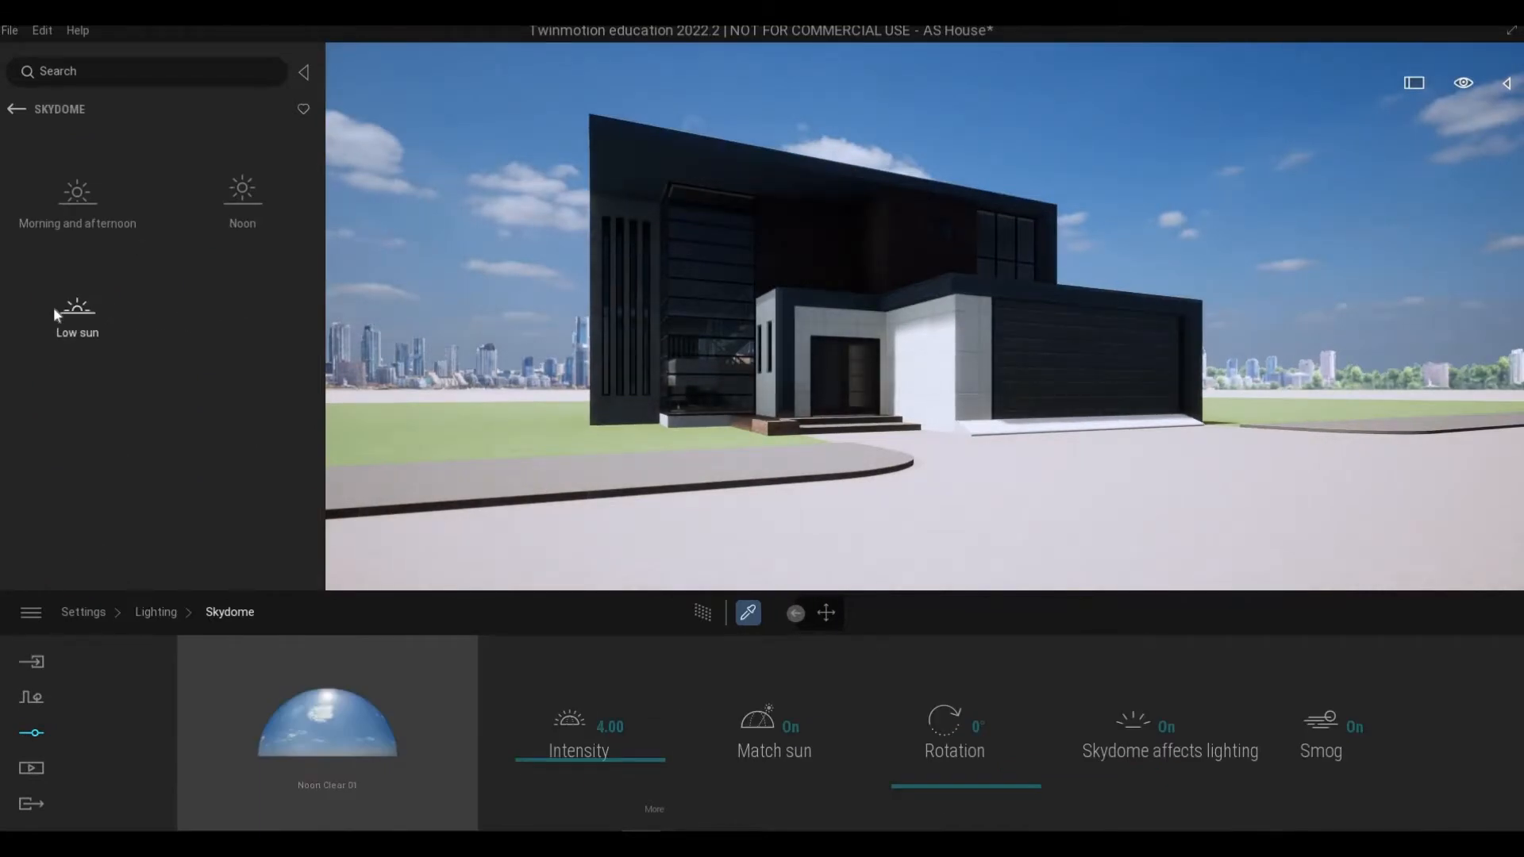
Step: Browse the Low sun skydome presets and apply LowSun Cloudy 05 to the skydome
left_click(90, 309)
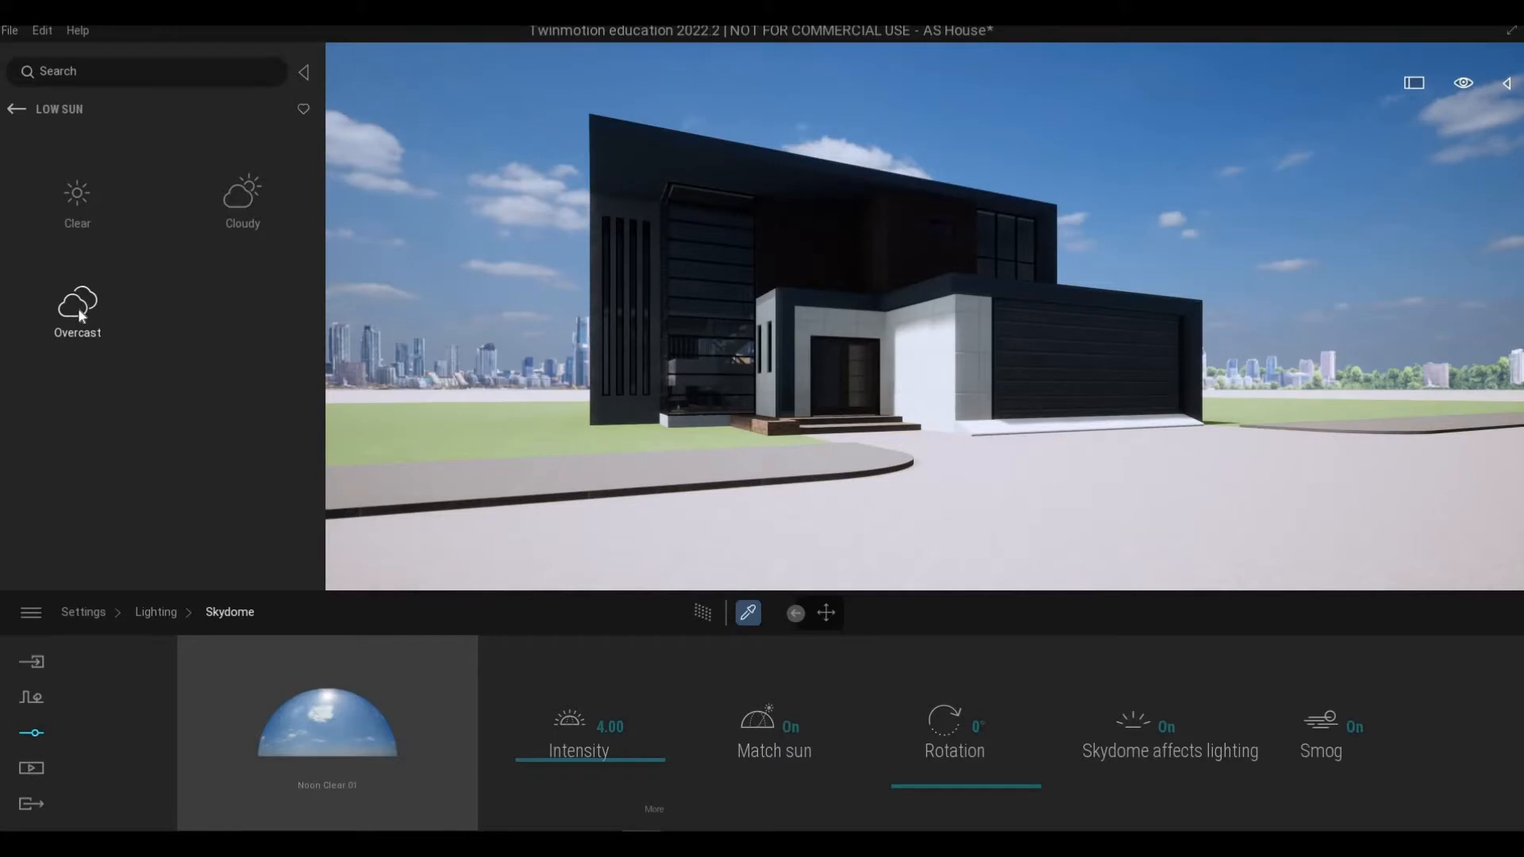
left_click(133, 337)
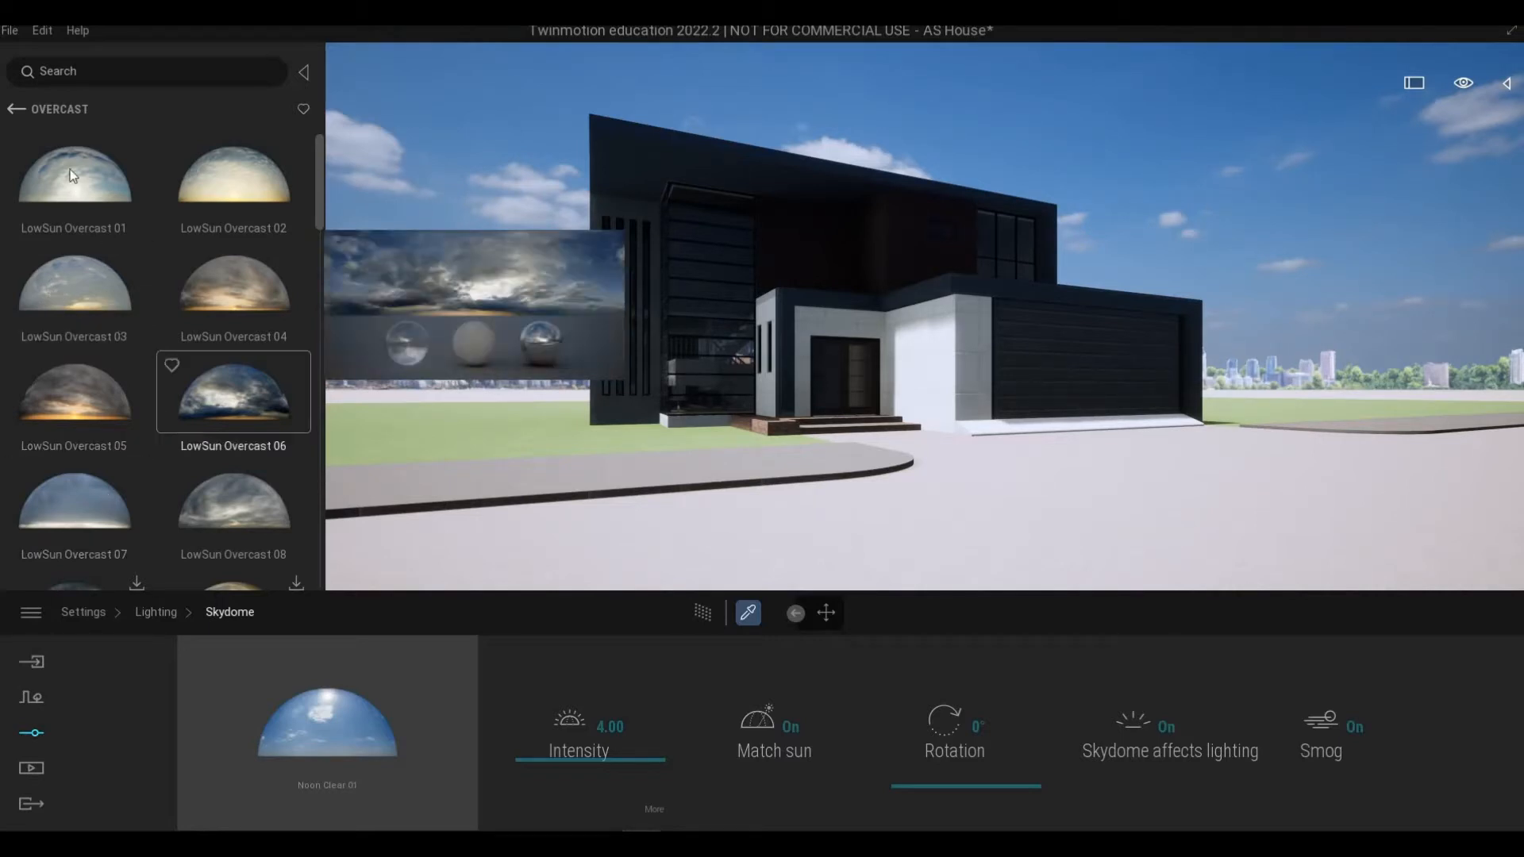
left_click(16, 108)
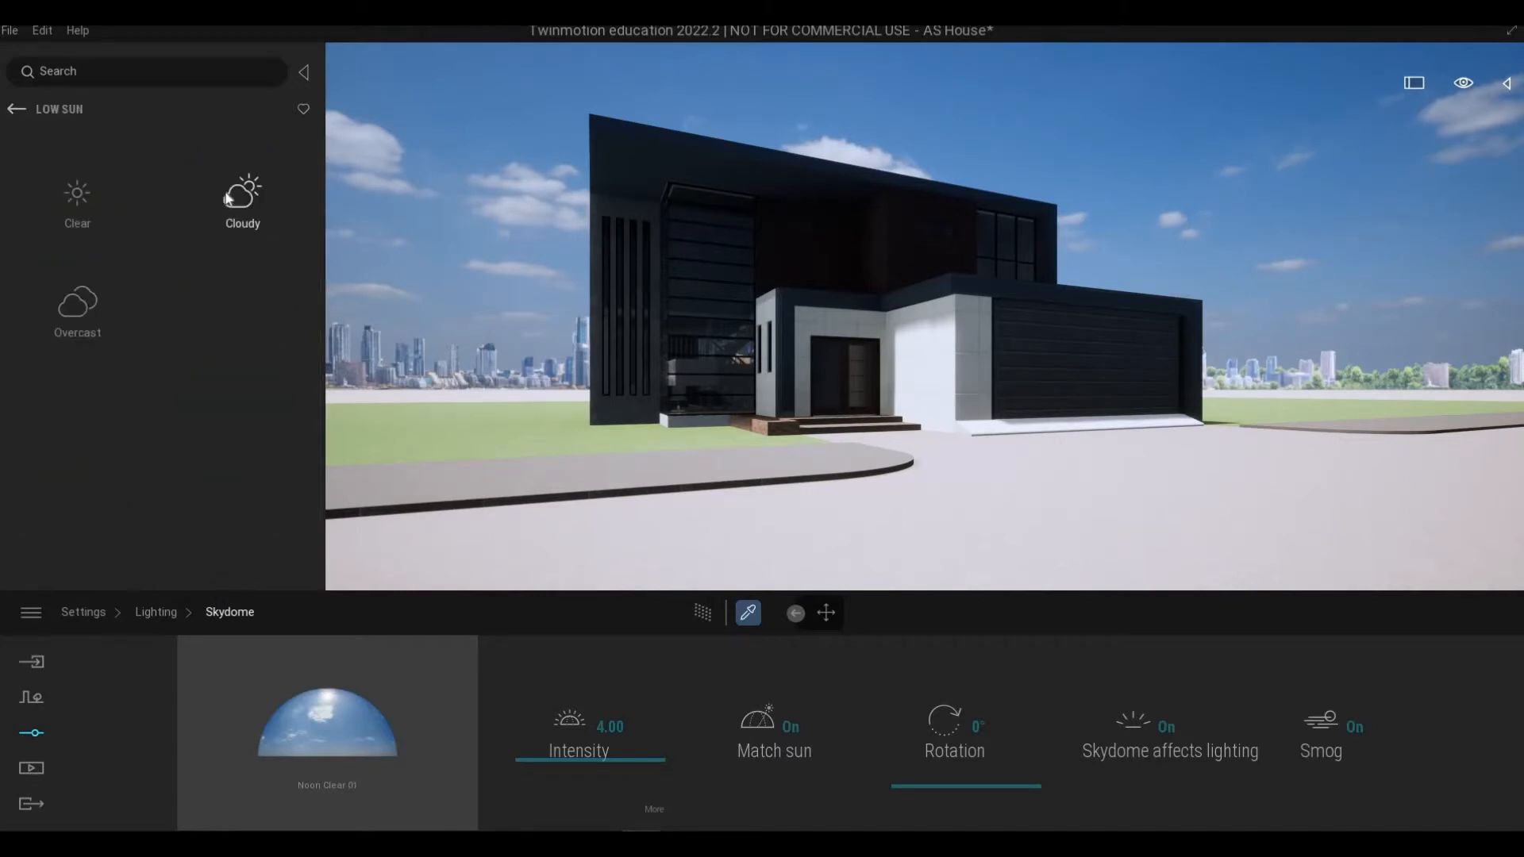
left_click(228, 198)
mouse_move(215, 381)
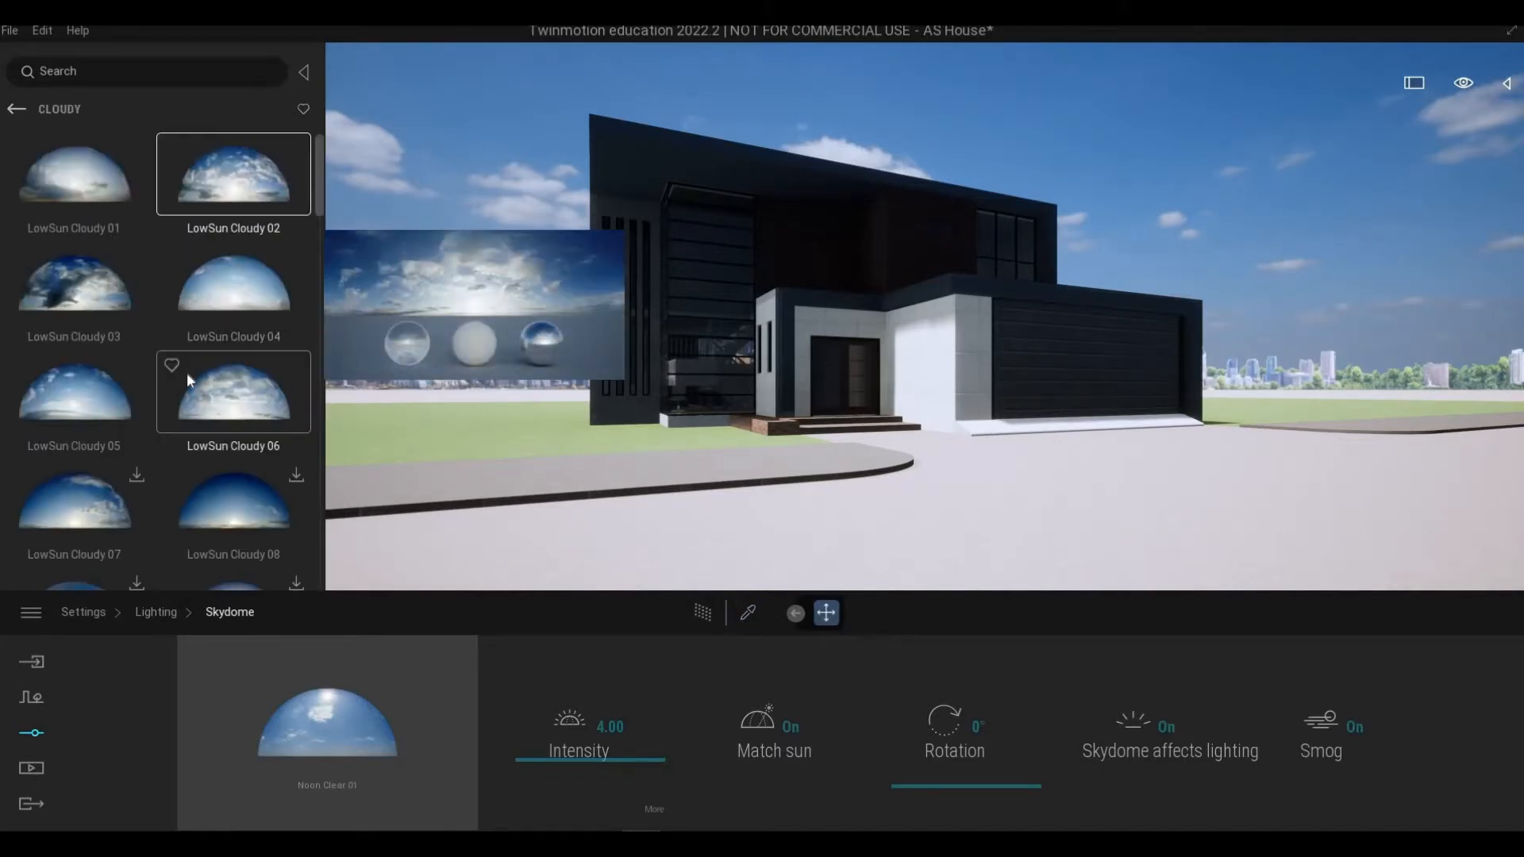
mouse_move(111, 383)
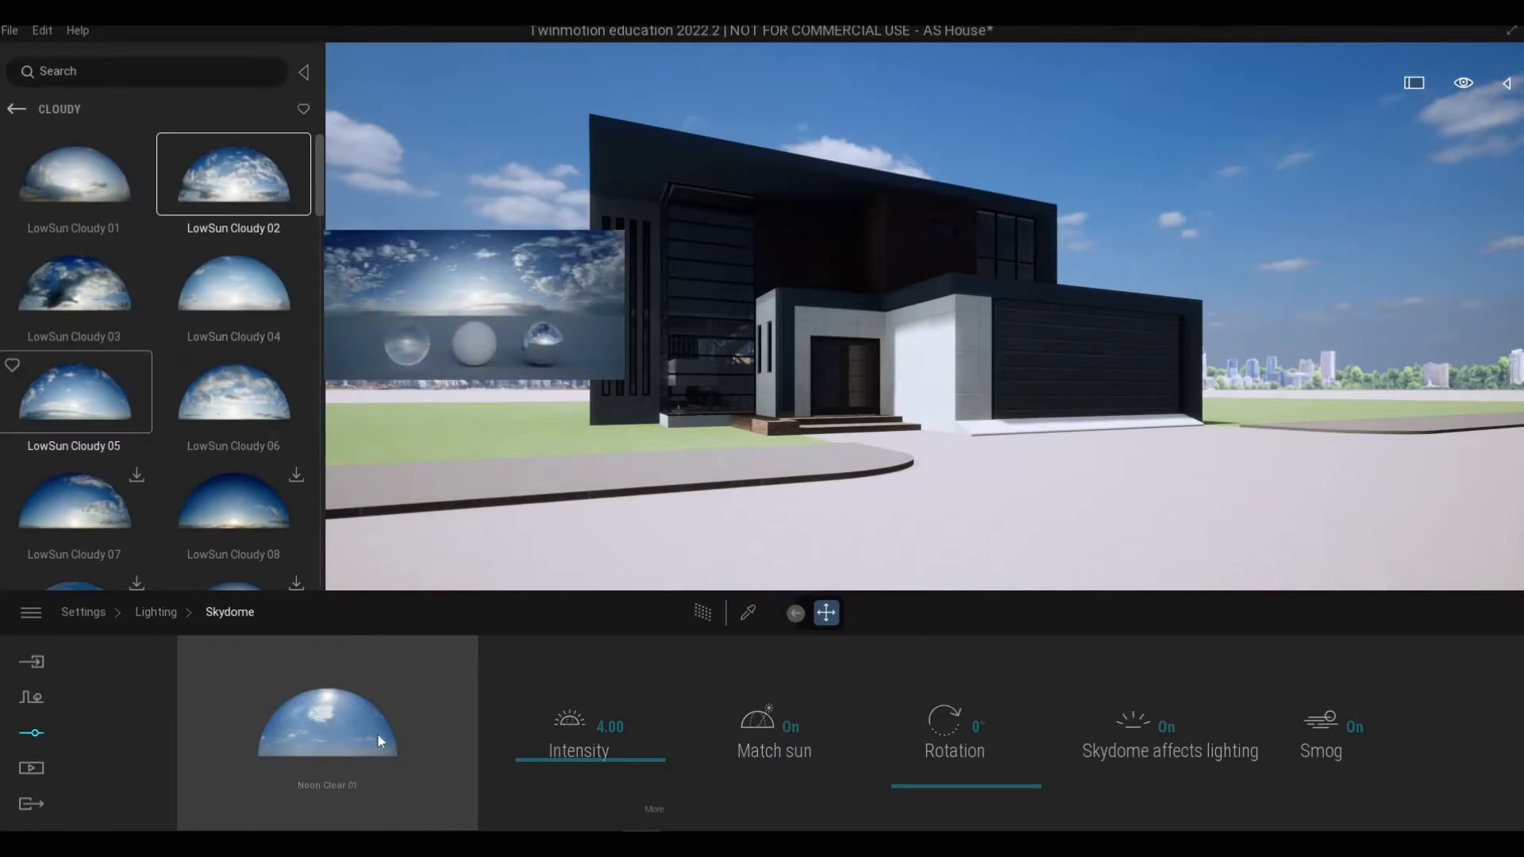
left_click_drag(111, 382, 378, 735)
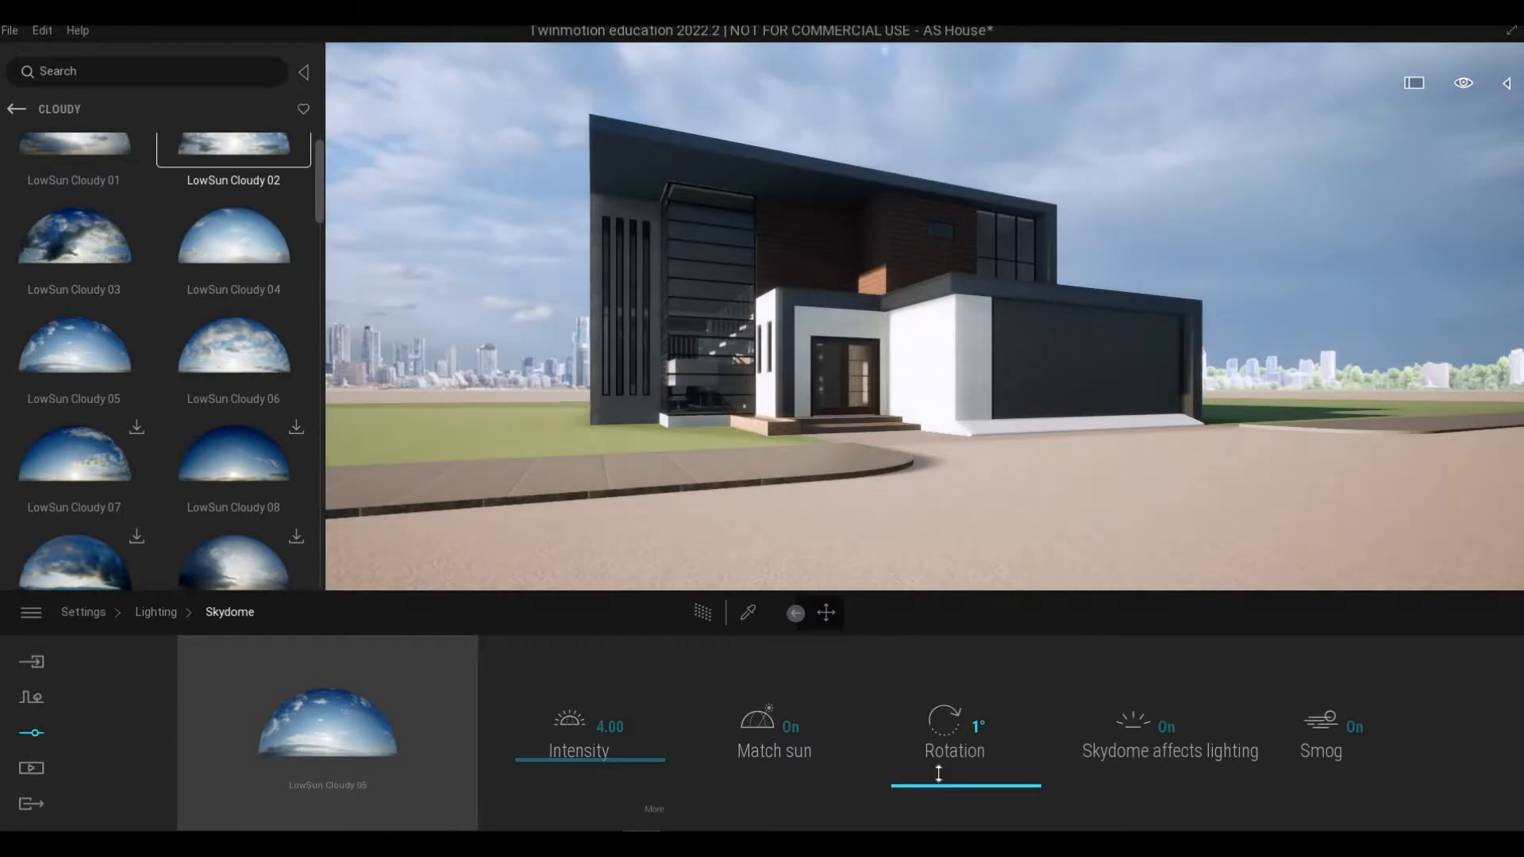
Step: Rotate the skydome to 268° and replace it with LowSun Cloudy 06
left_click_drag(938, 783, 945, 681)
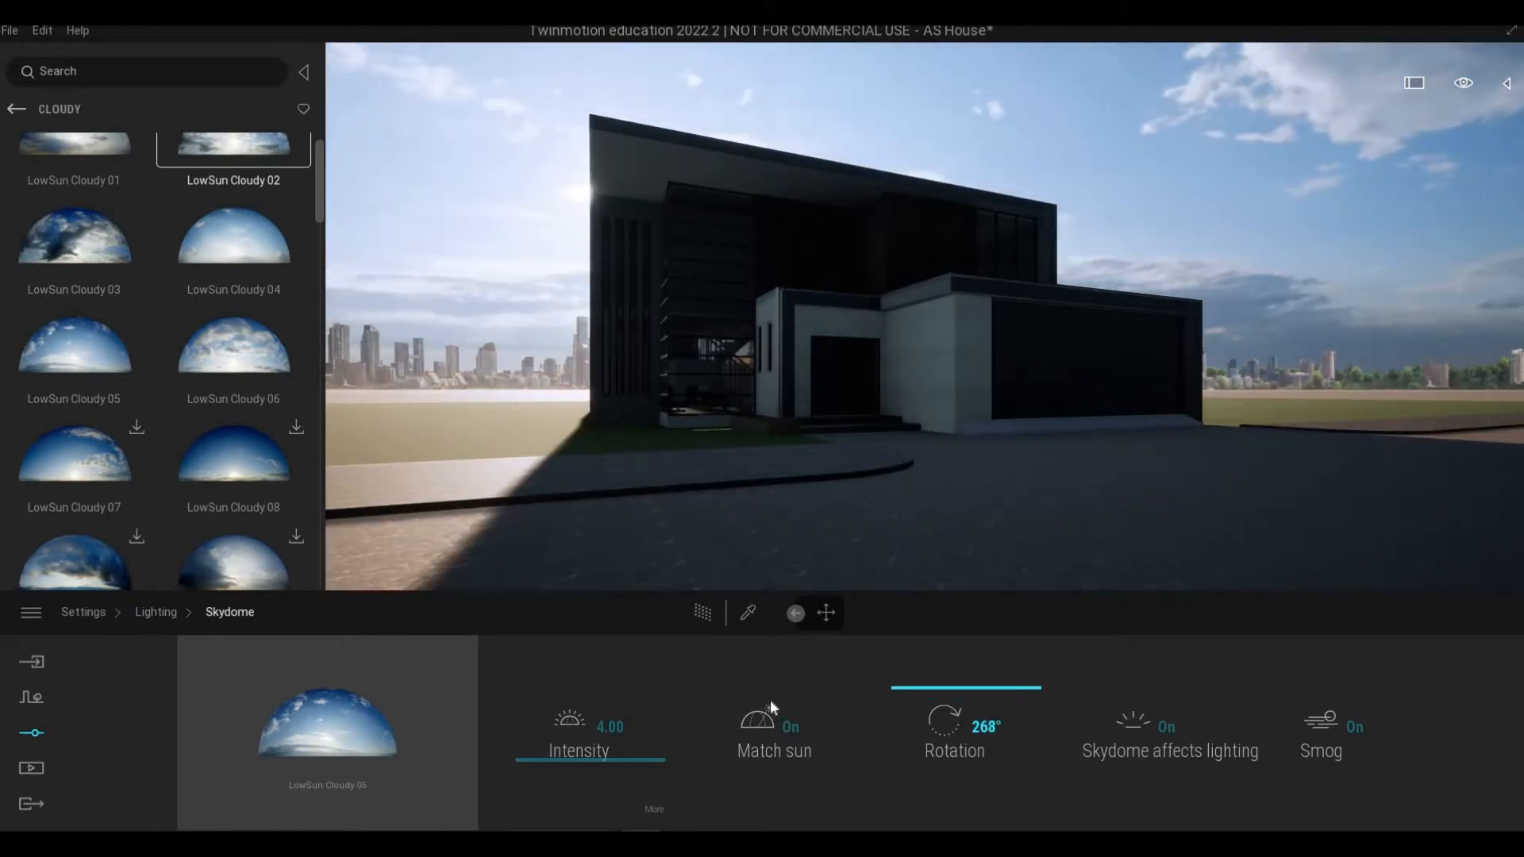
left_click_drag(264, 371, 360, 724)
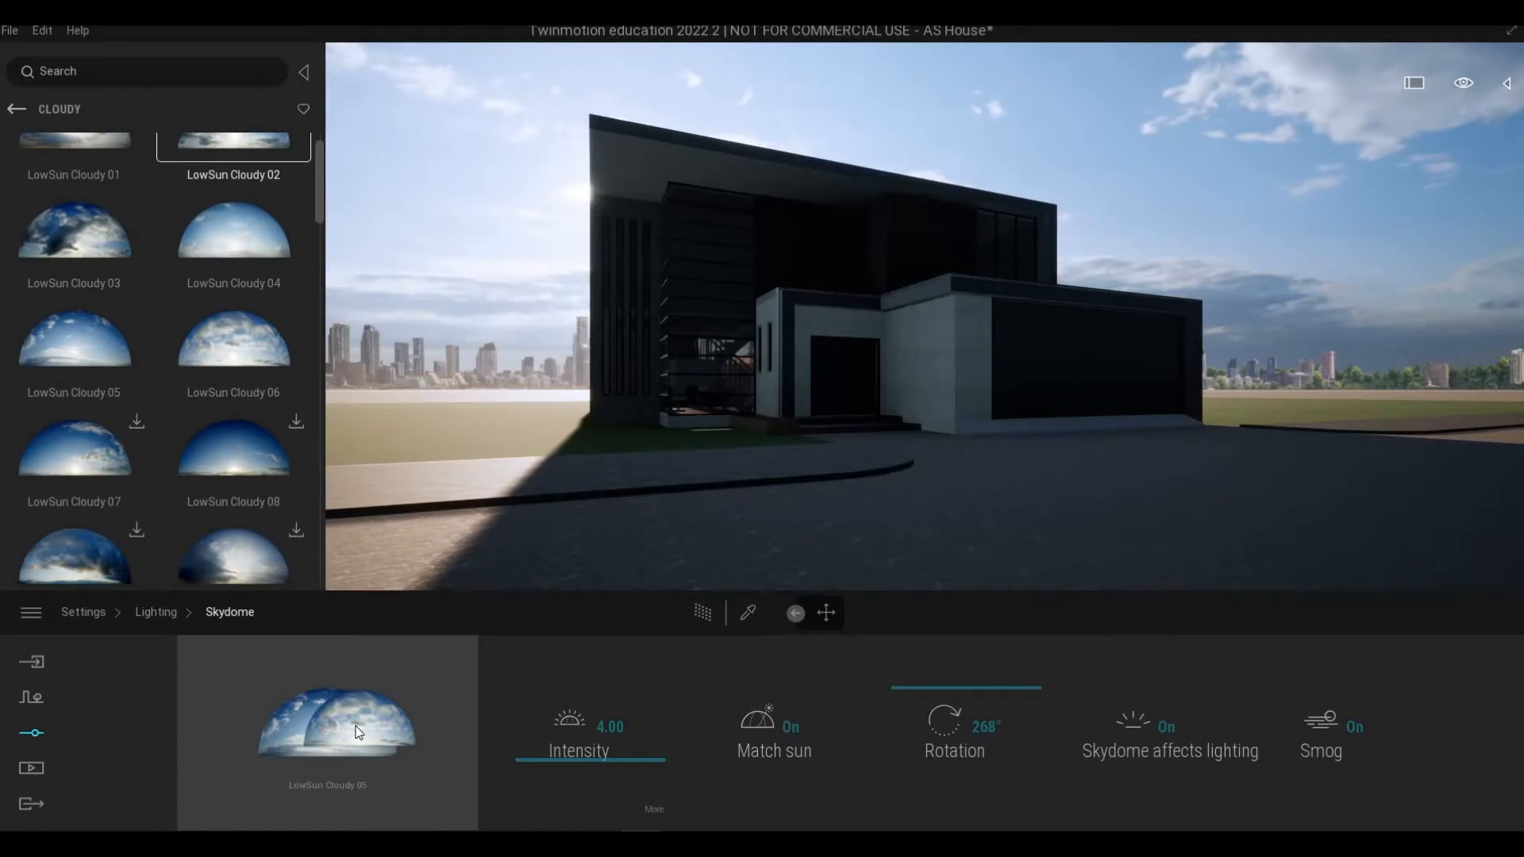
left_click_drag(359, 732, 361, 726)
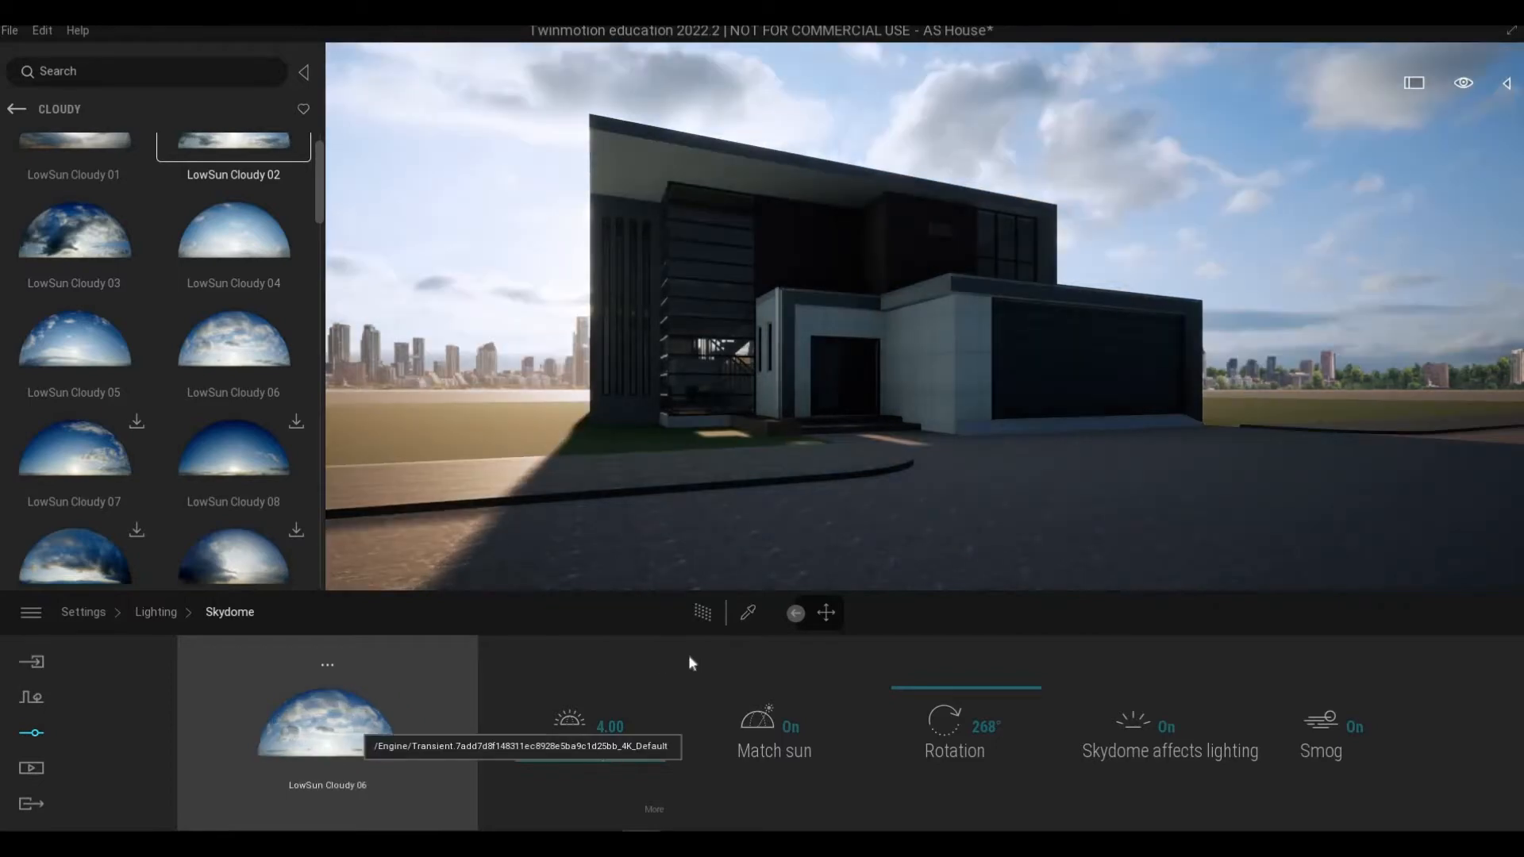
Step: Fly toward the entrance to examine the house under the new sky lighting
right_click_drag(726, 457, 789, 453)
key("w")
key("q")
key("e")
key("w")
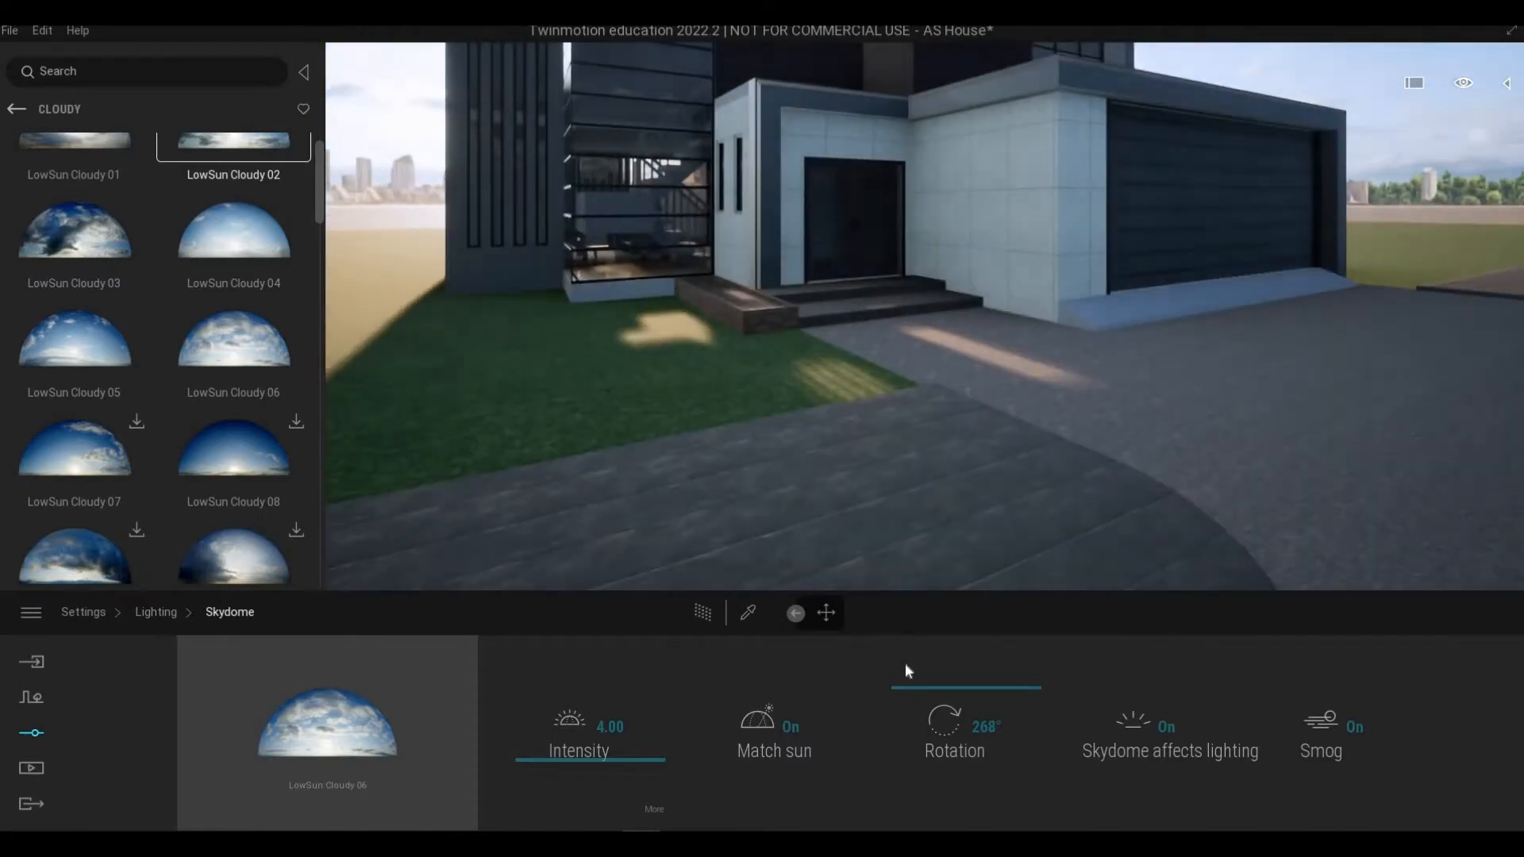
Step: Sample the road's Concrete road 5 material with the picker and set its scale to 6.38
left_click(748, 613)
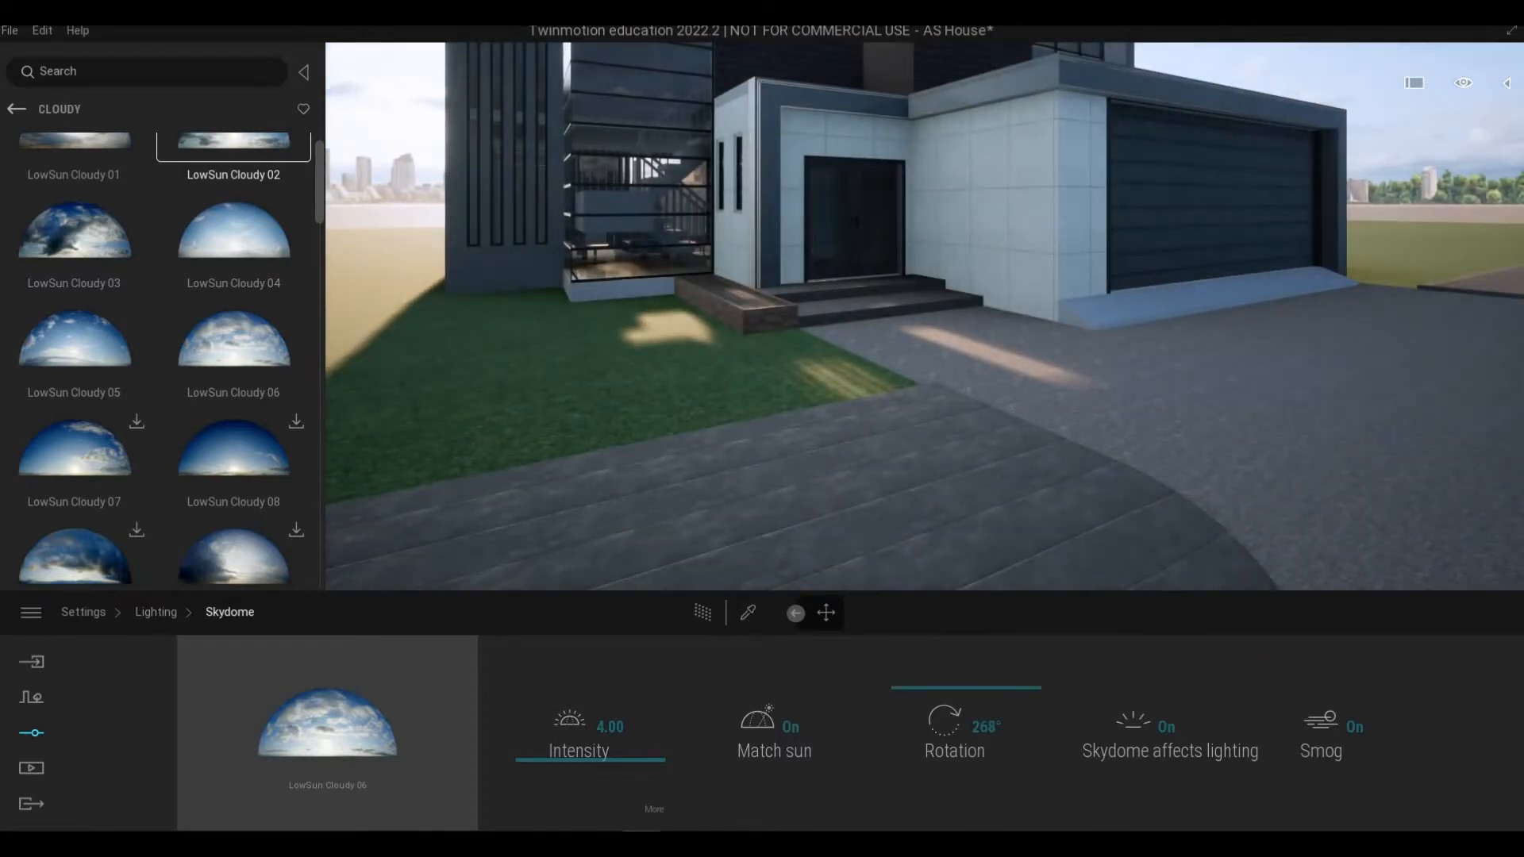
left_click(778, 523)
left_click_drag(940, 691, 940, 672)
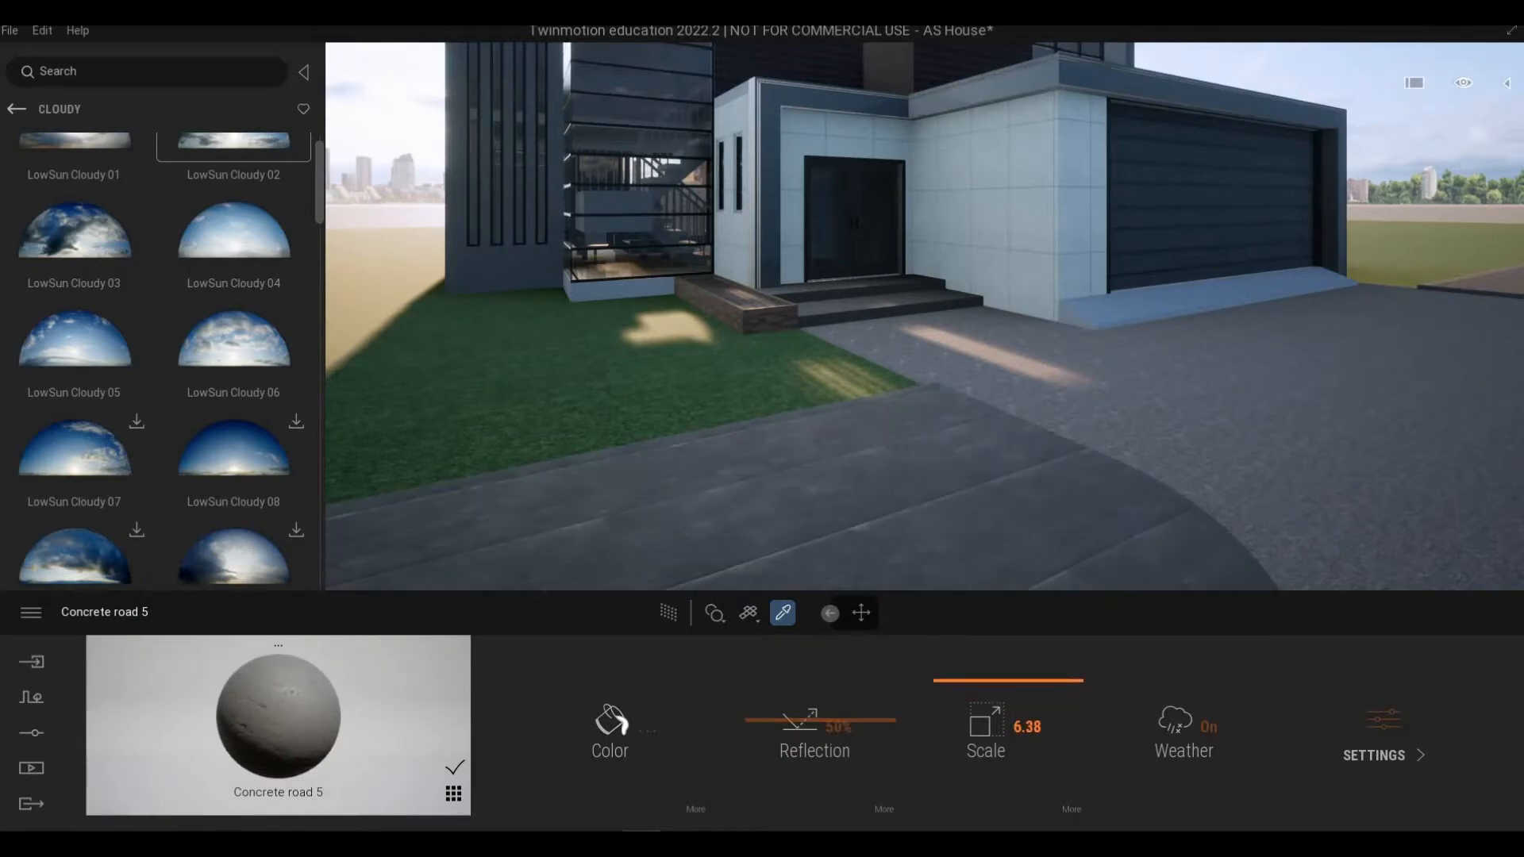
Step: Sample the driveway's Concrete road 2 material and set its texture scale to 1.39
mouse_move(925, 318)
right_mouse_down()
mouse_move(715, 309)
mouse_move(897, 313)
right_mouse_up()
key("s")
mouse_move(1013, 348)
right_mouse_down()
mouse_move(1052, 337)
mouse_move(1017, 330)
mouse_move(1013, 348)
right_mouse_up()
key("w")
left_click(1043, 460)
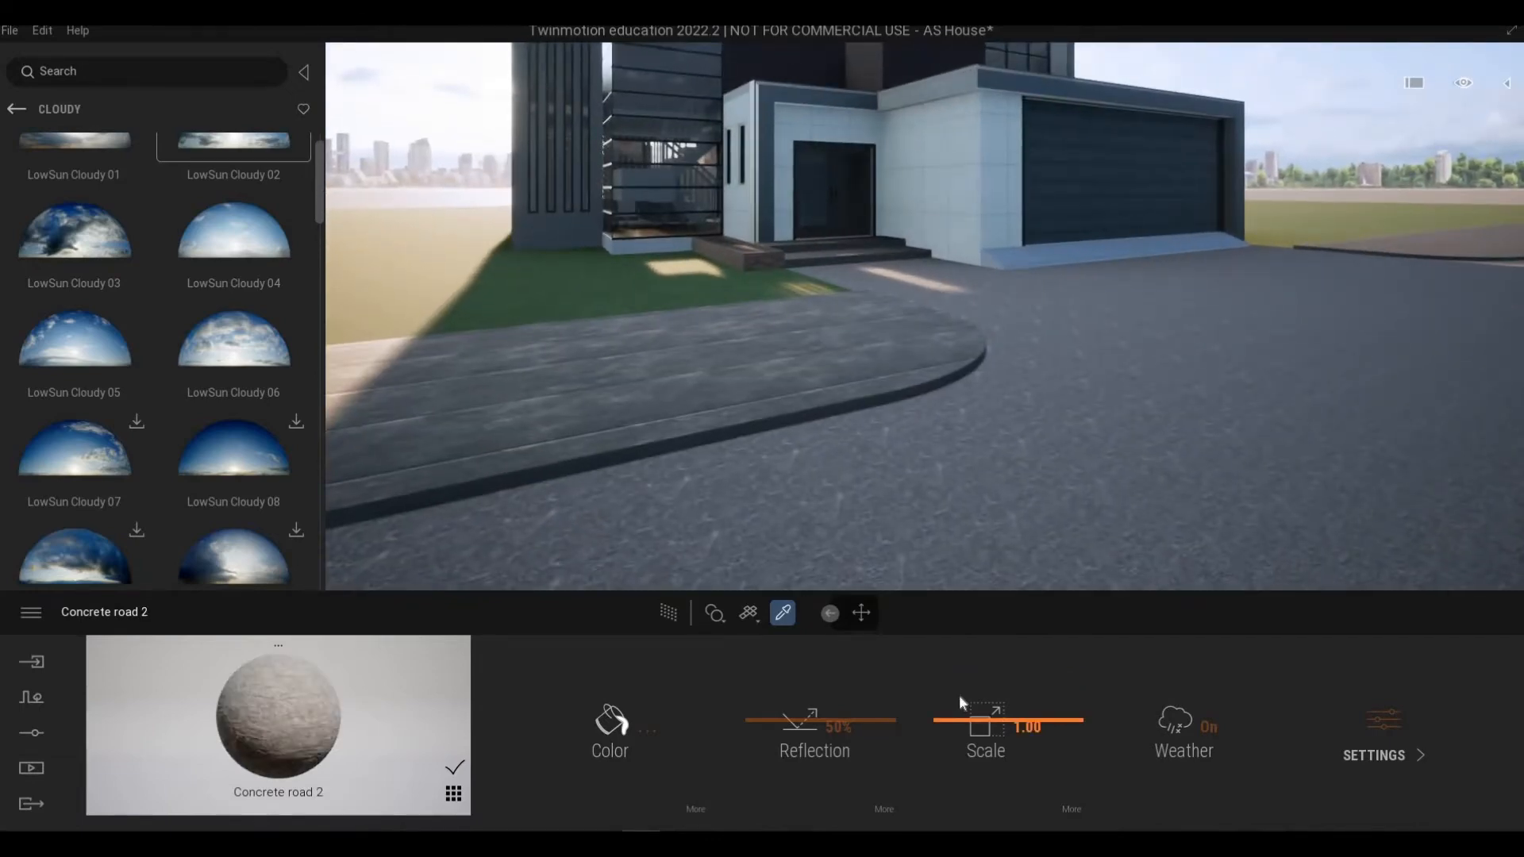
left_click(959, 698)
left_click_drag(959, 697, 959, 719)
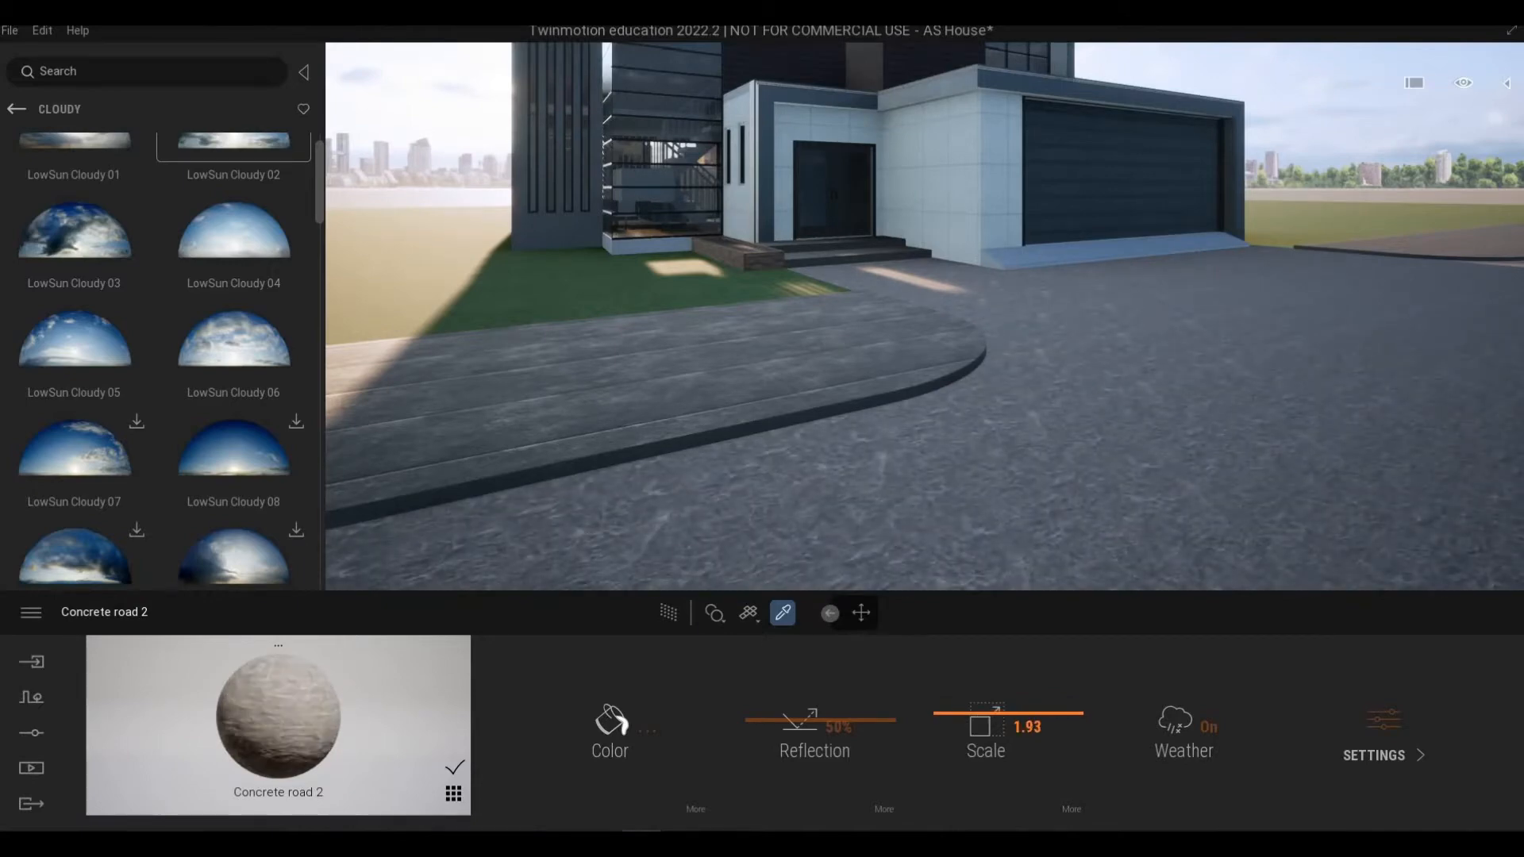
key("s")
right_click_drag(1038, 349, 997, 350)
left_click_drag(975, 709, 975, 721)
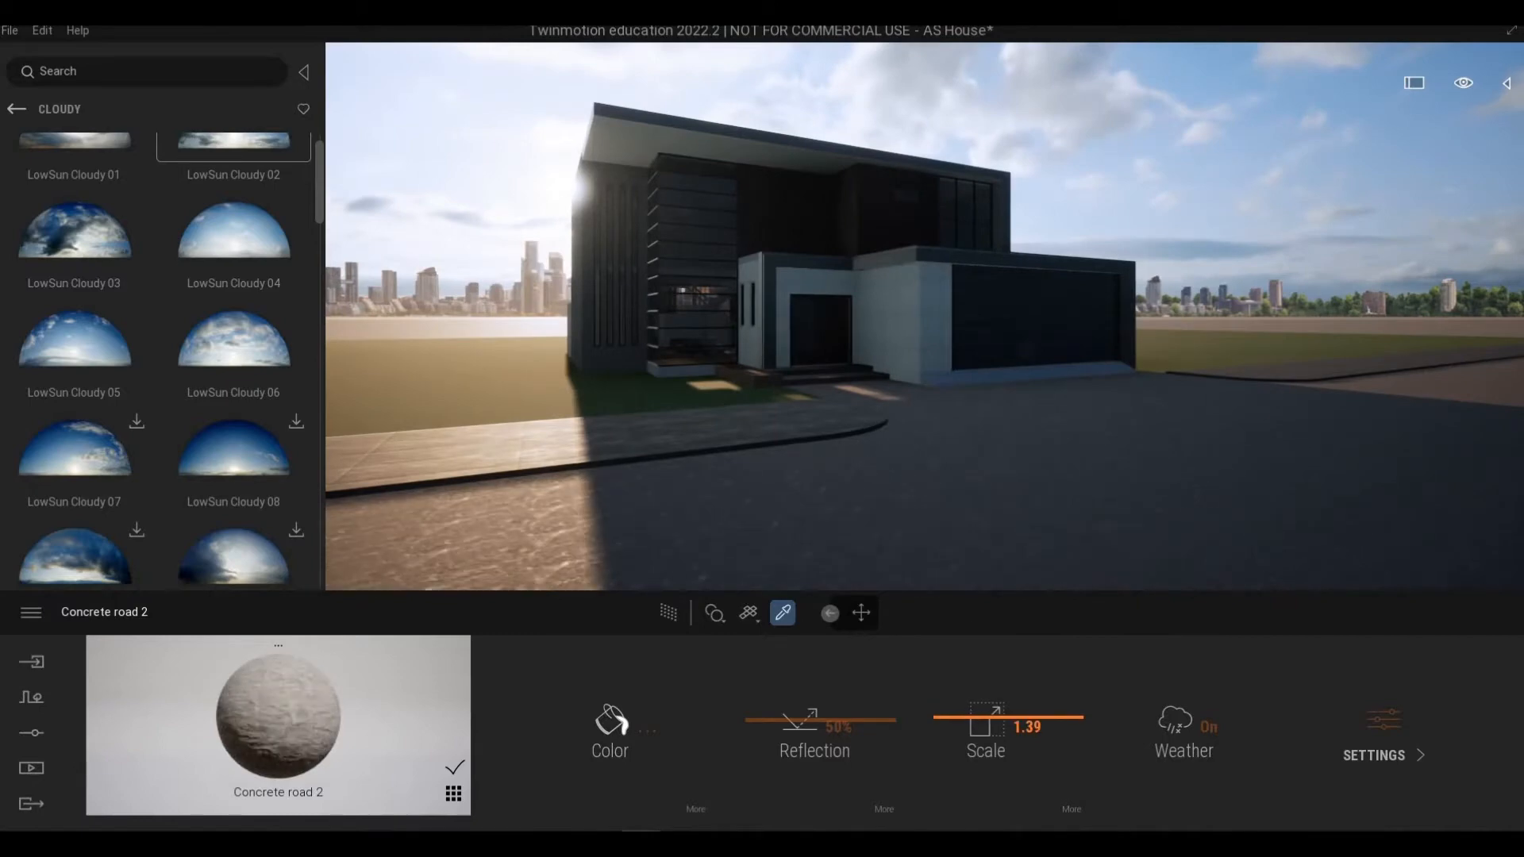
Step: Fly back along the driveway to view the whole house front
key("w")
mouse_move(992, 318)
right_mouse_down()
mouse_move(993, 393)
mouse_move(974, 320)
right_mouse_up()
key("s")
key("a")
key("a")
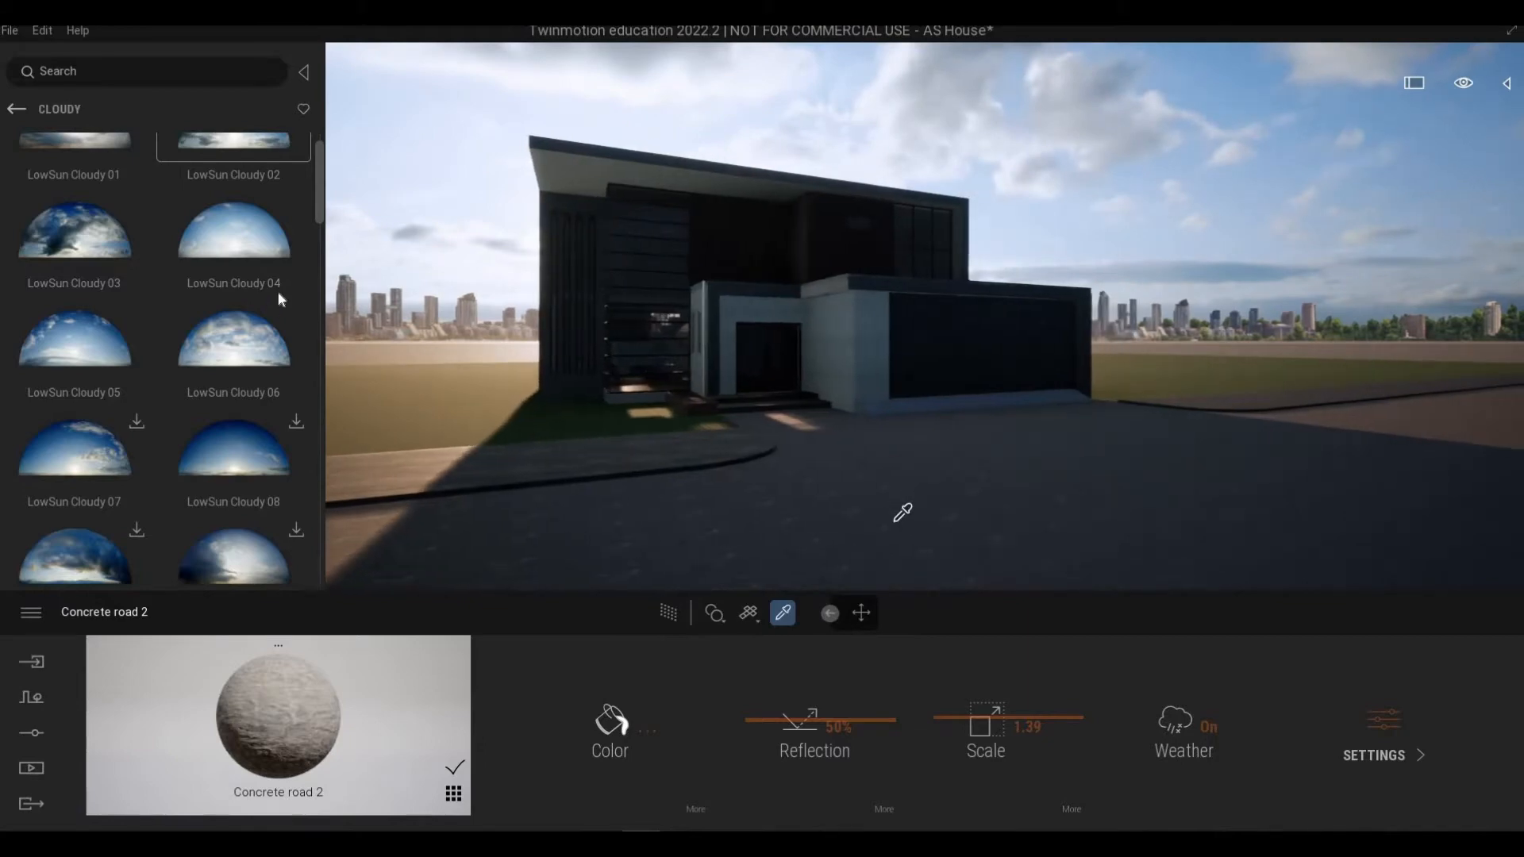
key("s")
Step: Open the skydome settings and apply the LowSun Cloudy 04 preset to the skydome
left_click_drag(260, 253, 311, 699)
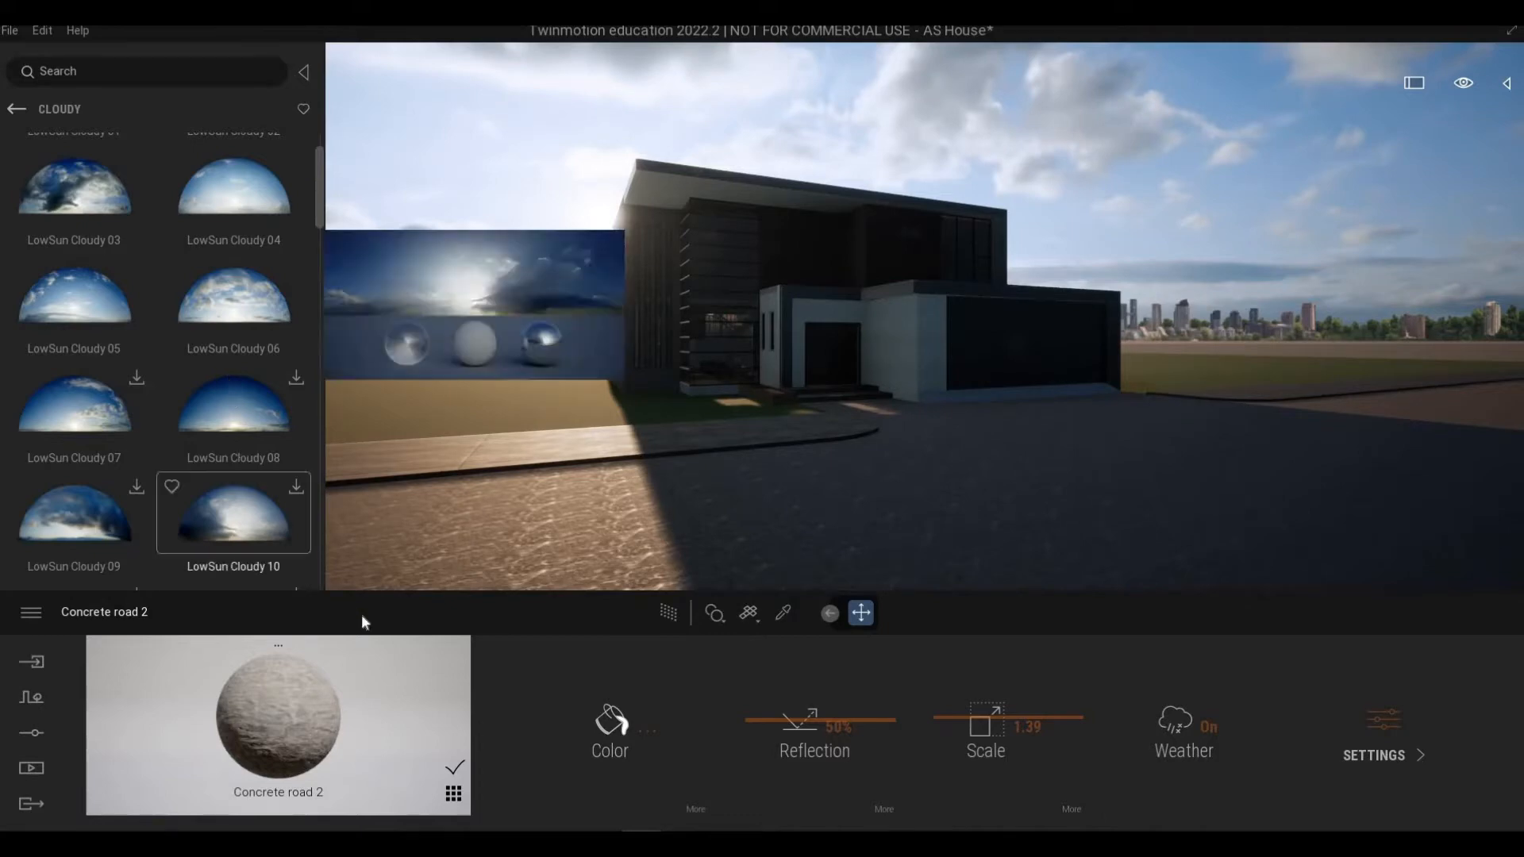
left_click(38, 732)
left_click(555, 739)
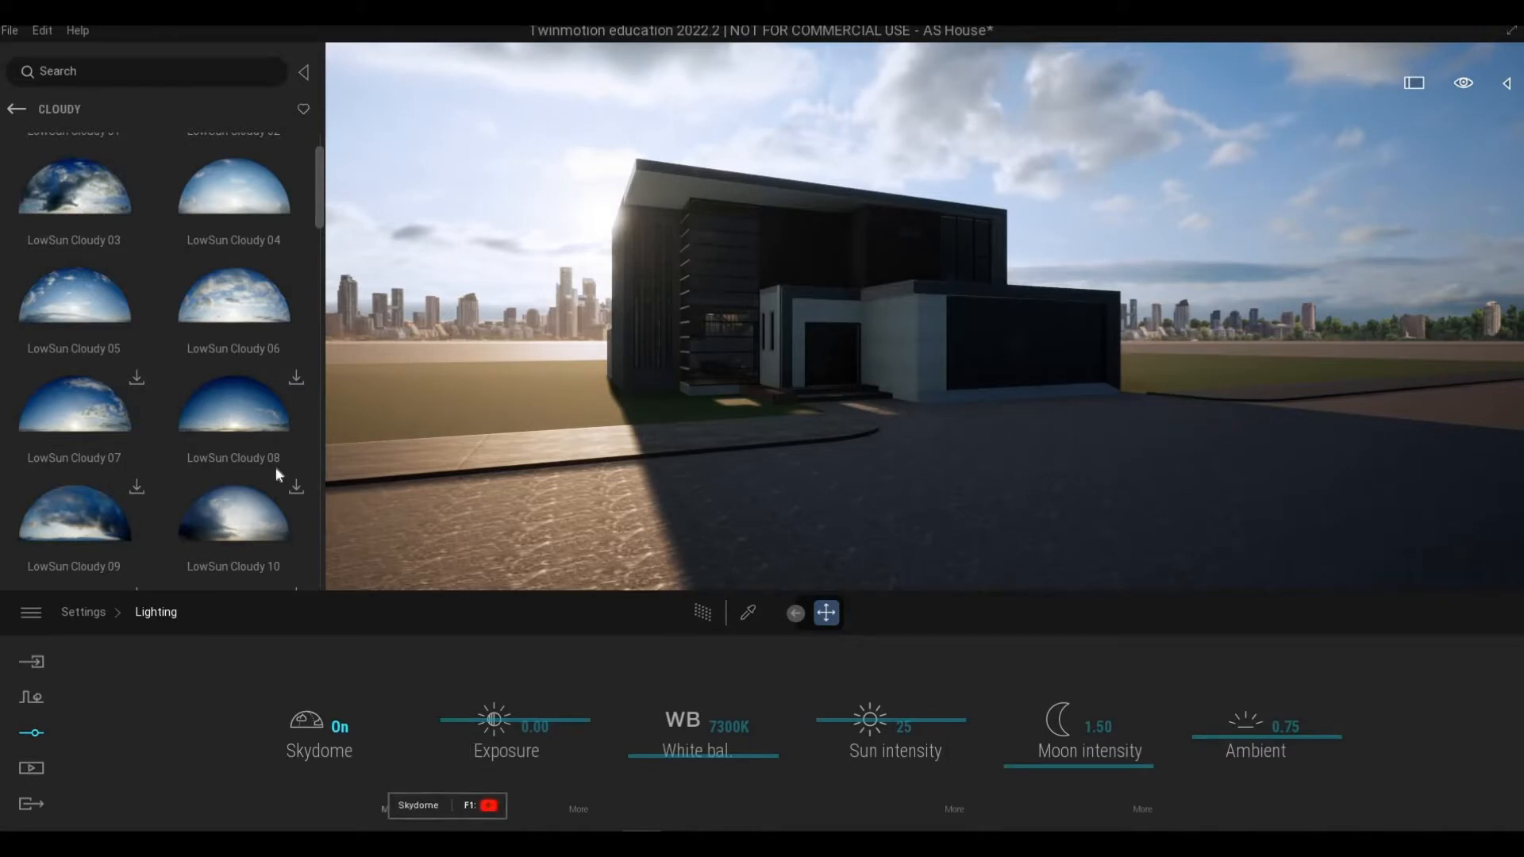
left_click(391, 809)
left_click_drag(234, 189, 333, 740)
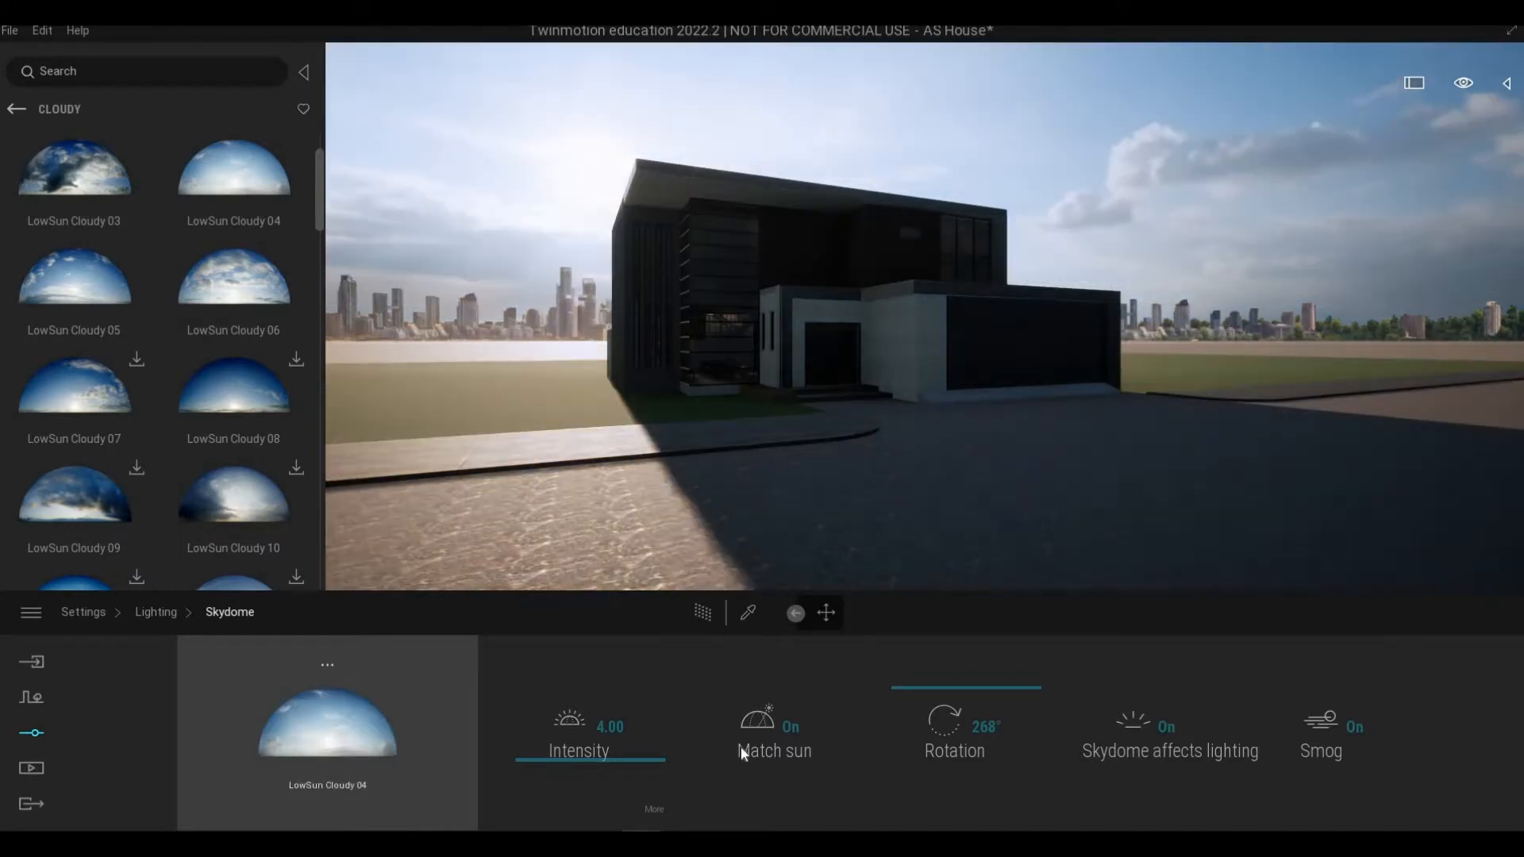
Step: Replace the skydome with the LowSun Cloudy 01 preset
left_click_drag(919, 685, 919, 684)
scroll(197, 341, "up", 2)
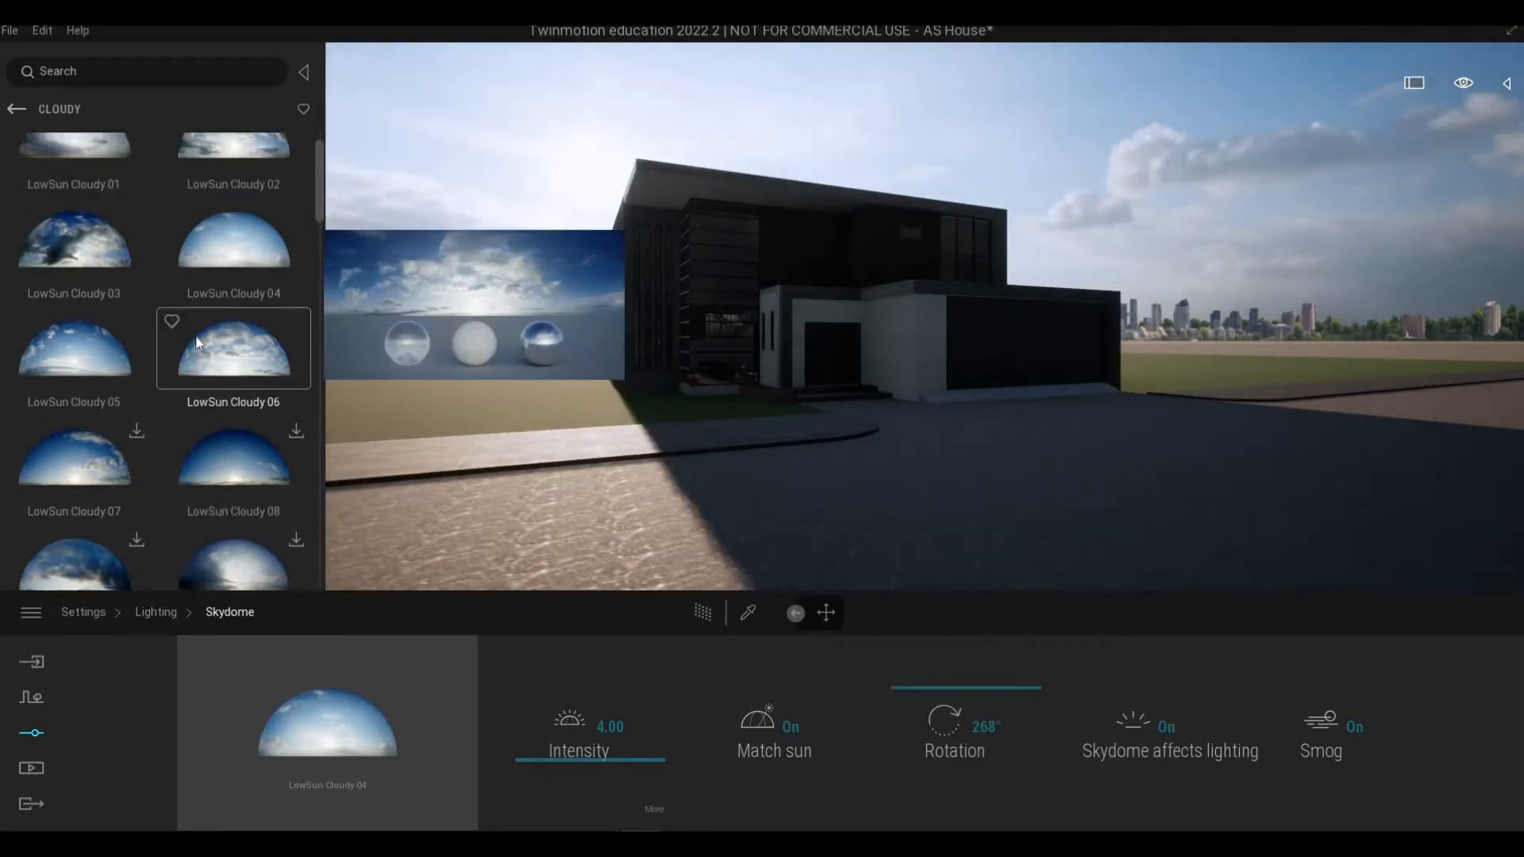
scroll(197, 341, "up", 1)
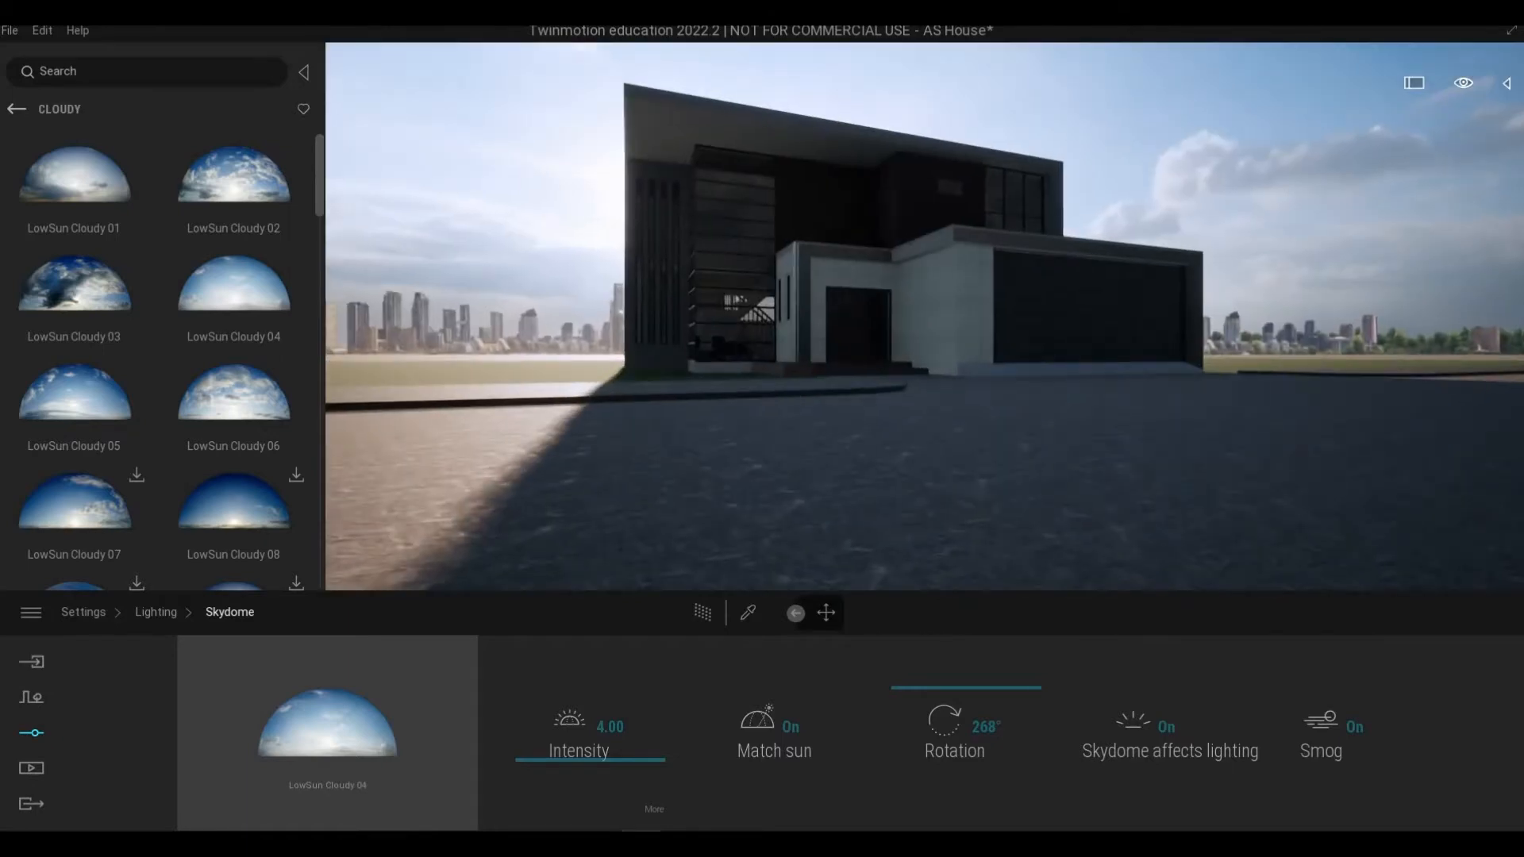
mouse_move(778, 422)
middle_mouse_down()
mouse_move(778, 469)
mouse_move(730, 469)
mouse_move(779, 429)
middle_mouse_up()
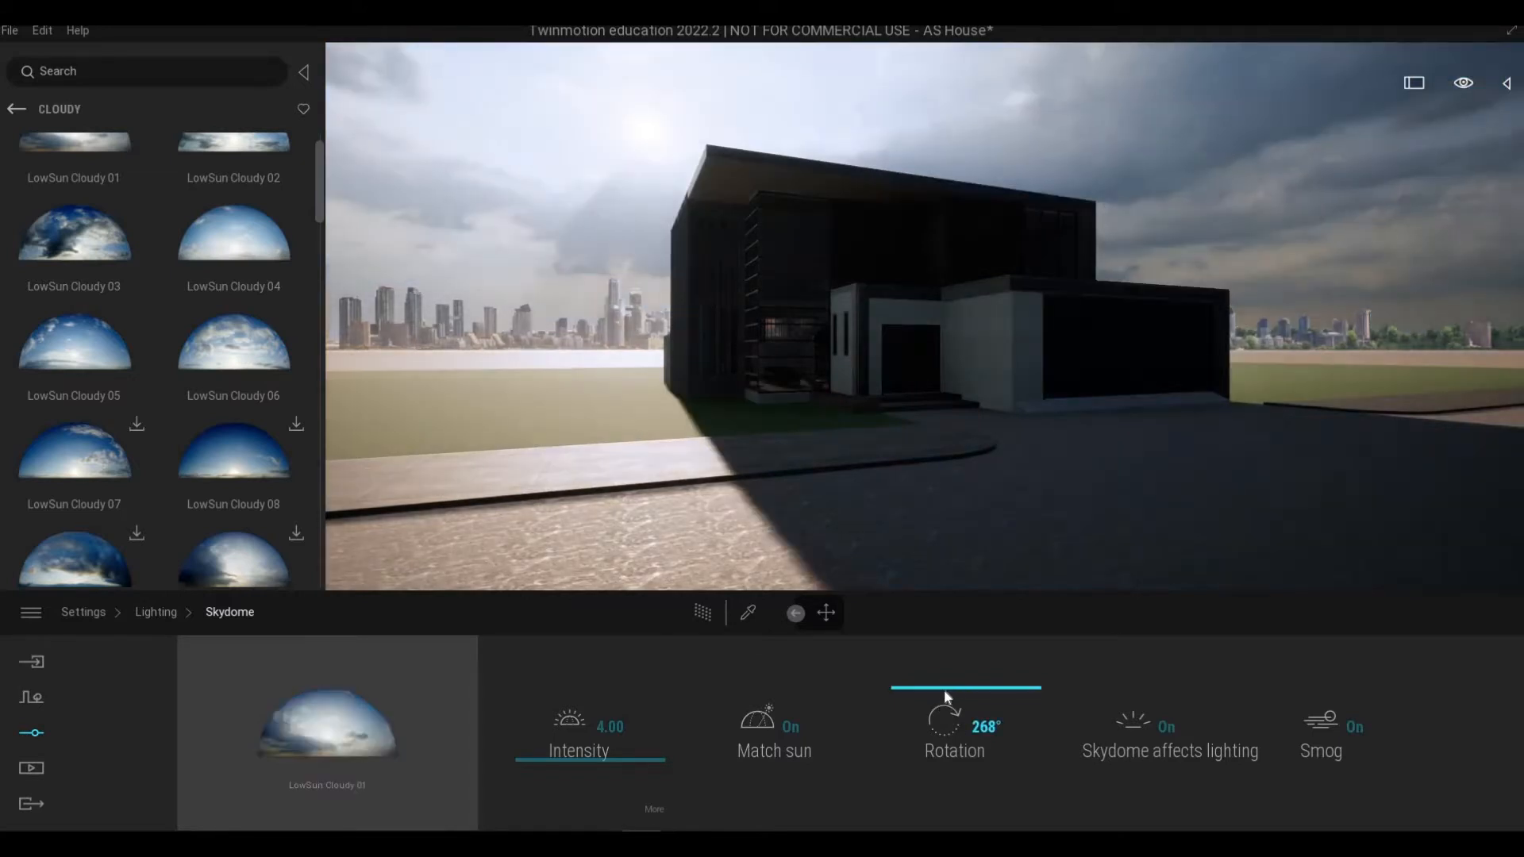
Step: Rotate the skydome to about 262°
left_click_drag(944, 689, 943, 697)
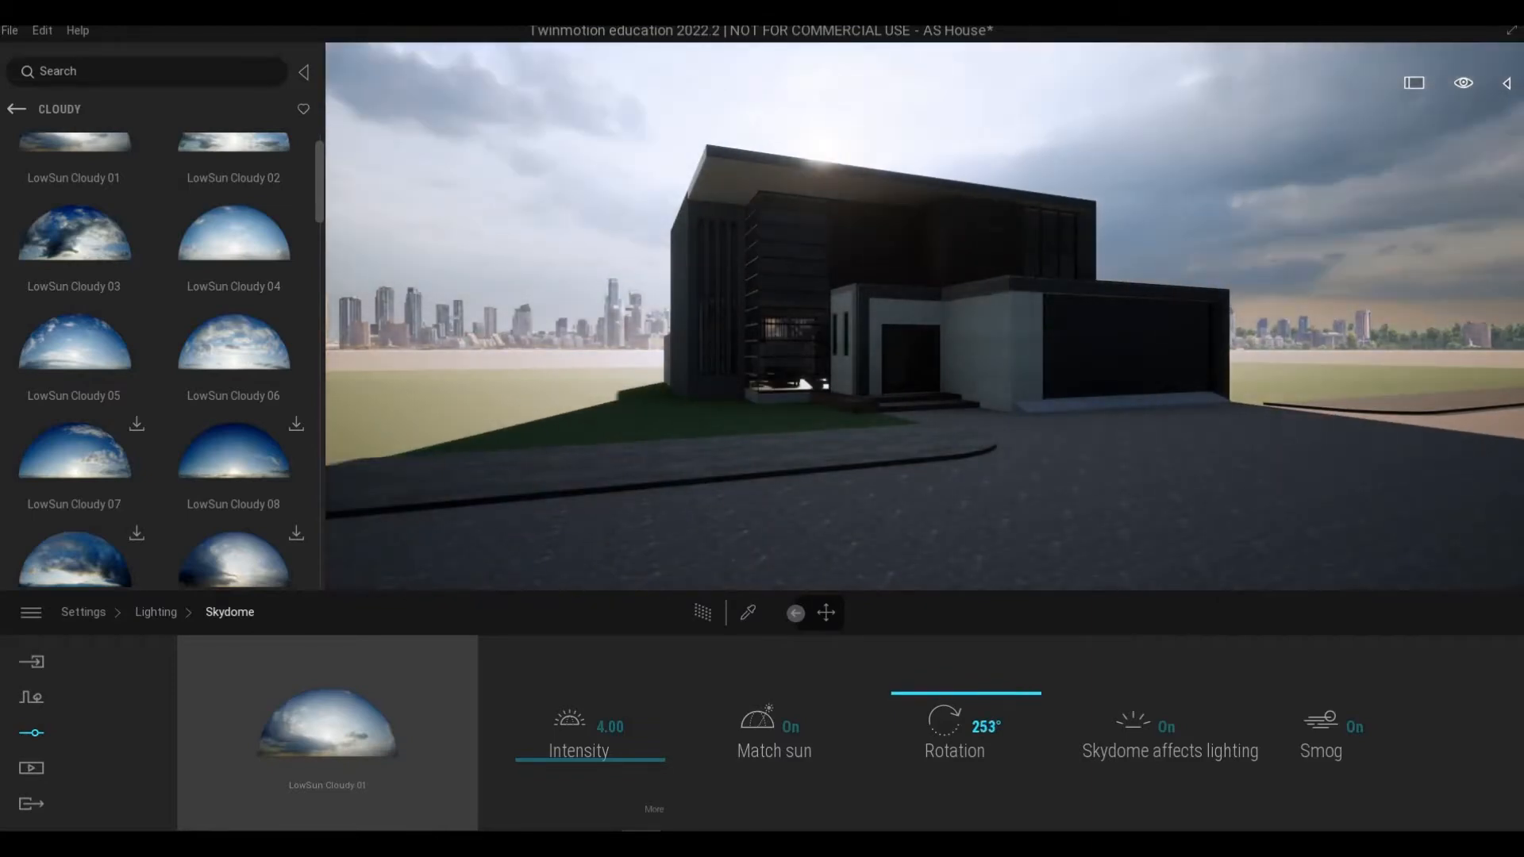
key("d")
right_click_drag(928, 508, 918, 516)
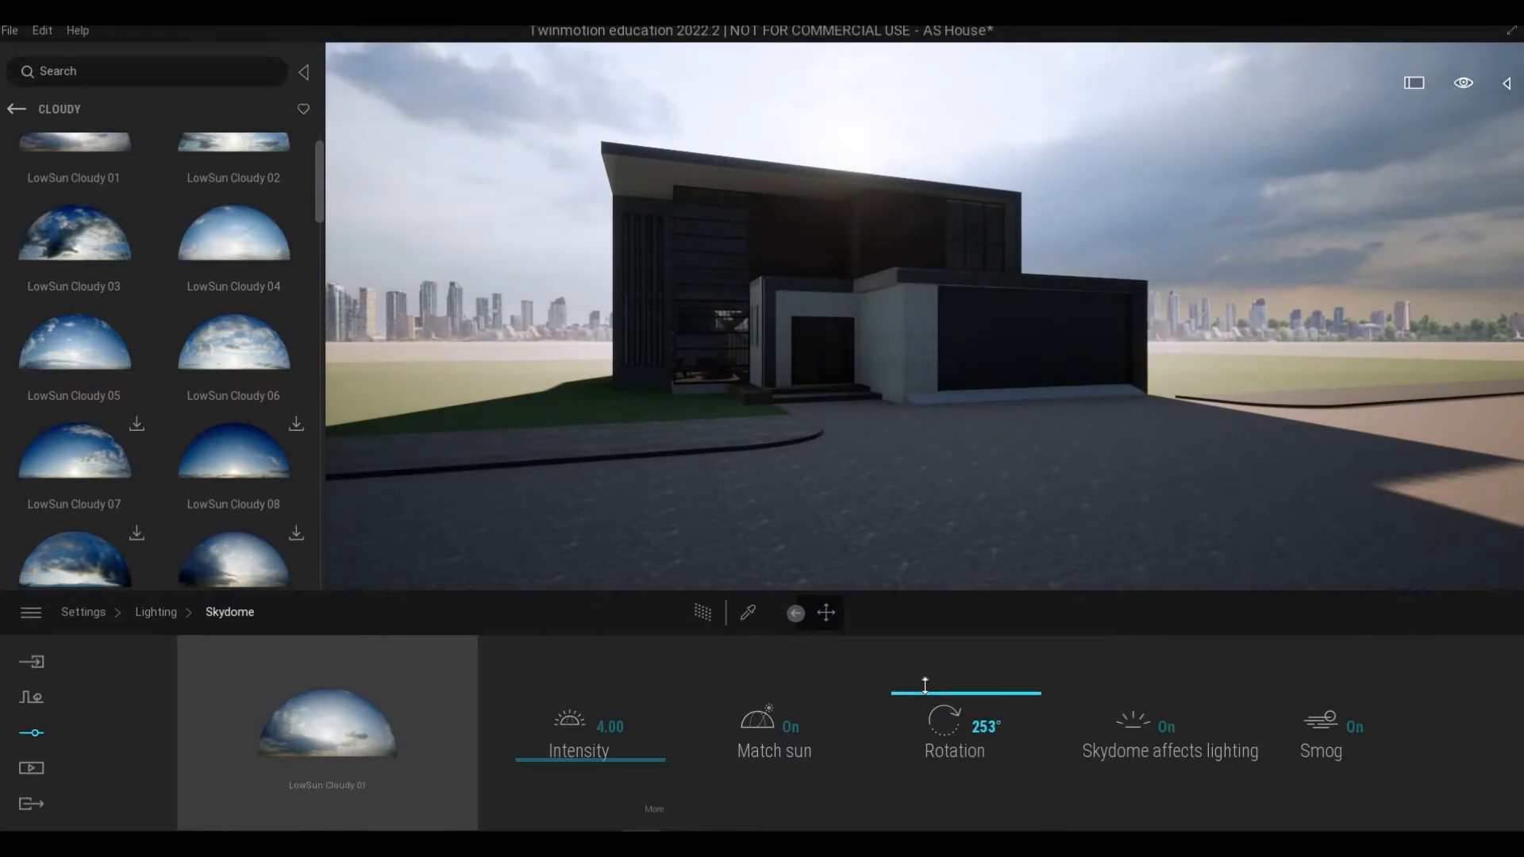
left_click_drag(925, 685, 923, 690)
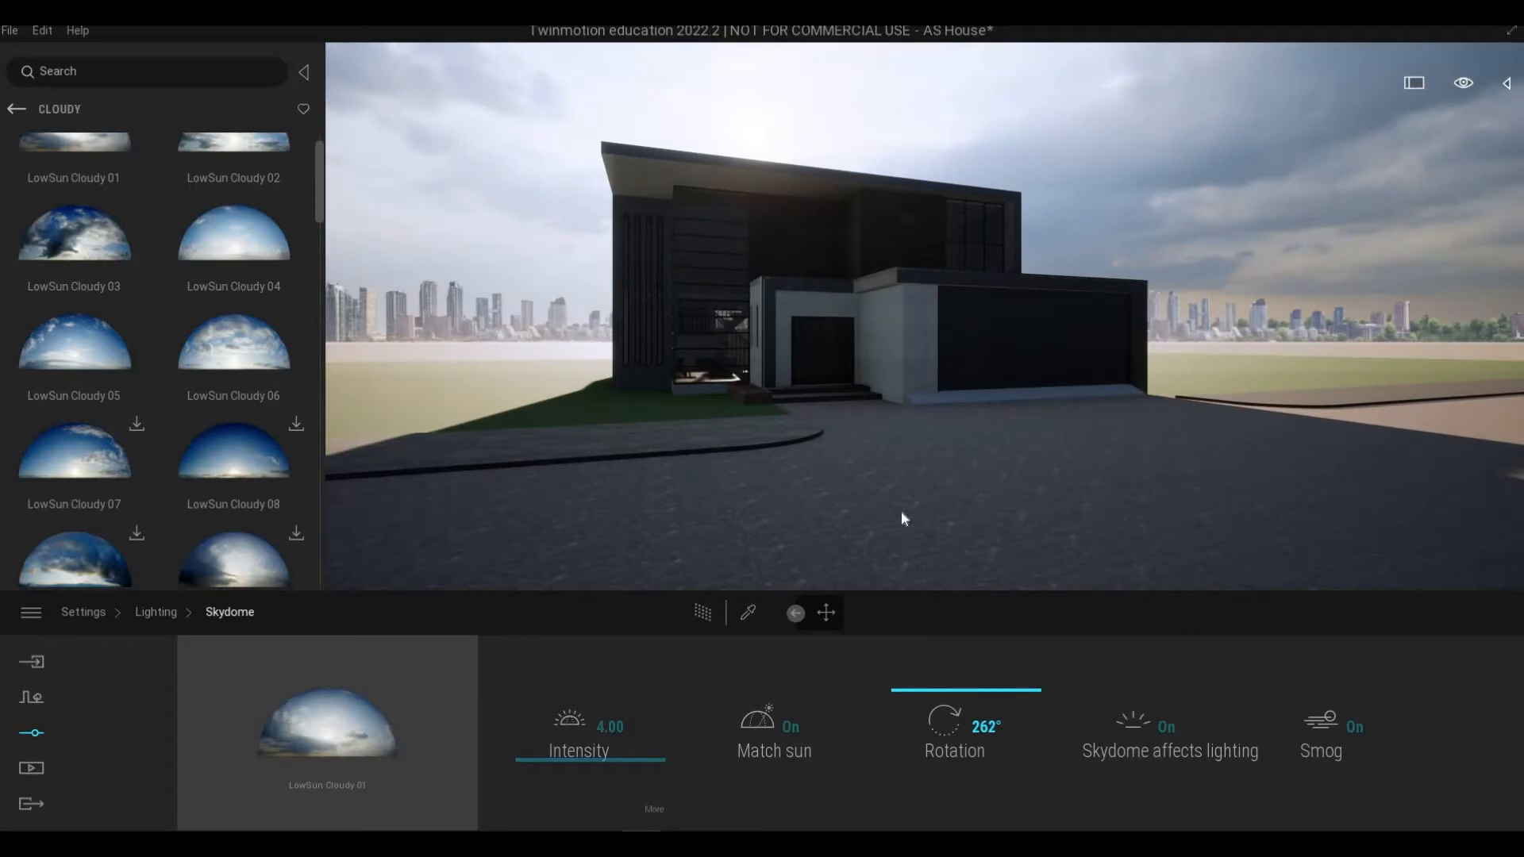
Step: Fly around the front of the house to examine the new sky lighting
right_click_drag(902, 512, 934, 508)
key("w")
key("a")
key("s")
key("d")
key("w")
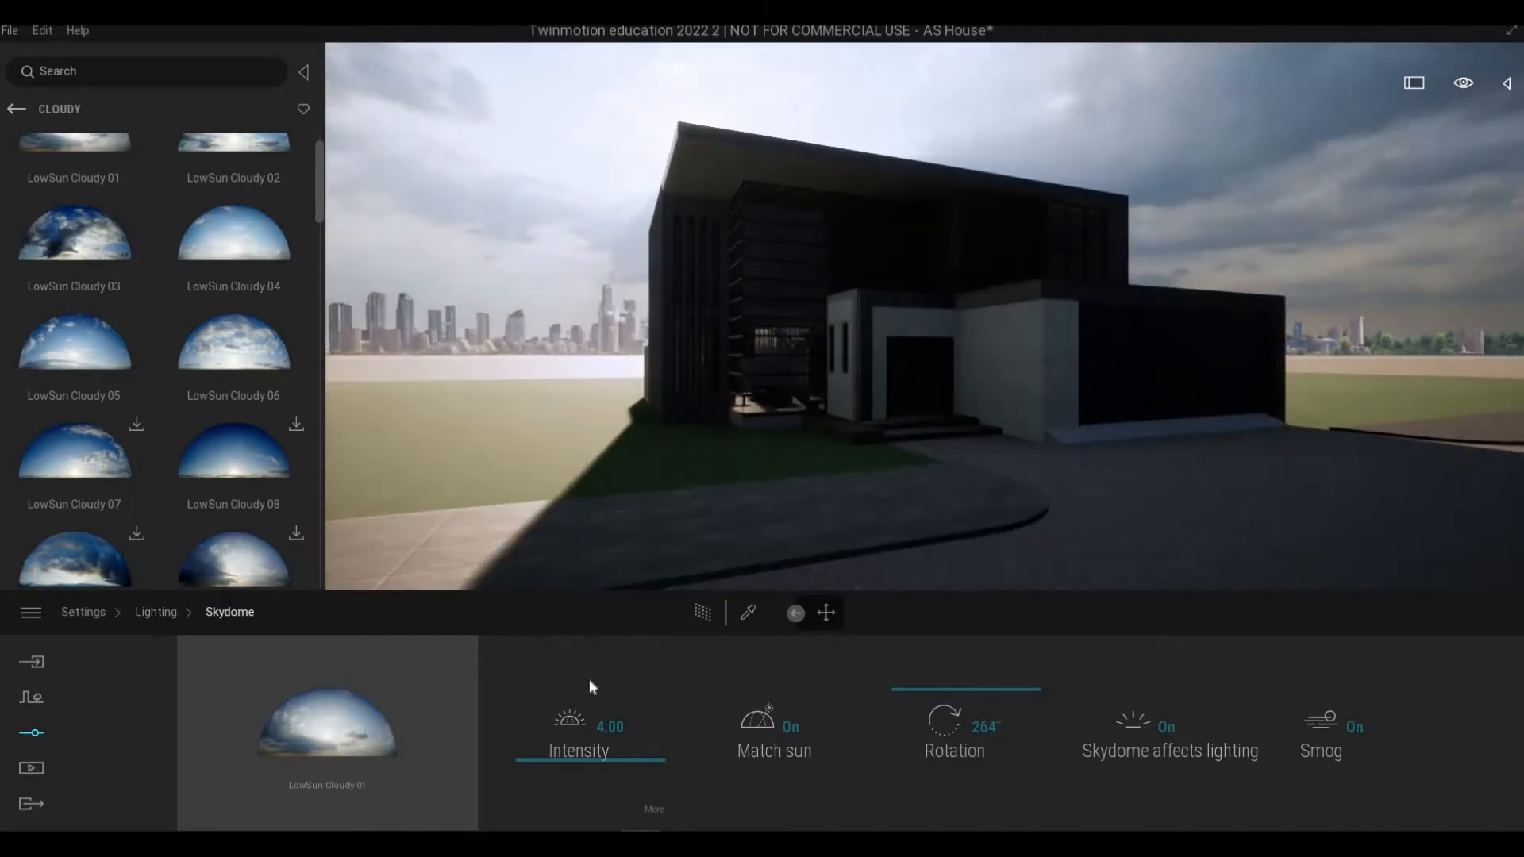
Step: Open the skydome intensity options and raise the ambient light to 1.98
left_click_drag(568, 758, 664, 810)
left_click(654, 808)
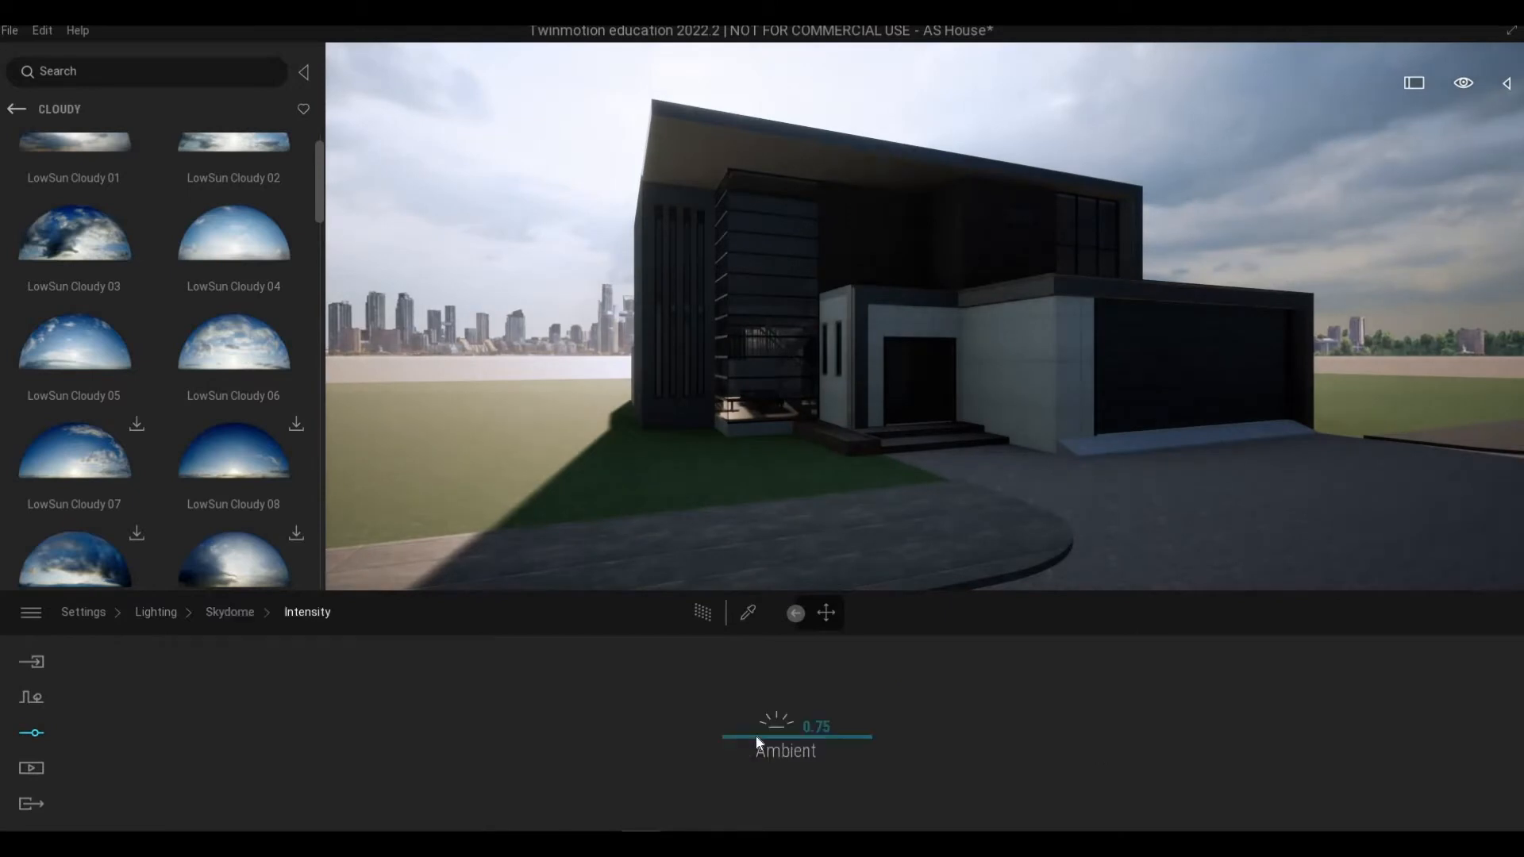
left_click_drag(755, 736, 776, 661)
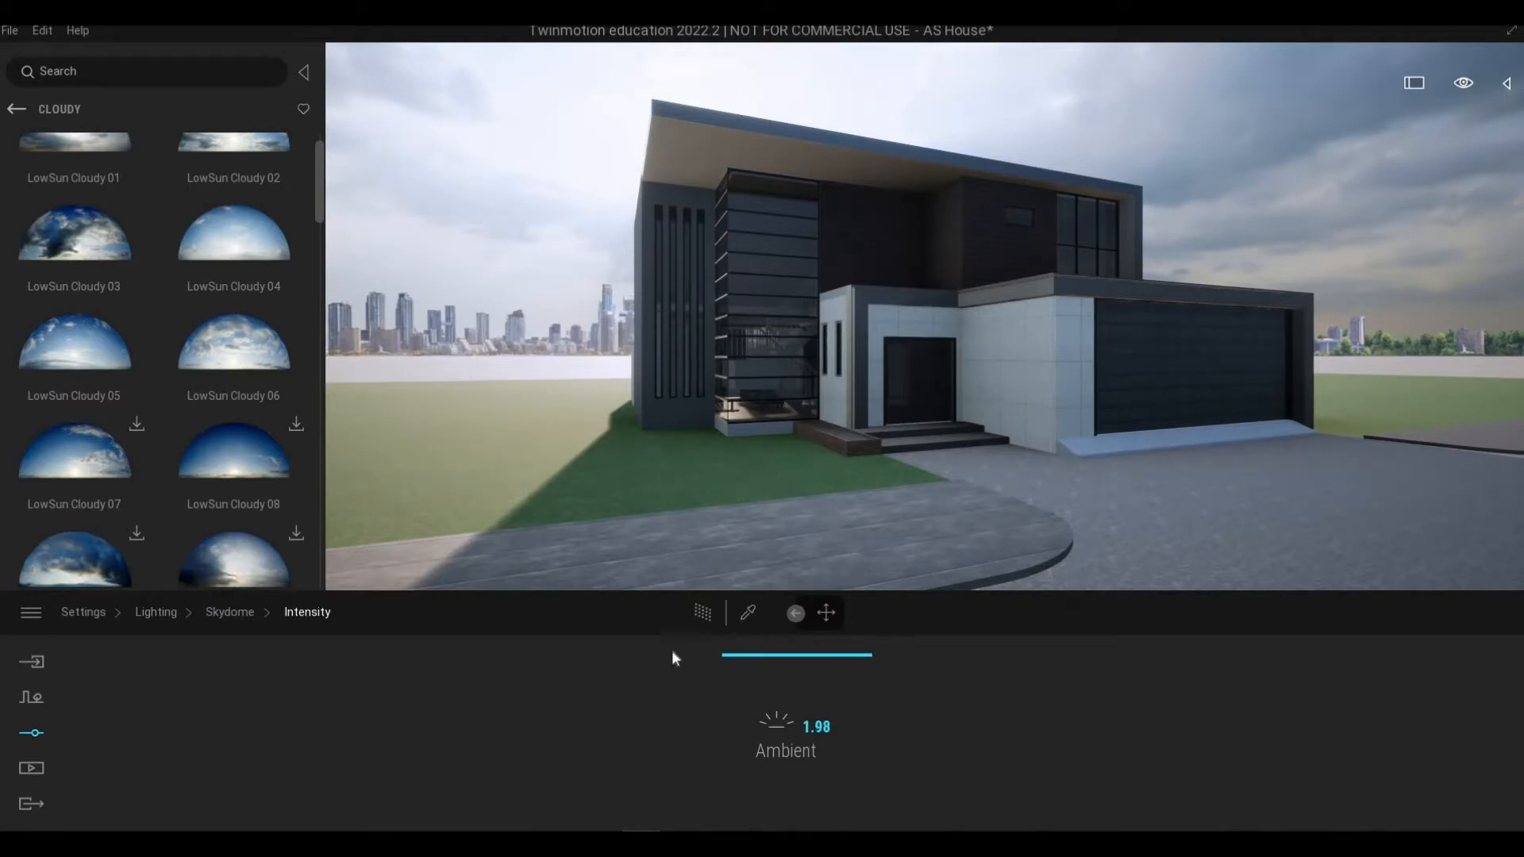
left_click(706, 742)
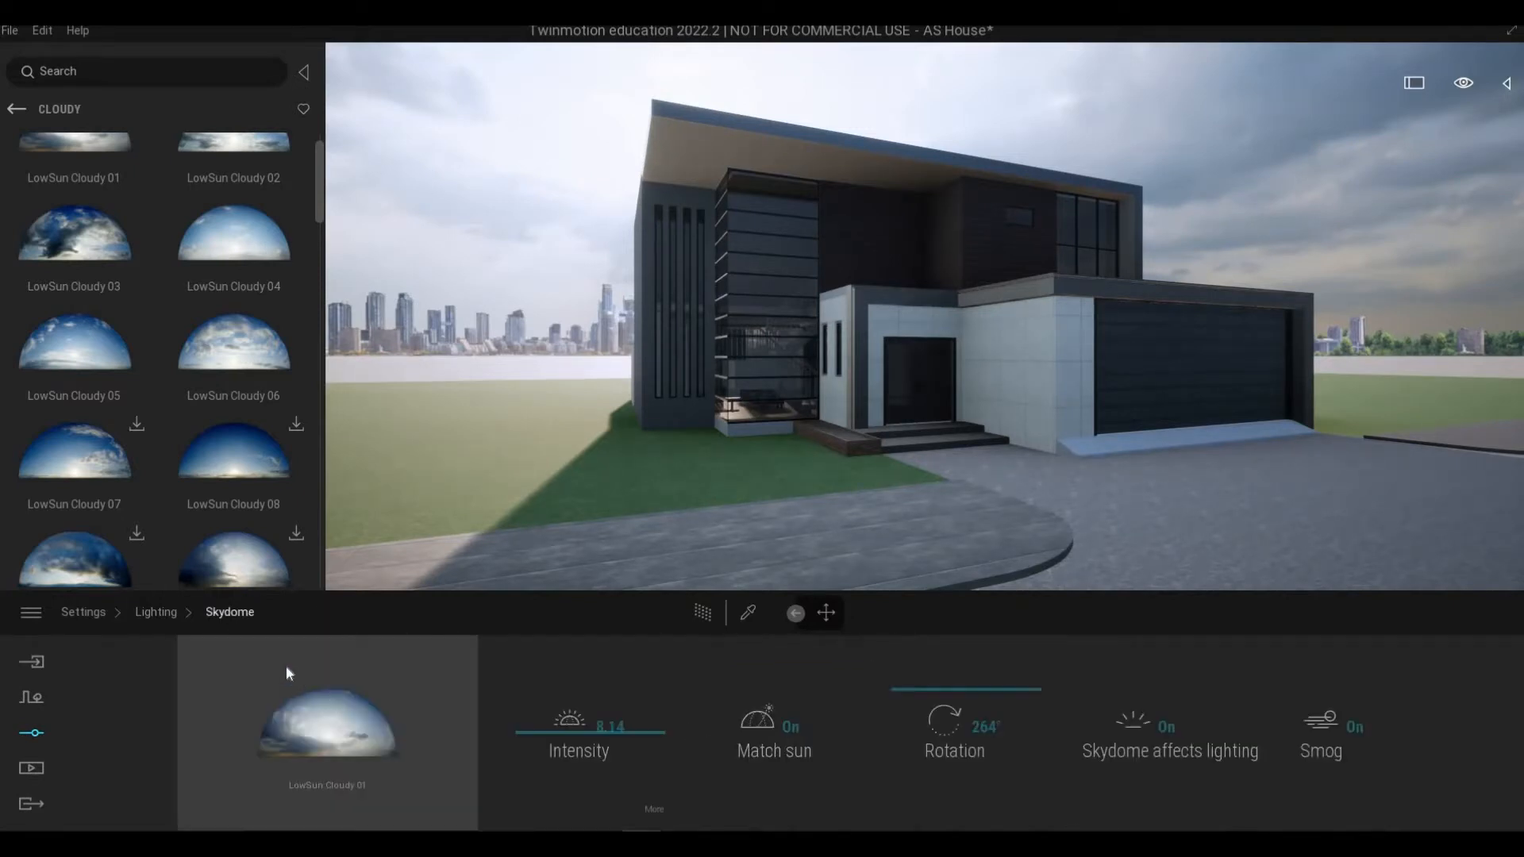
Step: Set the lighting exposure to 0.29 and the white balance to 5992K
left_click(155, 612)
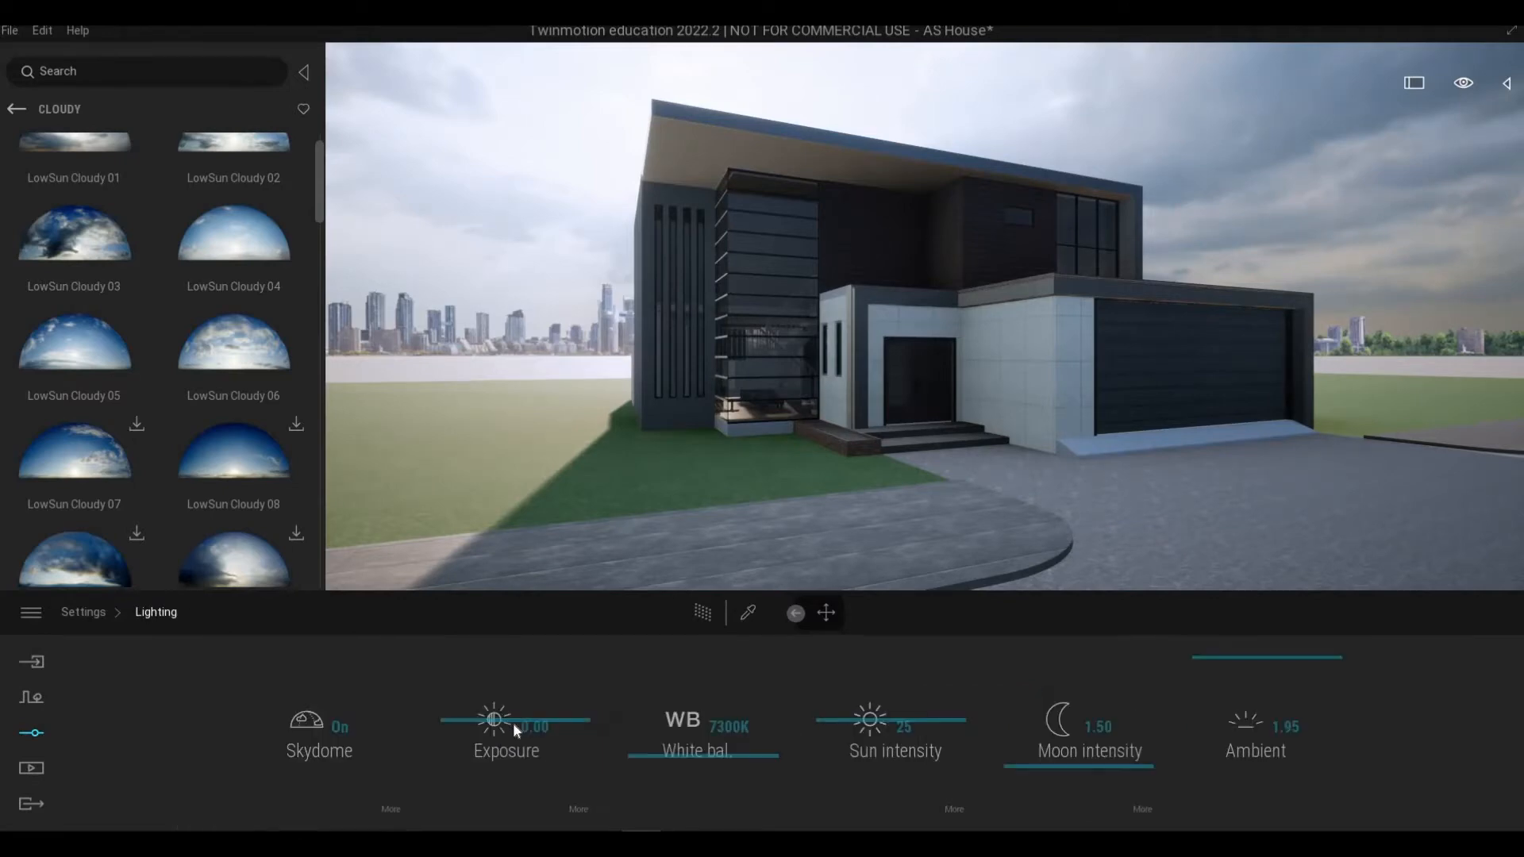
left_click_drag(492, 721, 490, 718)
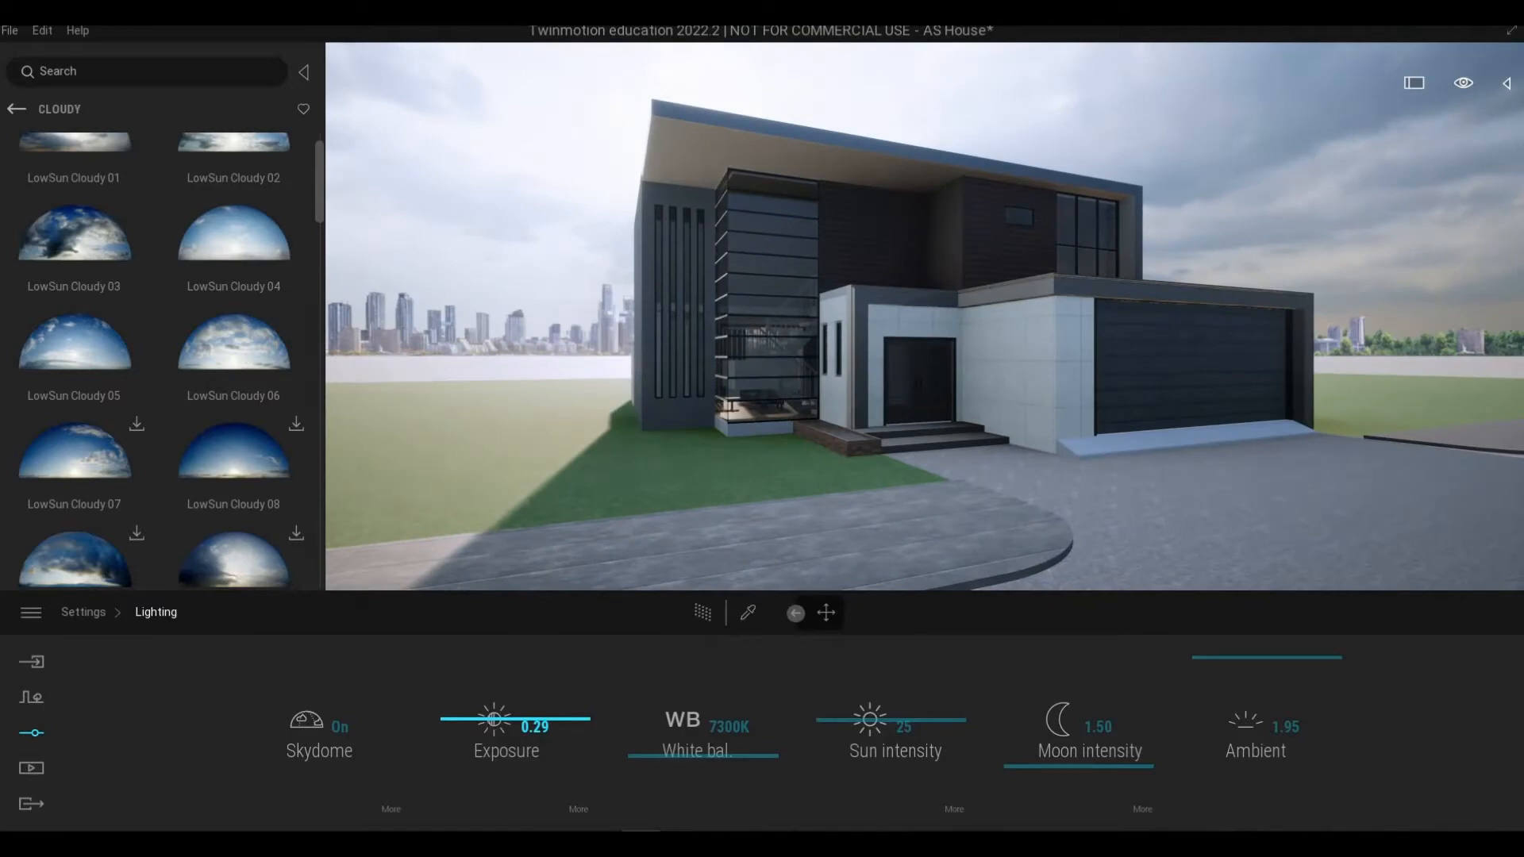
left_click_drag(654, 756, 706, 767)
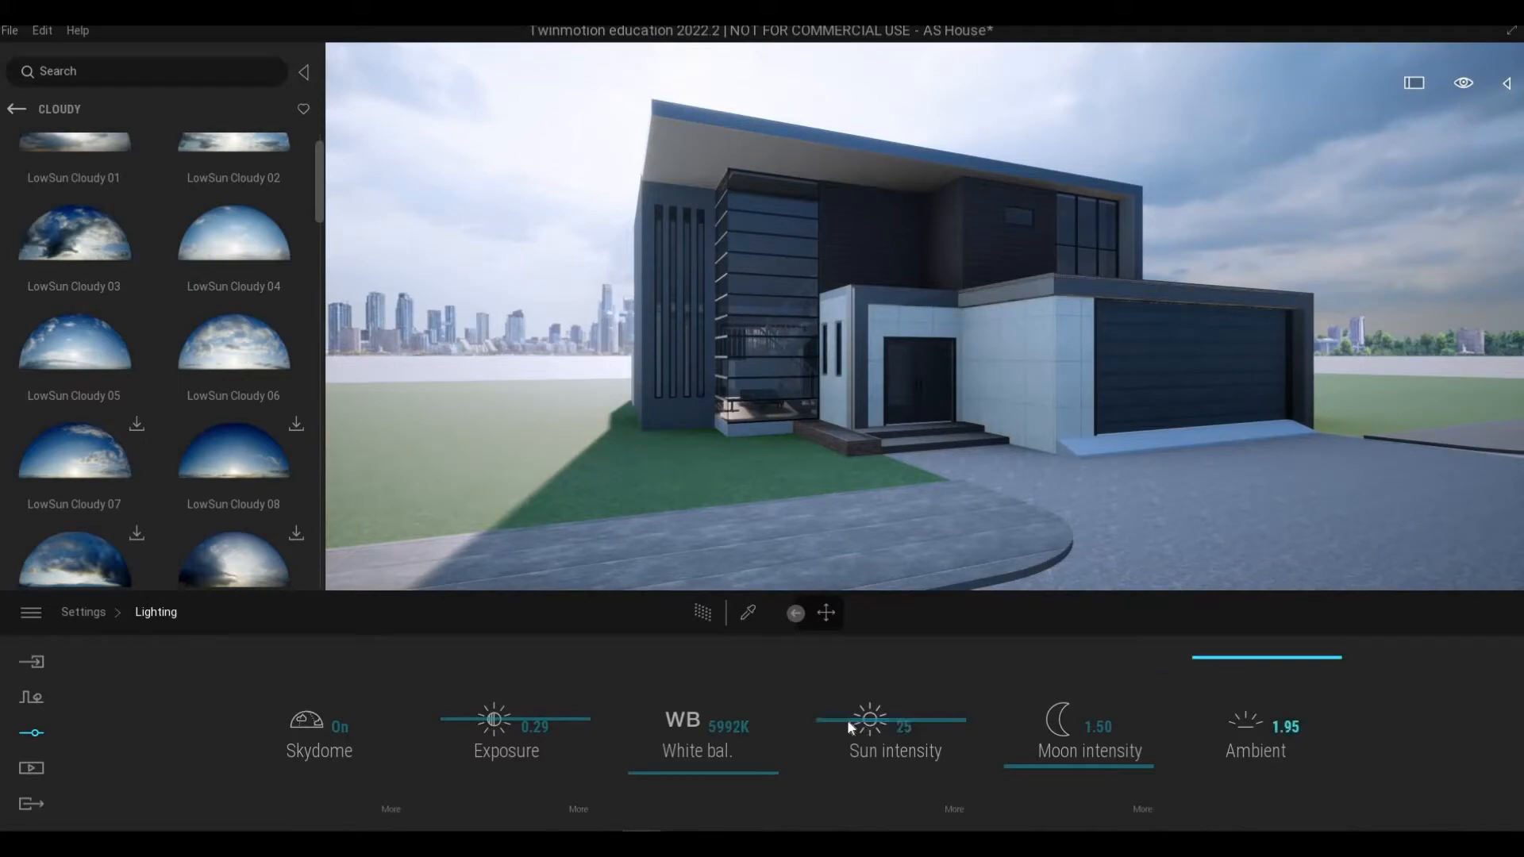
Step: Raise the sun intensity to 7 and lower the ambient light to 1.48
left_click_drag(849, 729, 845, 767)
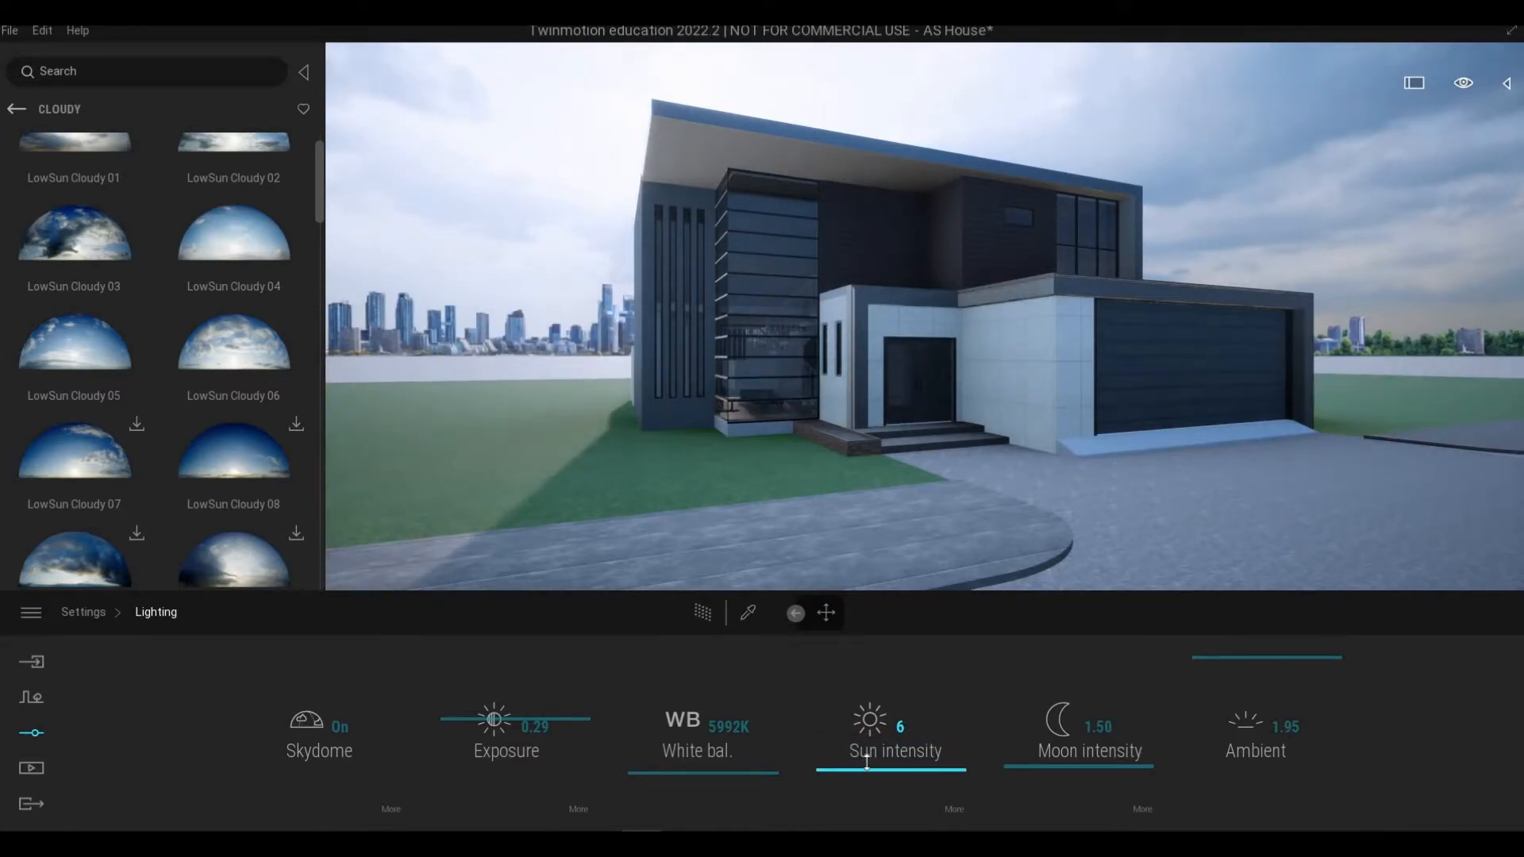
left_click_drag(867, 760, 863, 762)
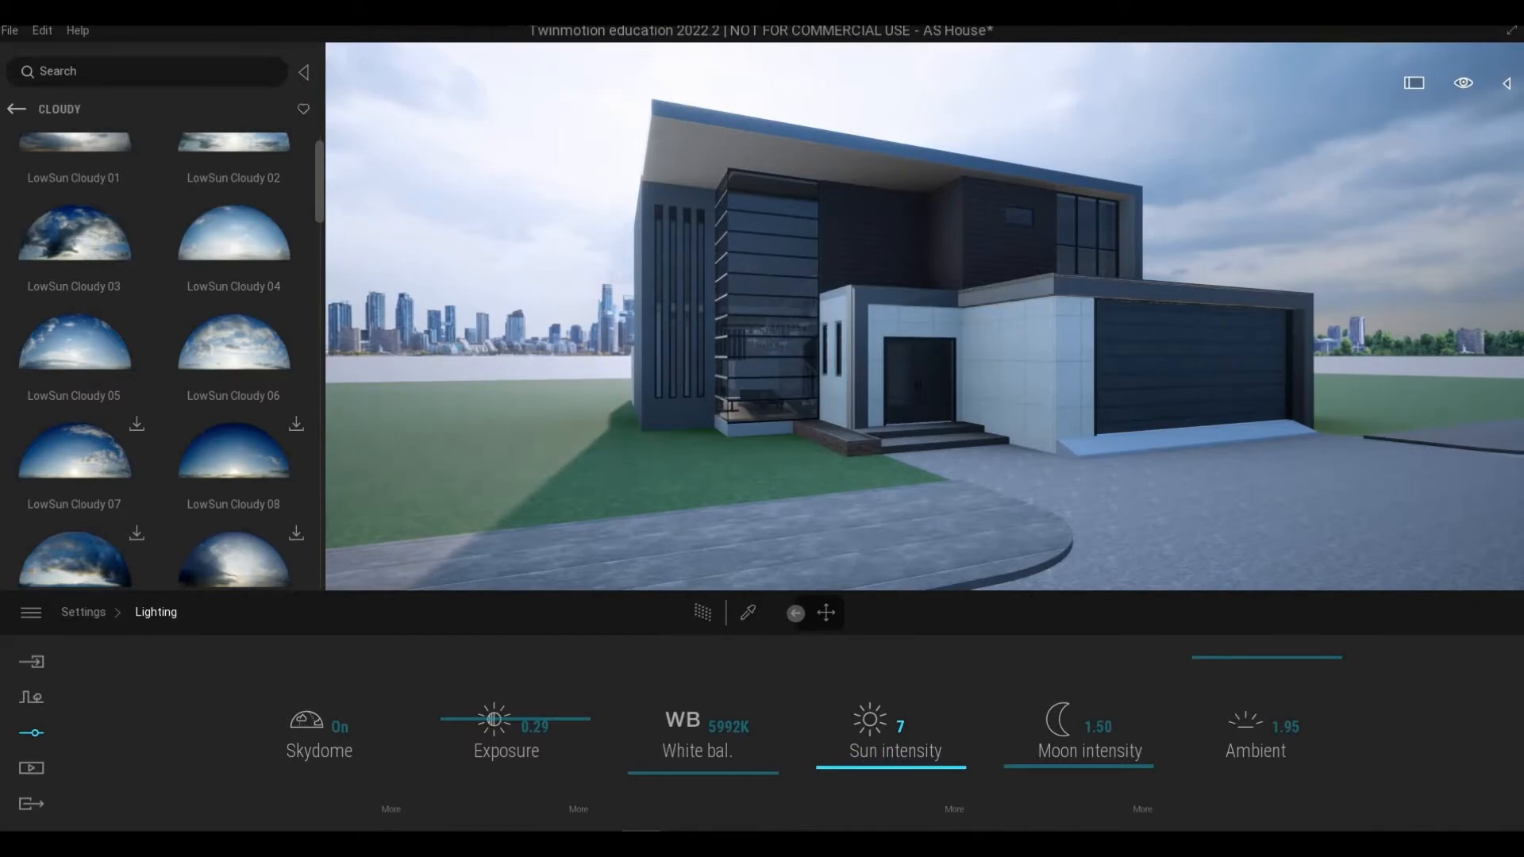
right_click_drag(867, 412, 902, 581)
key("s")
key("a")
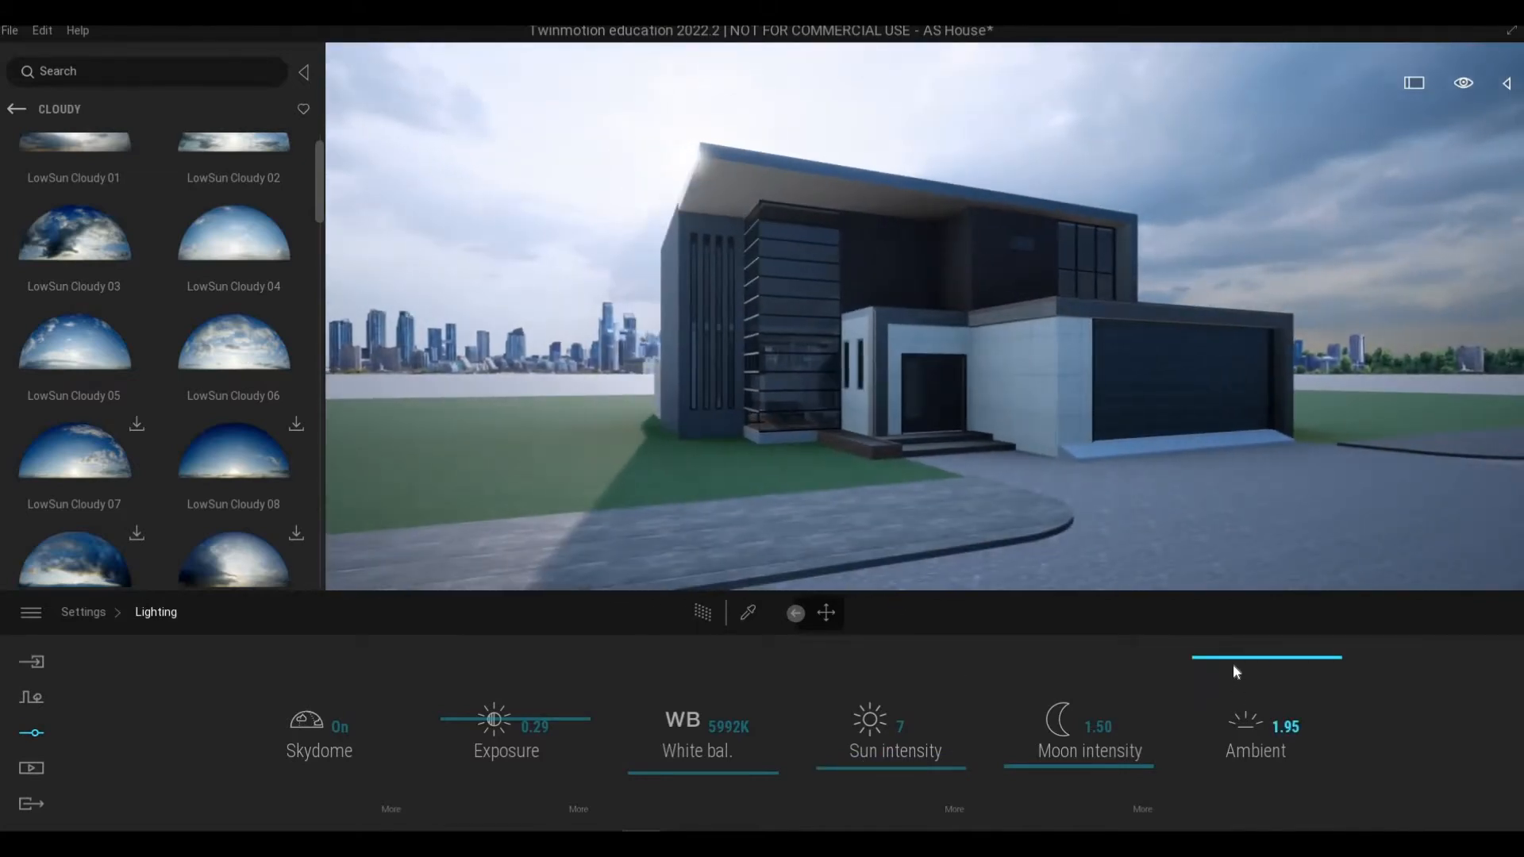
left_click_drag(1231, 664, 1225, 699)
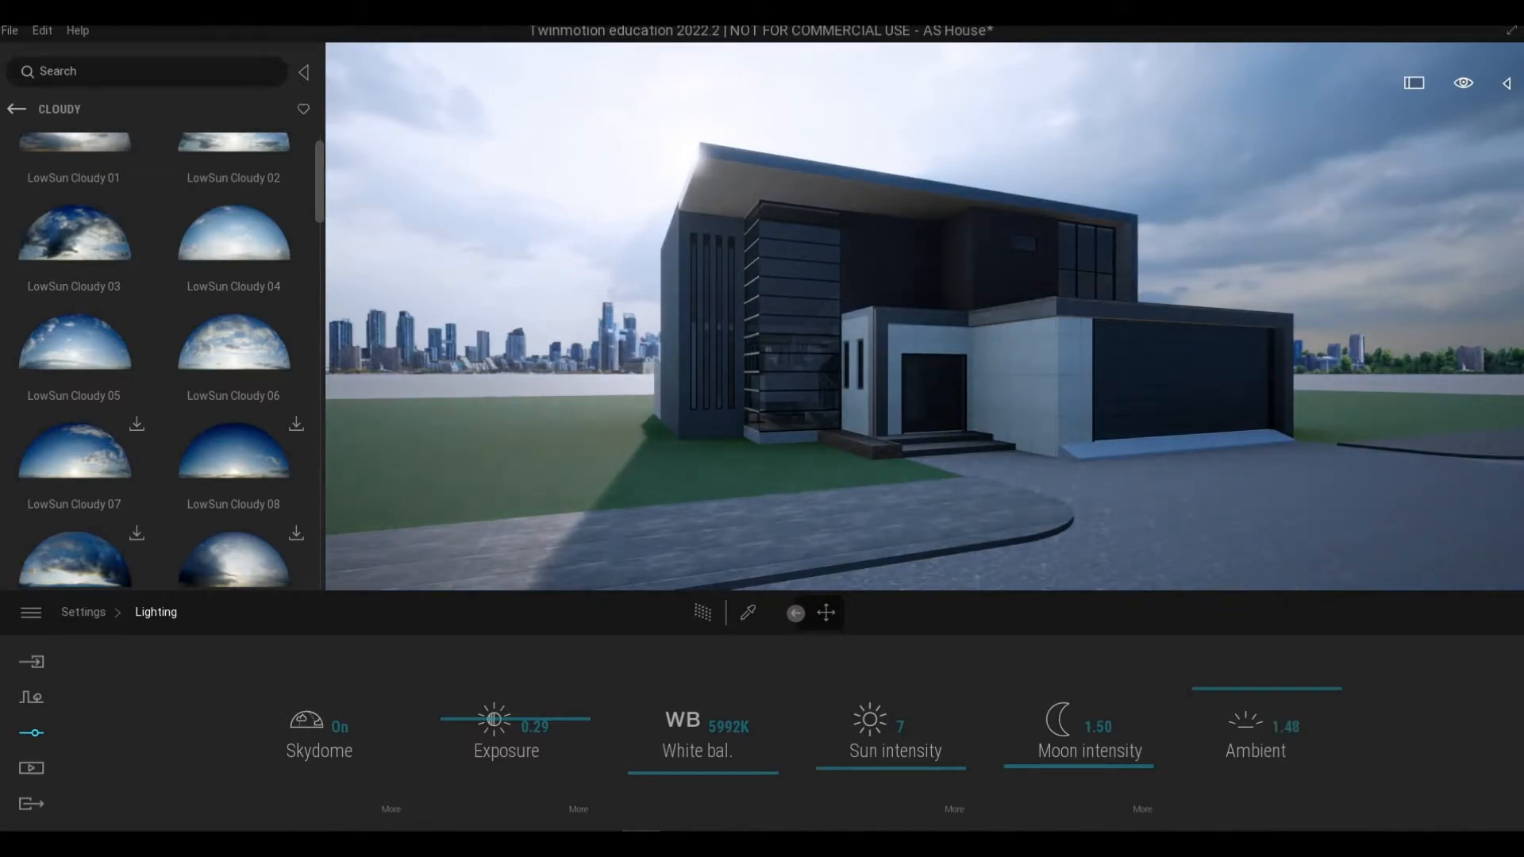
Step: Set the lighting white balance to 7078K
key("d")
key("q")
key("e")
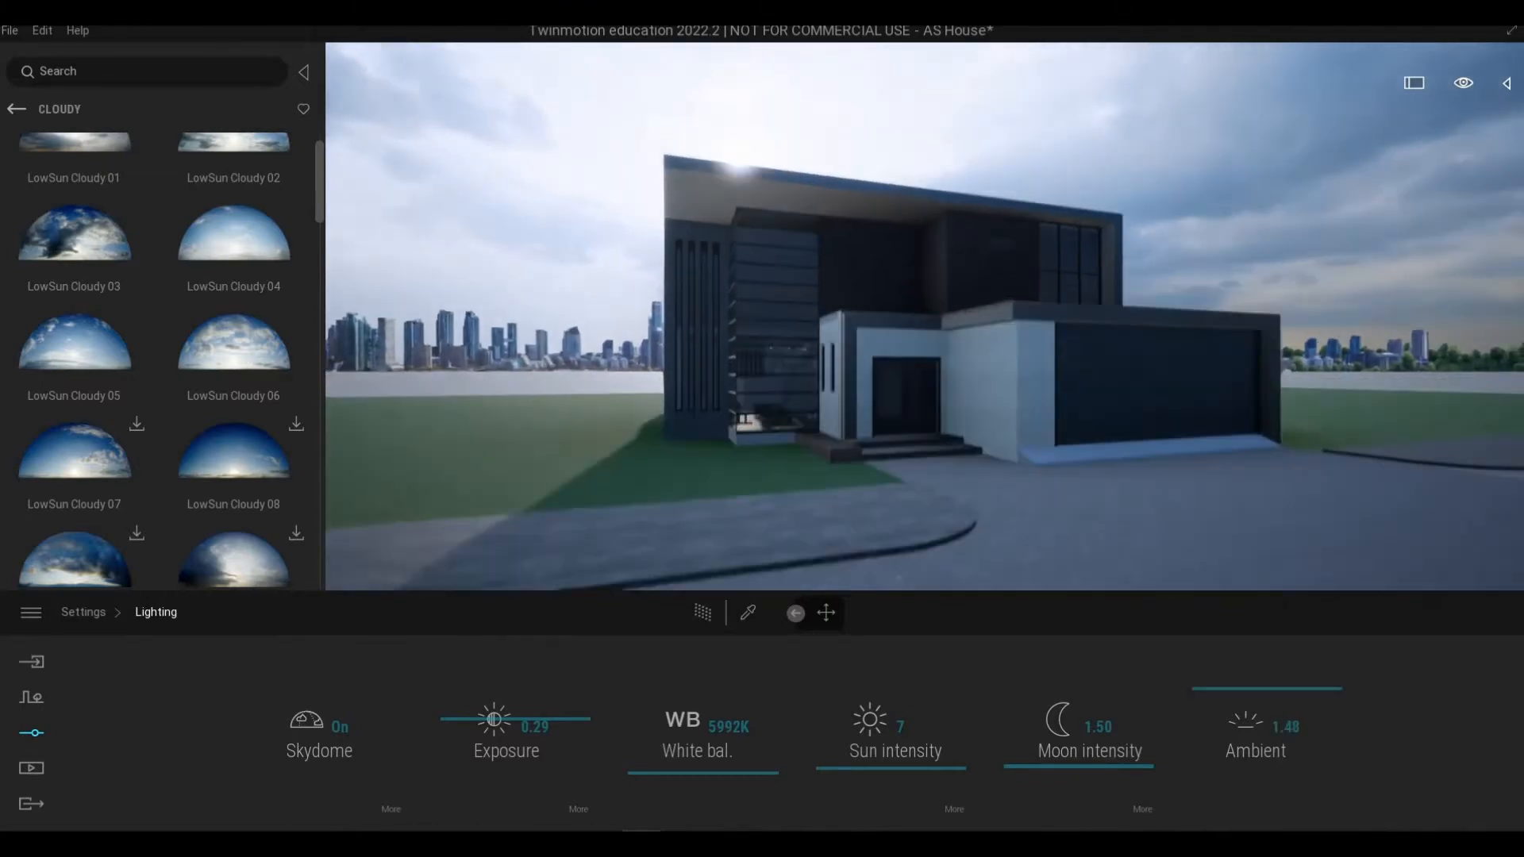
key("s")
key("q")
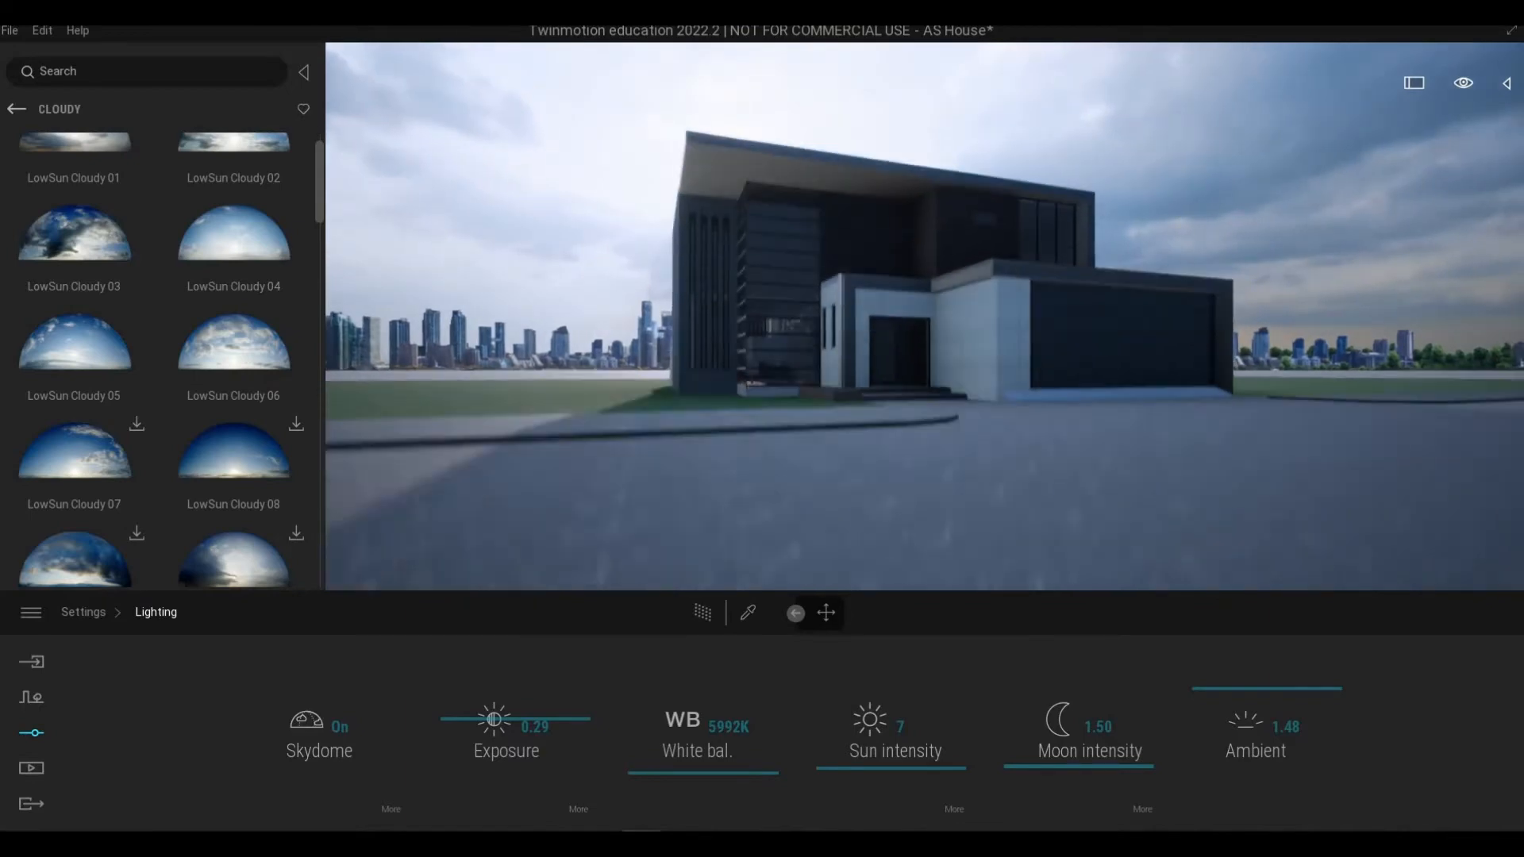
key("e")
key("w")
key("q")
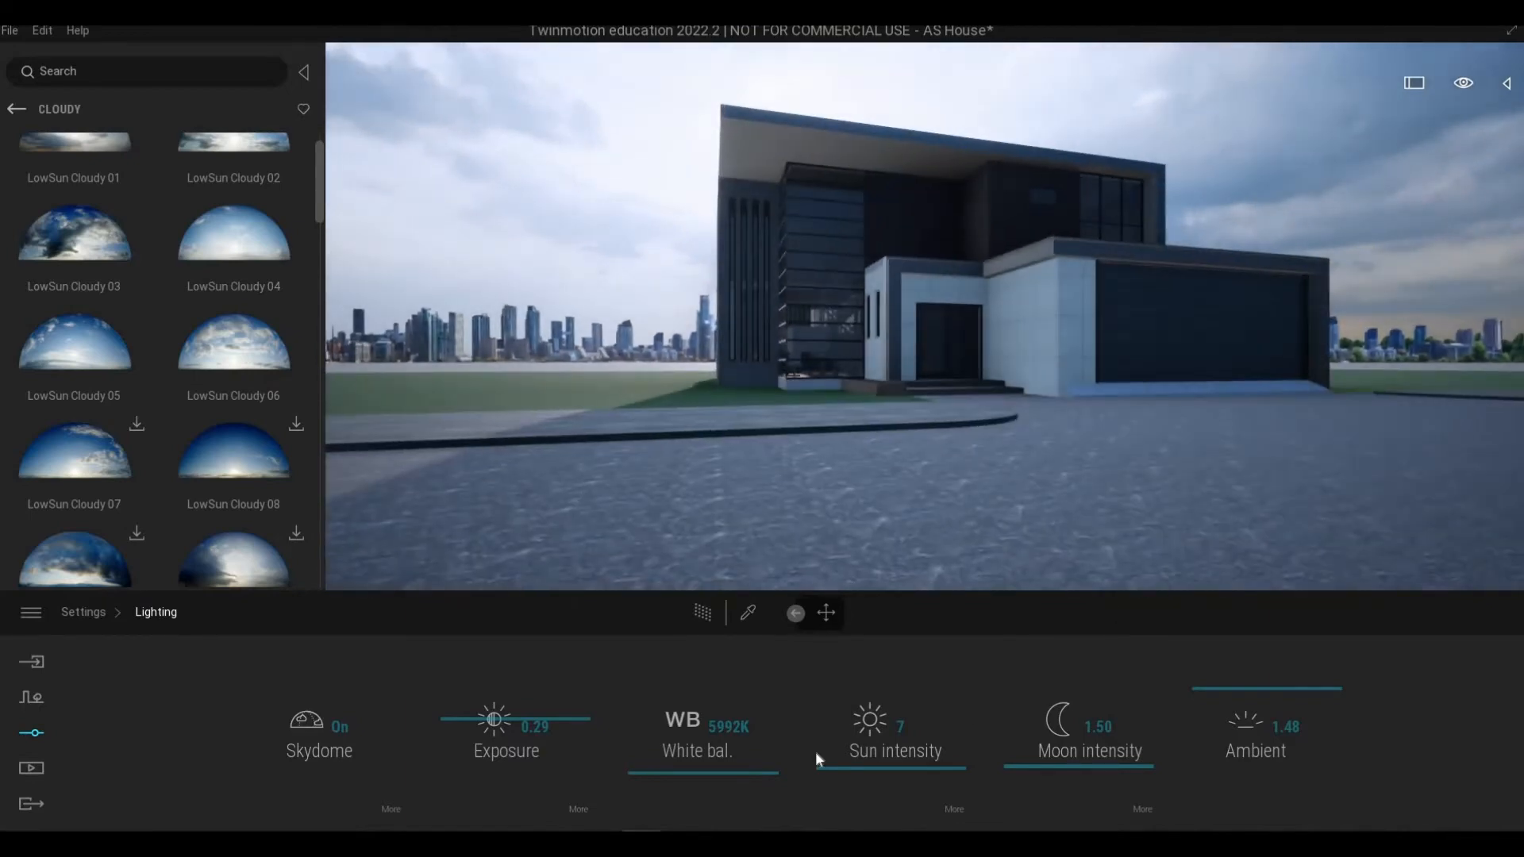
left_click_drag(703, 765, 707, 758)
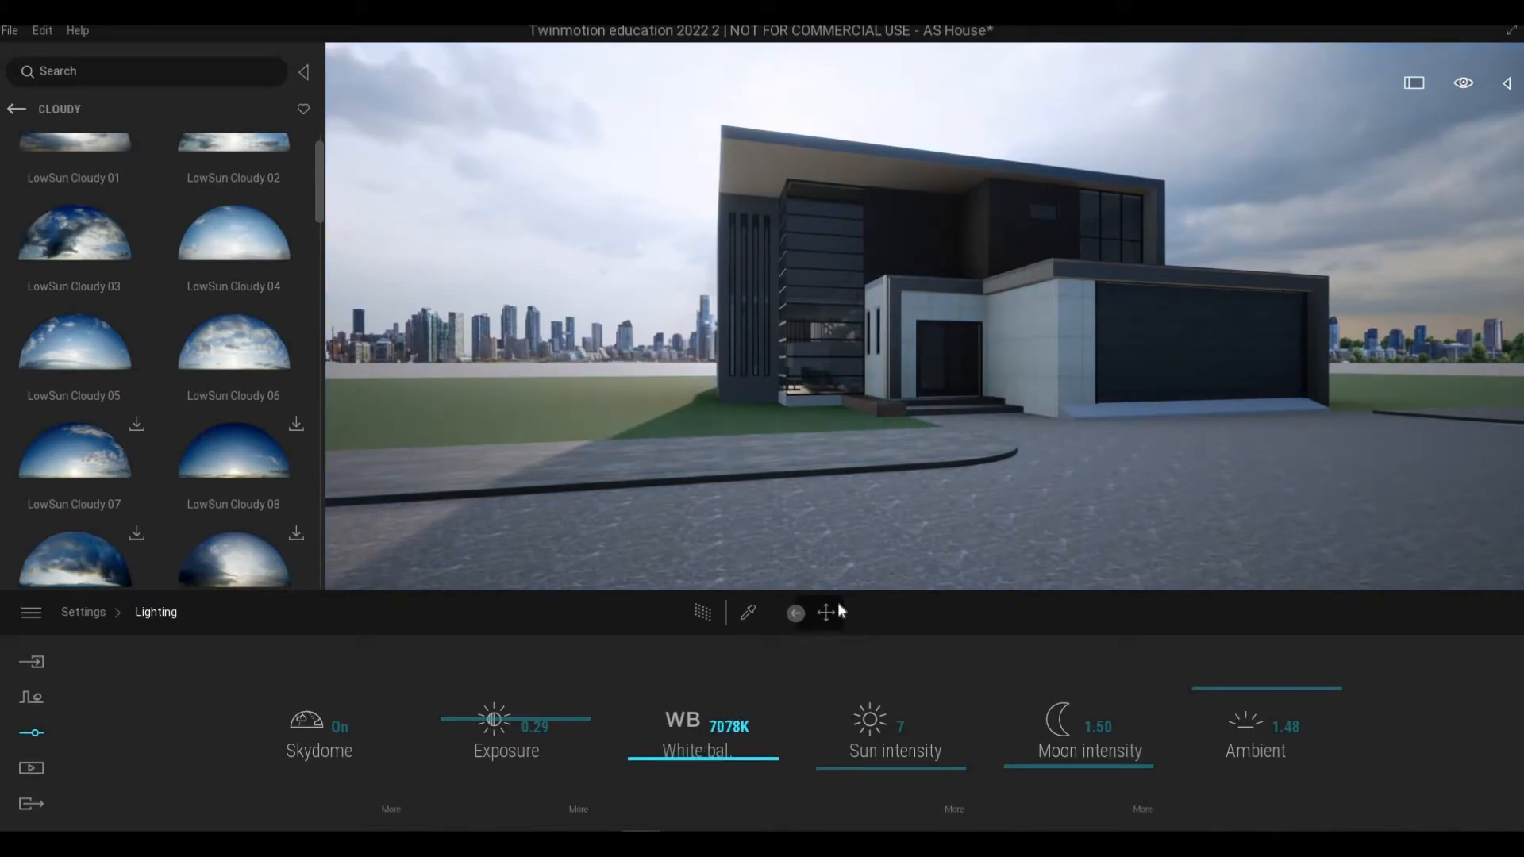
Step: Set the location background picture to None and save the project
middle_click_drag(937, 444, 956, 516, "shift")
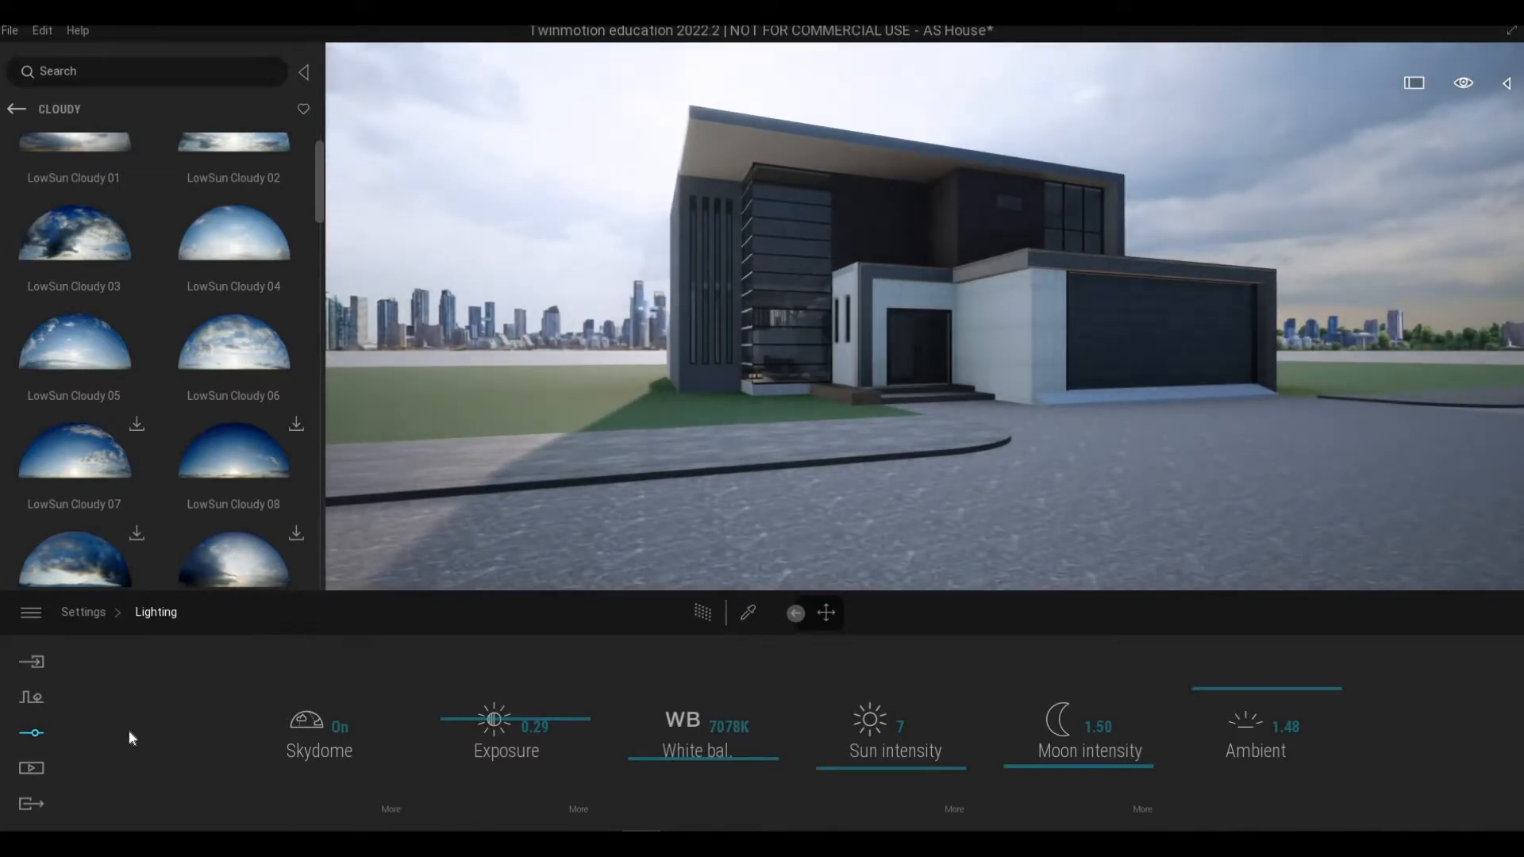
left_click(32, 770)
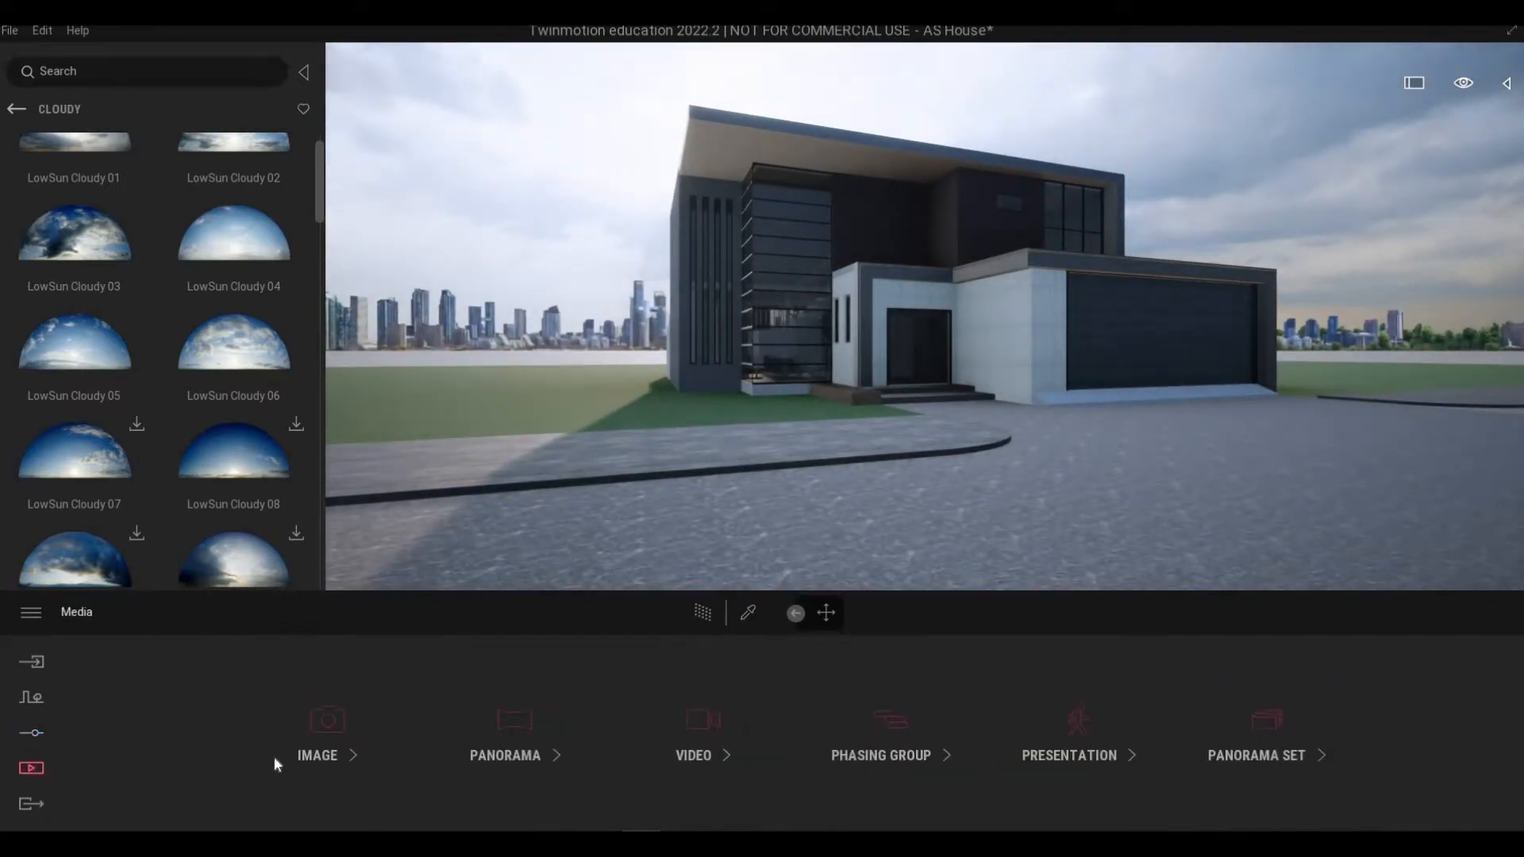
left_click(36, 733)
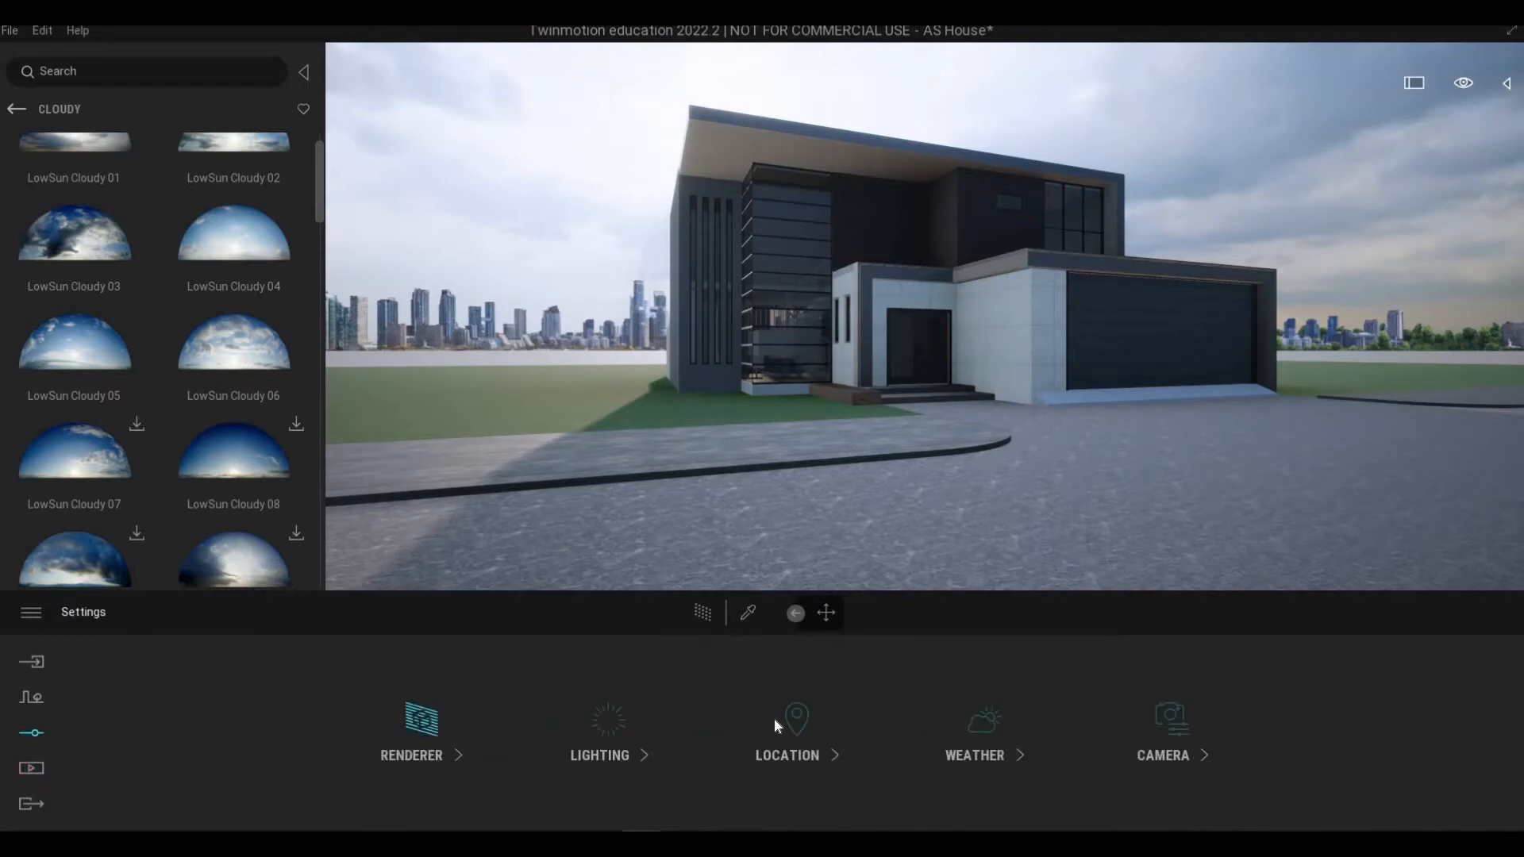
left_click(776, 717)
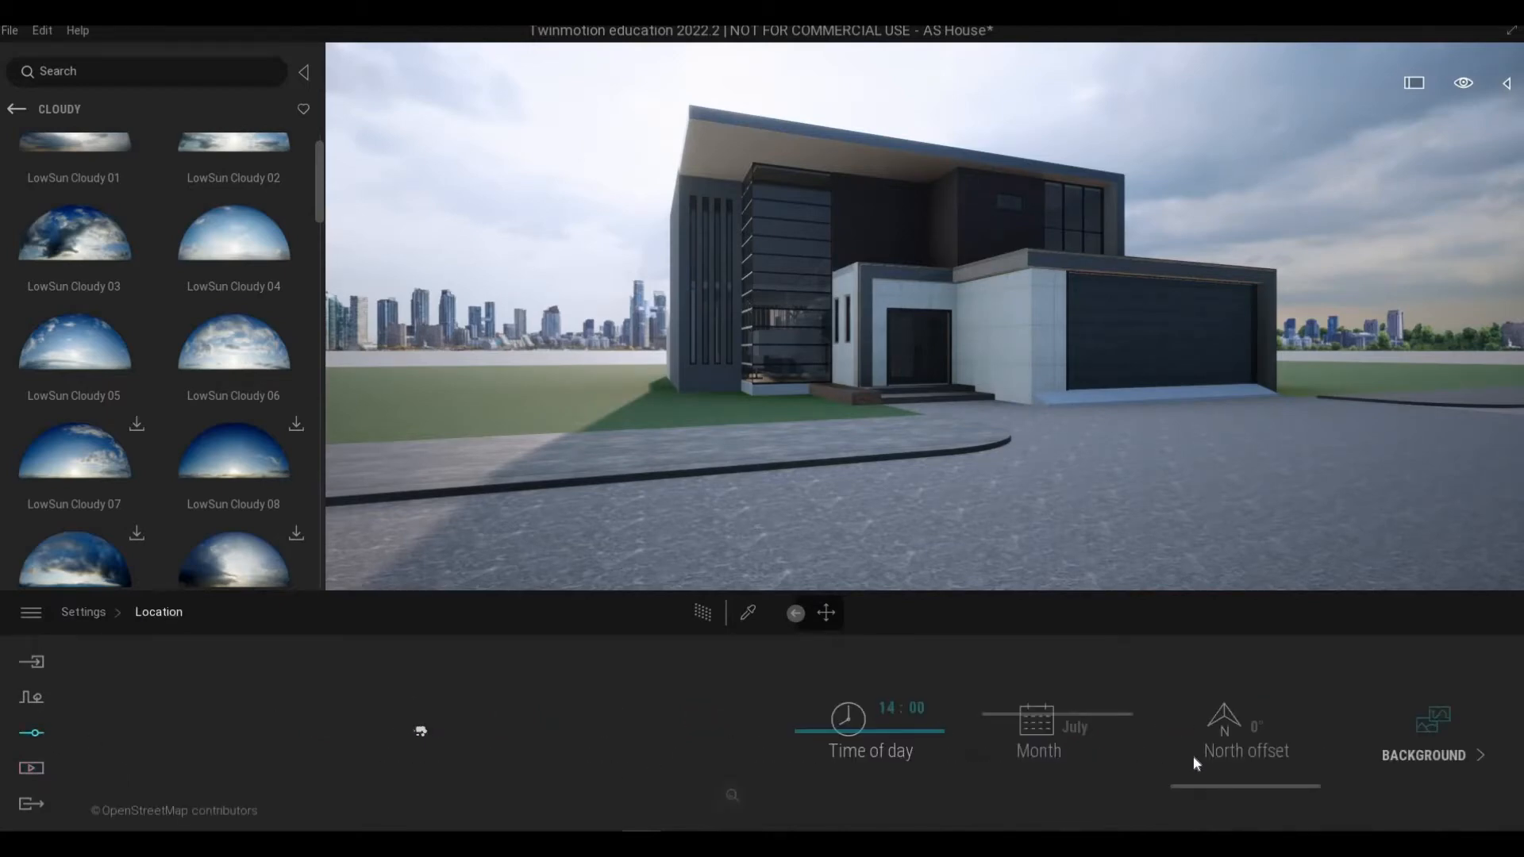
left_click(1426, 750)
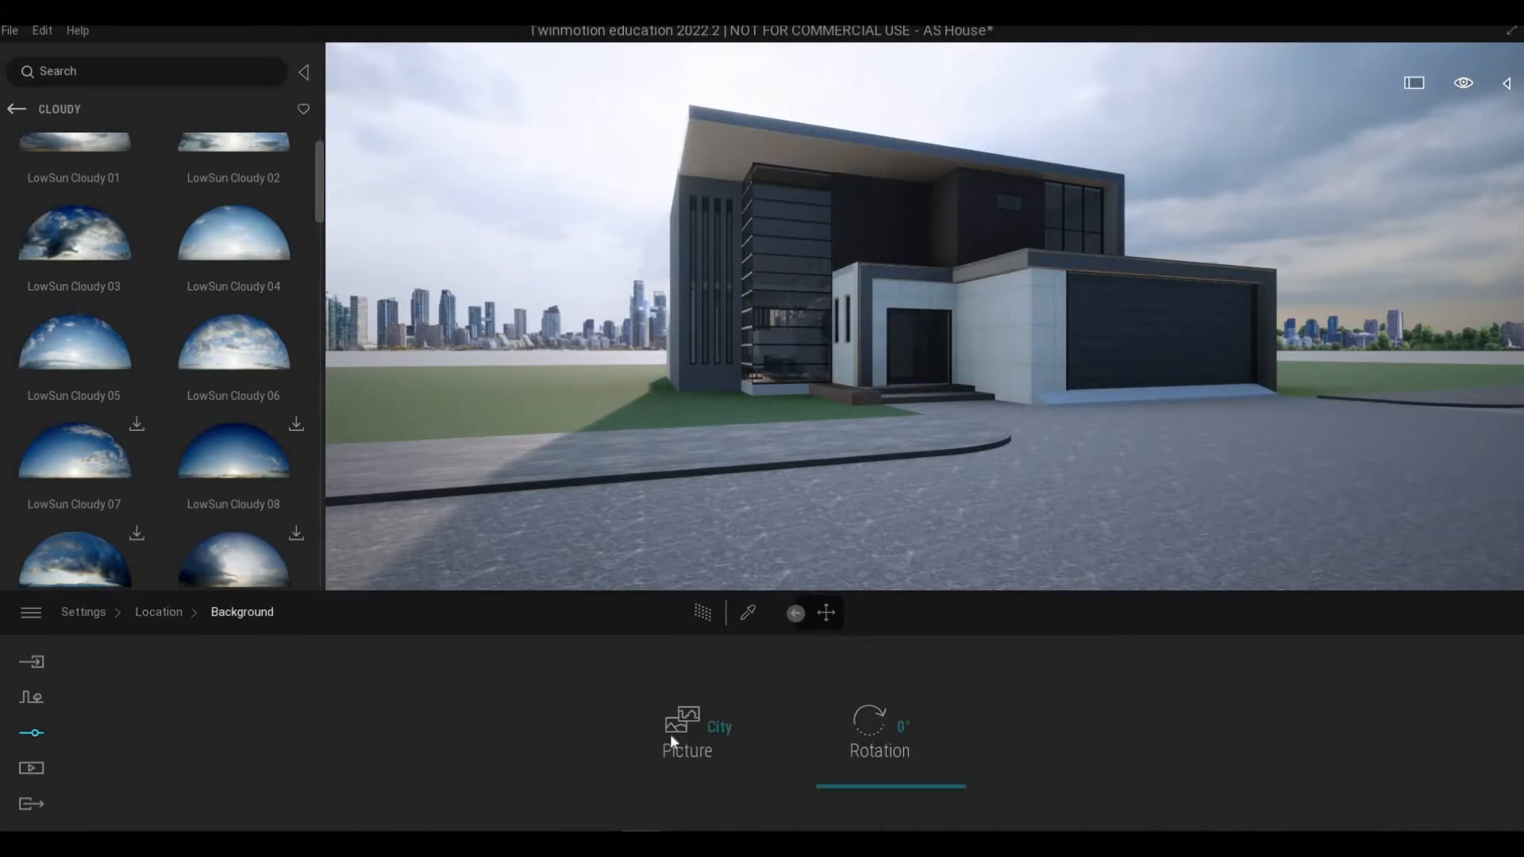
left_click(717, 728)
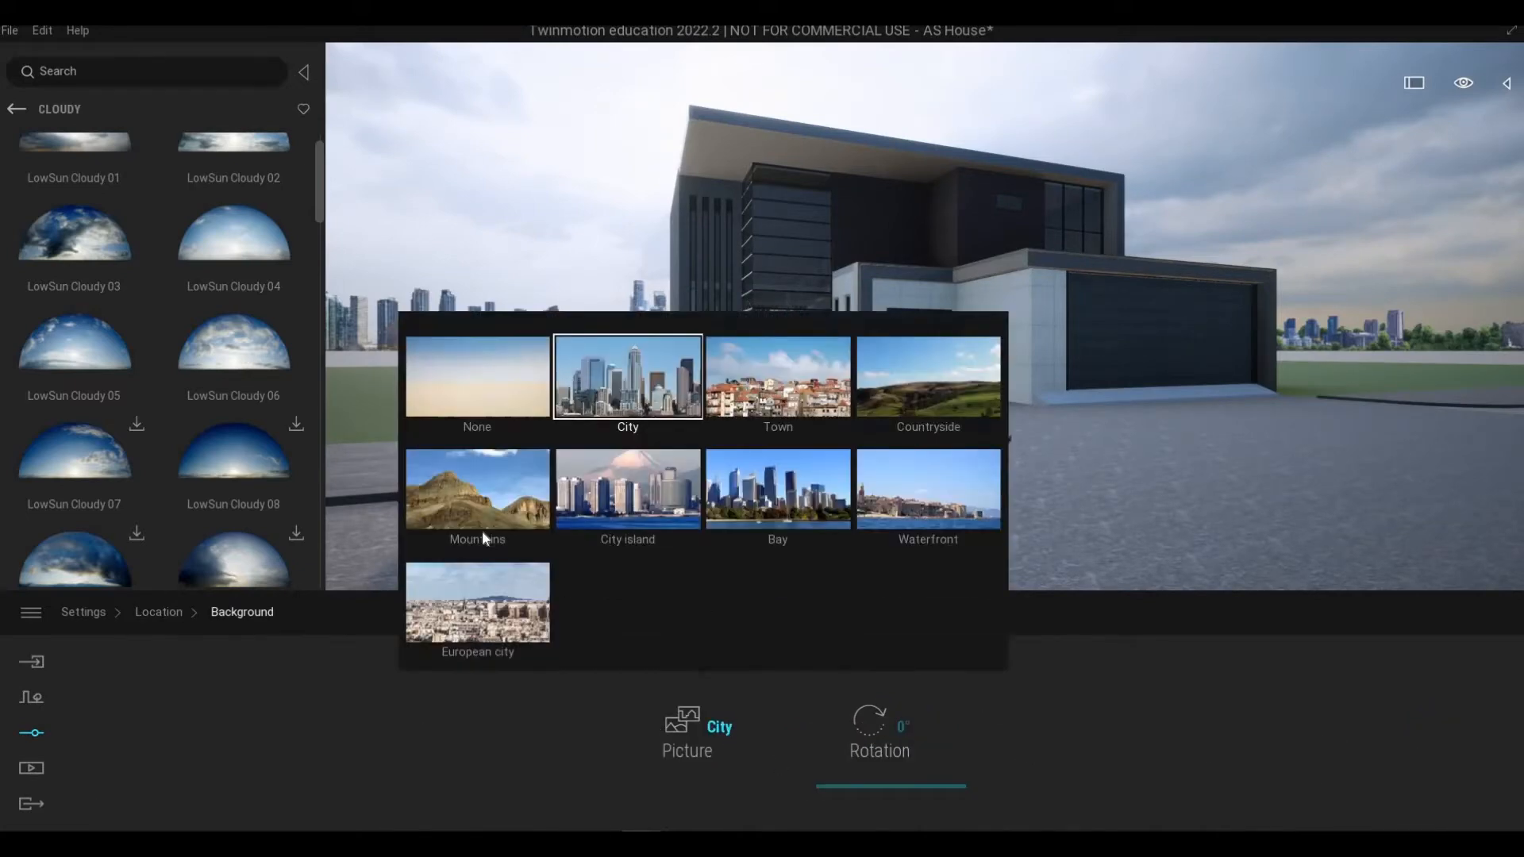
left_click(488, 417)
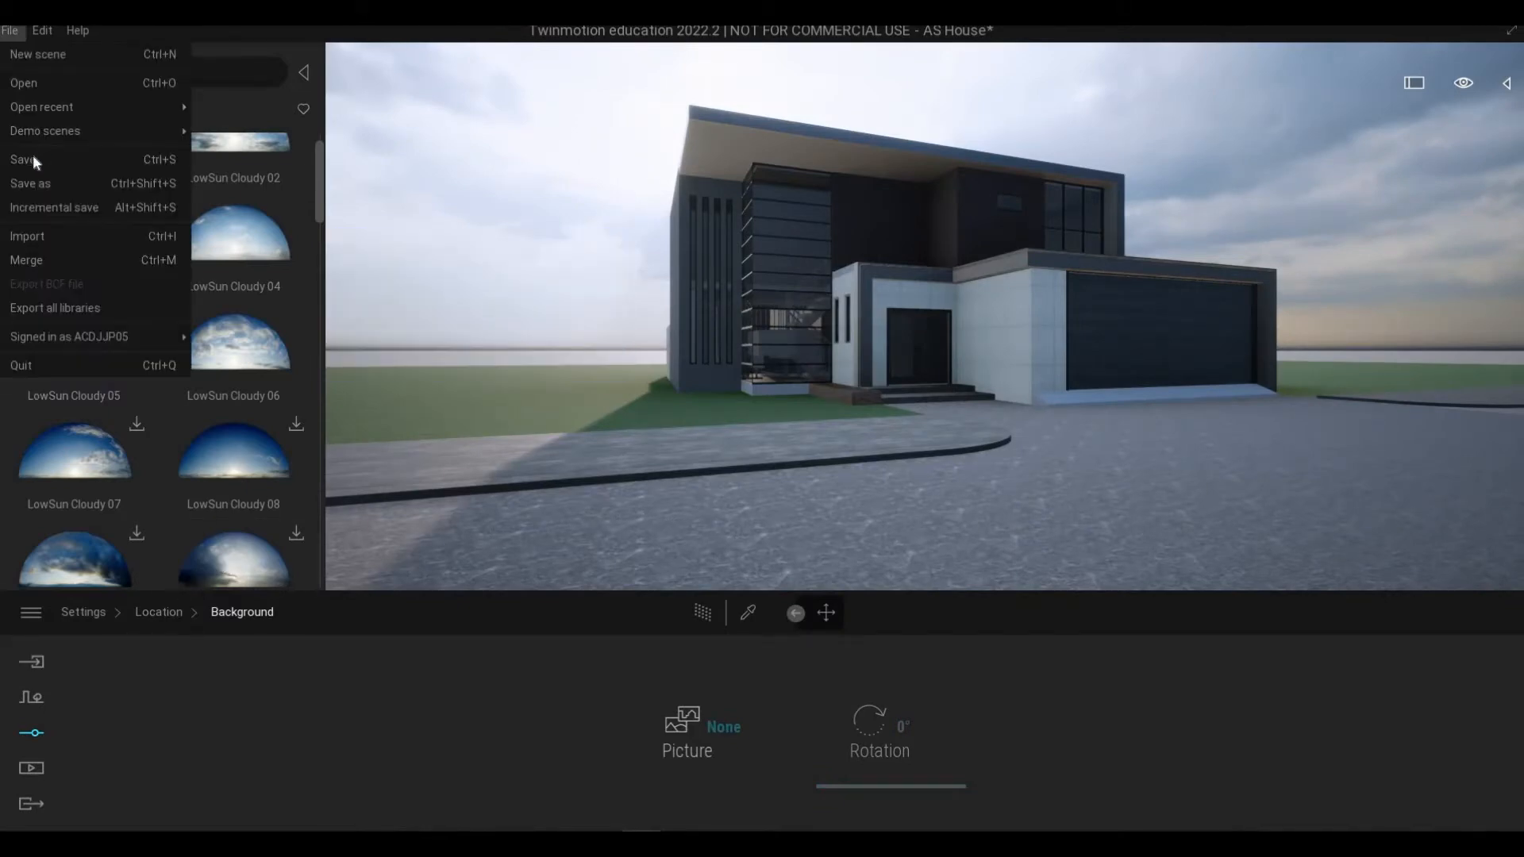
left_click(32, 156)
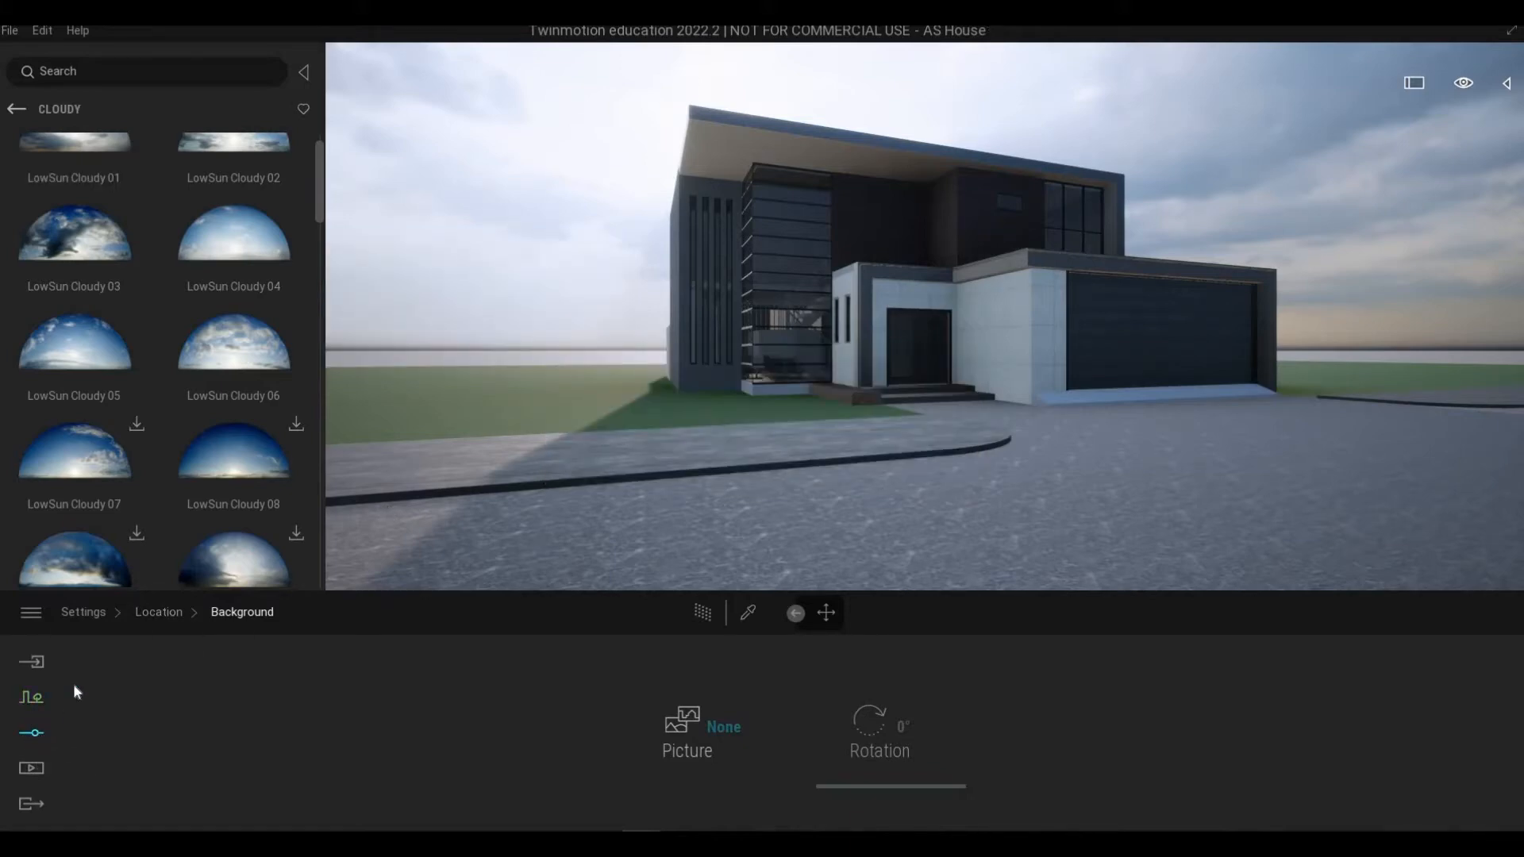
Step: Select the ground floor surface FLOOR 1 and isolate it in the scene
left_click(14, 110)
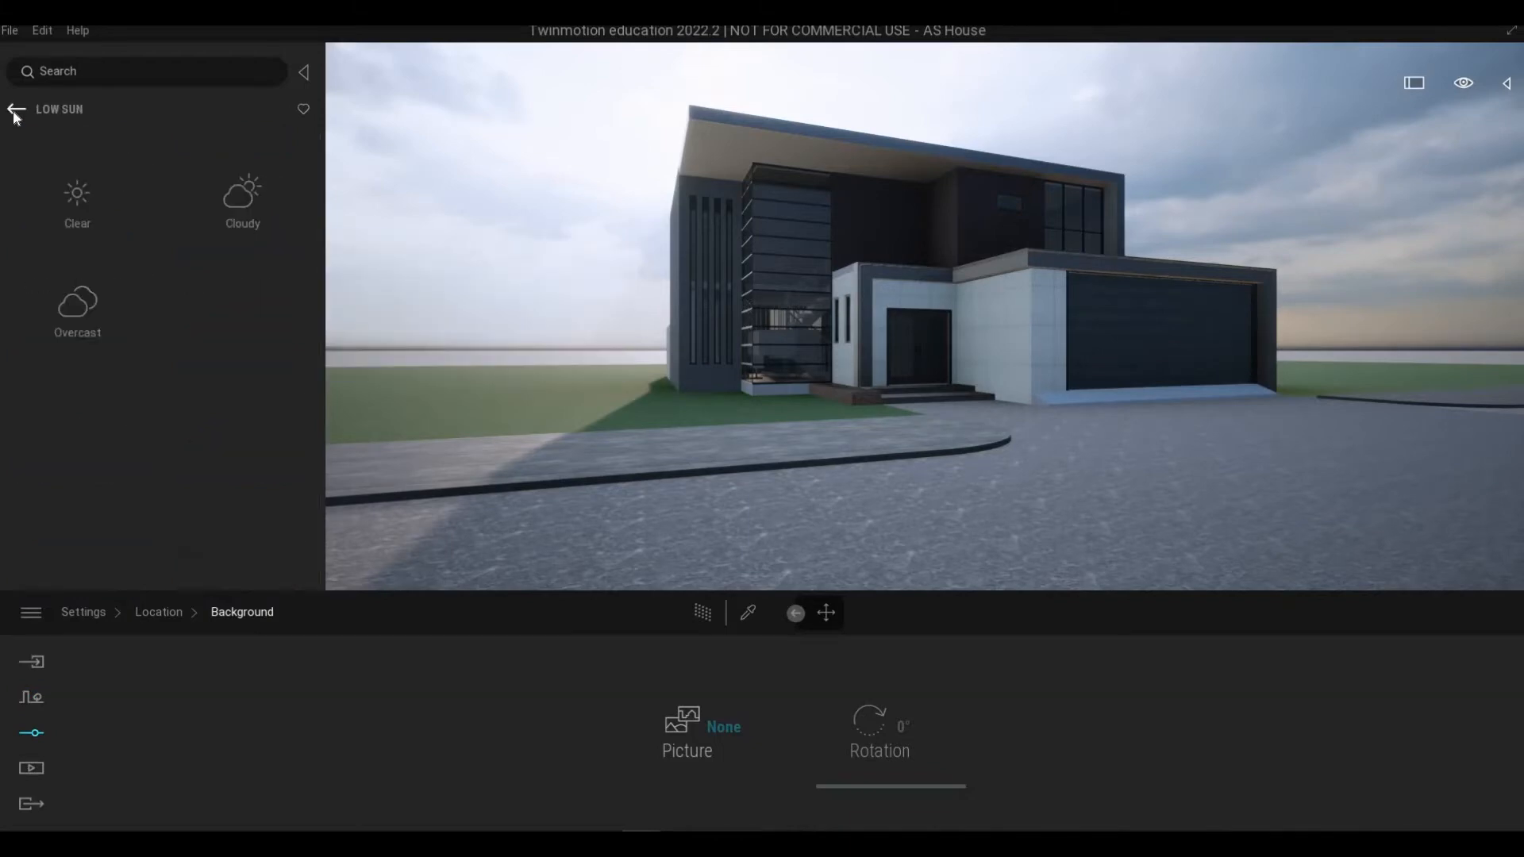
left_click(14, 110)
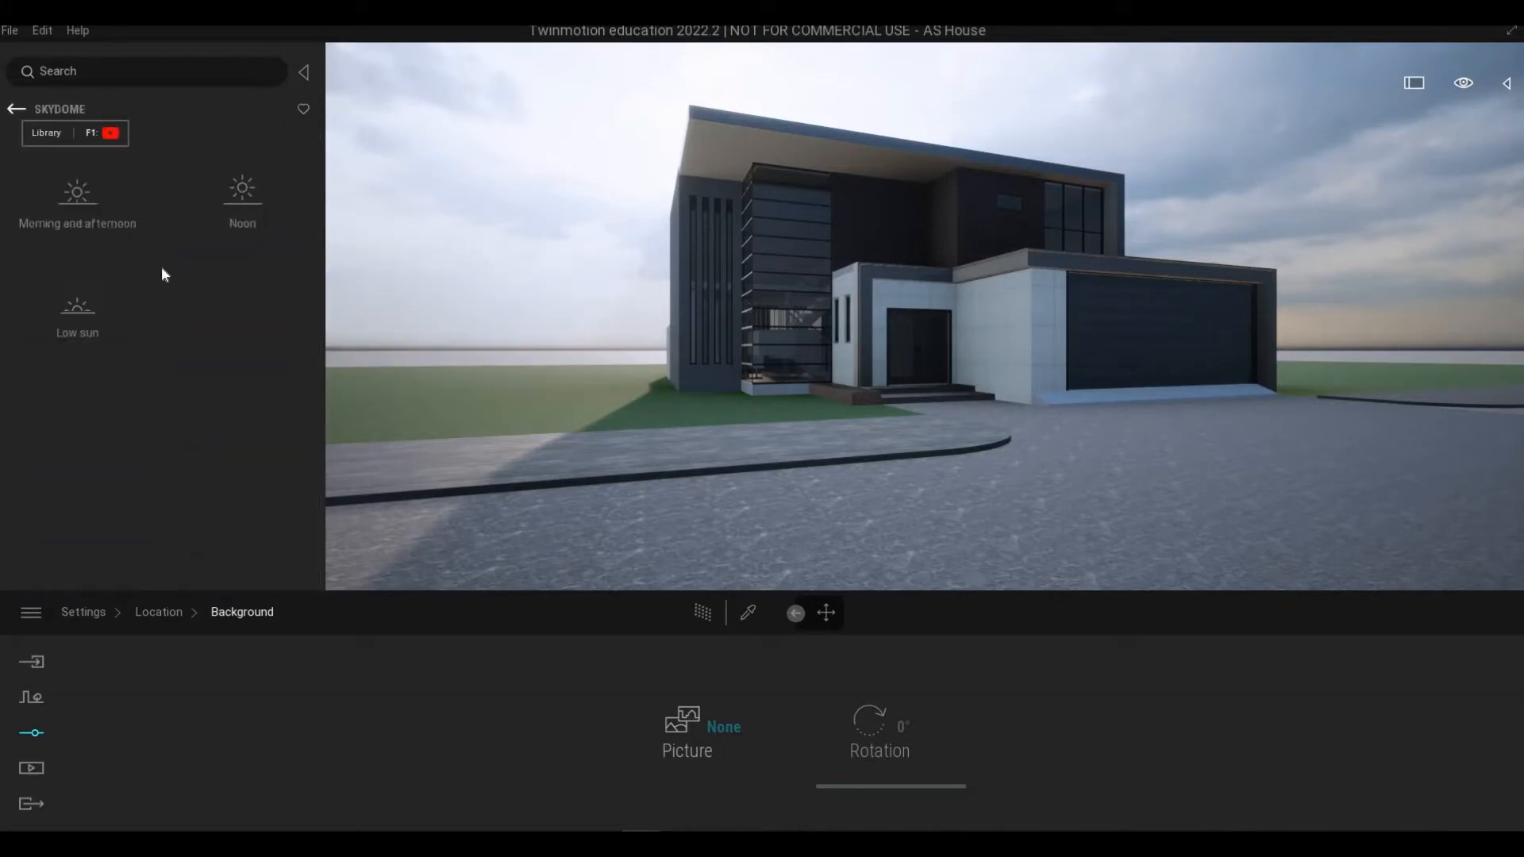
left_click(33, 700)
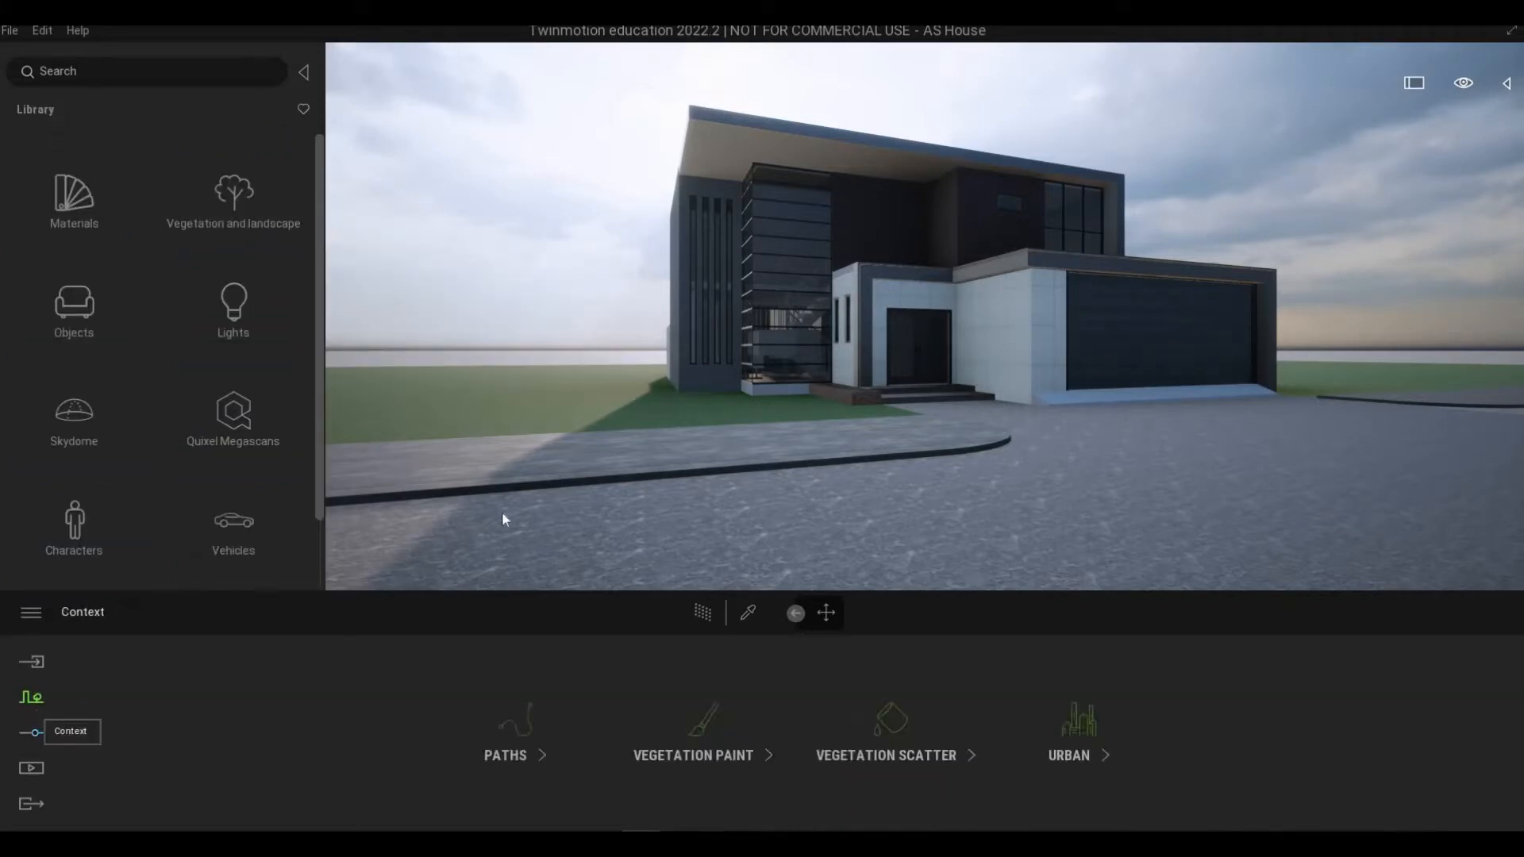
key("w")
right_click_drag(502, 512, 640, 480)
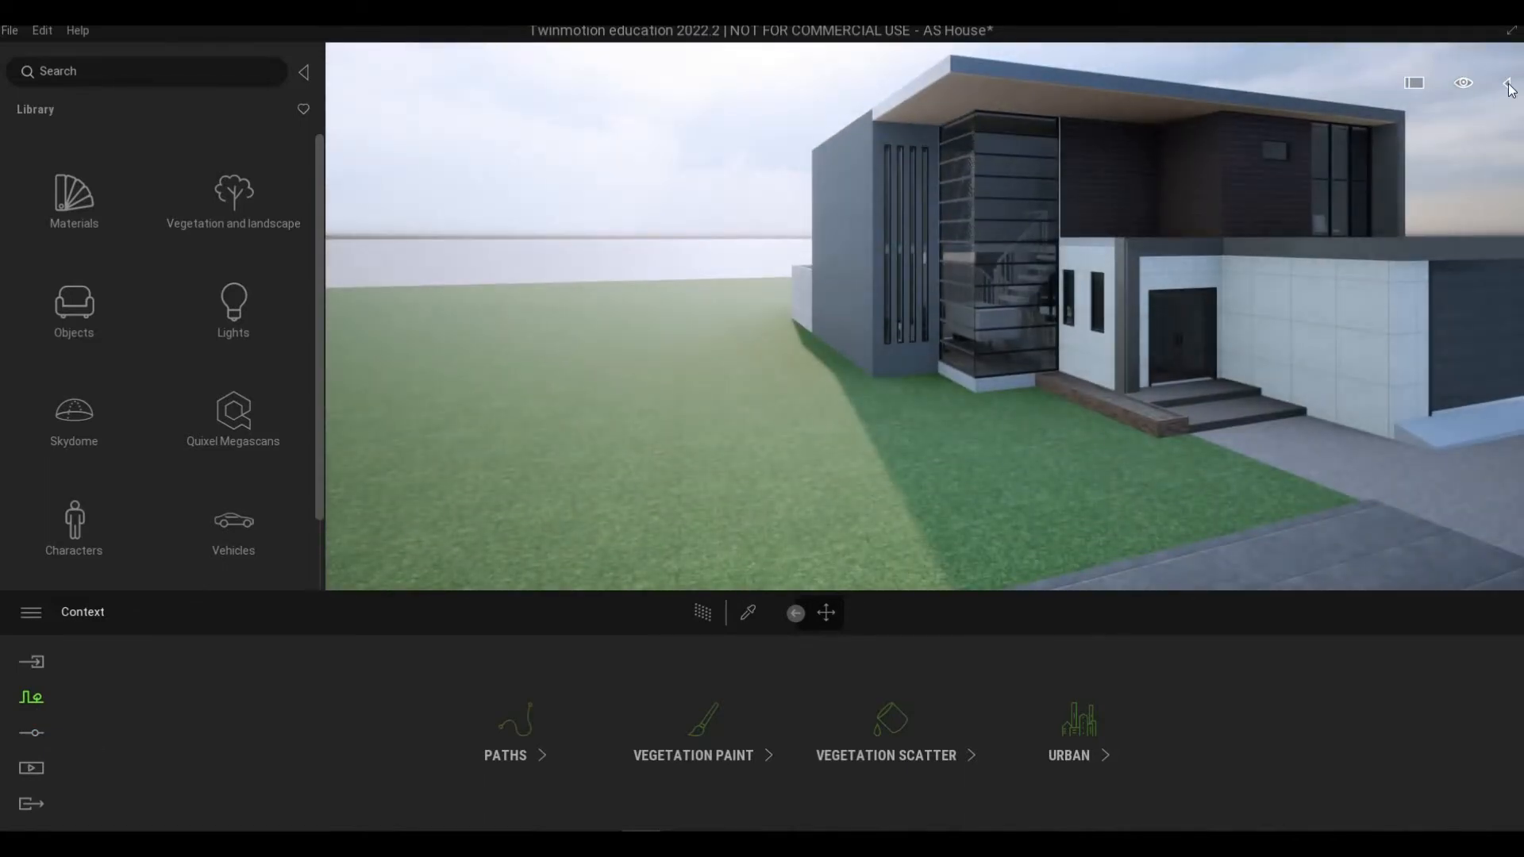
left_click(825, 429)
left_click(1506, 84)
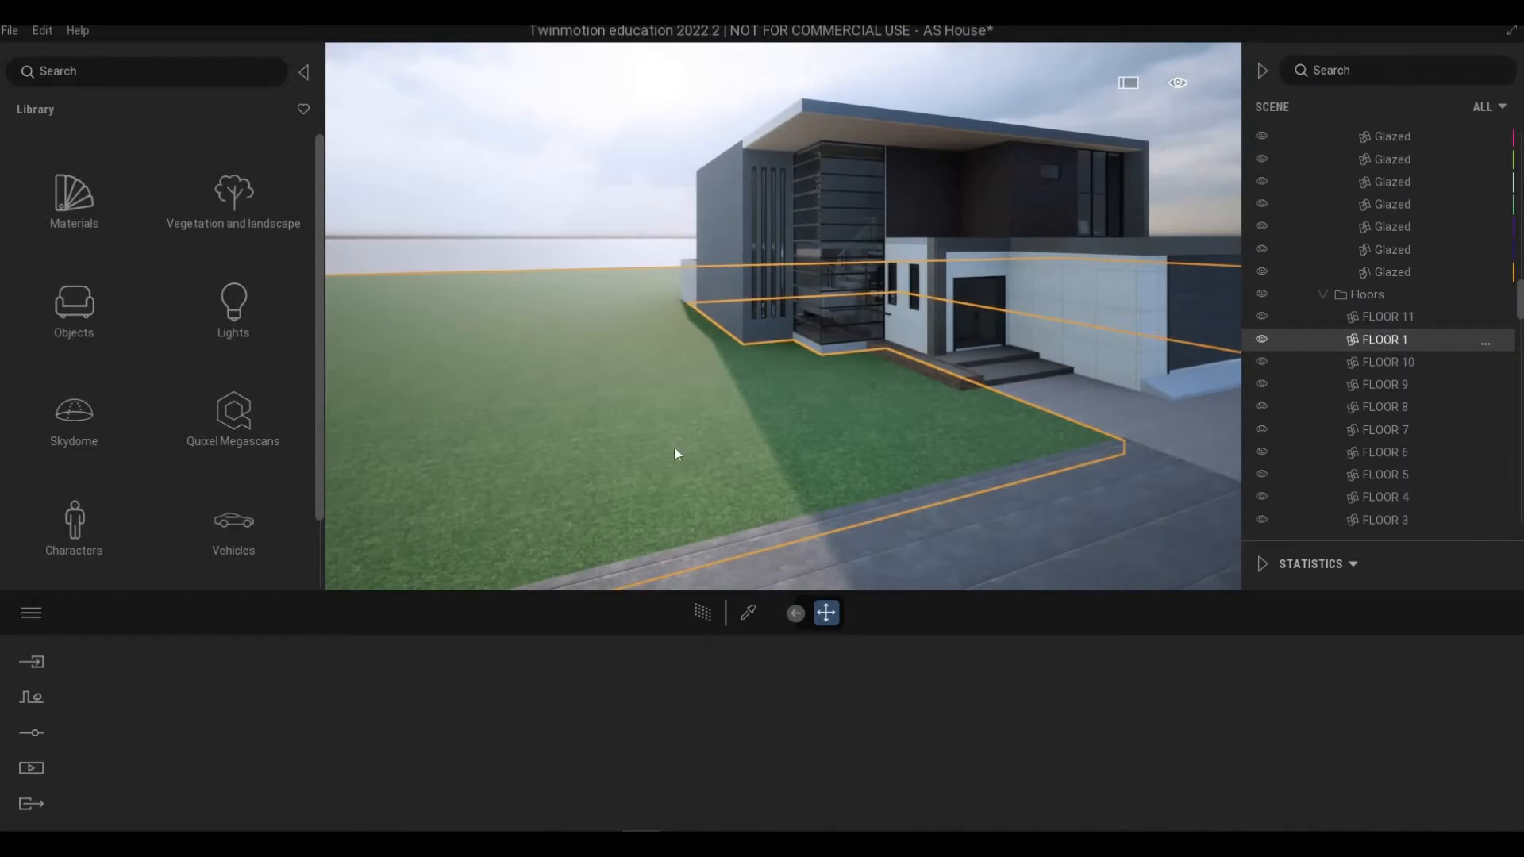
left_click(1405, 340)
right_click(1405, 341)
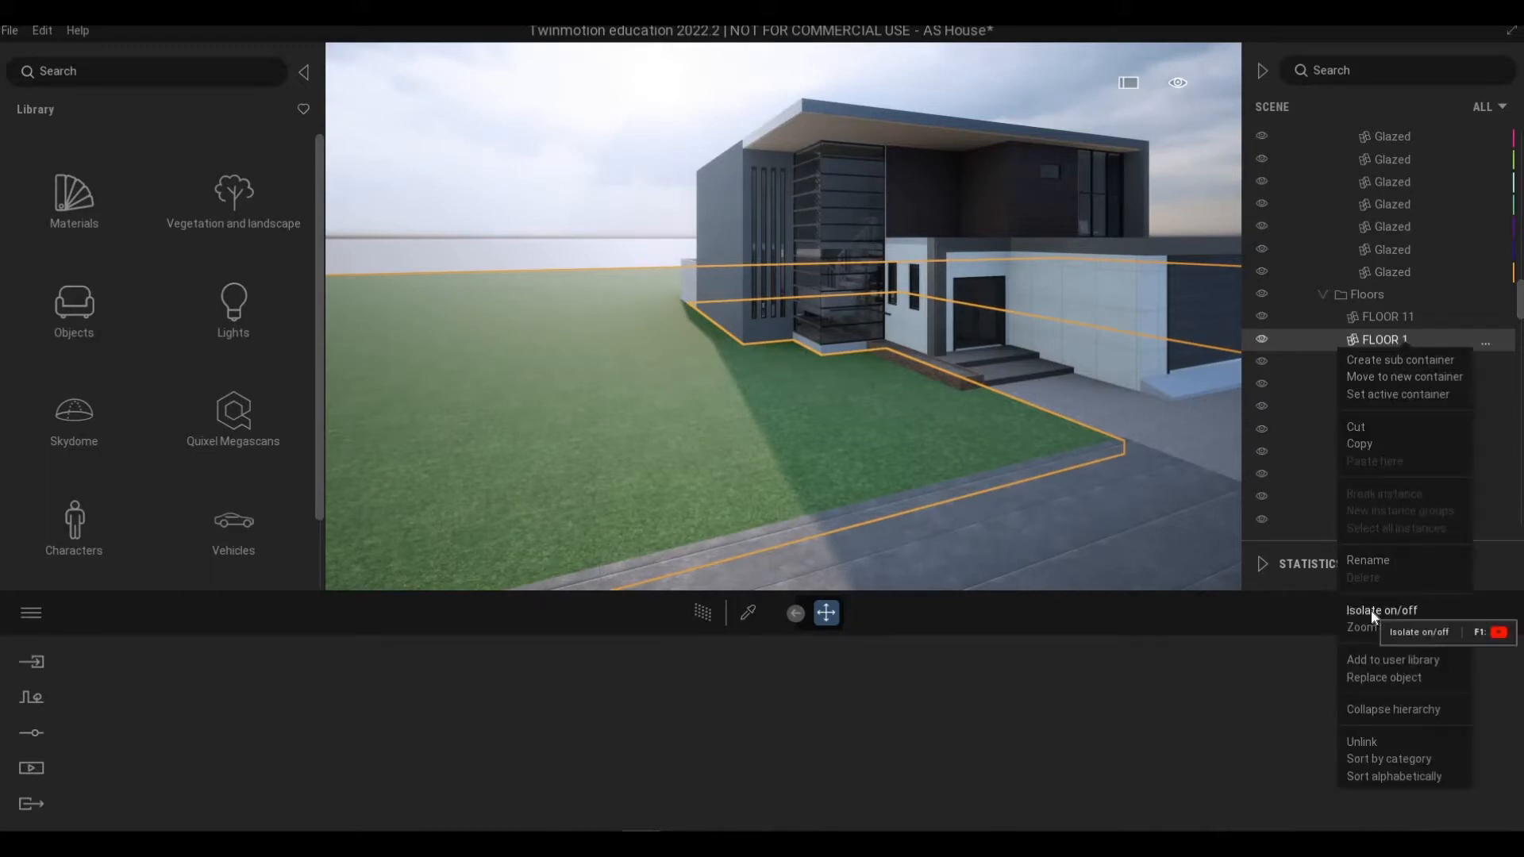
key("F1")
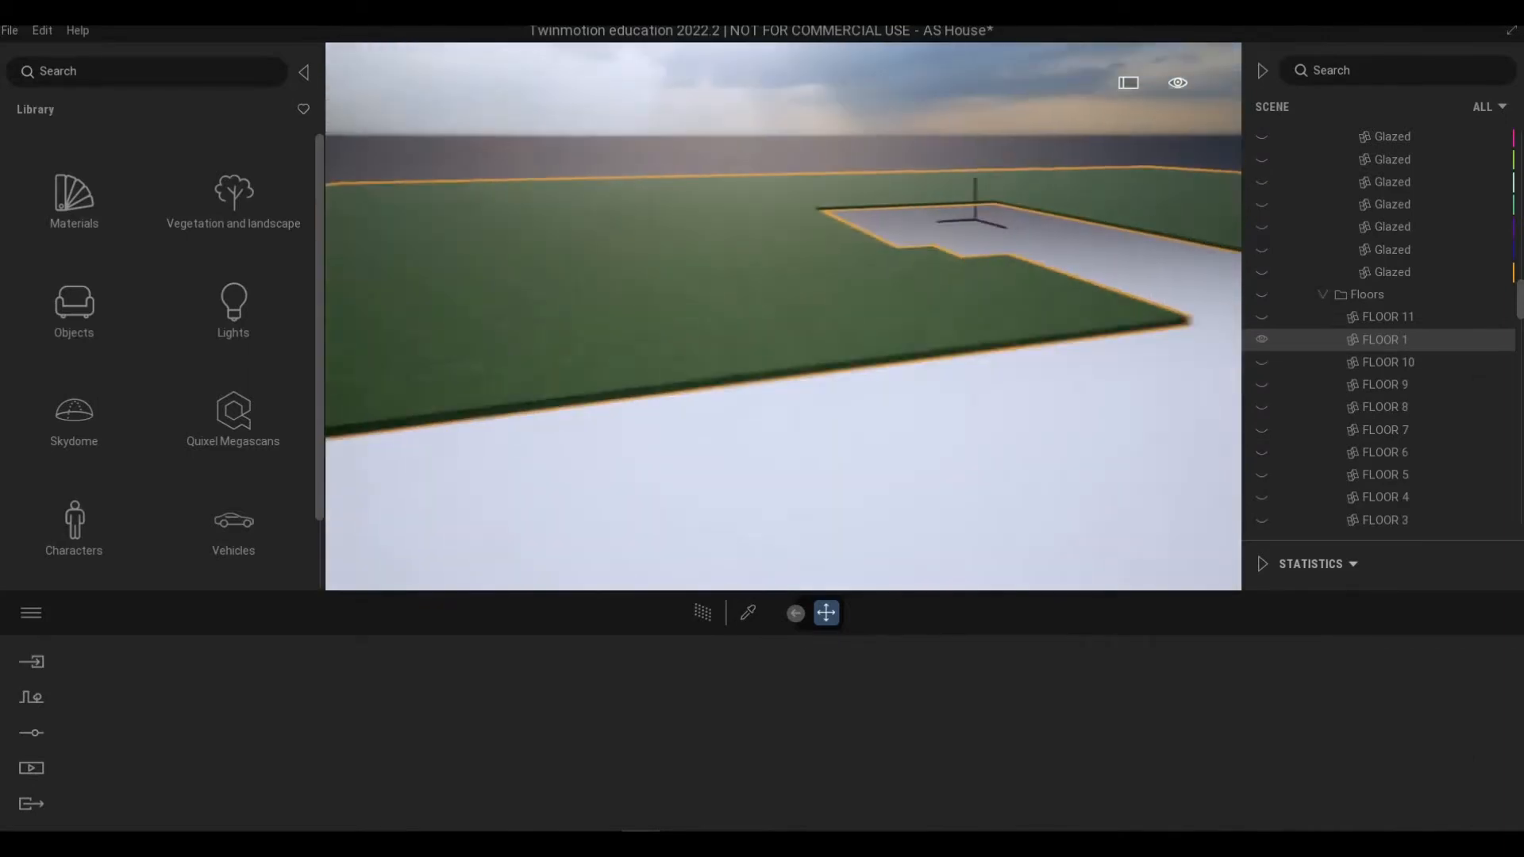
Step: Open Vegetation paint and load Long grass 04 from the Grass and flowers library into the paint slot
middle_click_drag(784, 318, 208, 626, "shift")
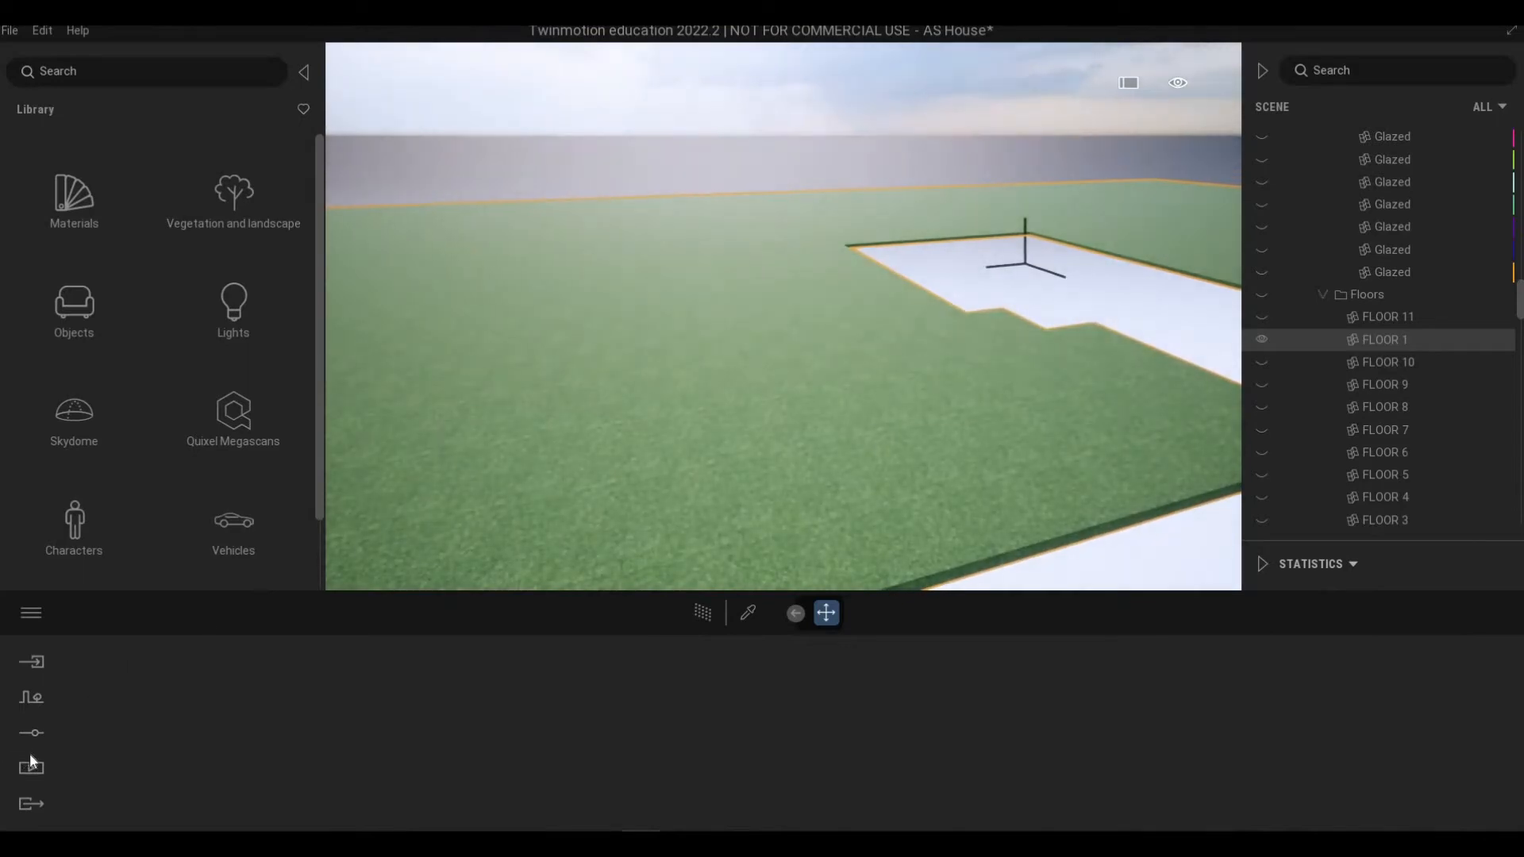
left_click(33, 706)
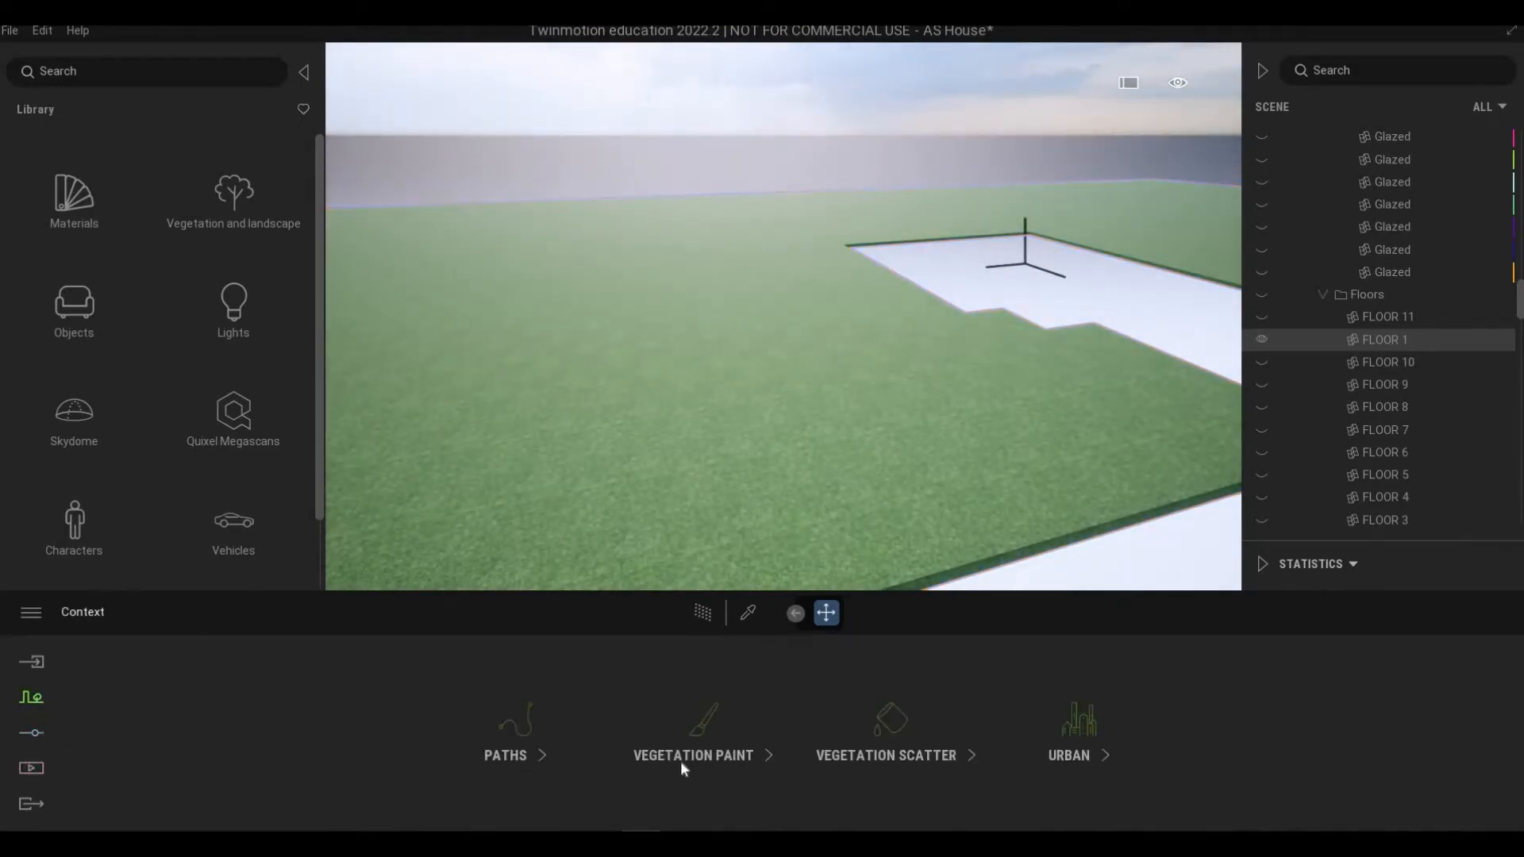
left_click(629, 752)
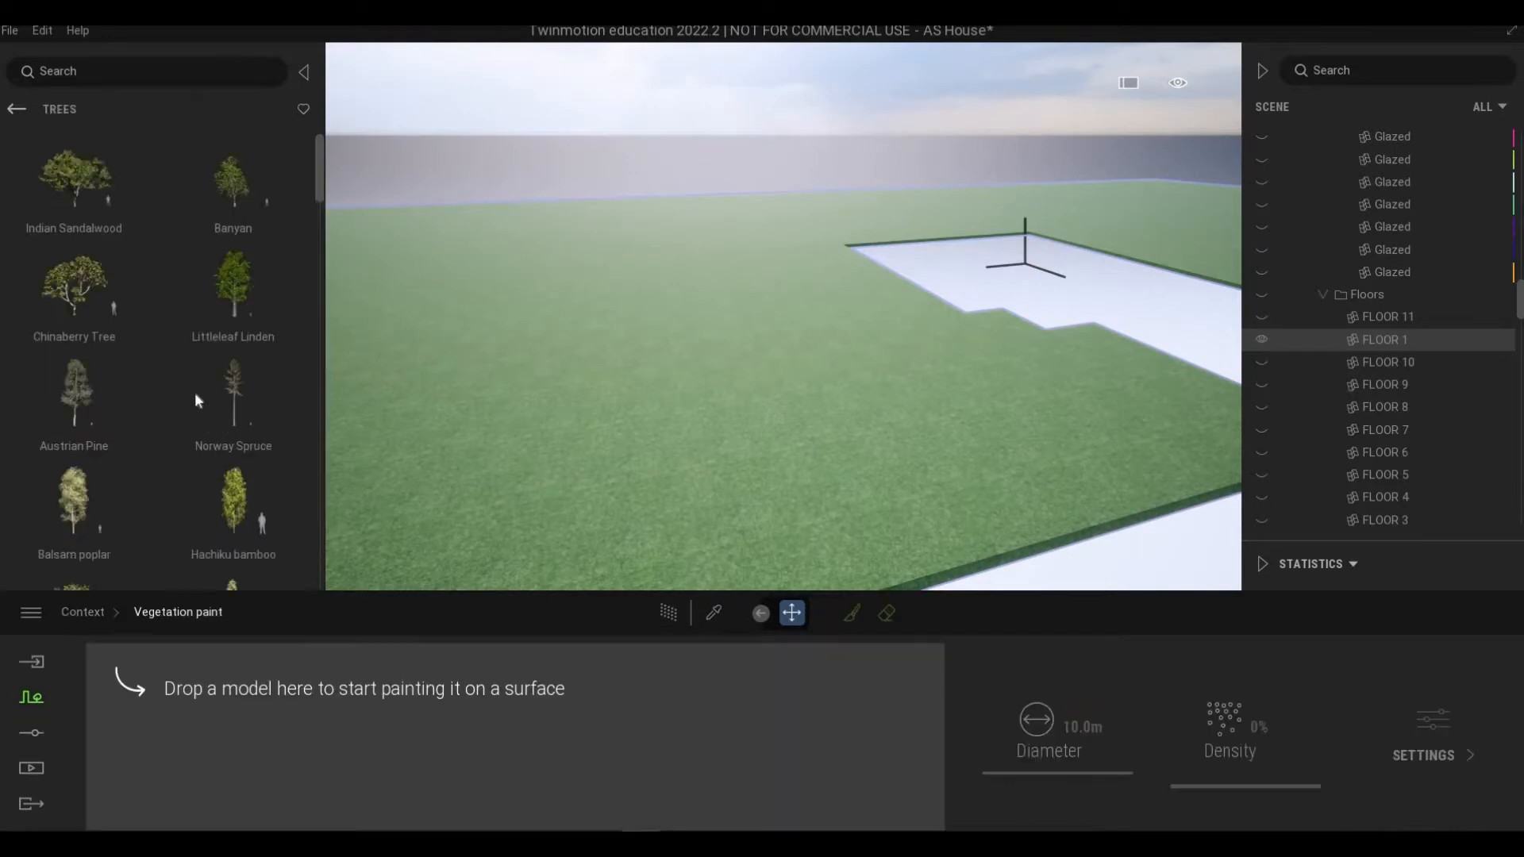
left_click(17, 111)
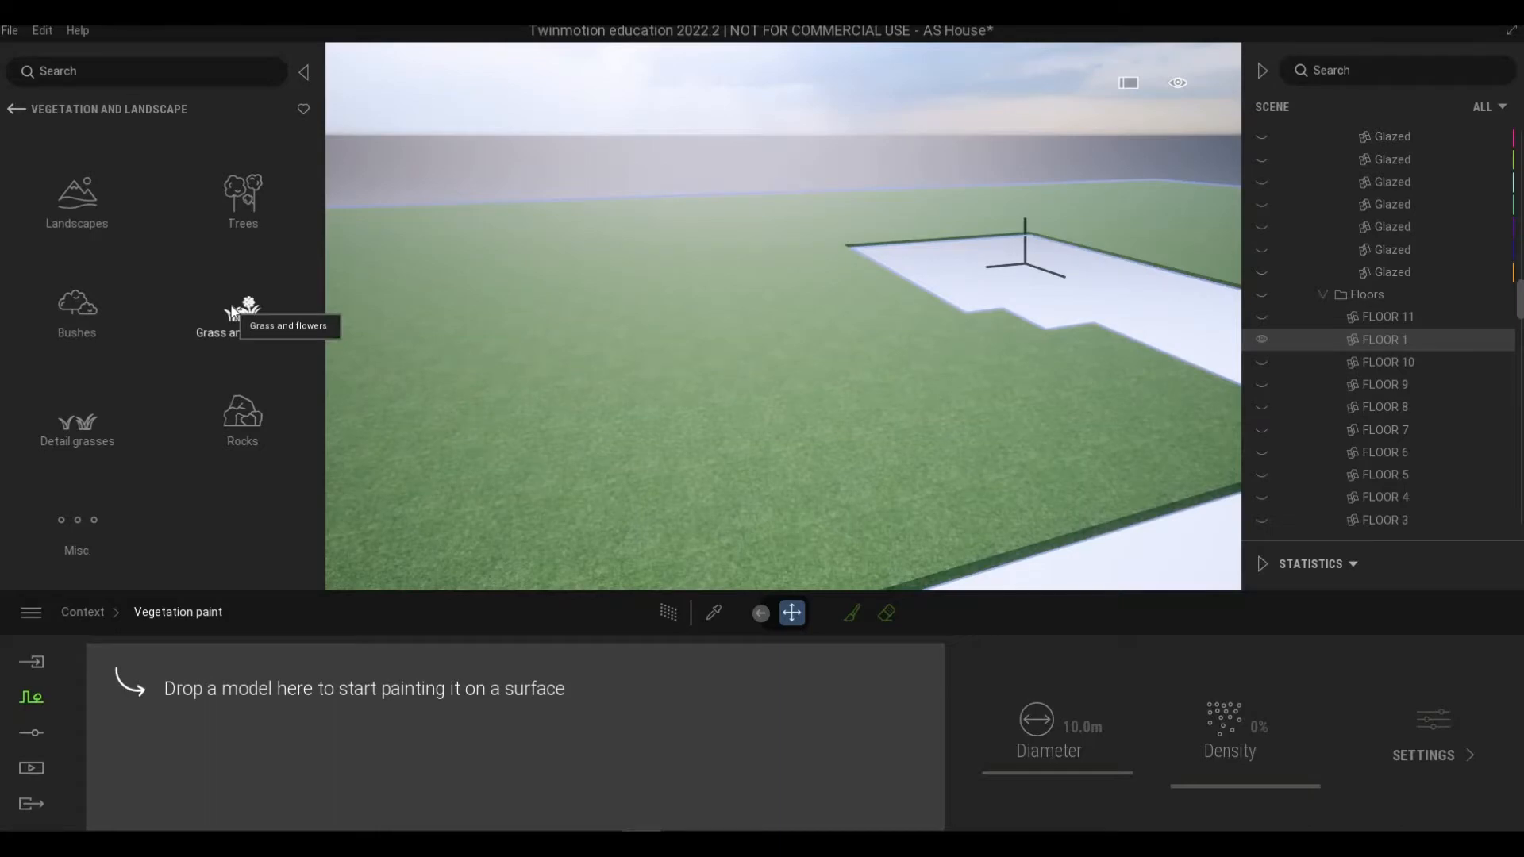
left_click(238, 309)
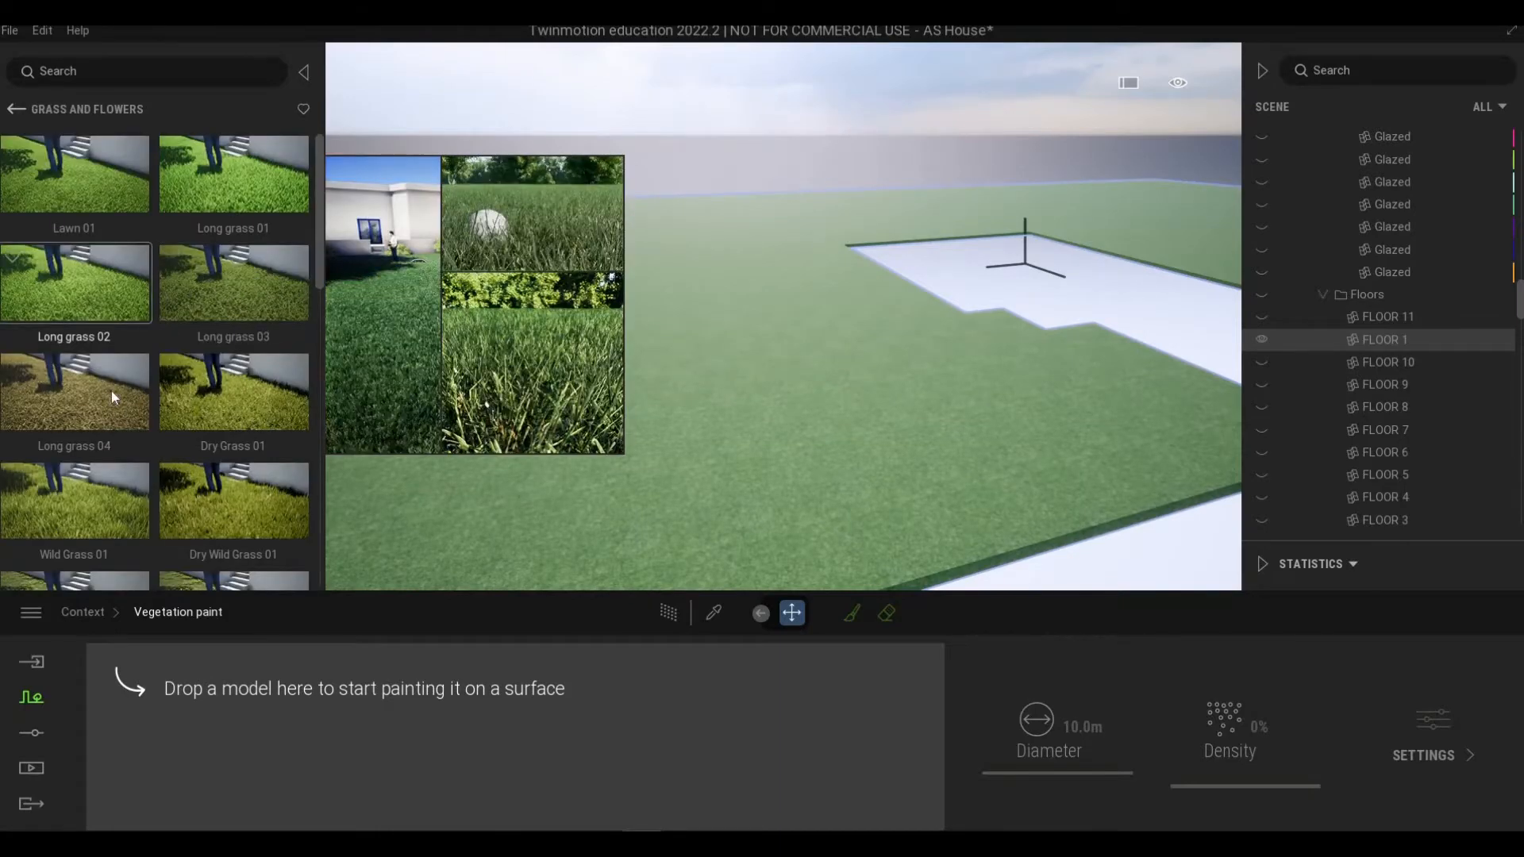
mouse_move(103, 391)
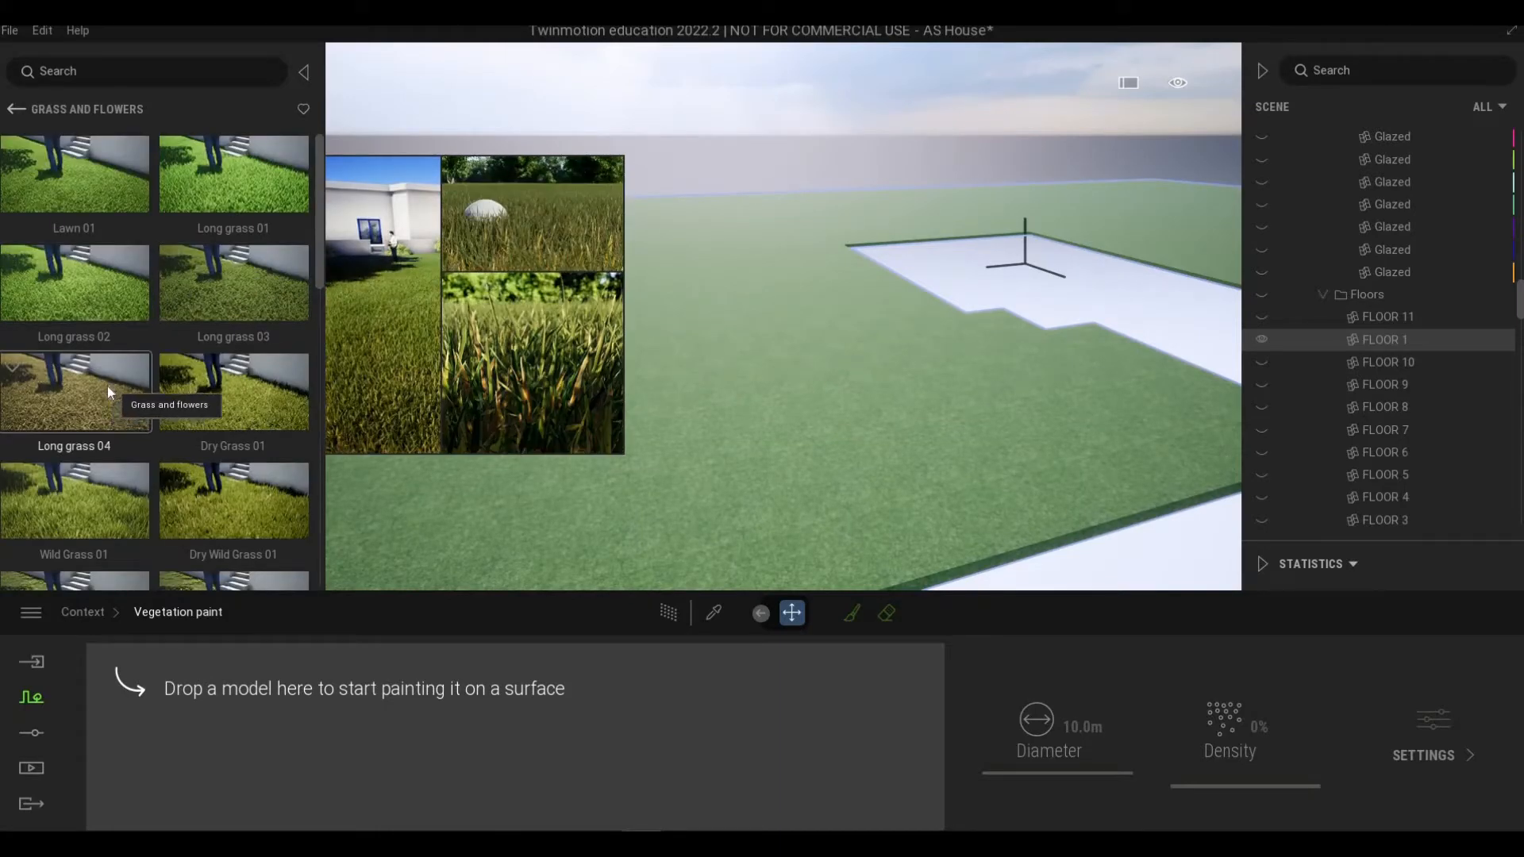
mouse_move(194, 284)
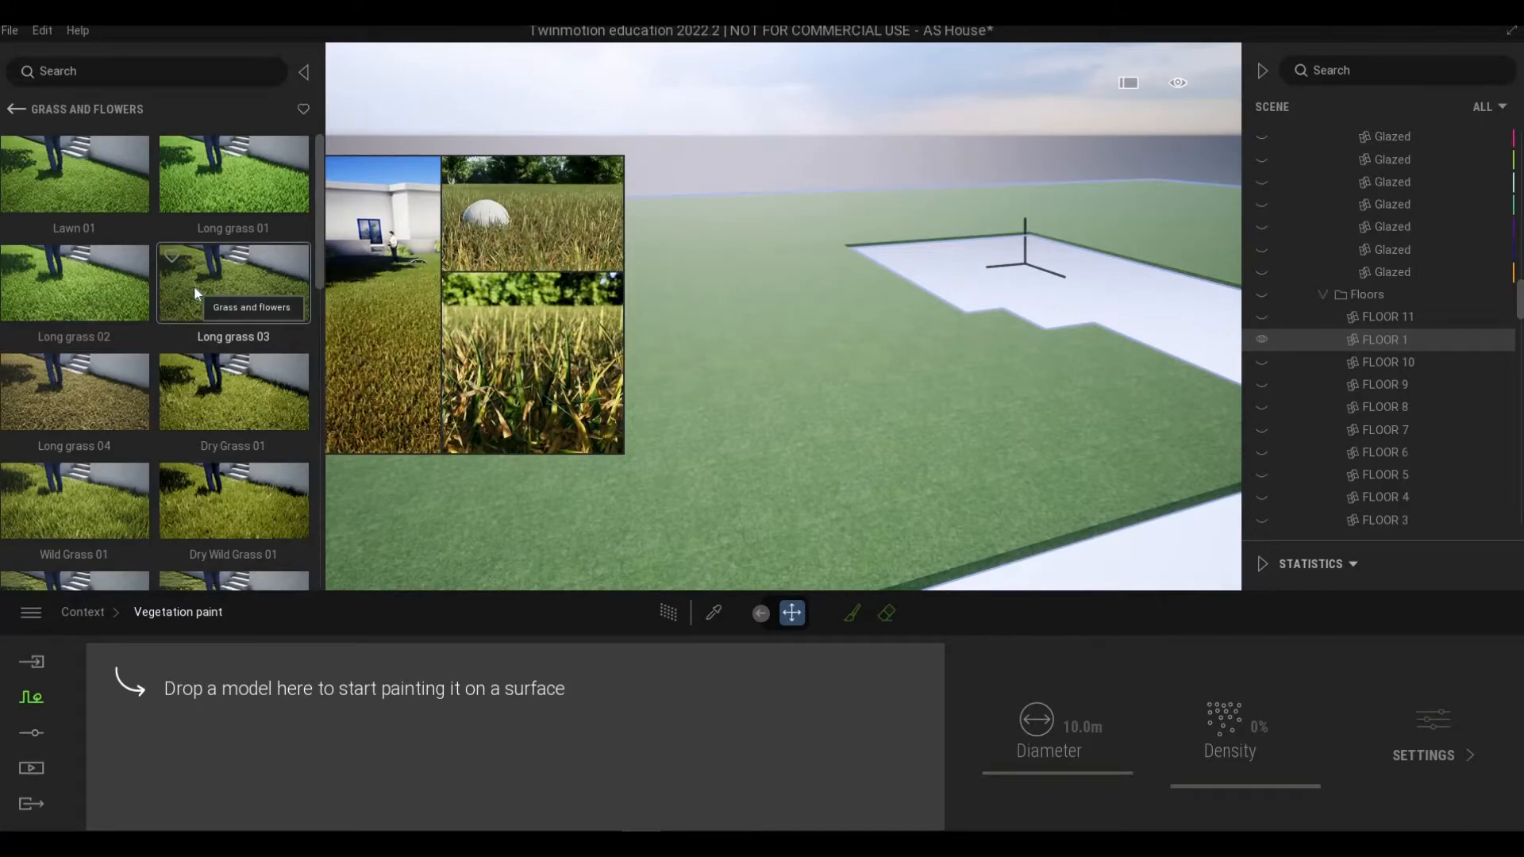
mouse_move(92, 407)
left_mouse_down()
mouse_move(204, 447)
mouse_move(429, 702)
mouse_move(416, 747)
mouse_move(449, 746)
left_mouse_up()
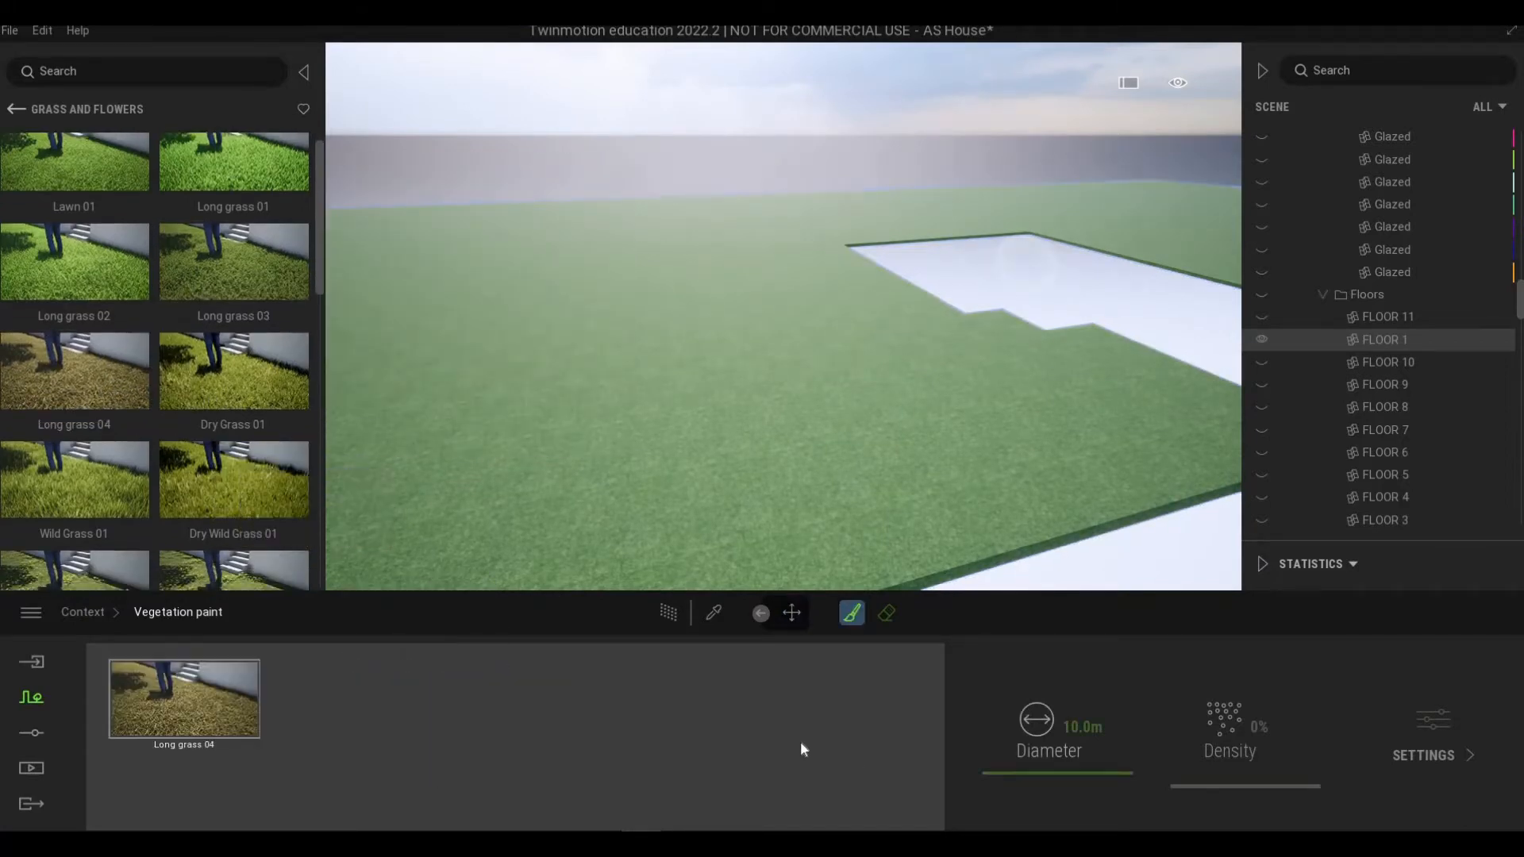
Step: Set the vegetation paint density to 100% and activate the paint brush
left_click(227, 703)
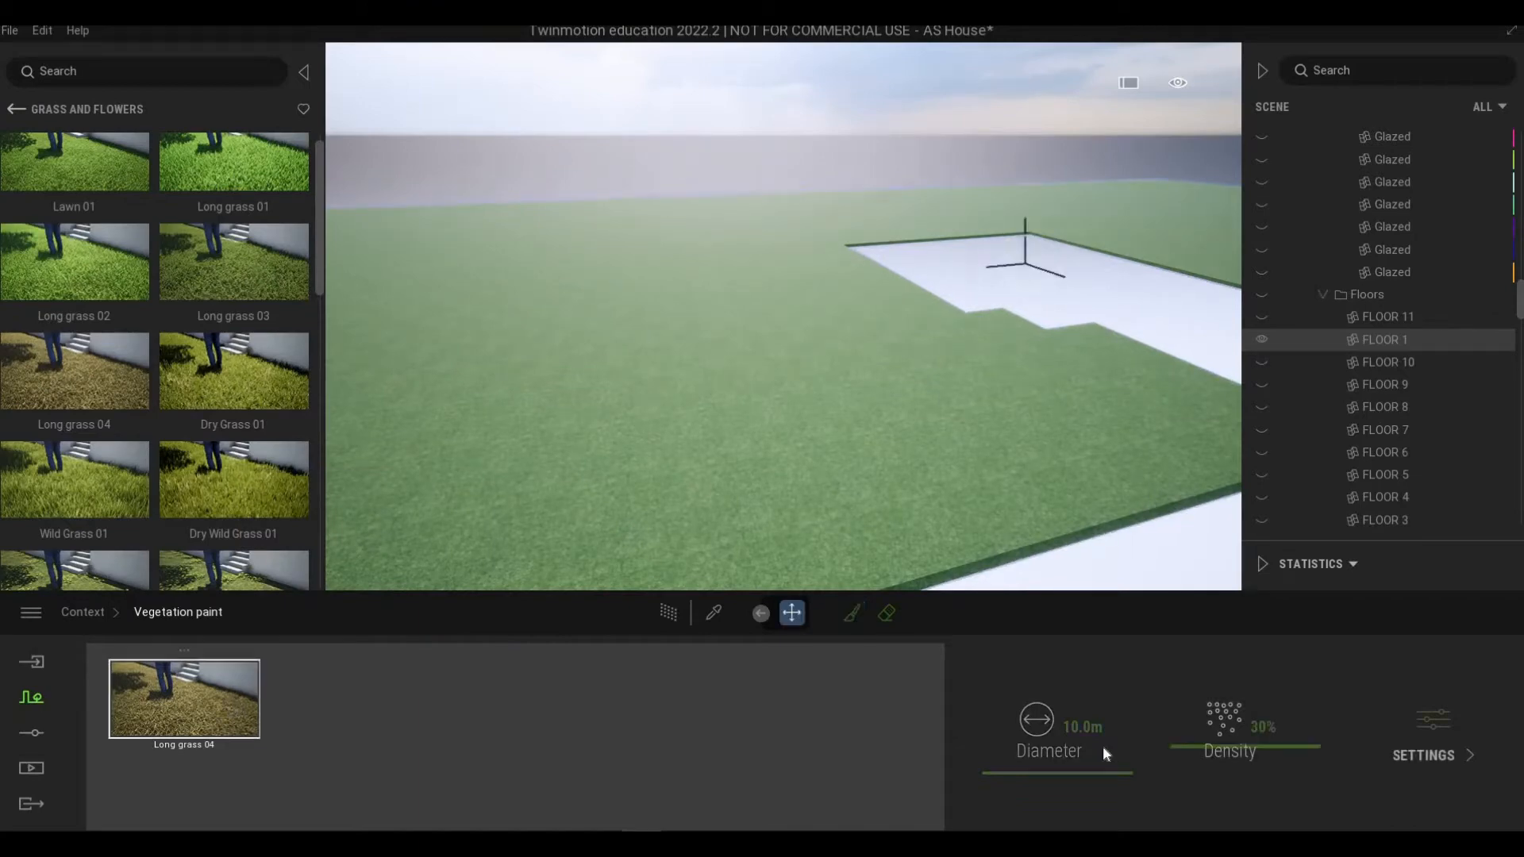
left_click_drag(1203, 748, 1228, 629)
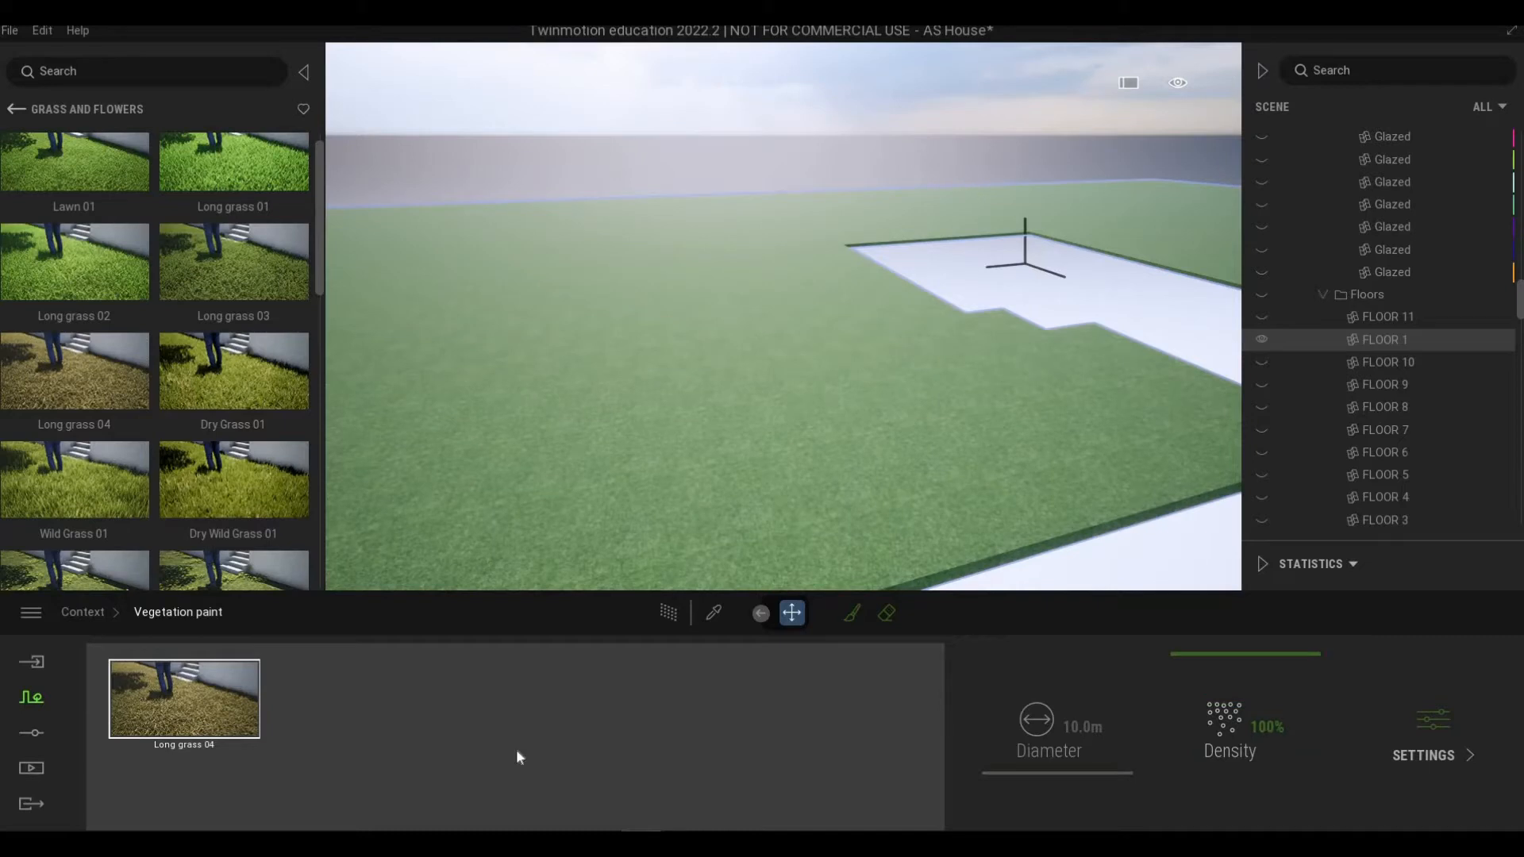
left_click(852, 616)
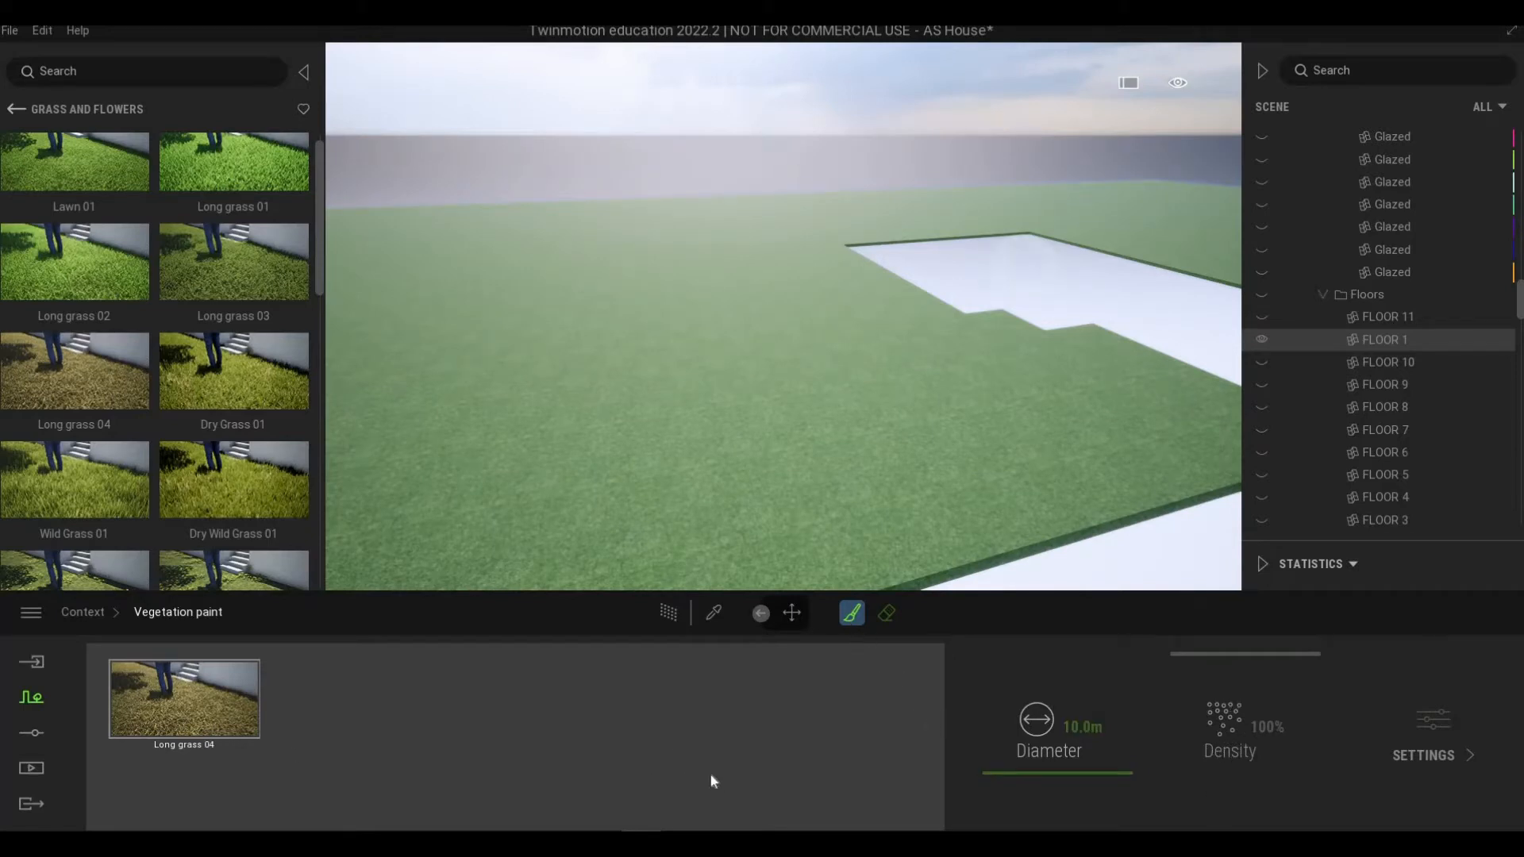
Step: Set the brush diameter to 19.6 m and paint long grass across the ground beside the paved area
scroll(784, 357, "down", 4)
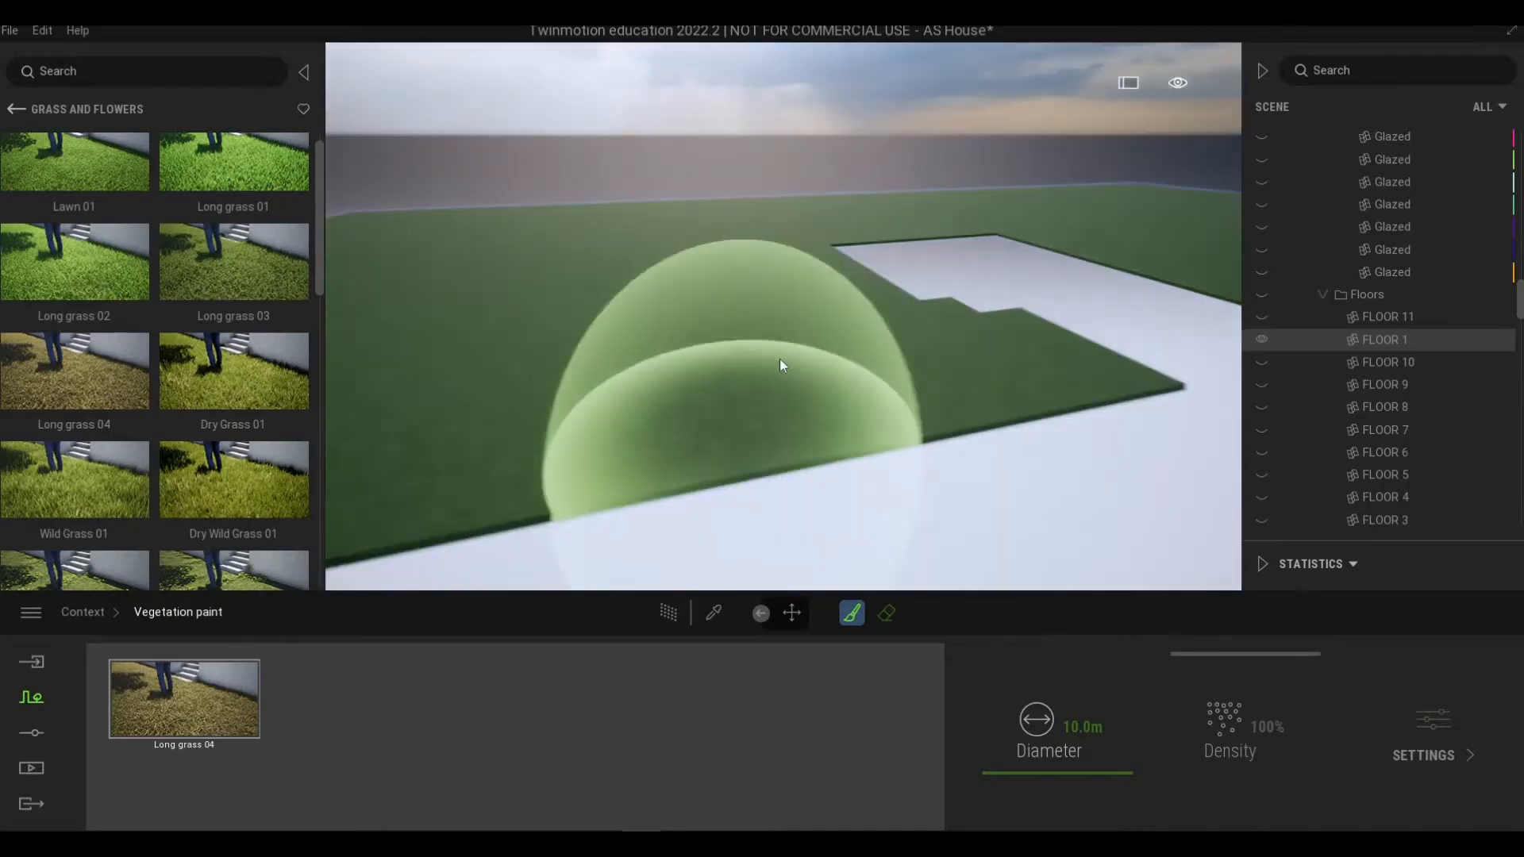
mouse_move(780, 359)
middle_mouse_down()
mouse_move(727, 438)
mouse_move(738, 500)
middle_mouse_up()
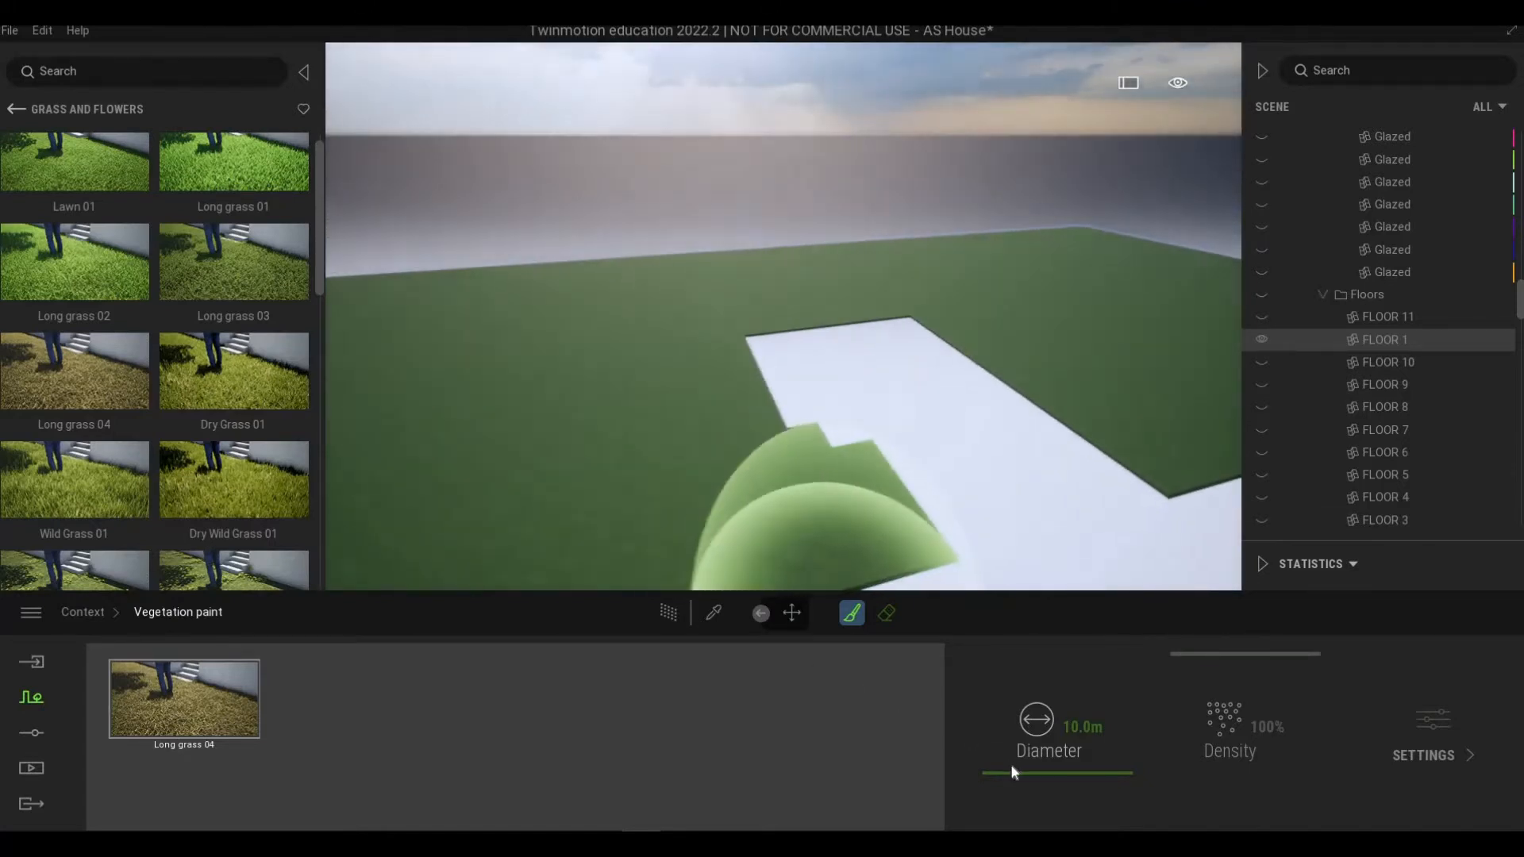
left_click(1011, 765)
scroll(777, 421, "down", 3)
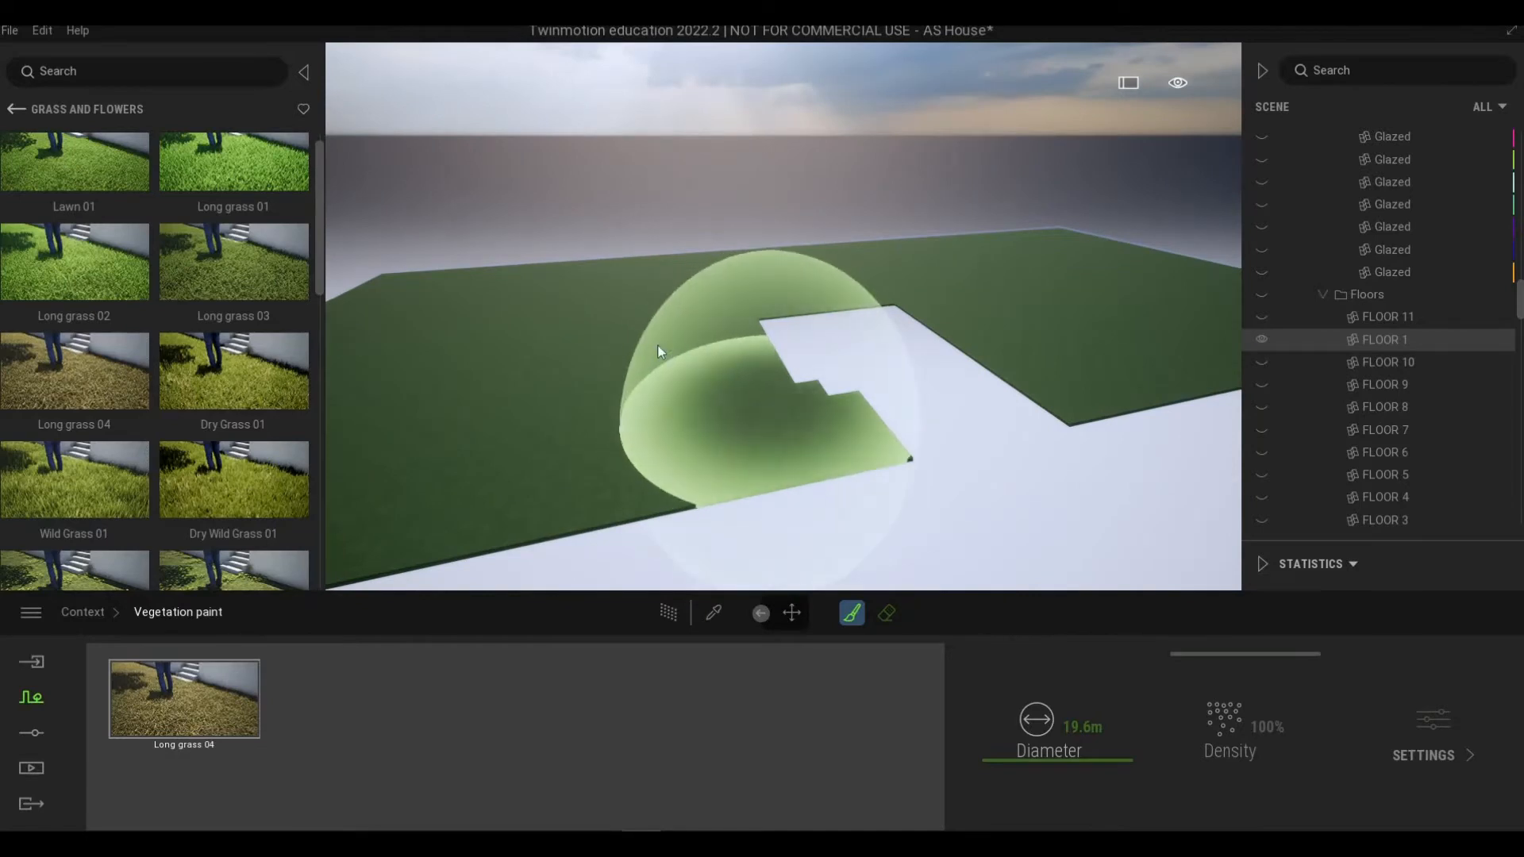
mouse_move(658, 351)
left_mouse_down()
mouse_move(711, 345)
mouse_move(711, 300)
mouse_move(810, 279)
mouse_move(891, 279)
mouse_move(1040, 361)
mouse_move(1051, 339)
mouse_move(1002, 330)
left_mouse_up()
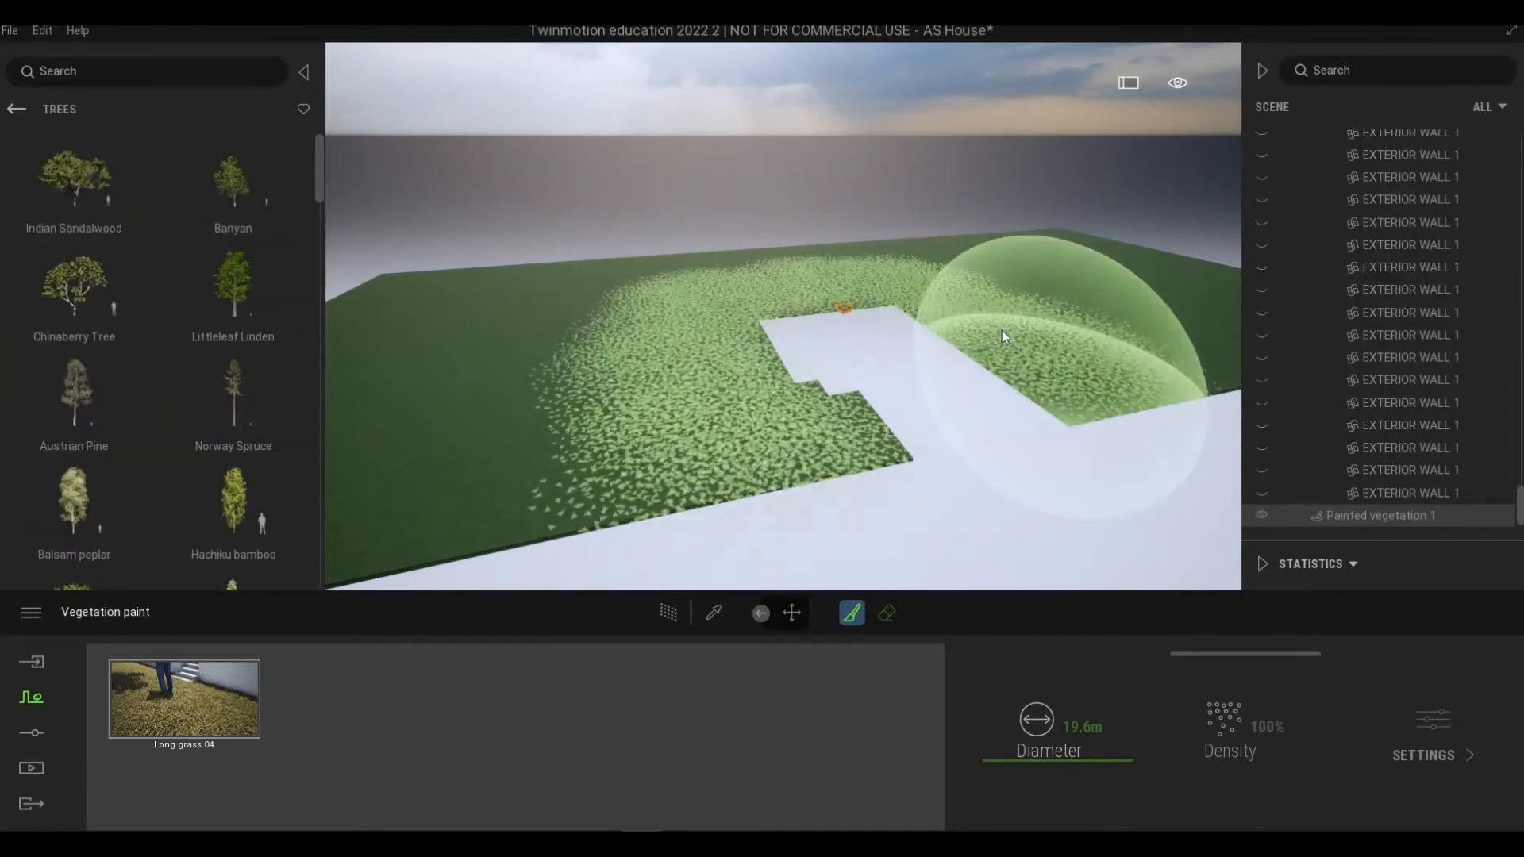
Step: Paint long grass over the remaining ground surface around the paved area
key("d")
key("w")
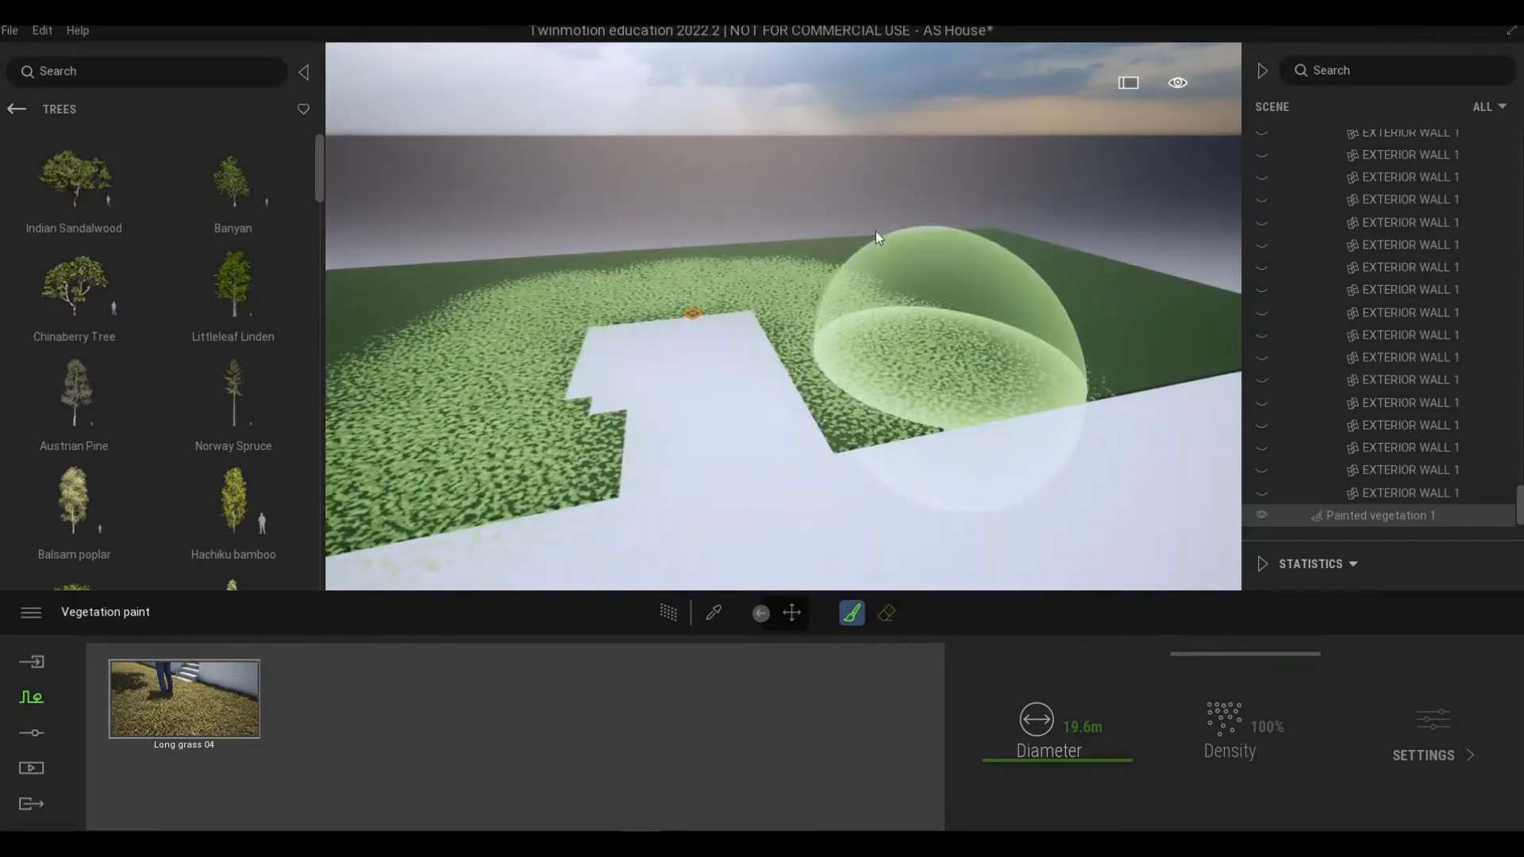
mouse_move(875, 231)
left_mouse_down()
mouse_move(975, 242)
mouse_move(1041, 301)
mouse_move(1136, 291)
left_mouse_up()
key("d")
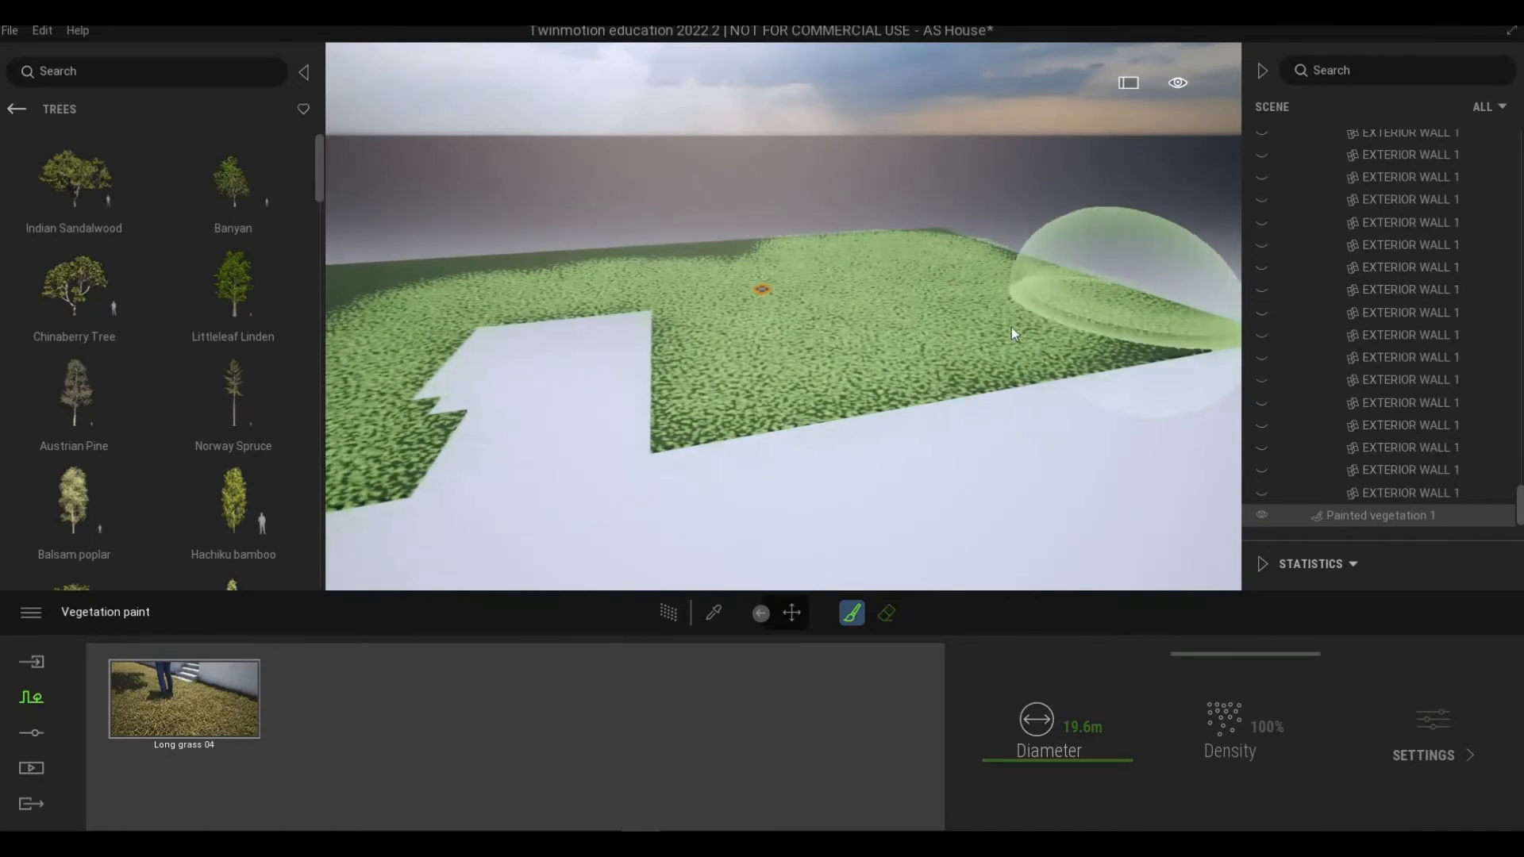
key("a")
key("s")
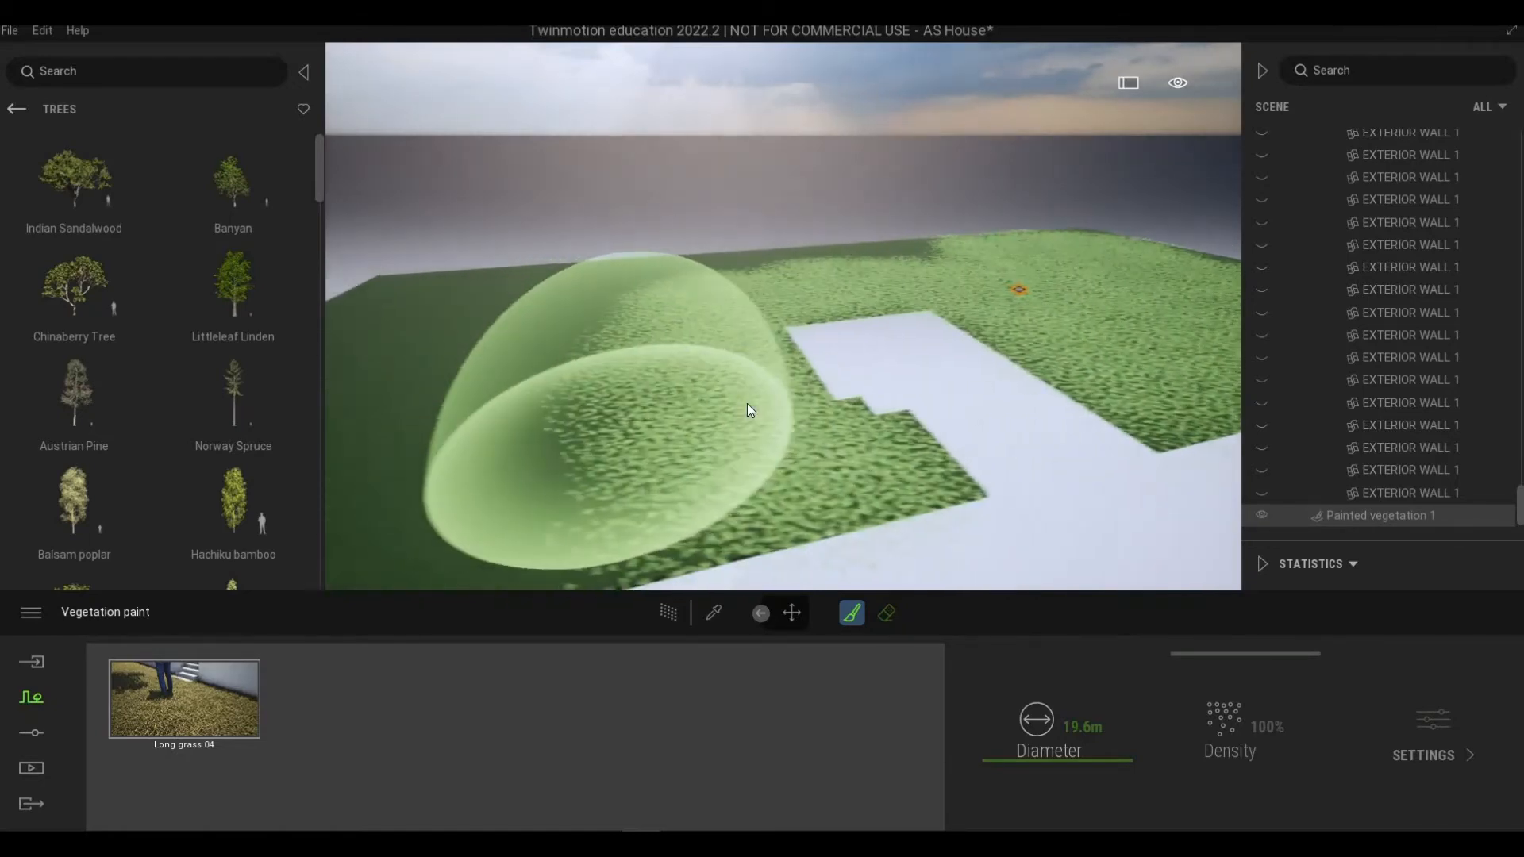
mouse_move(746, 404)
left_mouse_down()
mouse_move(483, 427)
mouse_move(421, 415)
mouse_move(650, 316)
mouse_move(531, 286)
mouse_move(512, 265)
mouse_move(697, 280)
mouse_move(955, 241)
mouse_move(579, 270)
mouse_move(450, 313)
left_mouse_up()
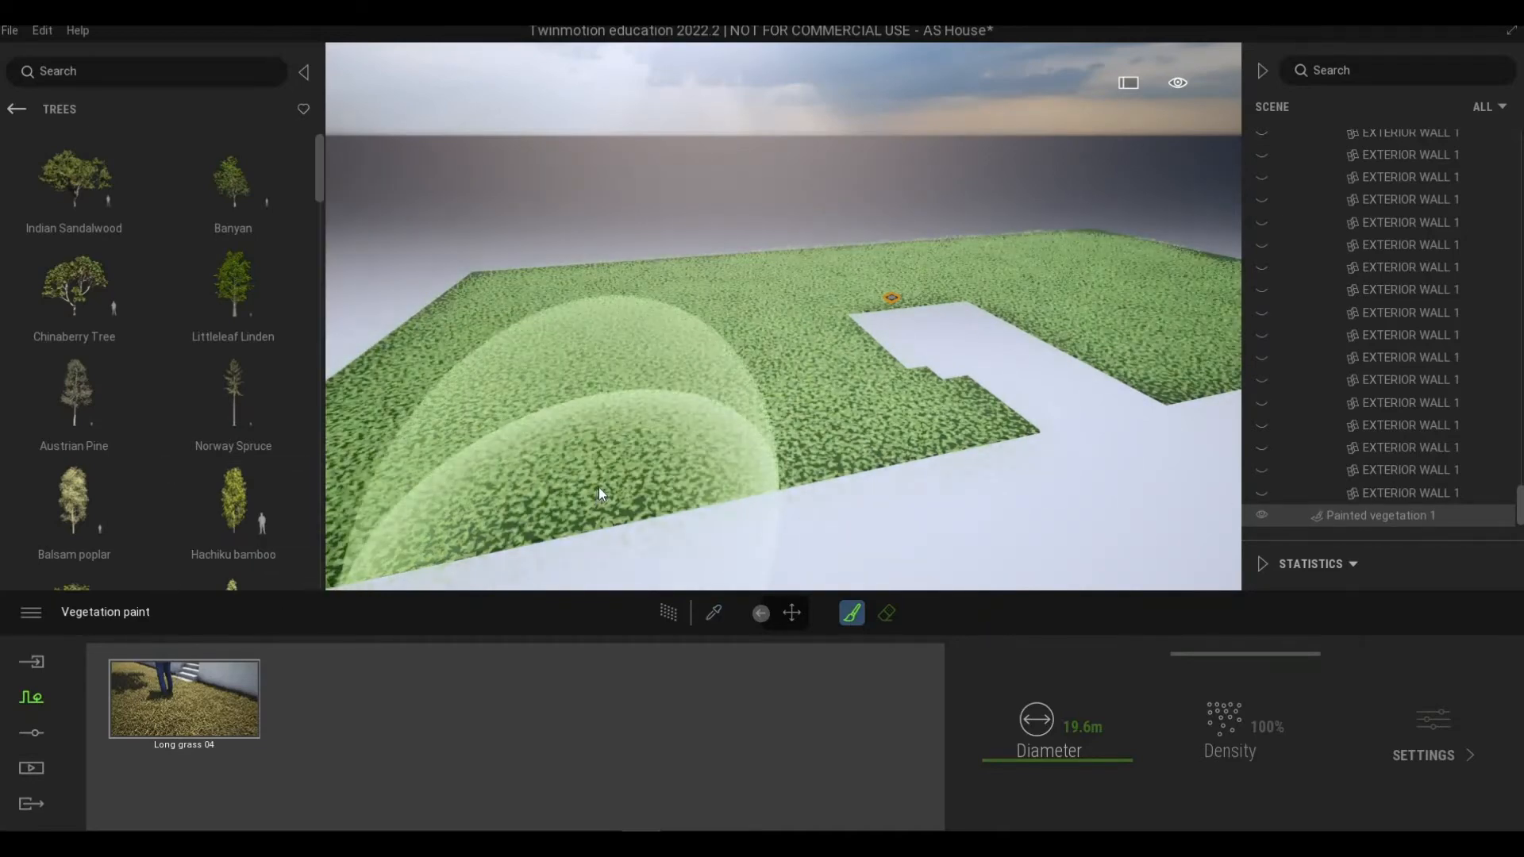
Step: Leave vegetation painting and turn off isolation of the FLOOR 1 ground object to show the whole house
key("Escape")
scroll(769, 503, "up", 5)
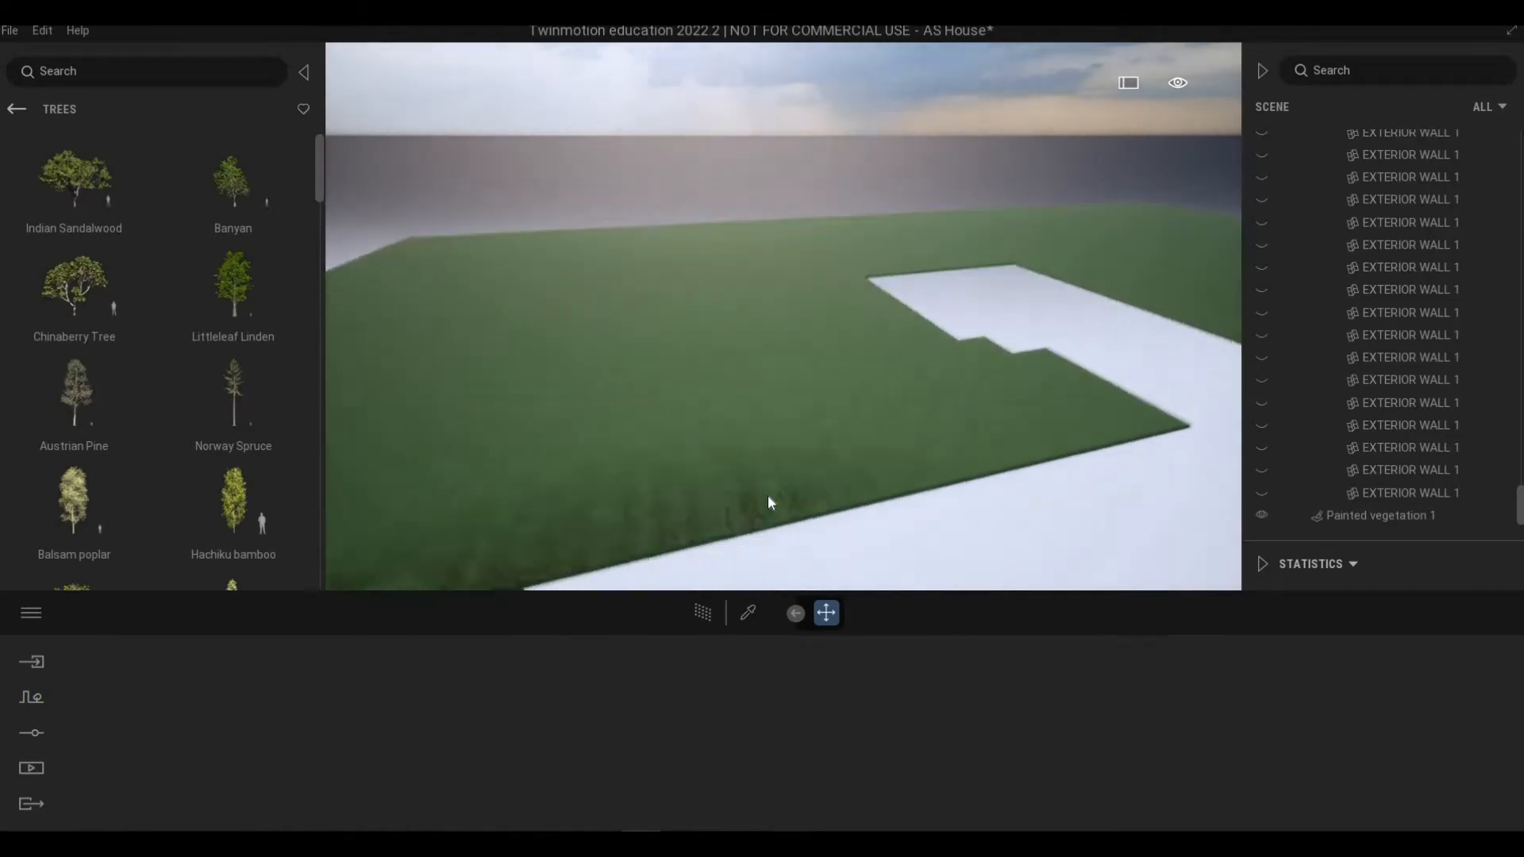
scroll(784, 317, "up", 5)
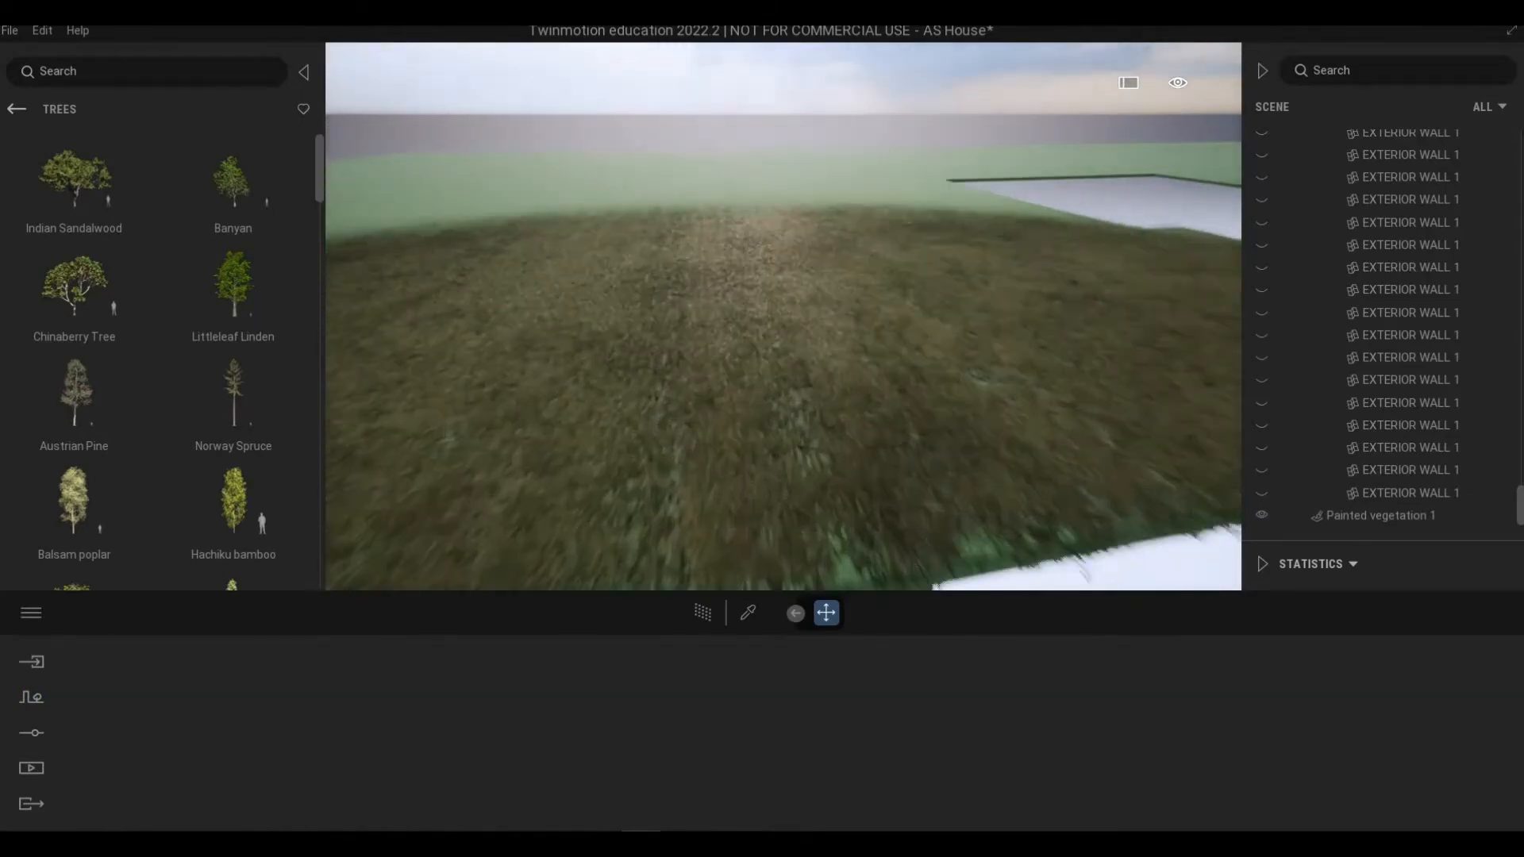
scroll(784, 442, "down", 5)
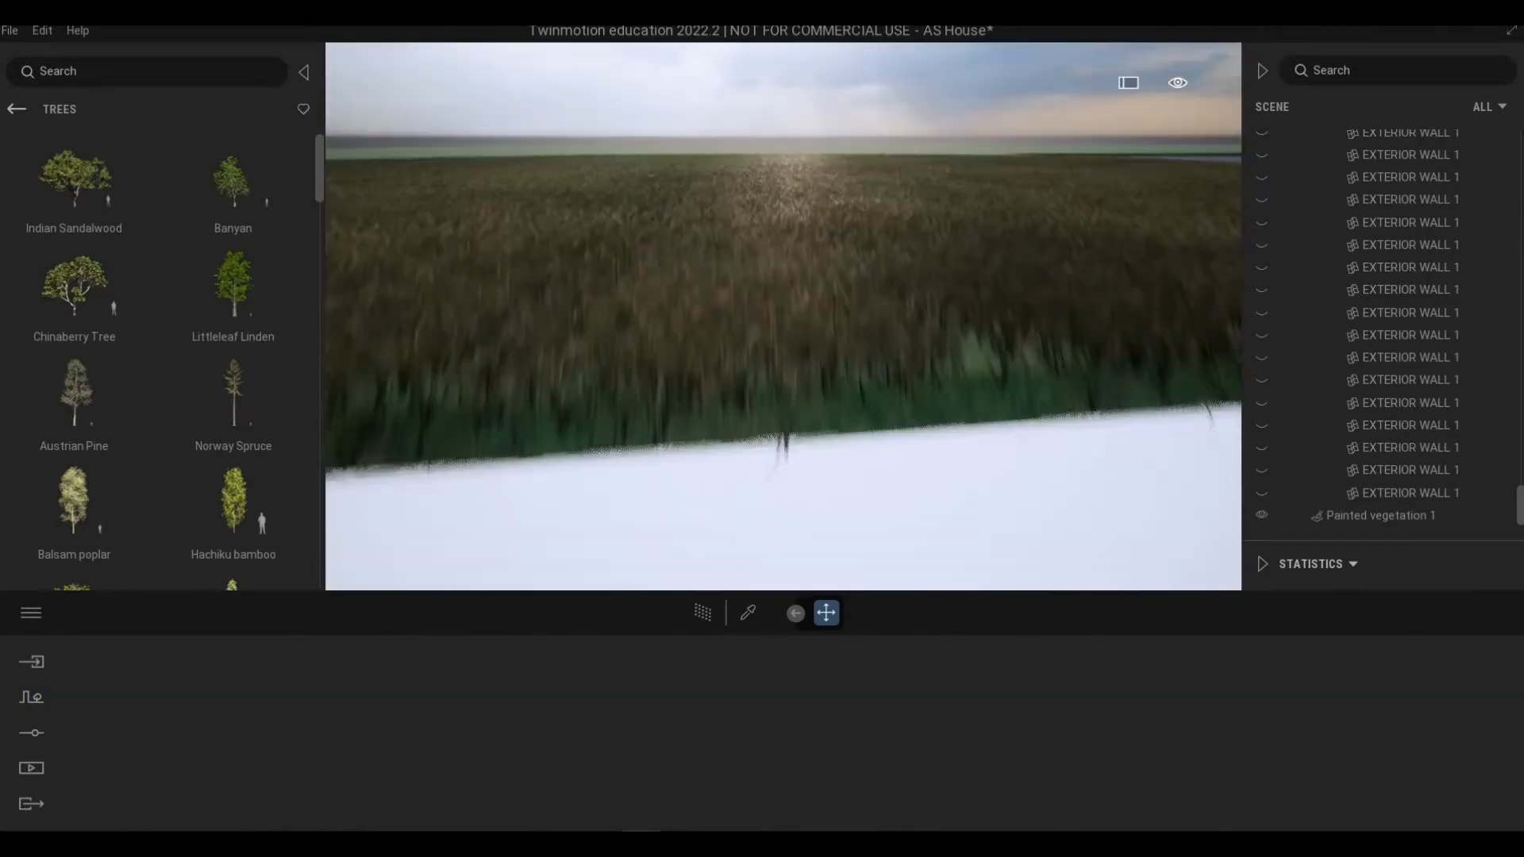
middle_click_drag(784, 442, 747, 332, "shift")
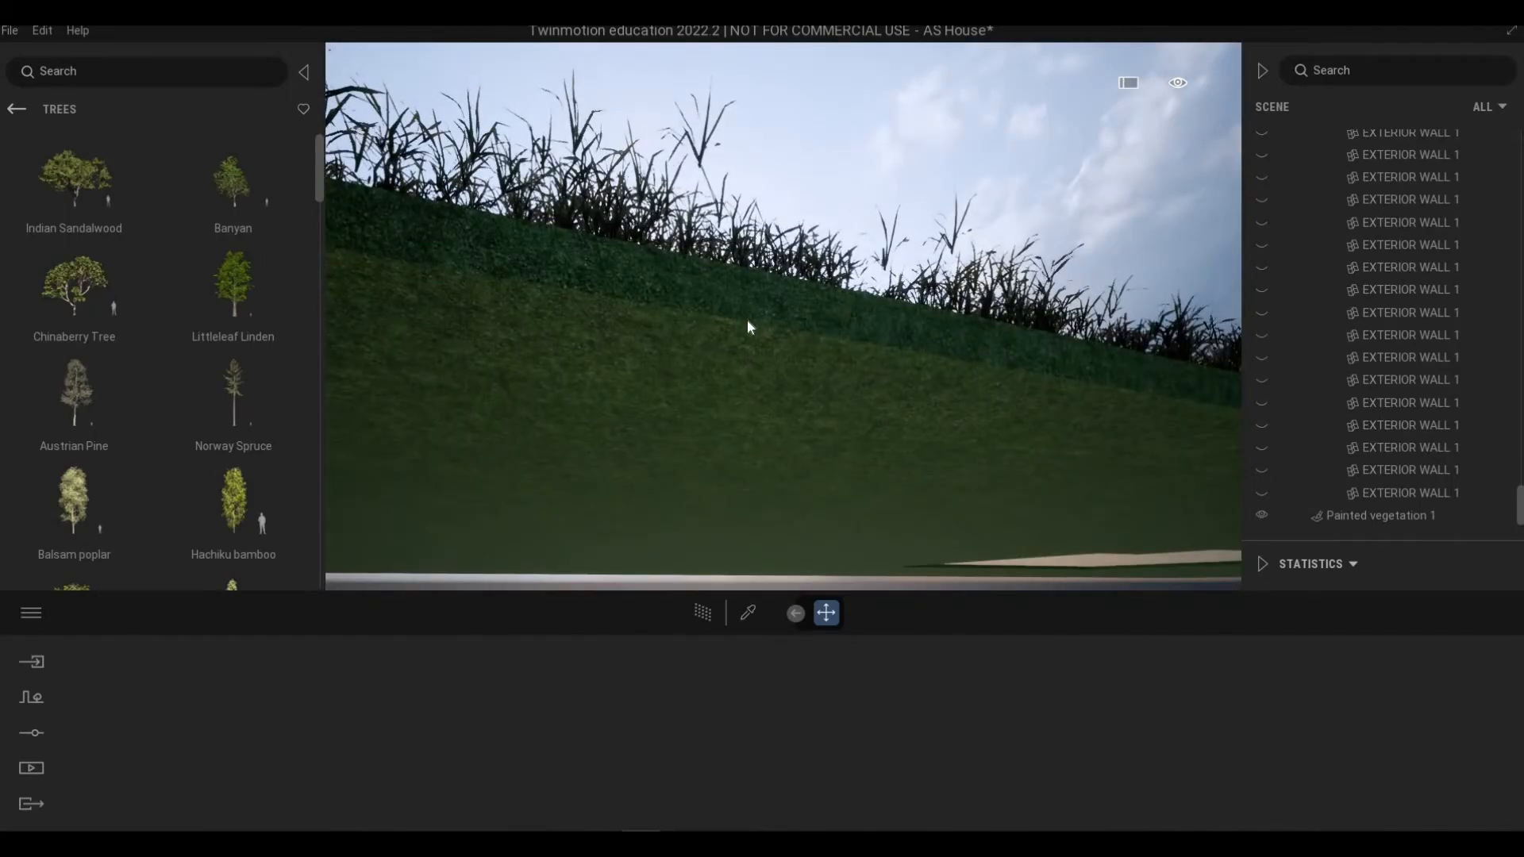
left_click(743, 359)
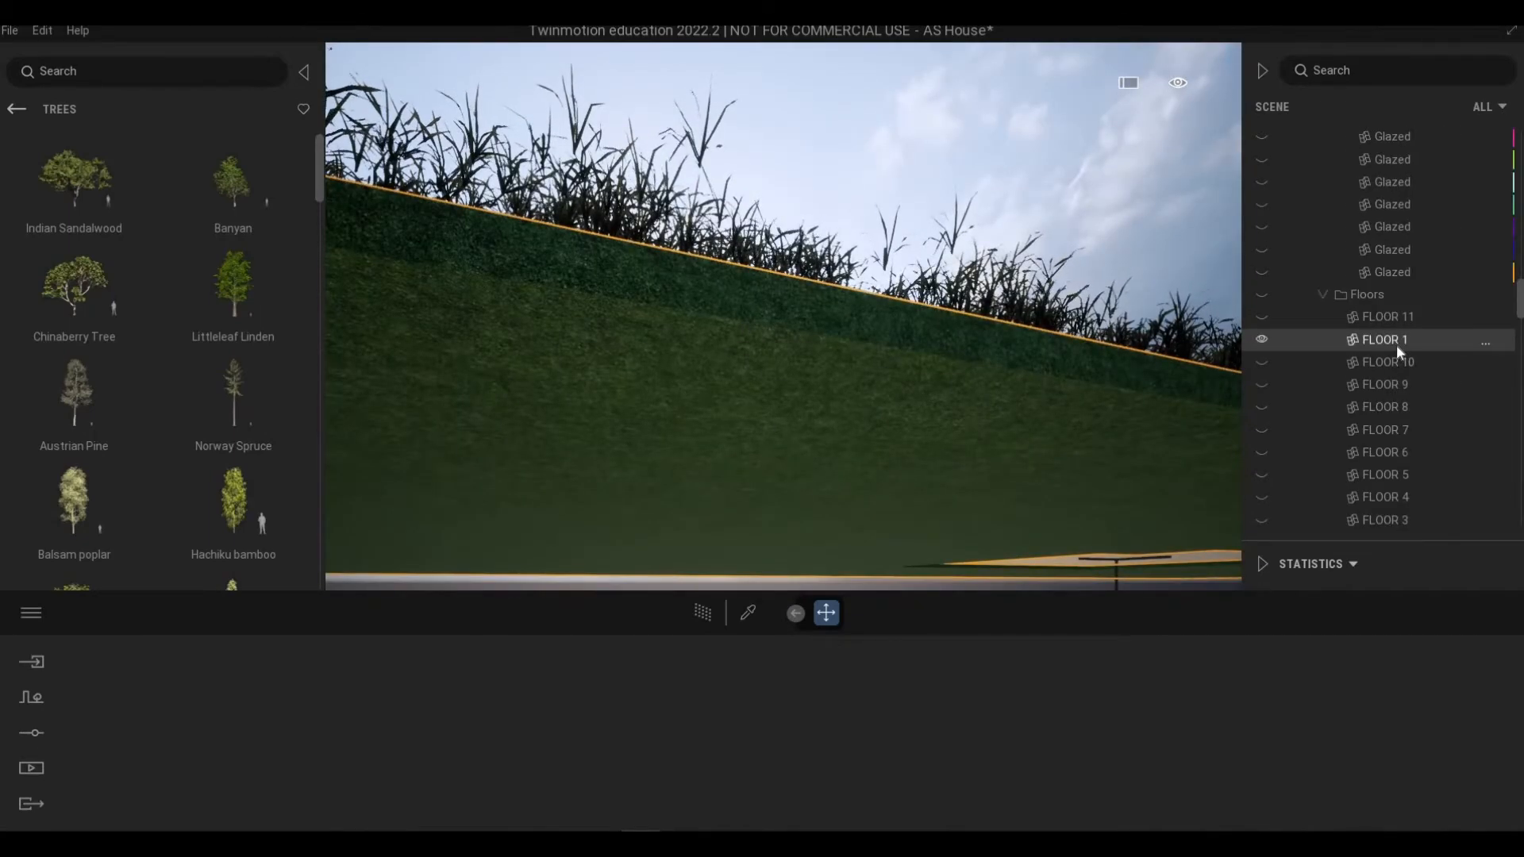
right_click(1397, 346)
left_click(1375, 615)
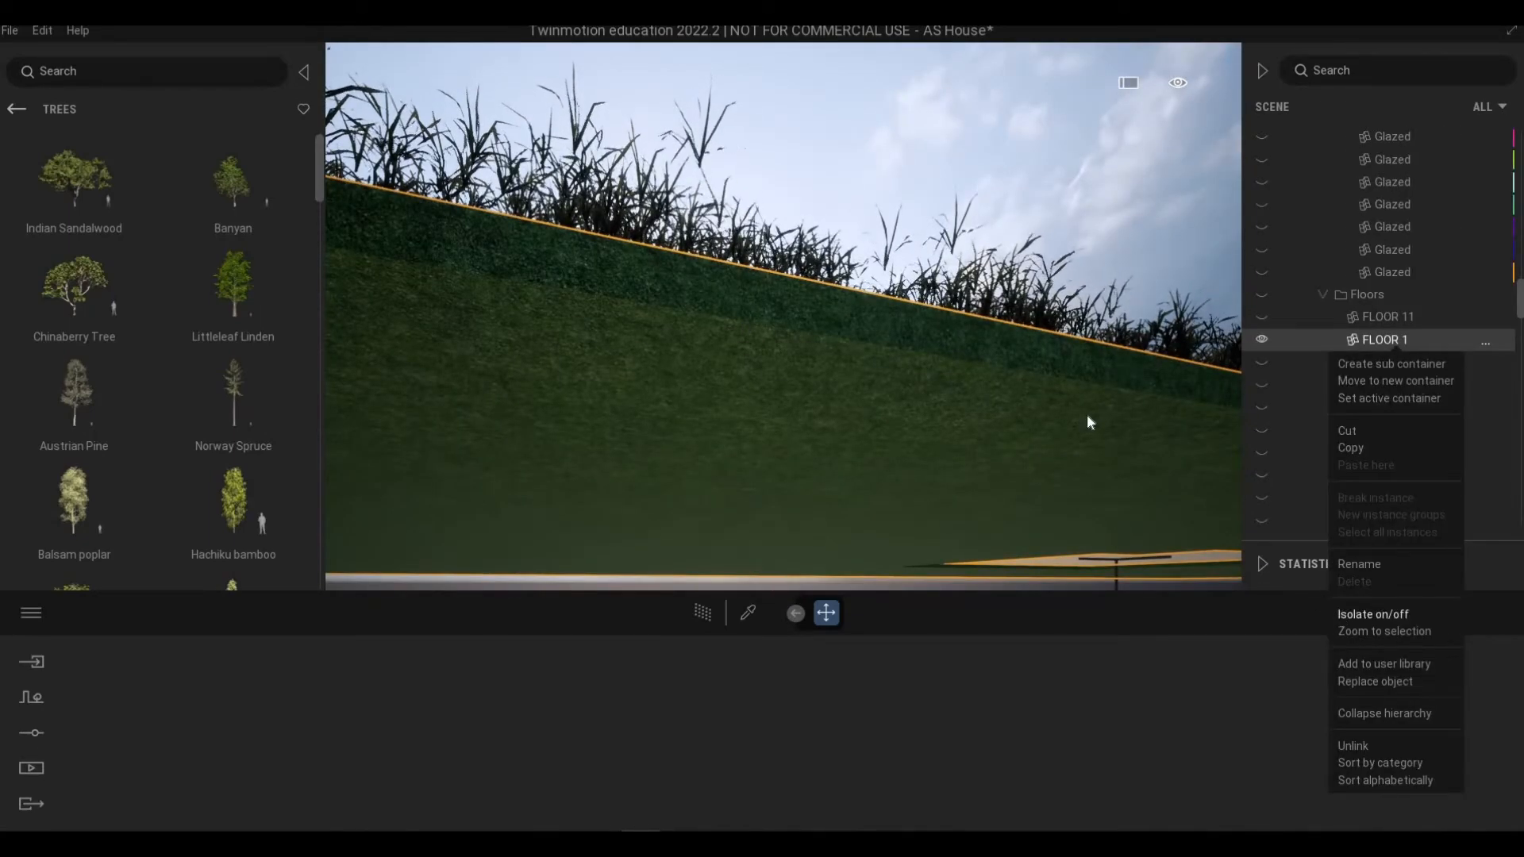
Step: Apply the Grassy ground material from the Ground Nature materials library to the ground surface
middle_click_drag(1052, 190, 932, 351, "shift")
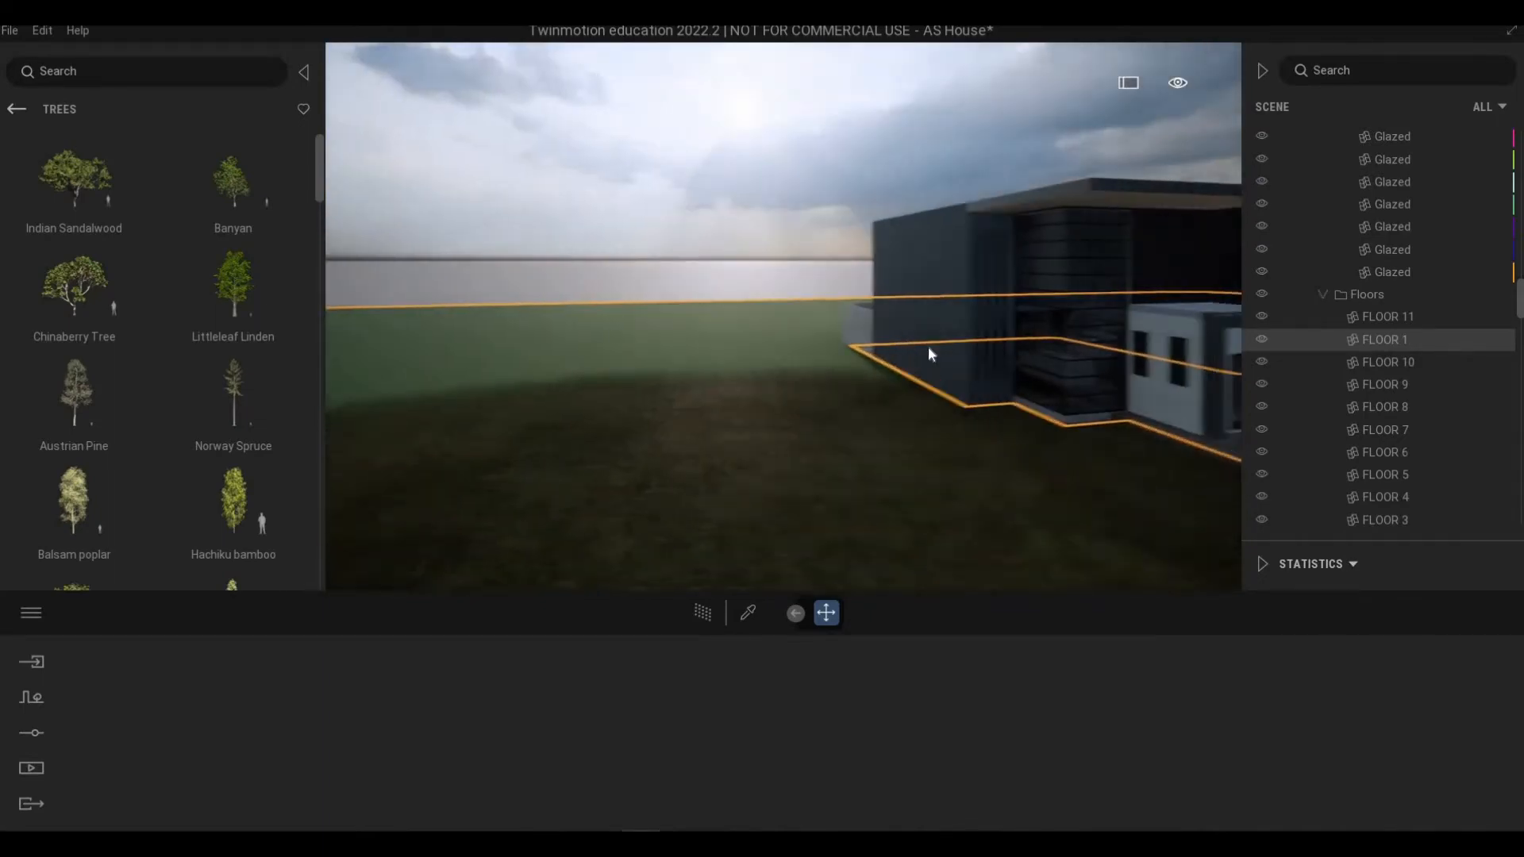
key("Left")
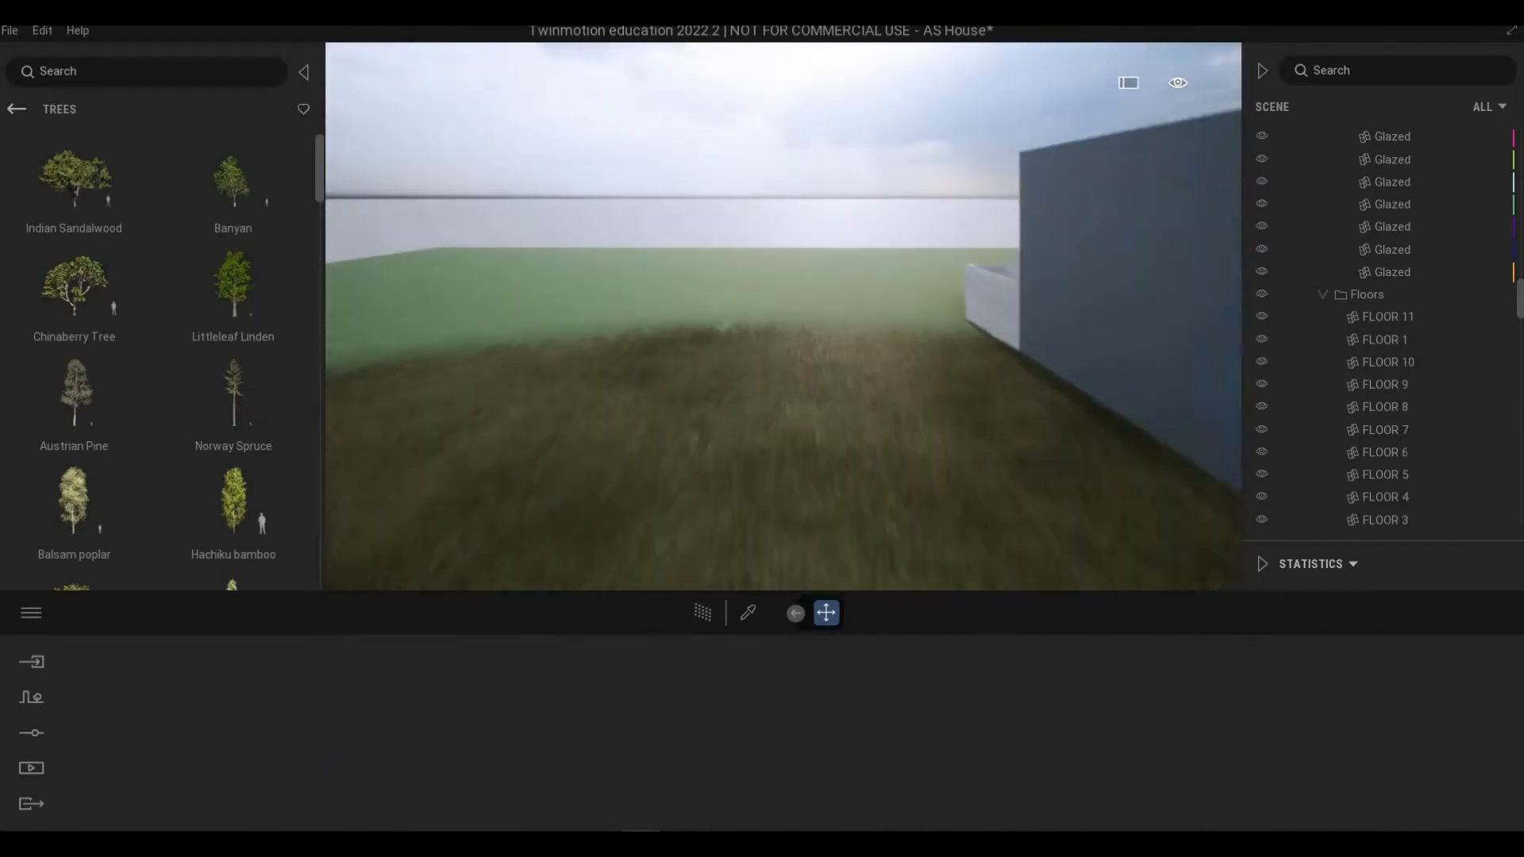
key("Up")
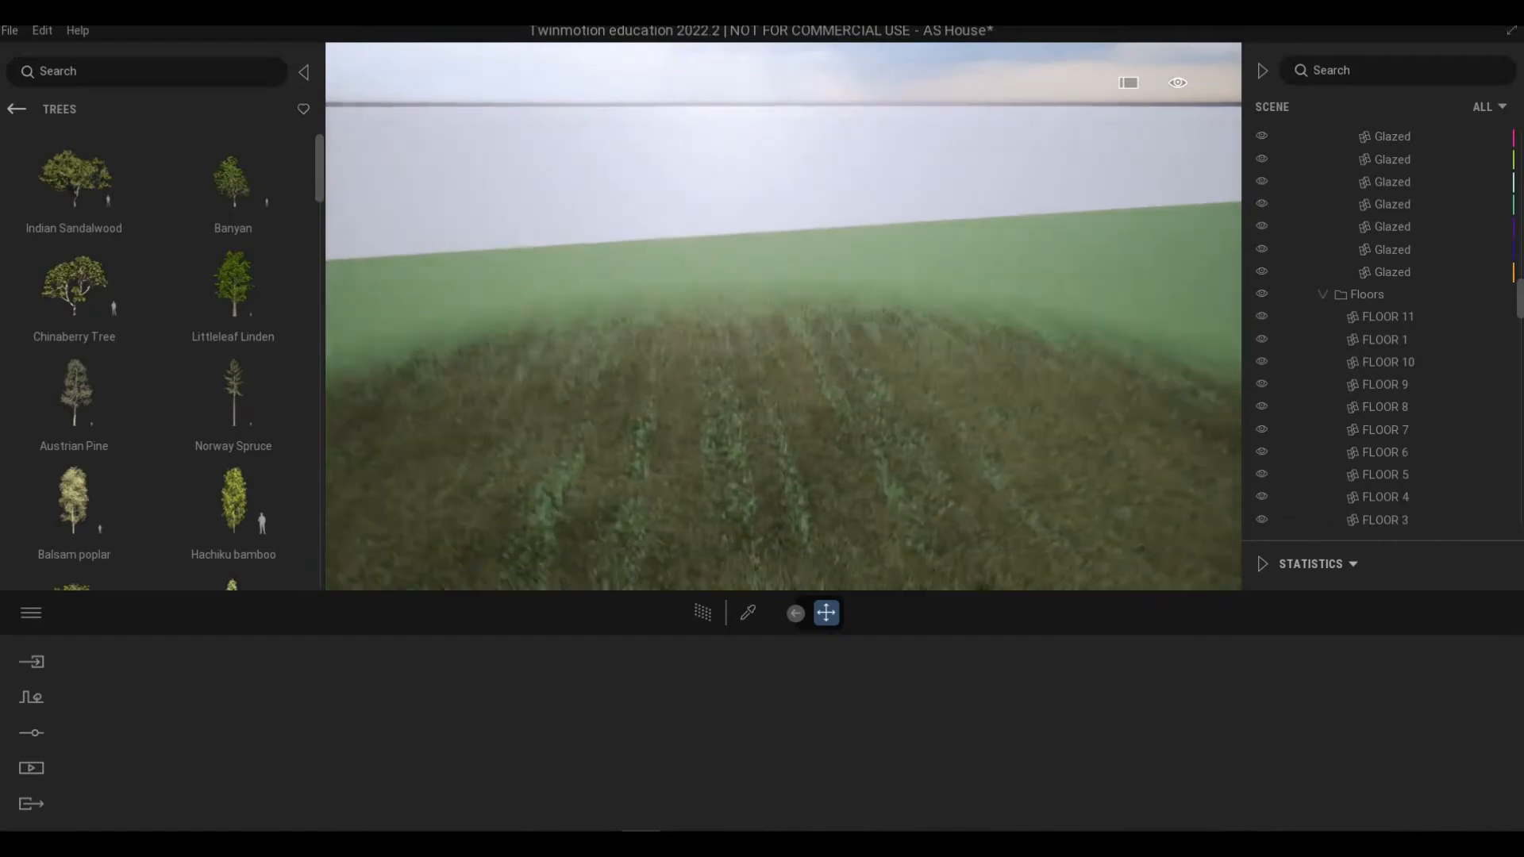
key("Down")
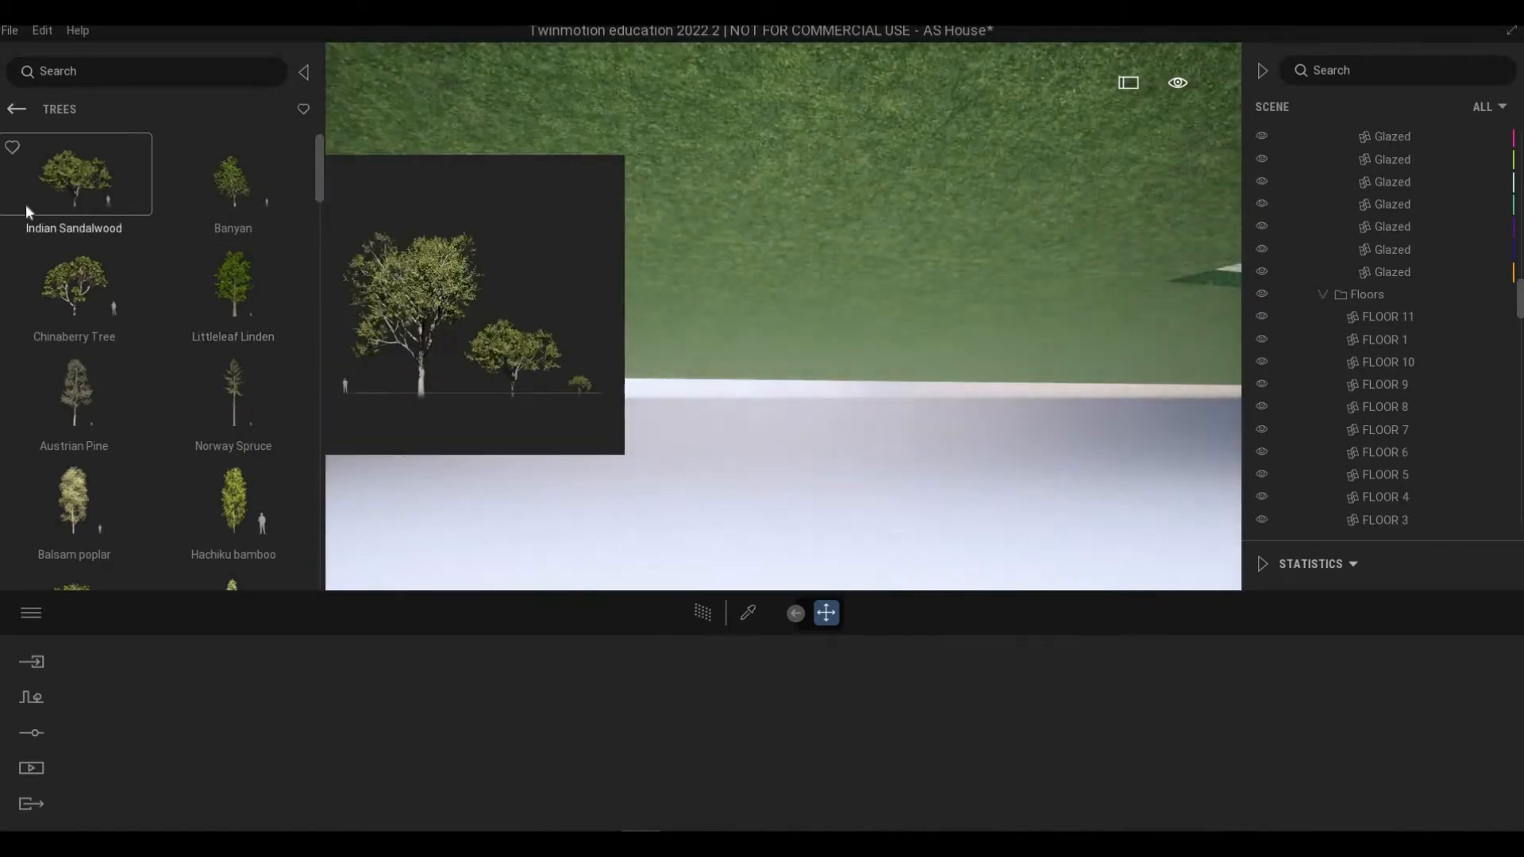
left_click(17, 111)
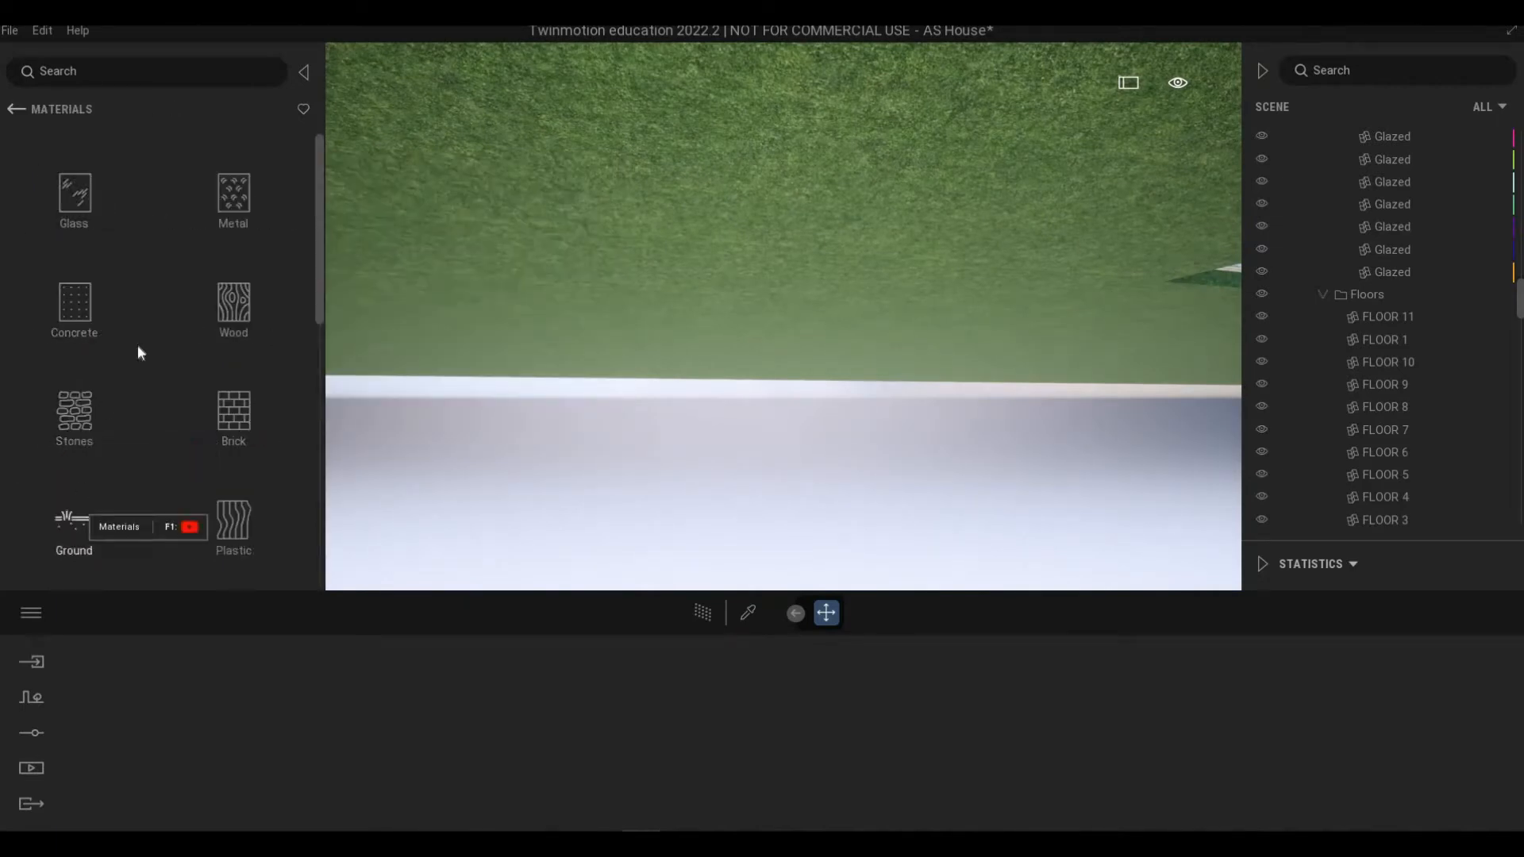
left_click(222, 207)
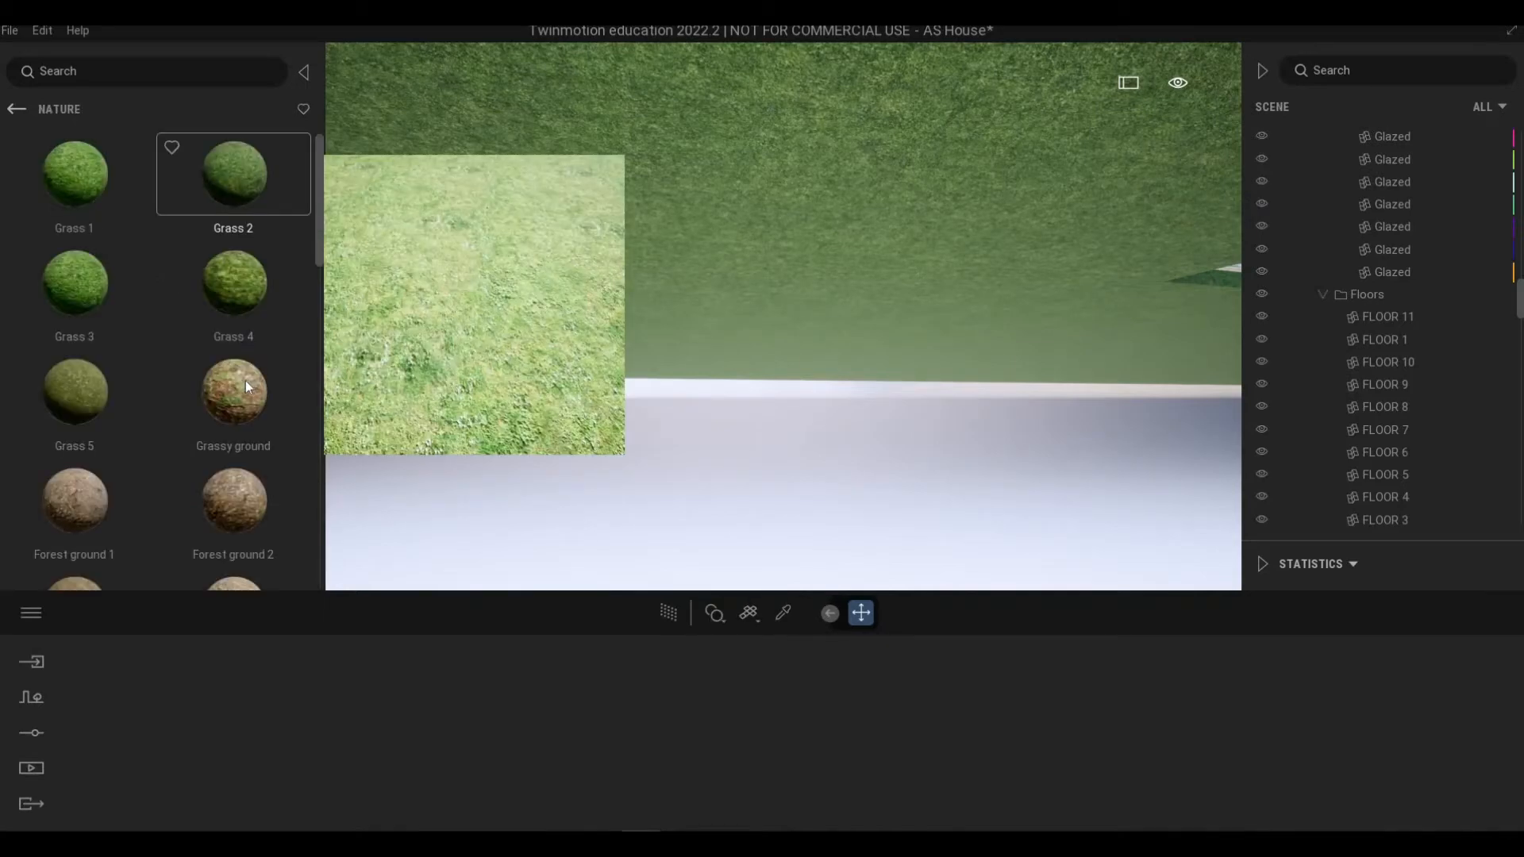
left_click_drag(245, 380, 668, 232)
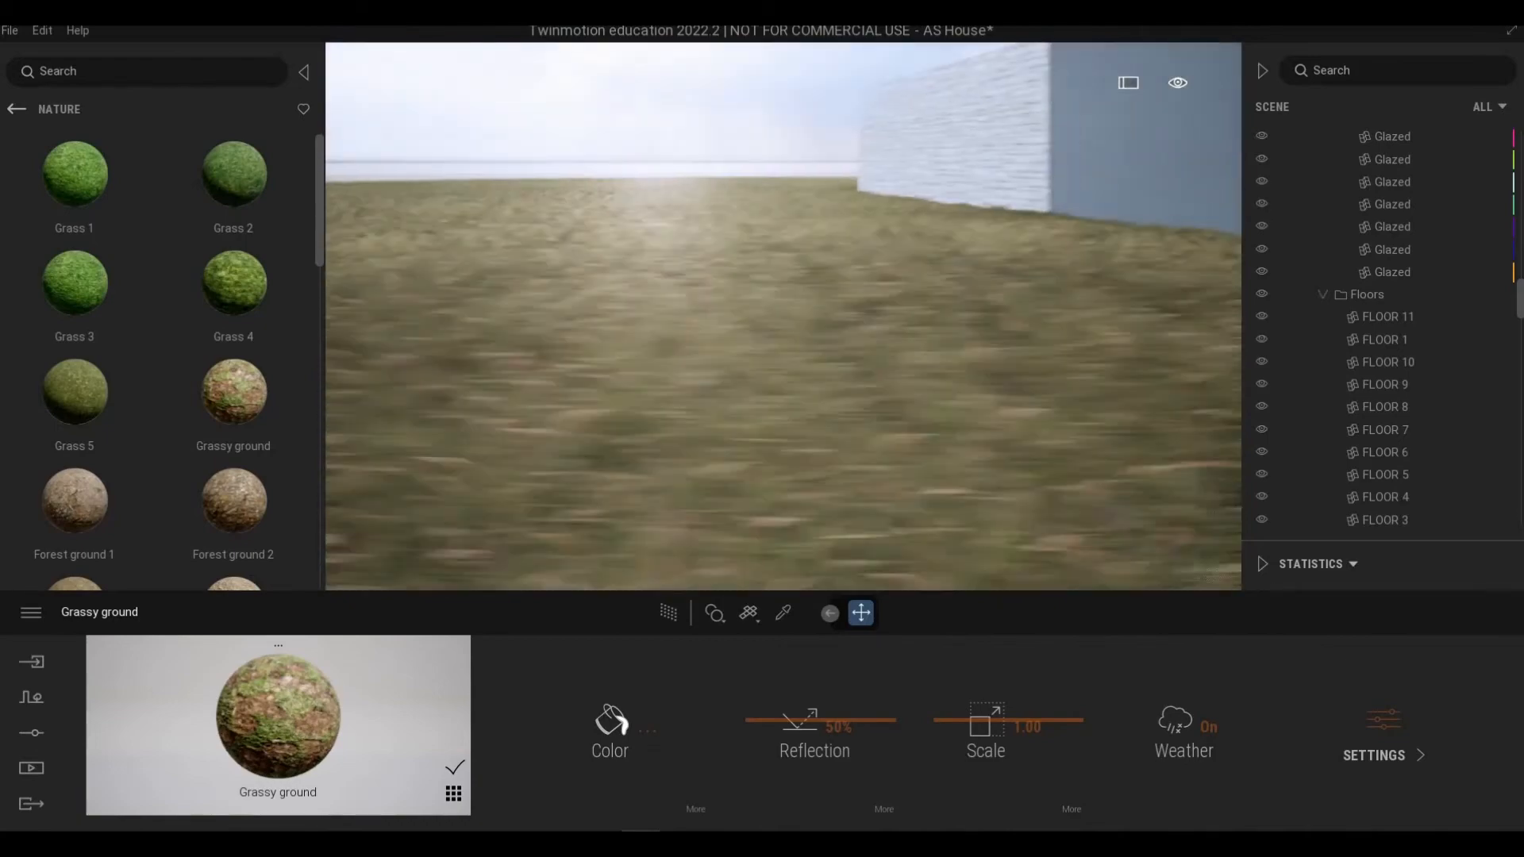
Step: Place an Agave 1 plant from the Bushes library next to the gravel planter by the house
key("Up")
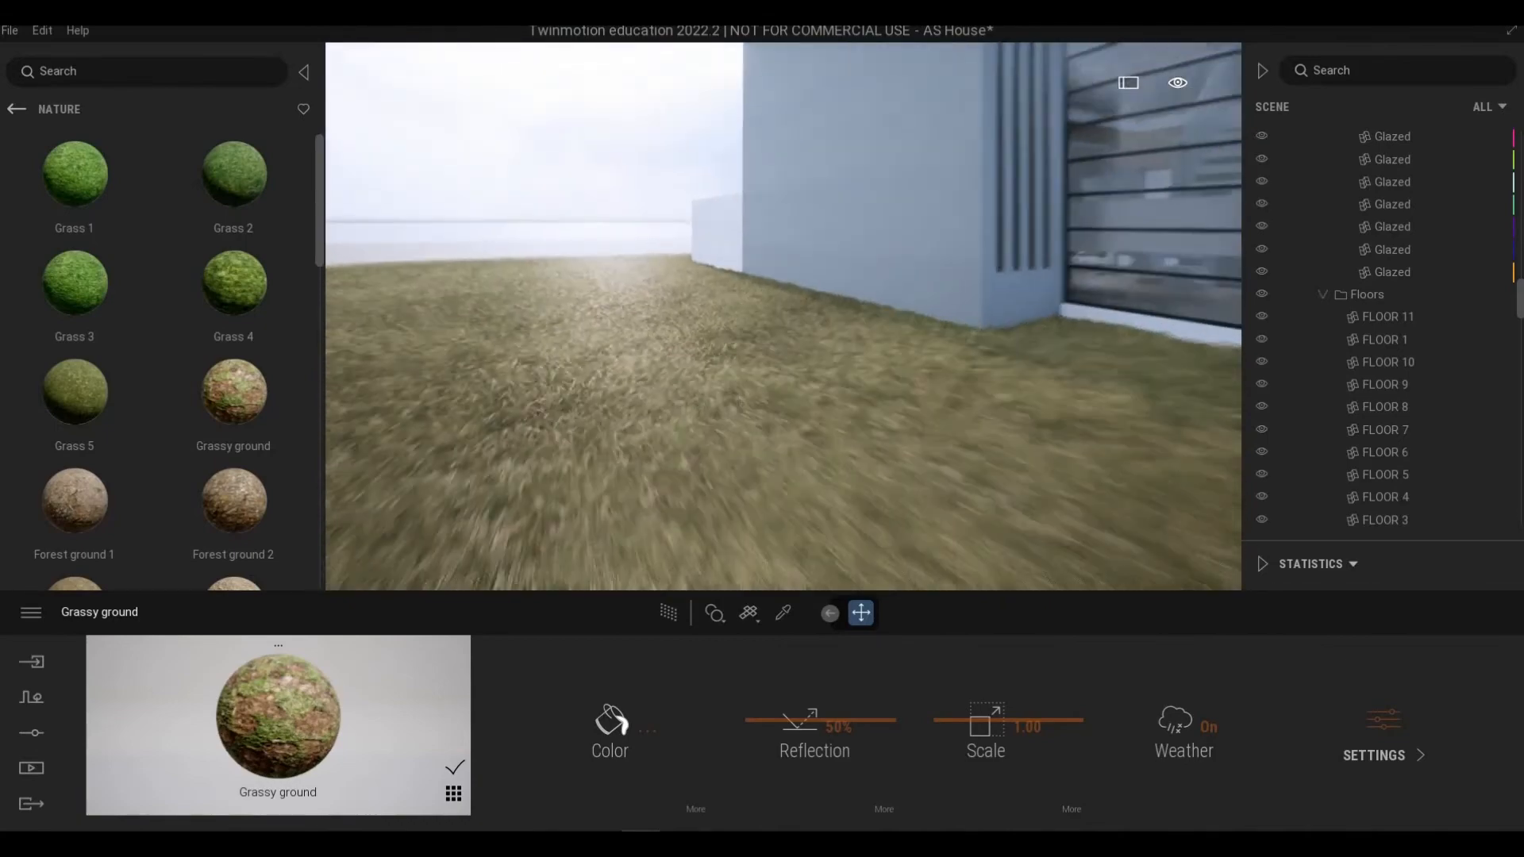
key("Up")
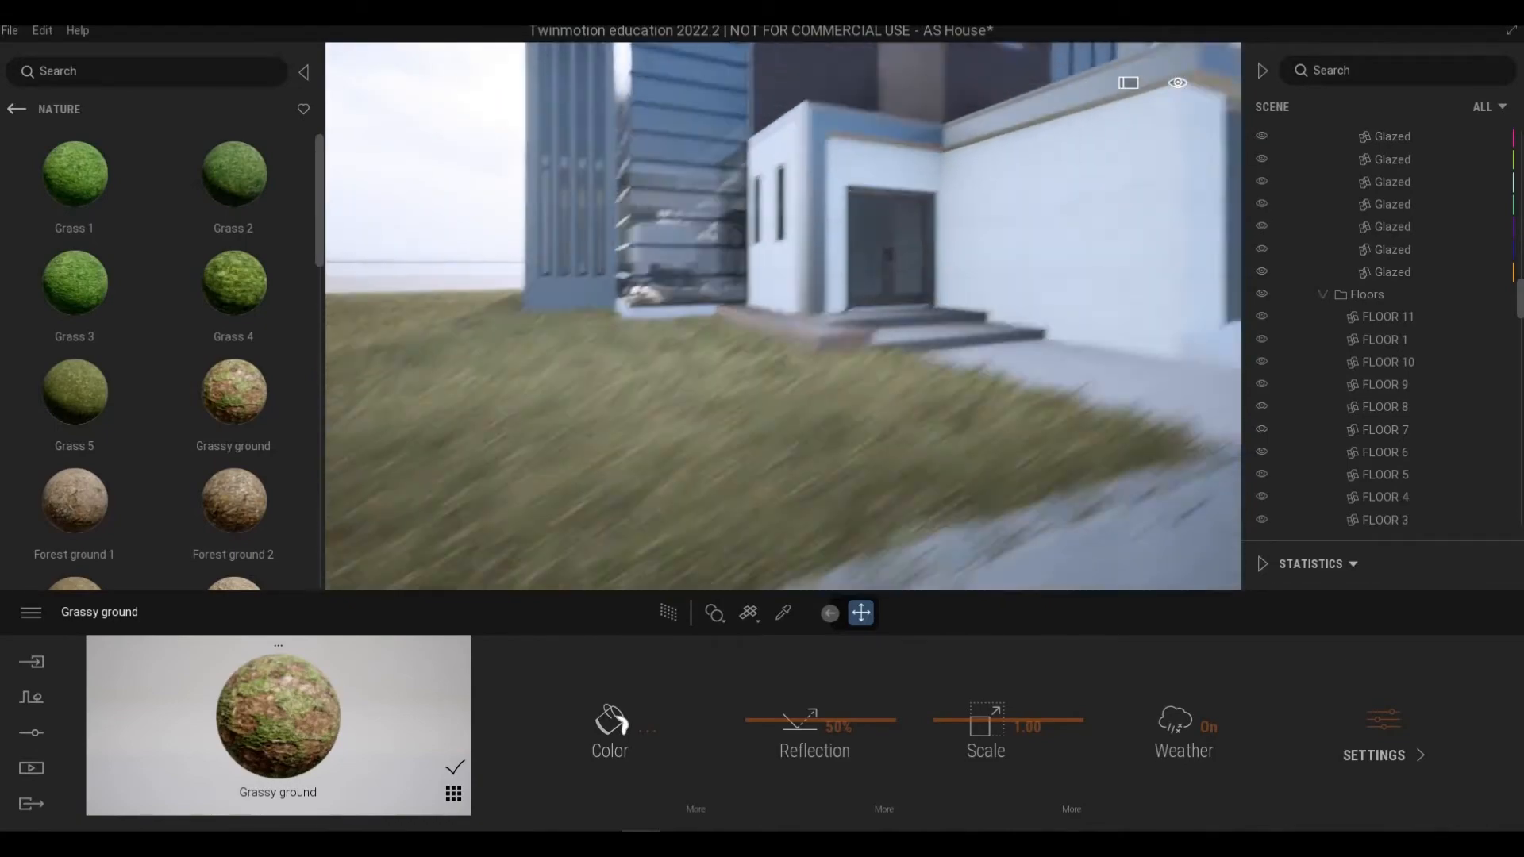
key("Up")
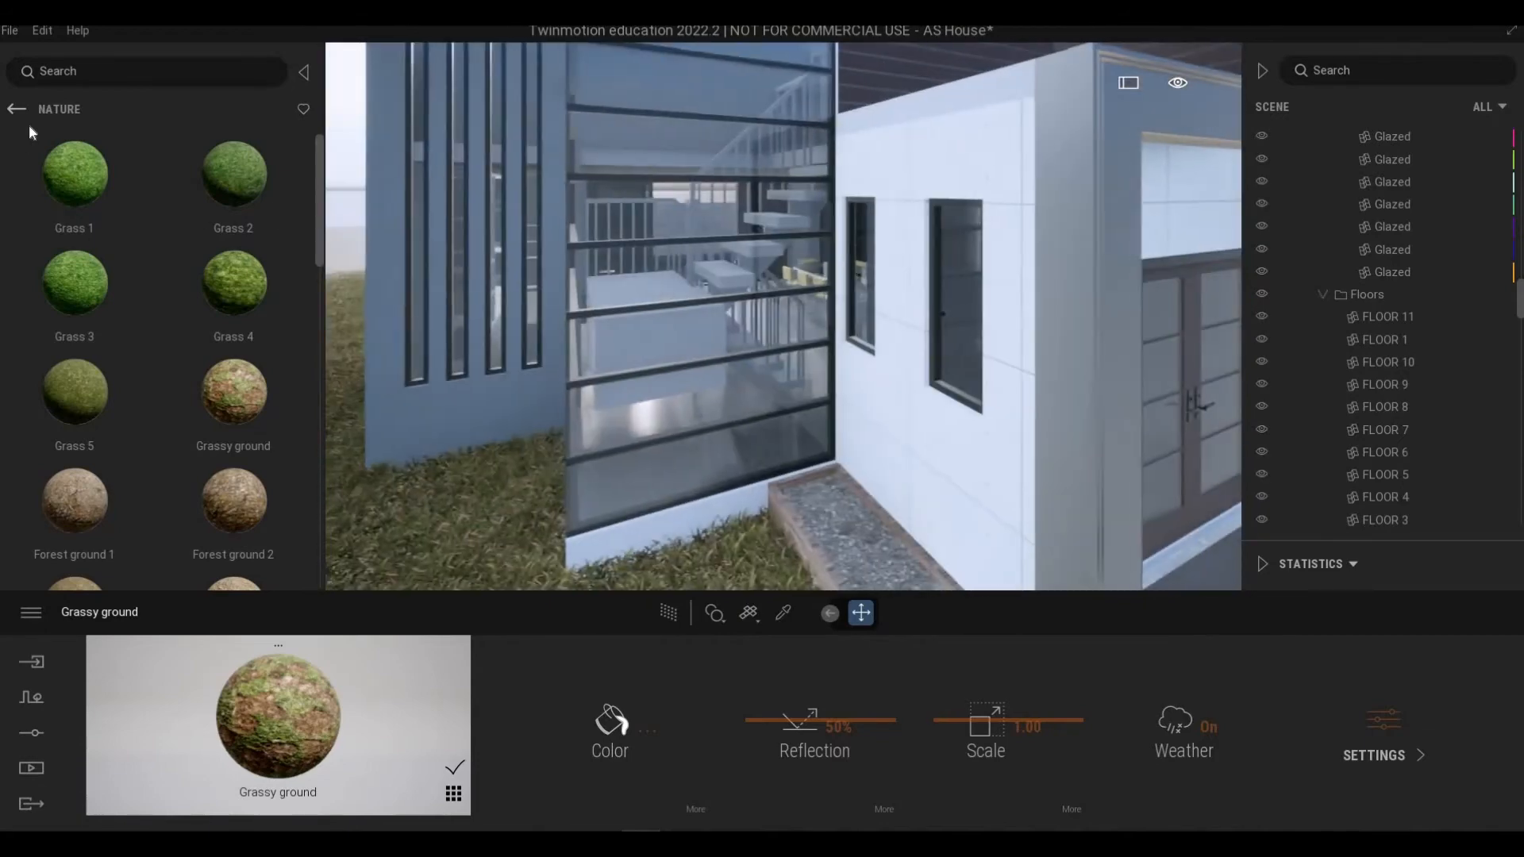
key("Up")
left_click(17, 109)
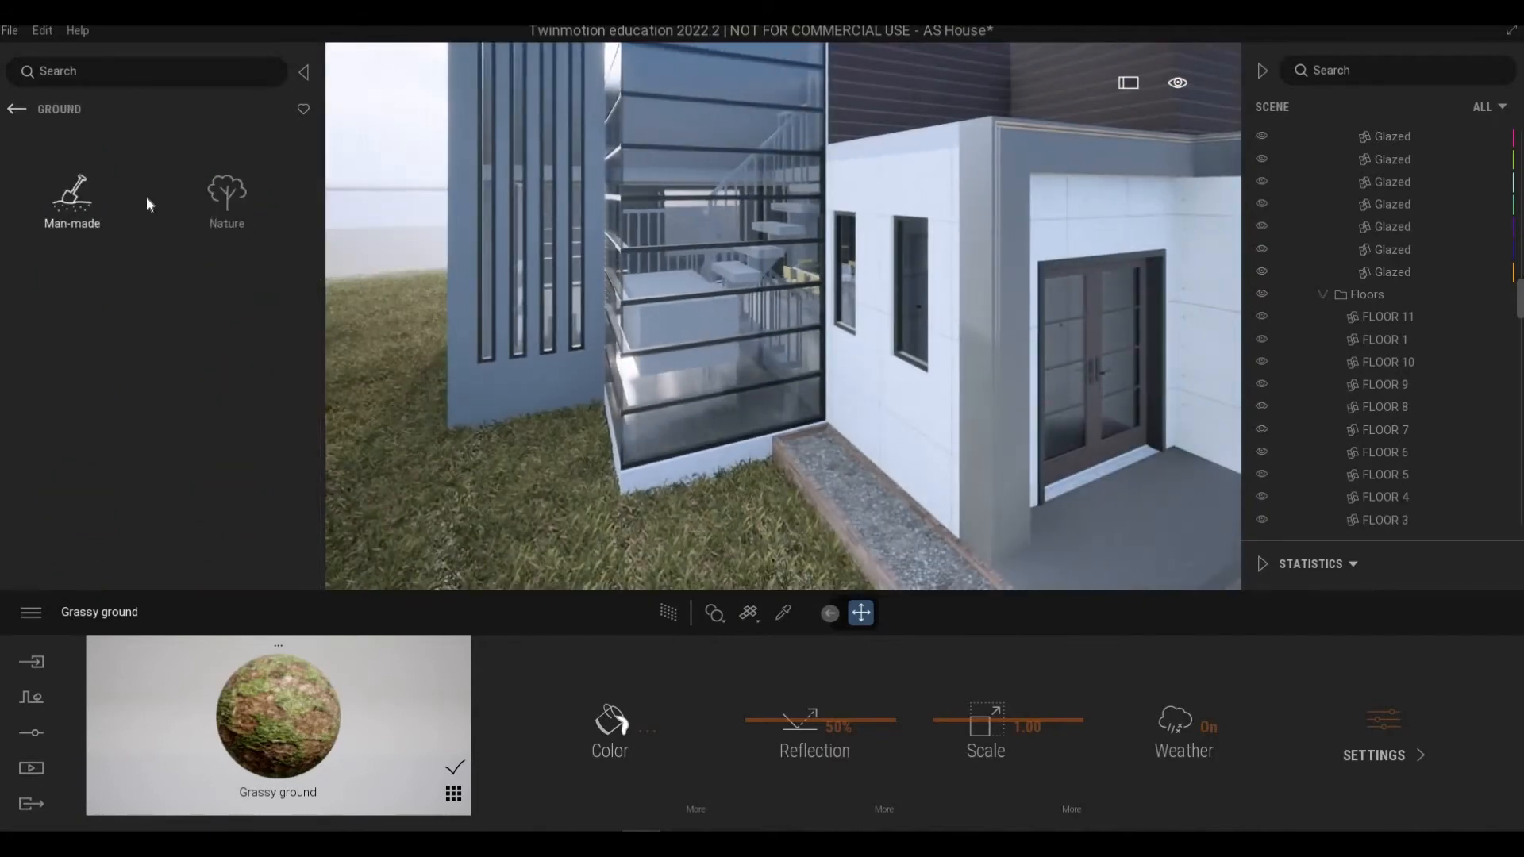
left_click(17, 109)
left_click(16, 108)
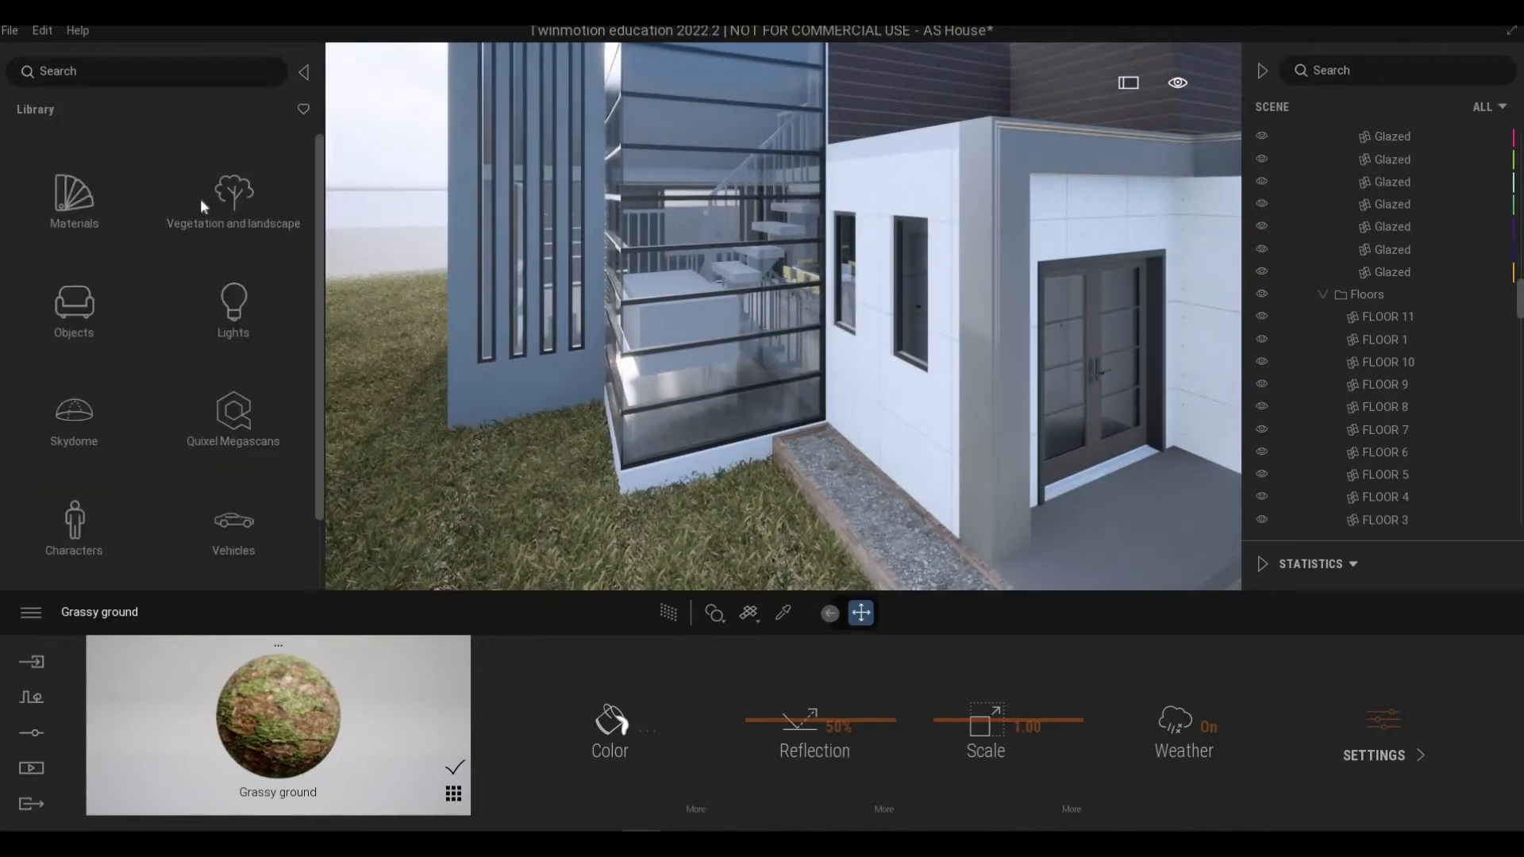
left_click(203, 200)
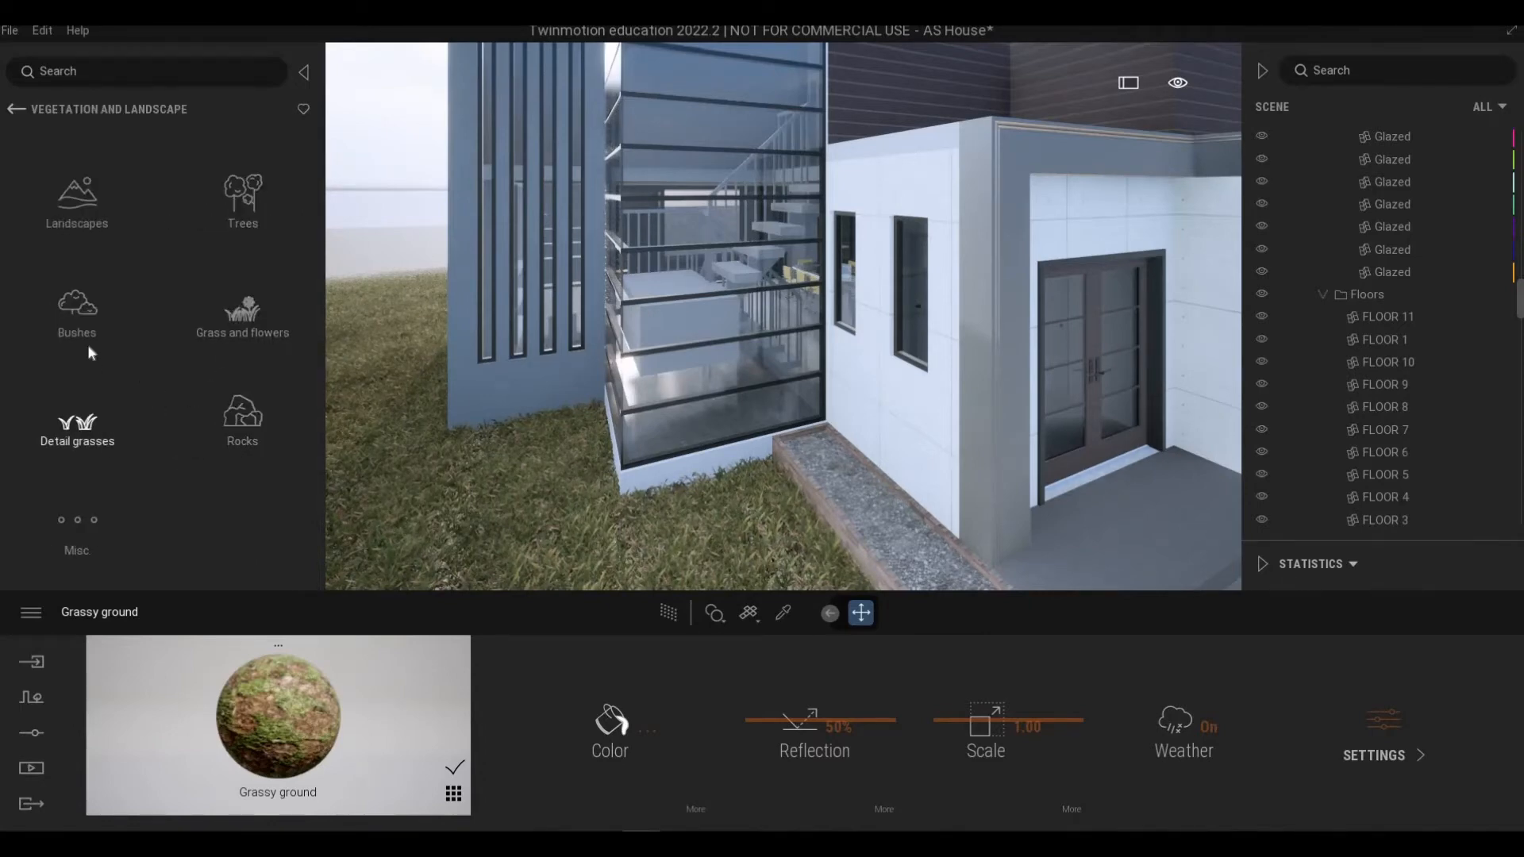
left_click(102, 266)
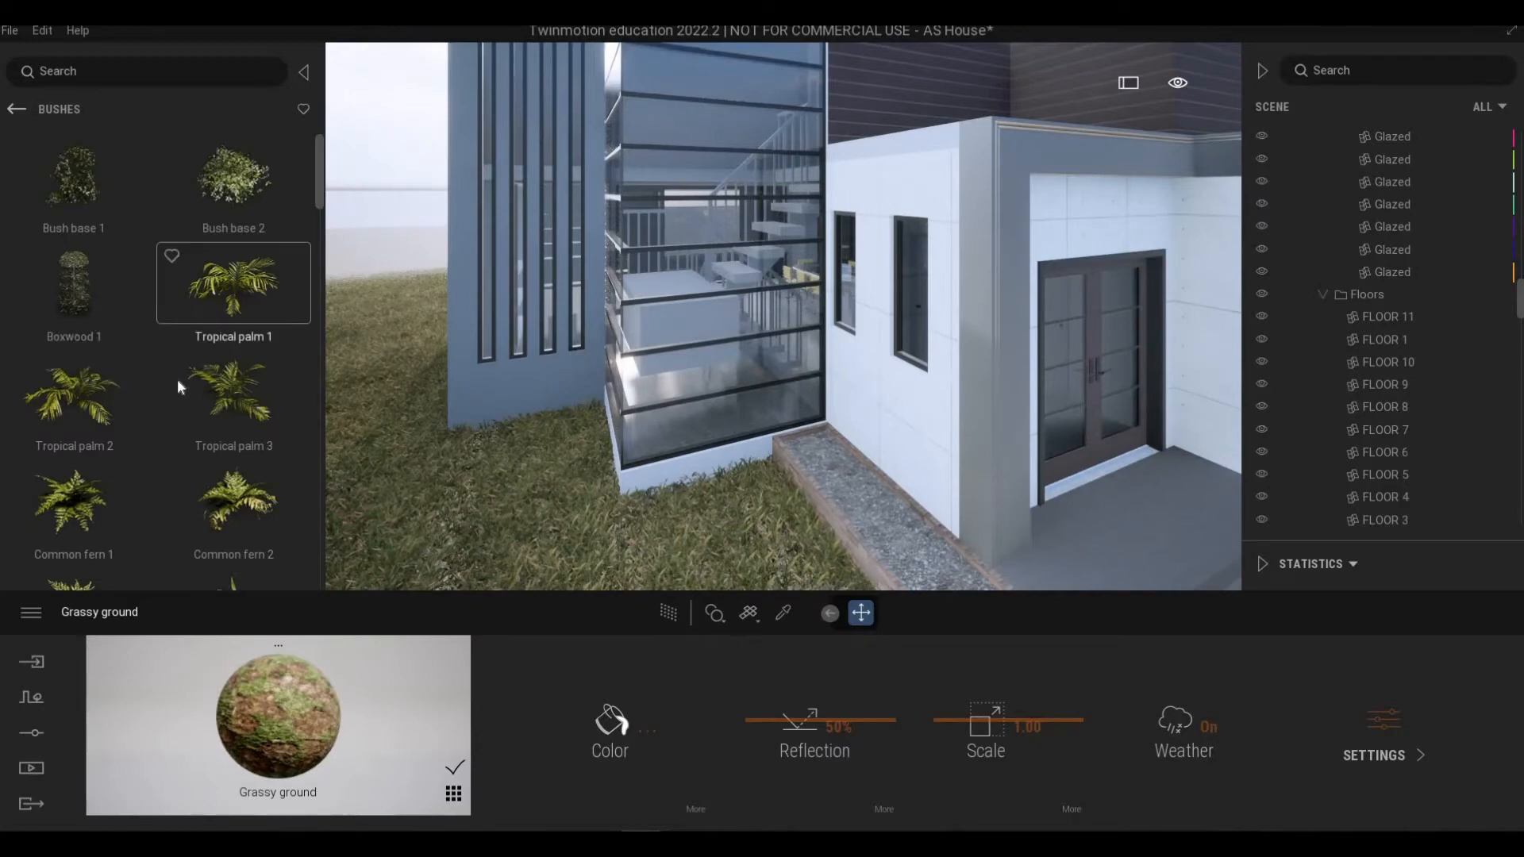
scroll(190, 379, "down", 5)
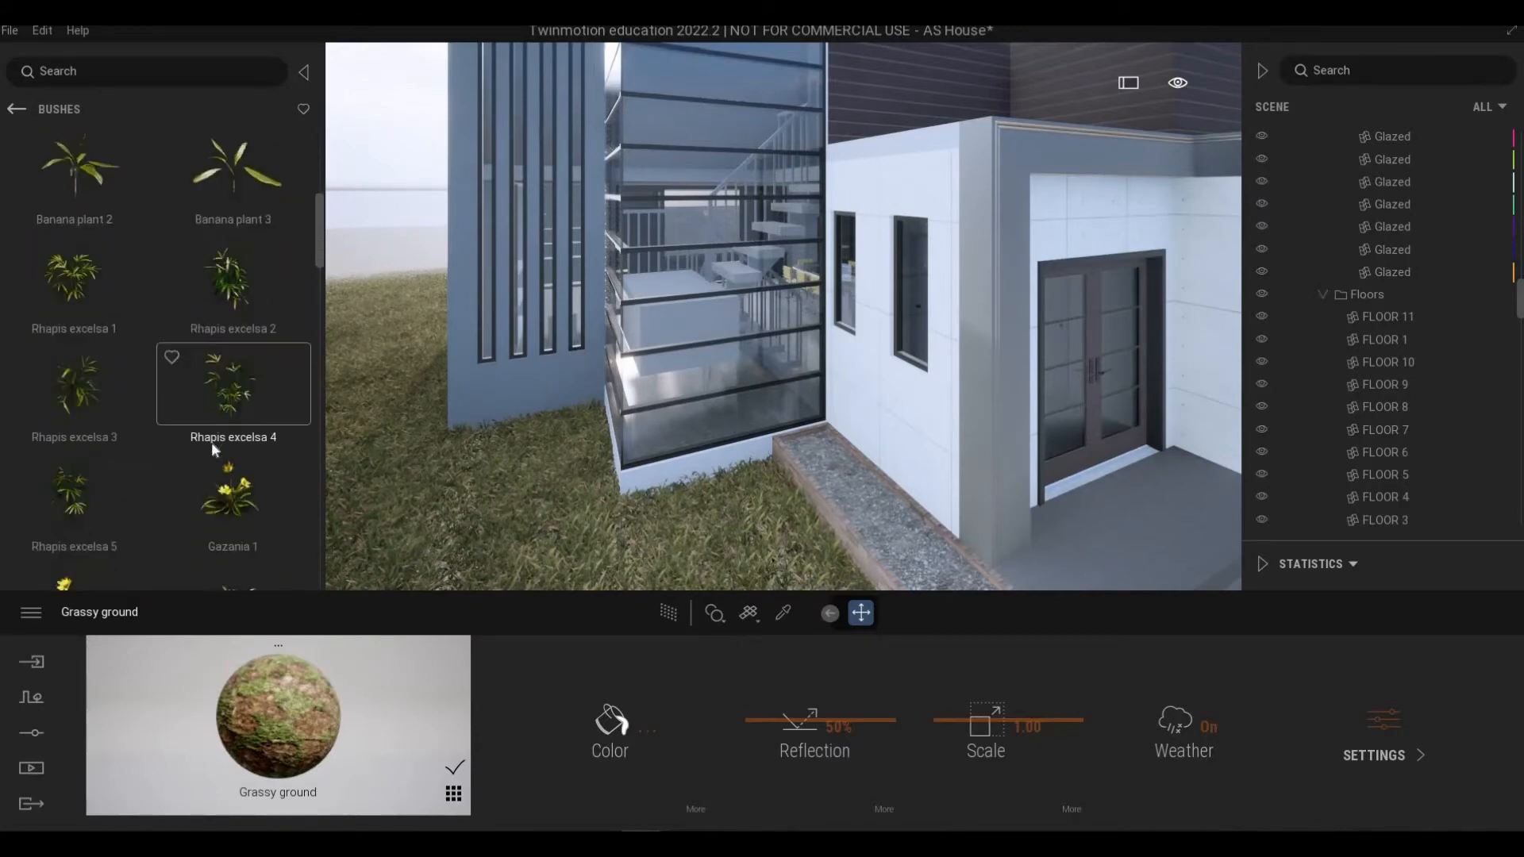
scroll(256, 403, "down", 6)
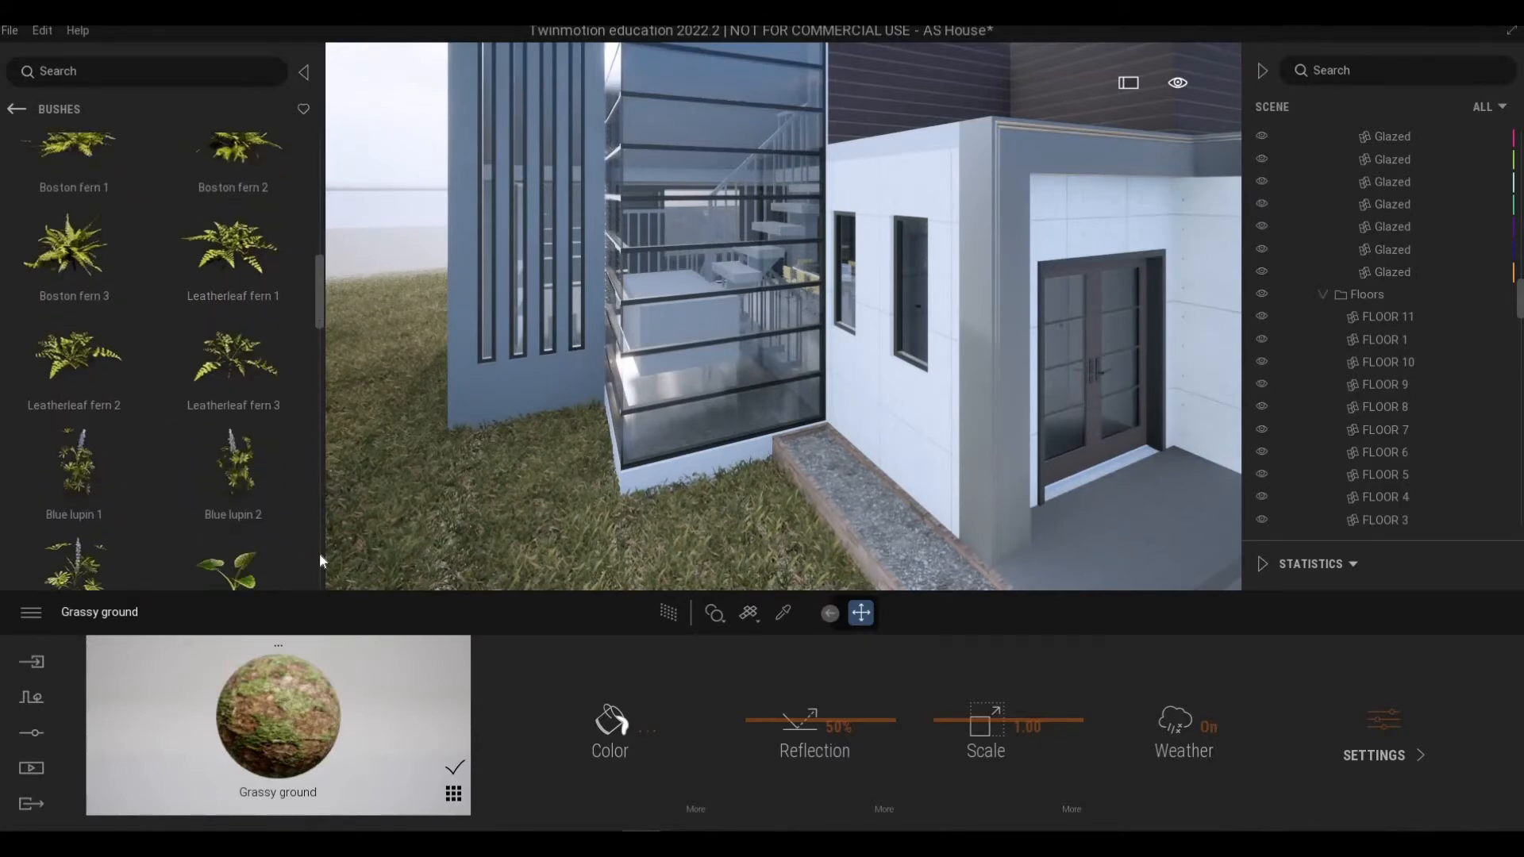
scroll(319, 560, "down", 6)
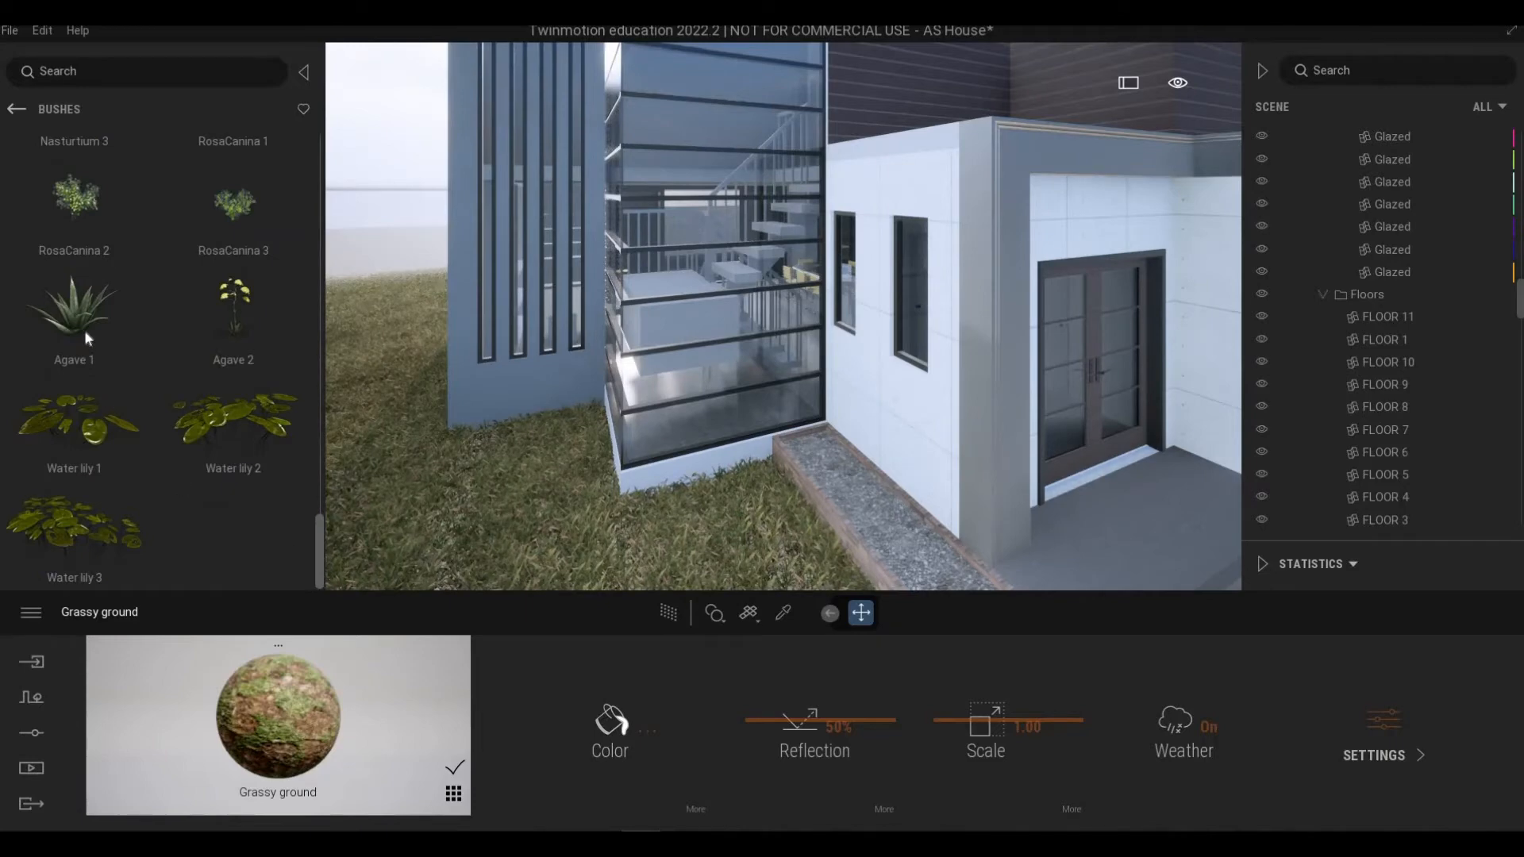
left_click_drag(85, 331, 678, 419)
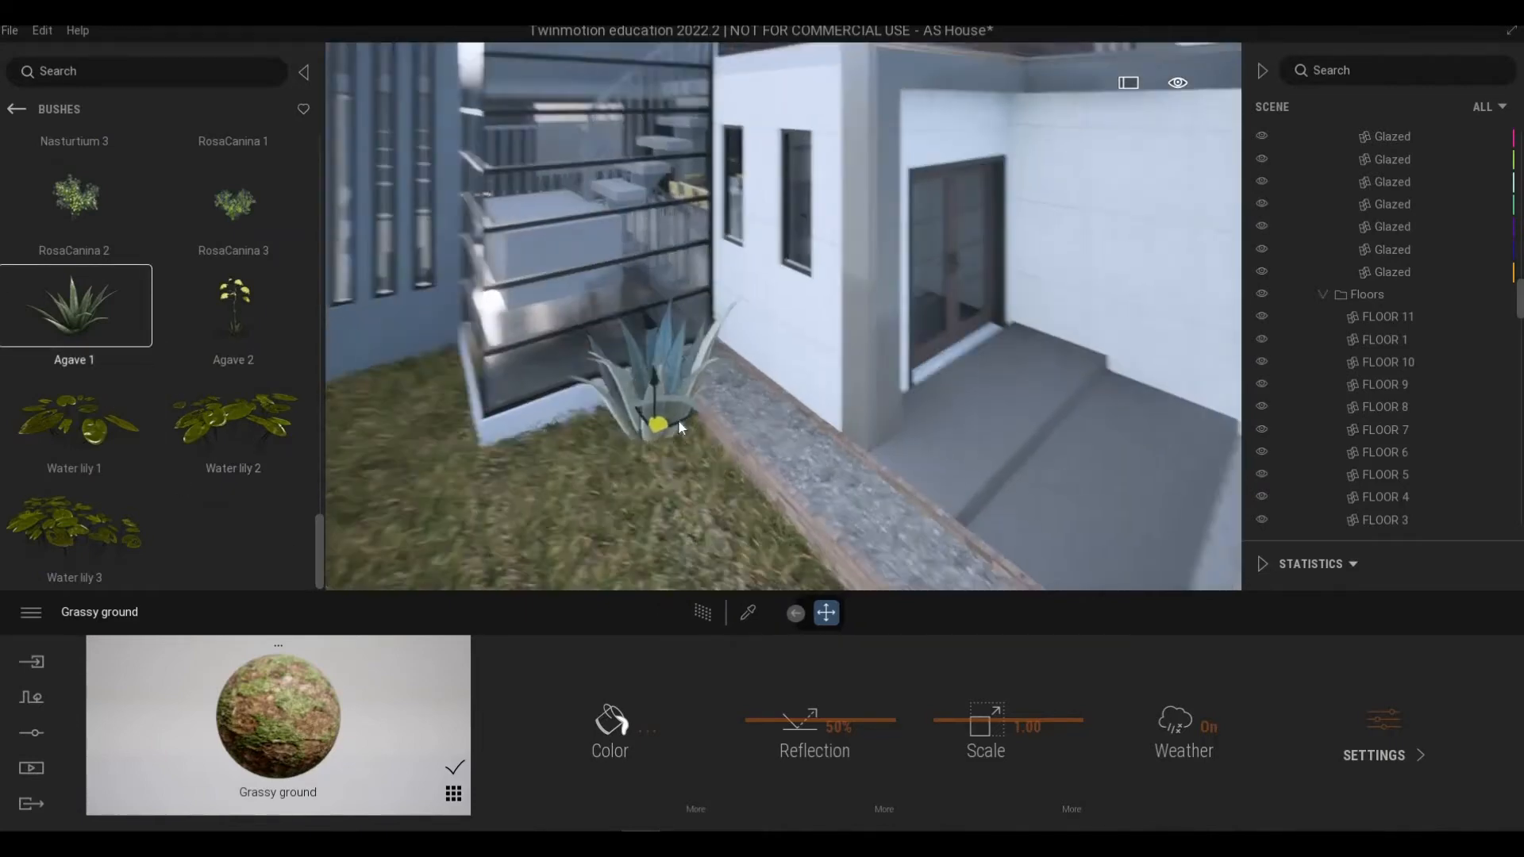
Step: Move the agave into the gravel planter beside the entrance steps and set its size to 14%
scroll(678, 427, "up", 3)
left_click_drag(636, 493, 687, 398)
scroll(688, 405, "down", 4)
key("Delete")
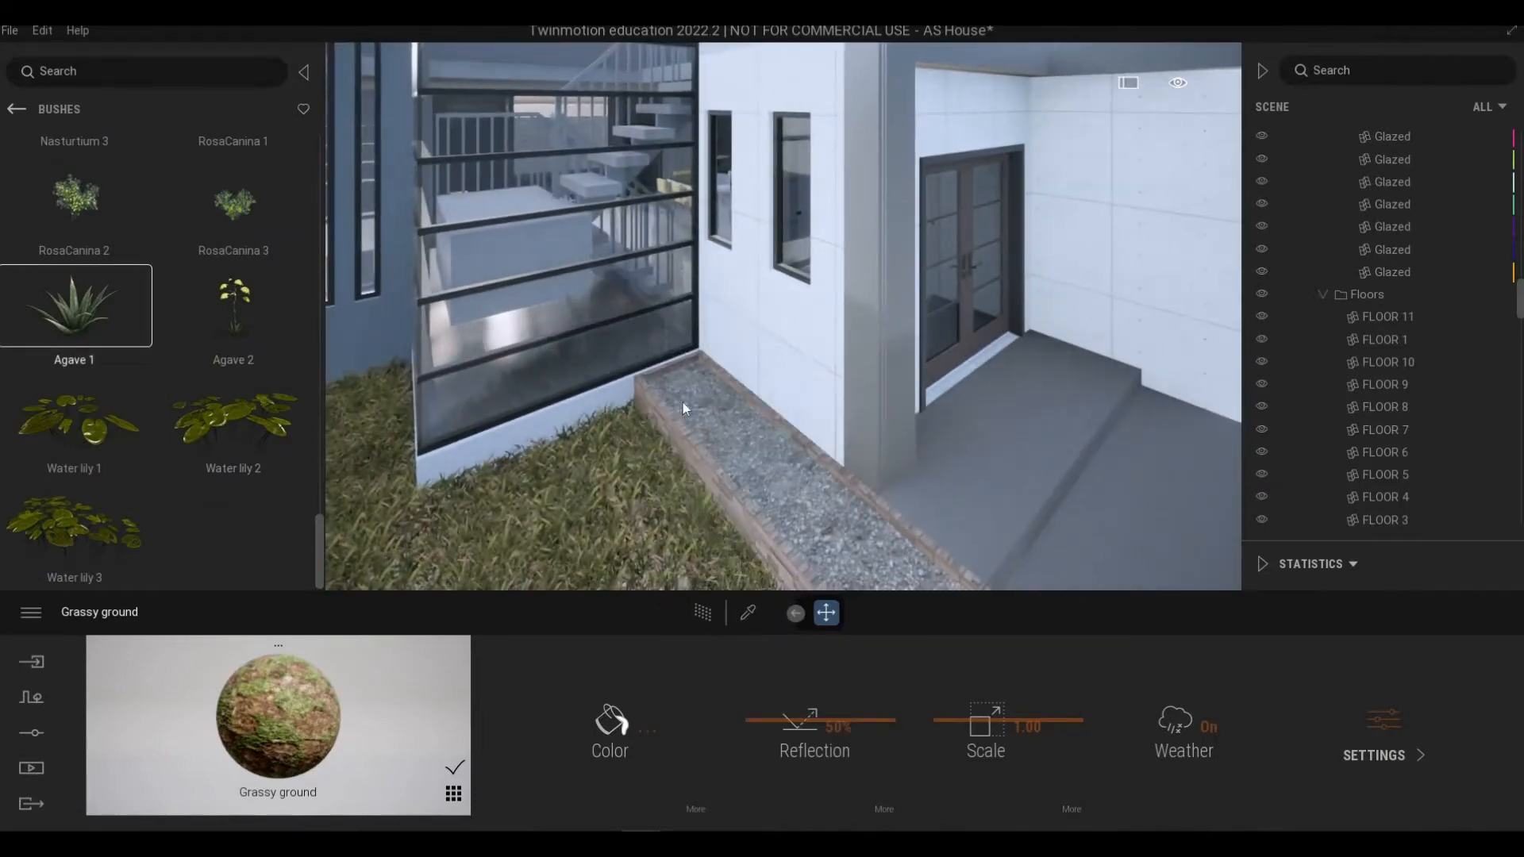
key("ctrl+z")
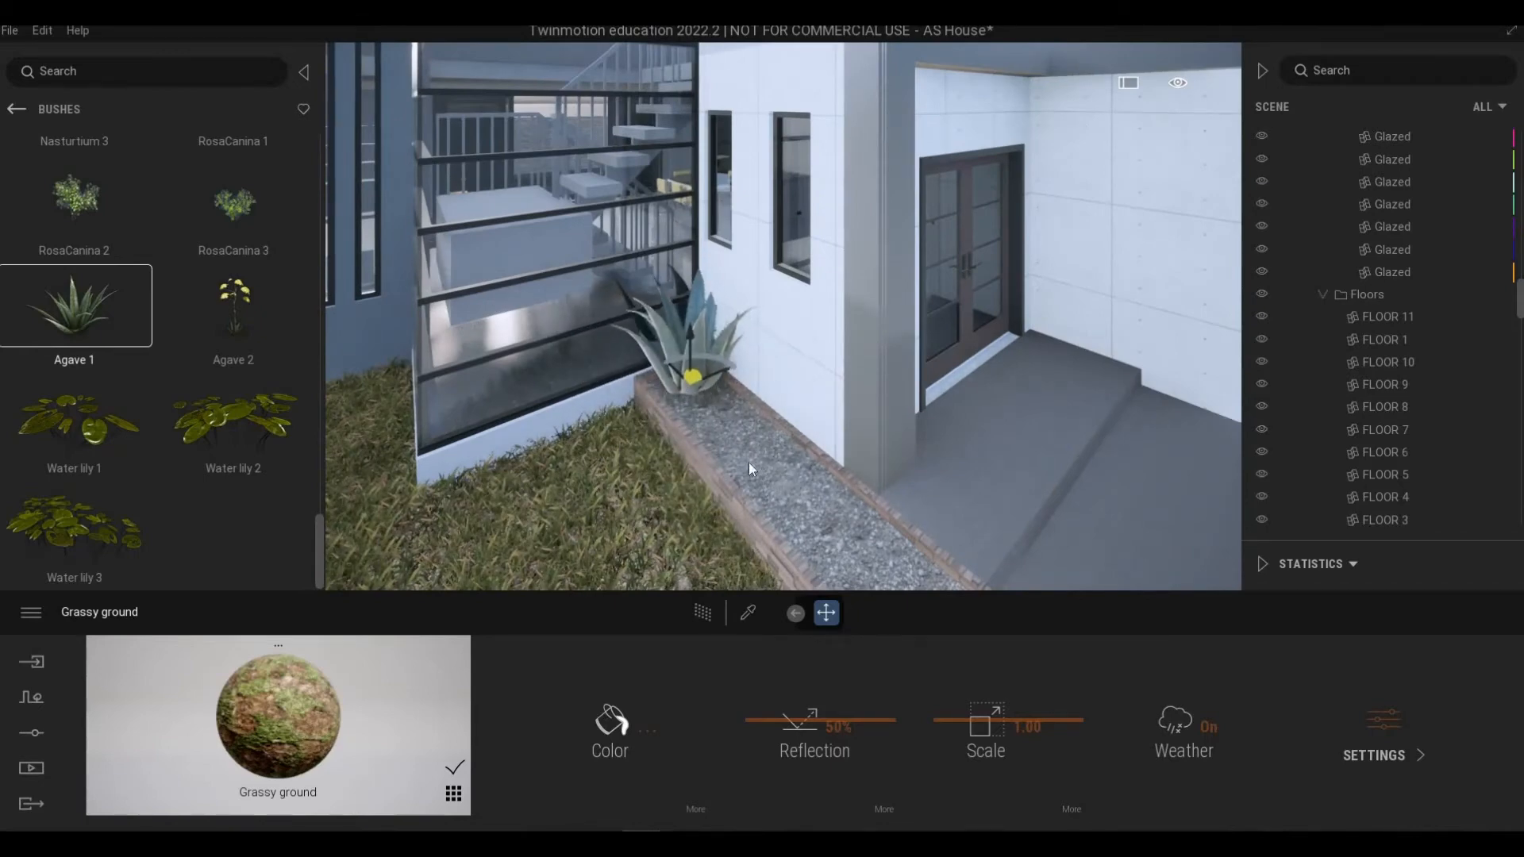
key("ctrl+z")
middle_click_drag(750, 462, 632, 400, "shift")
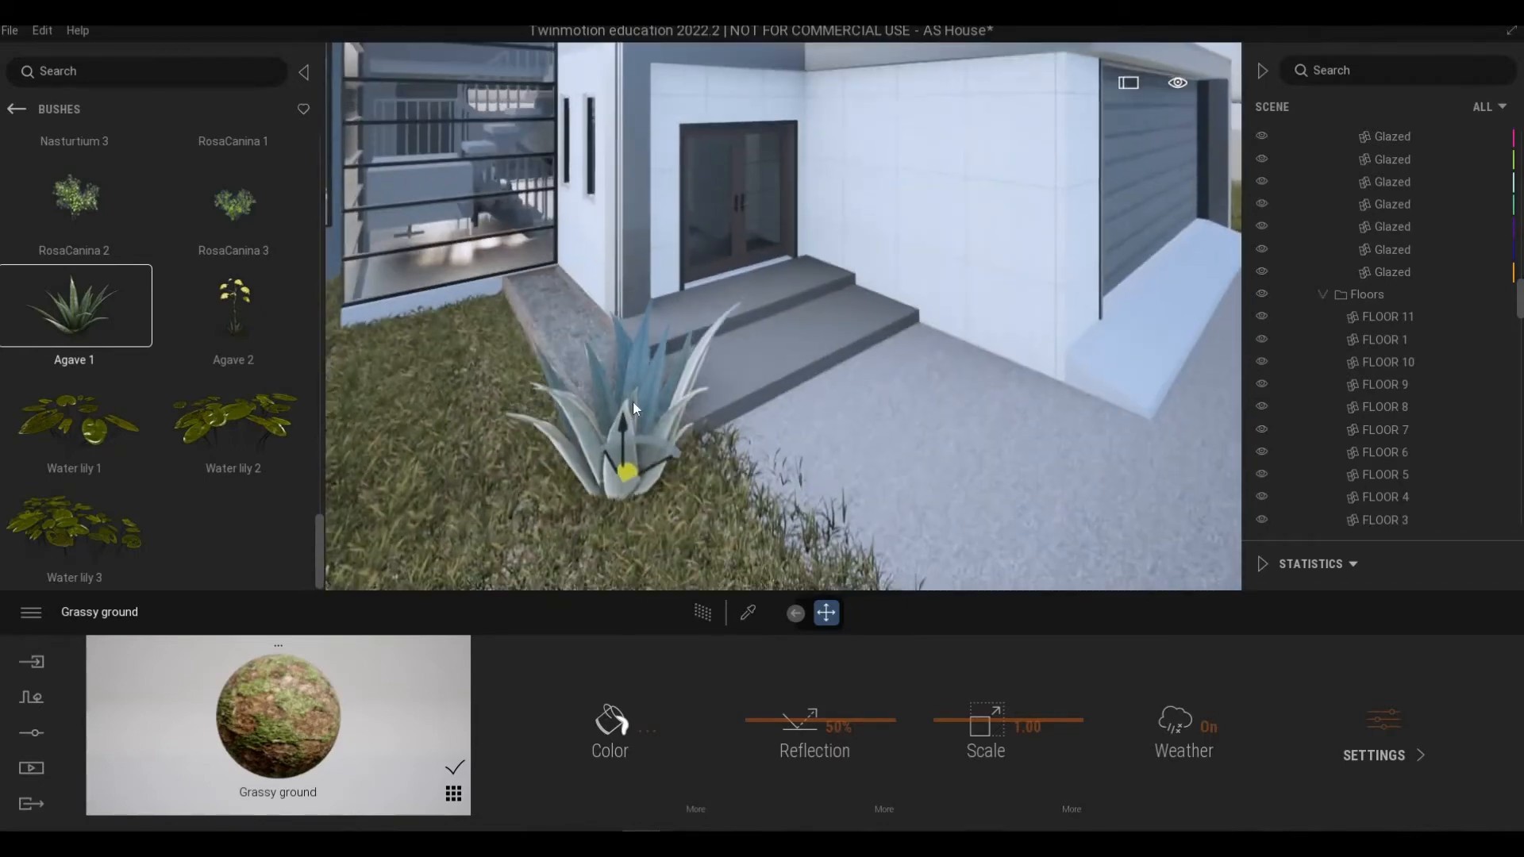
left_click_drag(627, 472, 610, 381)
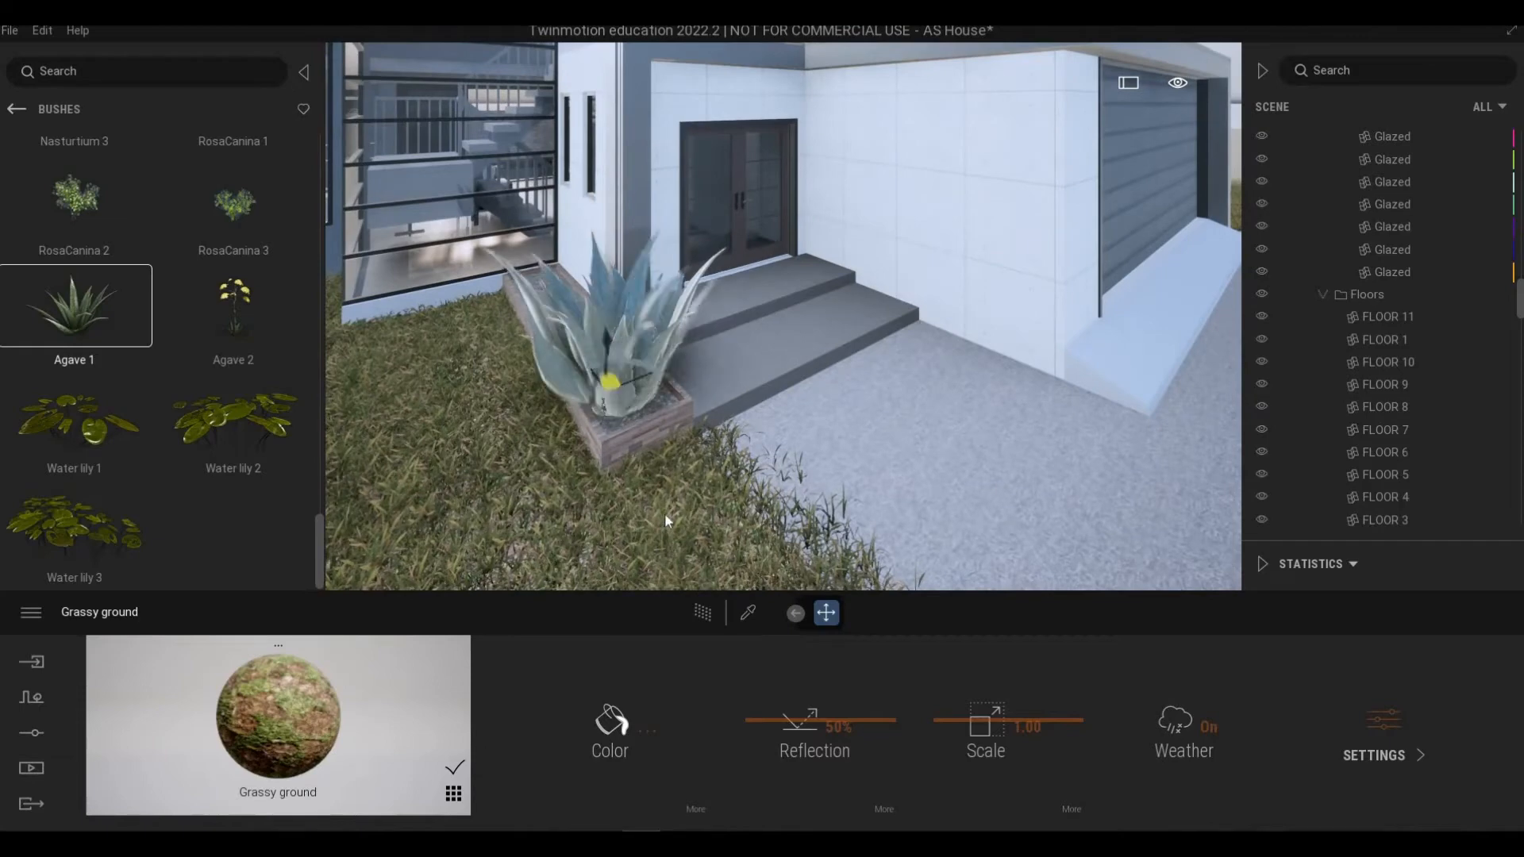
key("ctrl+z")
key("ctrl+z")
key("ctrl+z")
left_click(627, 387)
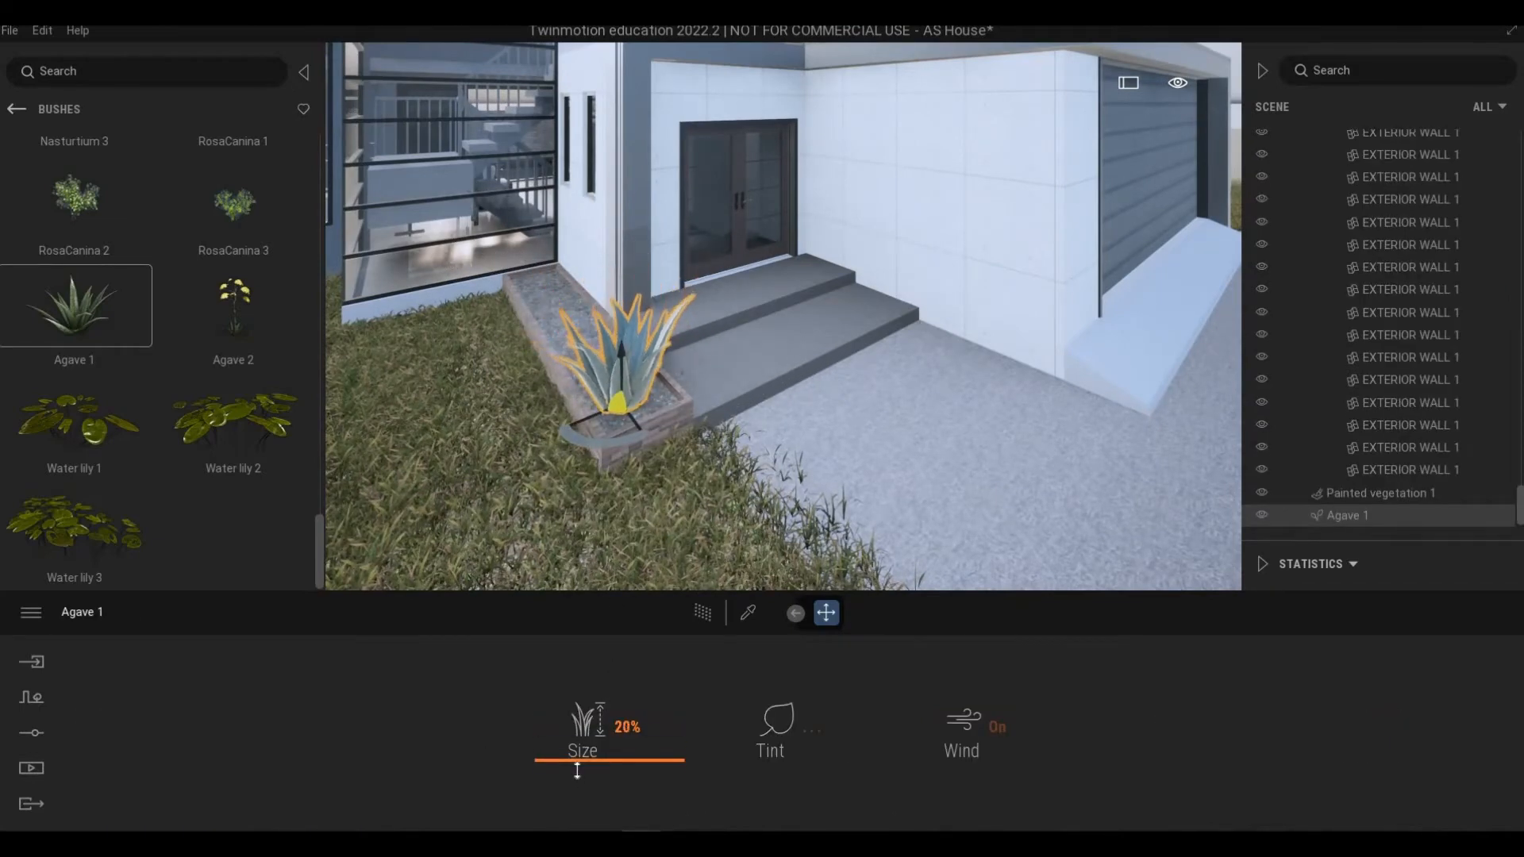
left_click_drag(577, 771, 577, 769)
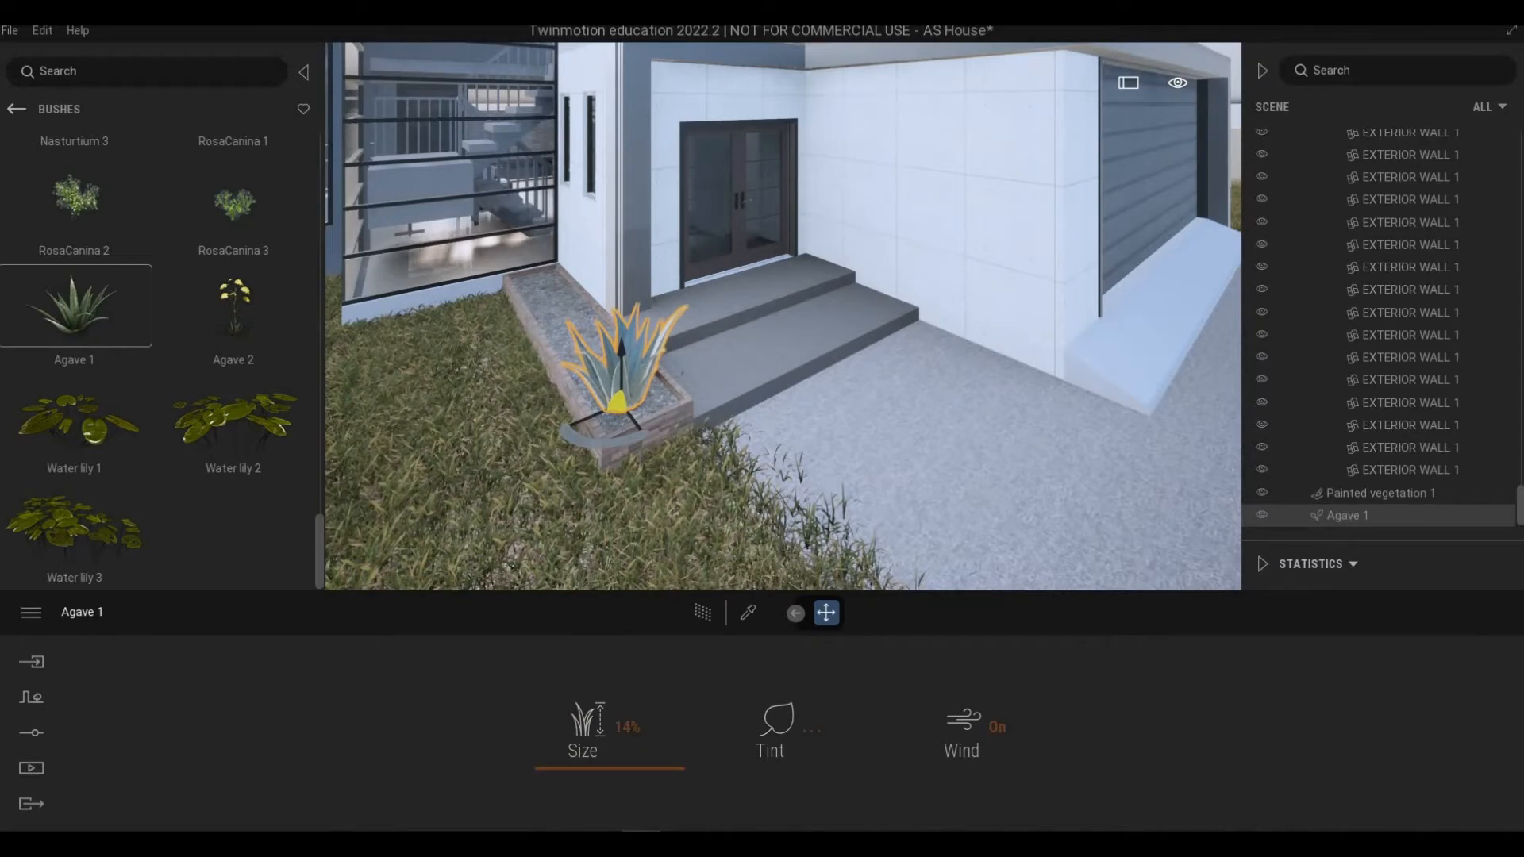
Step: Duplicate the agave as 6 instances with 0.7 m spacing along the planter
middle_click_drag(421, 419, 659, 422, "shift")
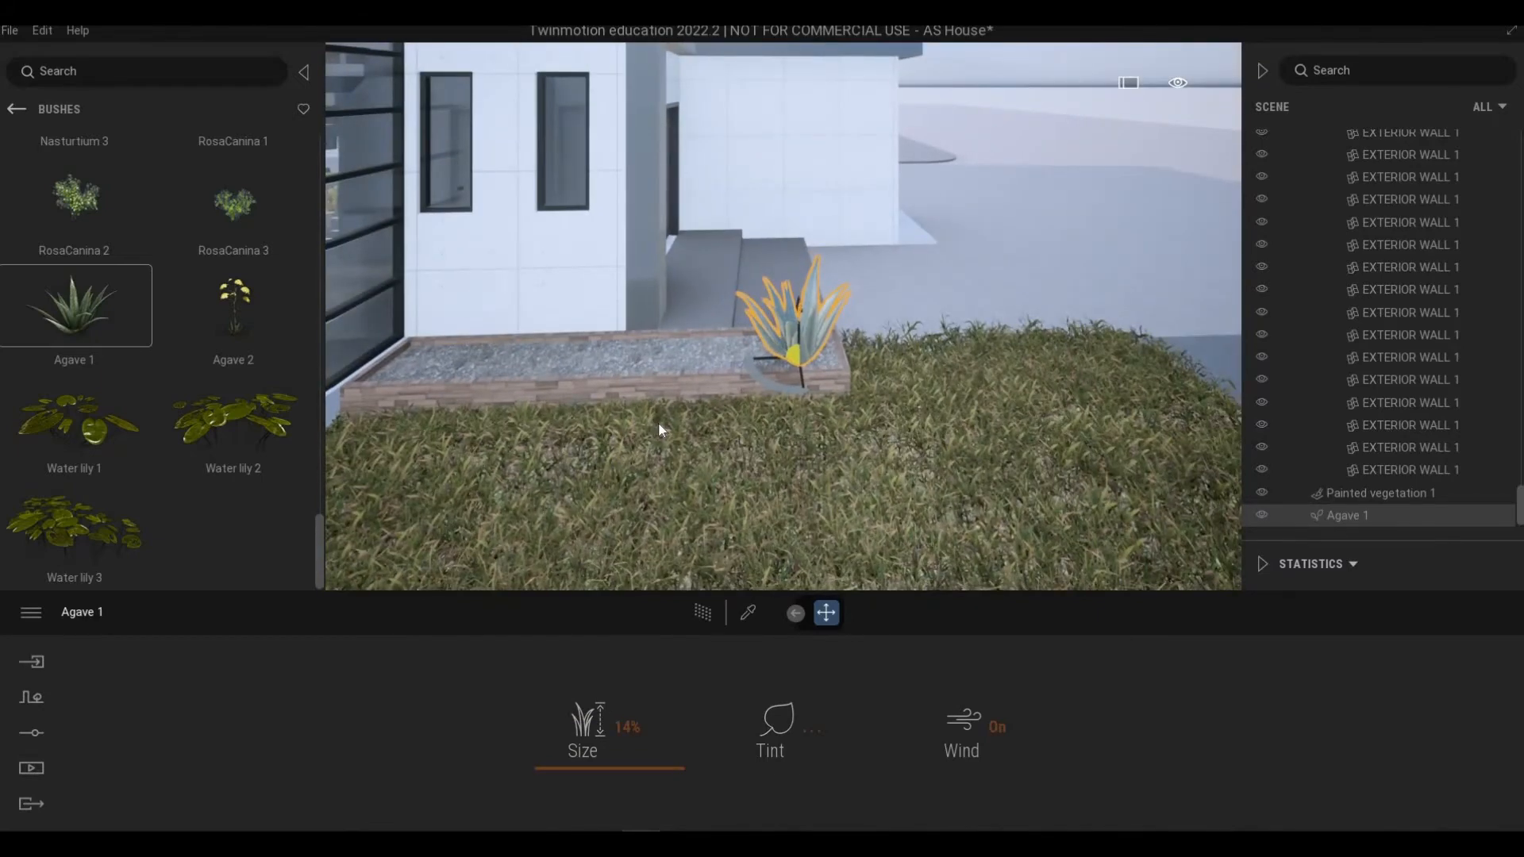
scroll(714, 422, "up", 3)
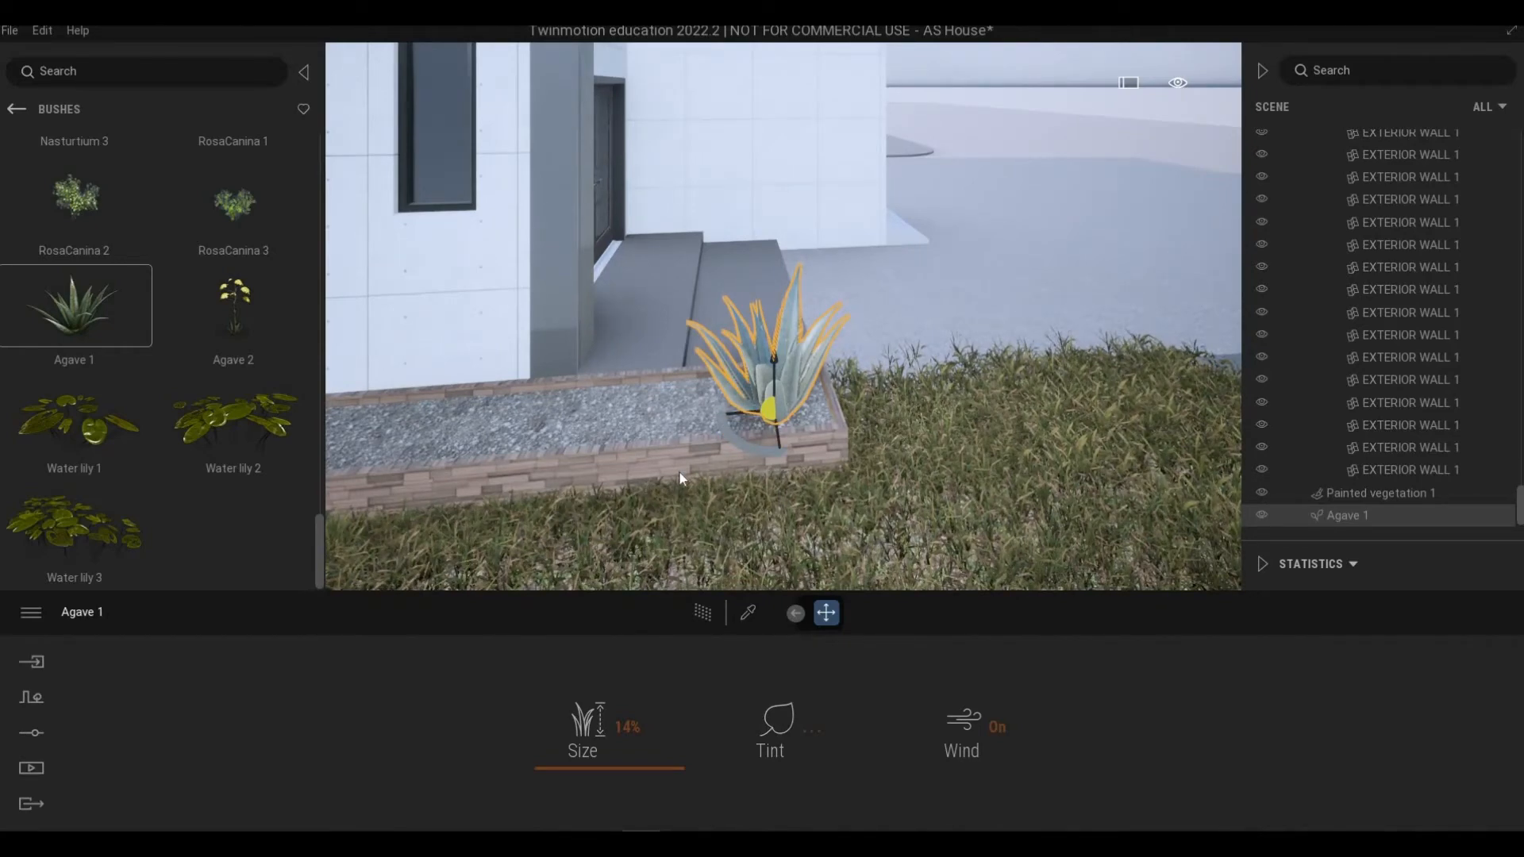
left_click(742, 412)
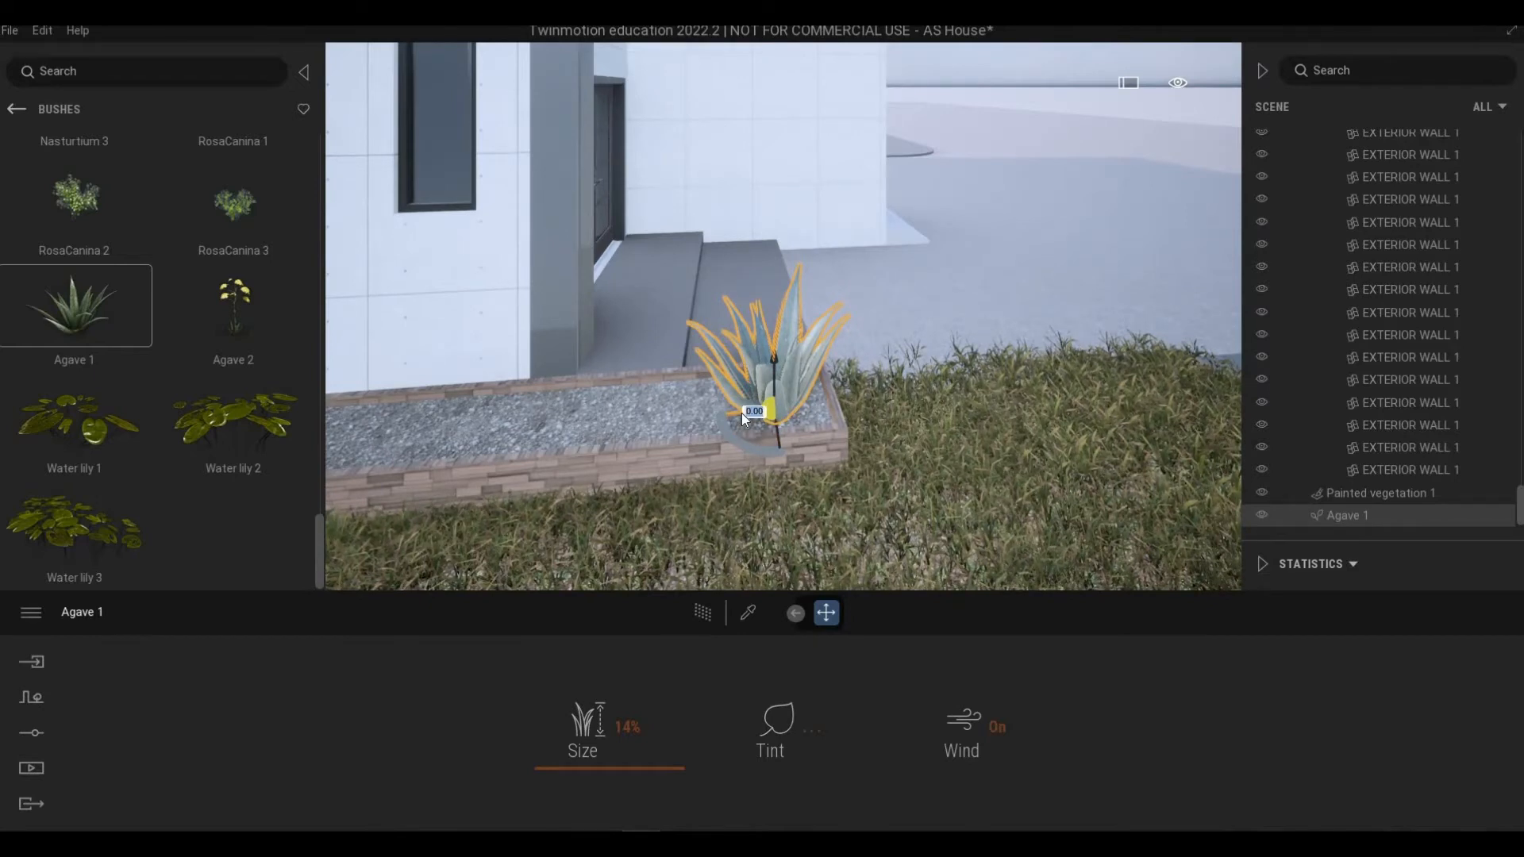
left_click_drag(667, 427, 617, 433, "alt")
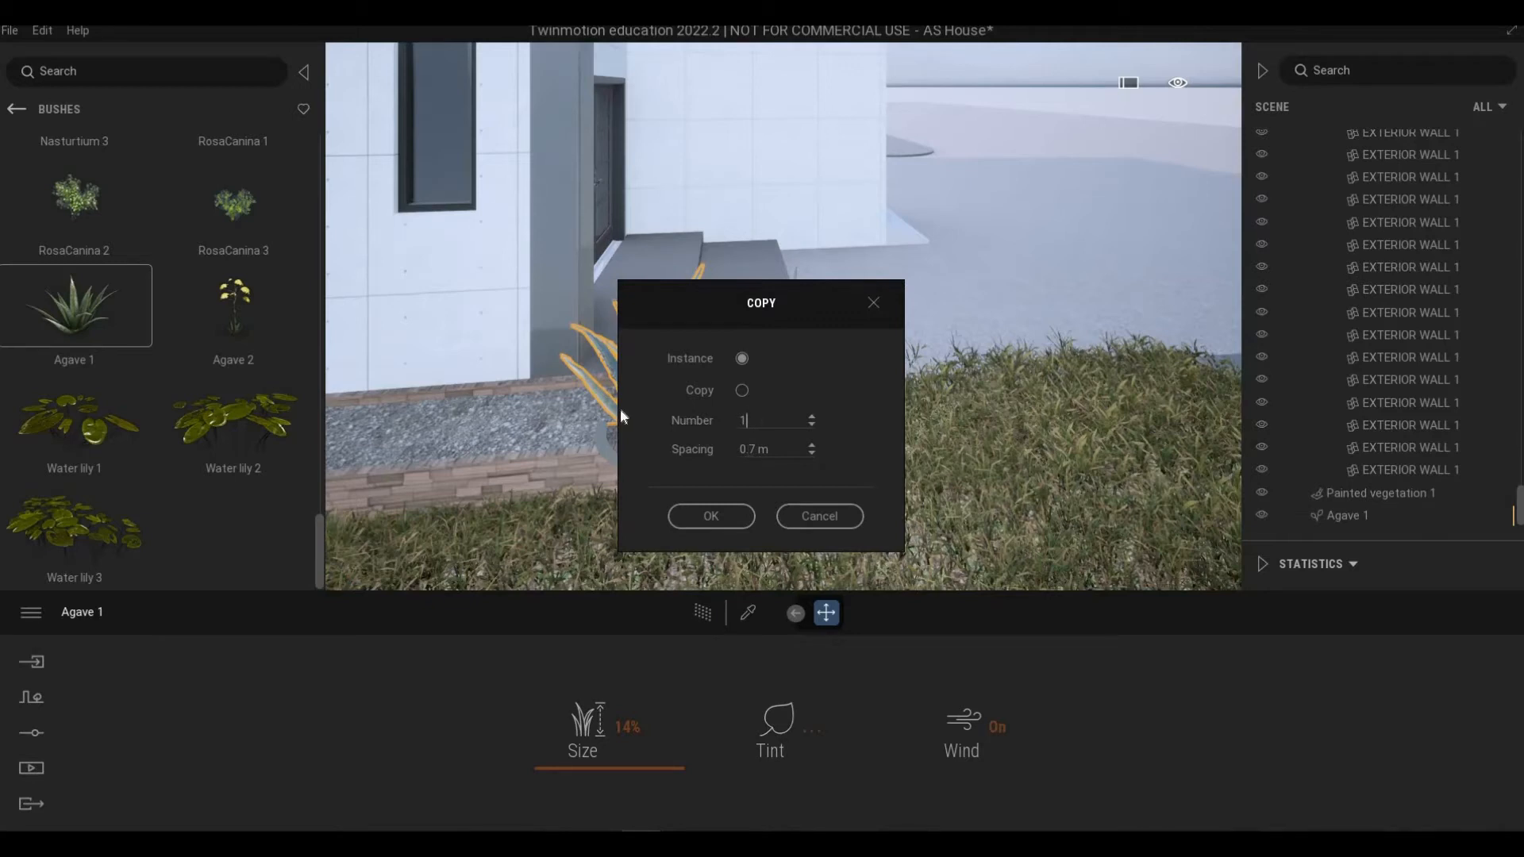
key("Tab")
type("6")
left_click(679, 513)
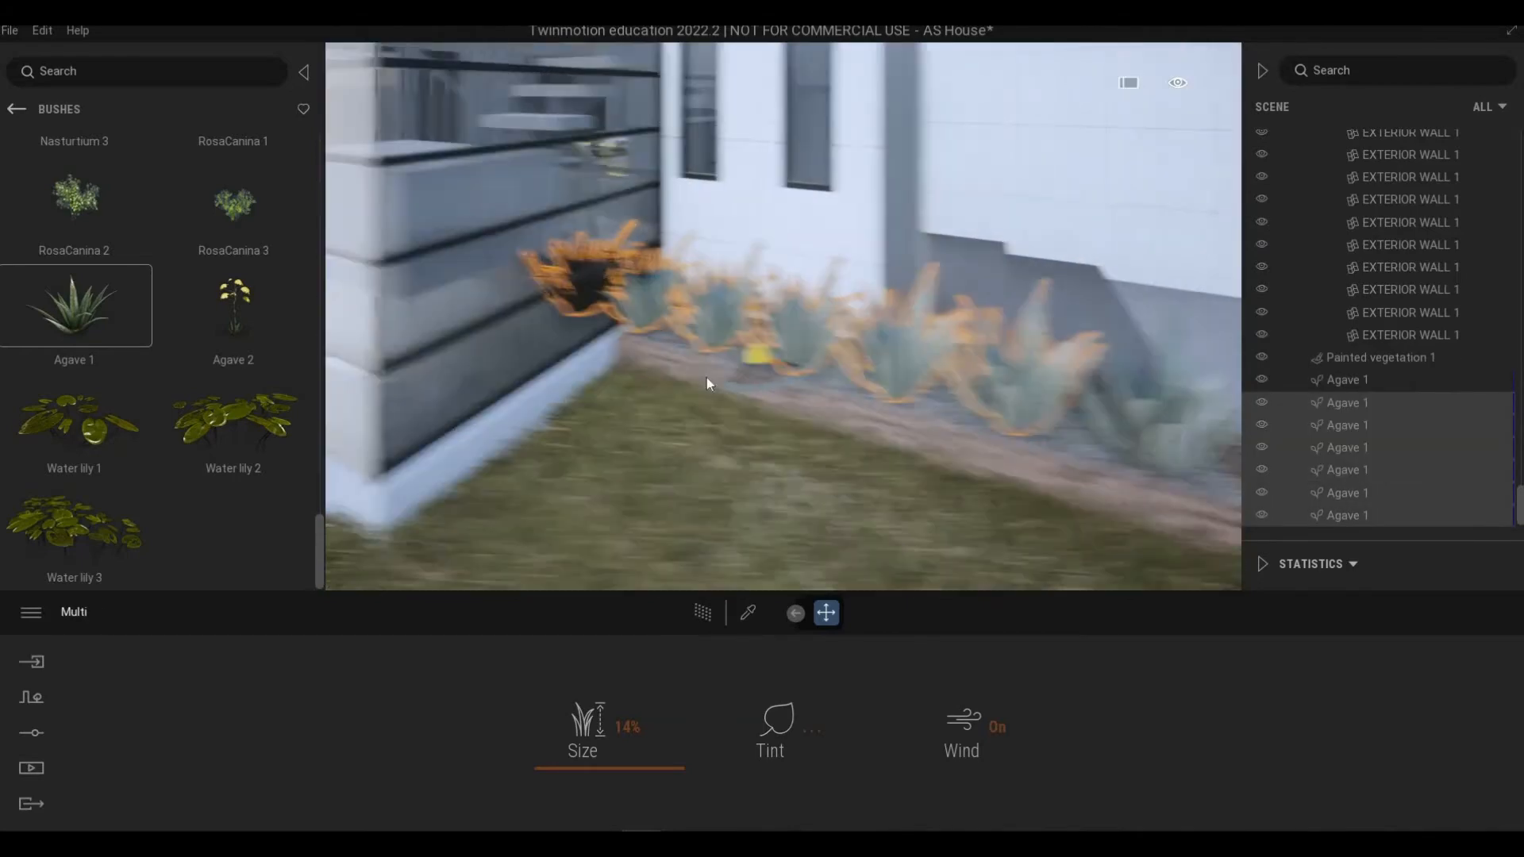
right_click_drag(706, 378, 665, 342)
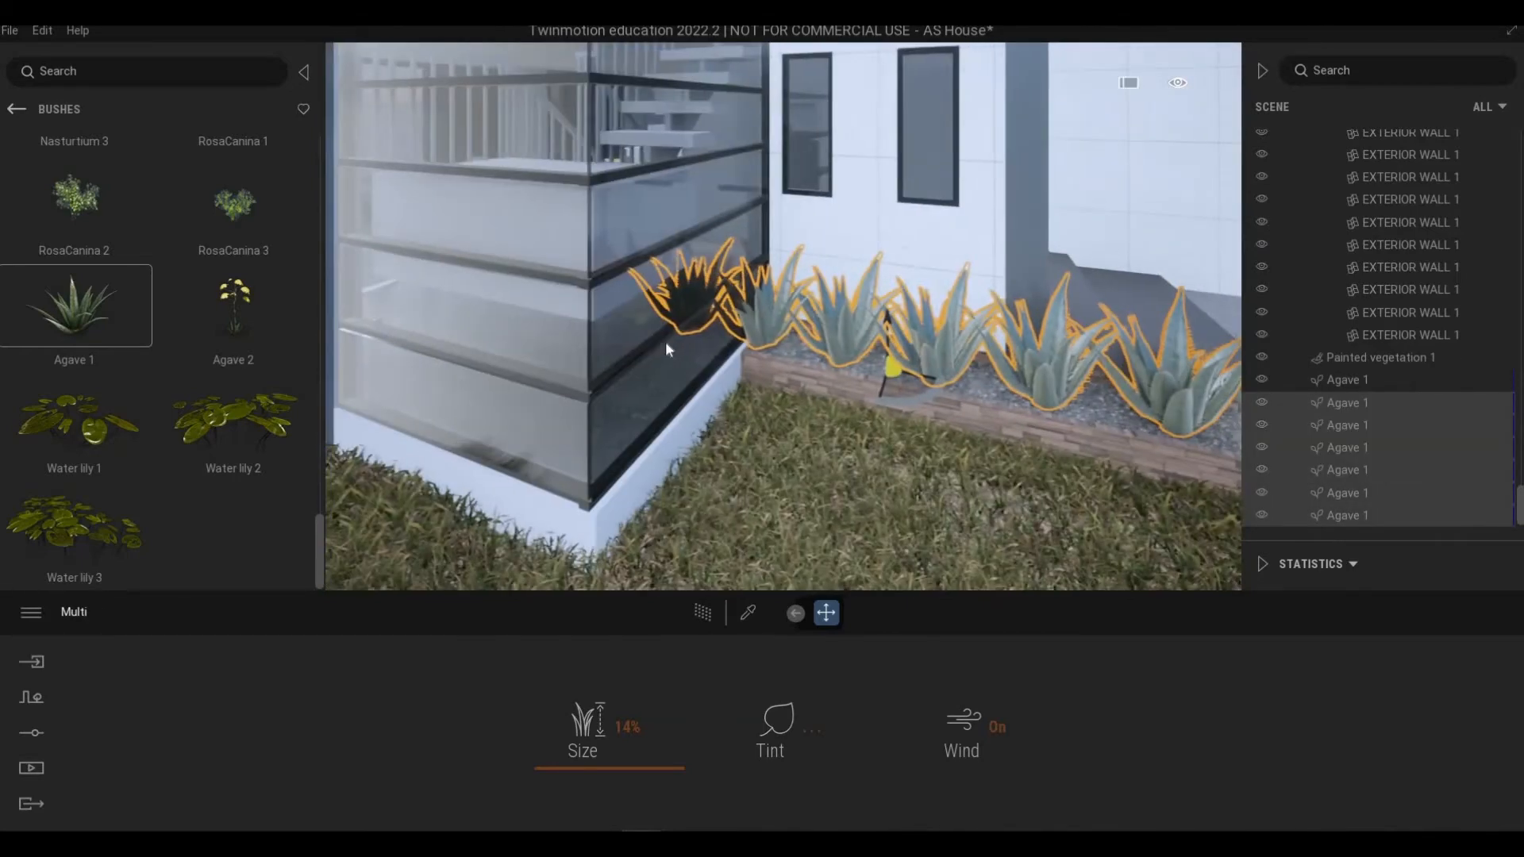
Step: Delete the two agaves closest to the glass wall corner of the planter
scroll(984, 428, "up", 3)
scroll(1000, 468, "up", 3)
scroll(998, 473, "down", 3)
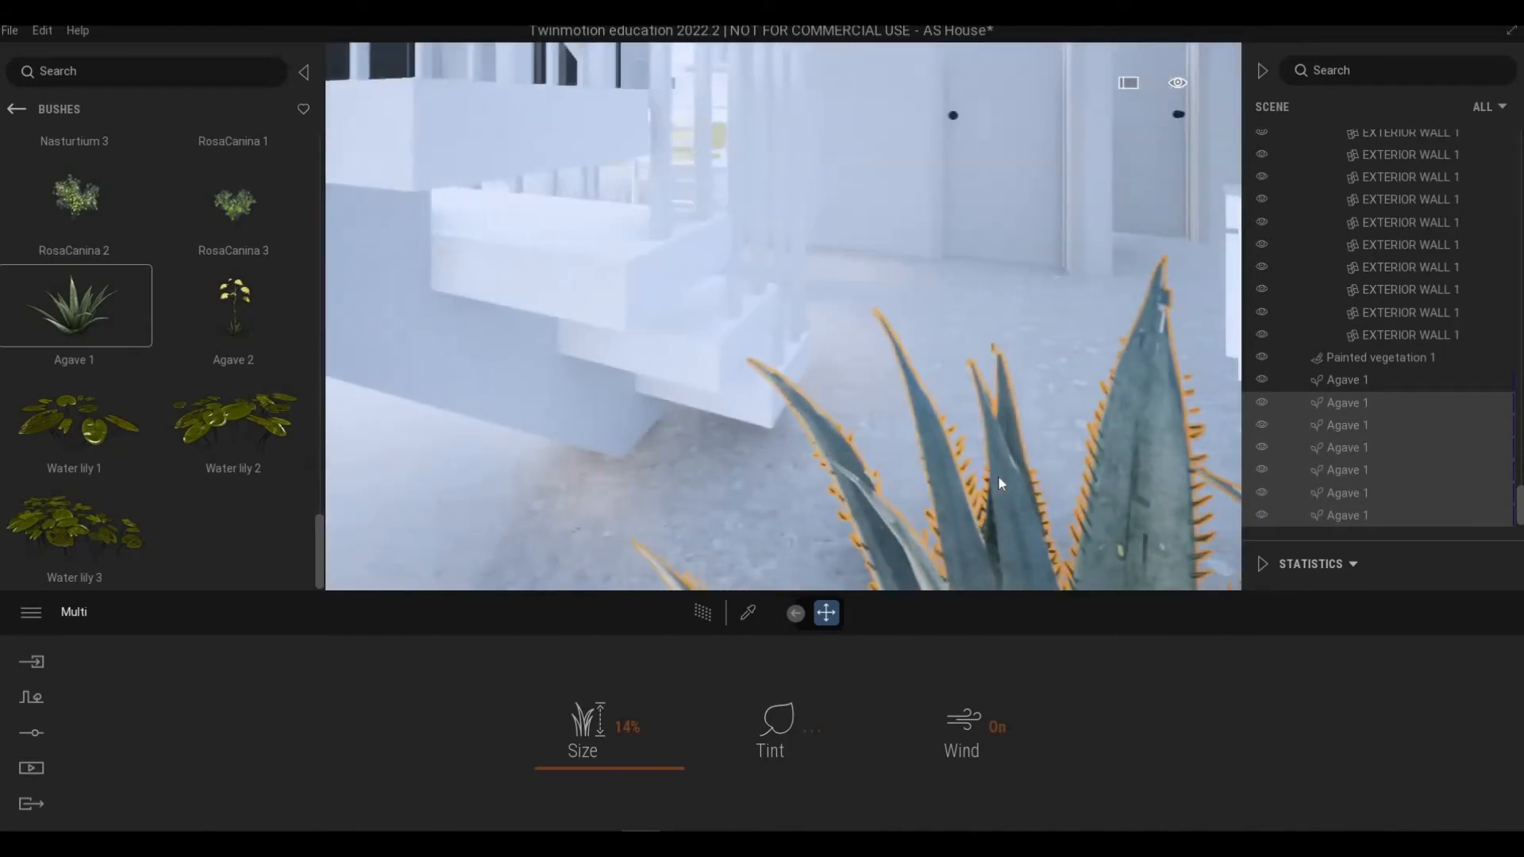
left_click(999, 478)
key("Delete")
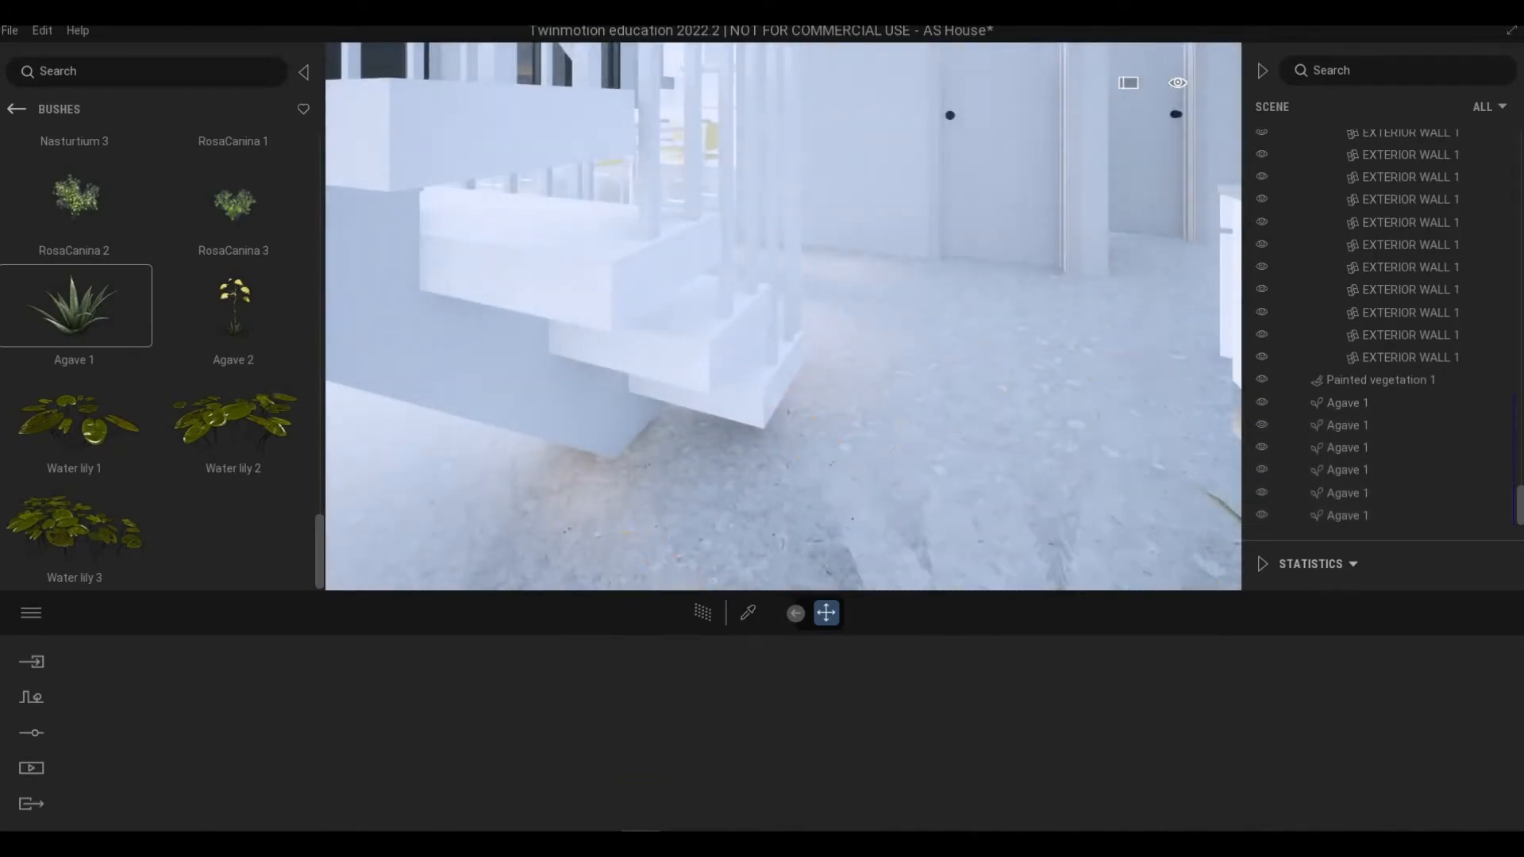
scroll(999, 478, "down", 3)
middle_click_drag(918, 485, 775, 400)
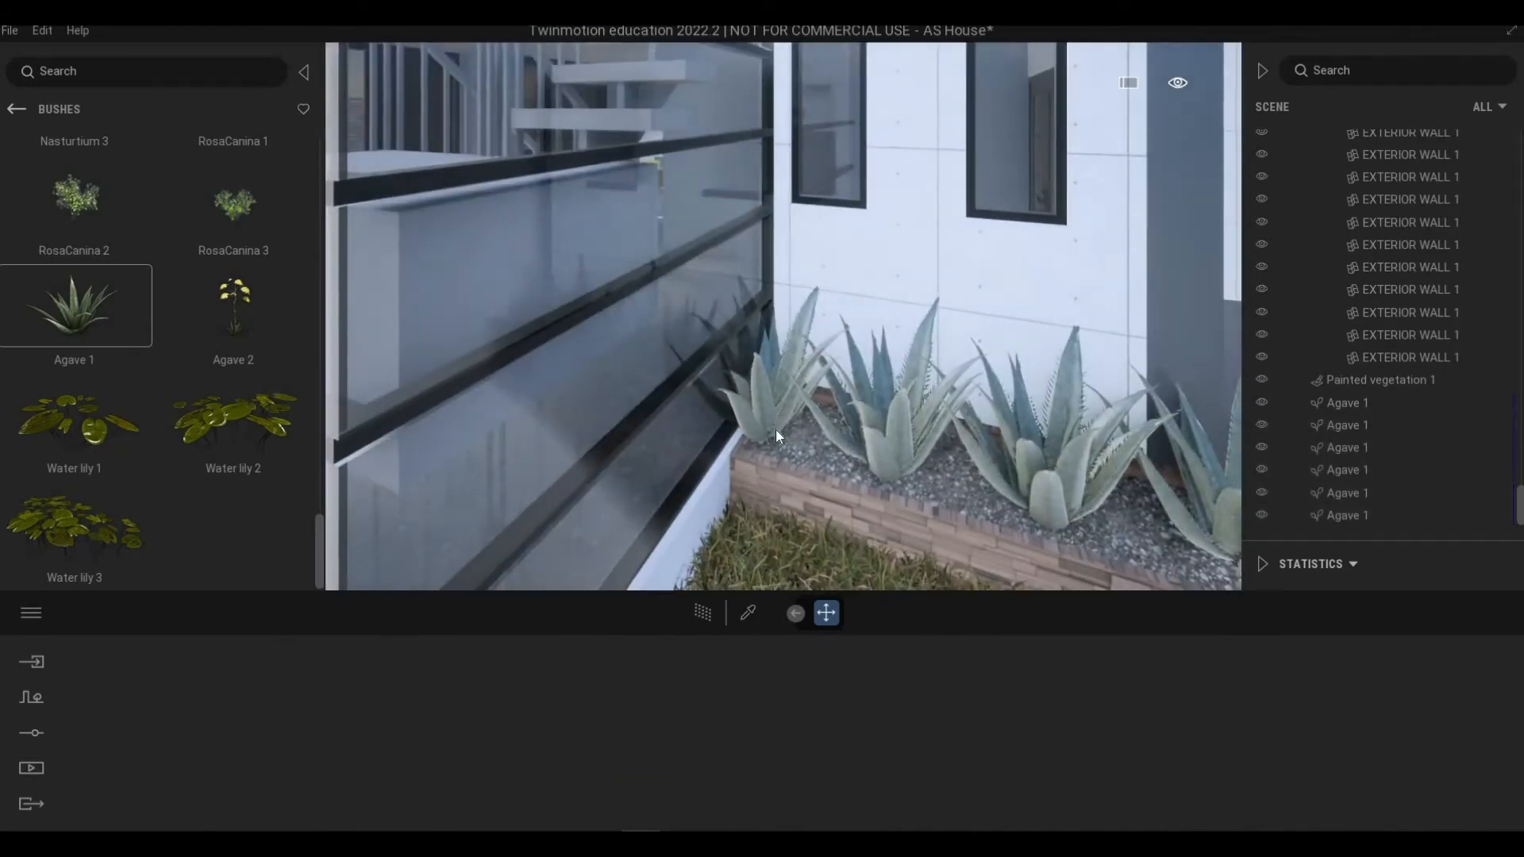
left_click(775, 432)
key("Delete")
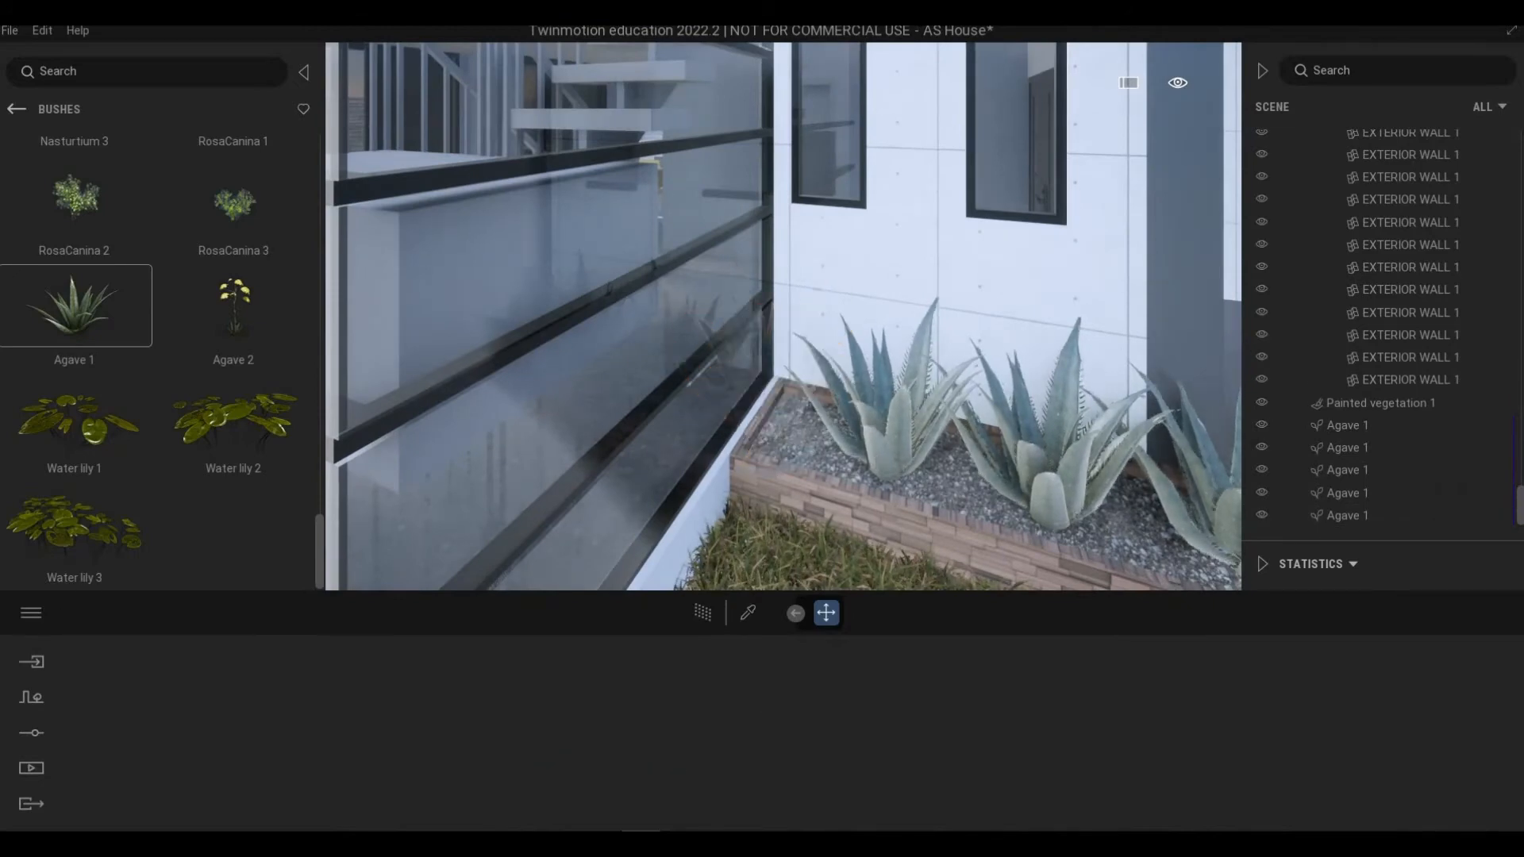
Step: Open the Trees category of the vegetation library and browse the palm trees
right_click_drag(874, 456, 762, 449)
scroll(861, 449, "down", 3)
middle_click_drag(763, 449, 707, 385, "shift")
scroll(865, 461, "down", 3)
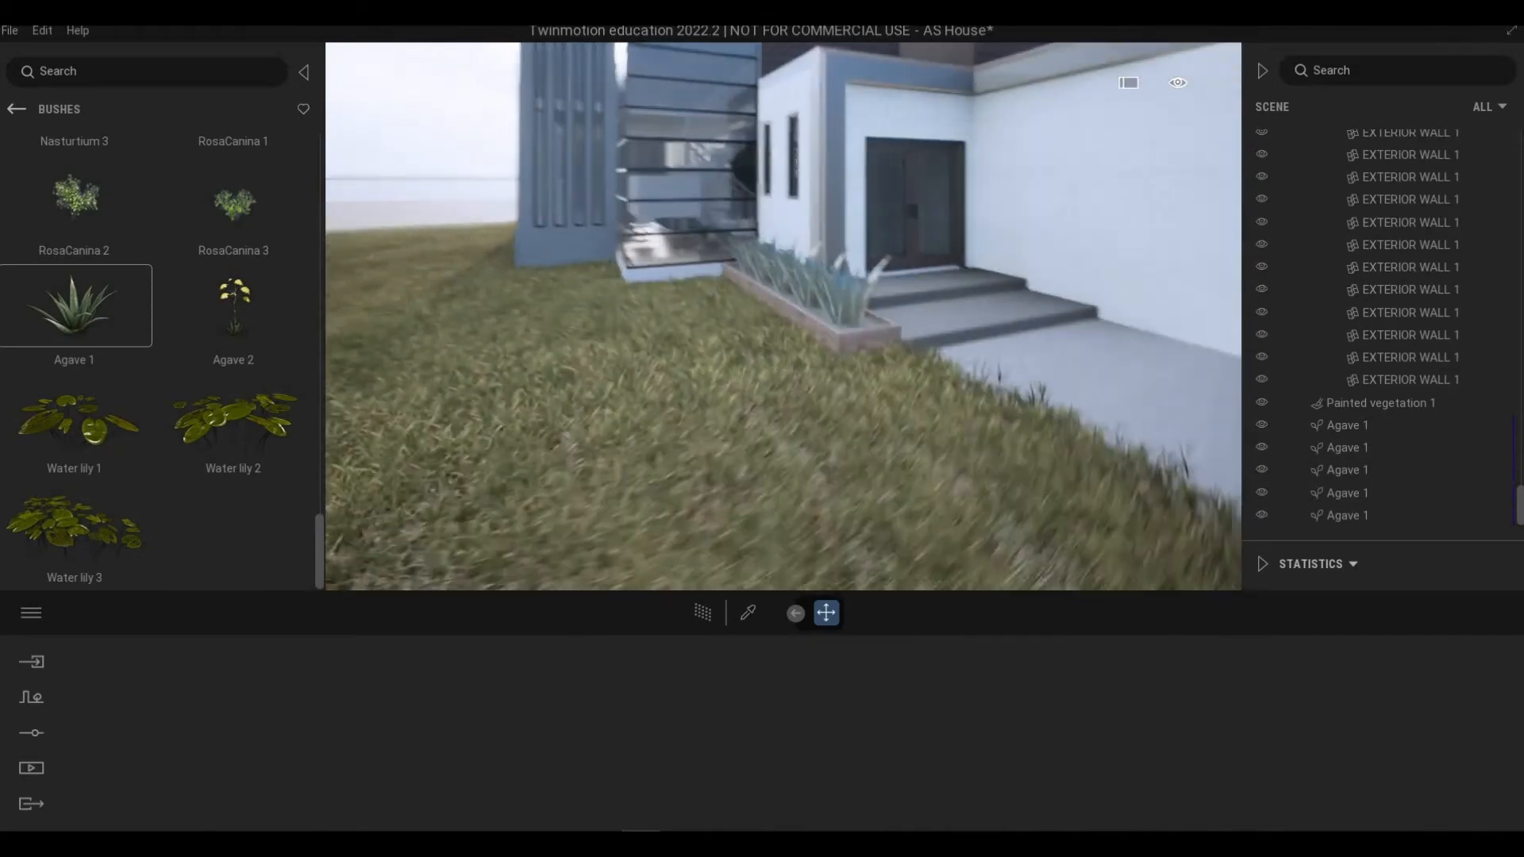
right_click_drag(897, 473, 846, 405)
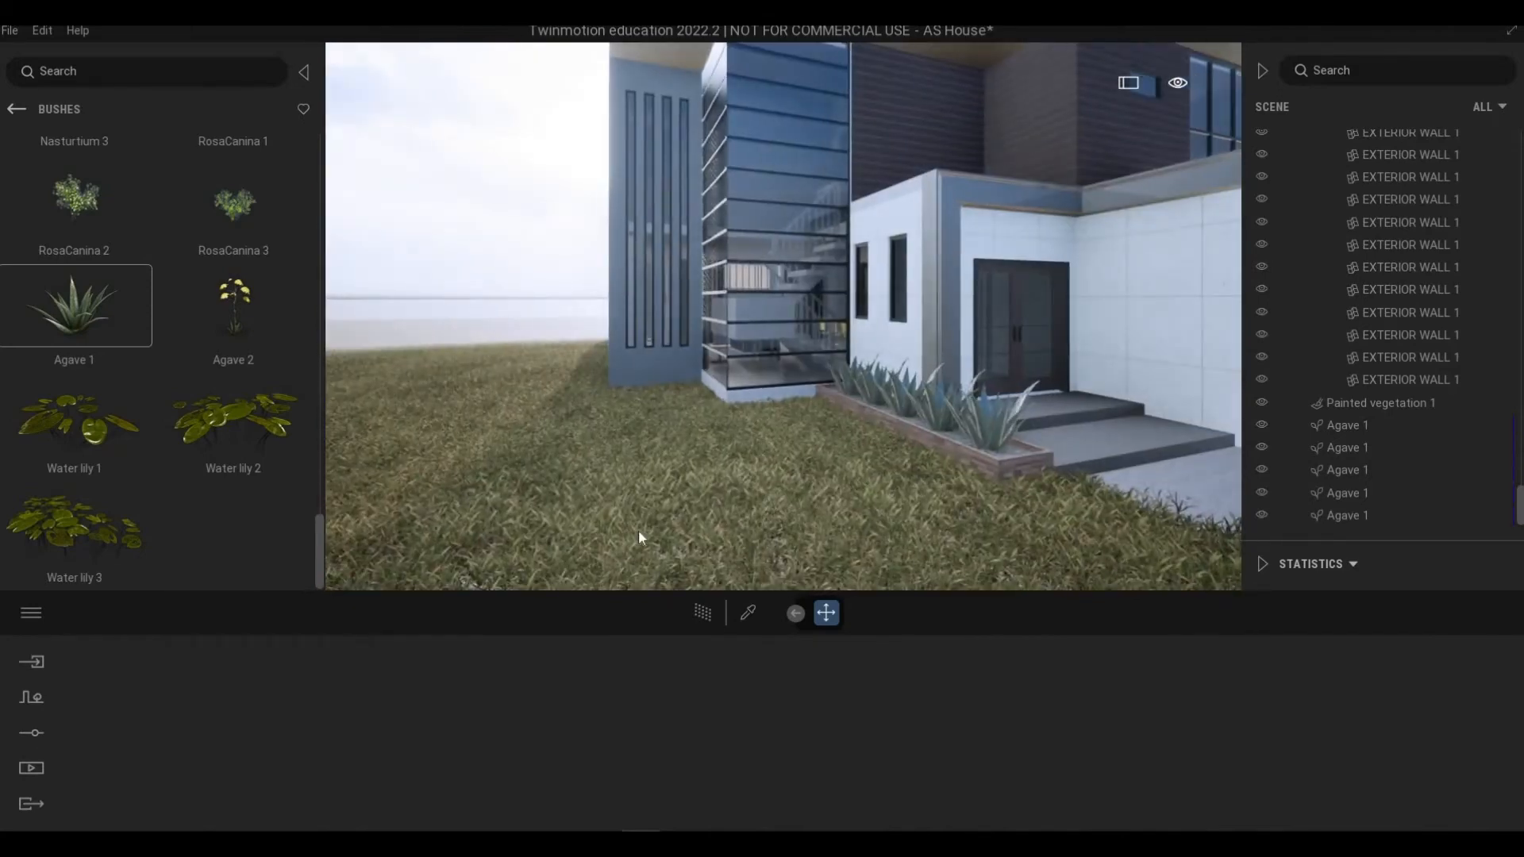
right_click_drag(639, 531, 615, 515)
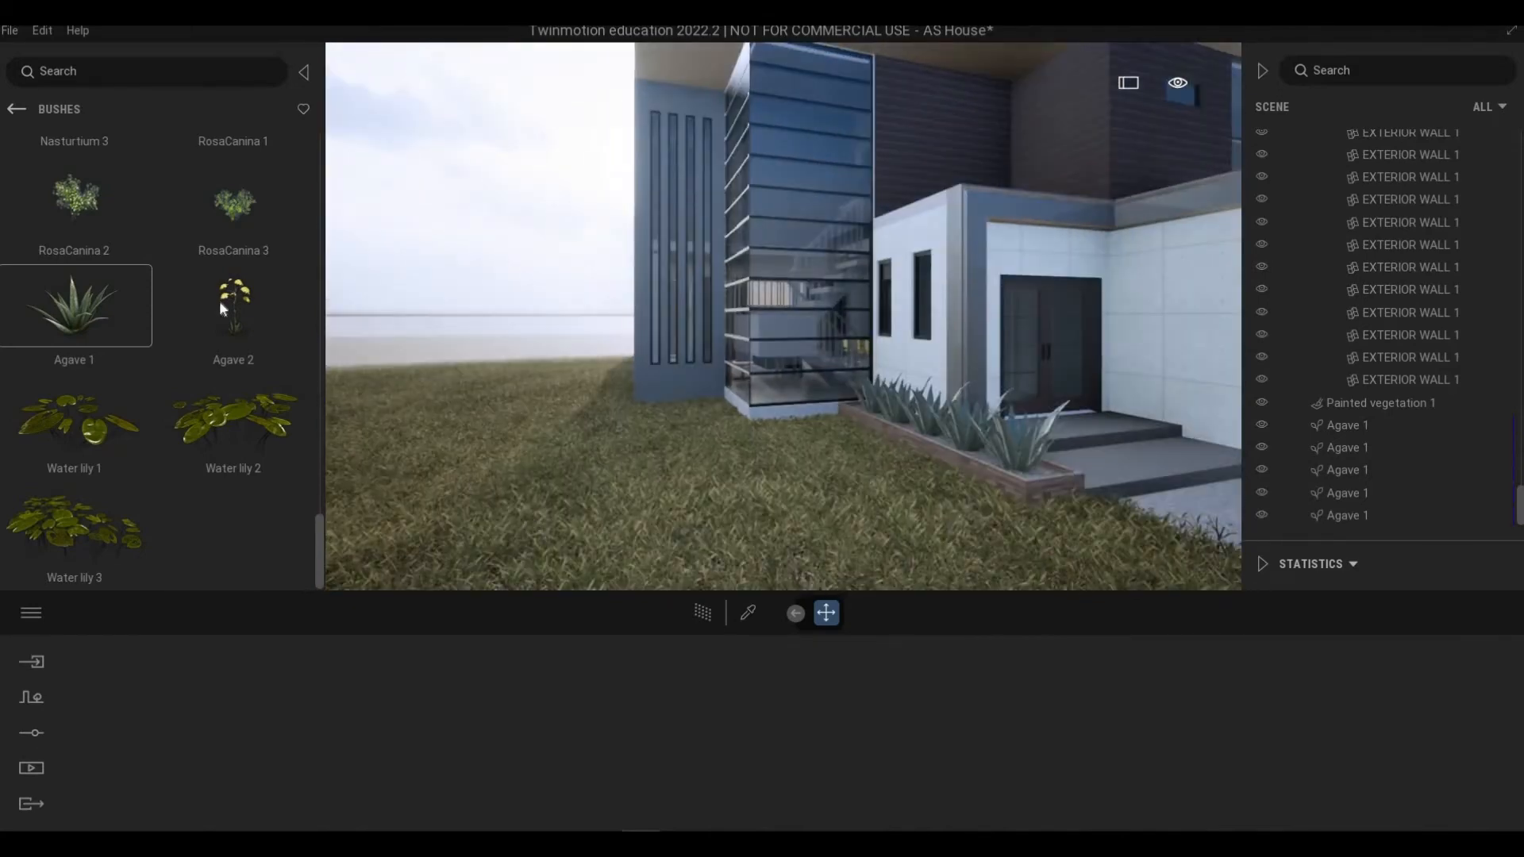
left_click(18, 108)
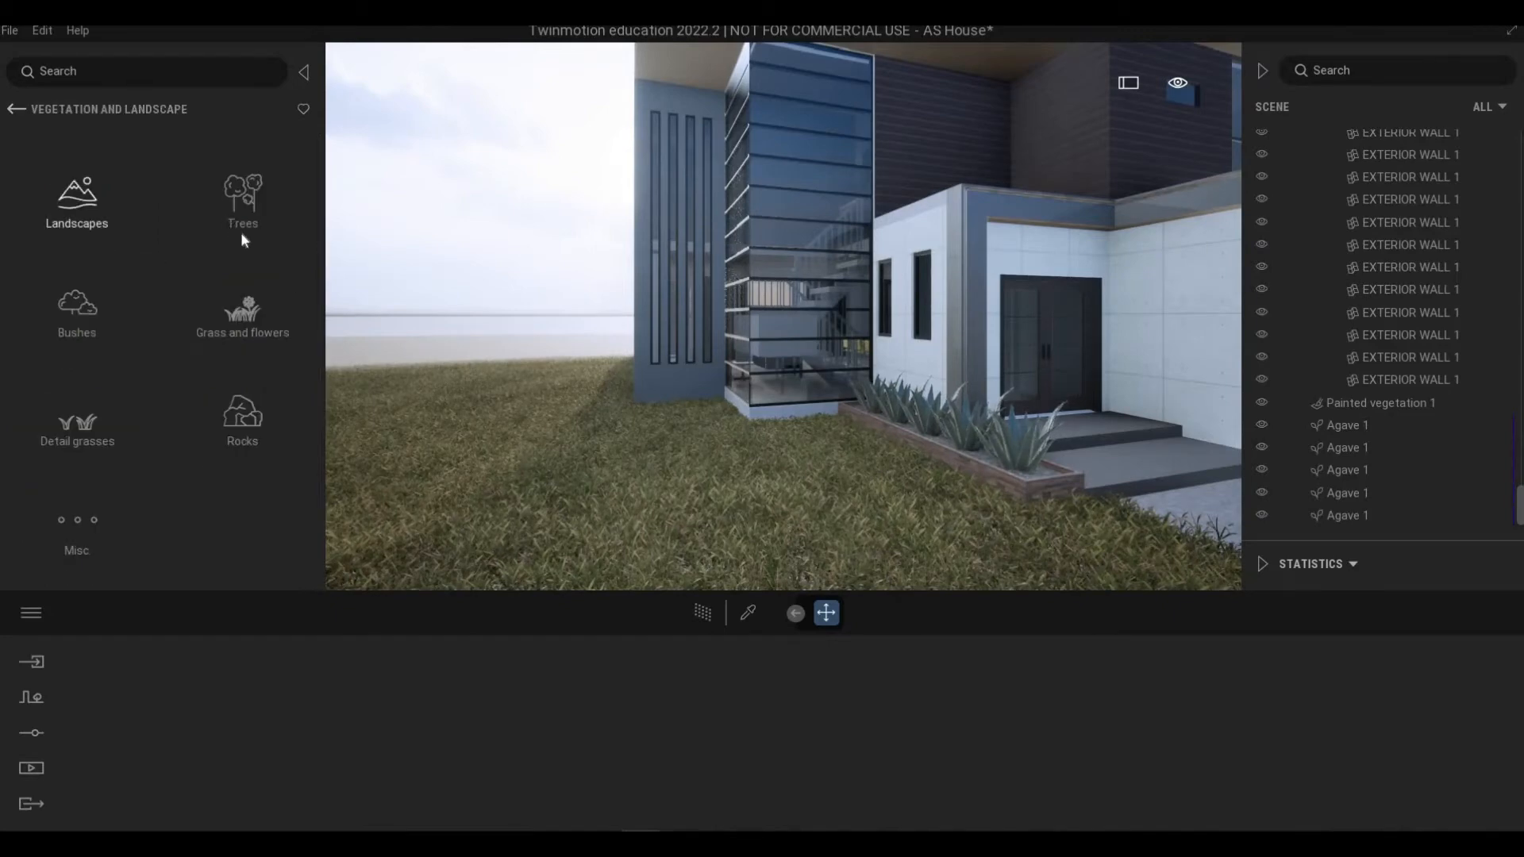
left_click(309, 189)
left_click_drag(320, 168, 336, 556)
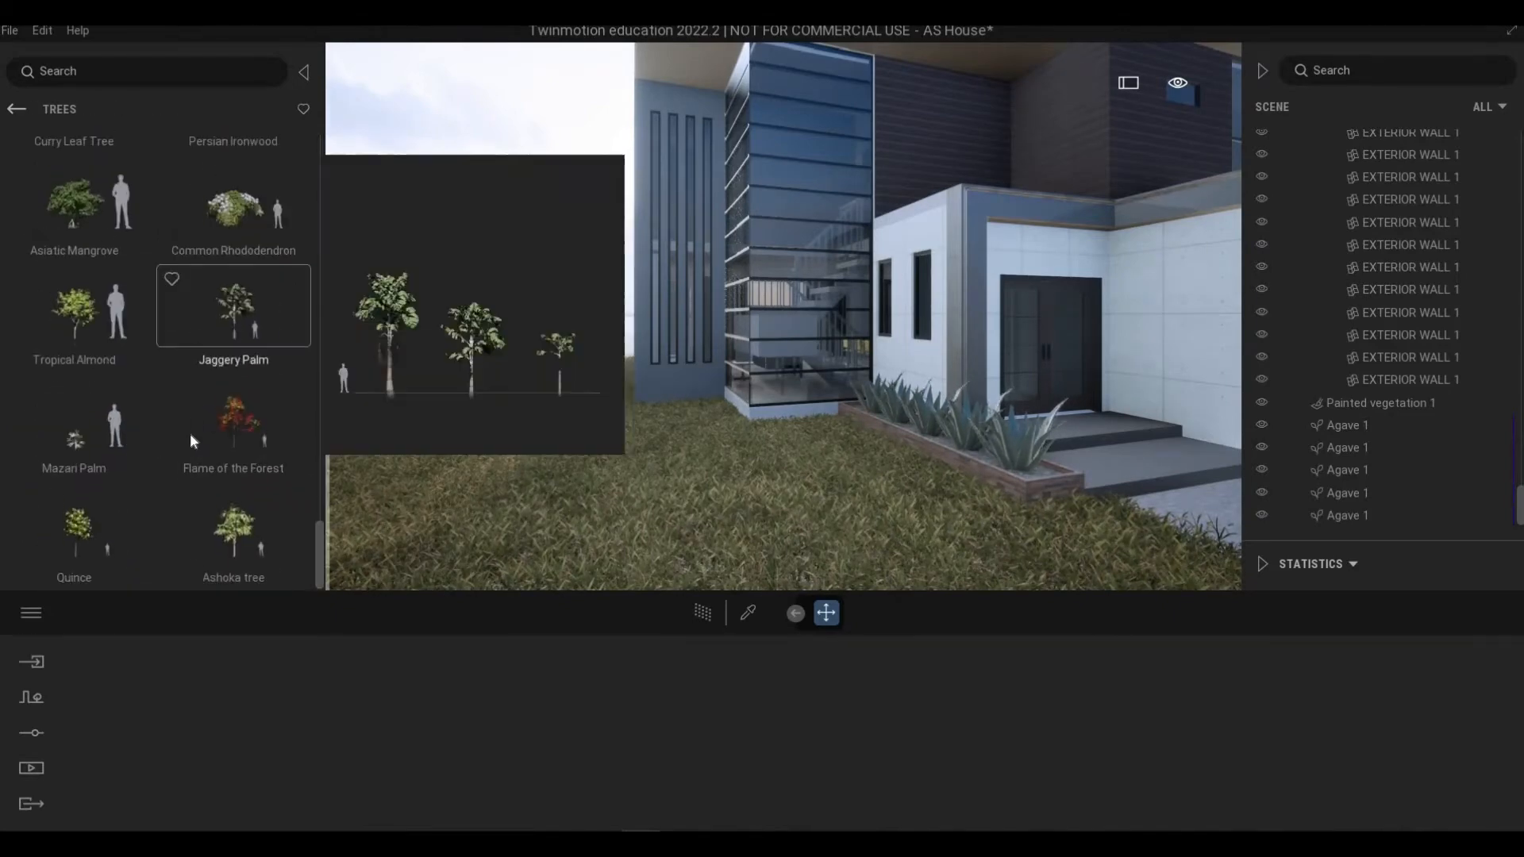
scroll(191, 436, "up", 3)
scroll(189, 418, "up", 7)
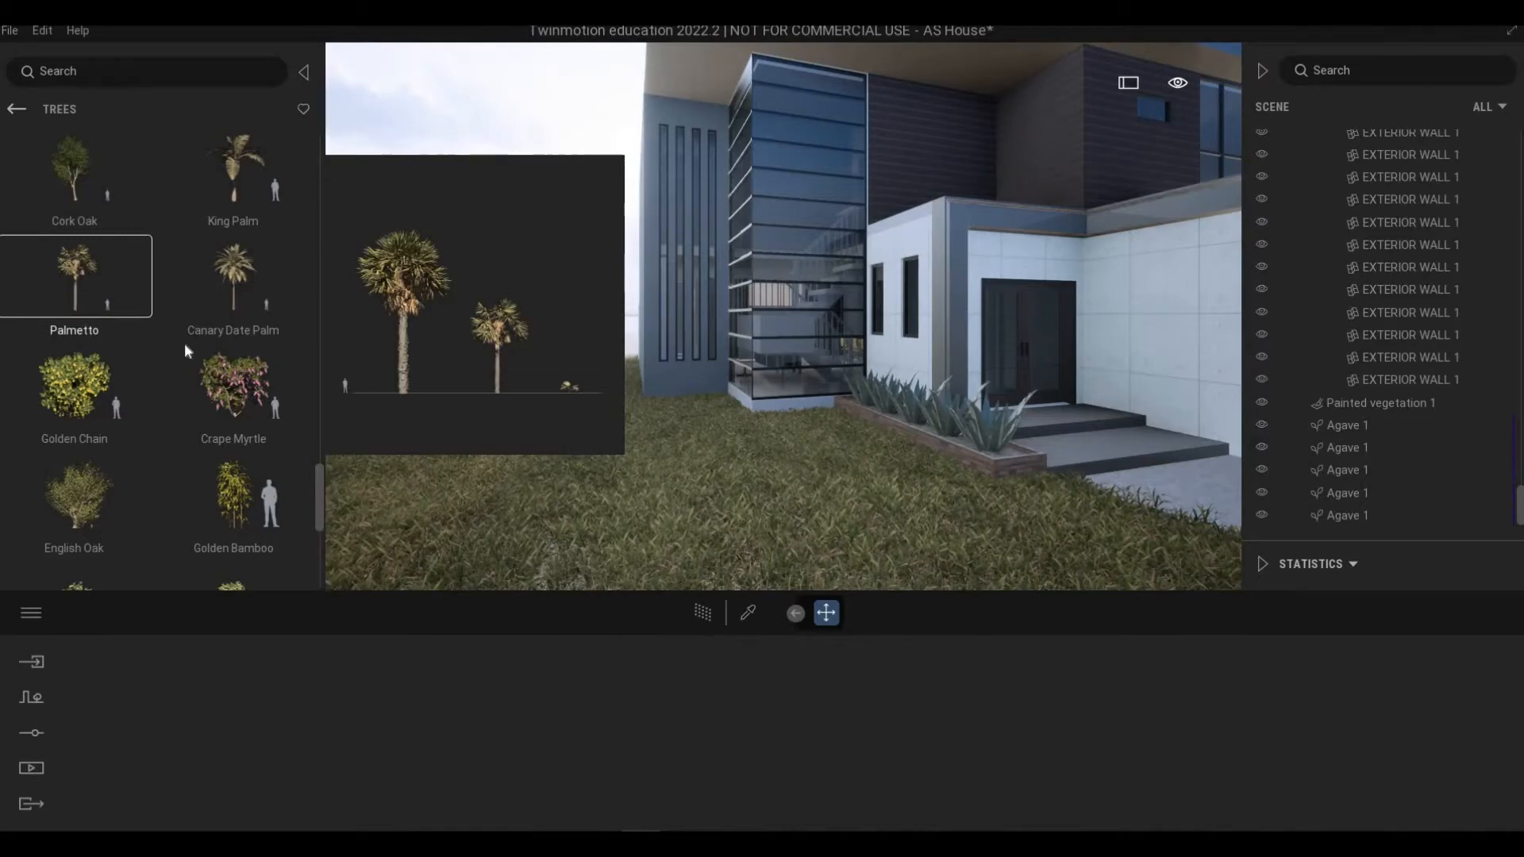
Step: Place a King Palm on the lawn in front of the house, left of the entrance
left_click(723, 459)
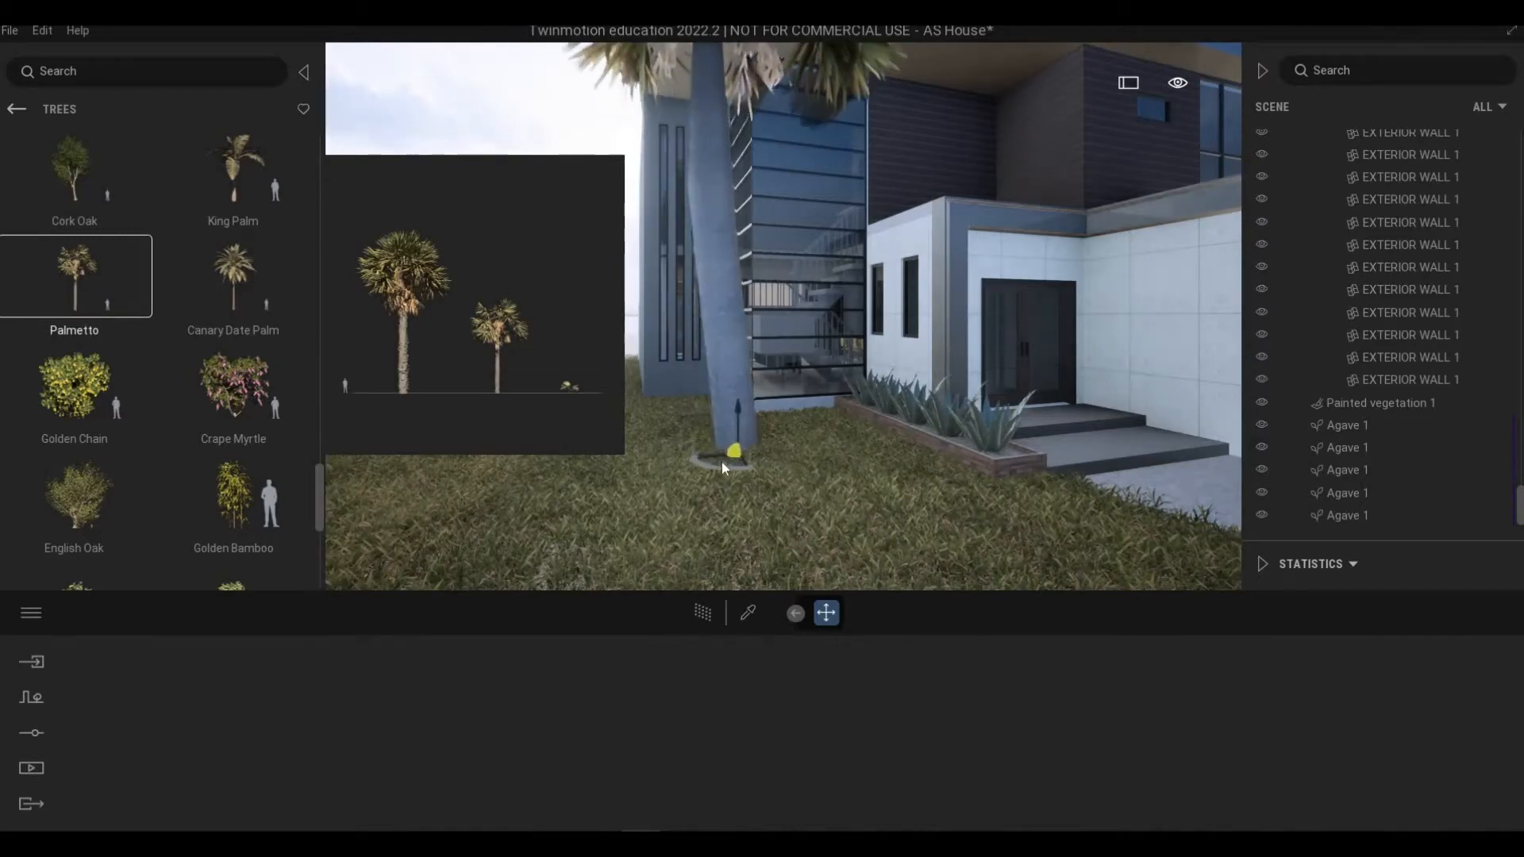
scroll(721, 460, "down", 5)
scroll(738, 435, "down", 2)
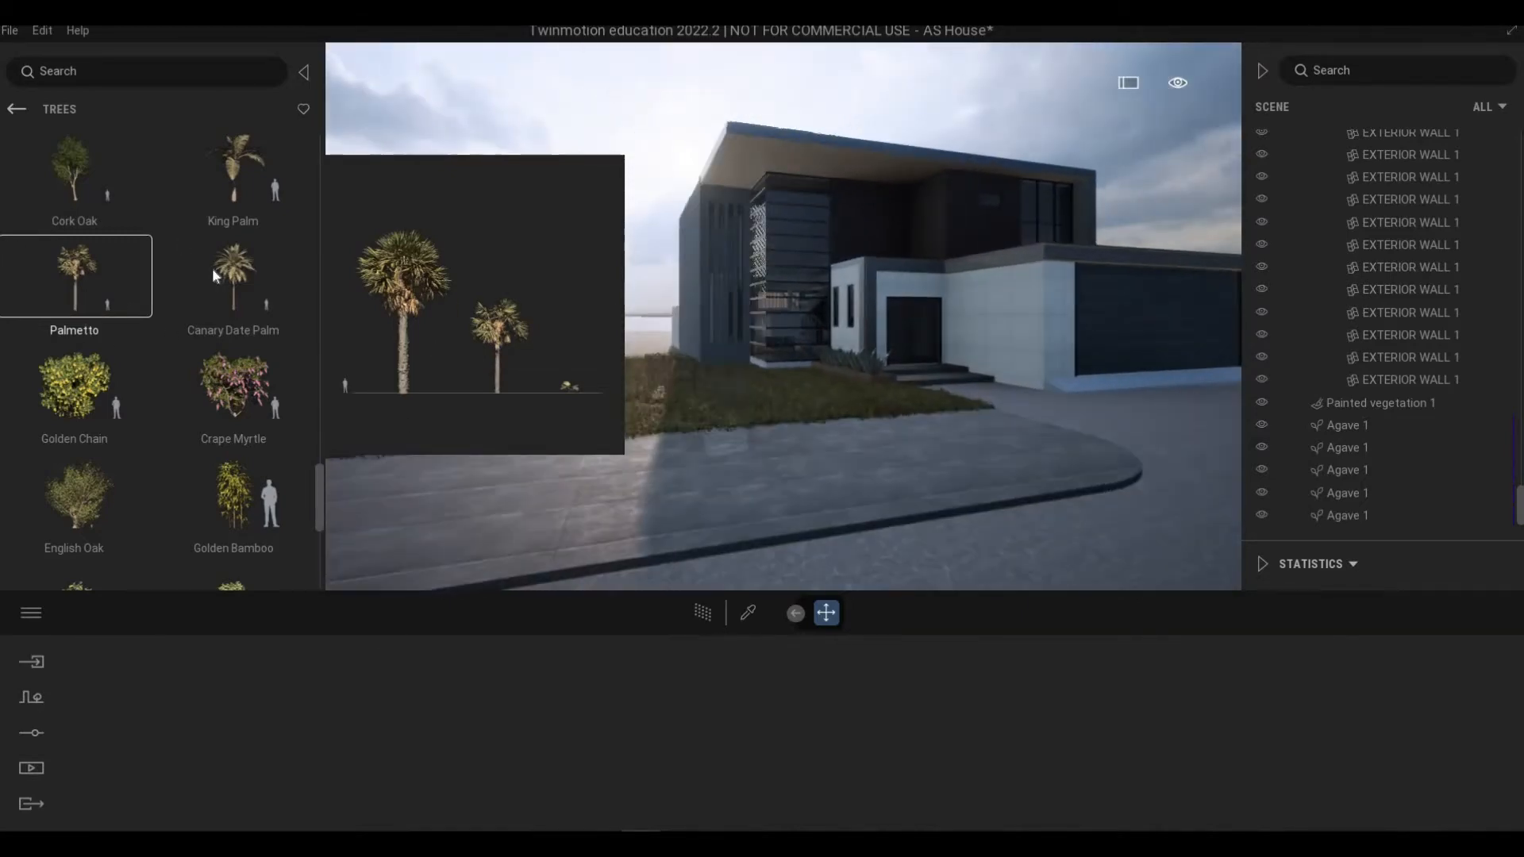
mouse_move(223, 251)
left_click(270, 298)
left_click(743, 357)
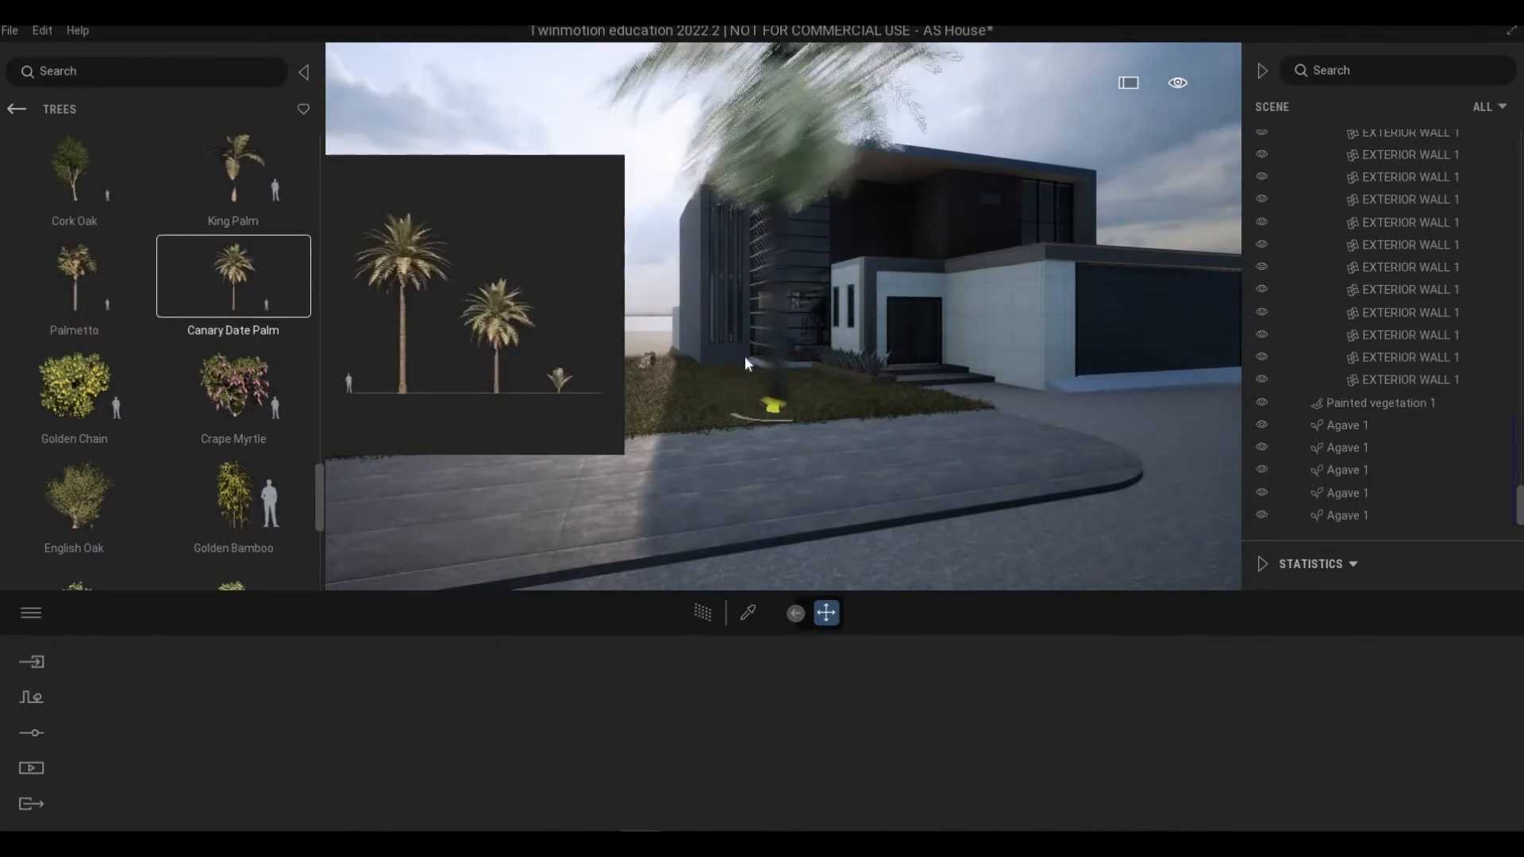
left_click(237, 160)
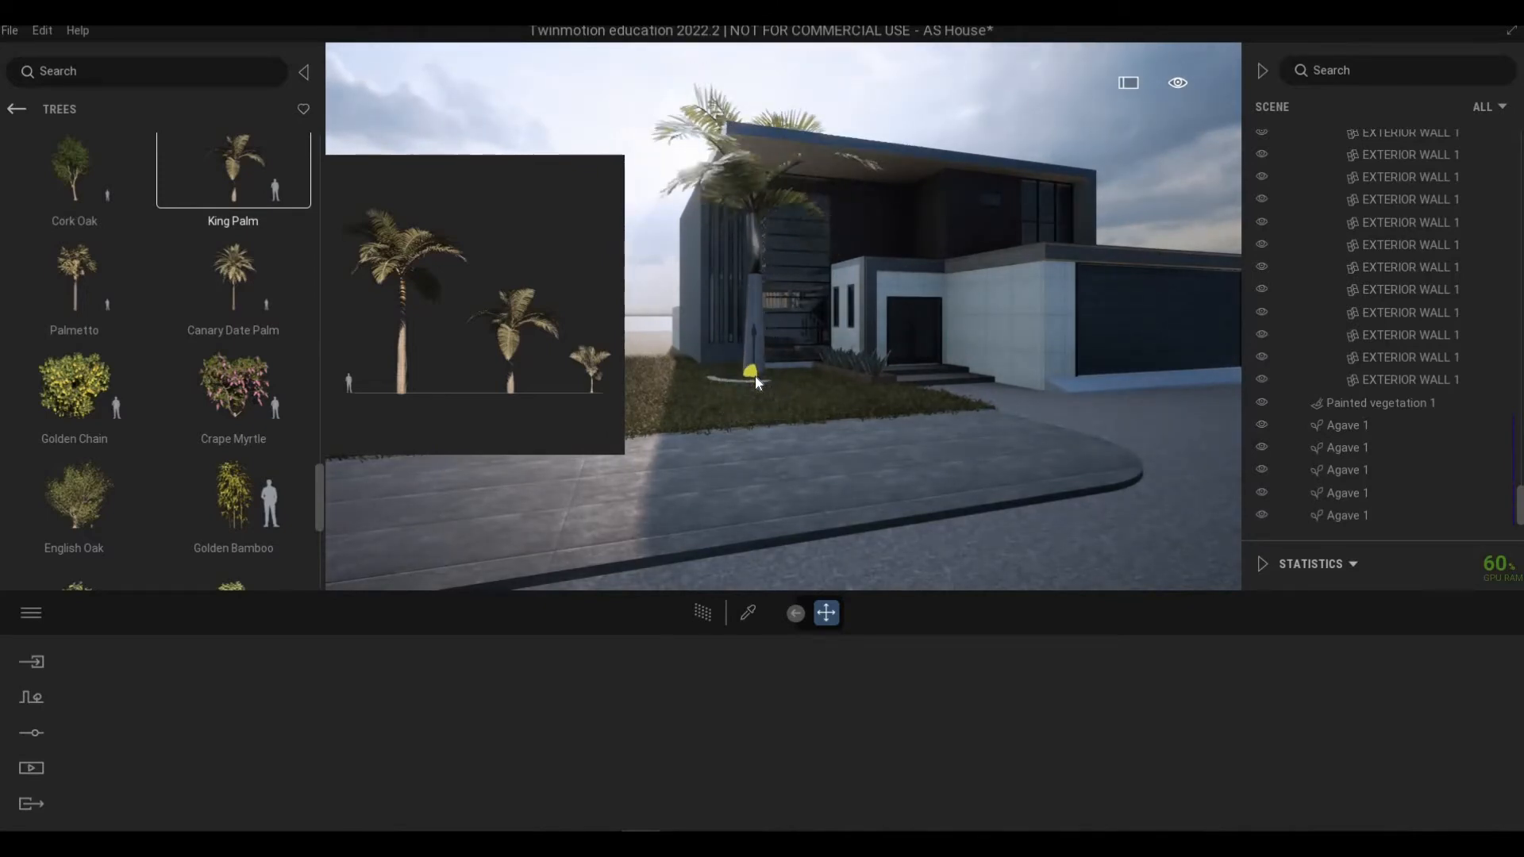
scroll(755, 376, "up", 2)
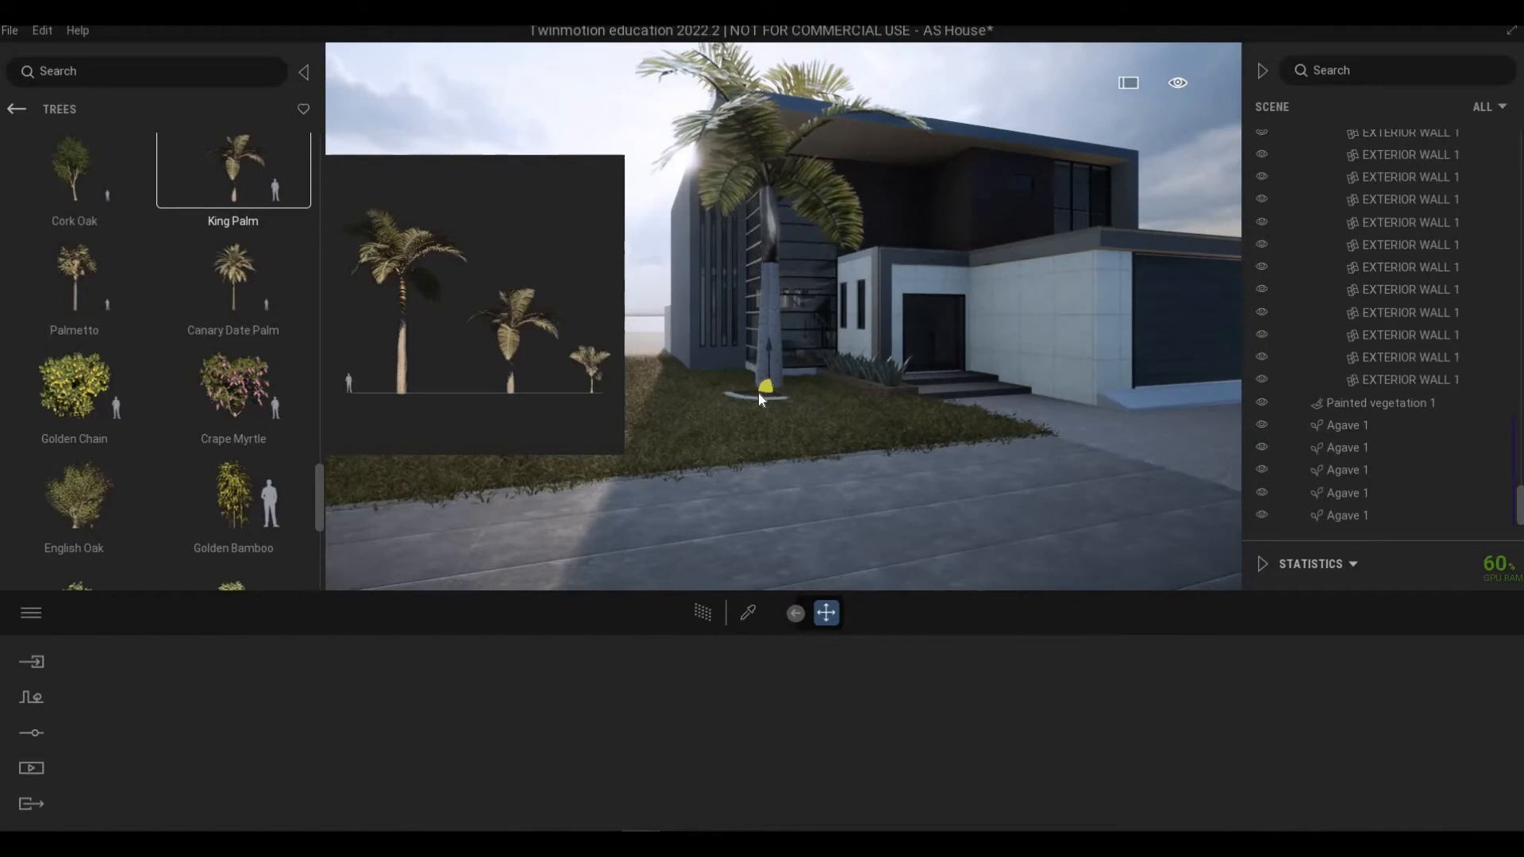
left_click(746, 394)
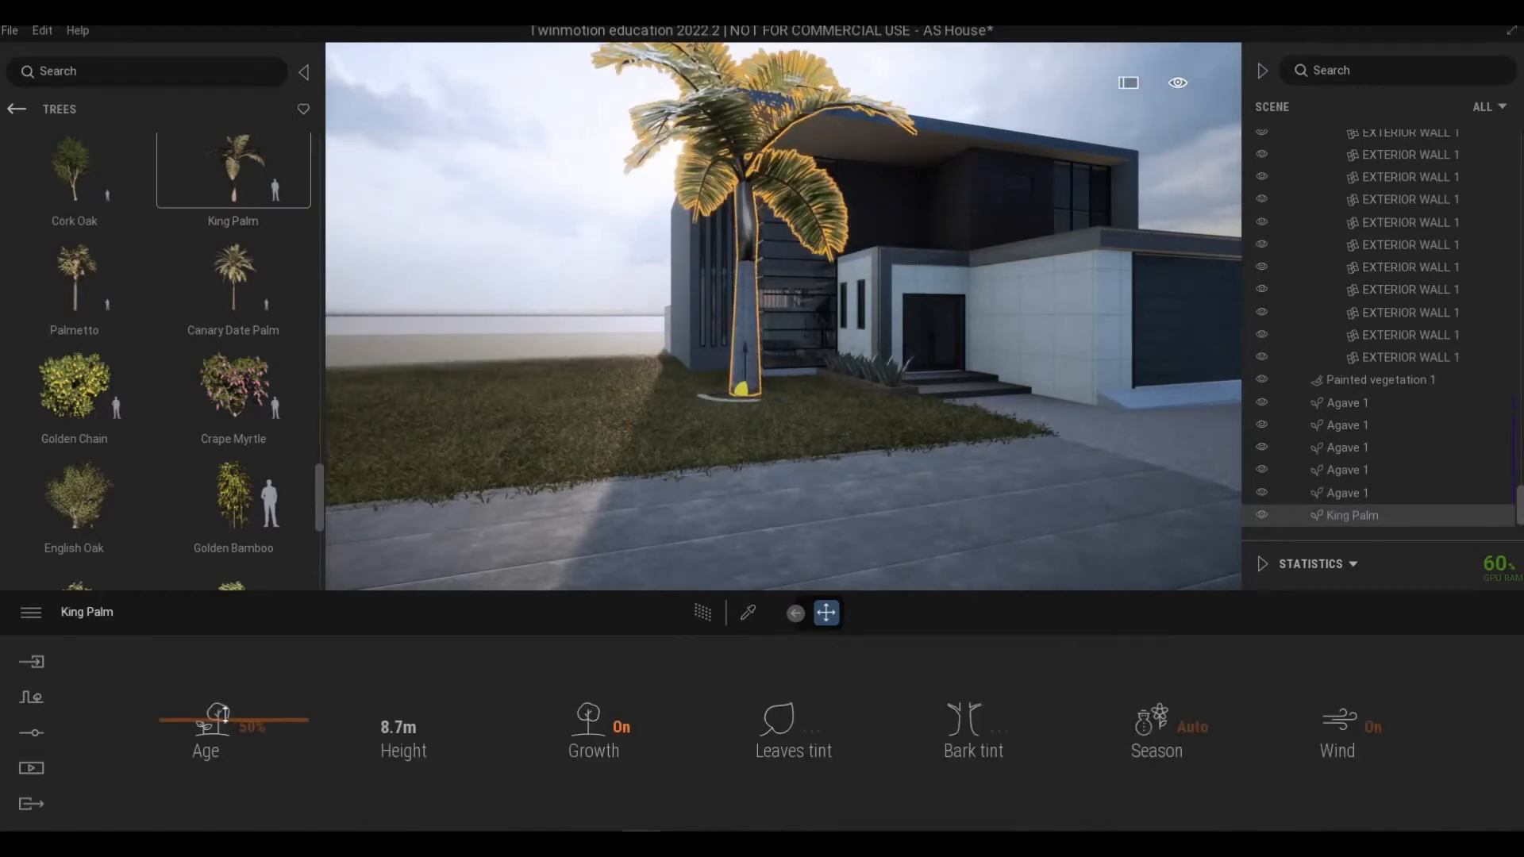
Step: Set the King Palm's age to 17% and shift it slightly on the lawn
left_click_drag(219, 745, 216, 765)
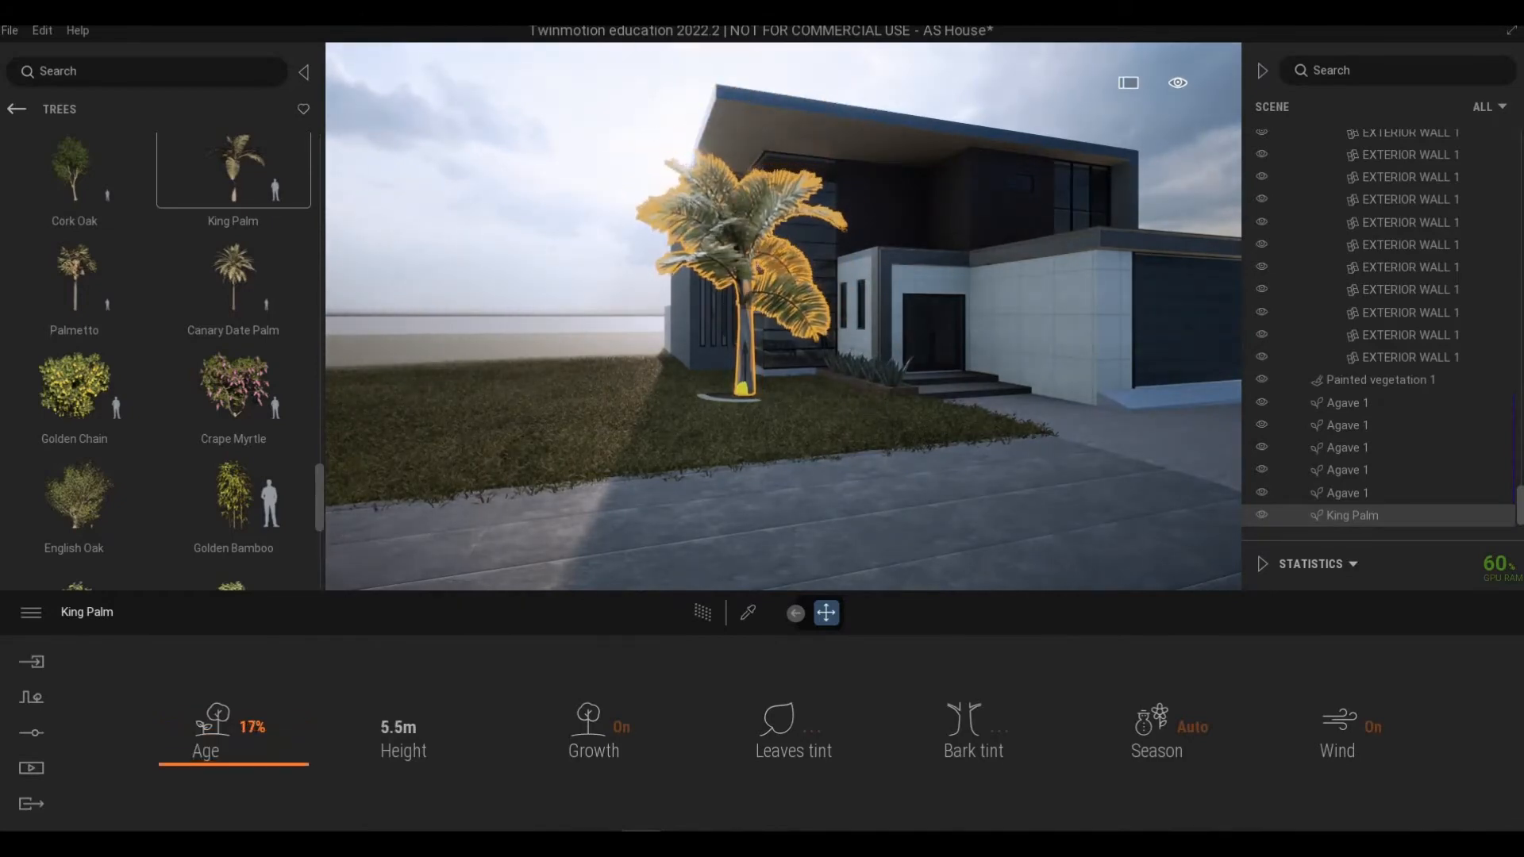
key("a")
key("w")
right_click_drag(664, 483, 763, 479)
key("d")
key("s")
key("a")
key("d")
key("w")
key("a")
left_click(763, 478)
left_click_drag(559, 470, 536, 447)
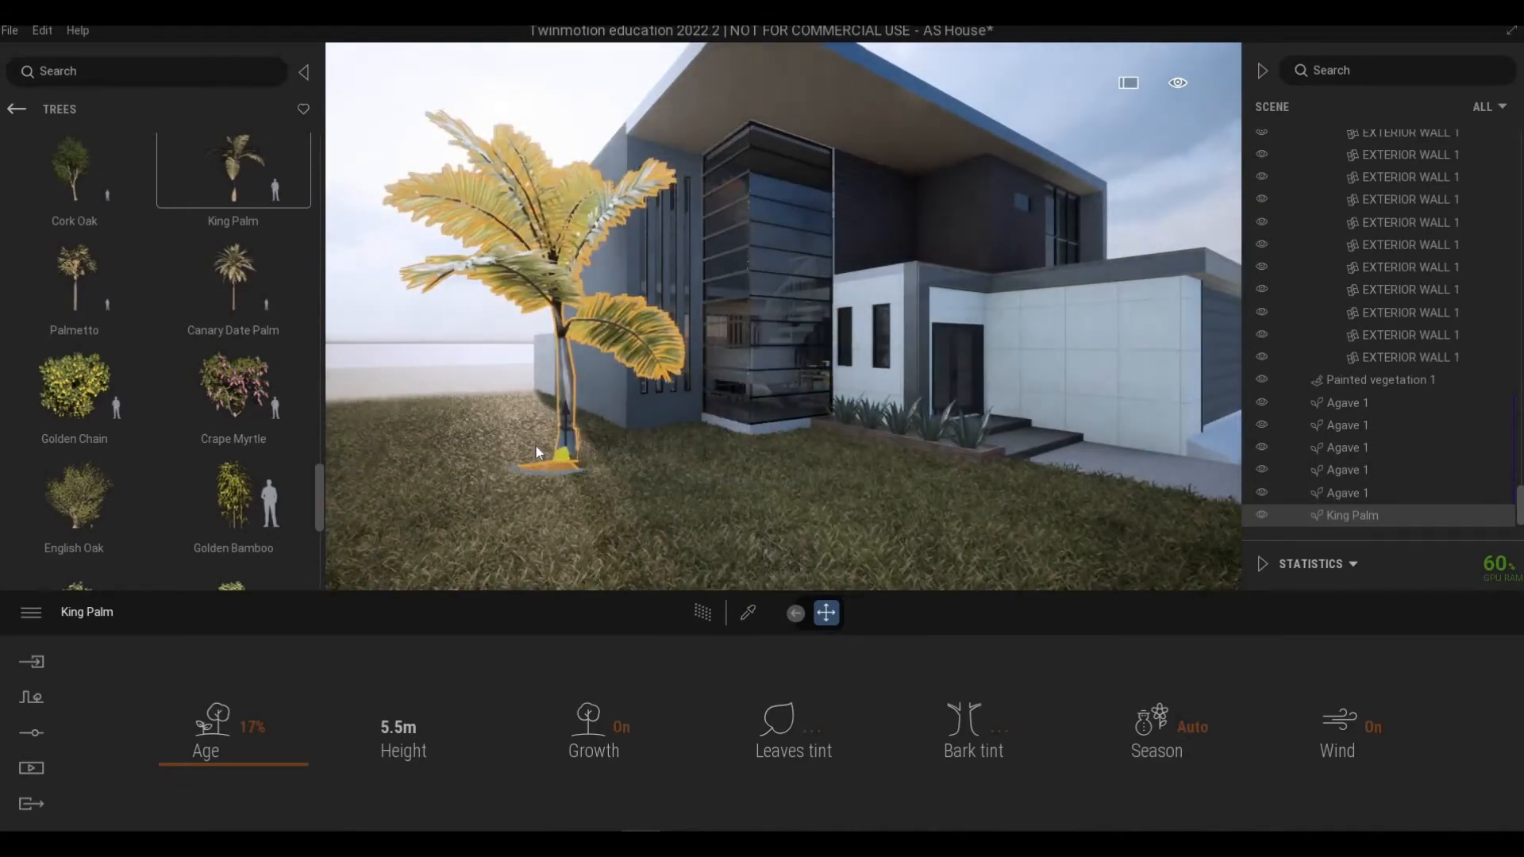
Step: Place another King Palm from the library on the lawn beside the first one
key("s")
right_click_drag(545, 441, 468, 479)
key("d")
right_click_drag(698, 445, 702, 459)
key("a")
key("e")
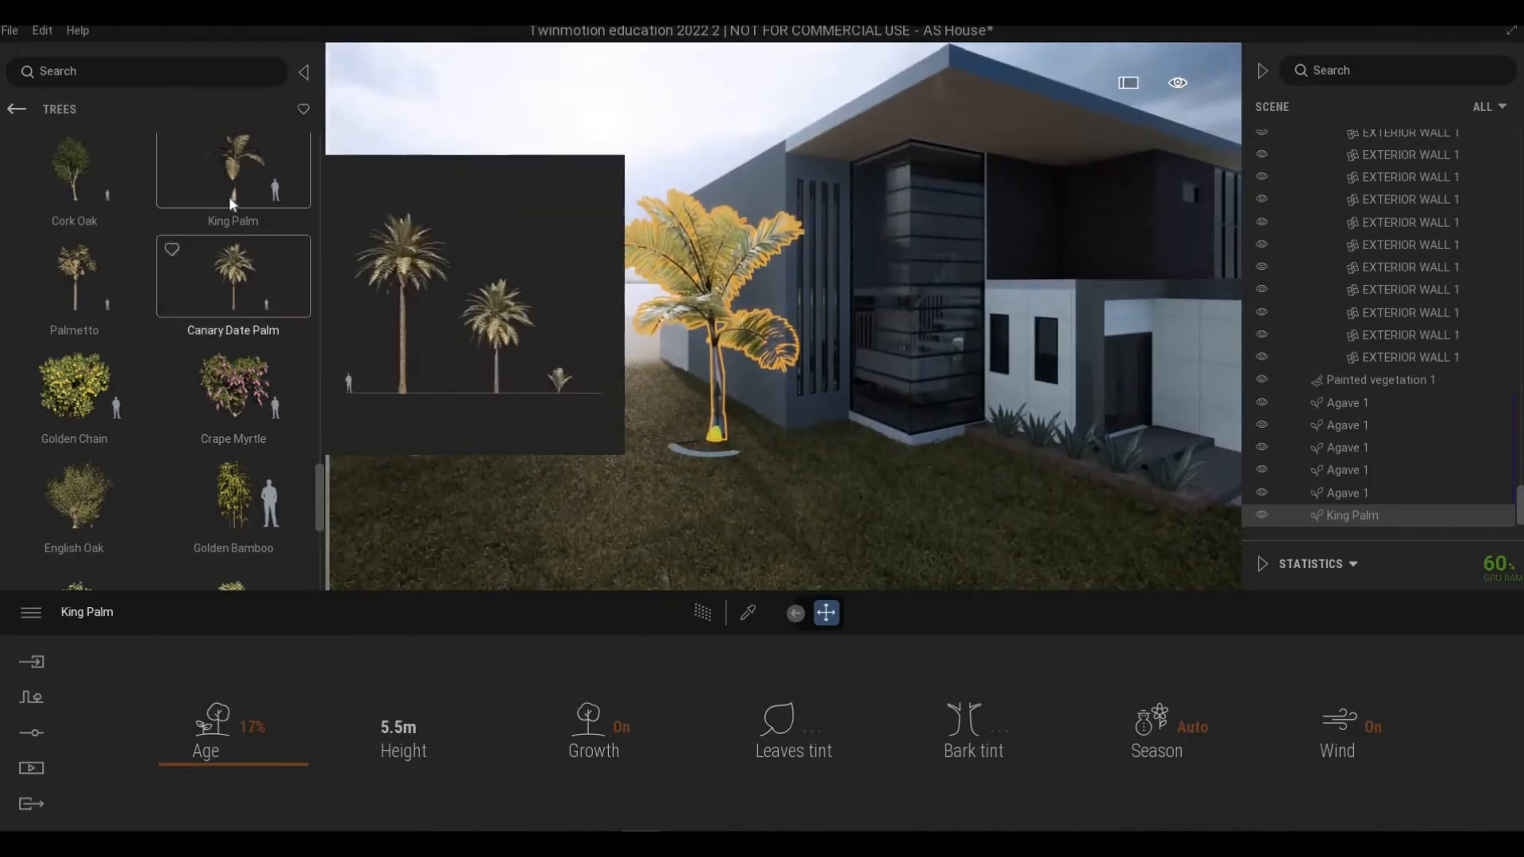
mouse_move(222, 163)
mouse_move(222, 163)
left_mouse_down()
mouse_move(687, 411)
mouse_move(593, 434)
left_mouse_up()
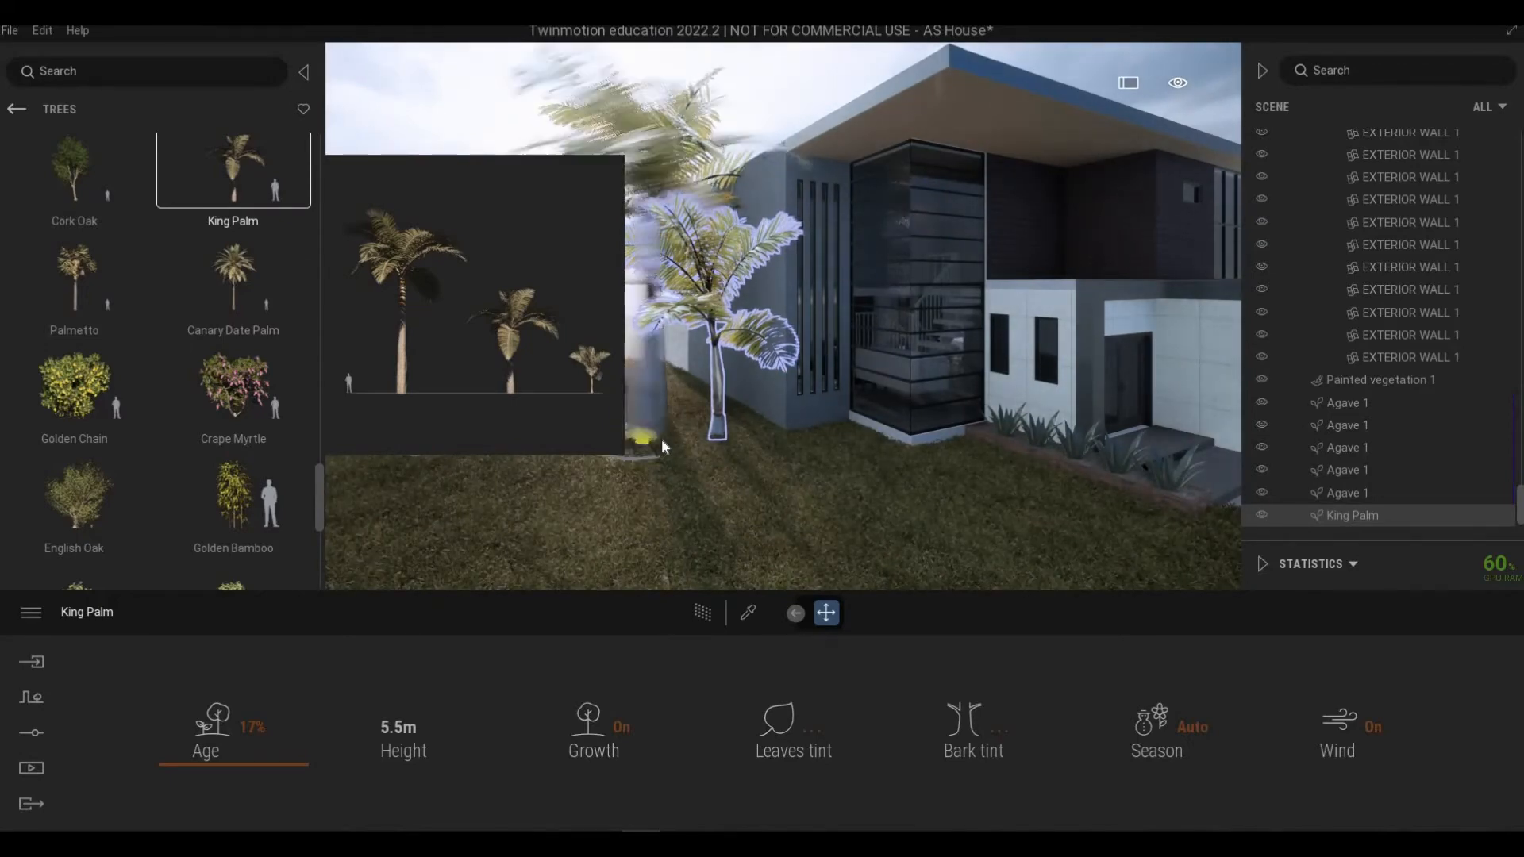
mouse_move(661, 438)
middle_mouse_down()
mouse_move(723, 435)
mouse_move(680, 426)
middle_mouse_up()
Step: Add more King Palms in a row across the lawn and rotate one of them
scroll(663, 399, "down", 3)
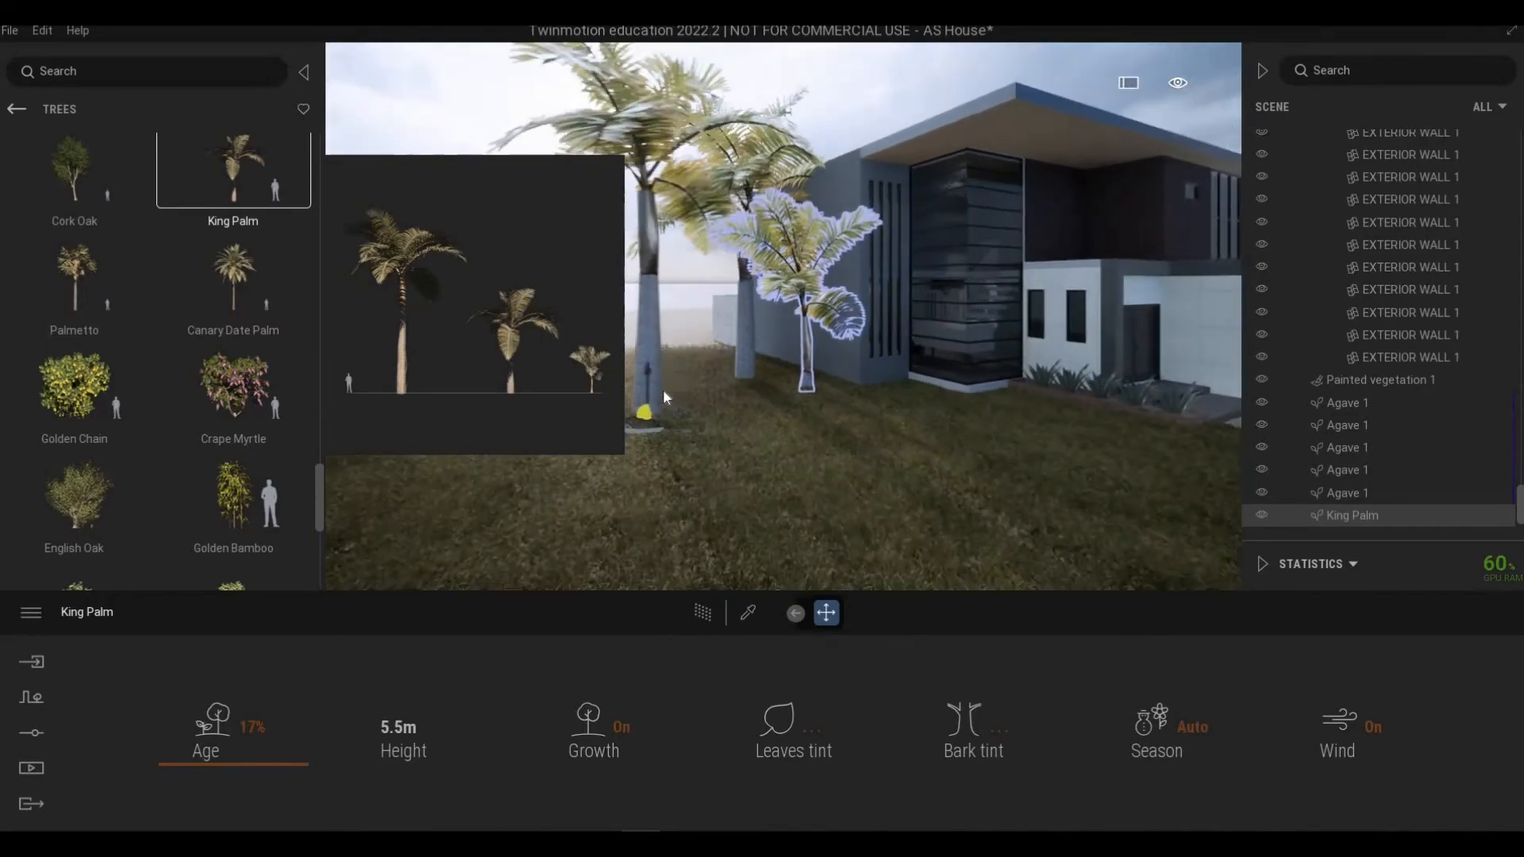
scroll(679, 386, "down", 3)
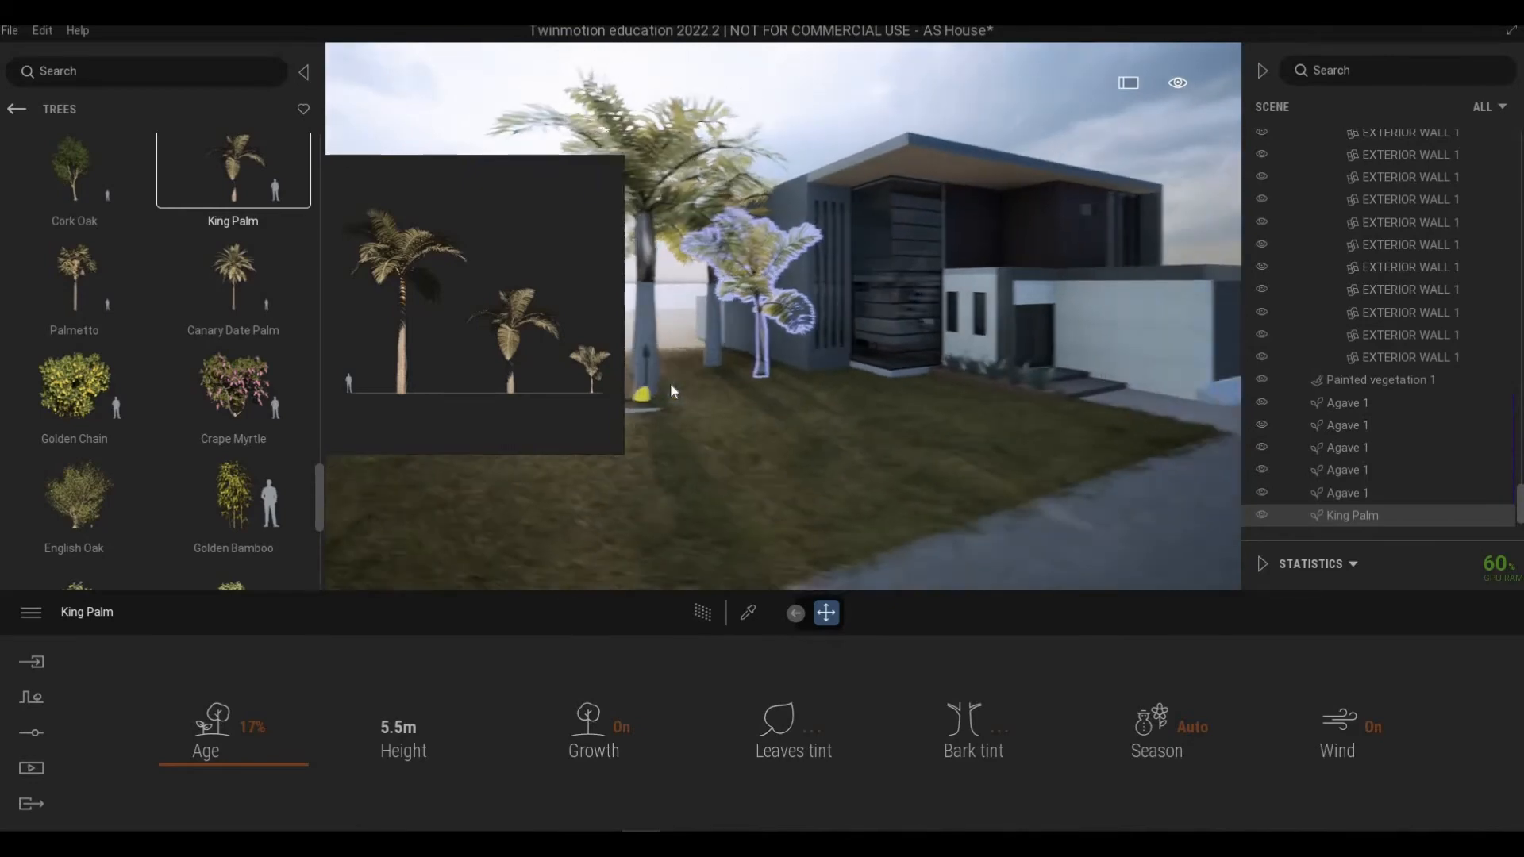
middle_click_drag(674, 382, 738, 357)
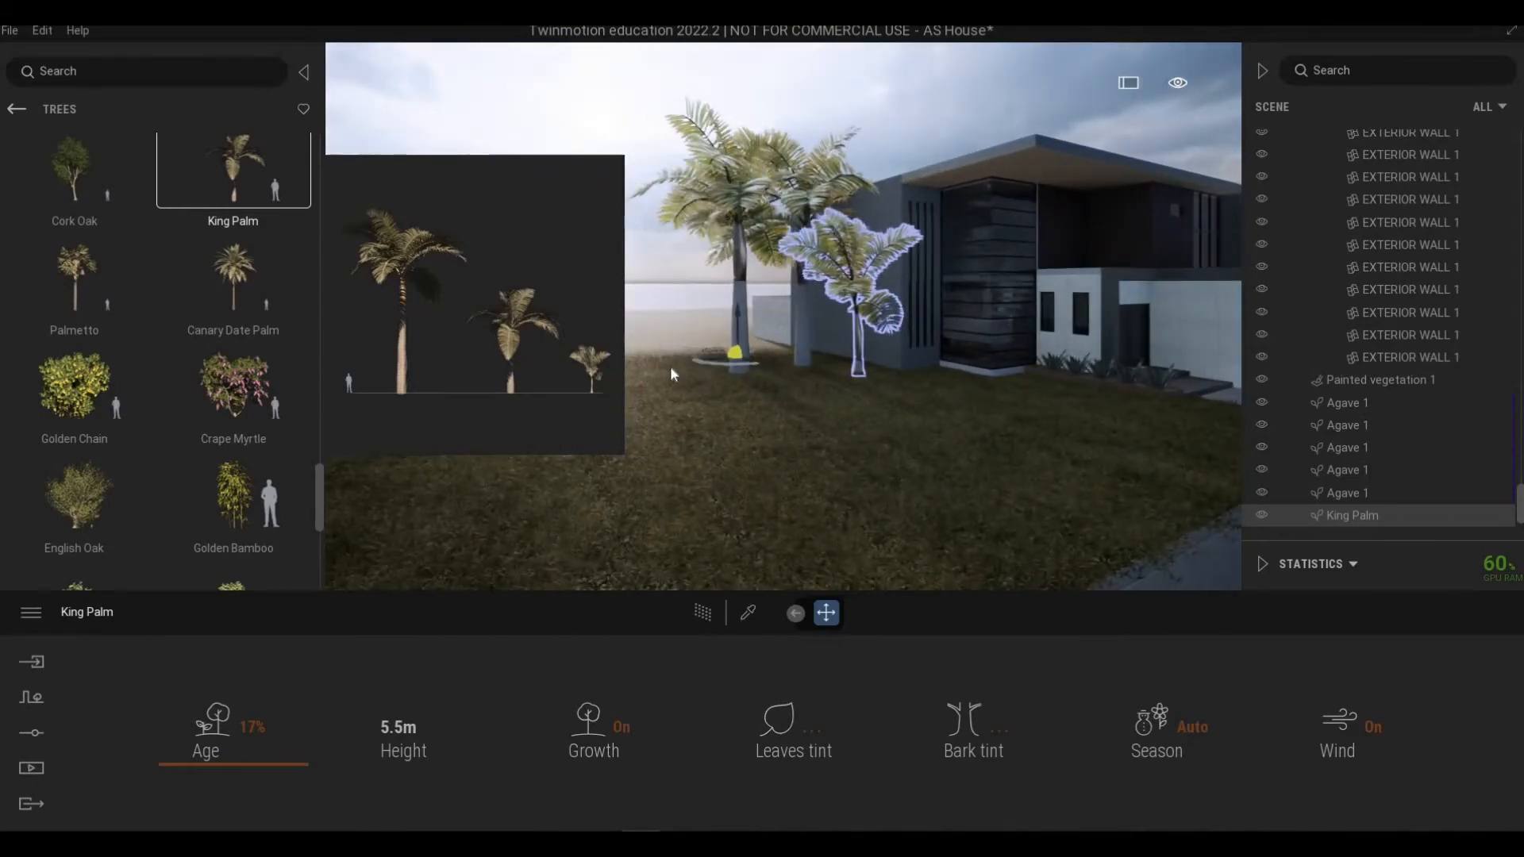
key("s")
key("a")
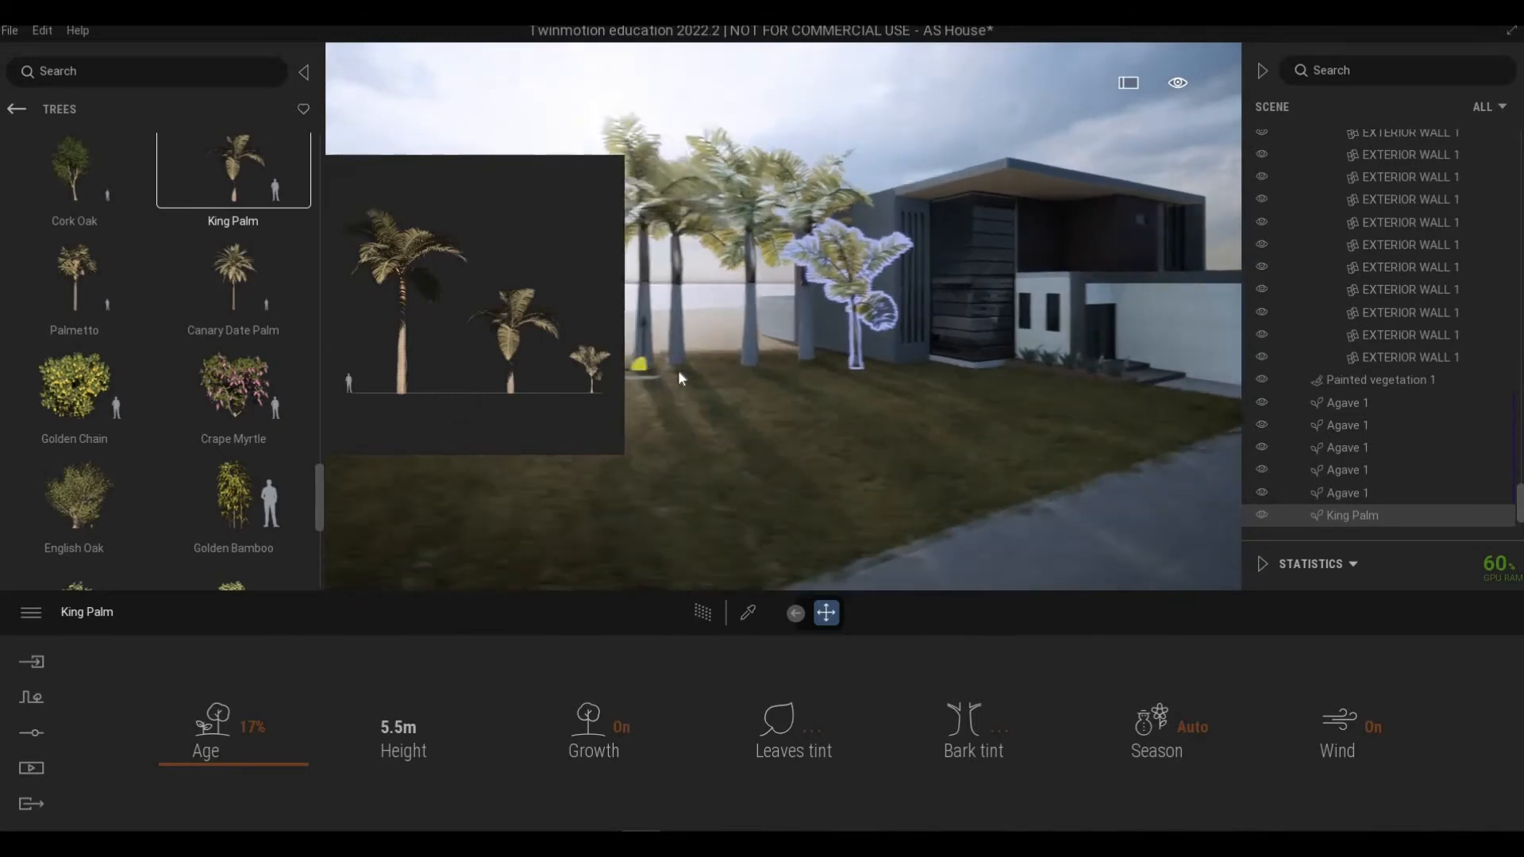
key("d")
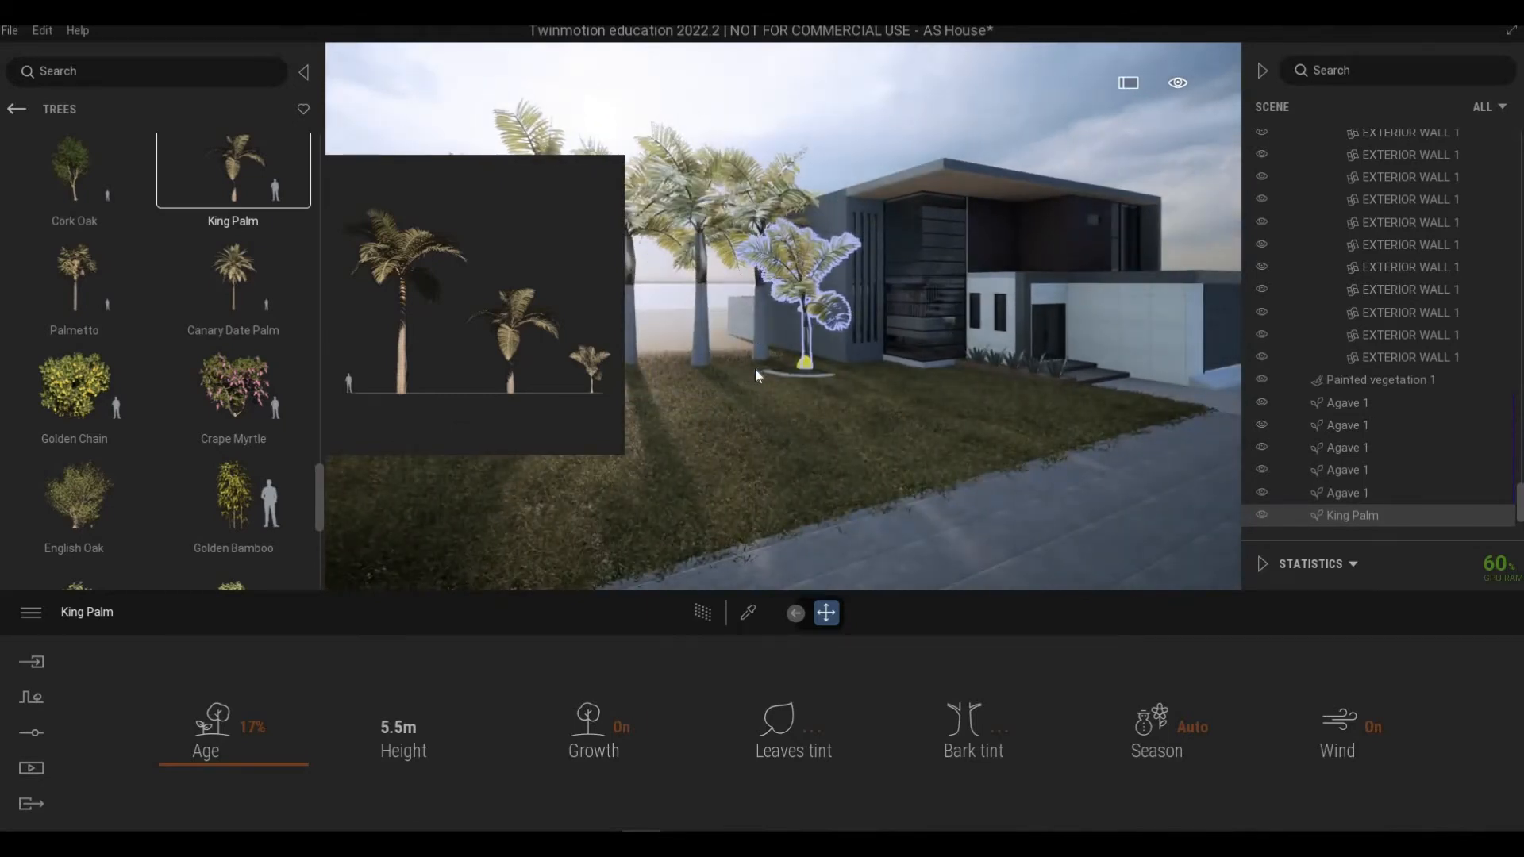
left_click(755, 368)
left_click_drag(743, 361, 743, 364)
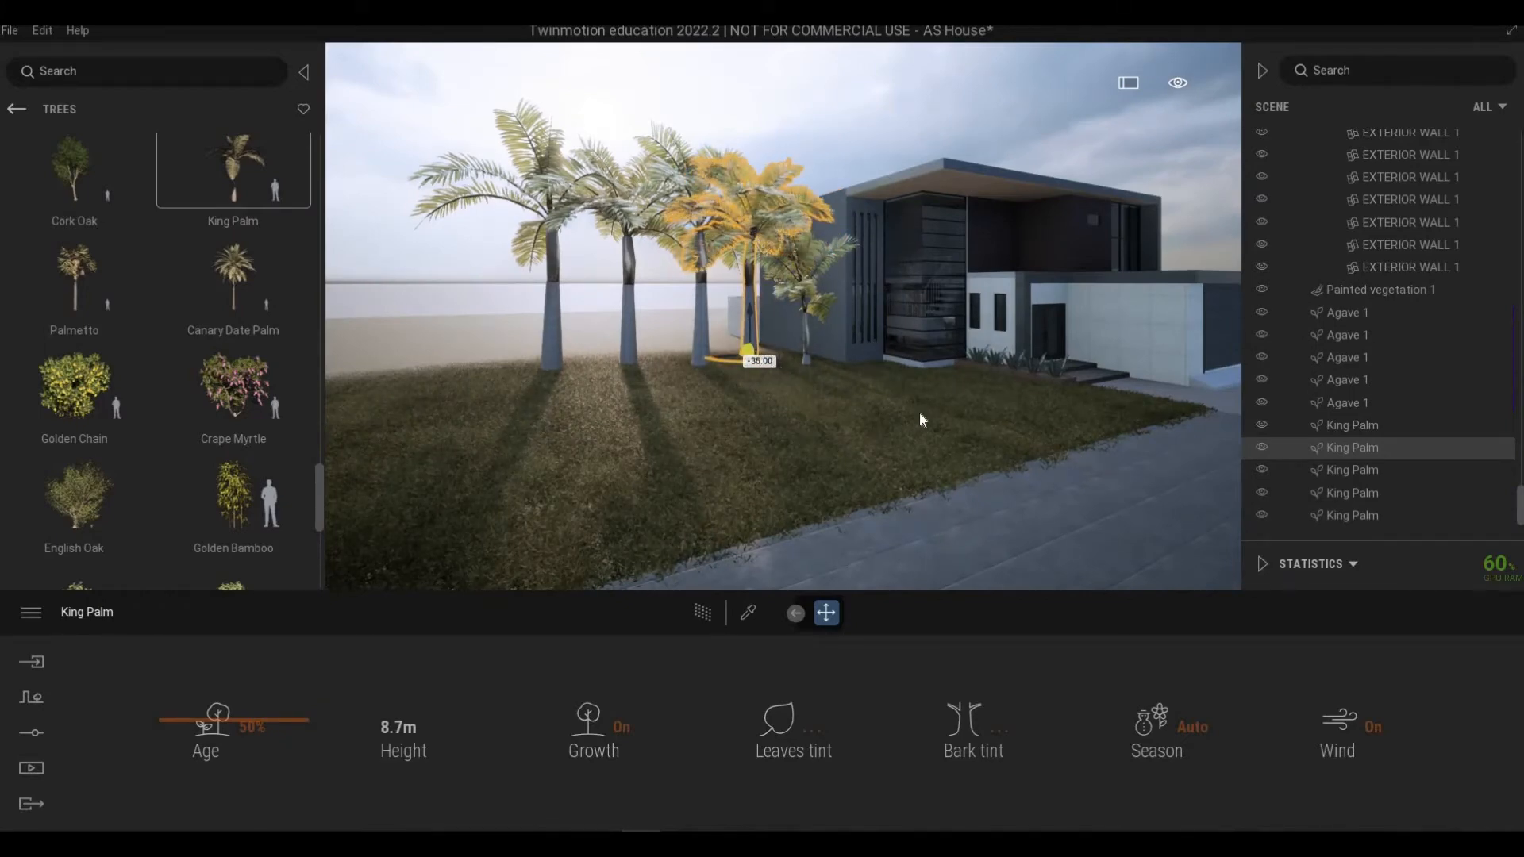
Step: Move the small 17% King Palm forward on the lawn in front of the row
key("Escape")
right_click_drag(902, 420, 903, 421)
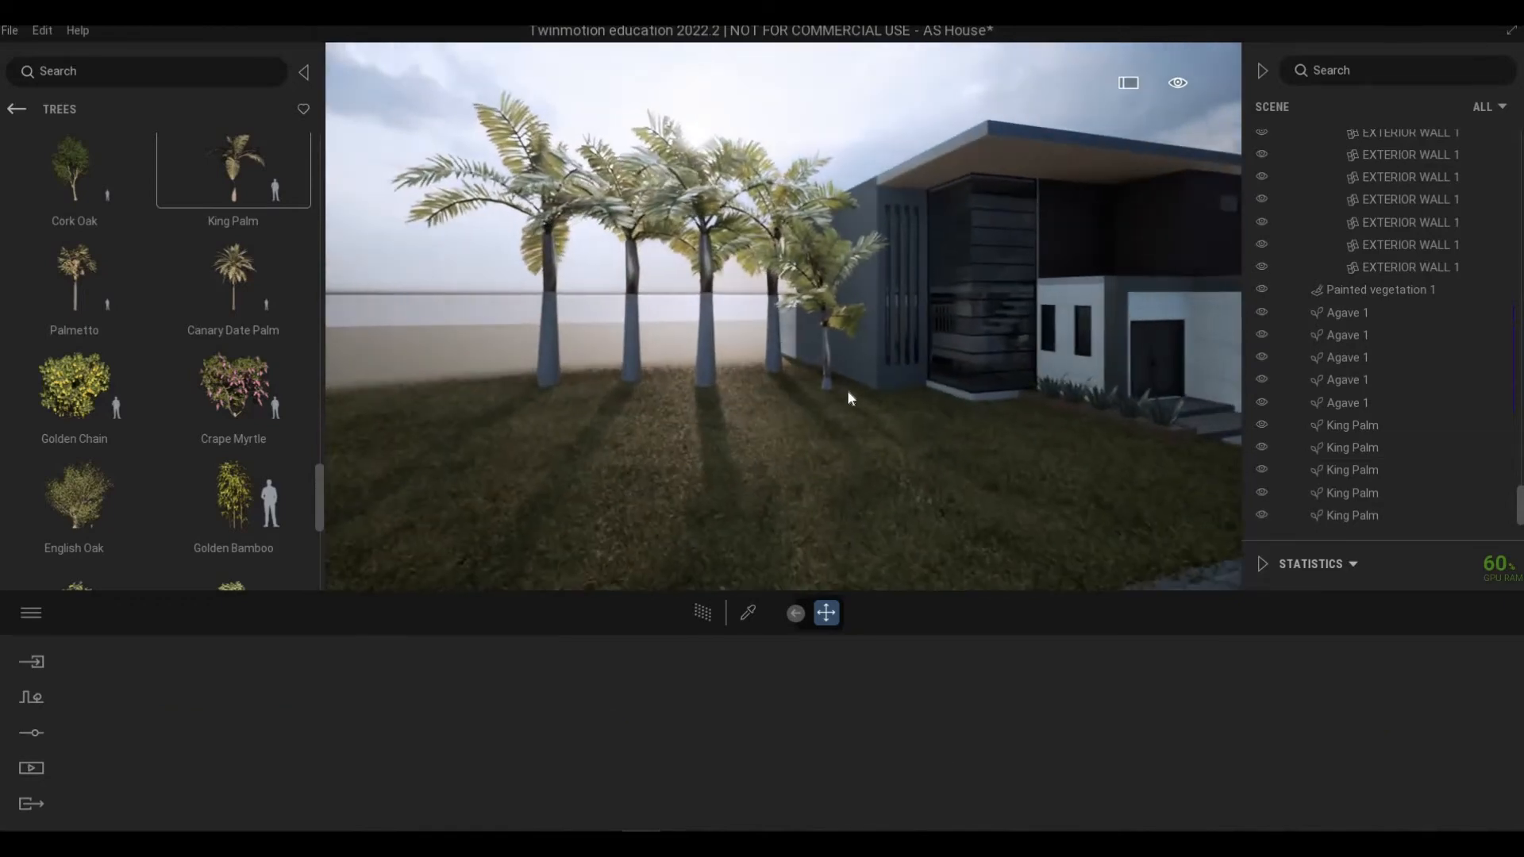
left_click(830, 373)
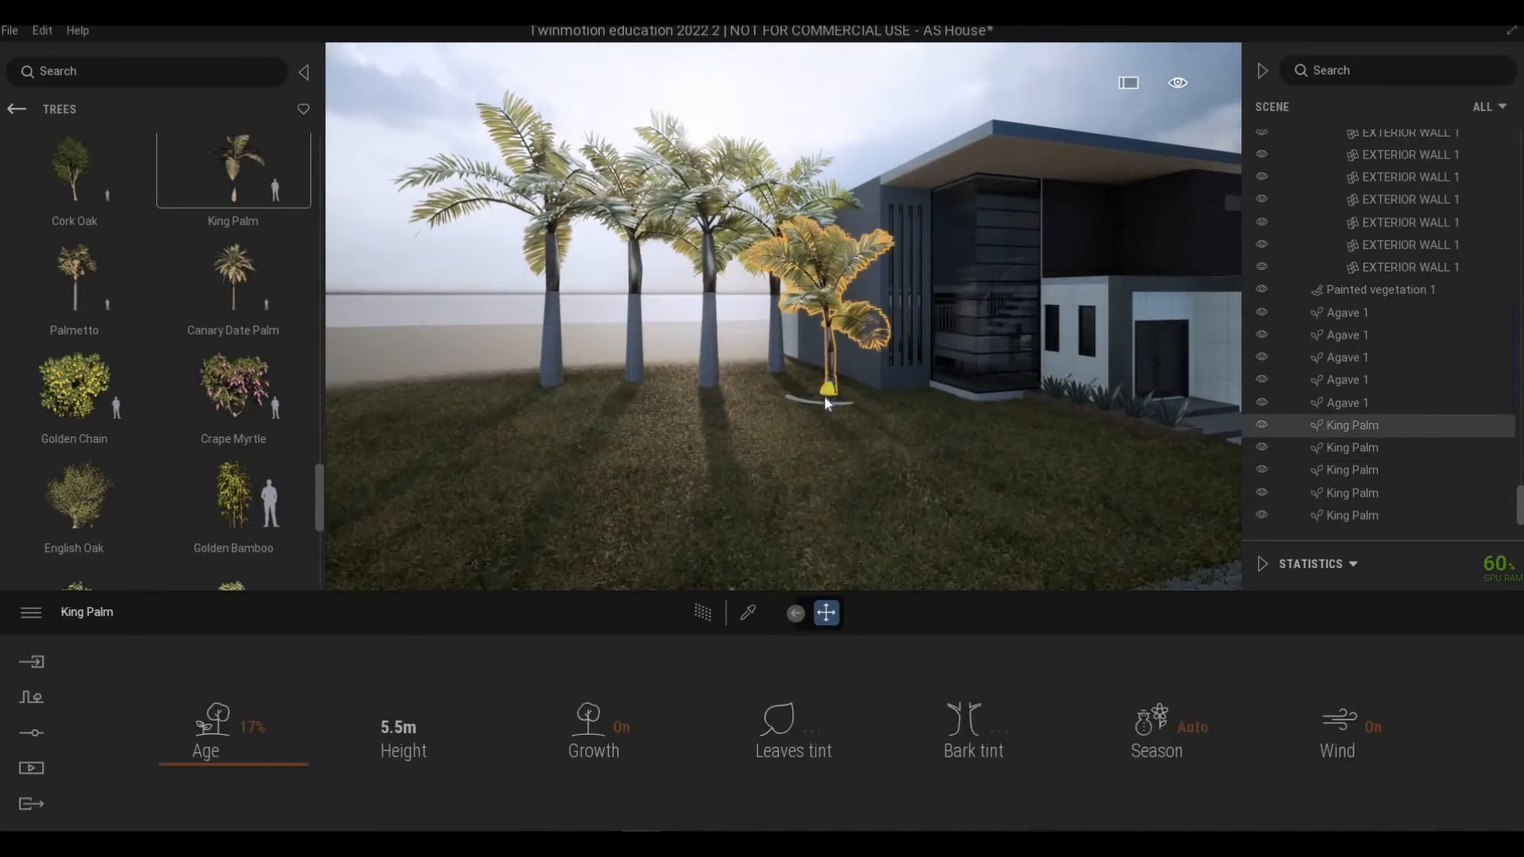
left_click_drag(802, 420, 749, 413)
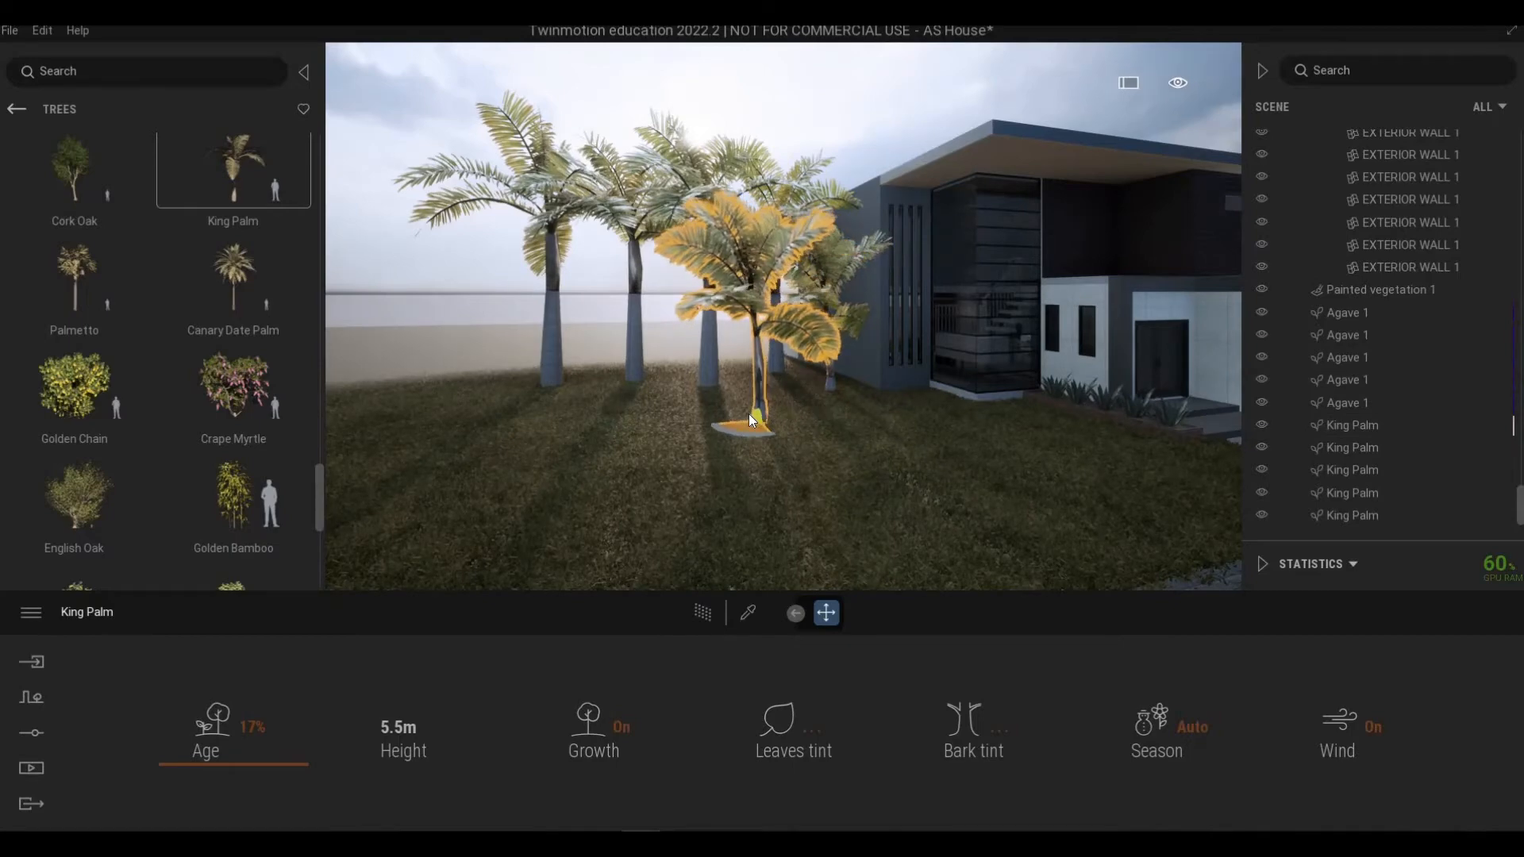
Step: Shift the small 17% King Palm to the right so it stands in front of the tall palms
left_click(718, 519)
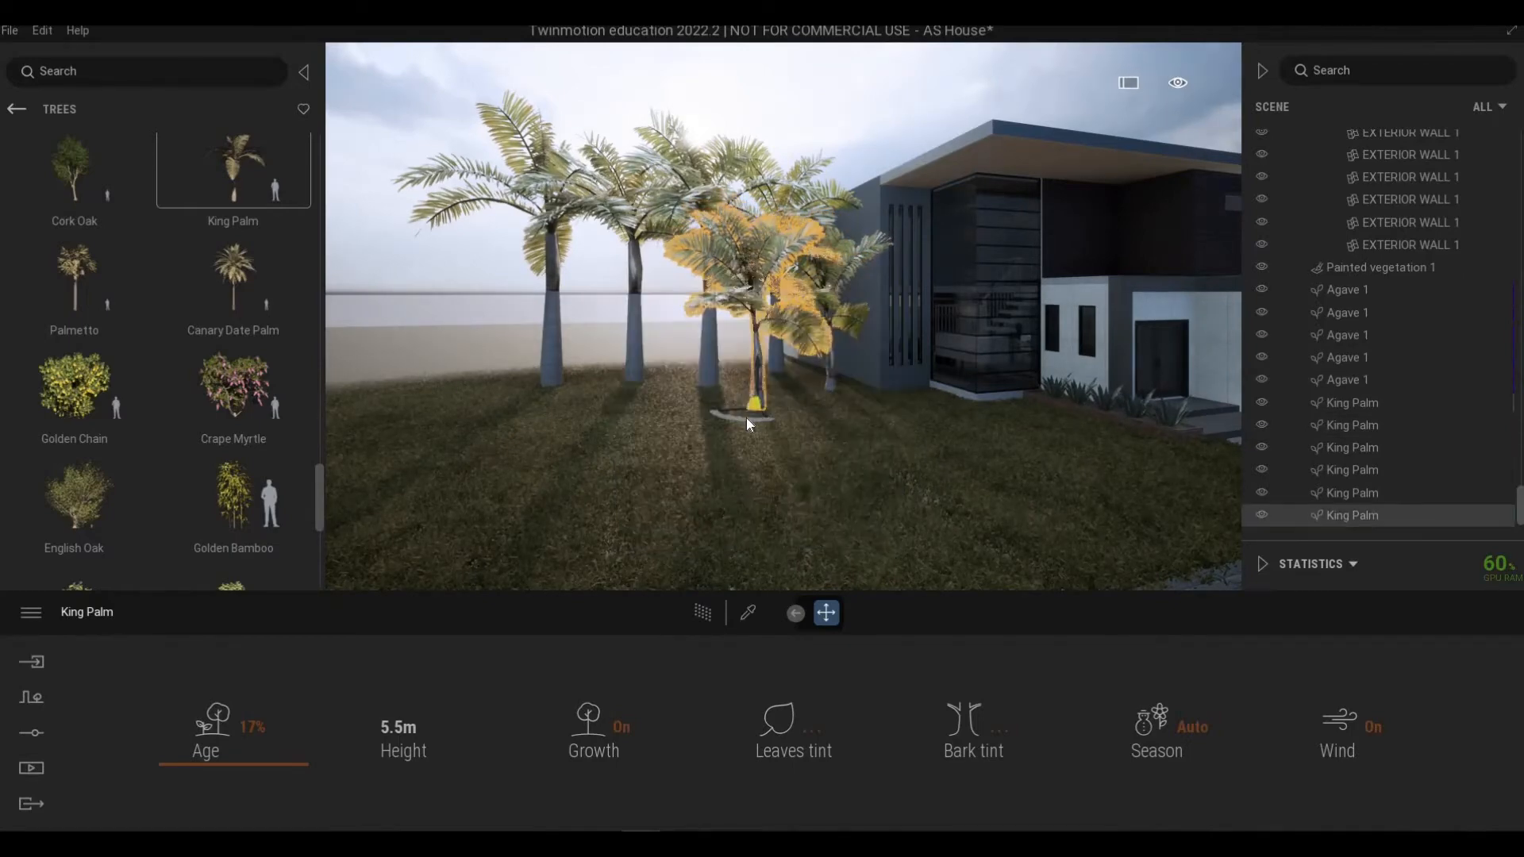
left_click_drag(747, 417, 828, 459, "shift")
left_click(707, 516)
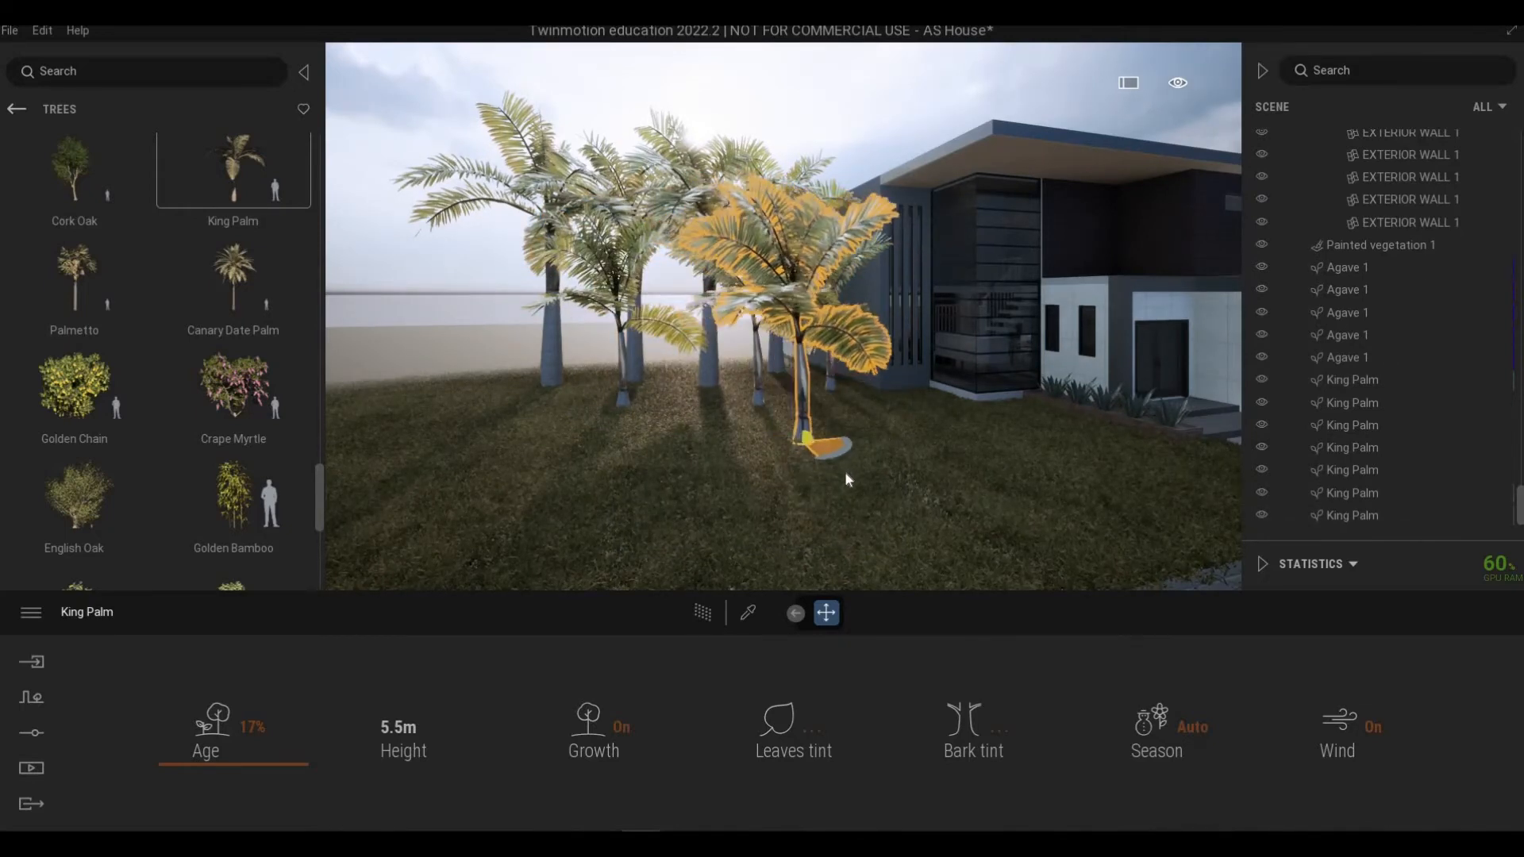
key("Return")
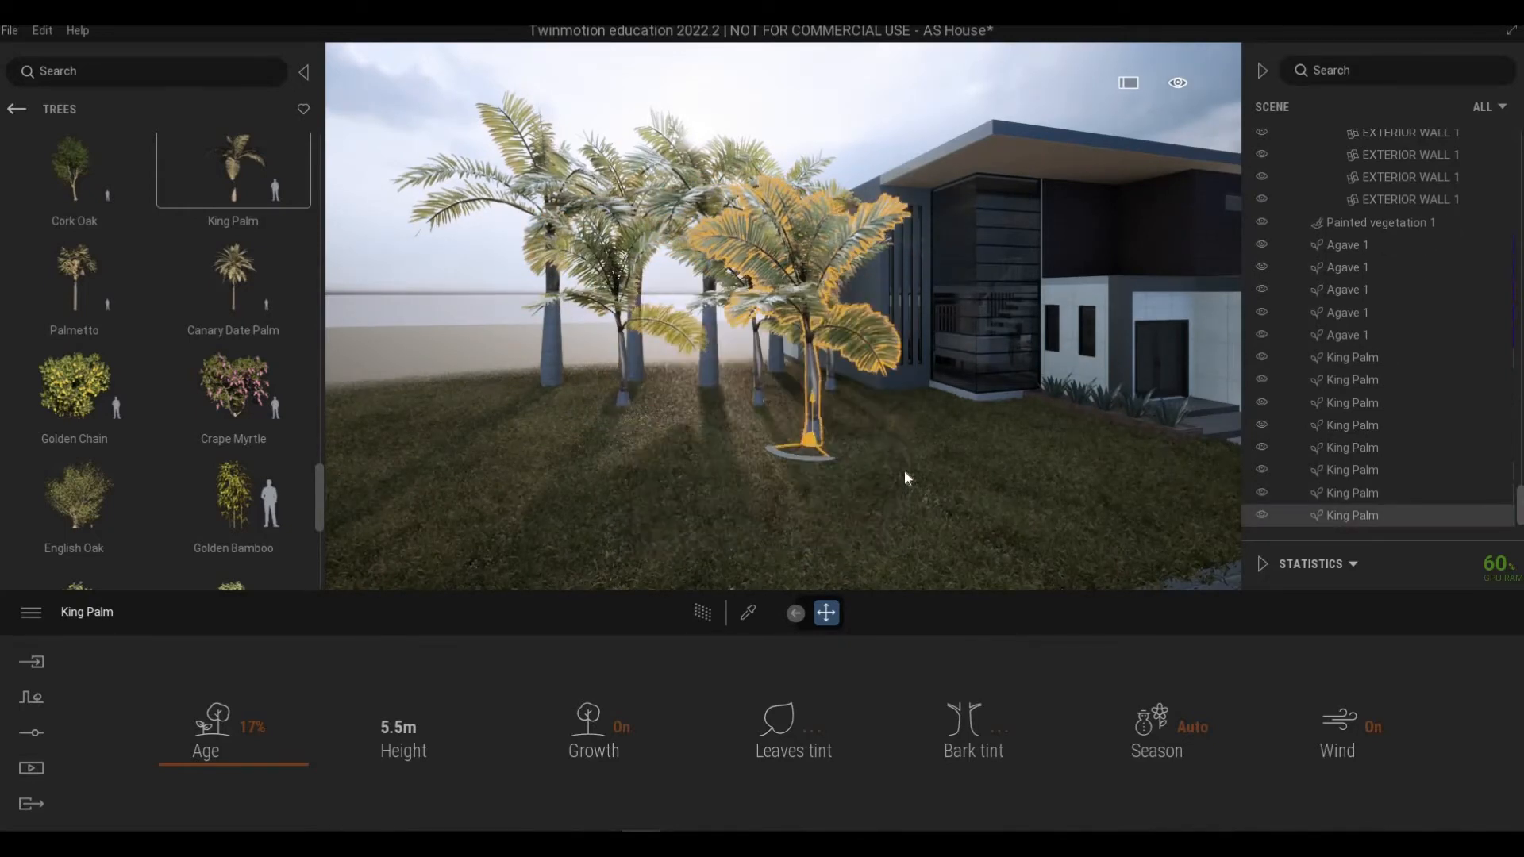
Step: Copy the small King Palm to the left side of the lawn as one instance
left_click_drag(906, 472, 611, 450)
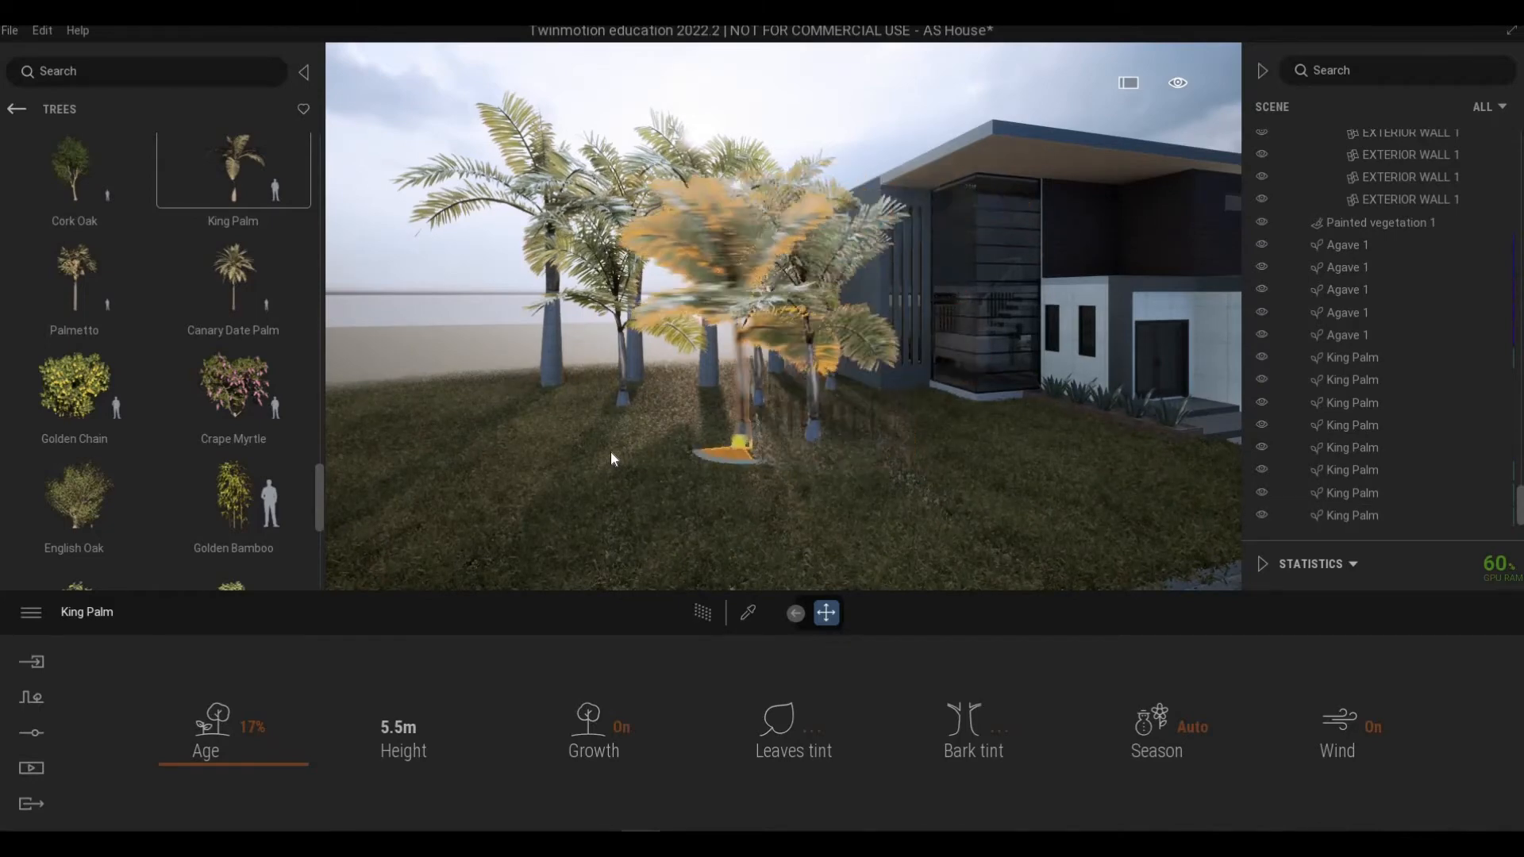
key("Return")
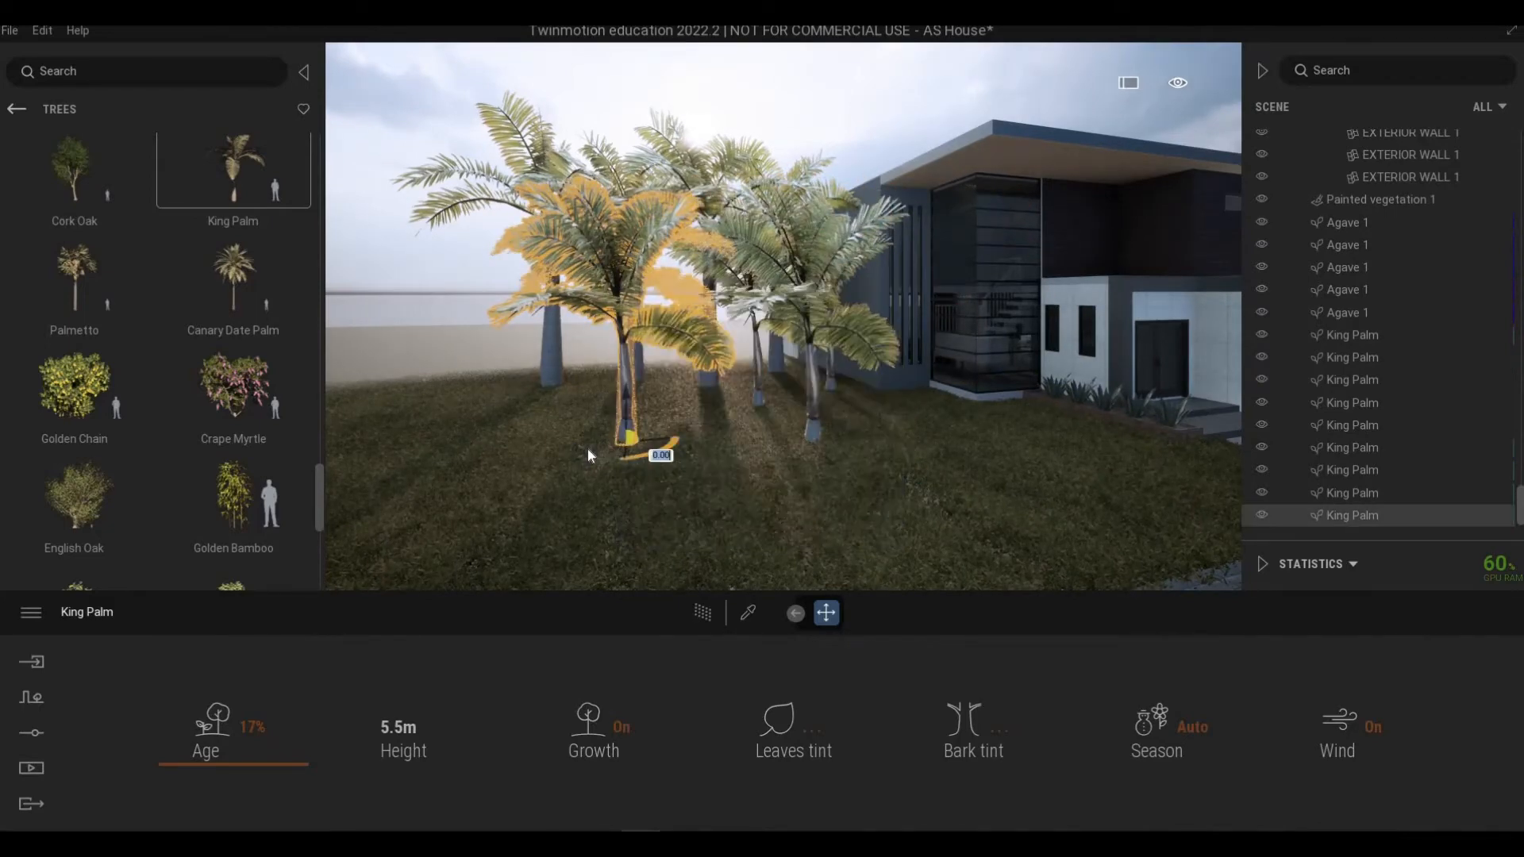
left_click_drag(632, 444, 513, 455, "shift")
left_click(729, 522)
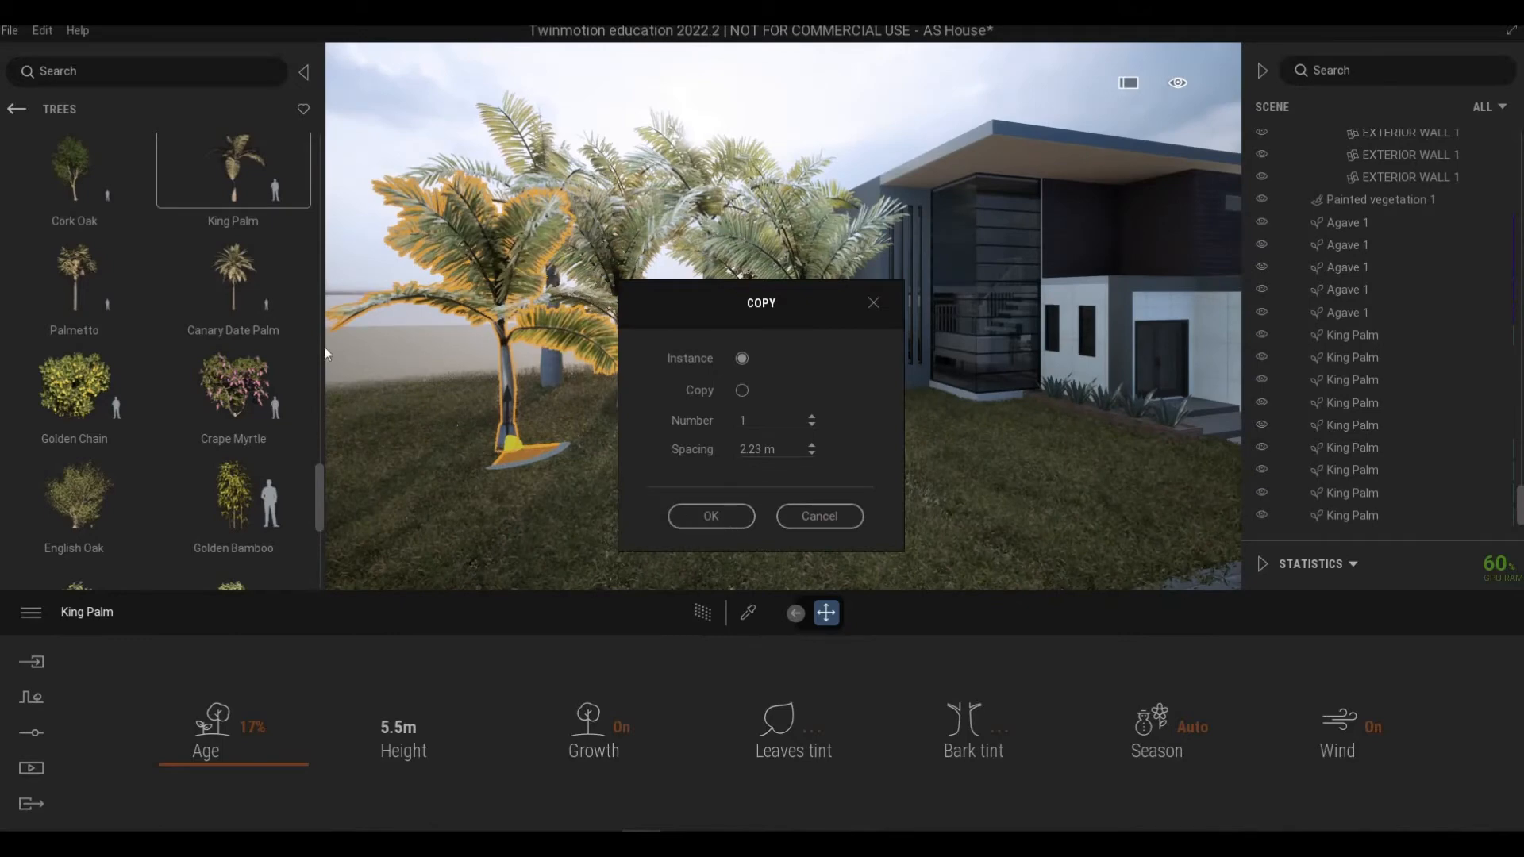
Step: Add a row of Canary Date Palms from the library along the back of the lawn
left_click_drag(263, 287, 970, 355)
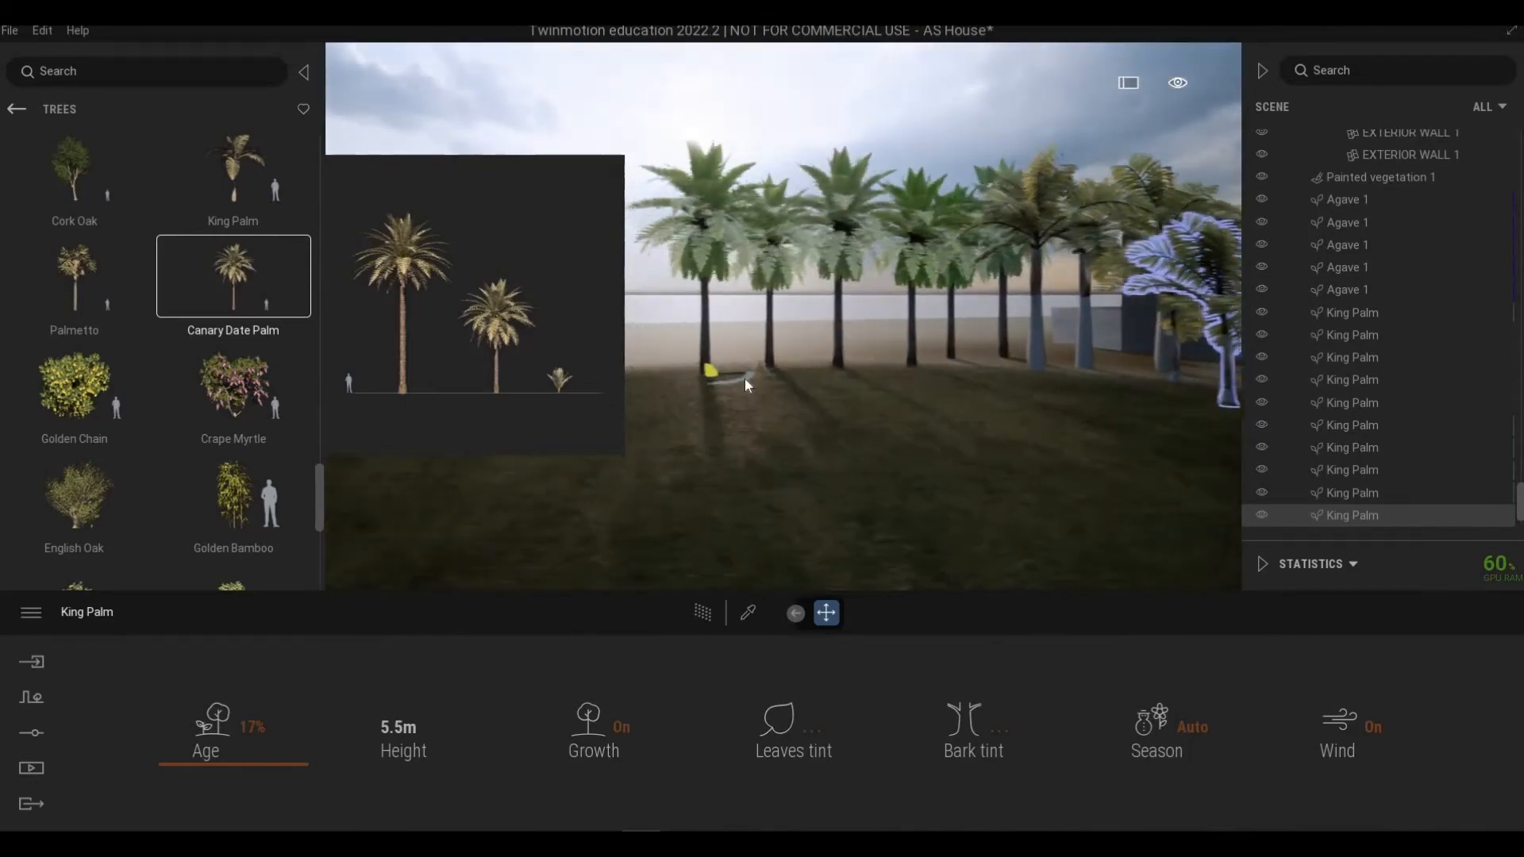
left_click_drag(939, 381, 873, 383)
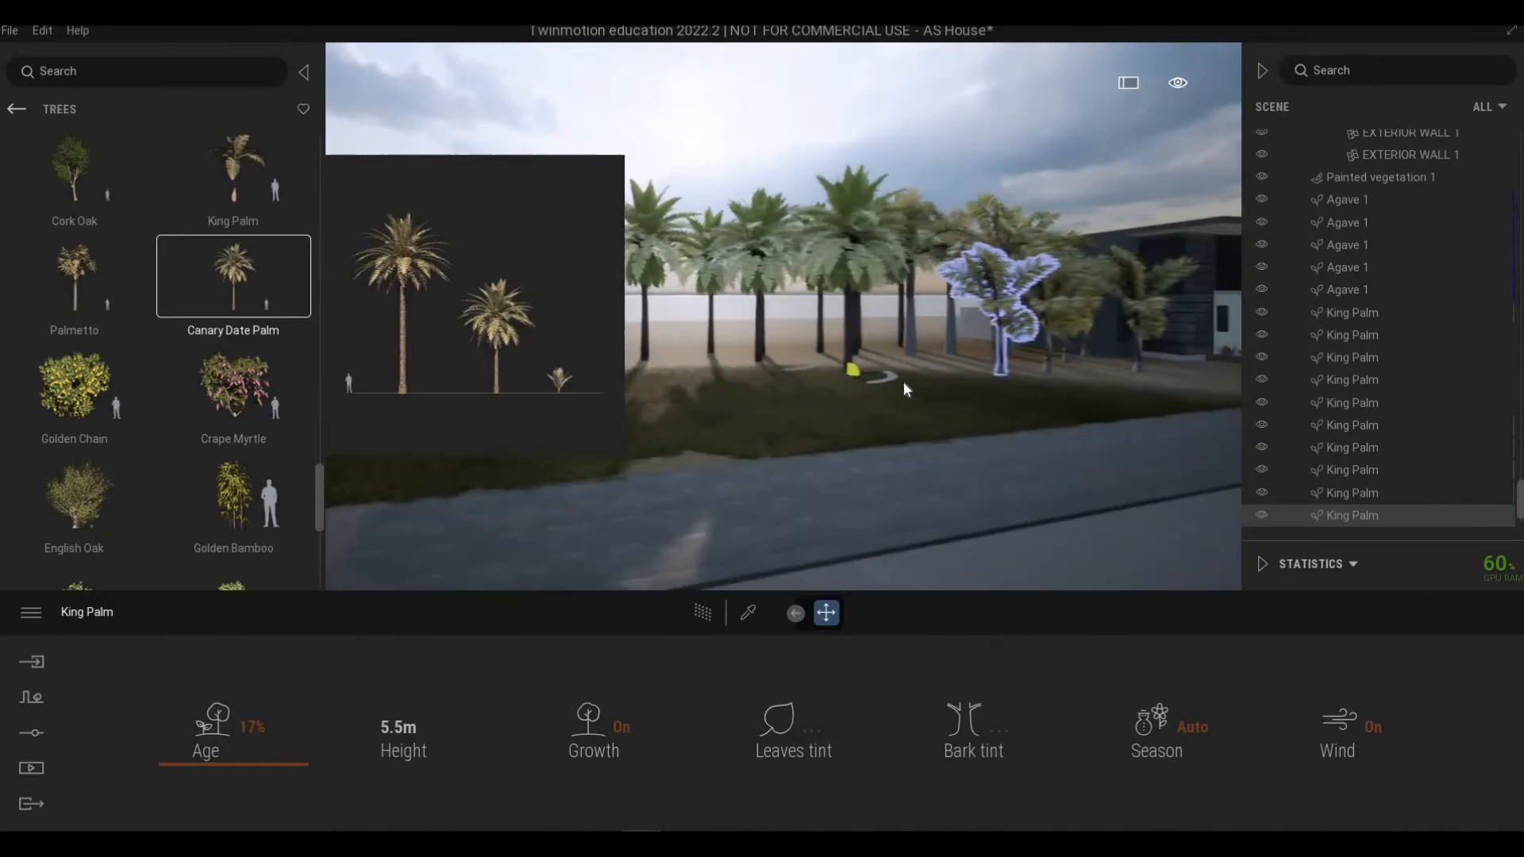
Step: Place a group of Palmetto palms beside the corner of the house
mouse_move(104, 286)
left_mouse_down()
mouse_move(760, 313)
mouse_move(970, 373)
mouse_move(917, 446)
mouse_move(912, 482)
mouse_move(916, 454)
mouse_move(825, 565)
mouse_move(814, 527)
left_mouse_up()
key("w")
key("e")
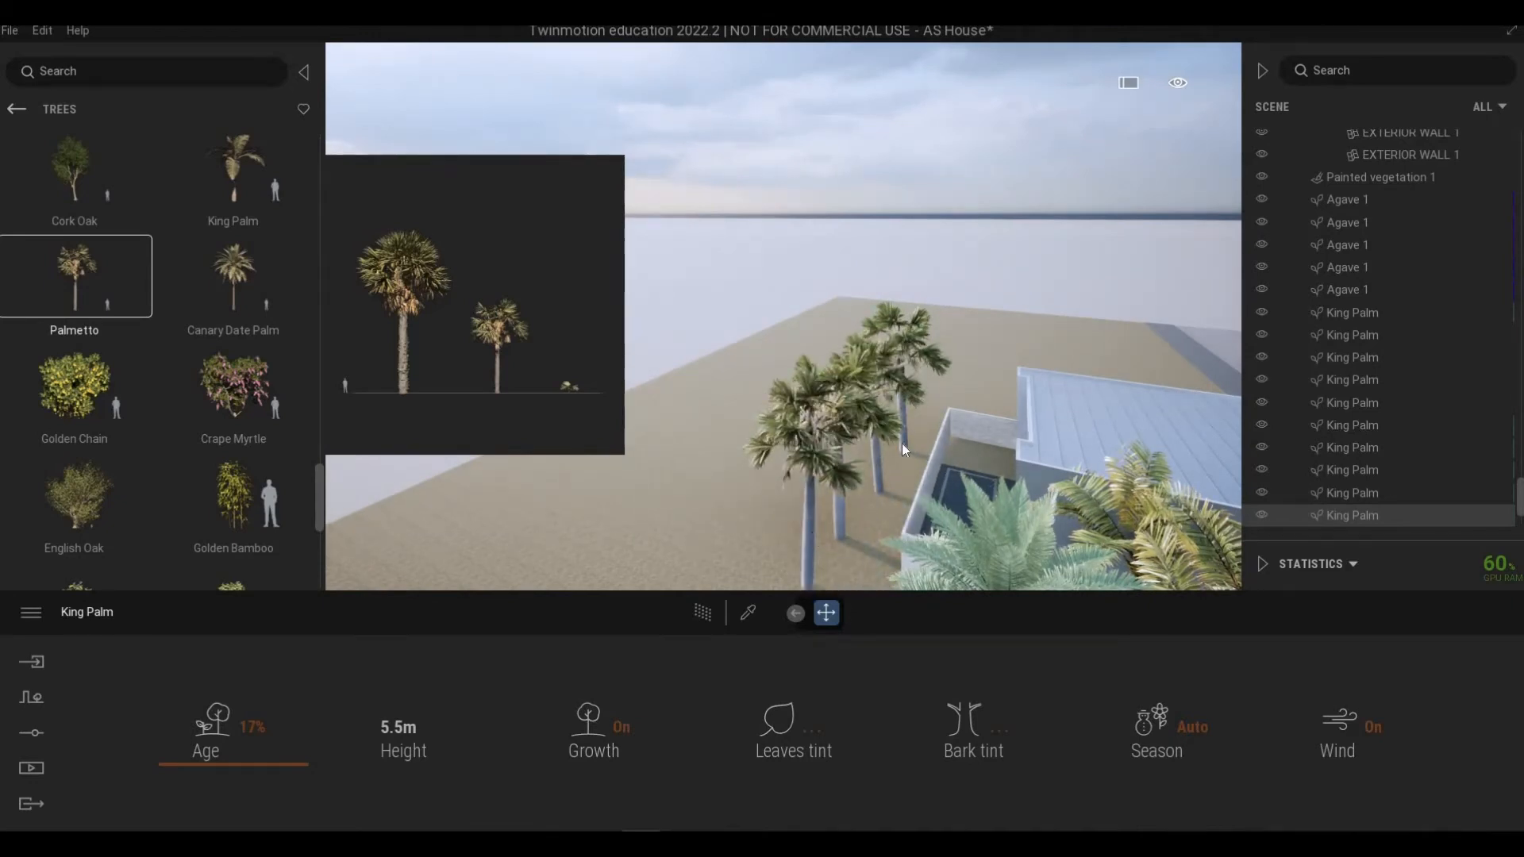
Step: Select all four Palmettos and set their age to 81%
left_click(1350, 511, "ctrl")
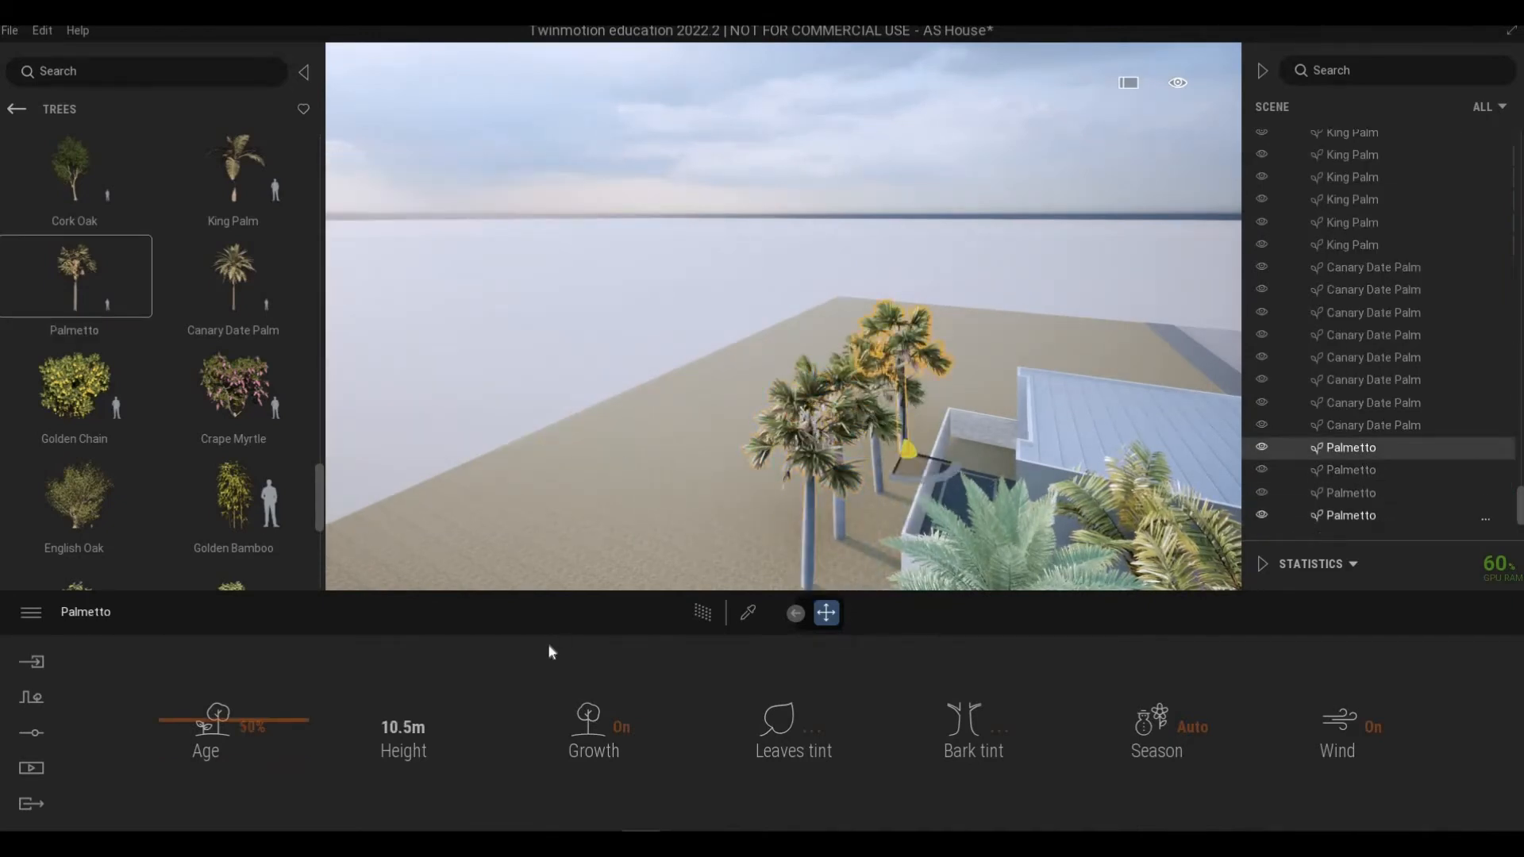
left_click(1337, 517, "ctrl")
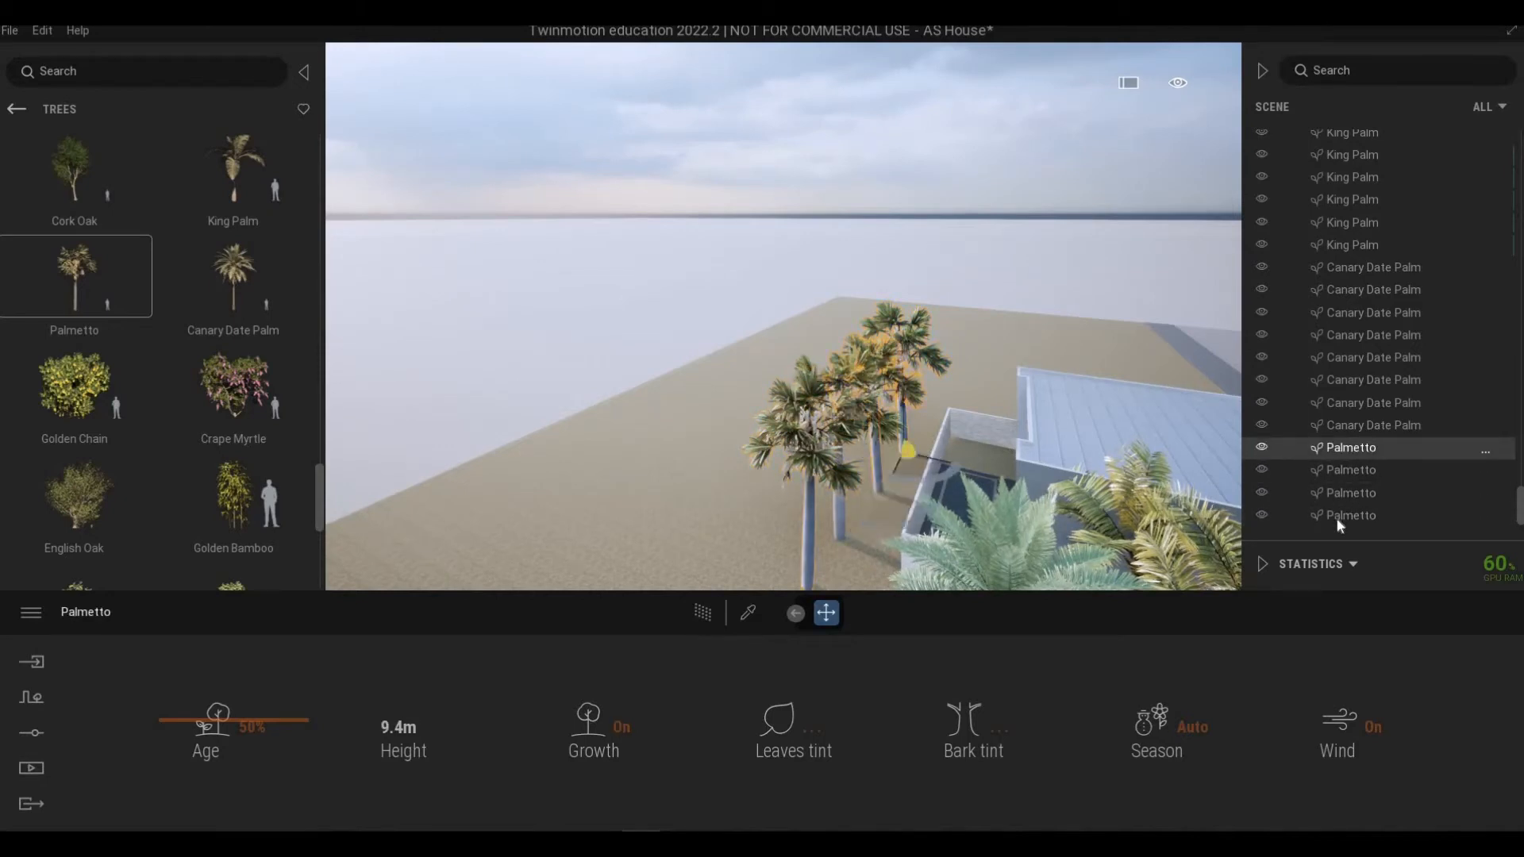
key("ctrl+a")
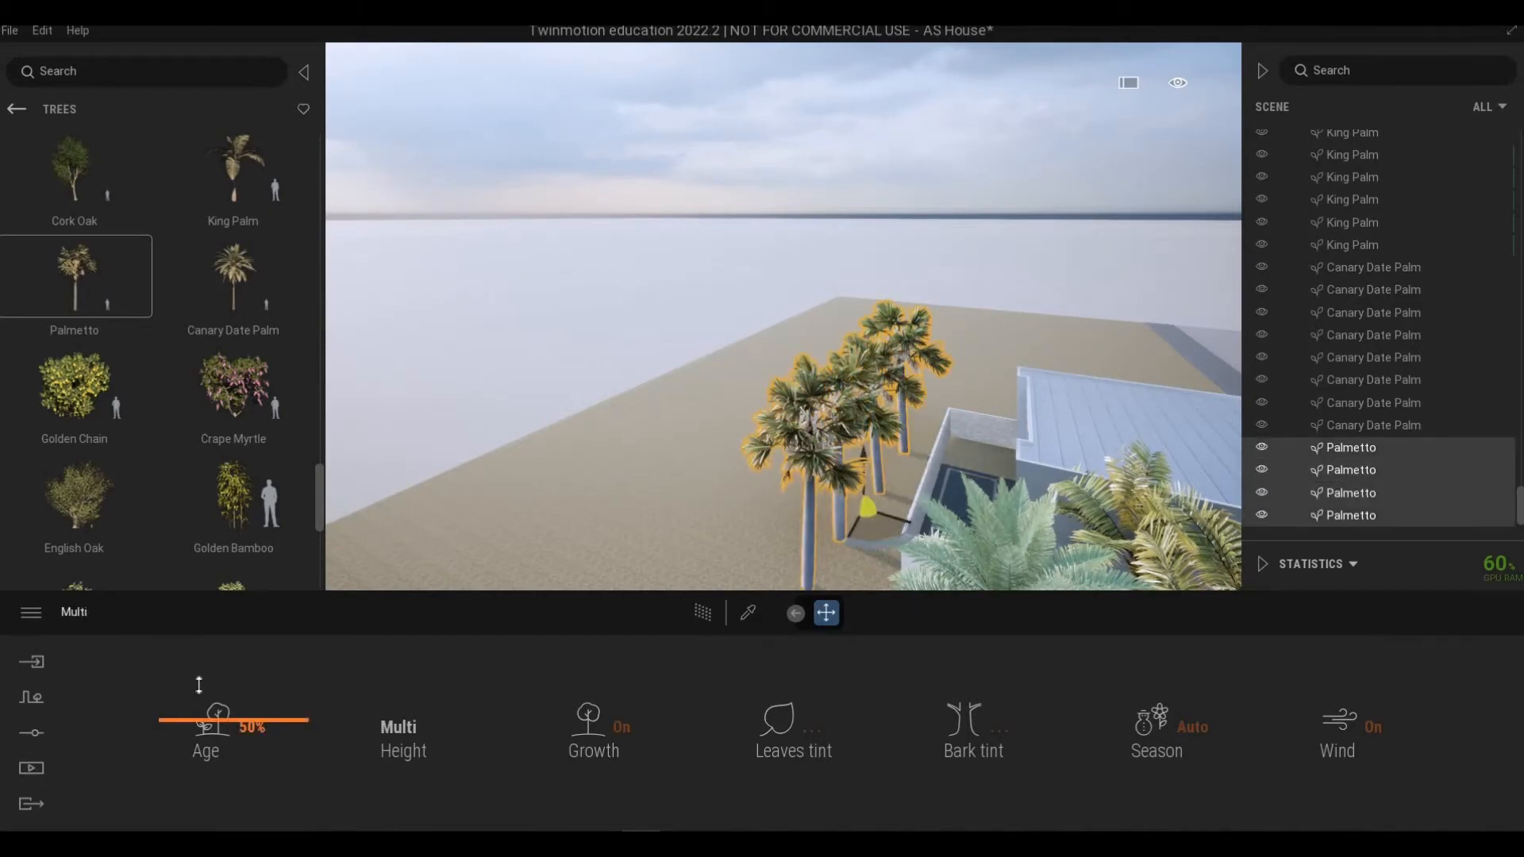
left_click_drag(198, 685, 201, 655)
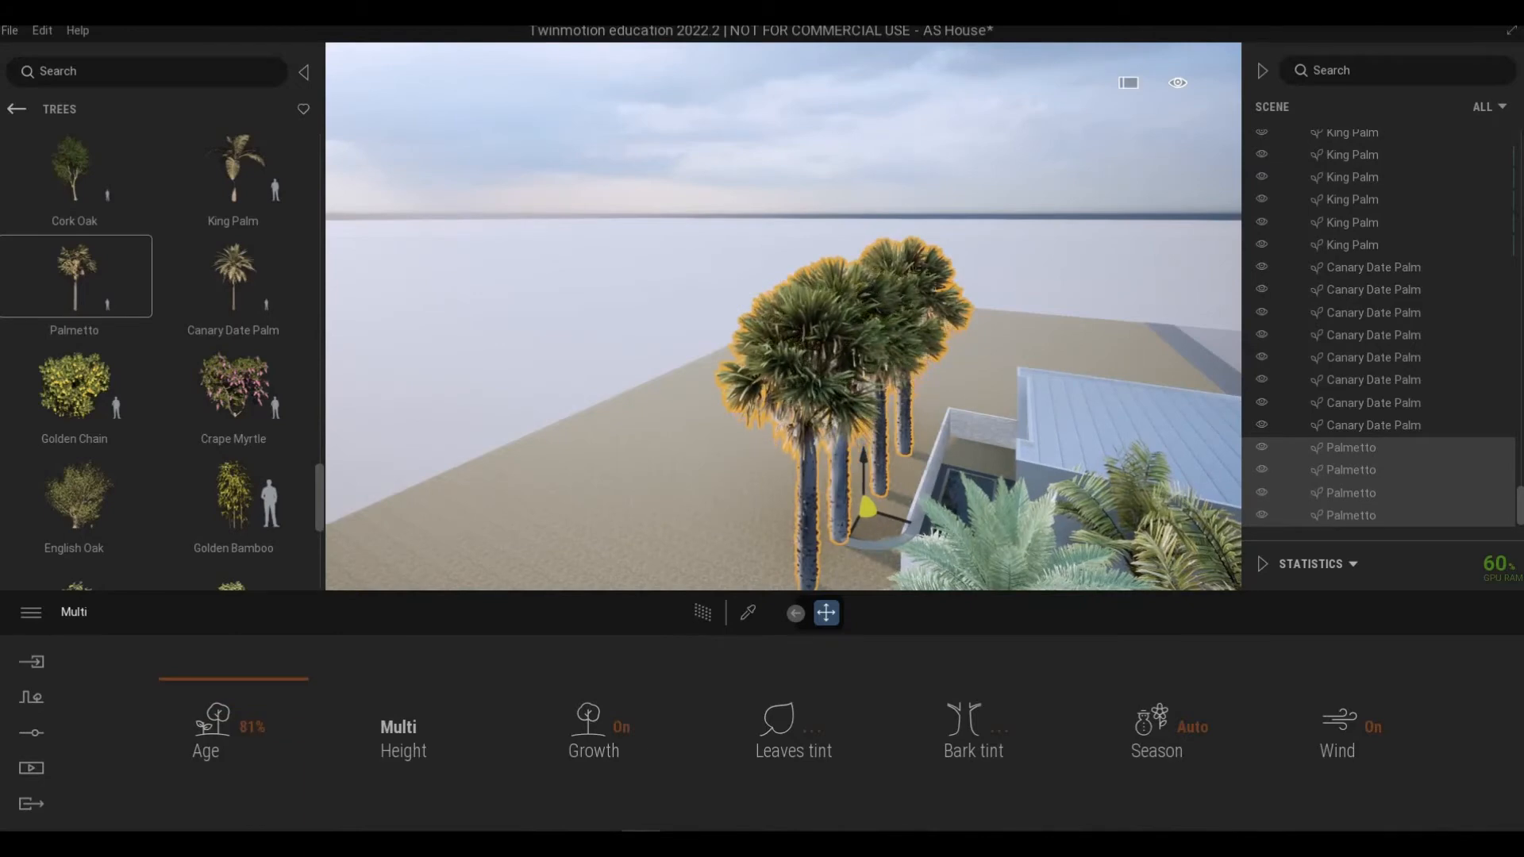
right_click_drag(784, 357, 1014, 595)
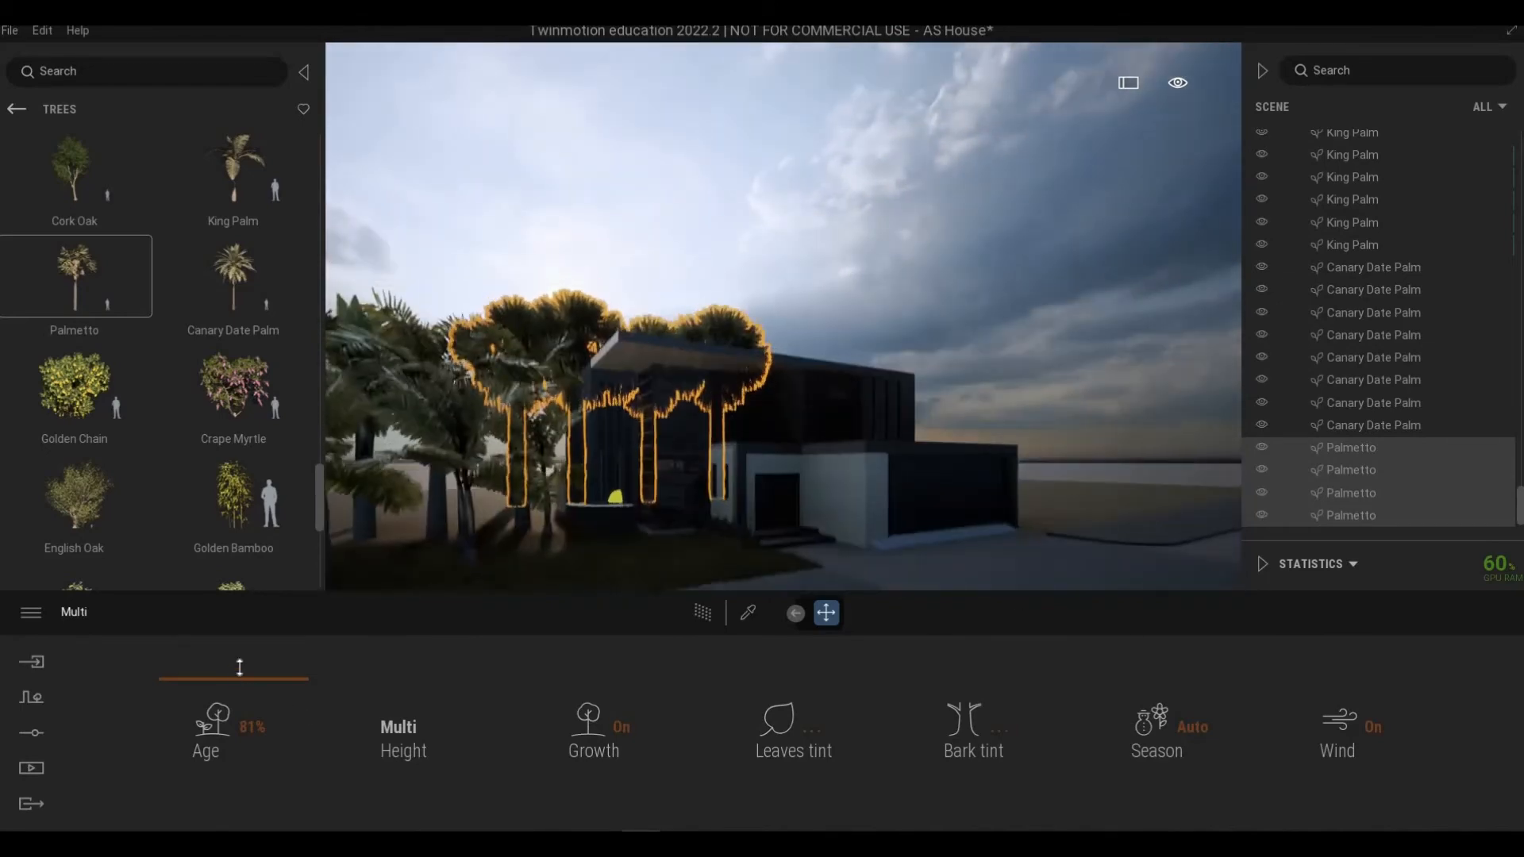
left_click_drag(239, 667, 412, 615)
left_click(666, 537)
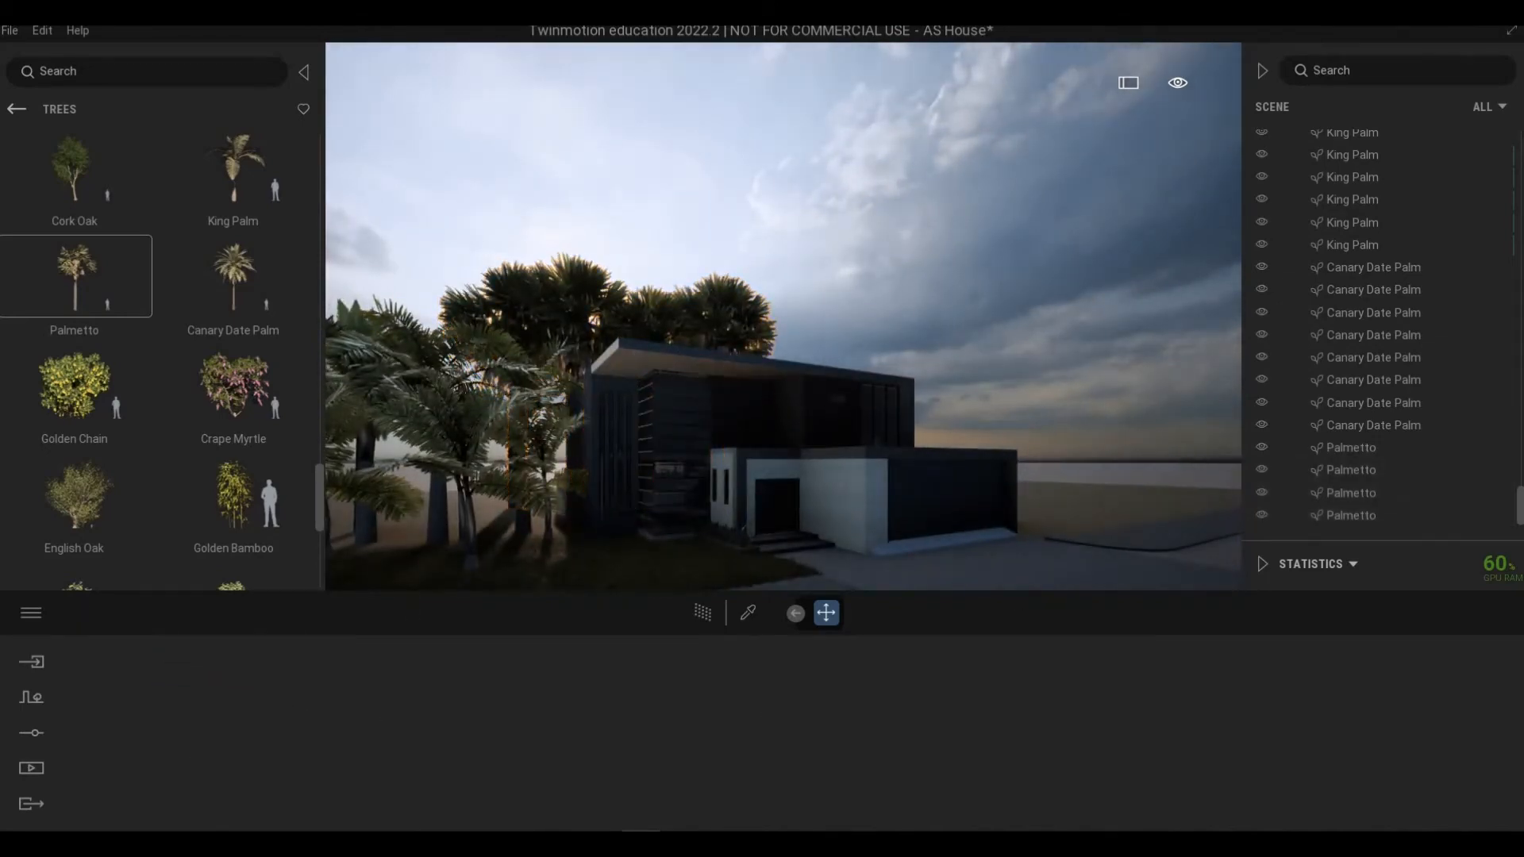
right_click_drag(665, 537, 699, 562)
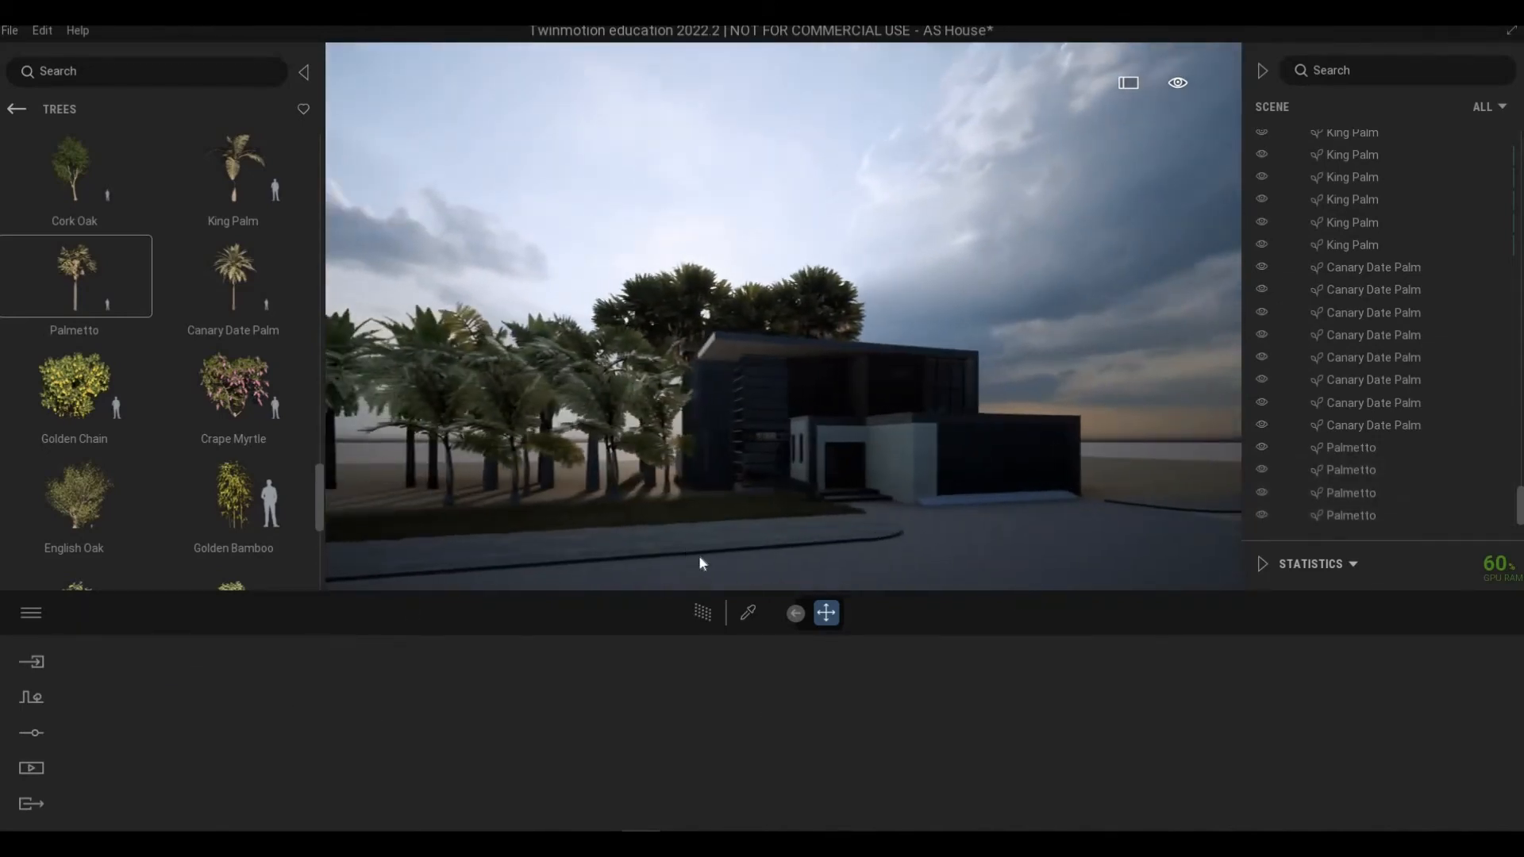
Step: Add another row of Canary Date Palms on the lawn beside the house
mouse_move(106, 316)
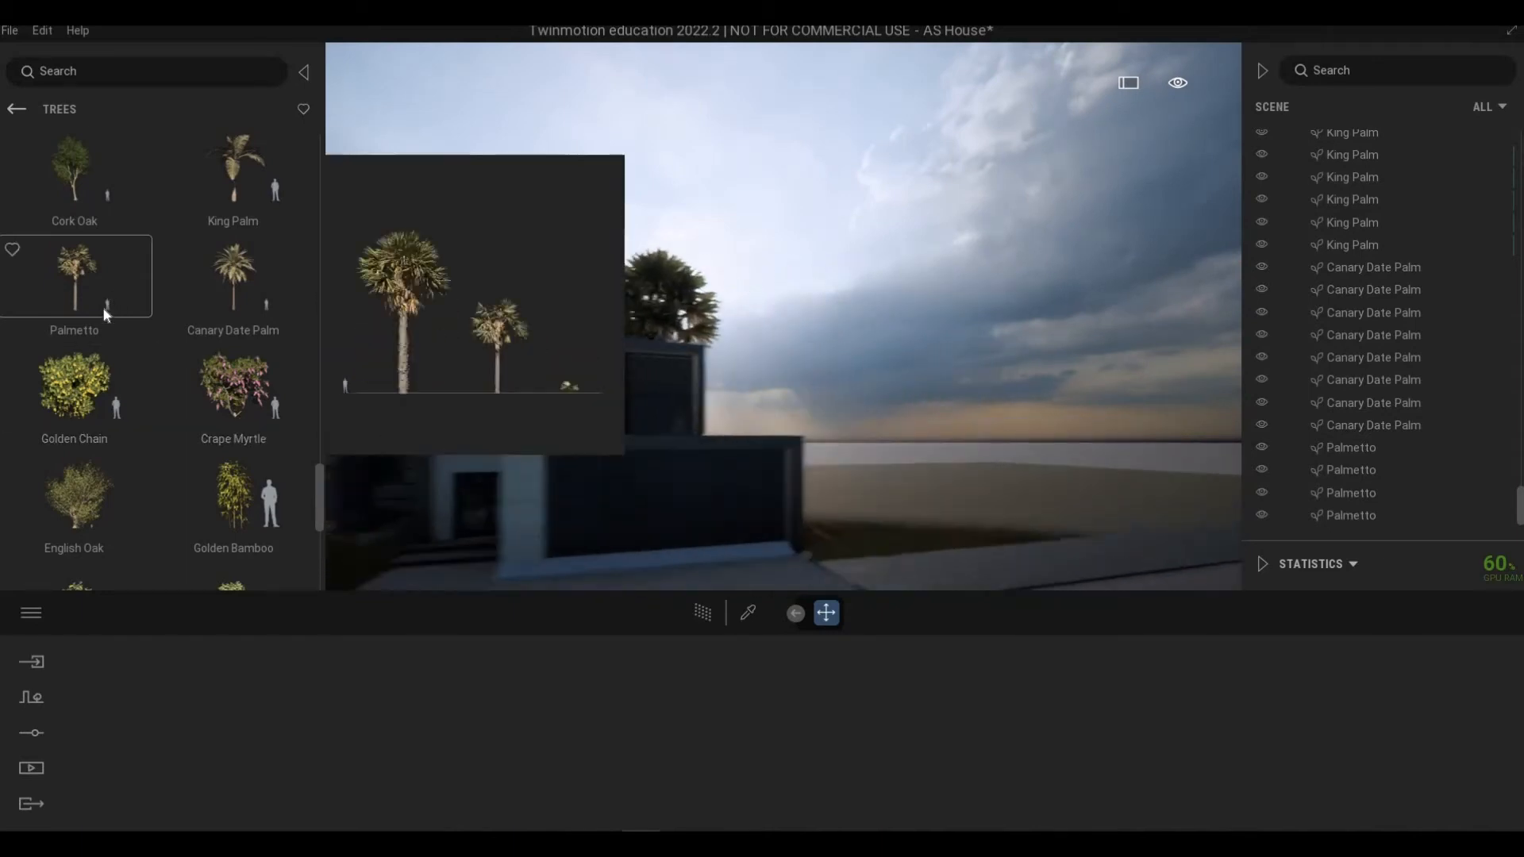
mouse_move(251, 280)
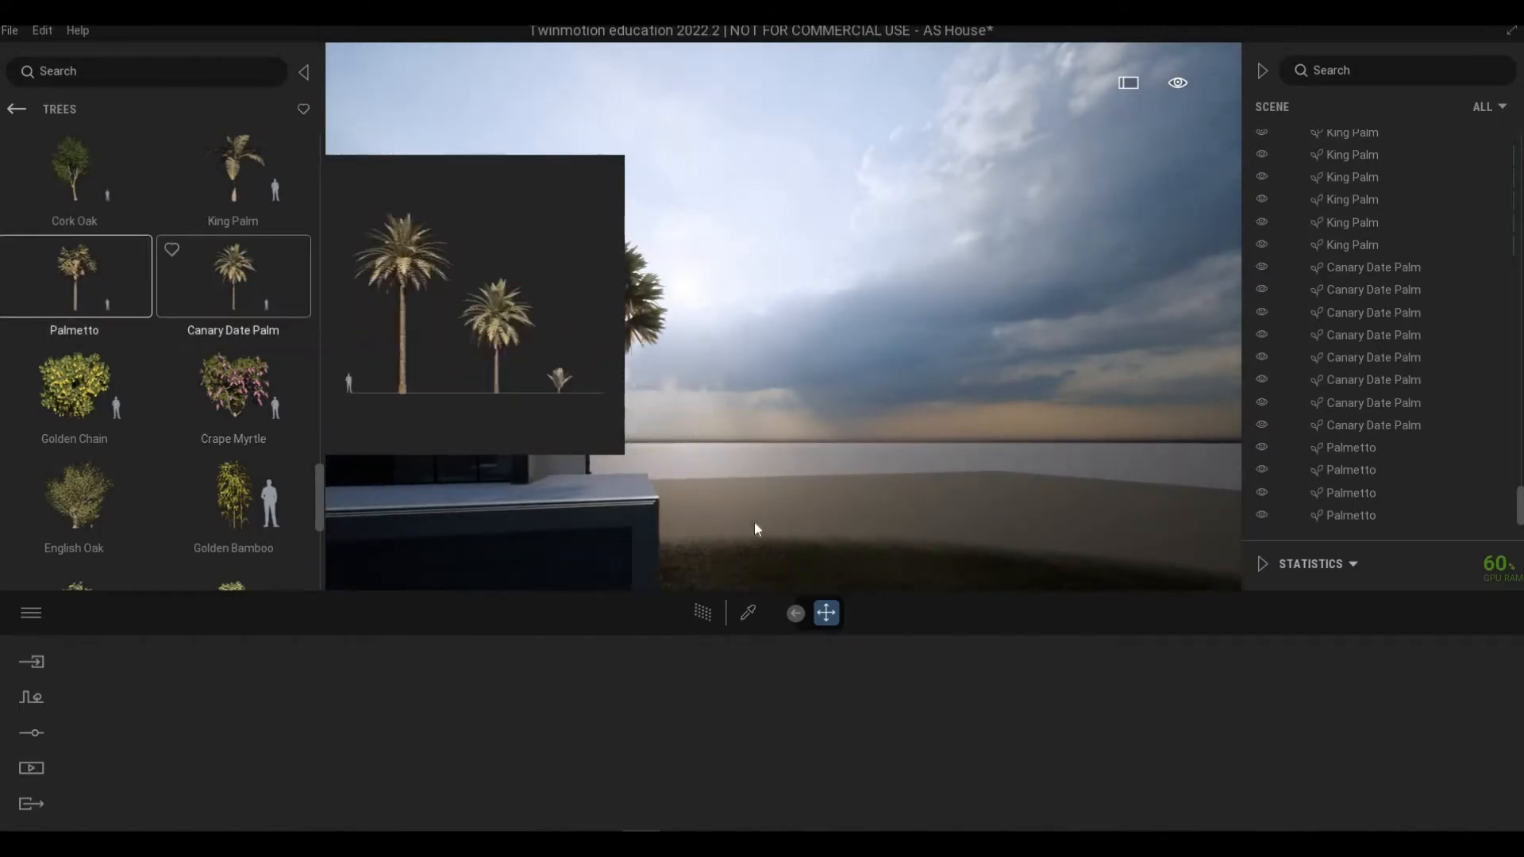
left_click_drag(260, 296, 640, 536)
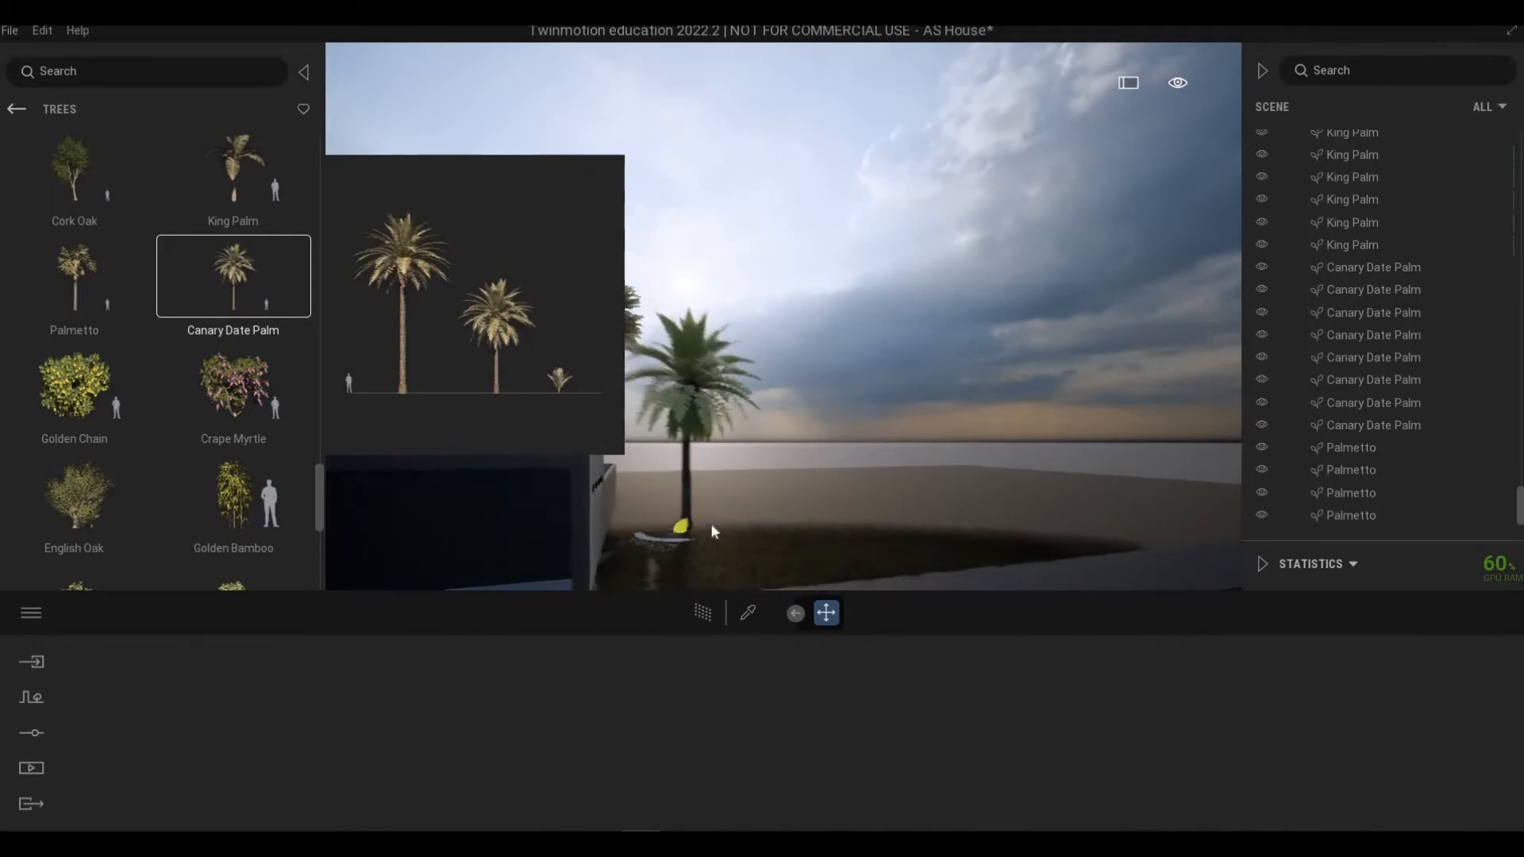
left_click_drag(806, 516, 1124, 493)
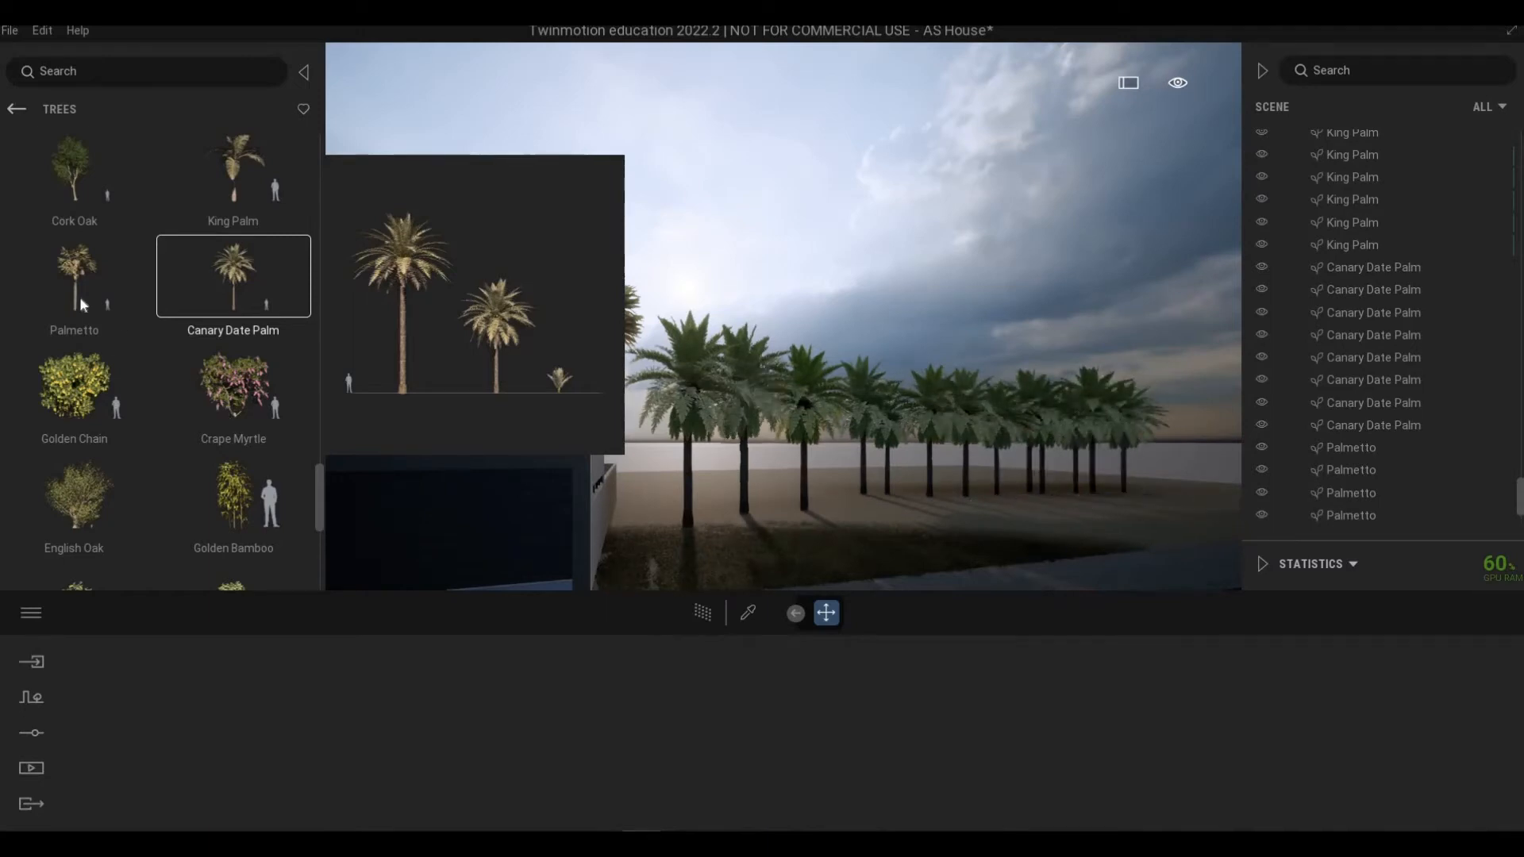
Step: Add a row of King Palms in front of the Canary Date Palm row
left_click(76, 276)
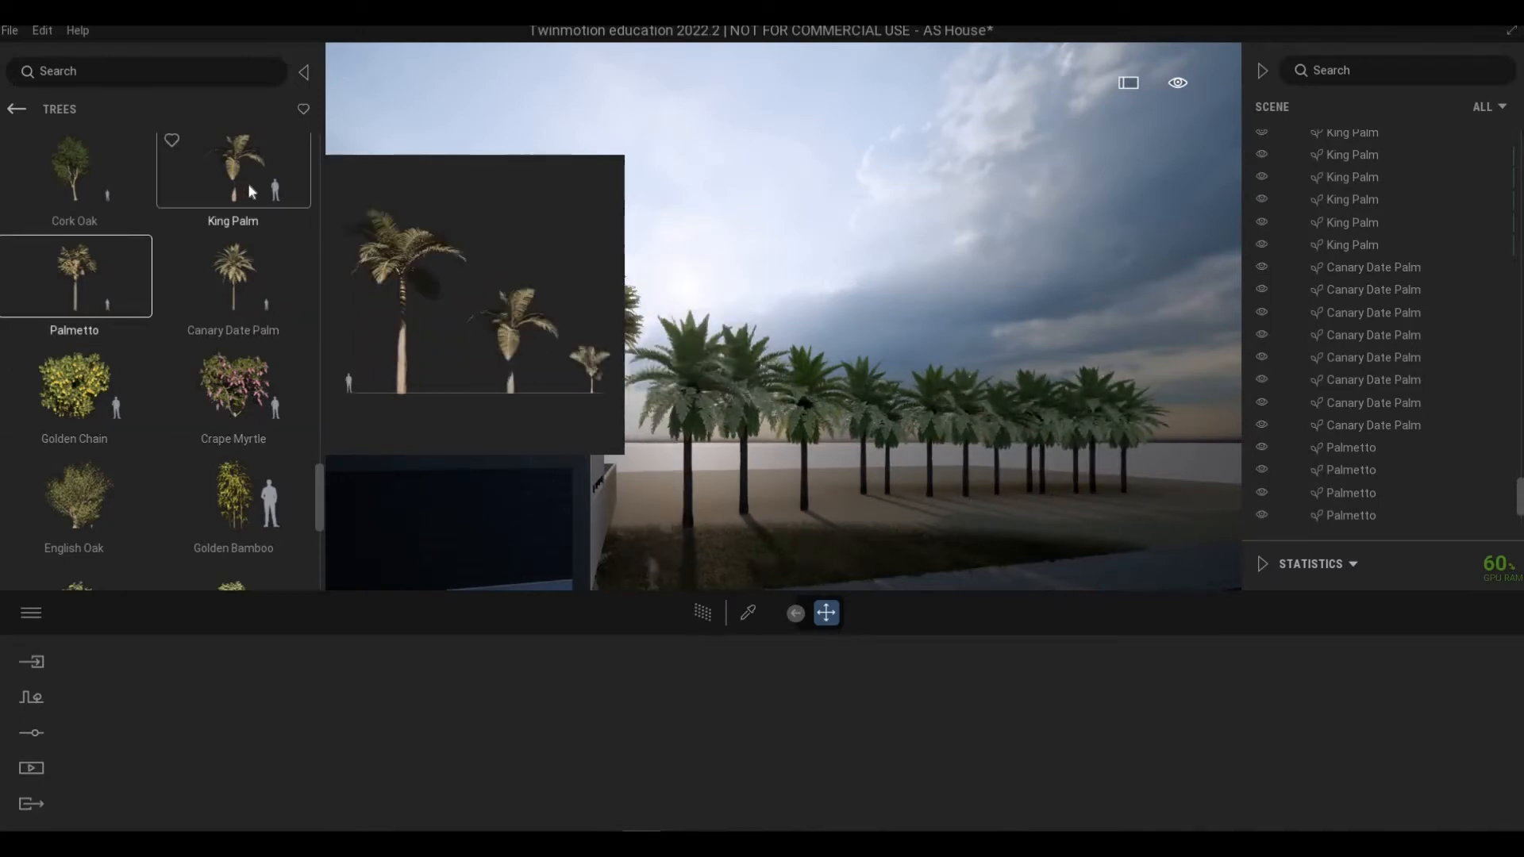
left_click(247, 183)
left_click_drag(685, 550, 1091, 512)
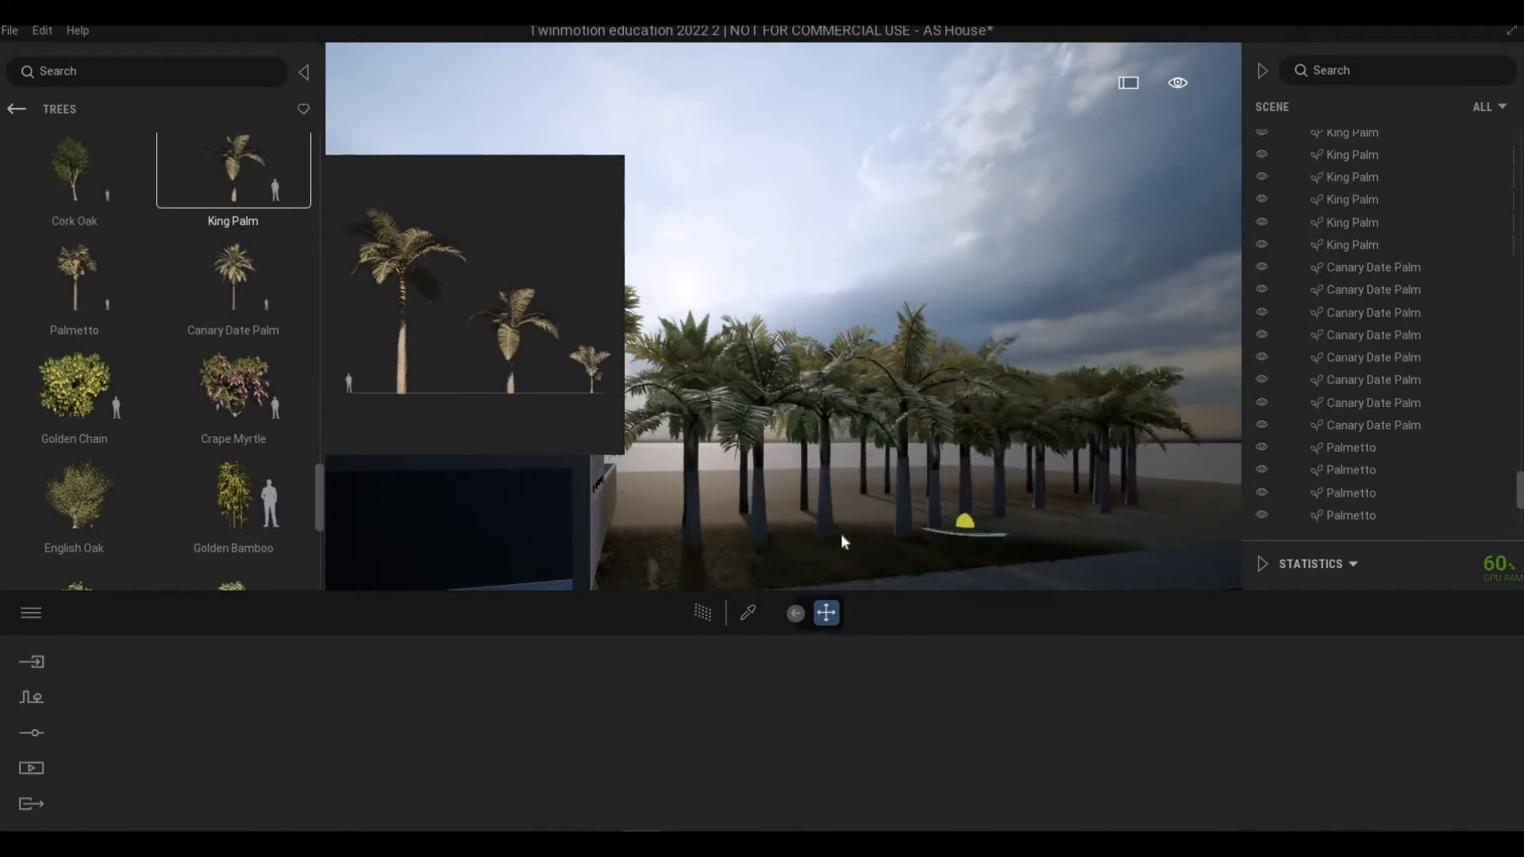
Step: Walk the camera around the front of the house to review the palm layout
key("s")
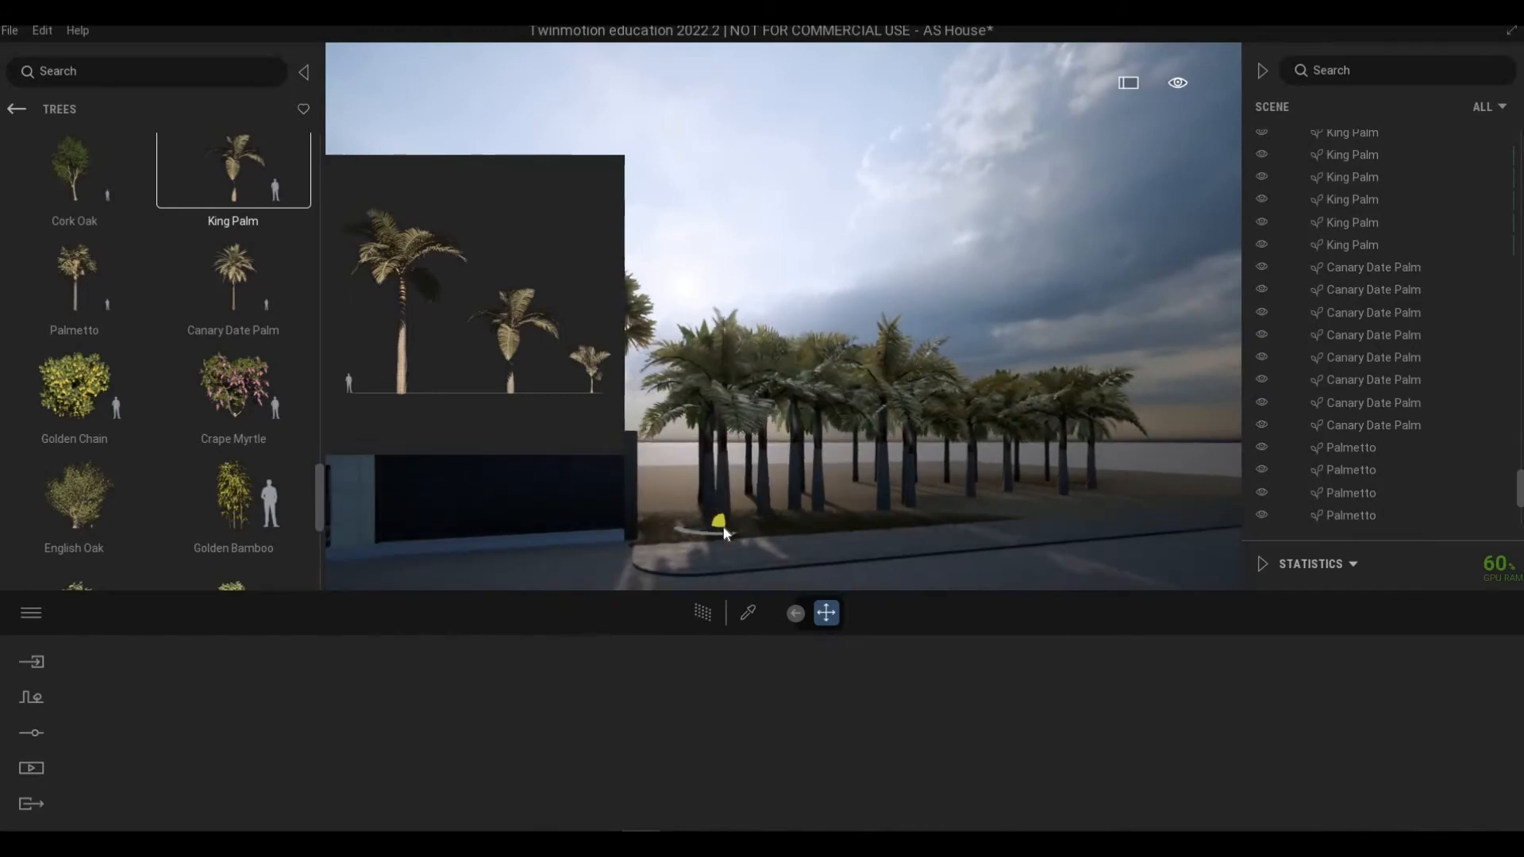
right_click_drag(702, 573, 762, 573)
key("w")
key("a")
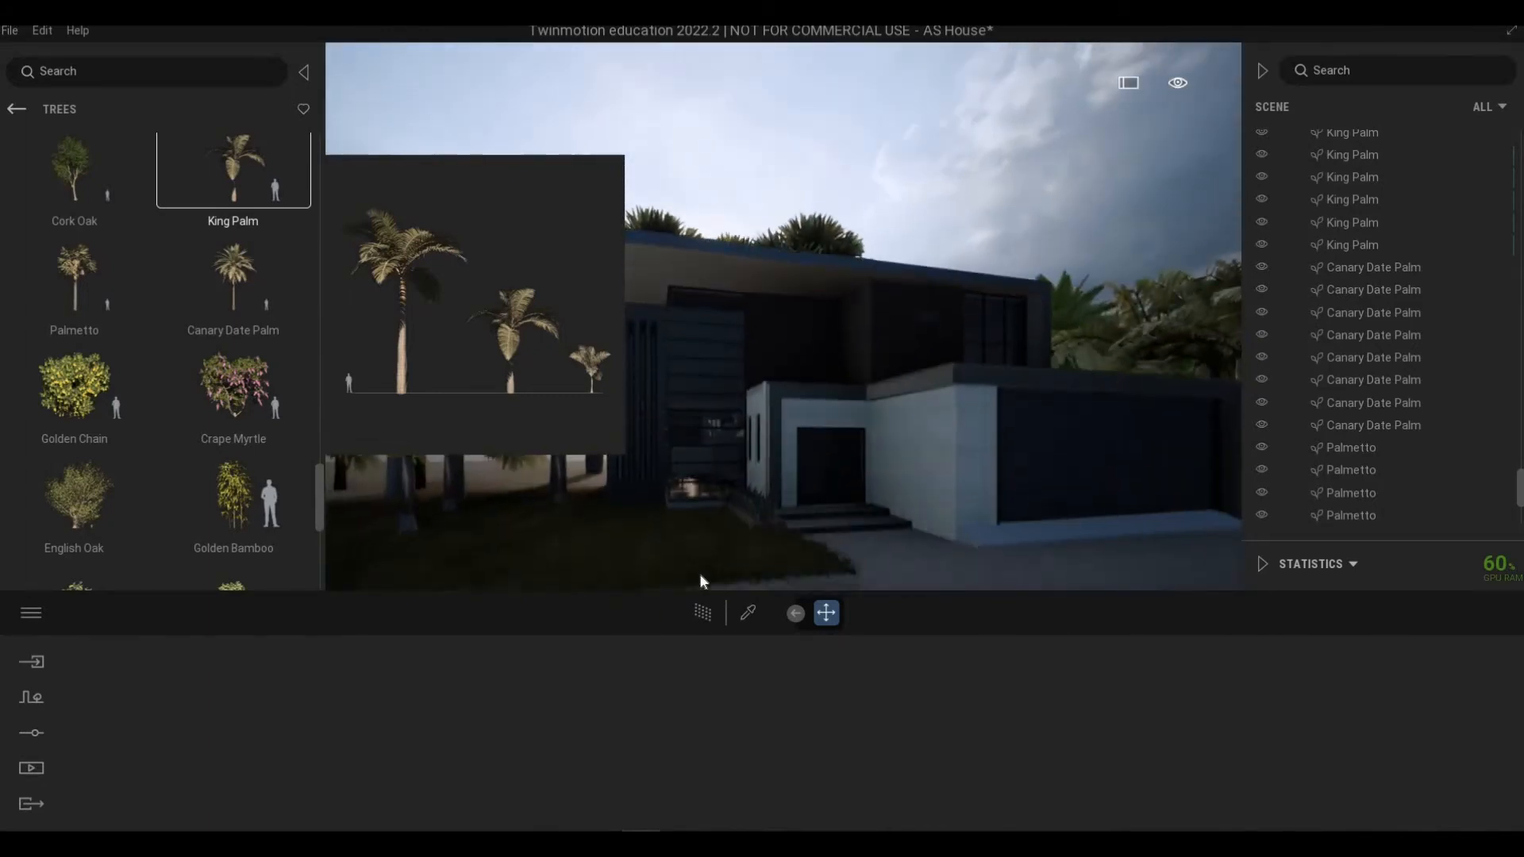
key("Escape")
left_click(776, 554)
key("Escape")
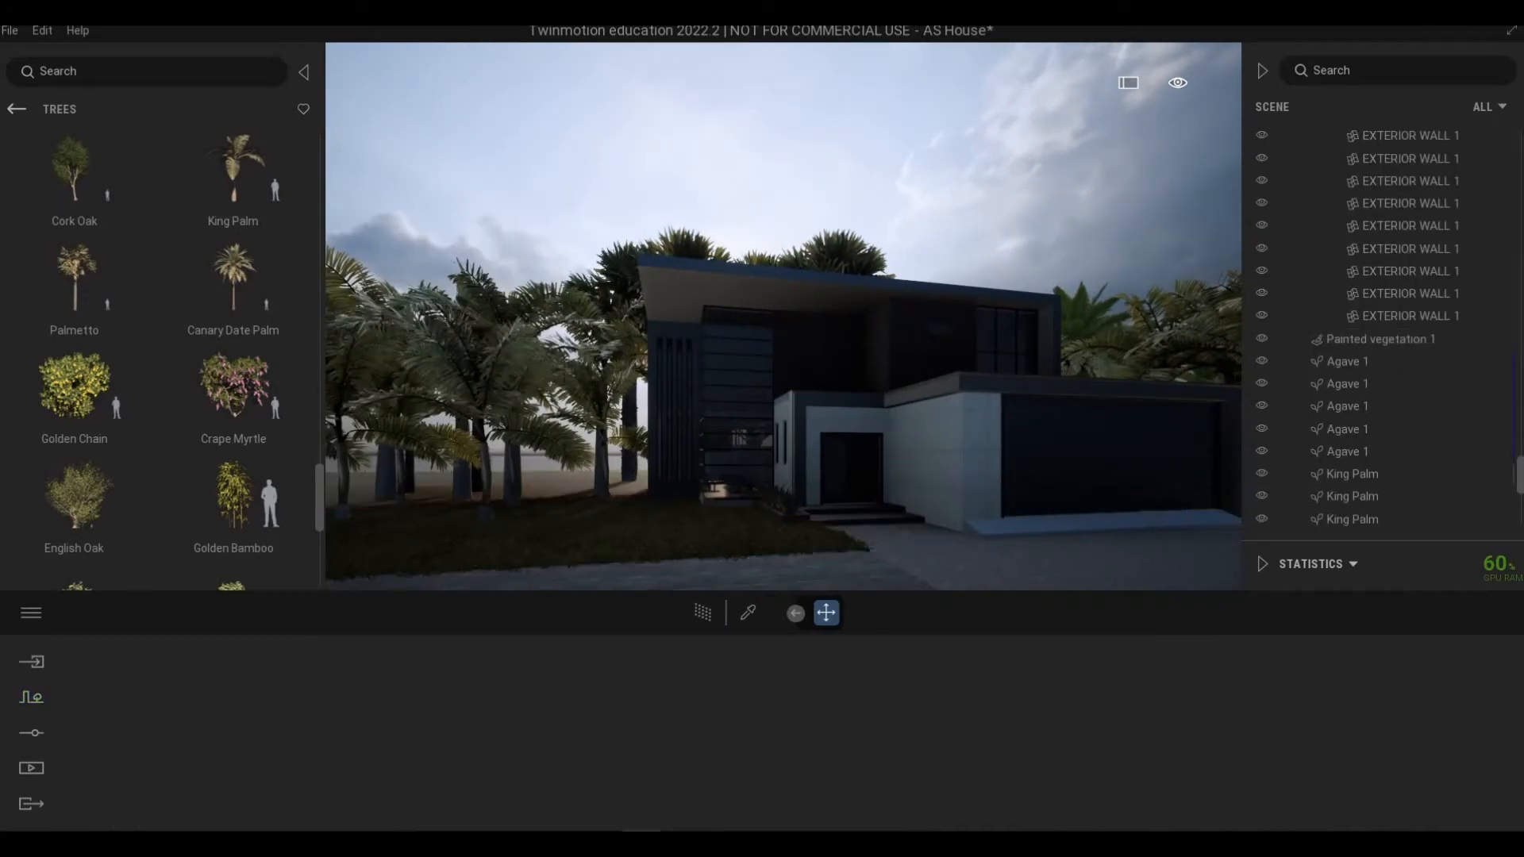
key("s")
key("d")
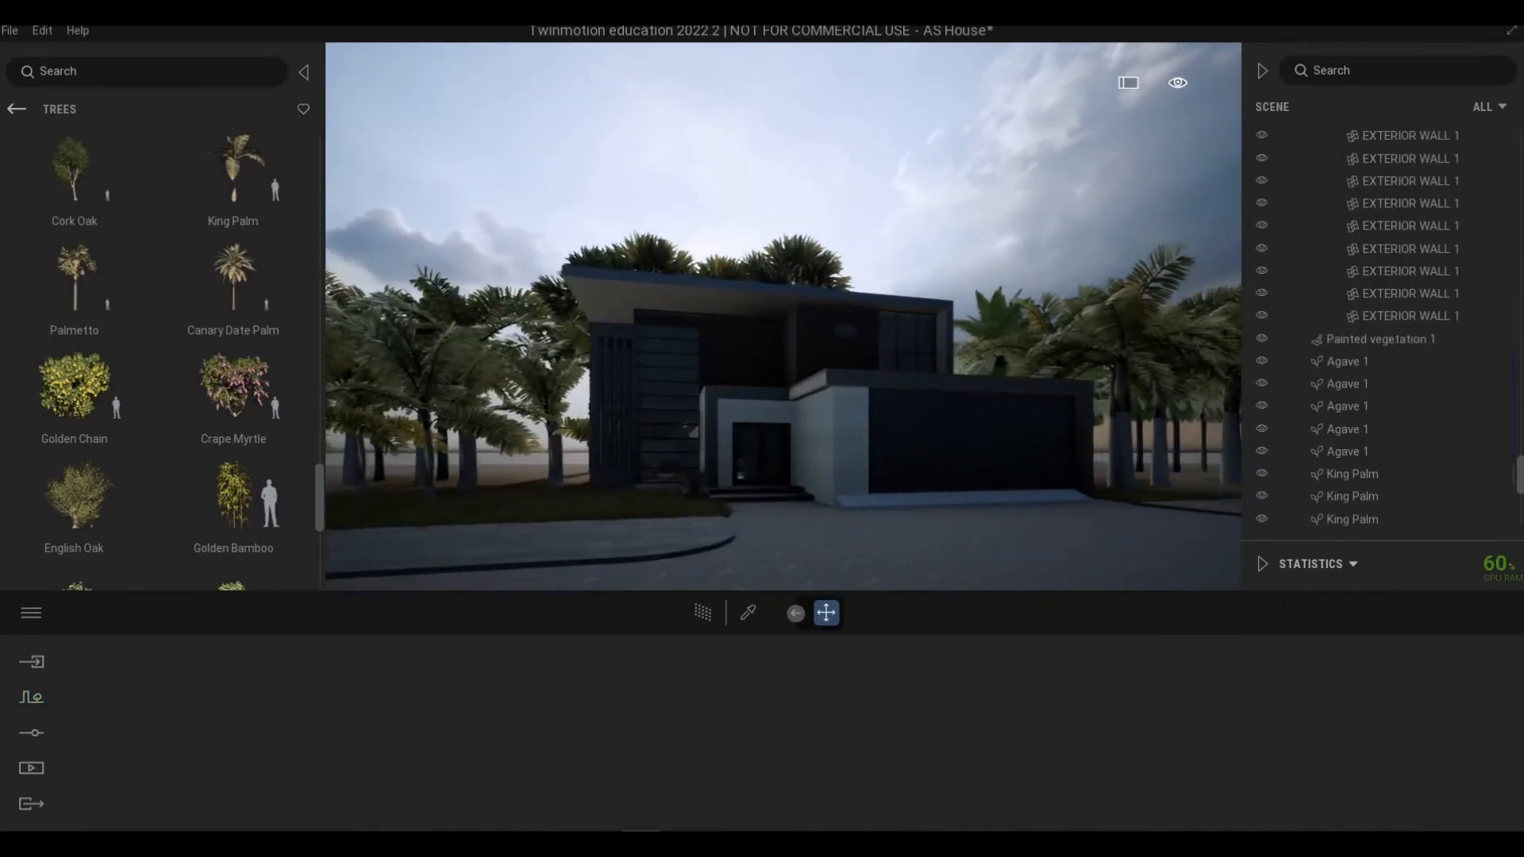
key("a")
key("s")
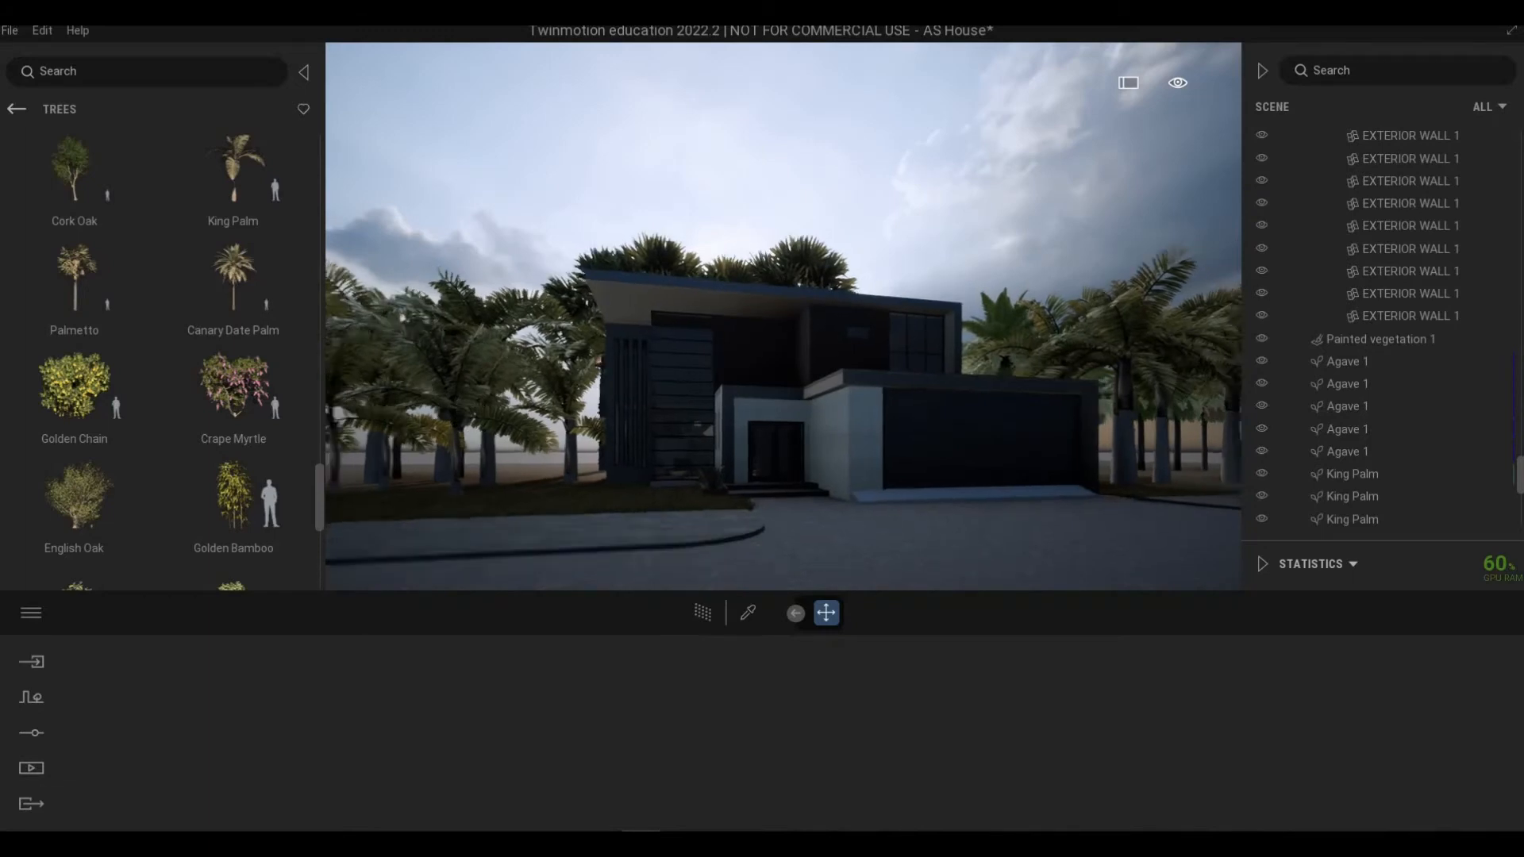
key("q")
right_click_drag(778, 554, 806, 554)
key("w")
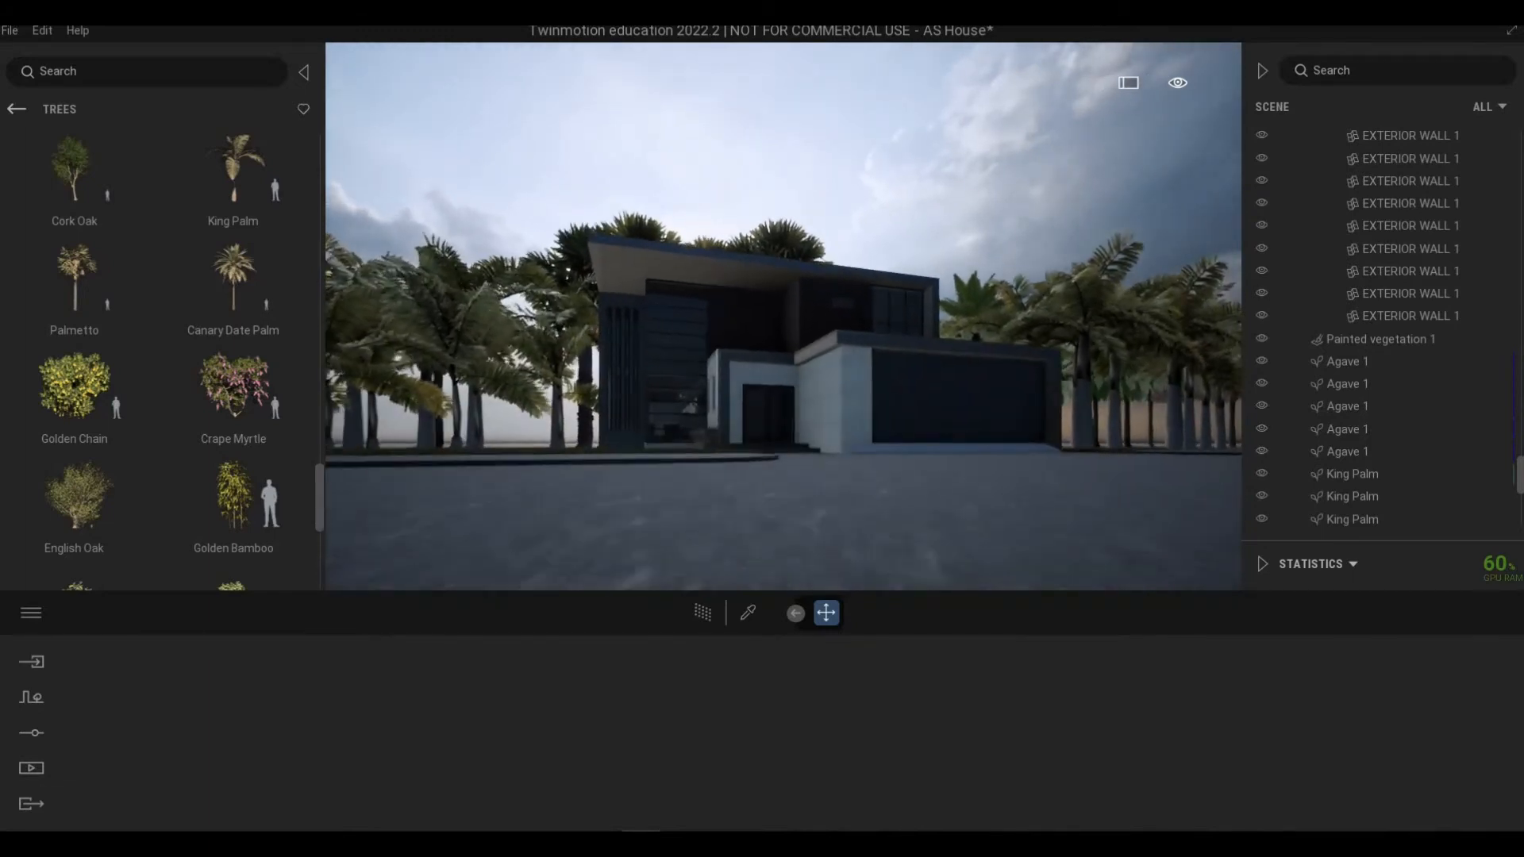
key("e")
Step: Raise the lighting exposure to 2.10
left_click(36, 737)
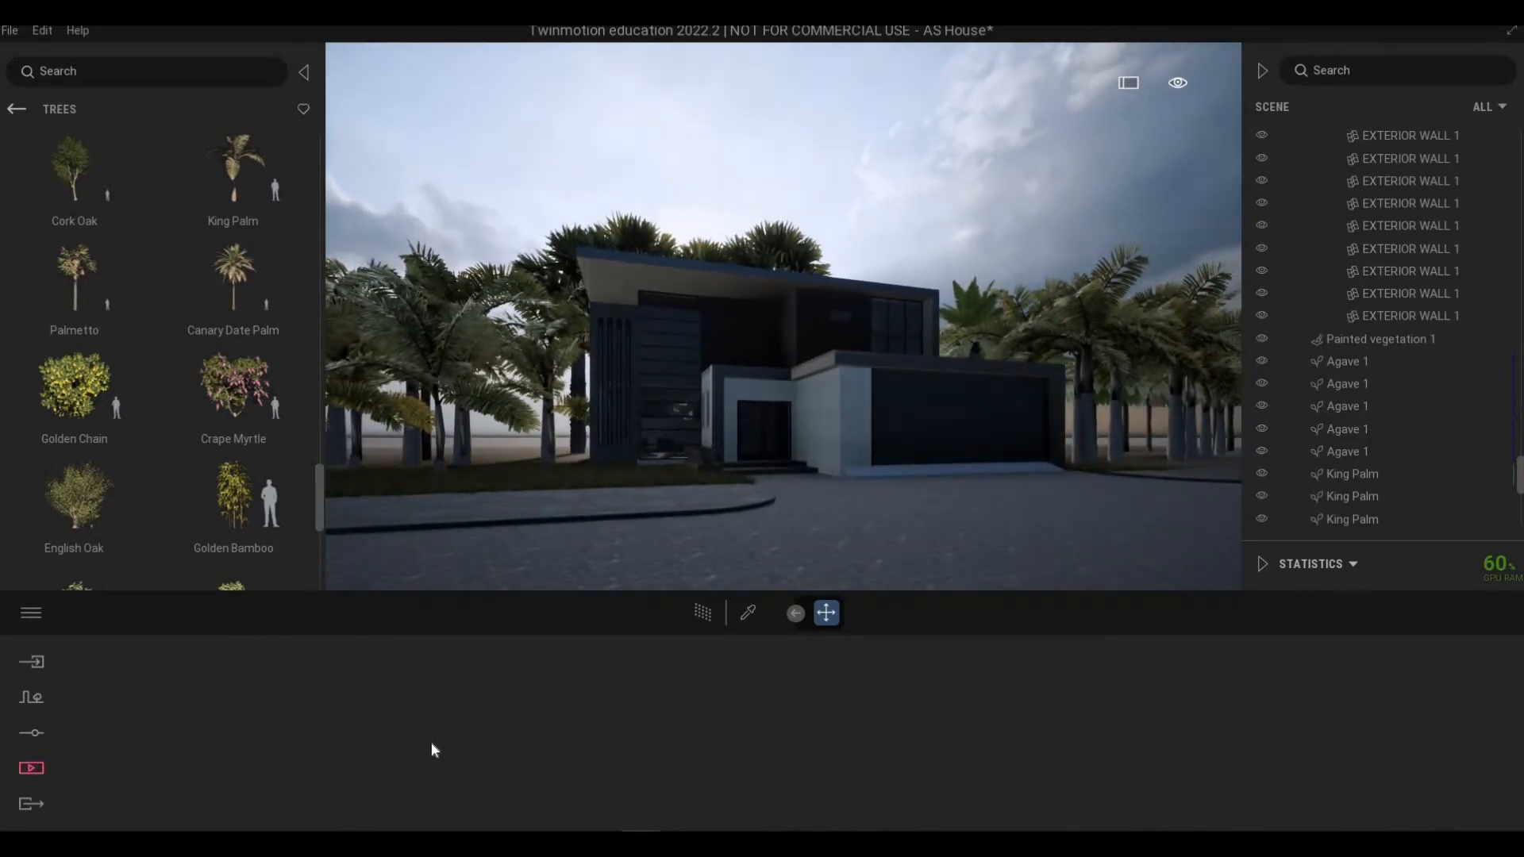
left_click(587, 732)
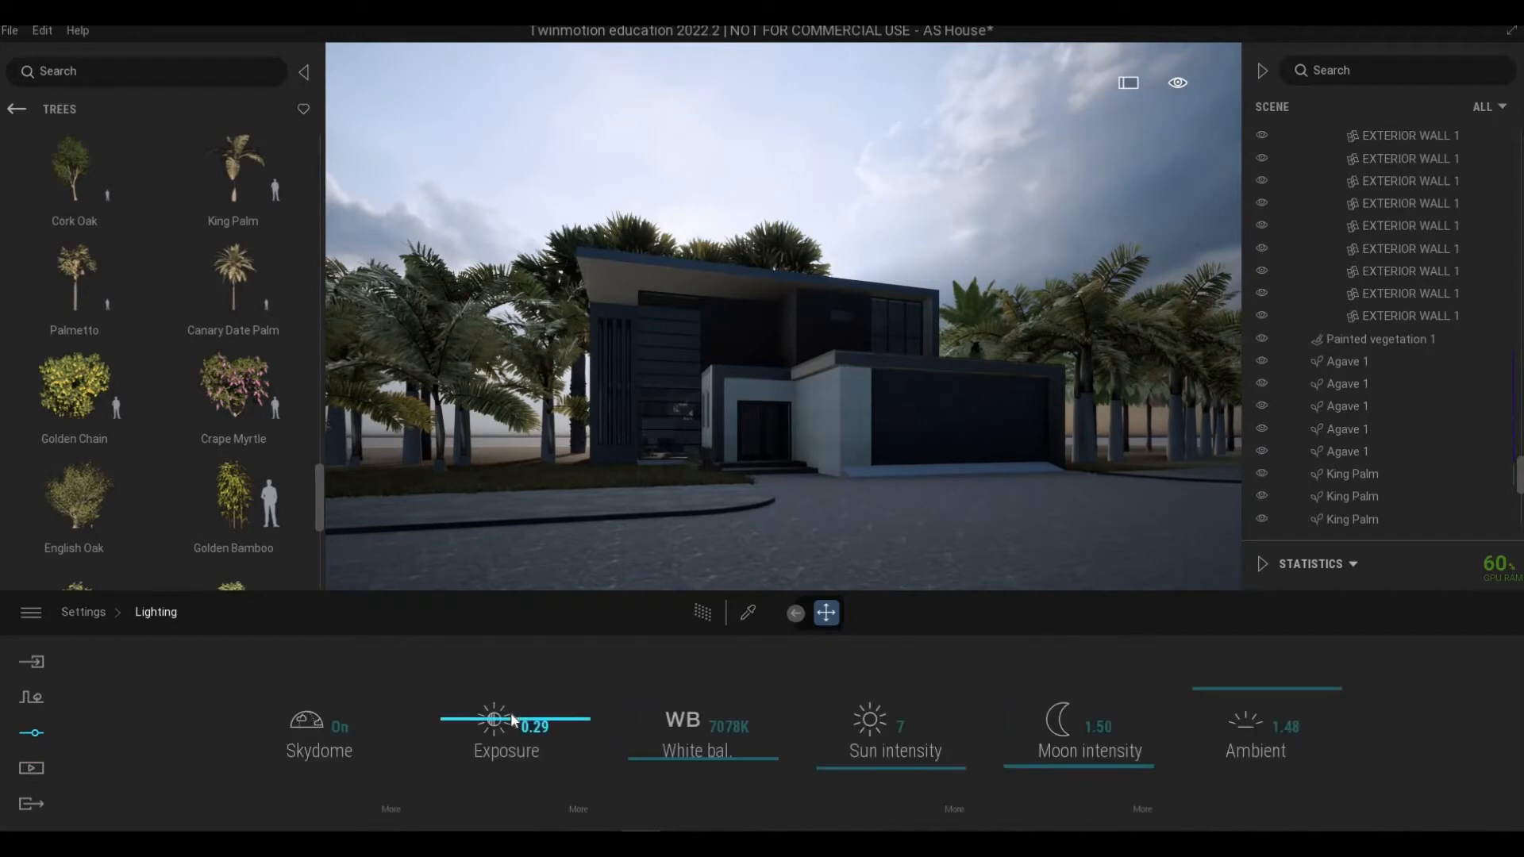
left_click_drag(512, 721, 512, 715)
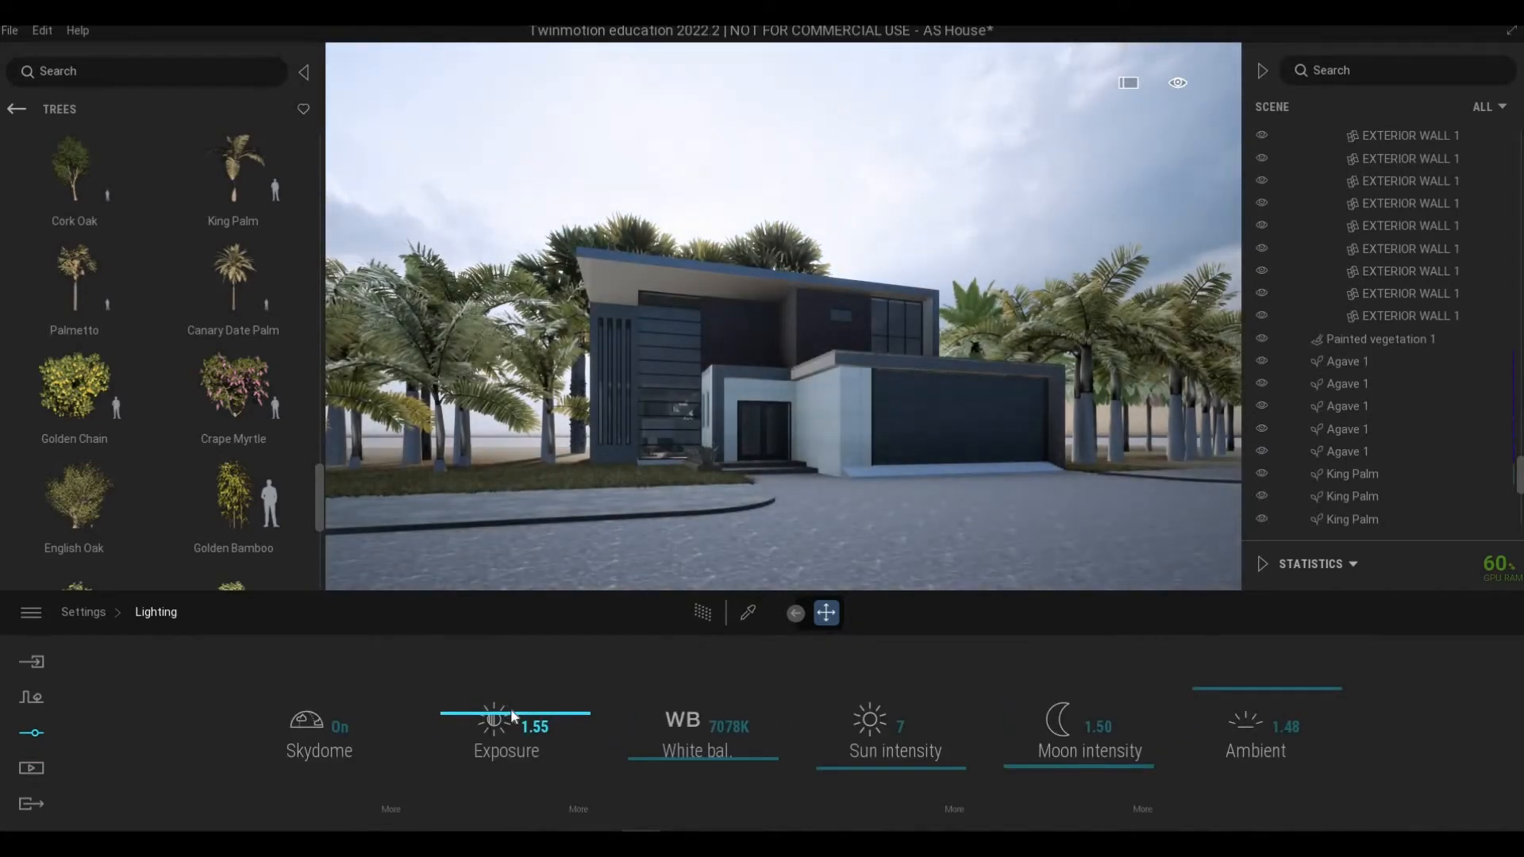
left_click_drag(512, 715, 638, 590)
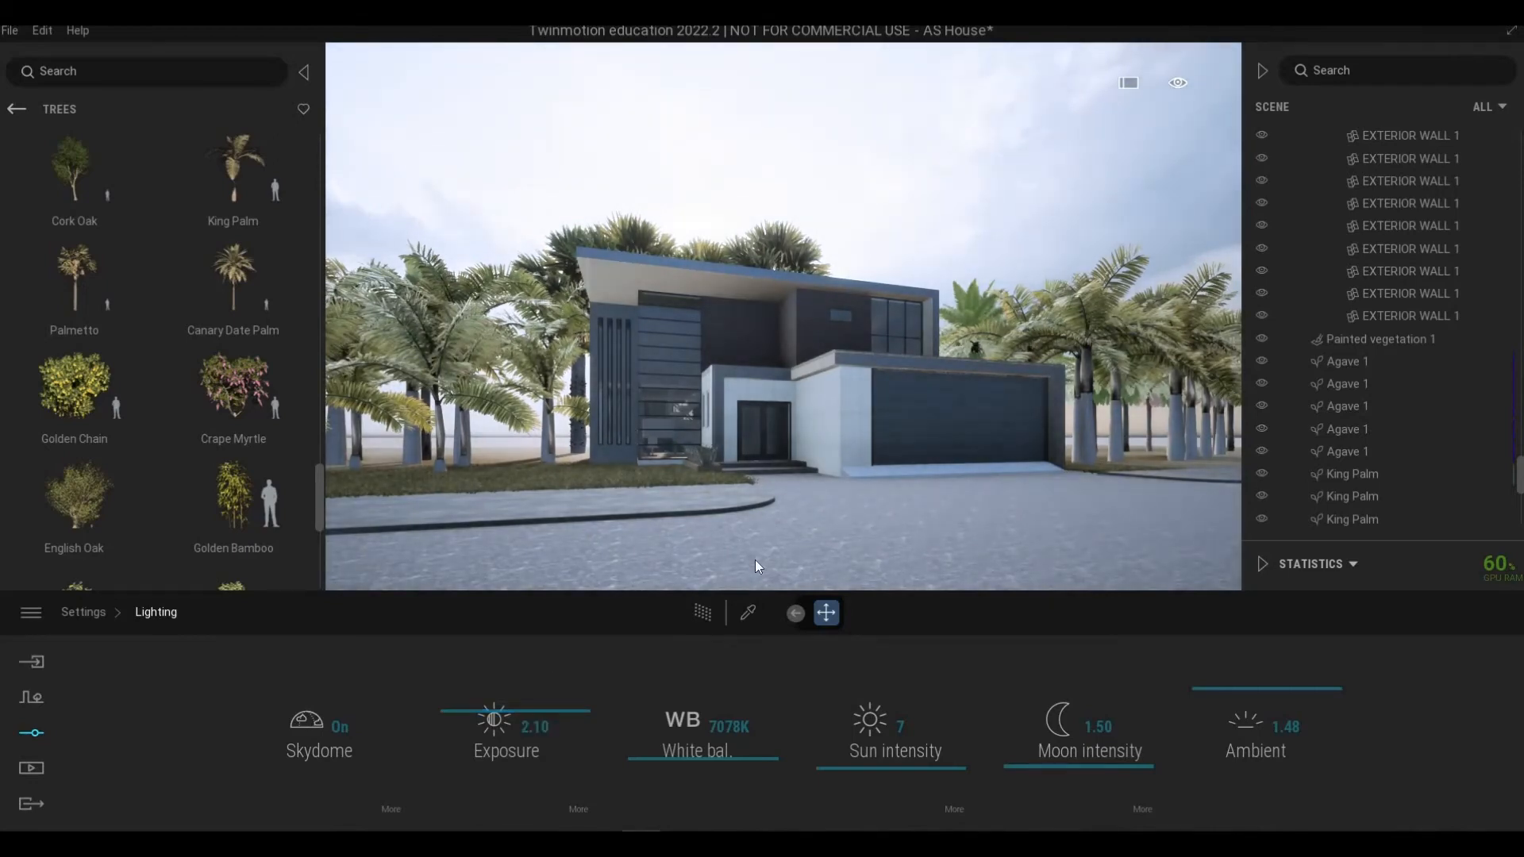
Step: Navigate around the house to review the brighter scene
key("w")
key("e")
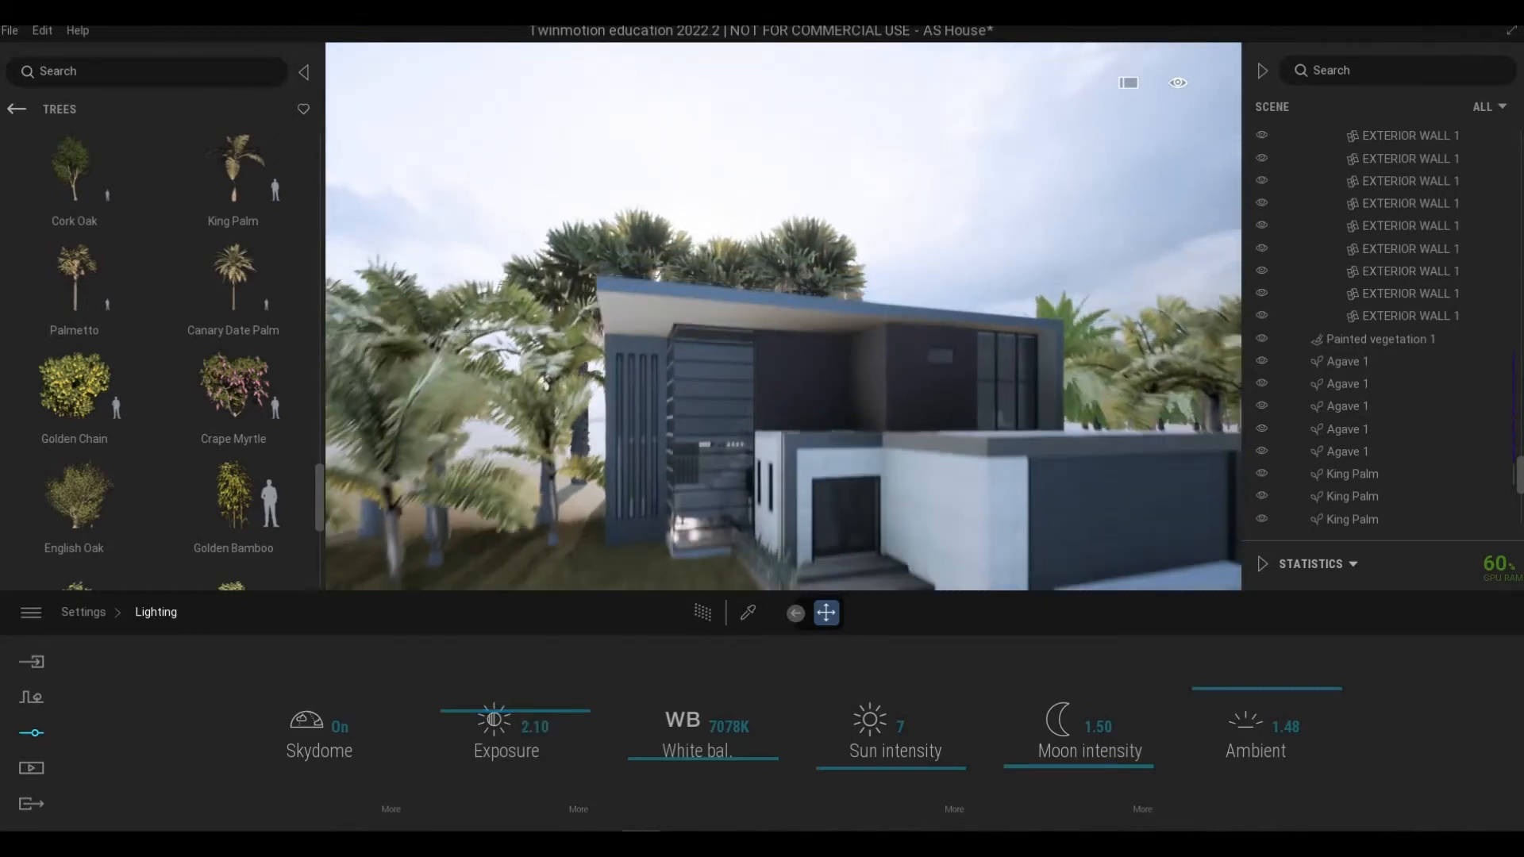
key("w")
right_click_drag(750, 493, 830, 573)
key("s")
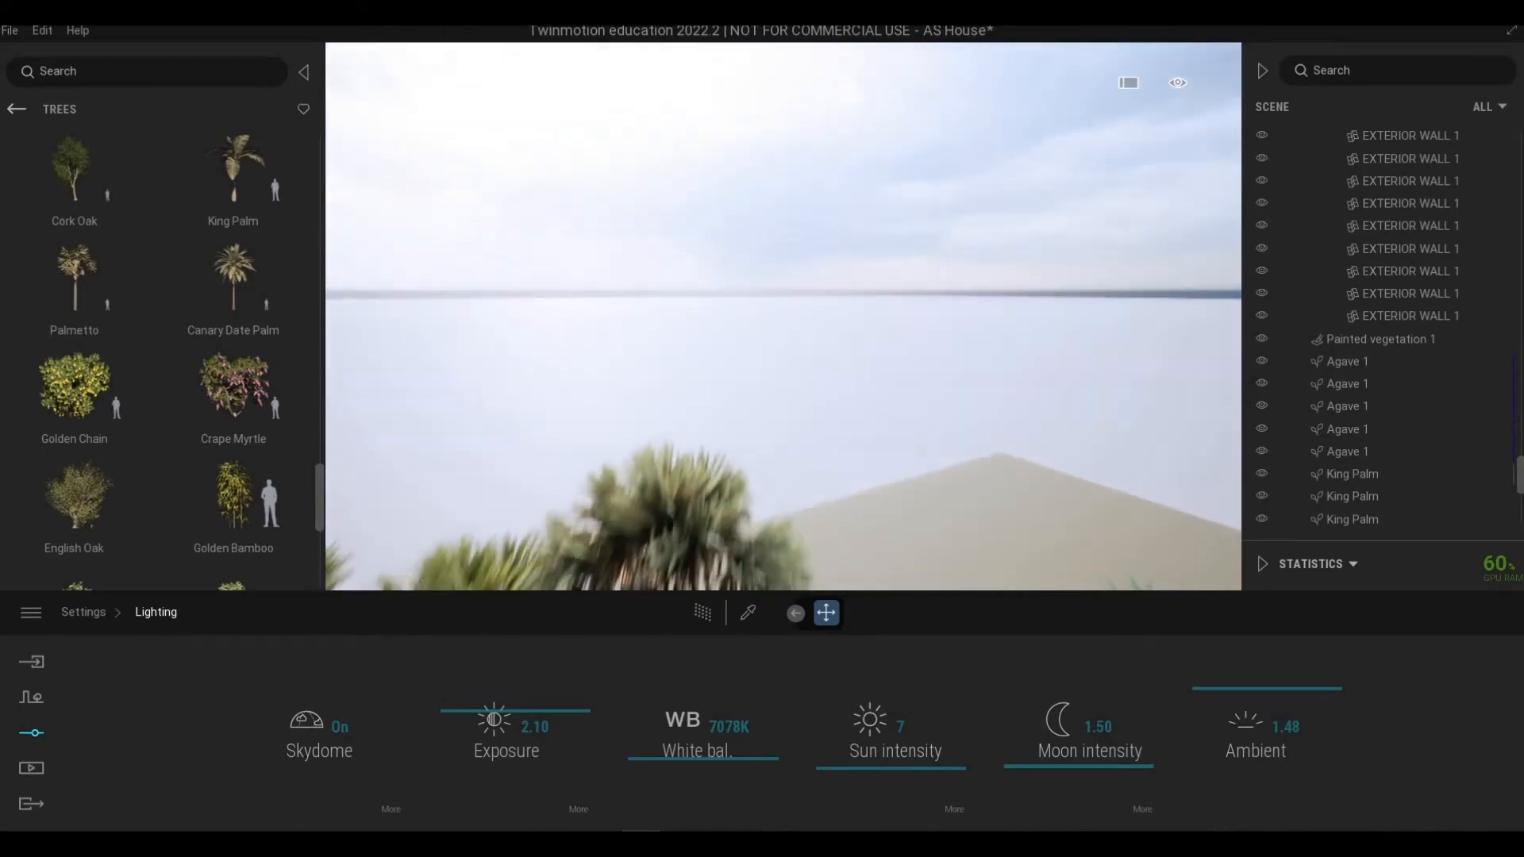
key("s")
key("q")
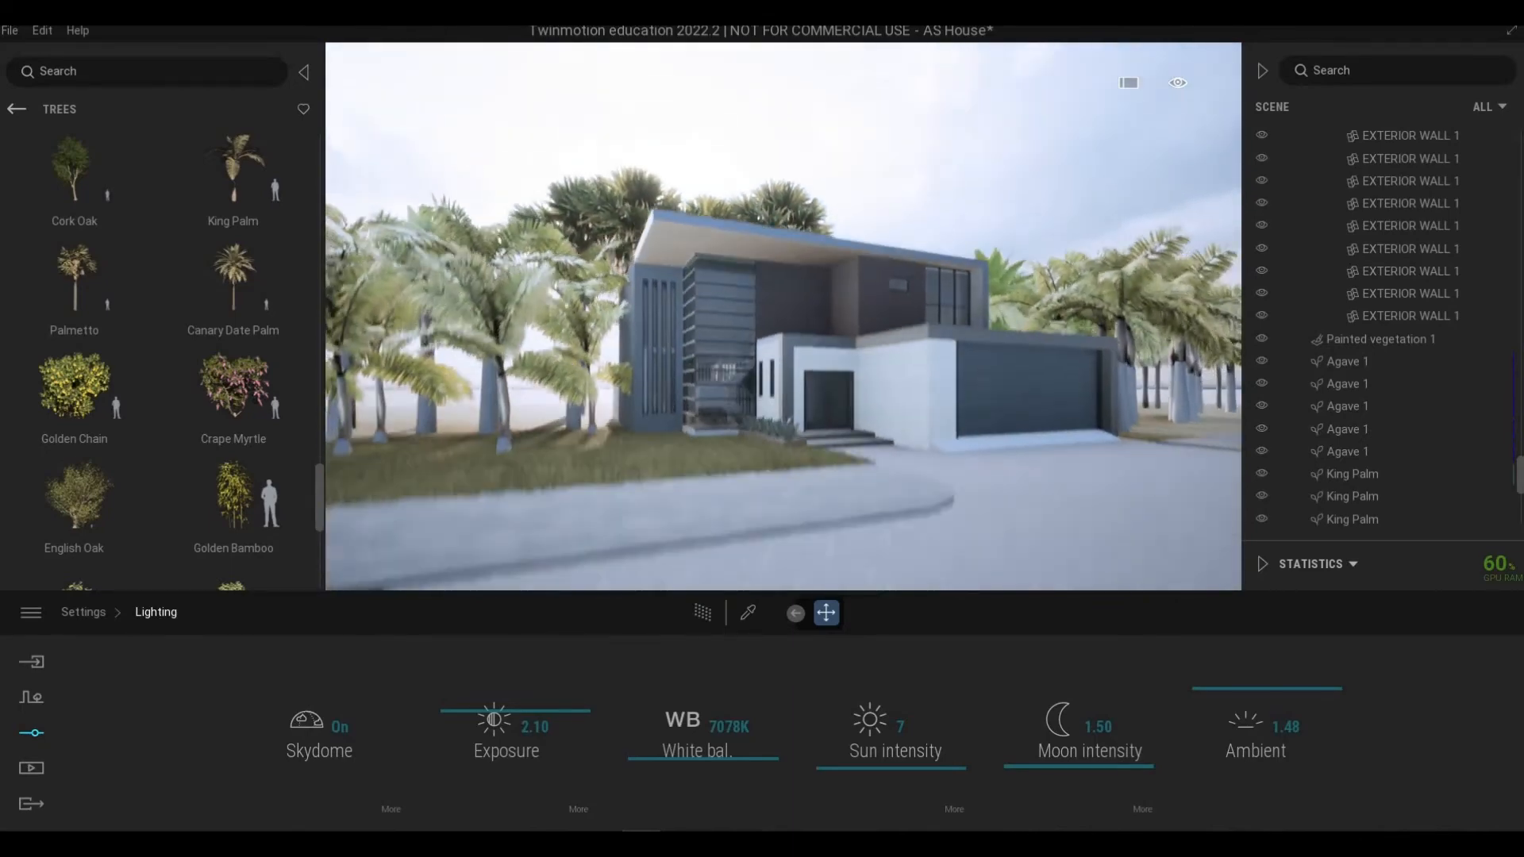
Step: Walk the camera around the front of the house to review the lighting and palm vegetation
key("e")
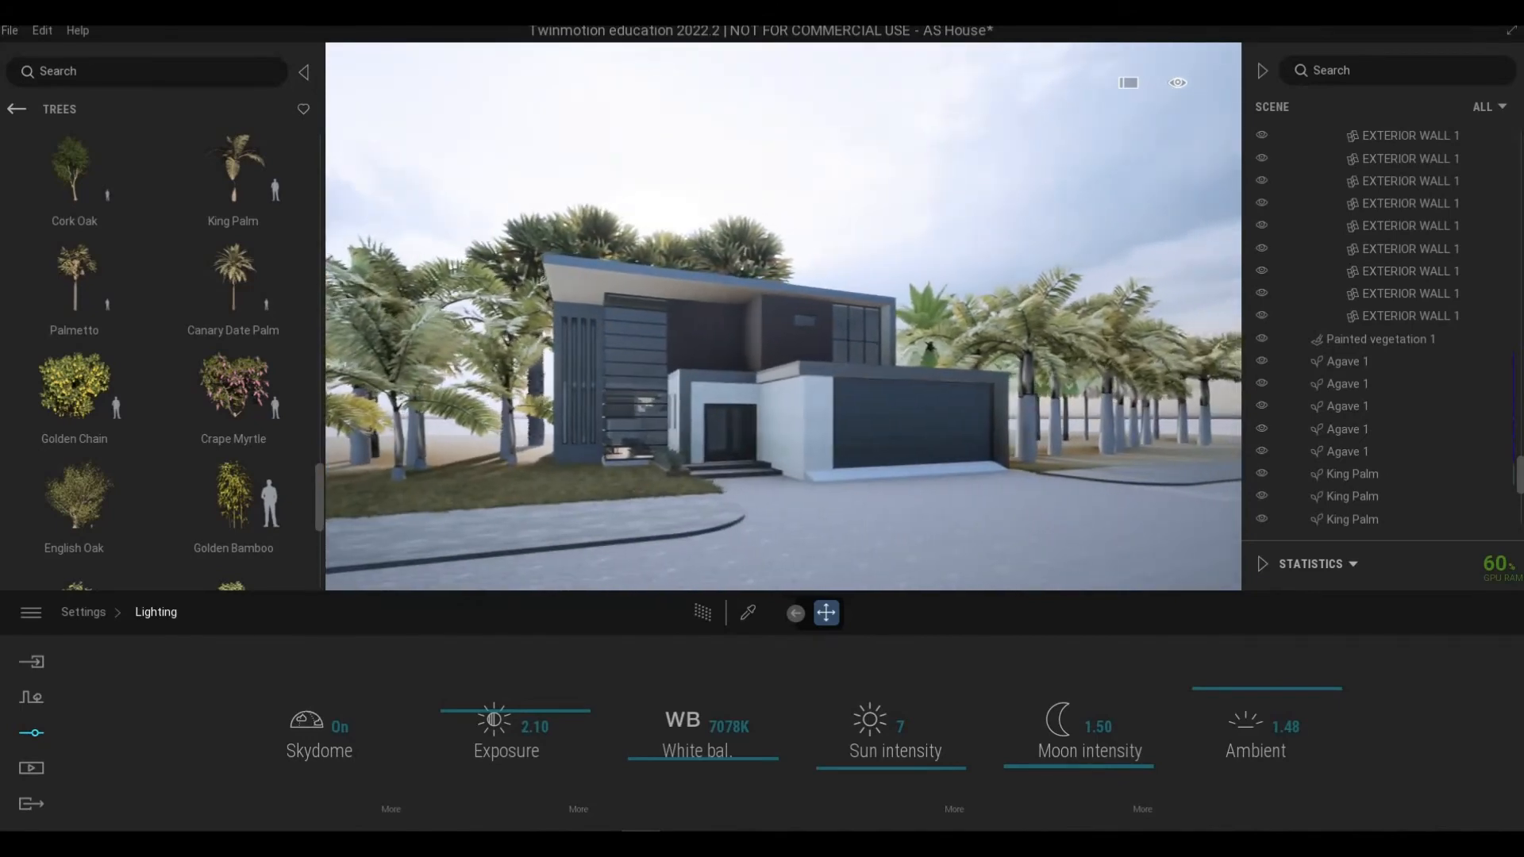
key("s")
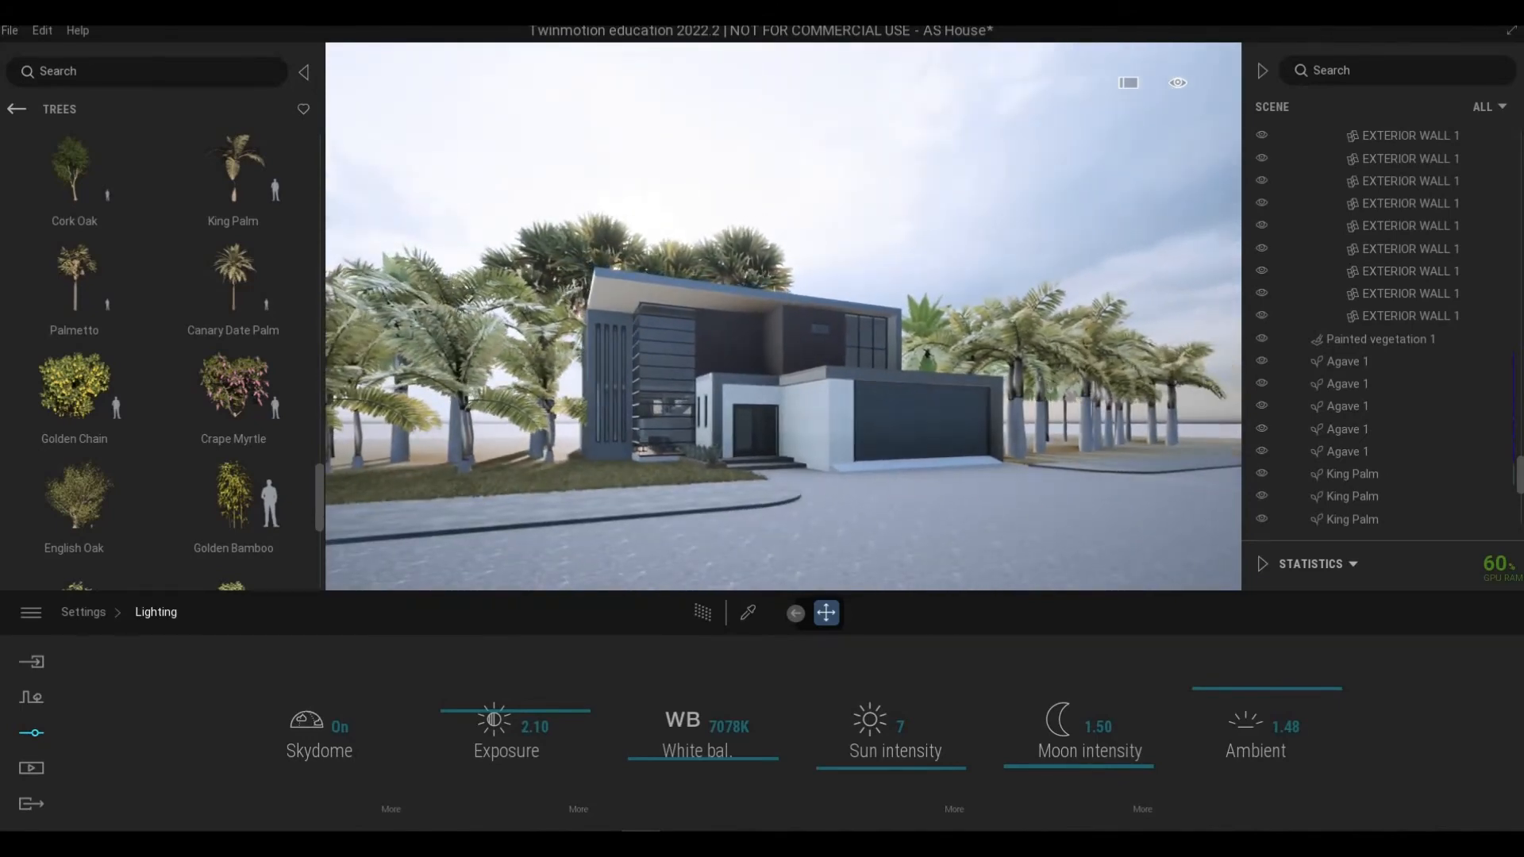
key("w")
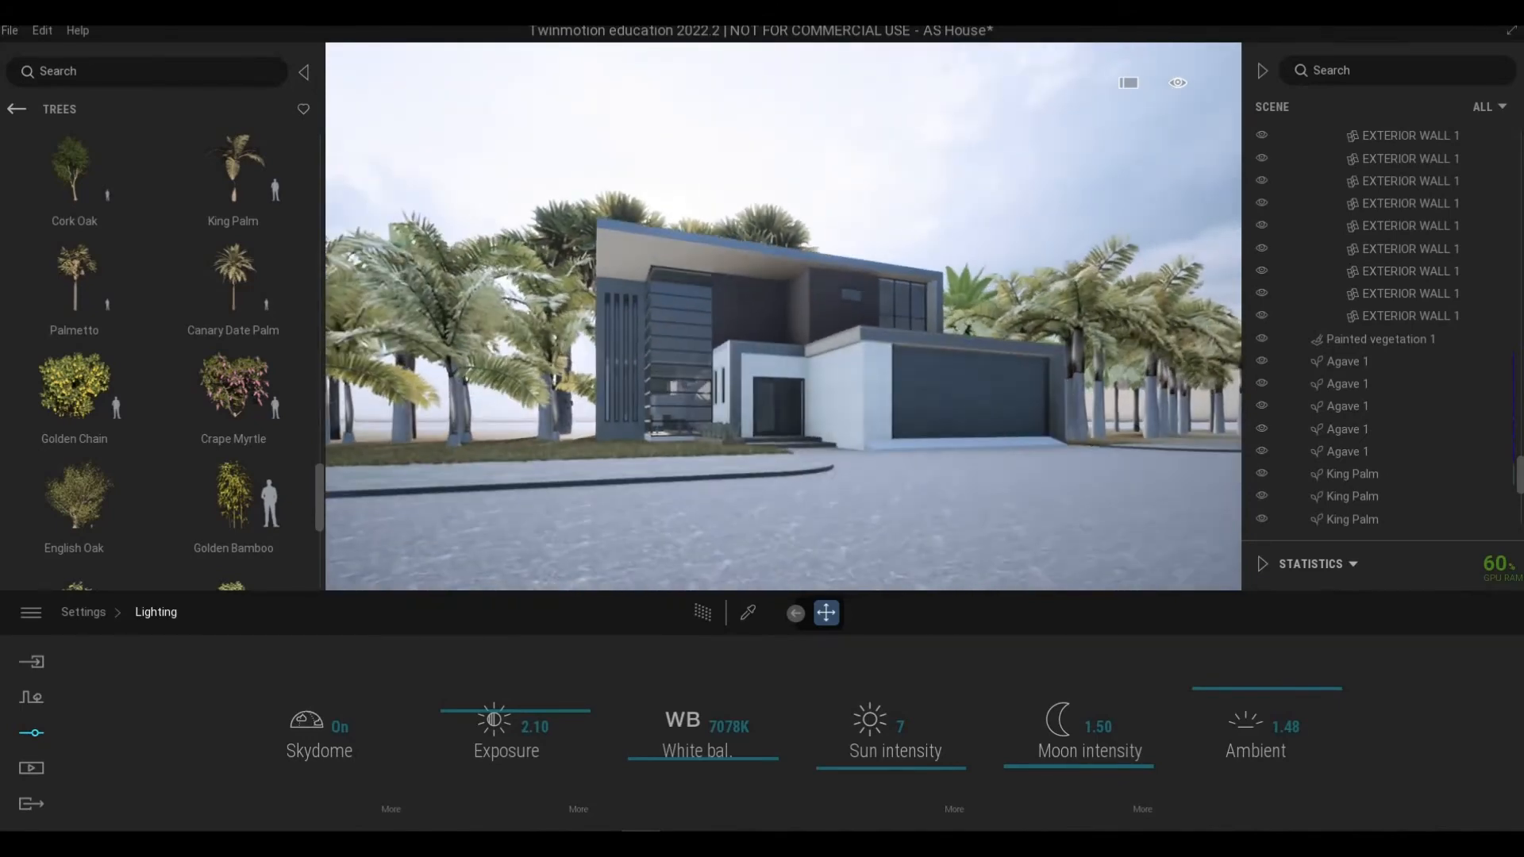
key("d")
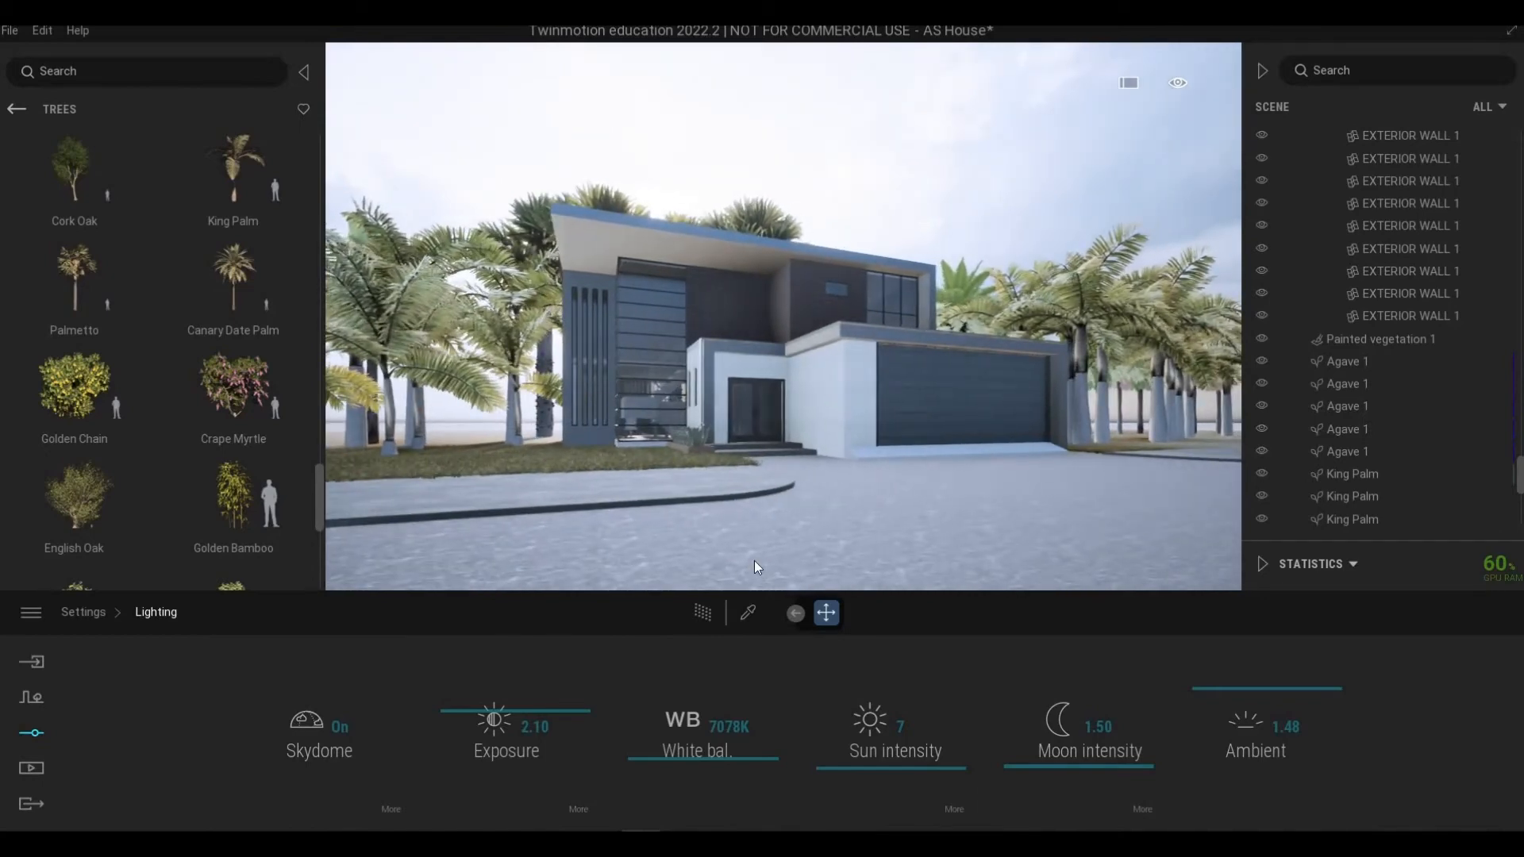
key("e")
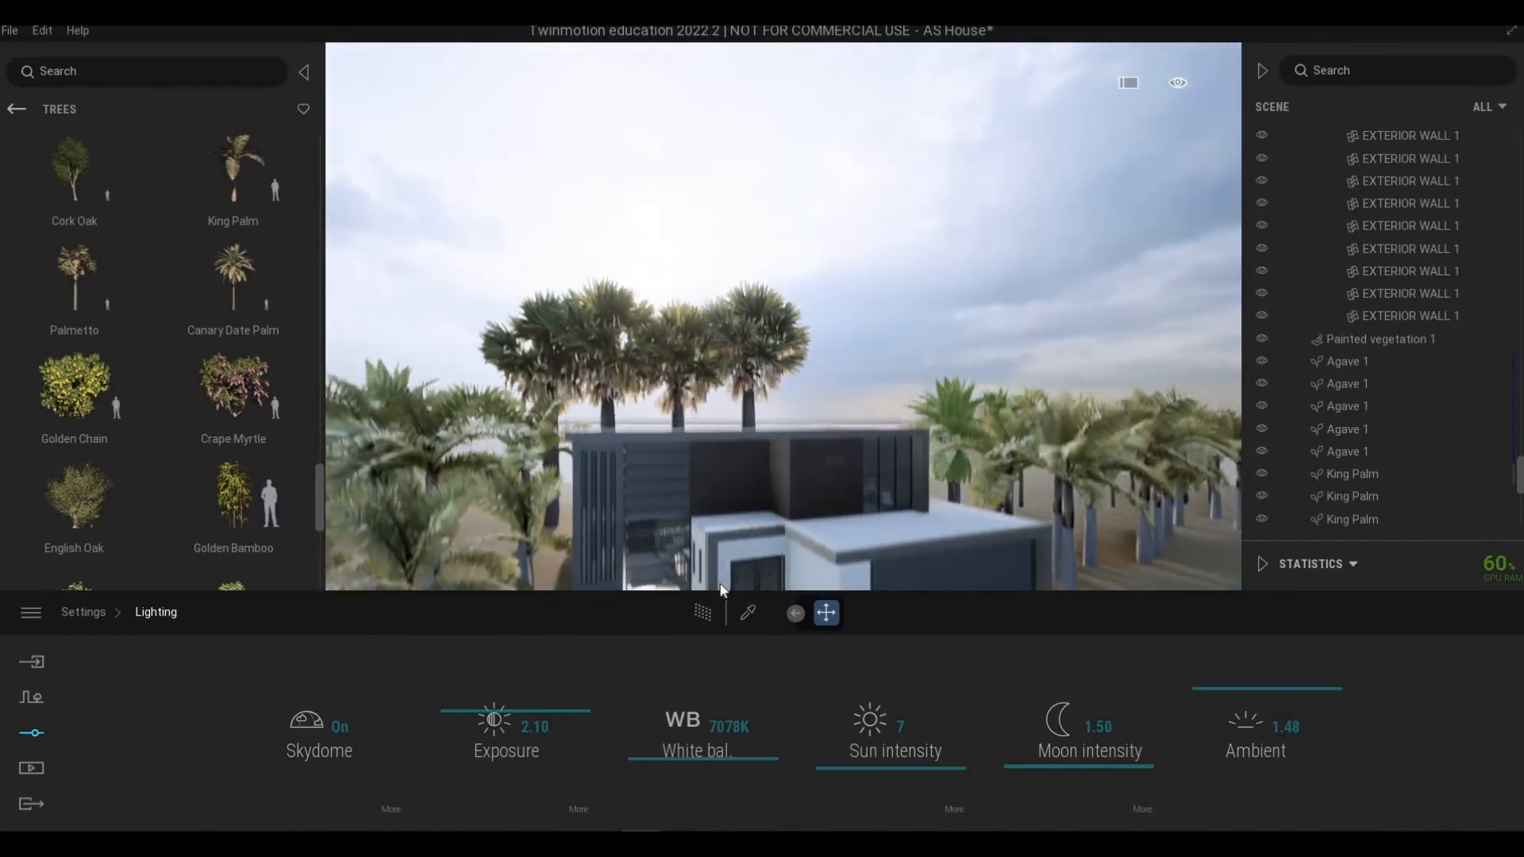
key("q")
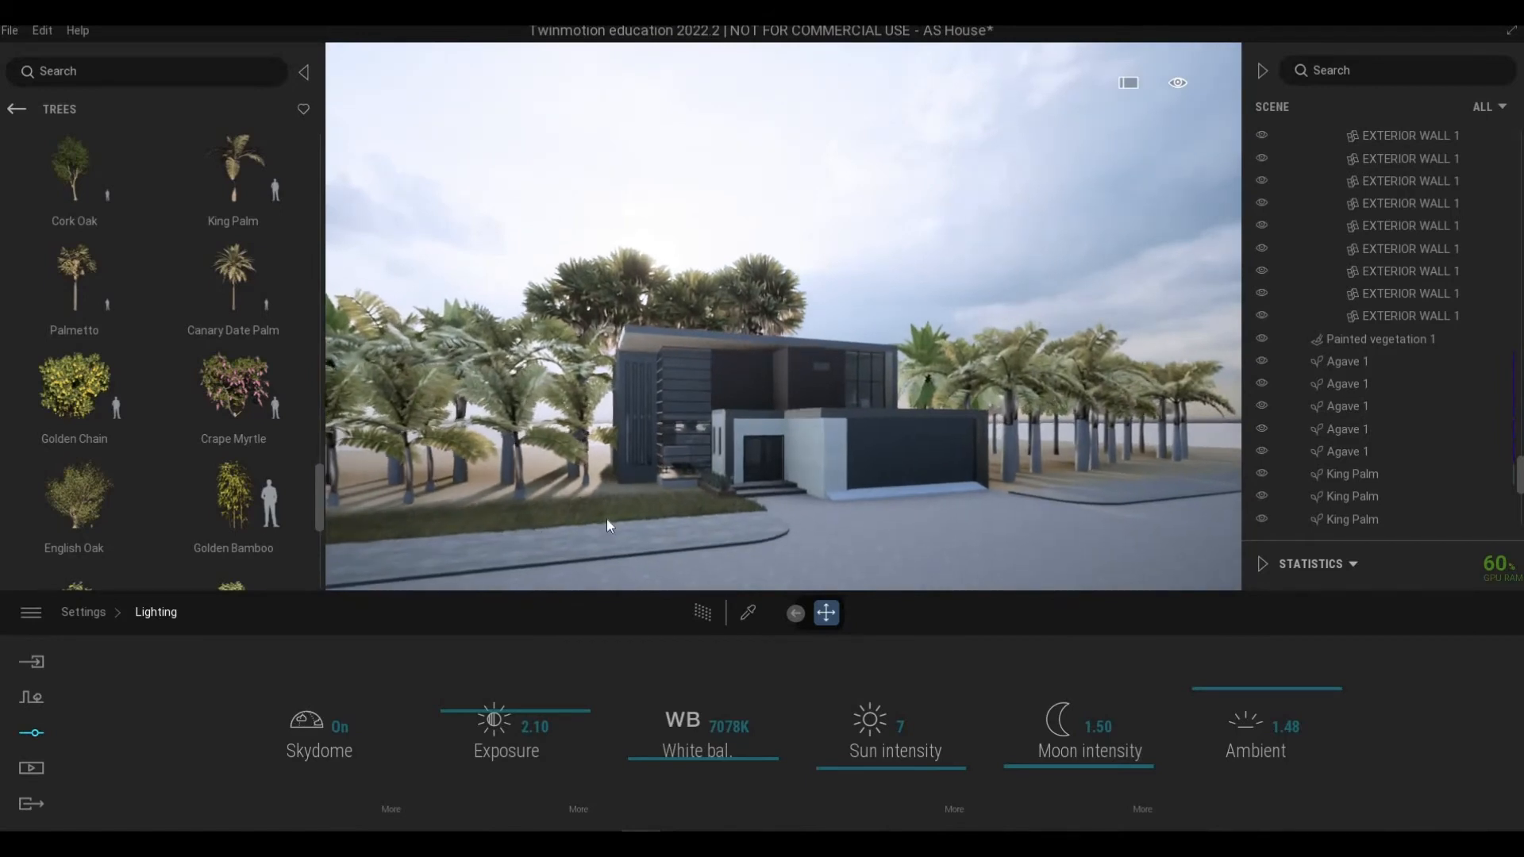
left_click(23, 739)
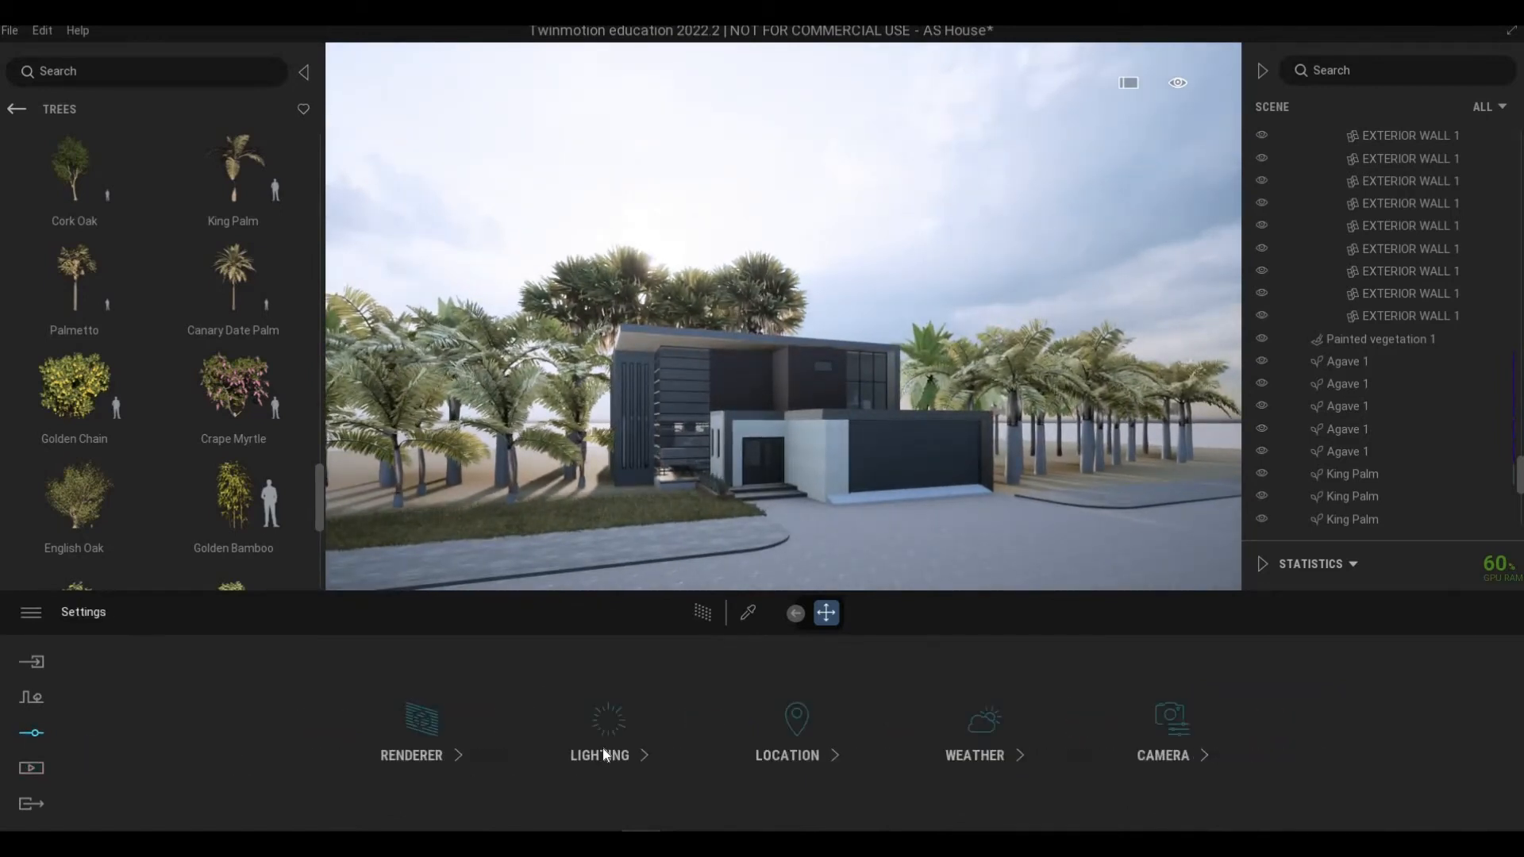
left_click(608, 732)
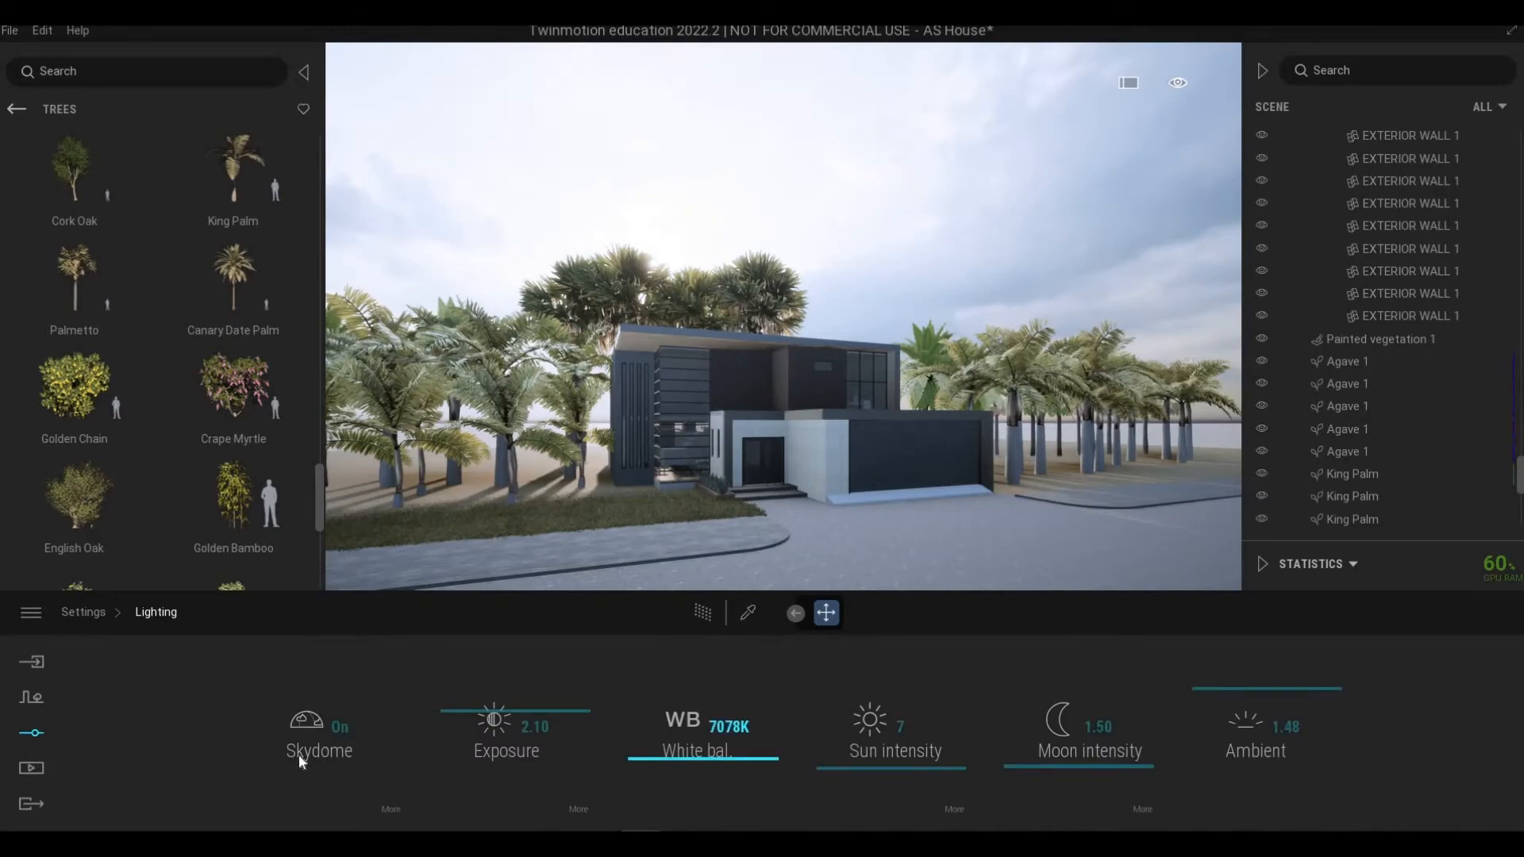
left_click(24, 724)
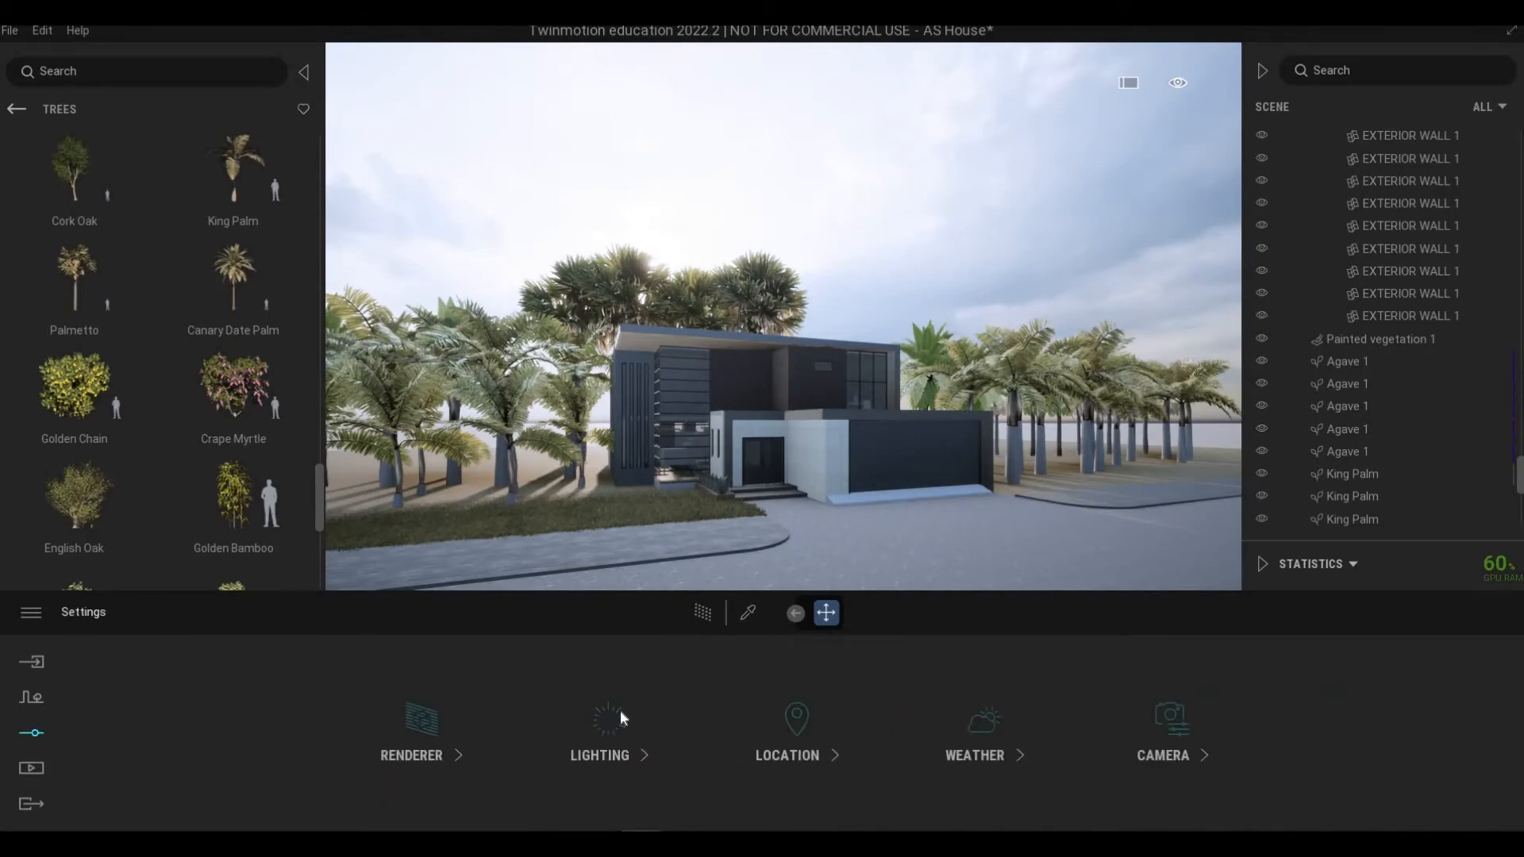
Step: Set the location's background picture to Mountains
left_click(798, 756)
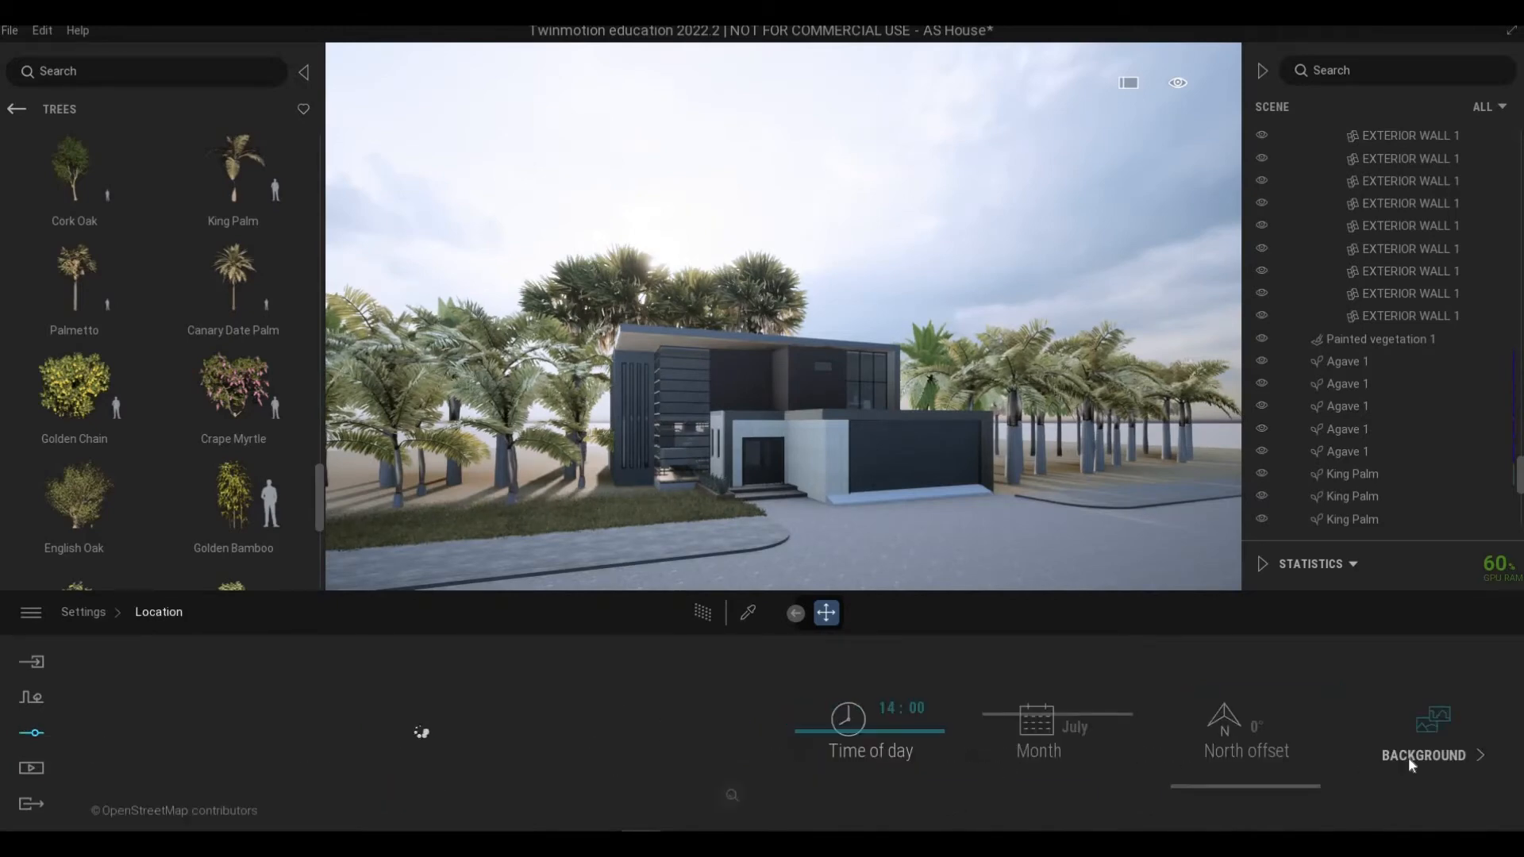
left_click(1436, 744)
left_click(683, 735)
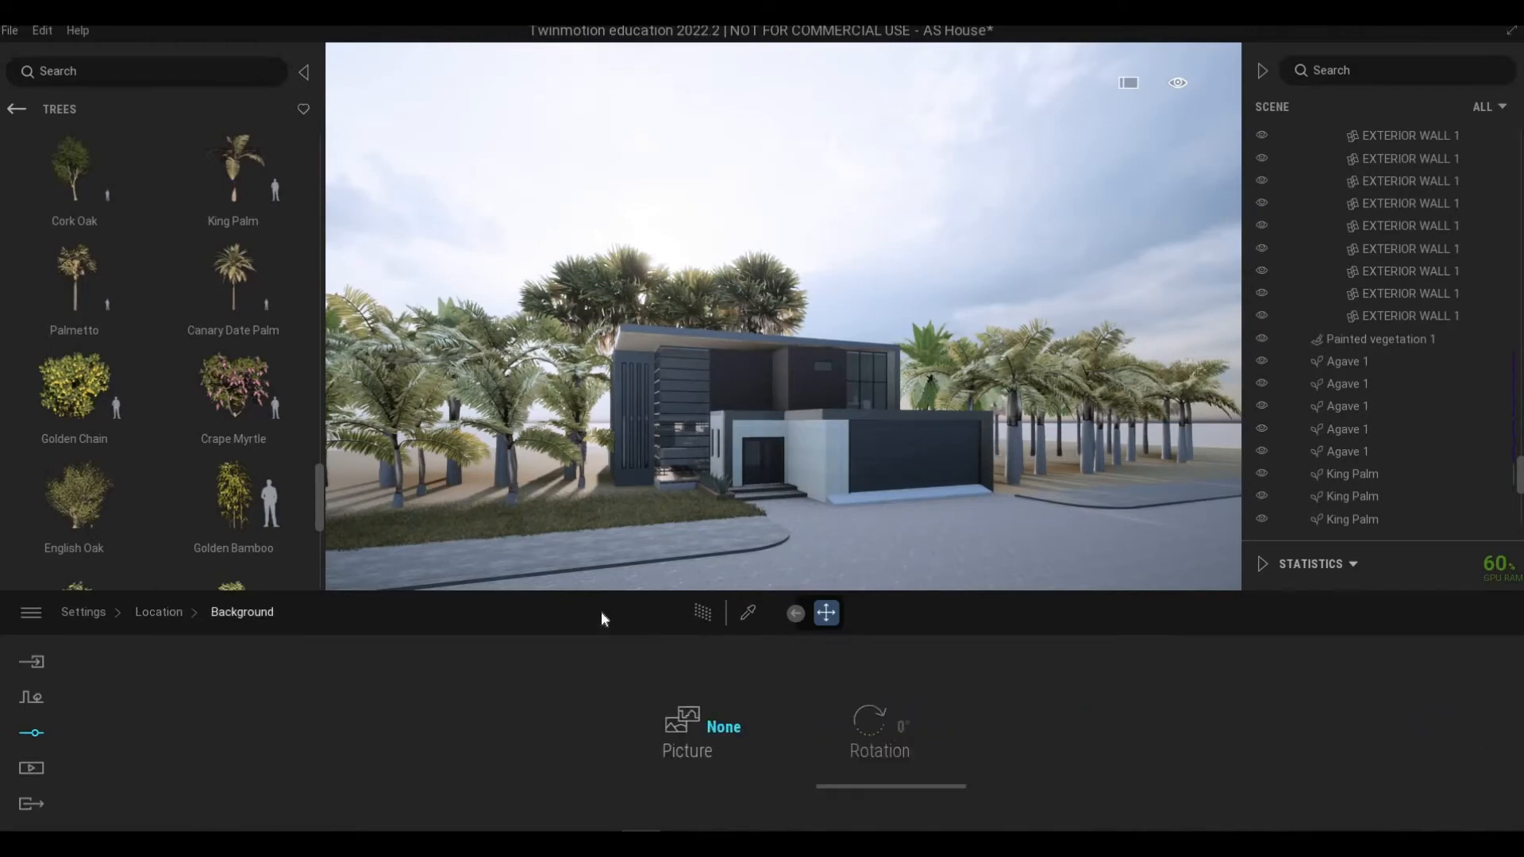
left_click(490, 520)
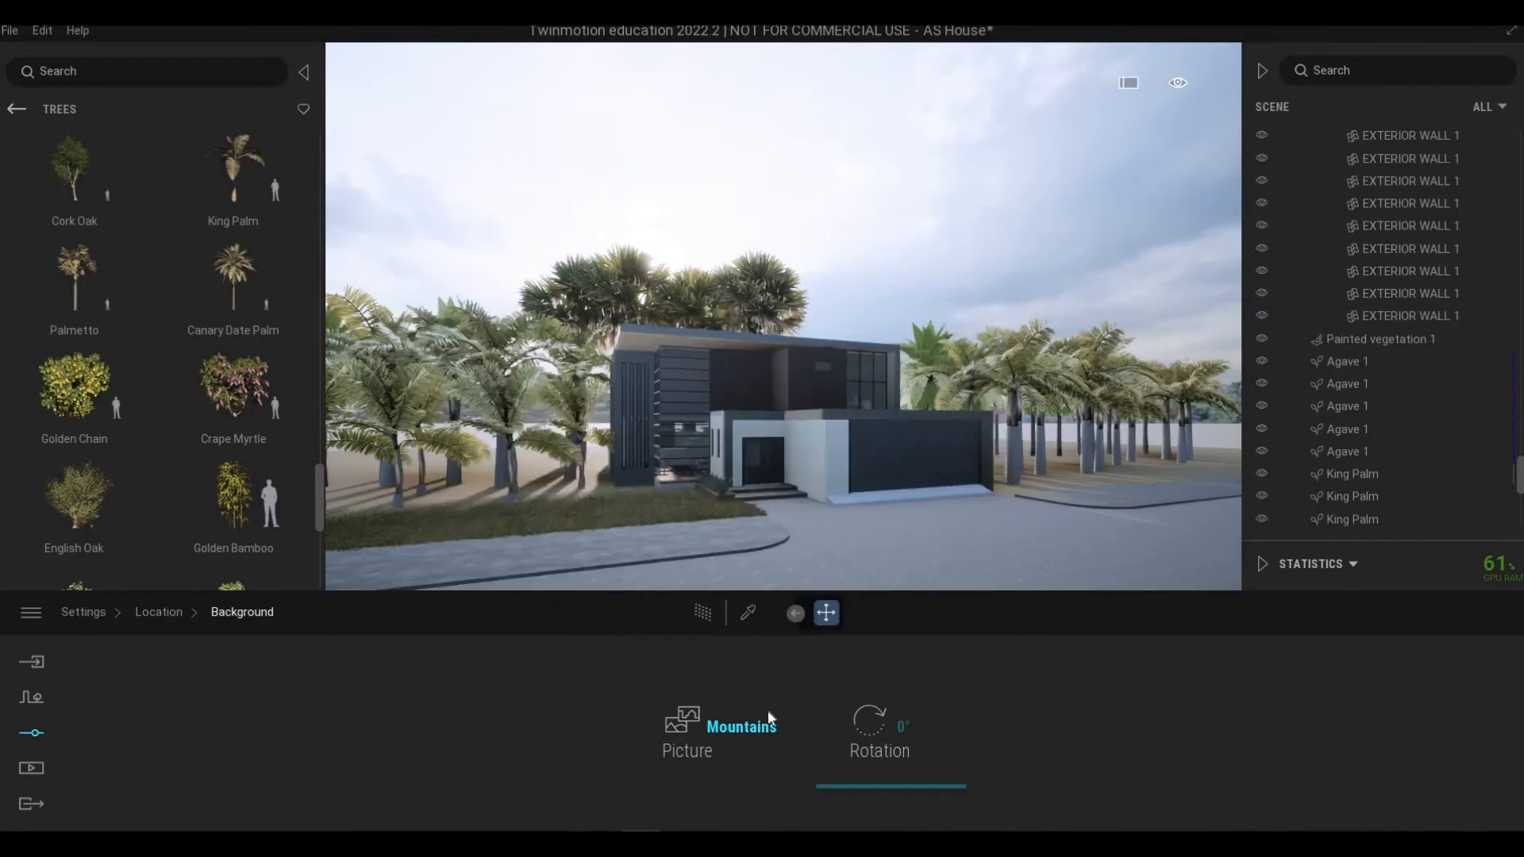
Step: Move the camera in front of the house to review the mountain background
middle_click_drag(667, 548, 724, 480)
key("w")
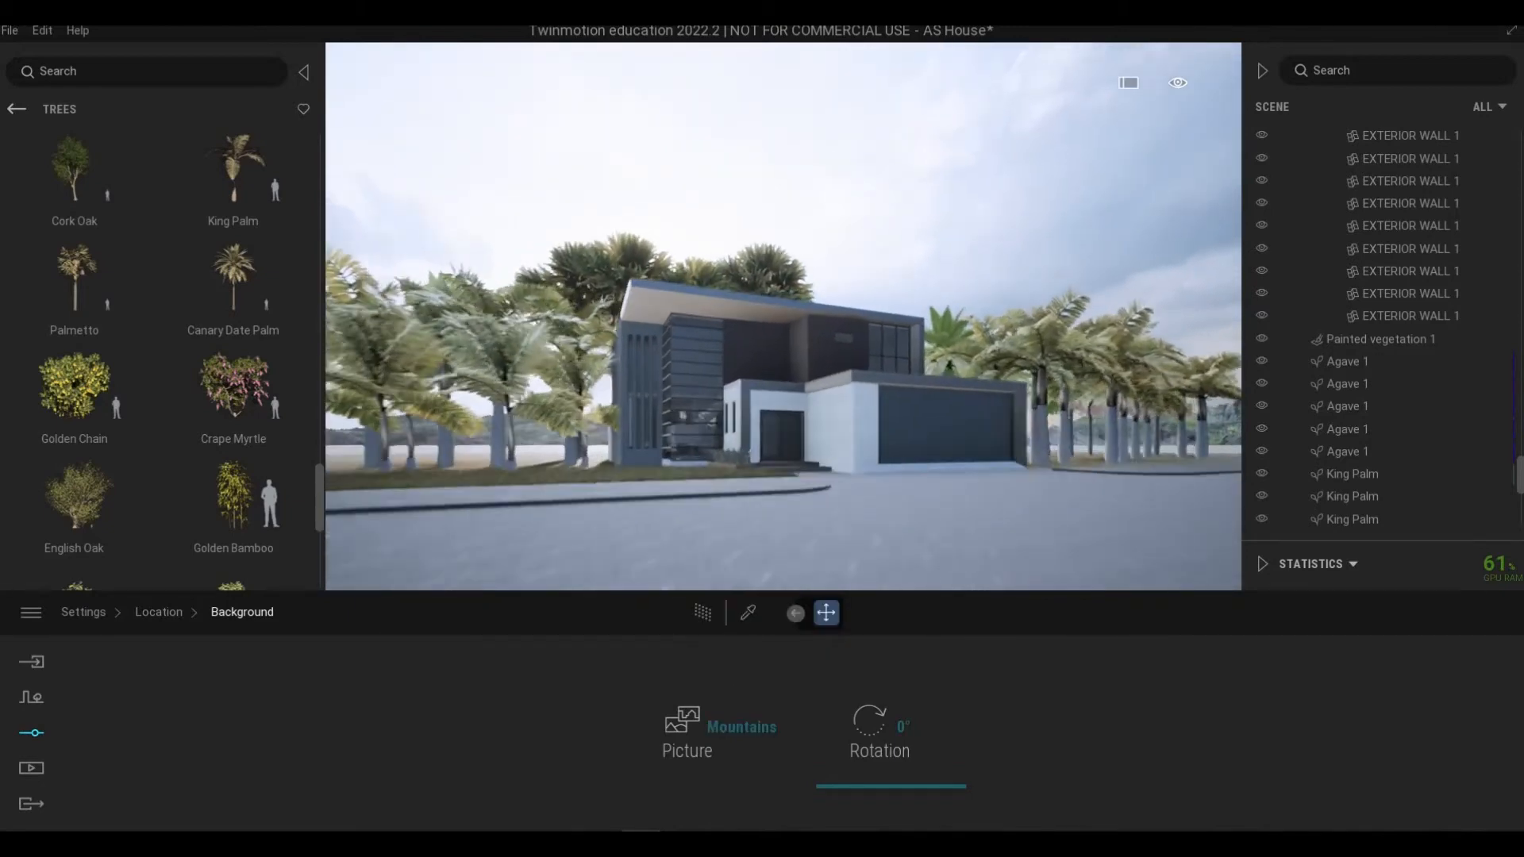
key("w")
middle_click_drag(675, 581, 677, 561)
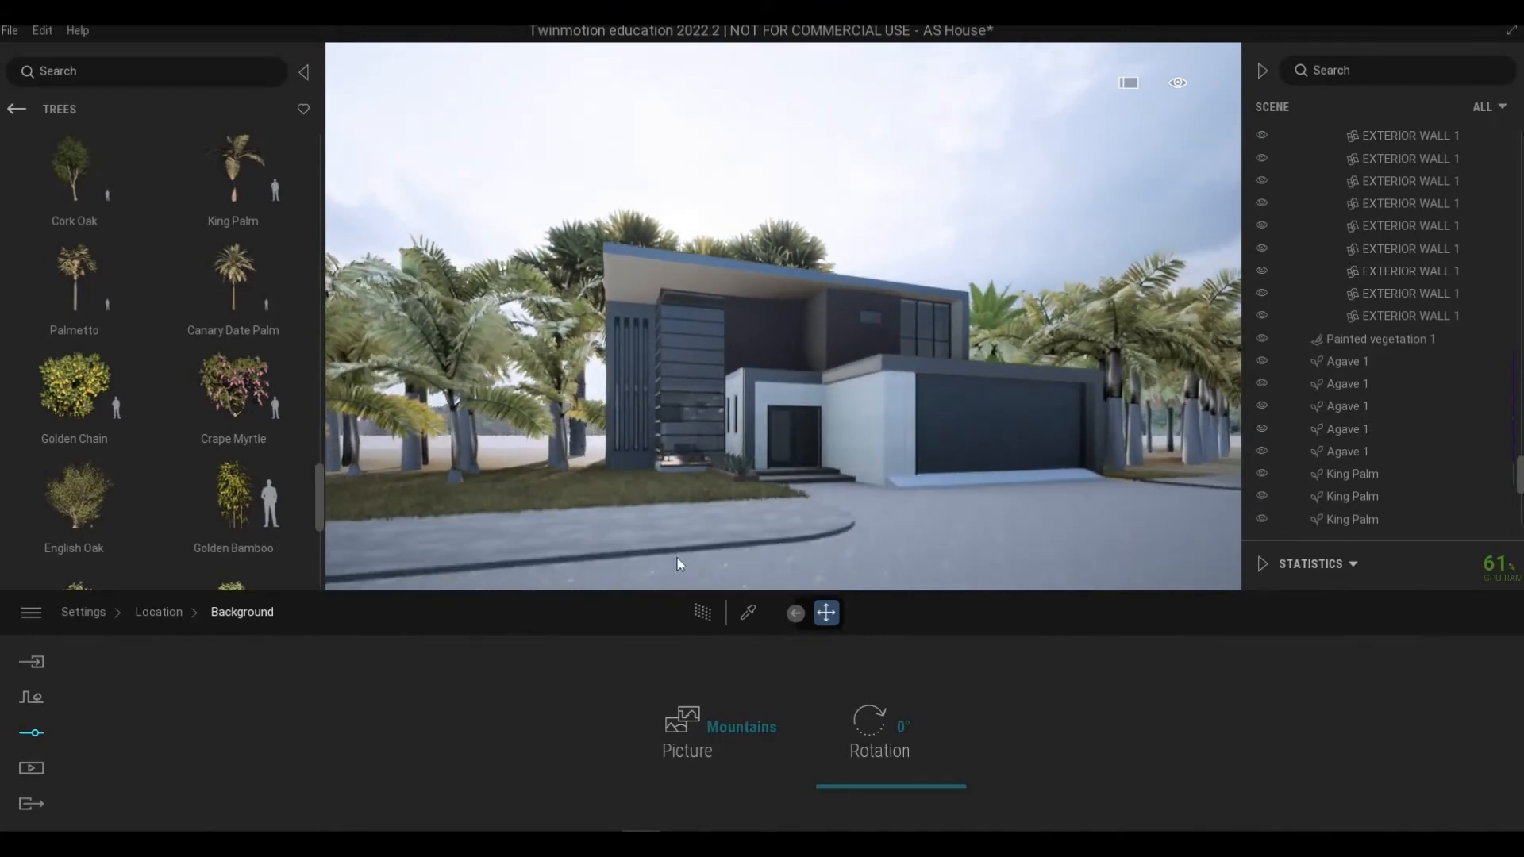
key("s")
key("d")
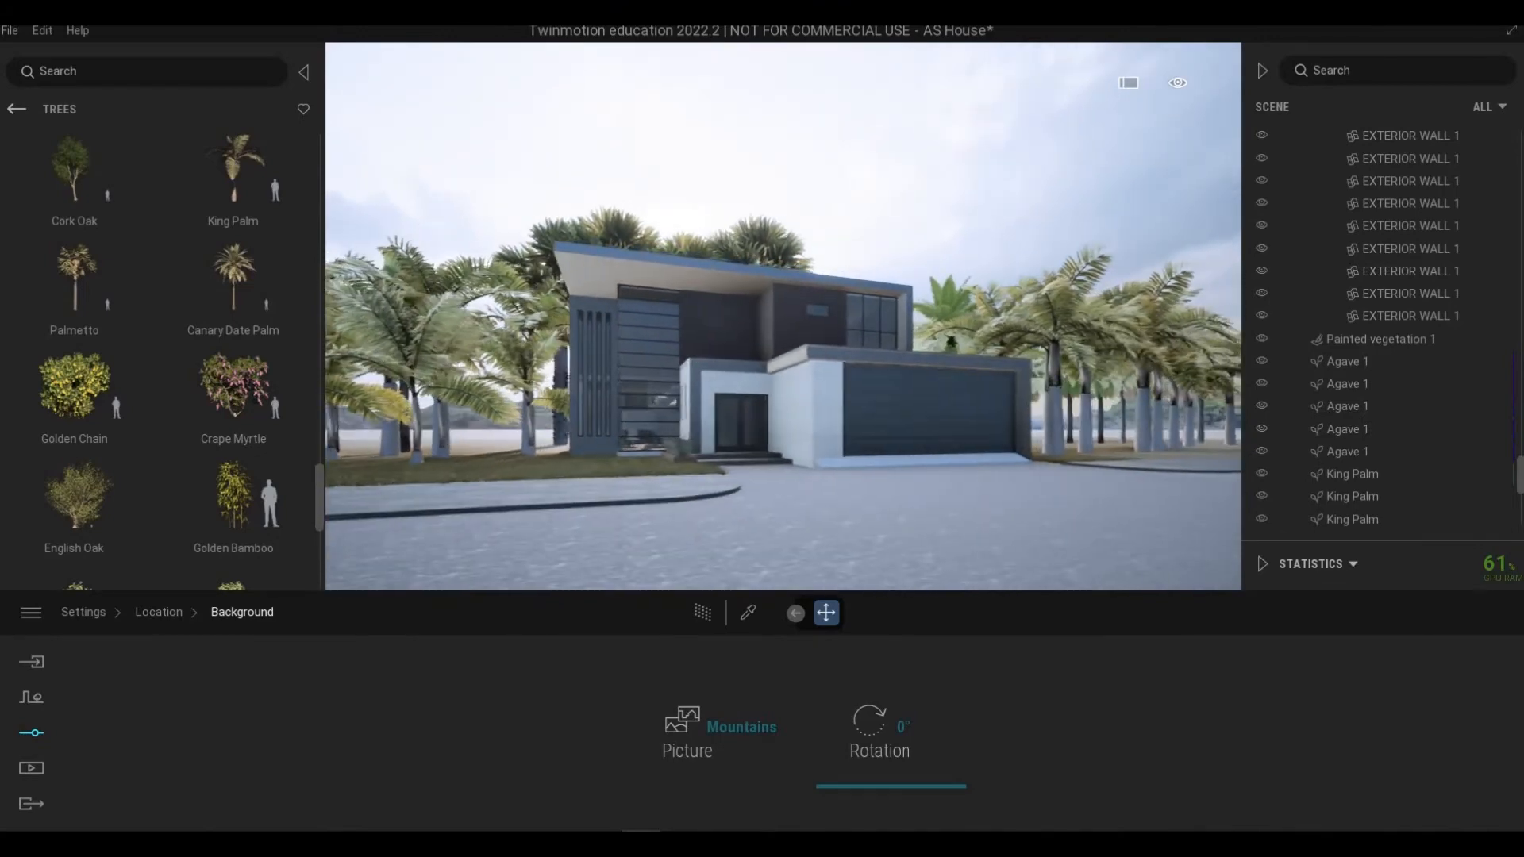
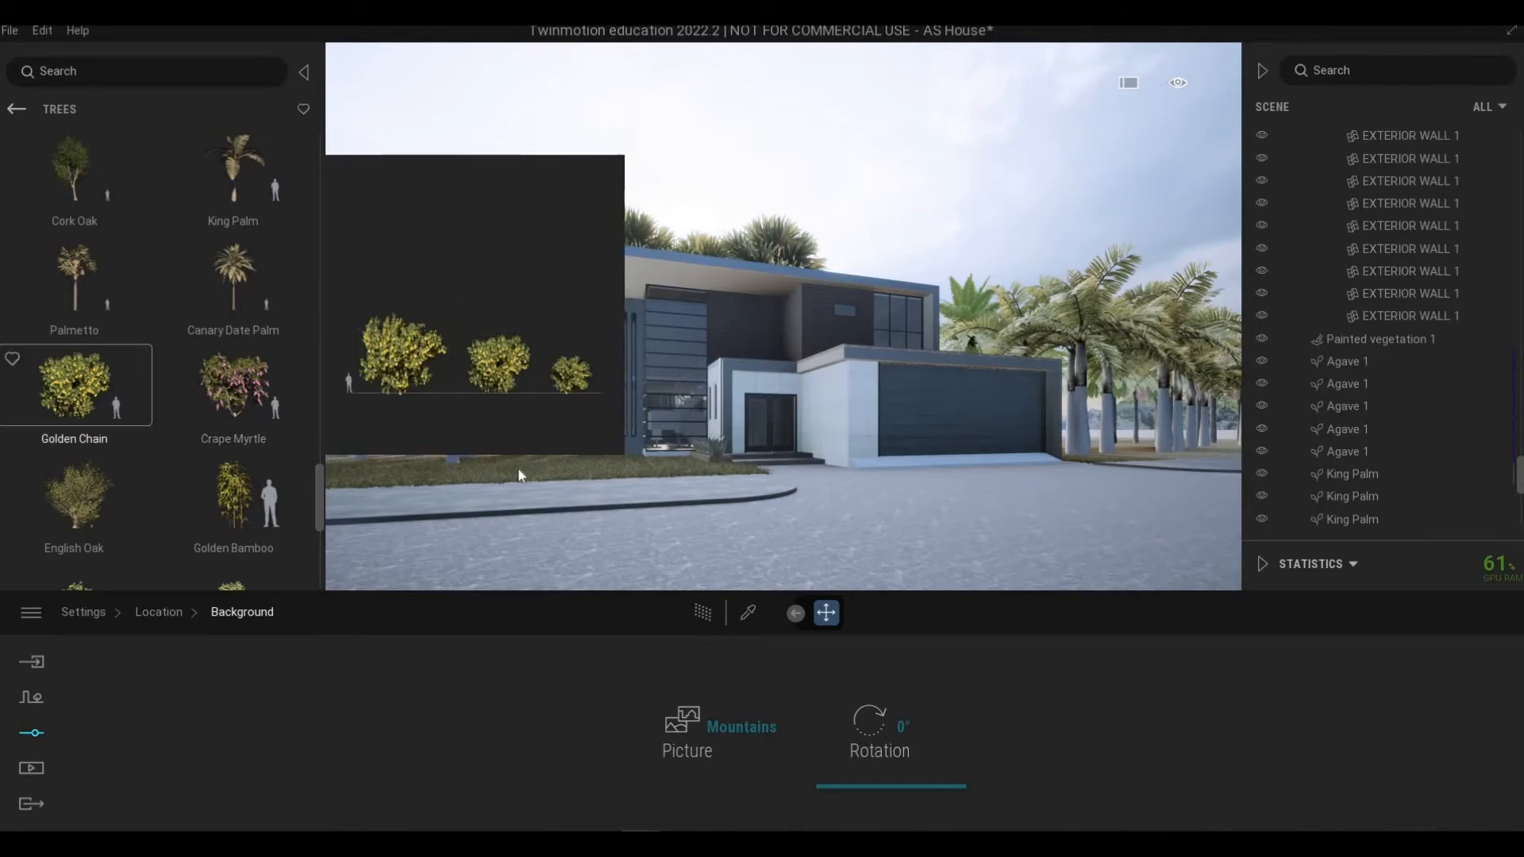
Step: Place an English Oak on the front lawn and delete it again
key("w")
key("a")
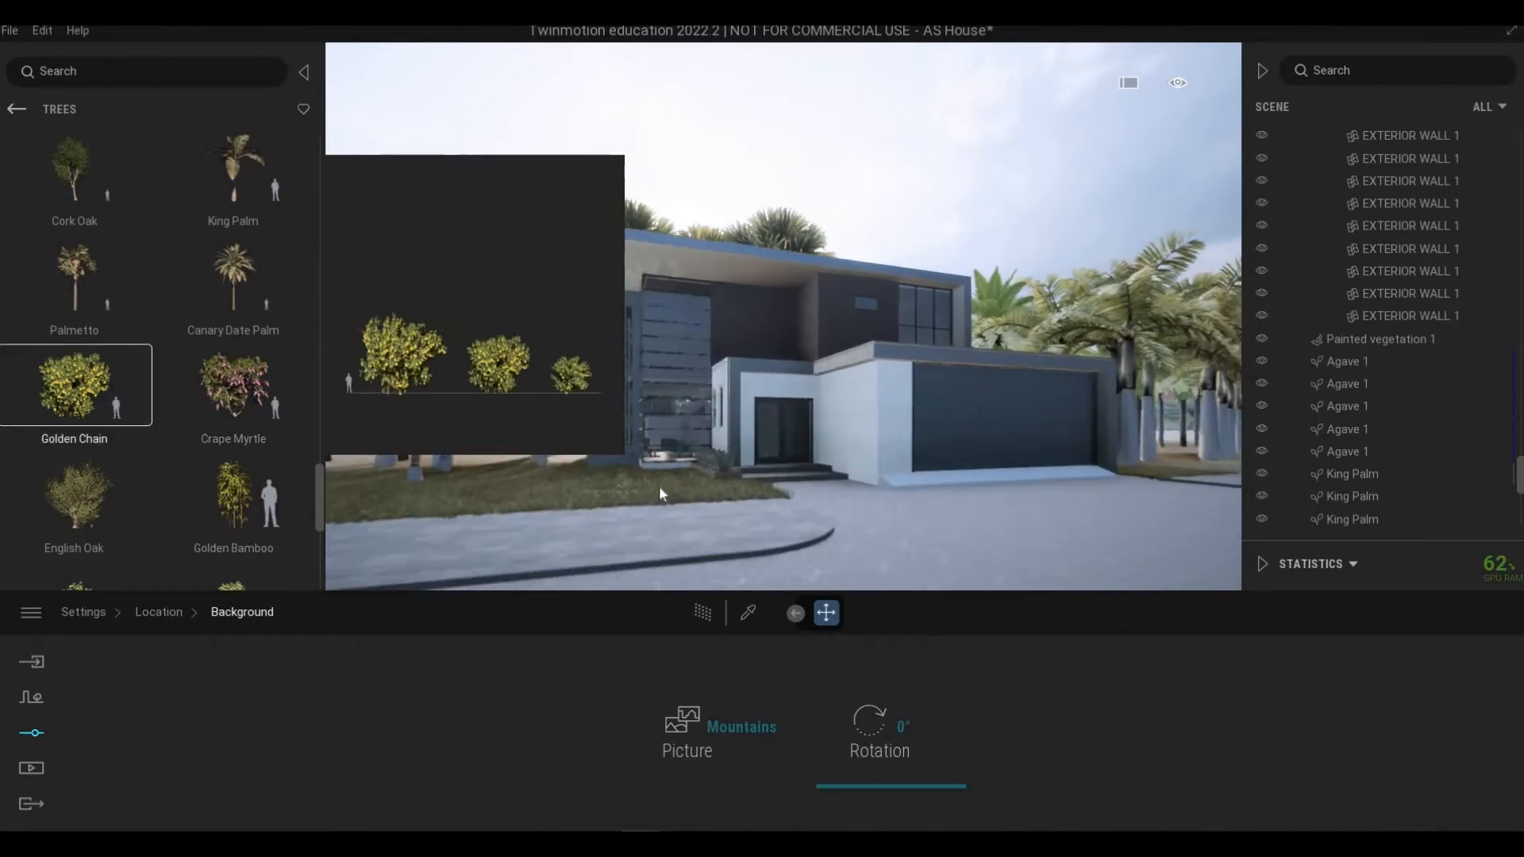
key("Escape")
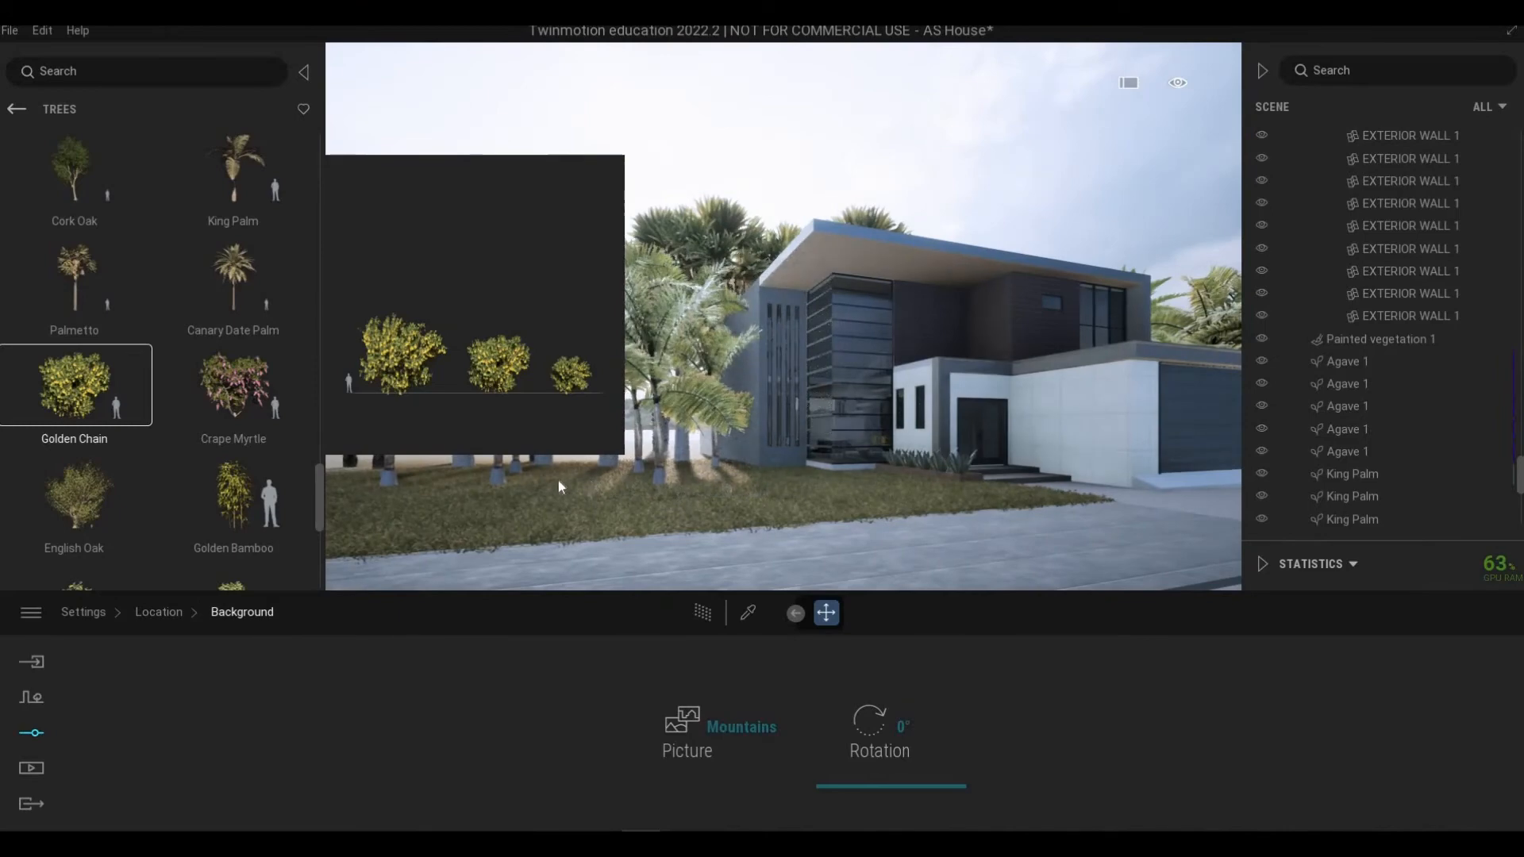
key("s")
left_click_drag(687, 496, 697, 461)
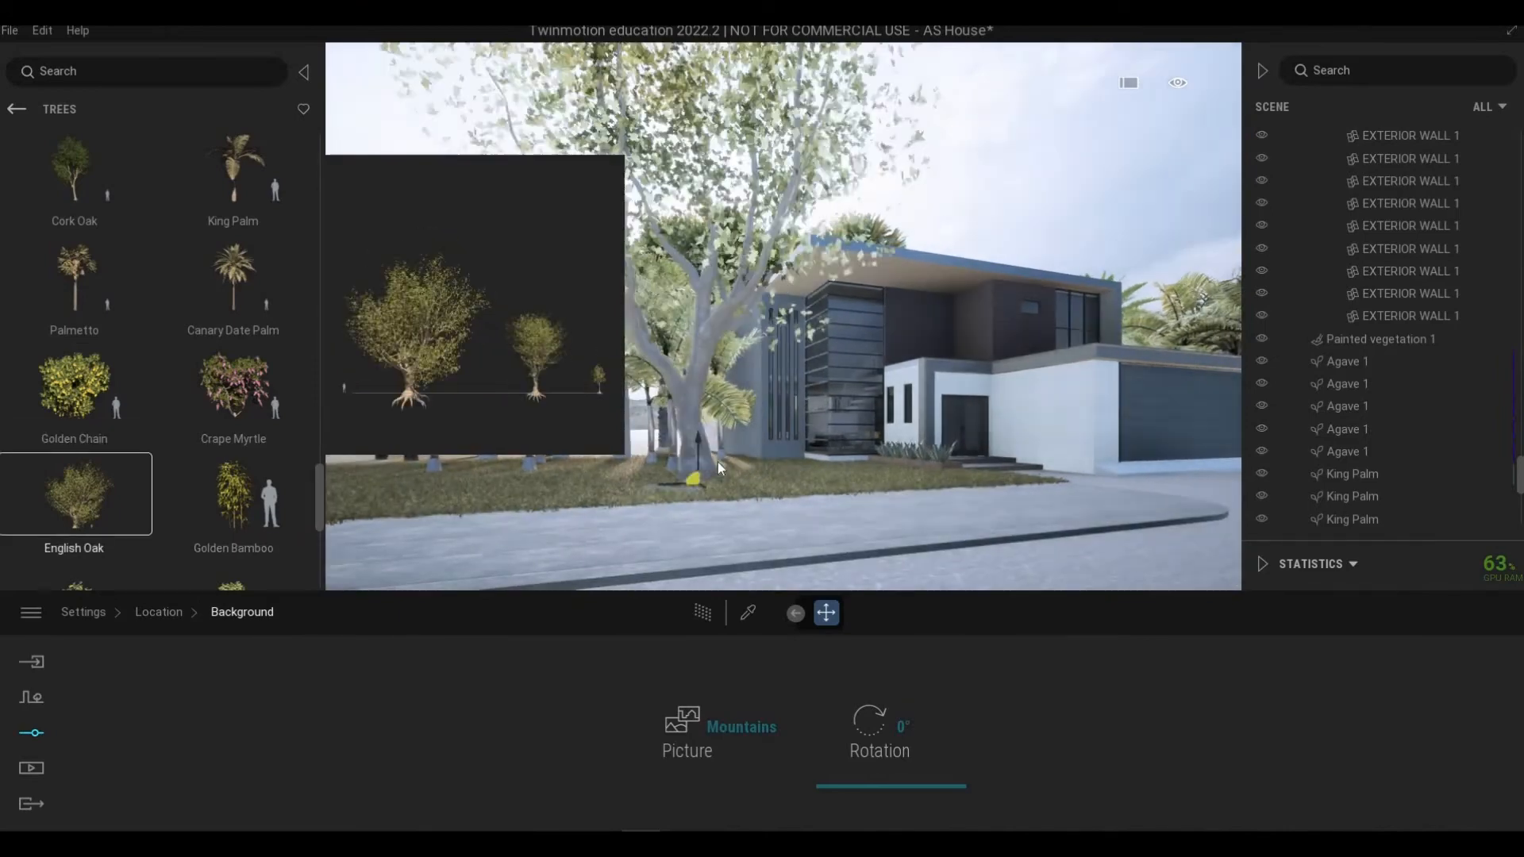
key("Delete")
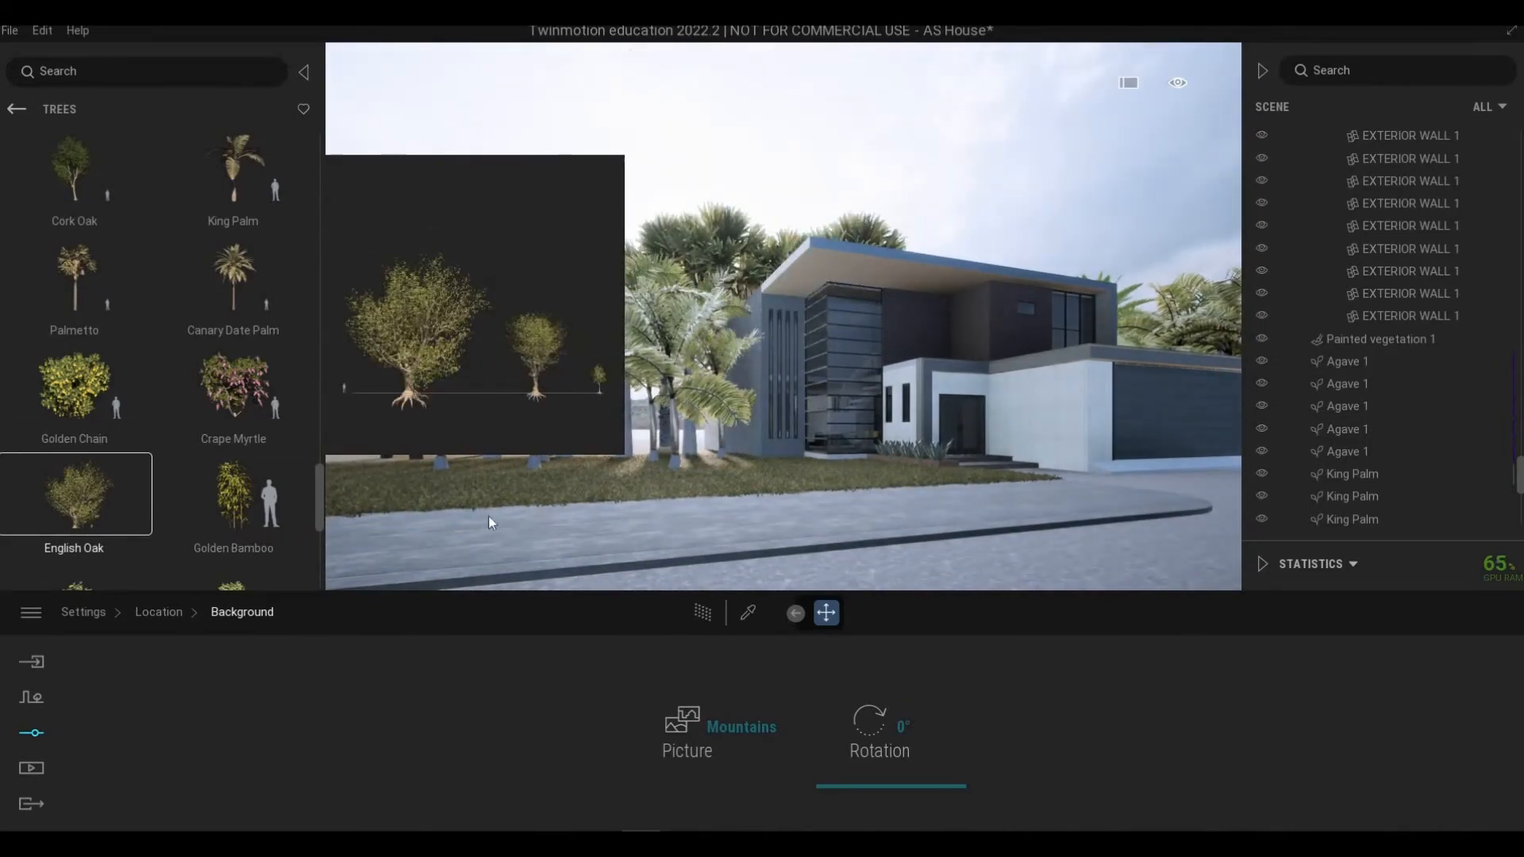
Step: Place several Golden Bamboo plants on the lawn beside the house's front wall
left_click_drag(235, 514, 785, 467)
scroll(795, 537, "up", 5)
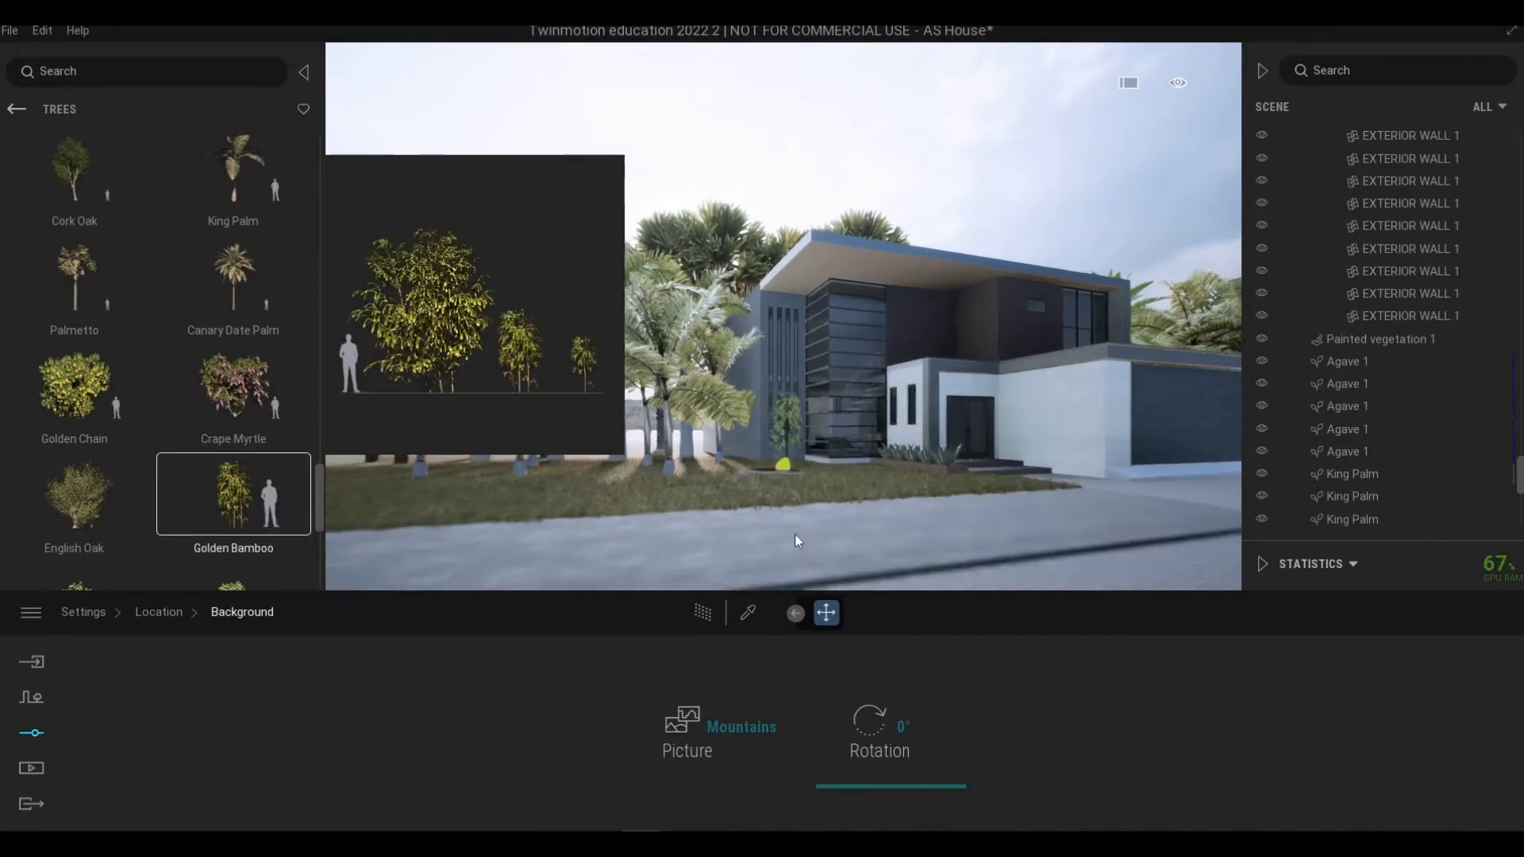
scroll(791, 535, "up", 4)
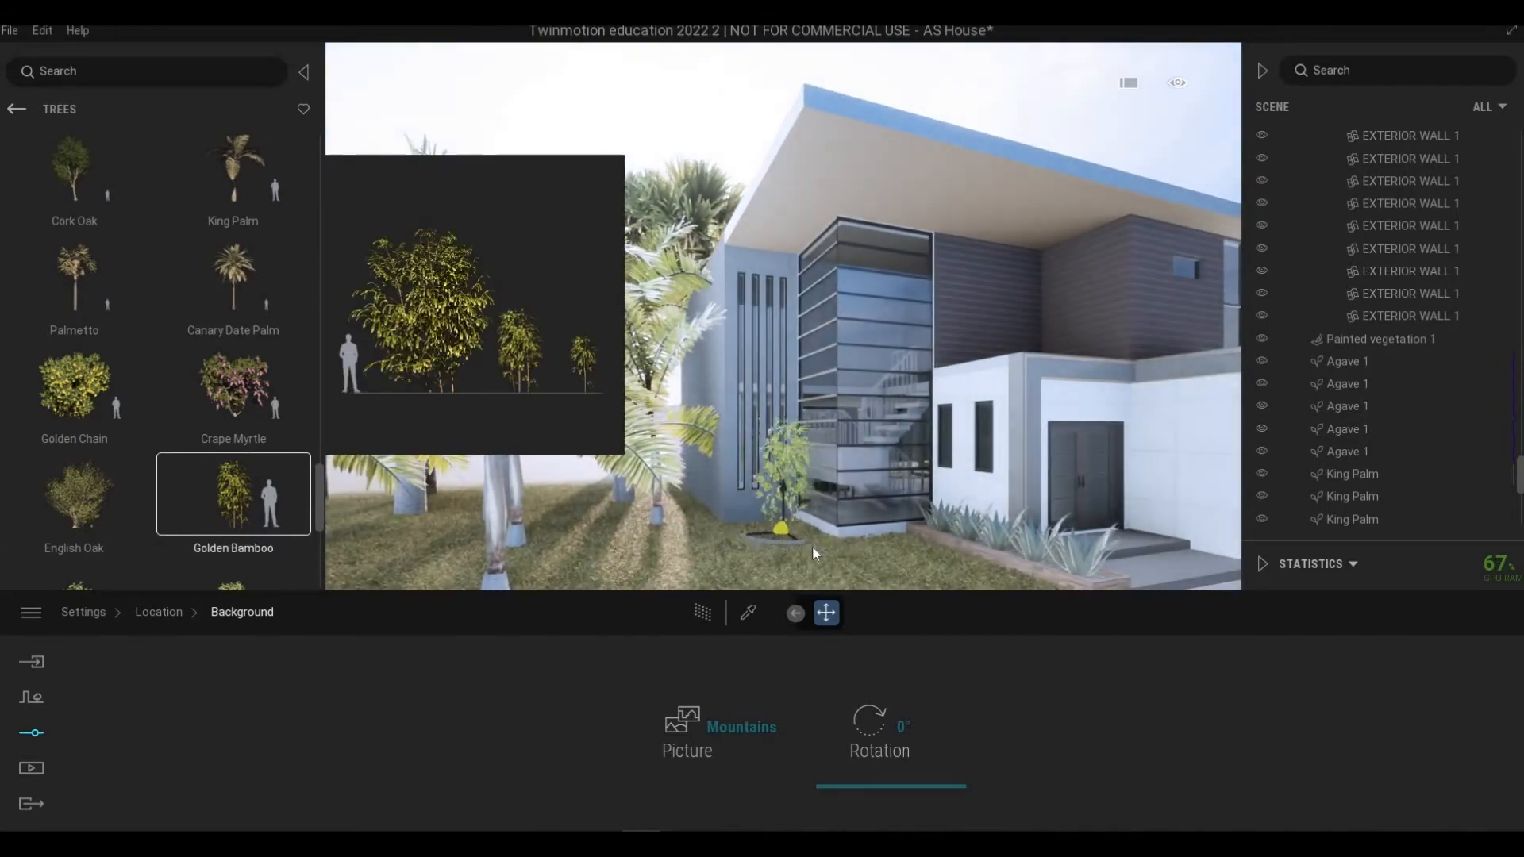
left_click(827, 548)
left_click(897, 551)
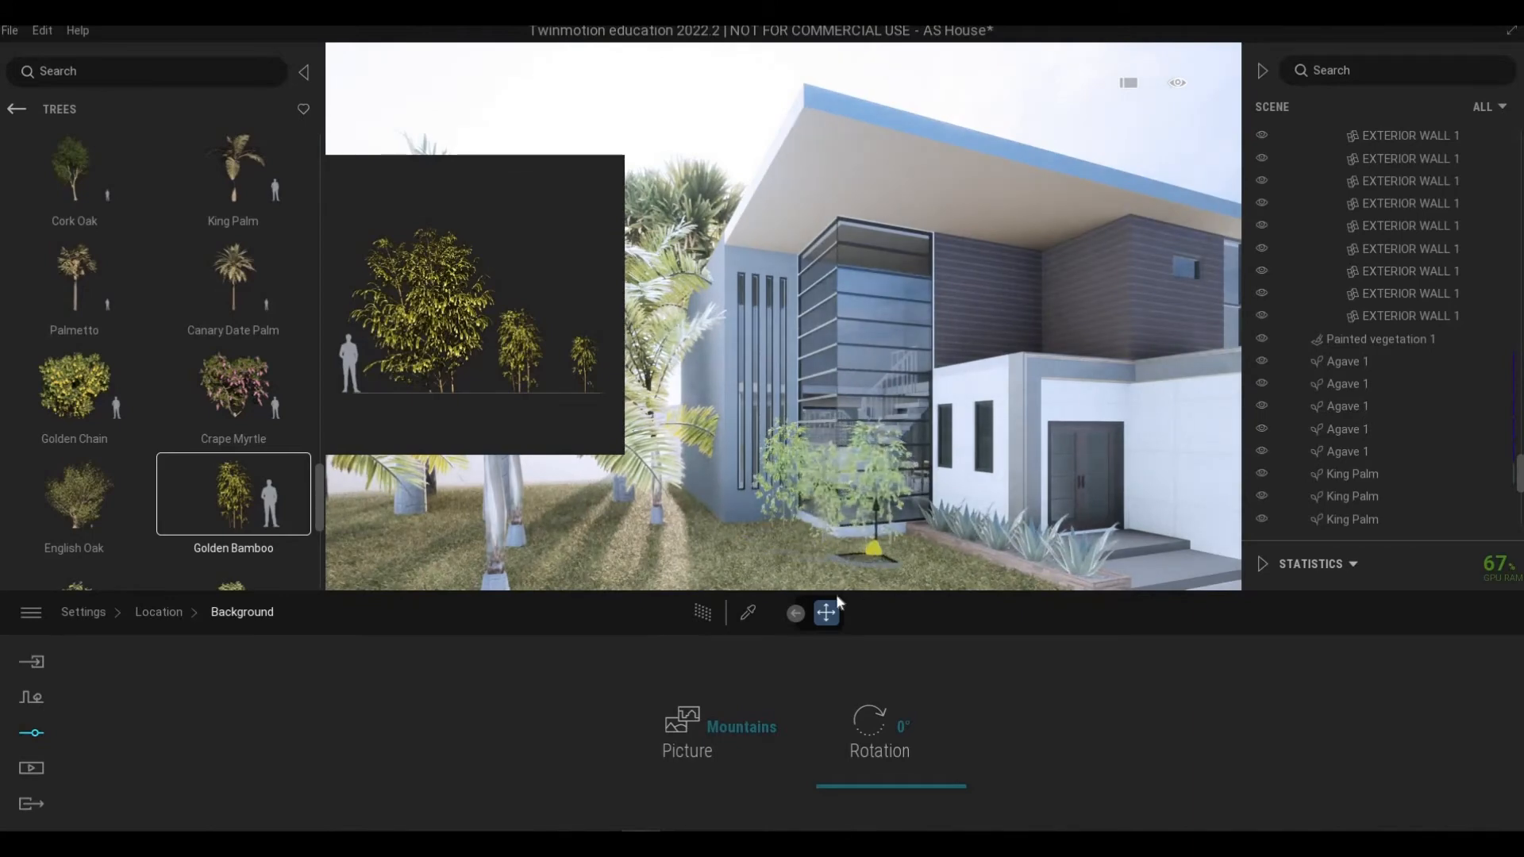
scroll(874, 545, "down", 5)
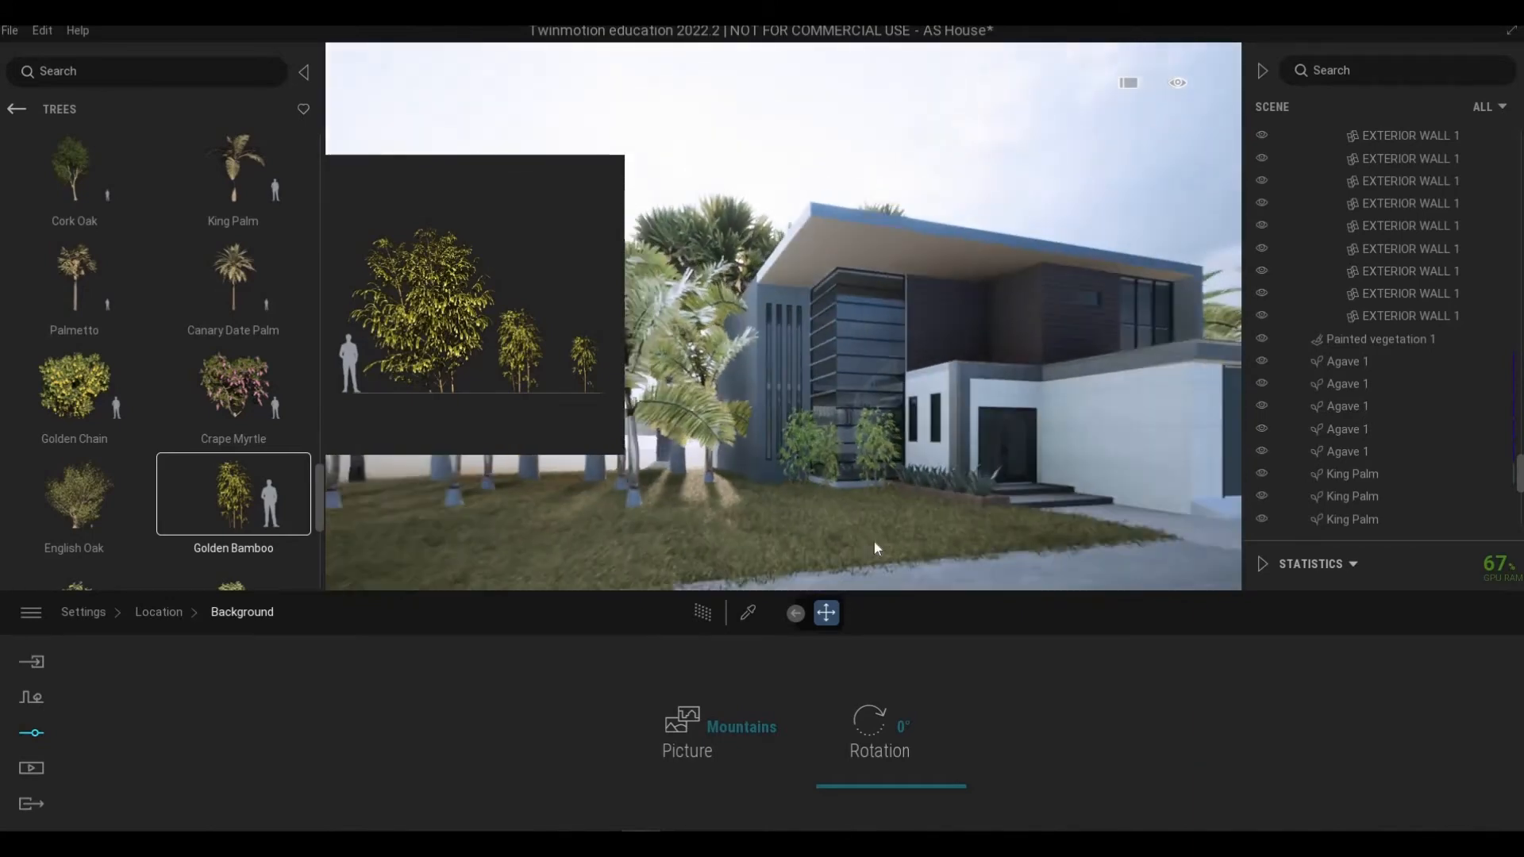
left_click(764, 478)
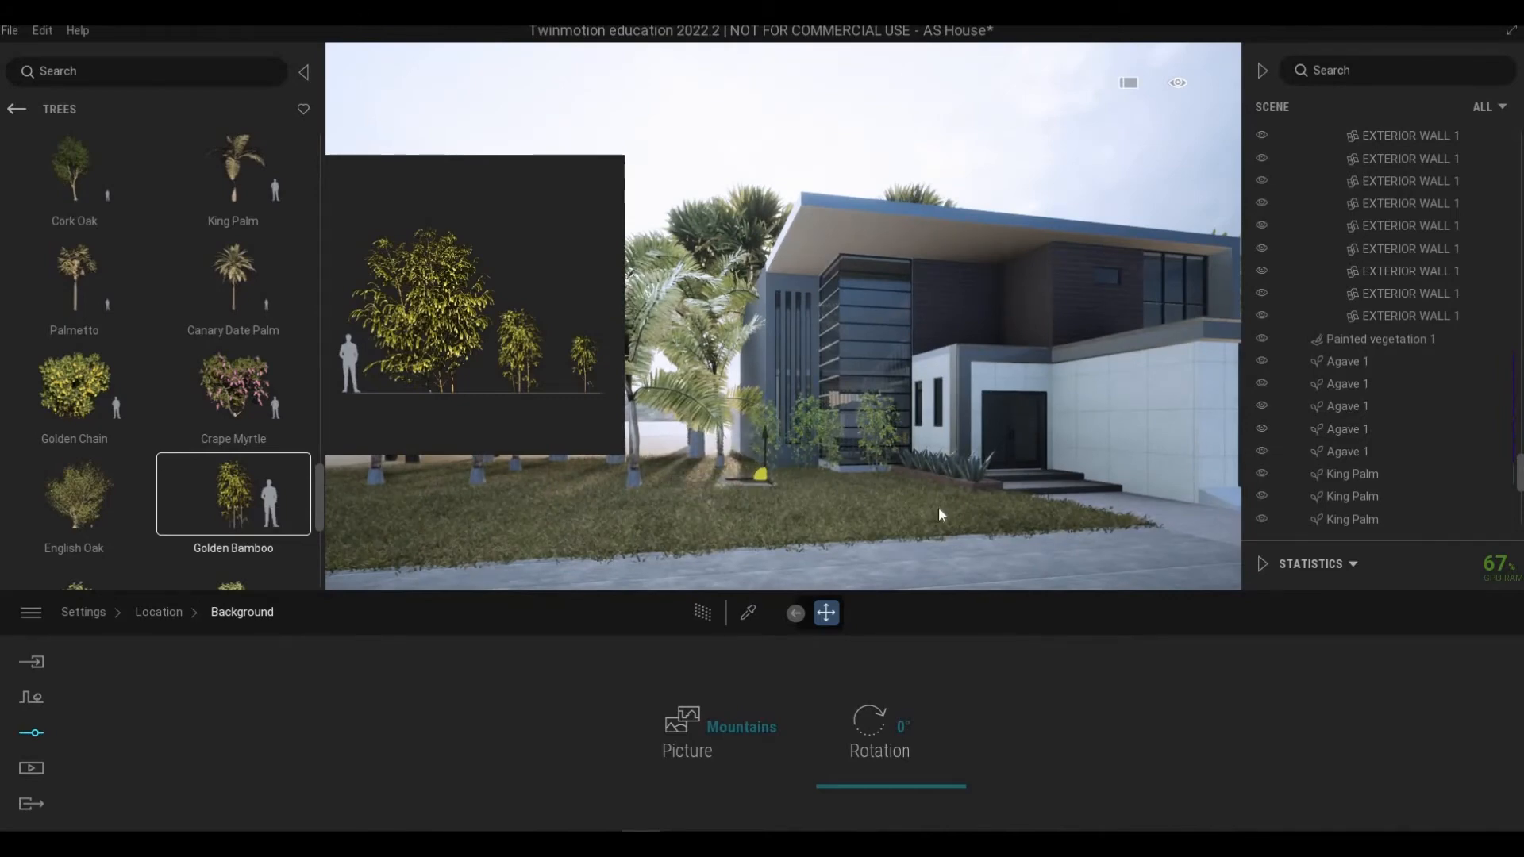
left_click(920, 488)
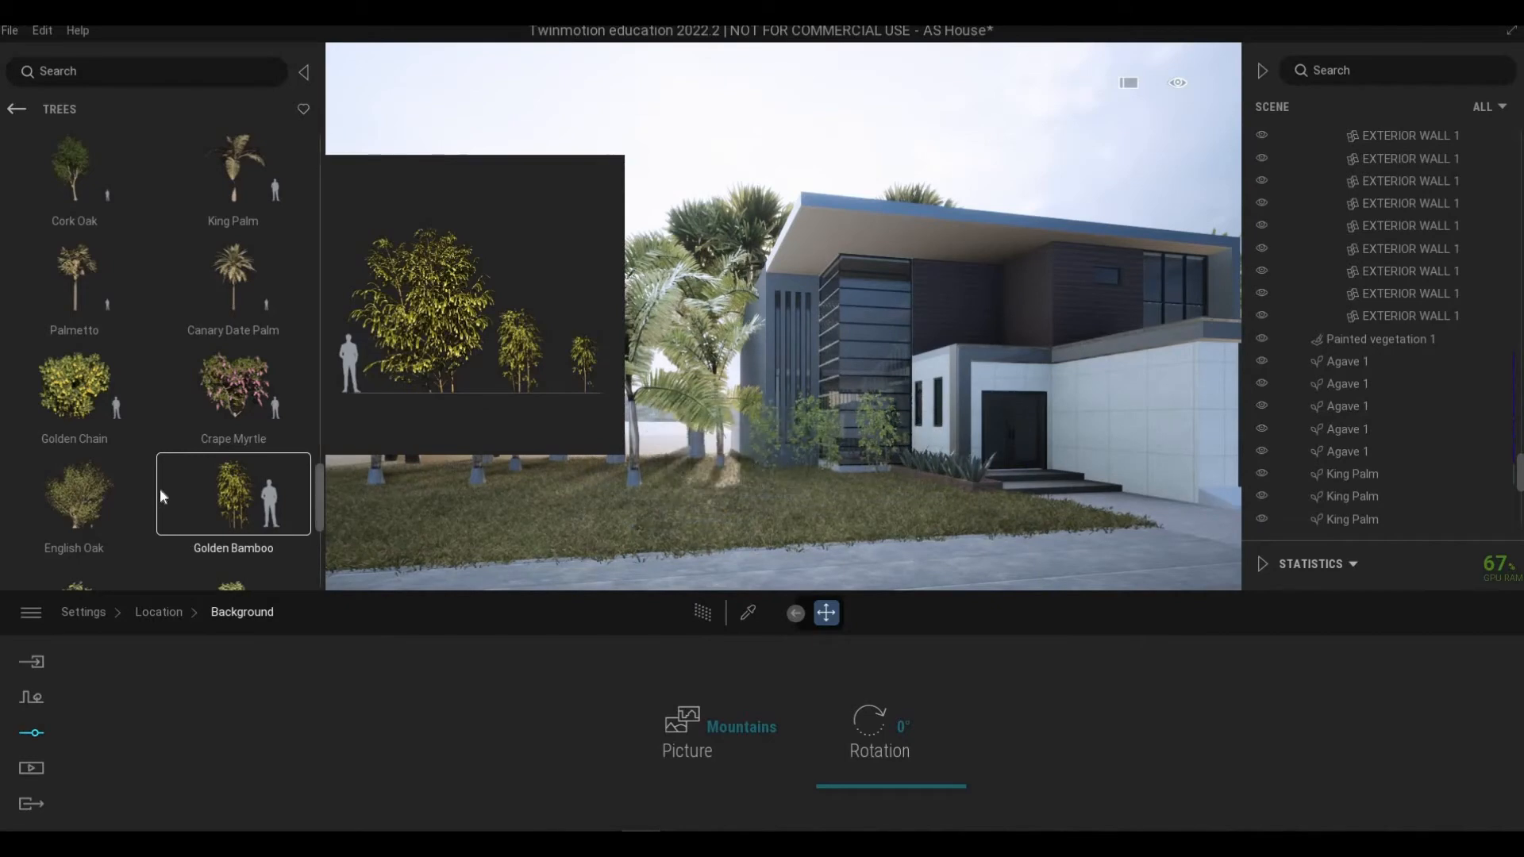
Step: Place Persian Ironwood trees in front of the row of palms on the side lawn
scroll(160, 488, "down", 2)
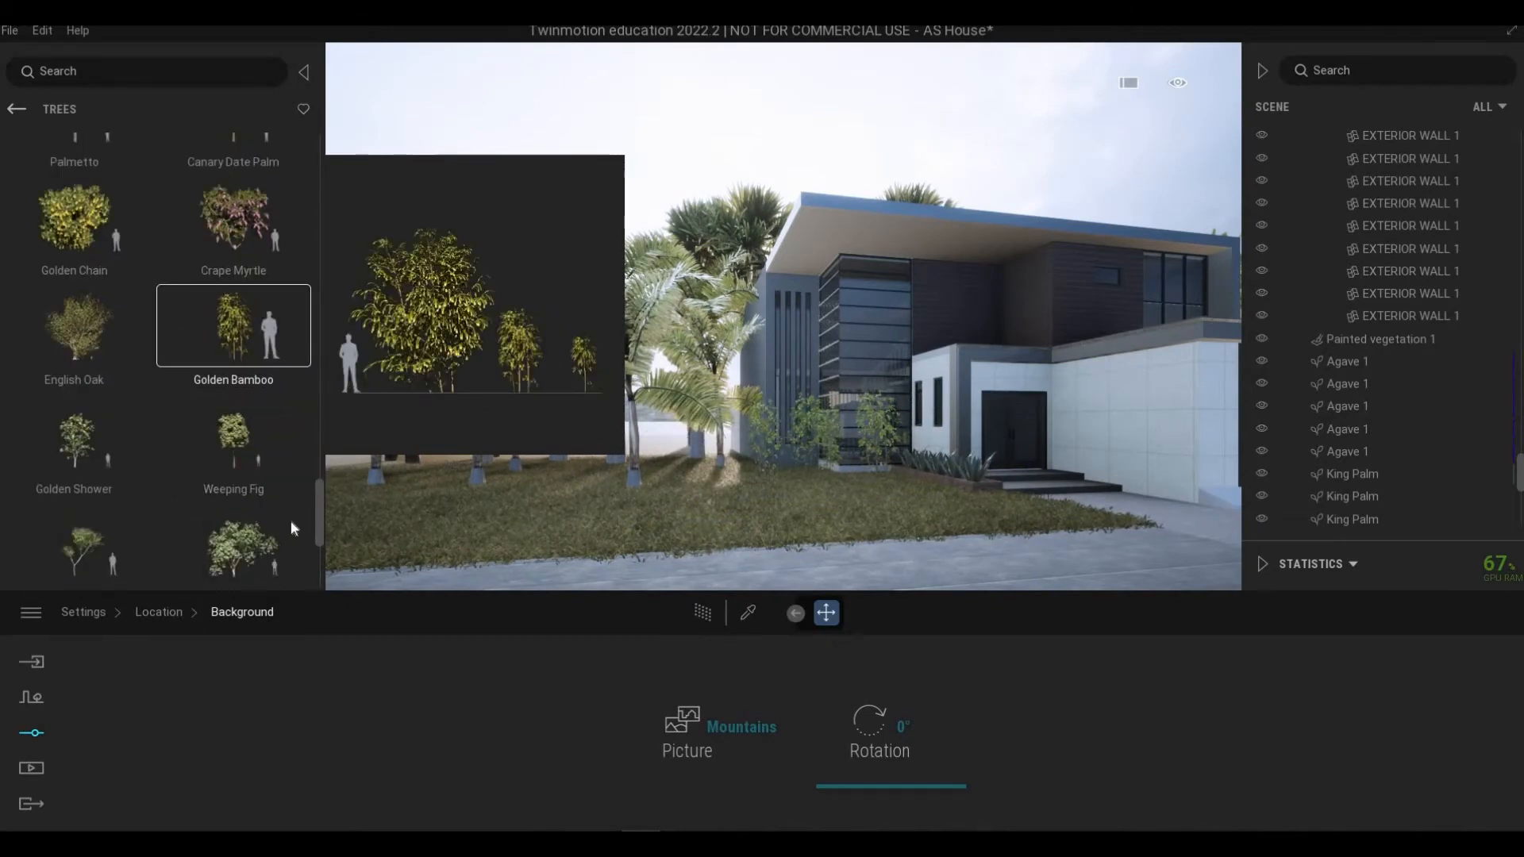
key("a")
key("s")
scroll(231, 486, "down", 1)
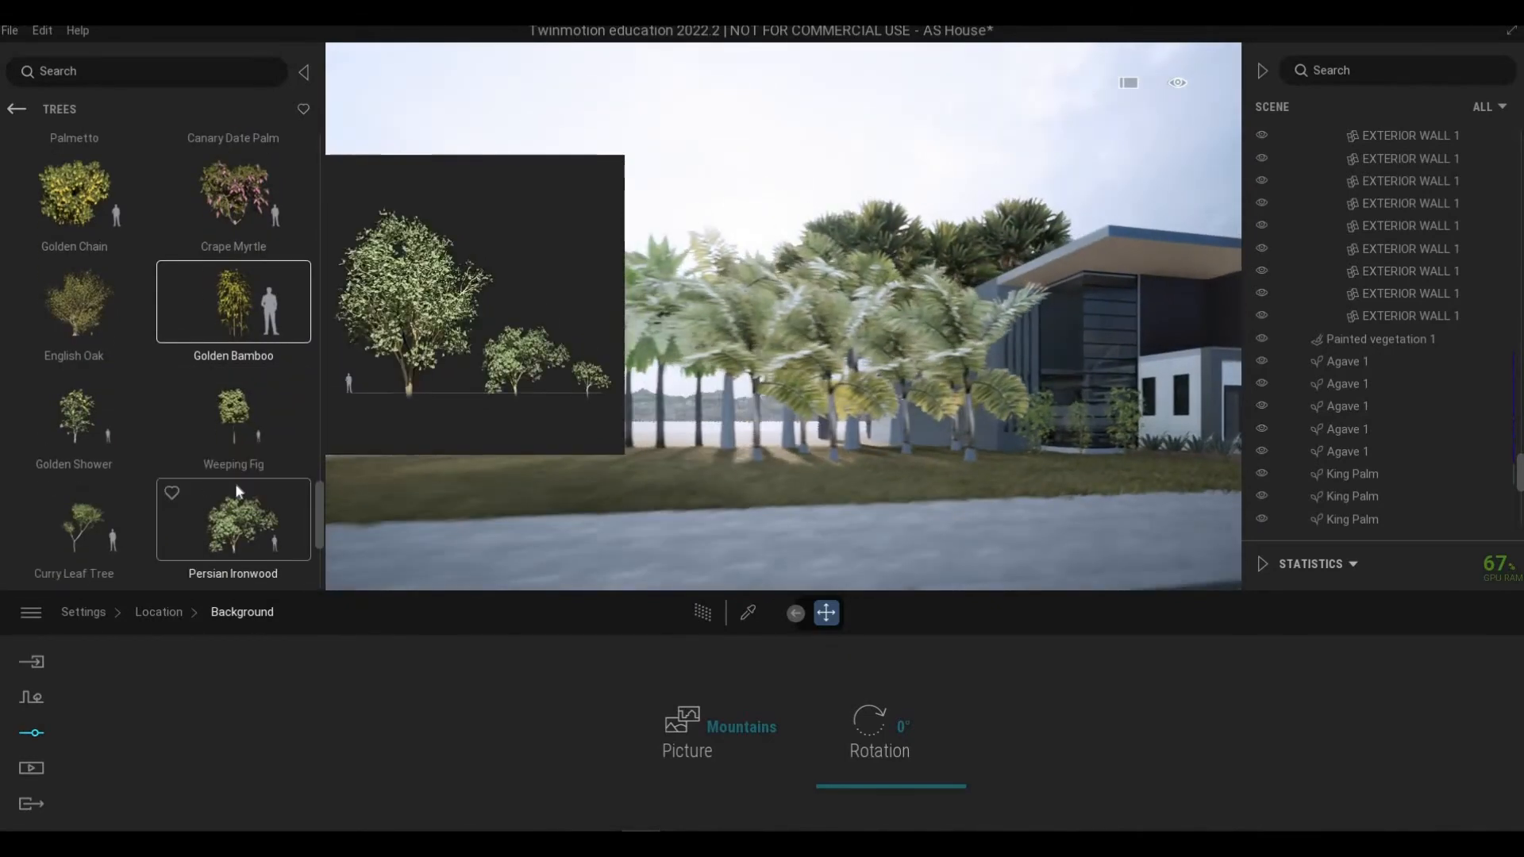
scroll(235, 488, "down", 1)
mouse_move(764, 455)
left_mouse_down()
mouse_move(662, 464)
mouse_move(635, 445)
left_mouse_up()
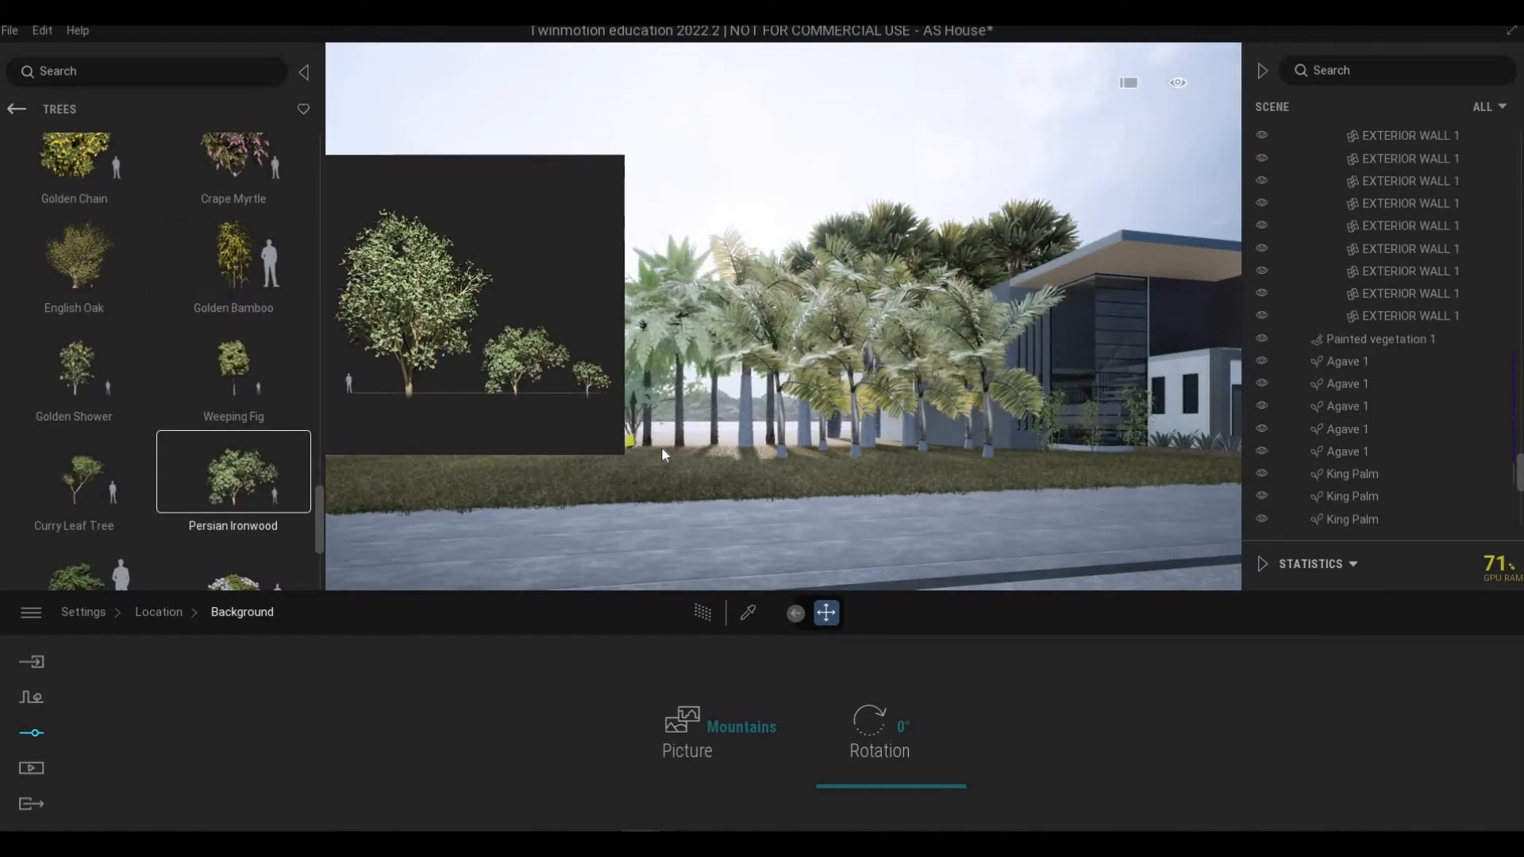
key("a")
key("w")
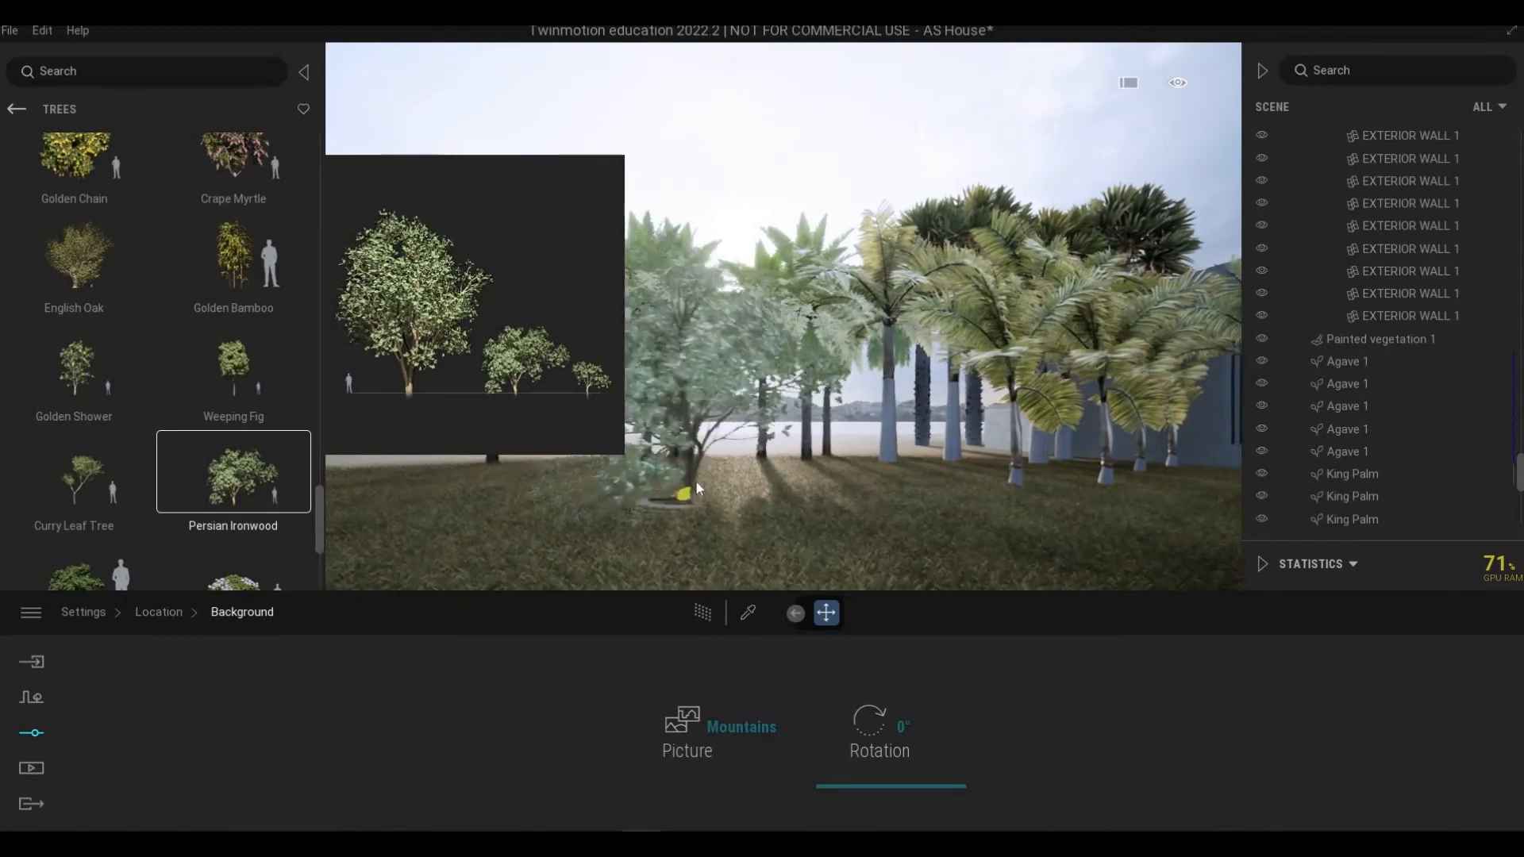
key("a")
mouse_move(800, 471)
left_mouse_down()
mouse_move(878, 455)
mouse_move(1115, 467)
left_mouse_up()
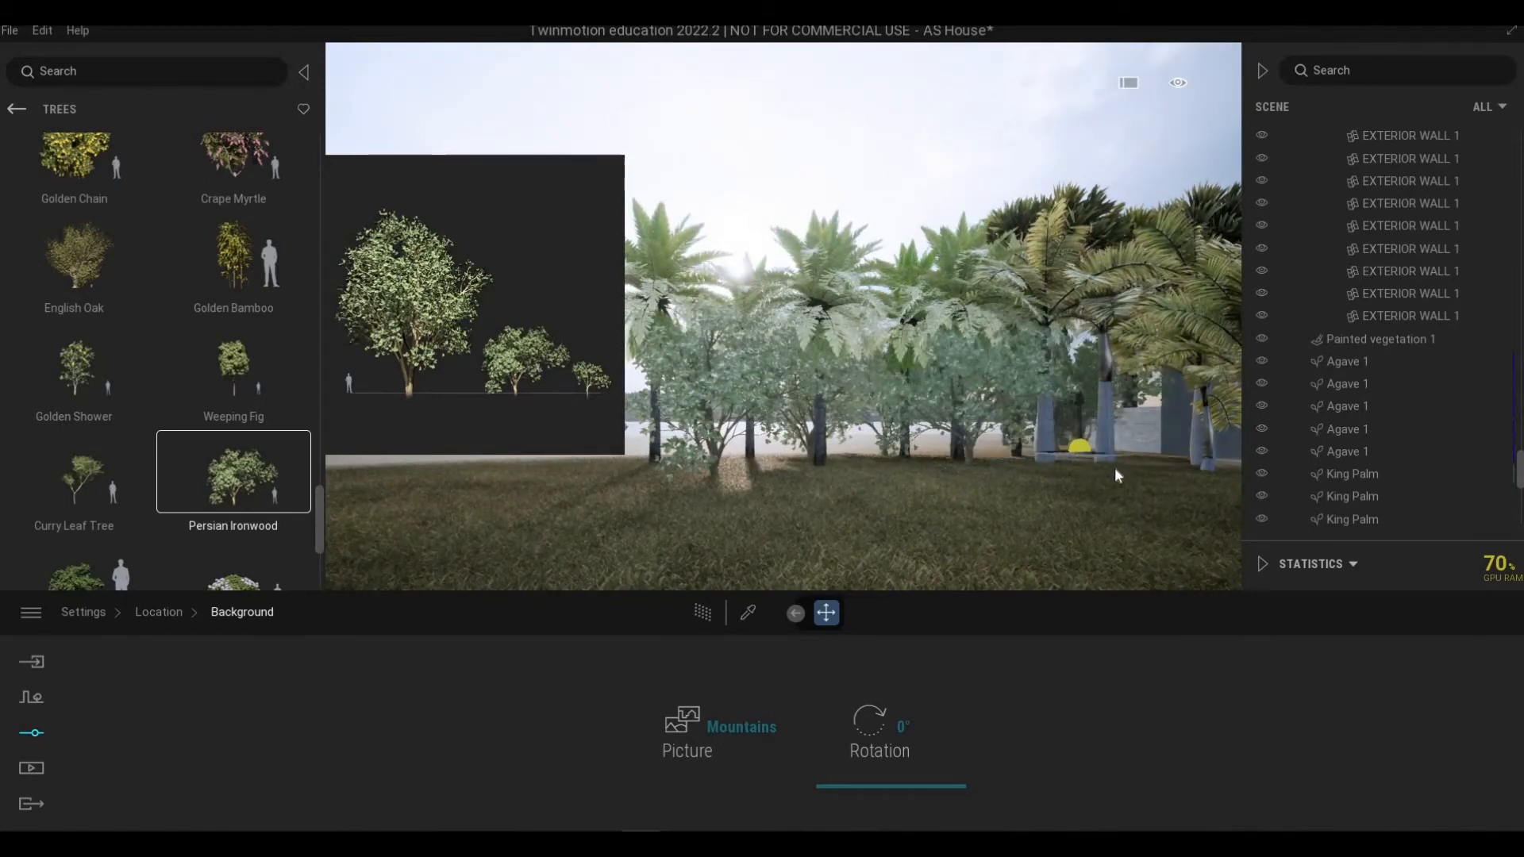
Step: Add more Persian Ironwood trees along the row of palms
key("a")
left_click(824, 474)
left_click(739, 484)
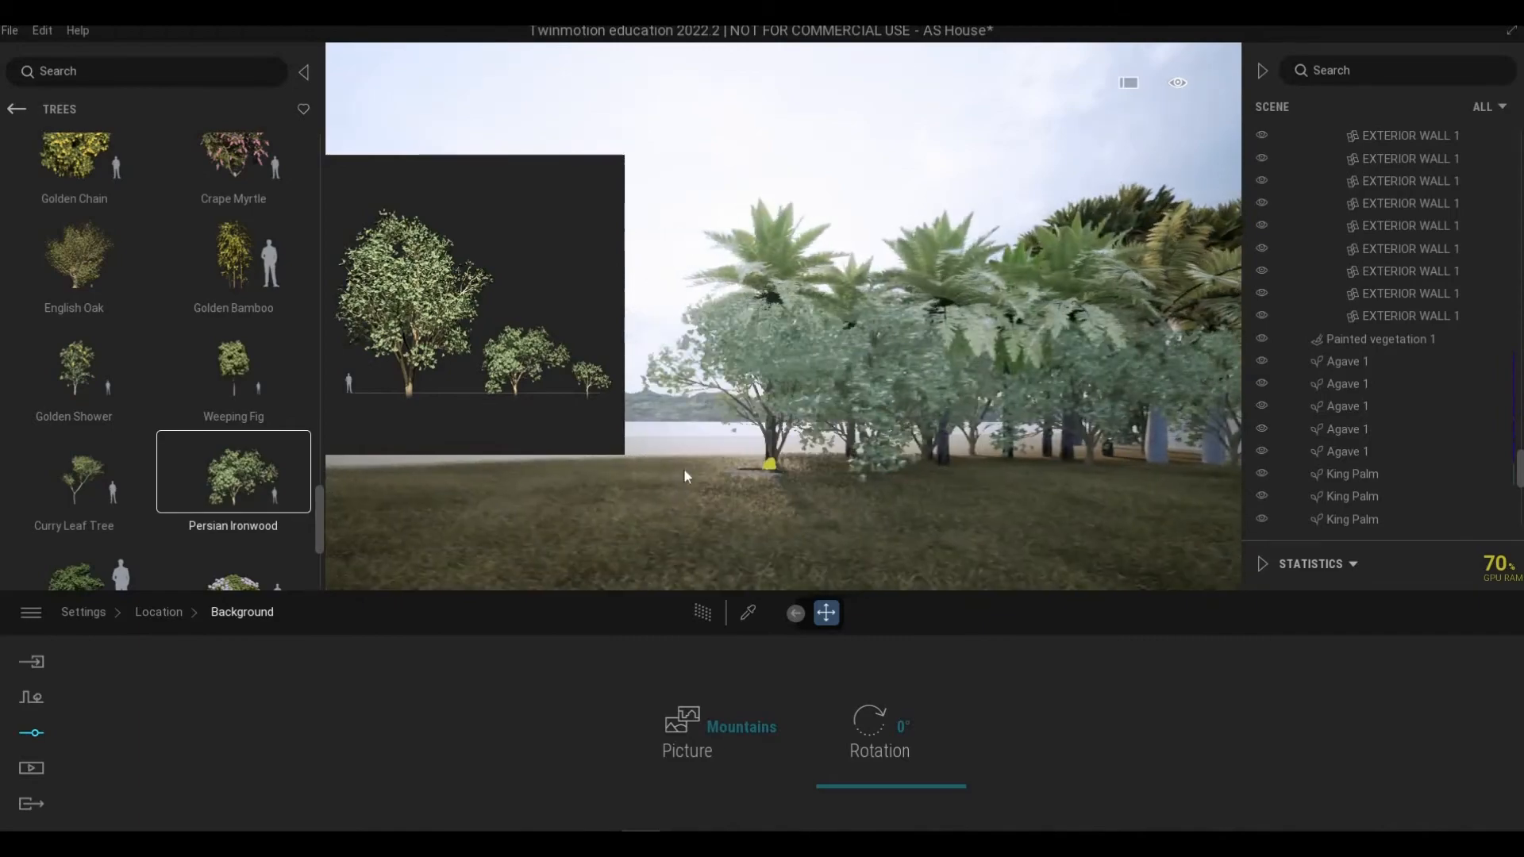
left_click(688, 475)
key("d")
left_click(1073, 483)
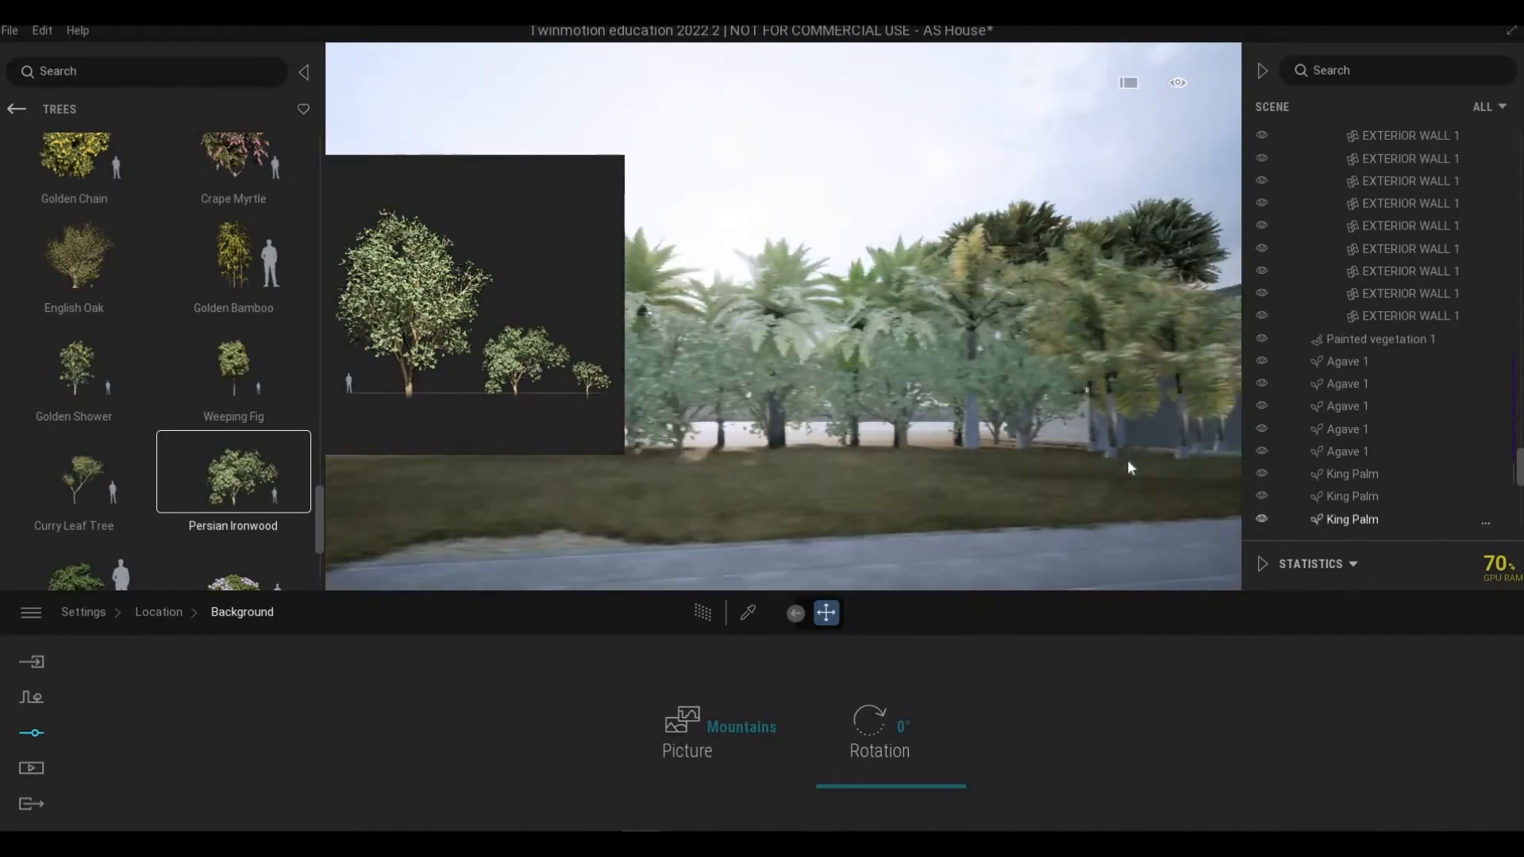
left_click(1127, 470)
key("d")
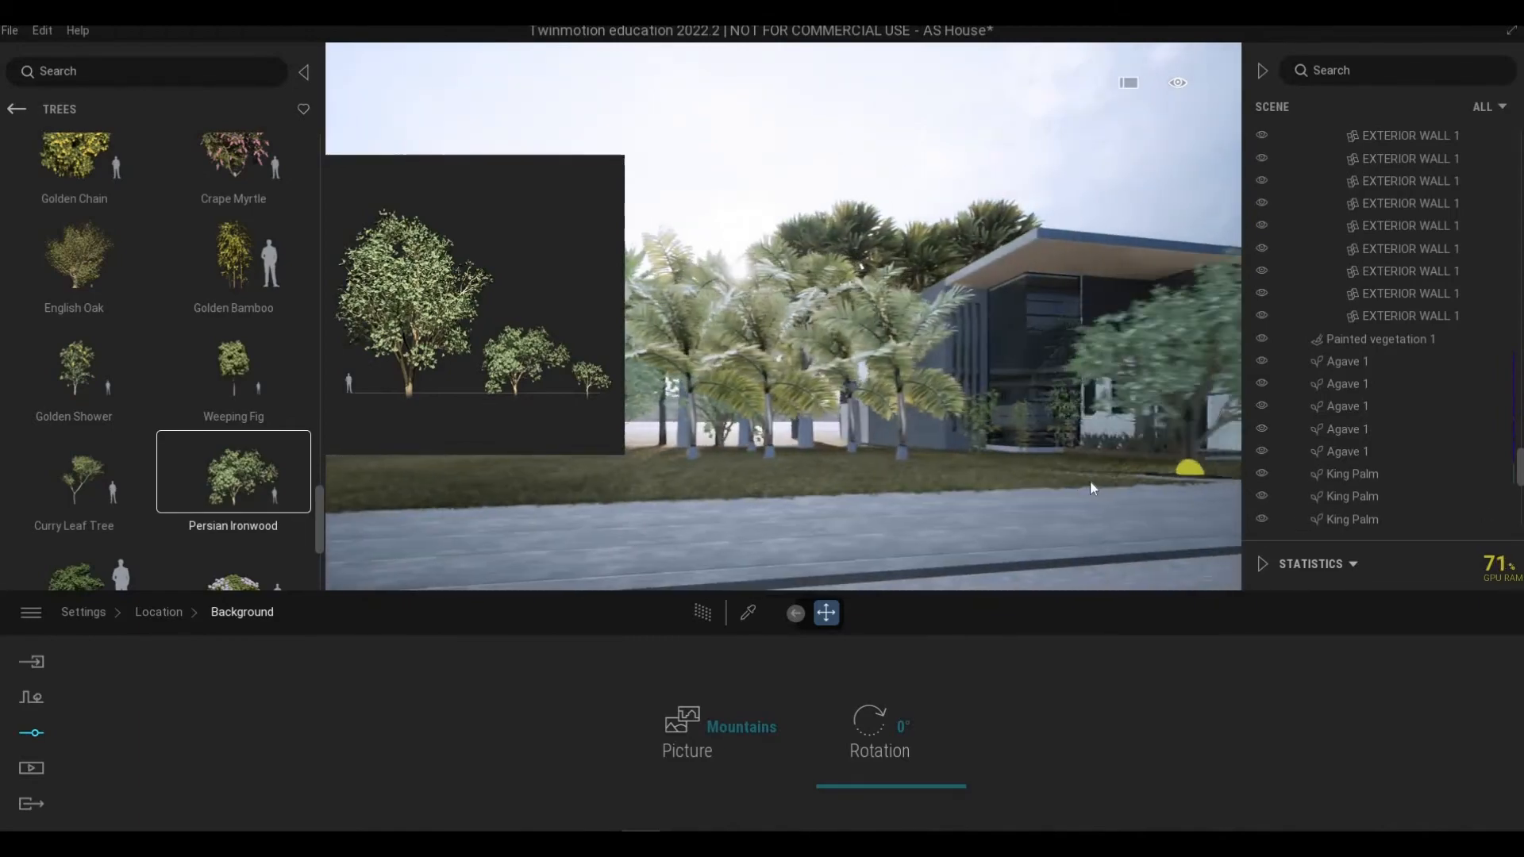
Step: Walk the camera around the front of the house and over the roof to review the new trees
key("d")
key("d")
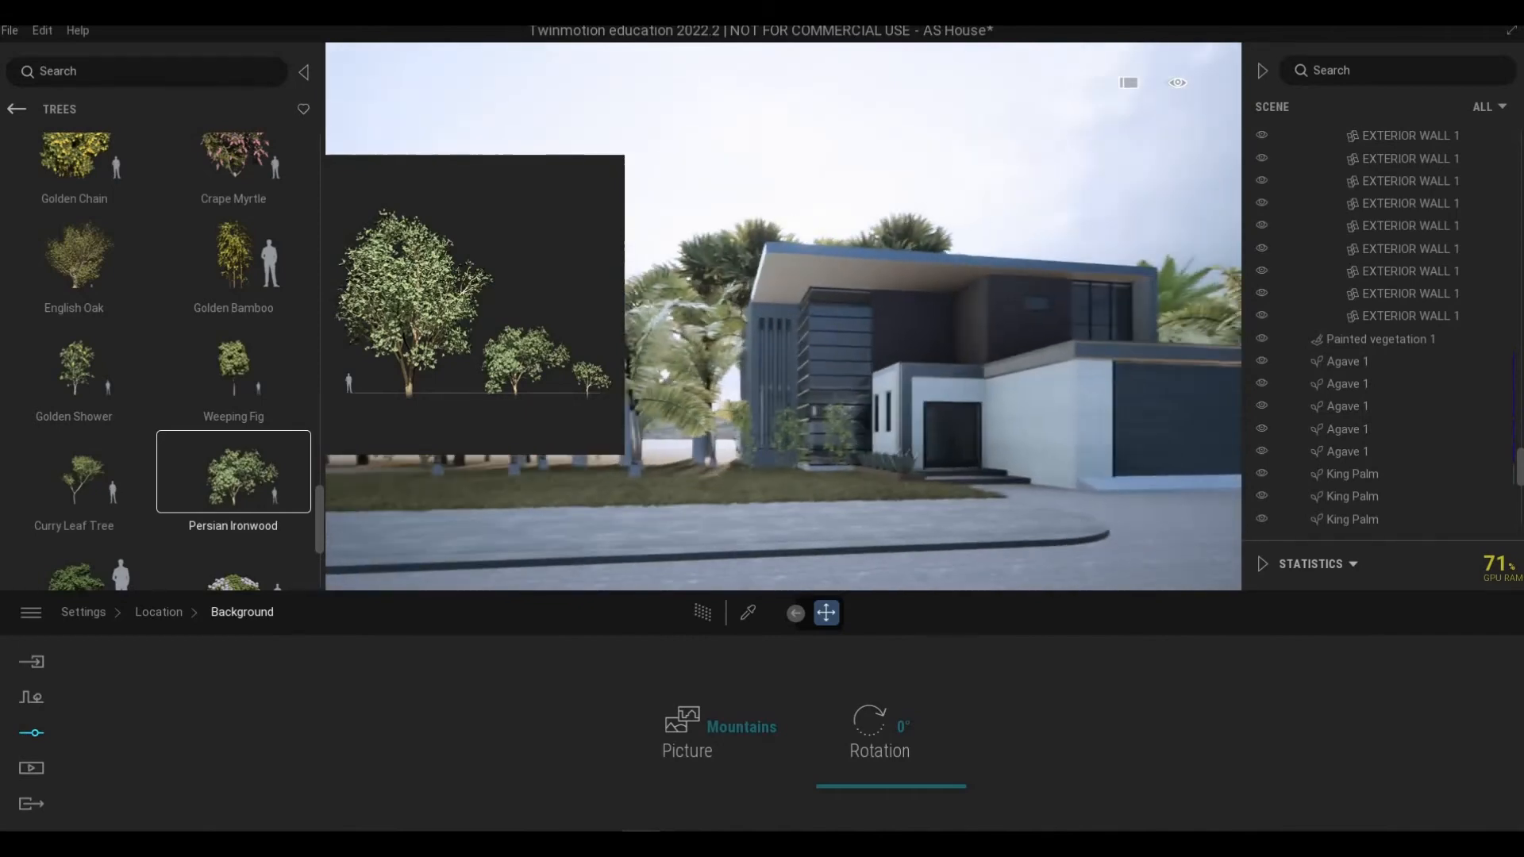
key("w")
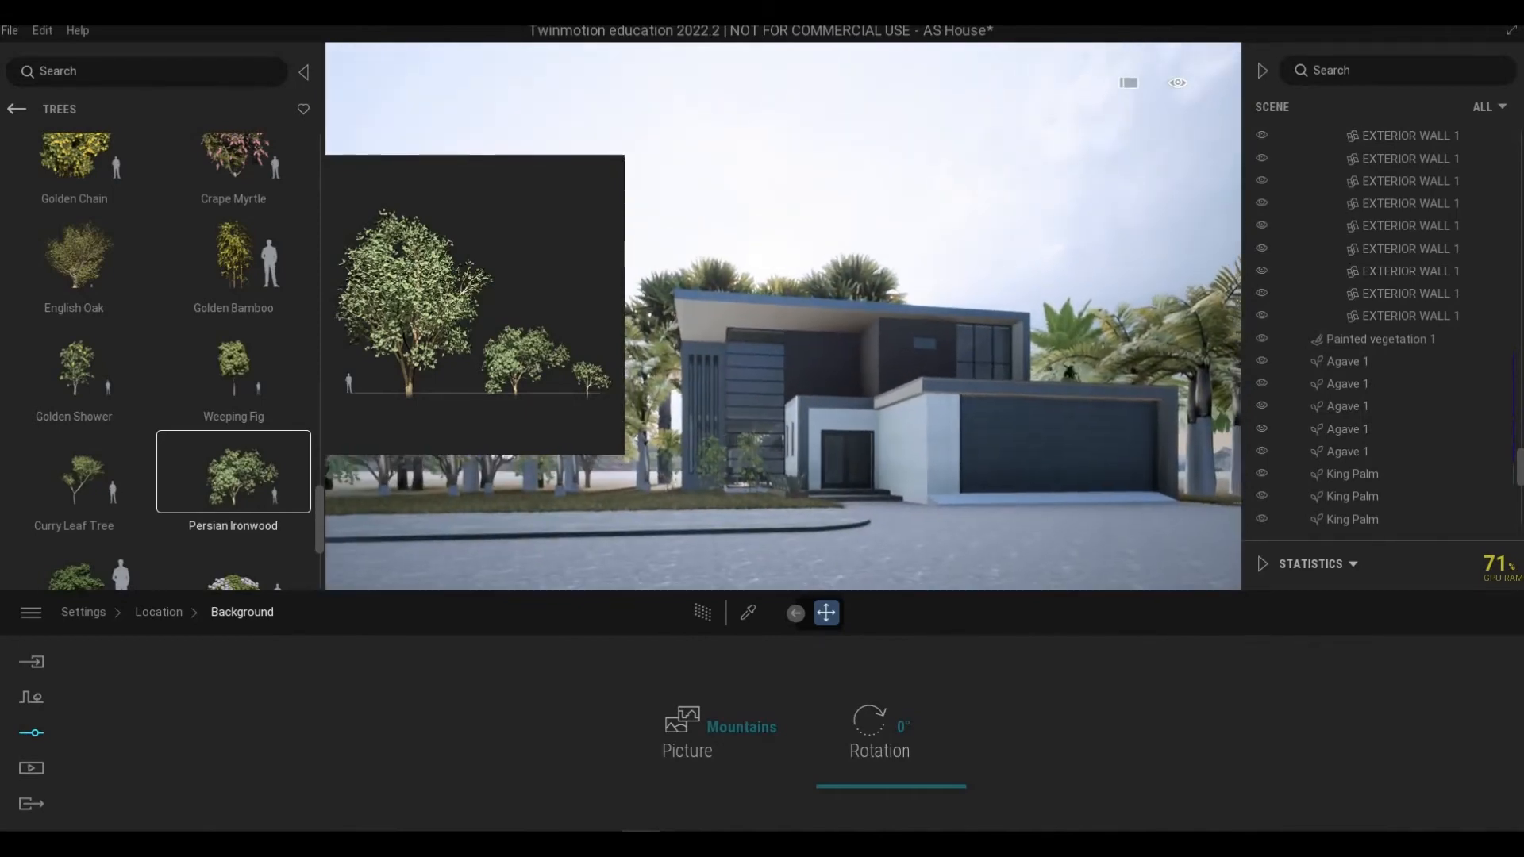
key("a")
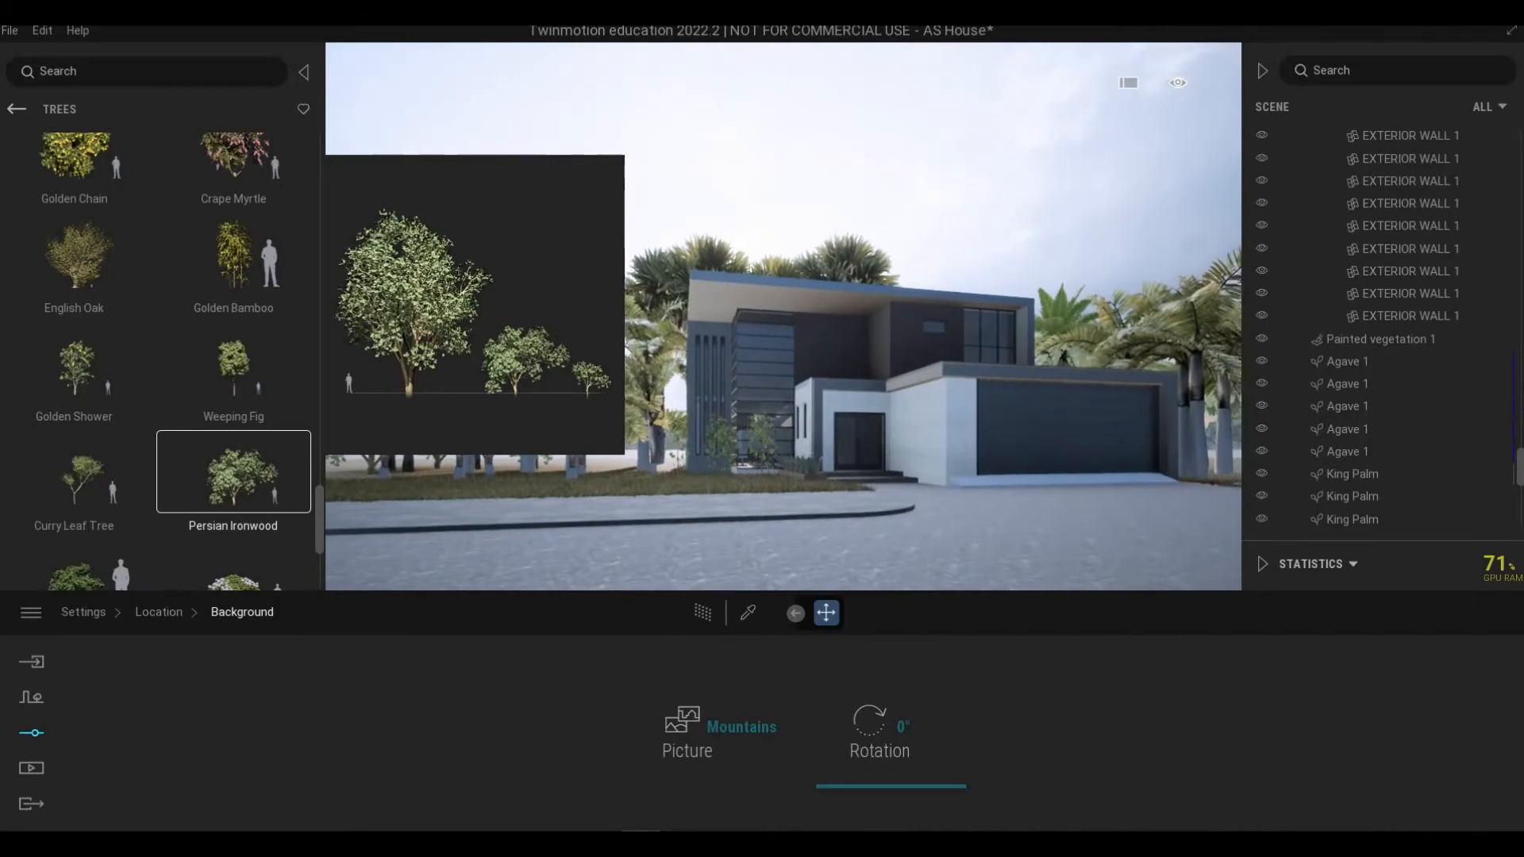
key("d")
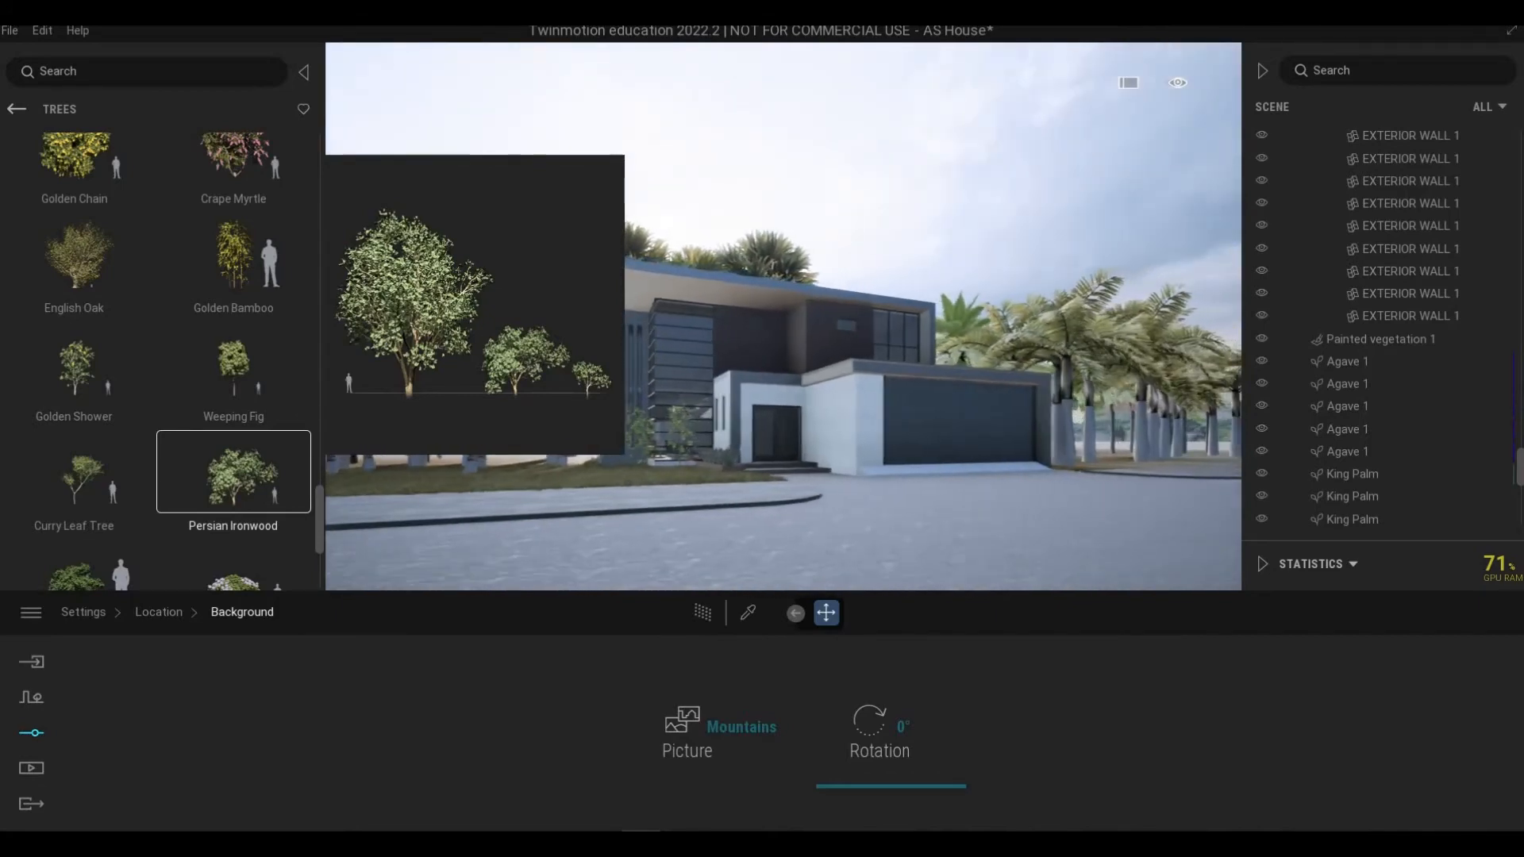
left_click_drag(1091, 491, 623, 459)
right_click_drag(623, 459, 245, 466)
key("w")
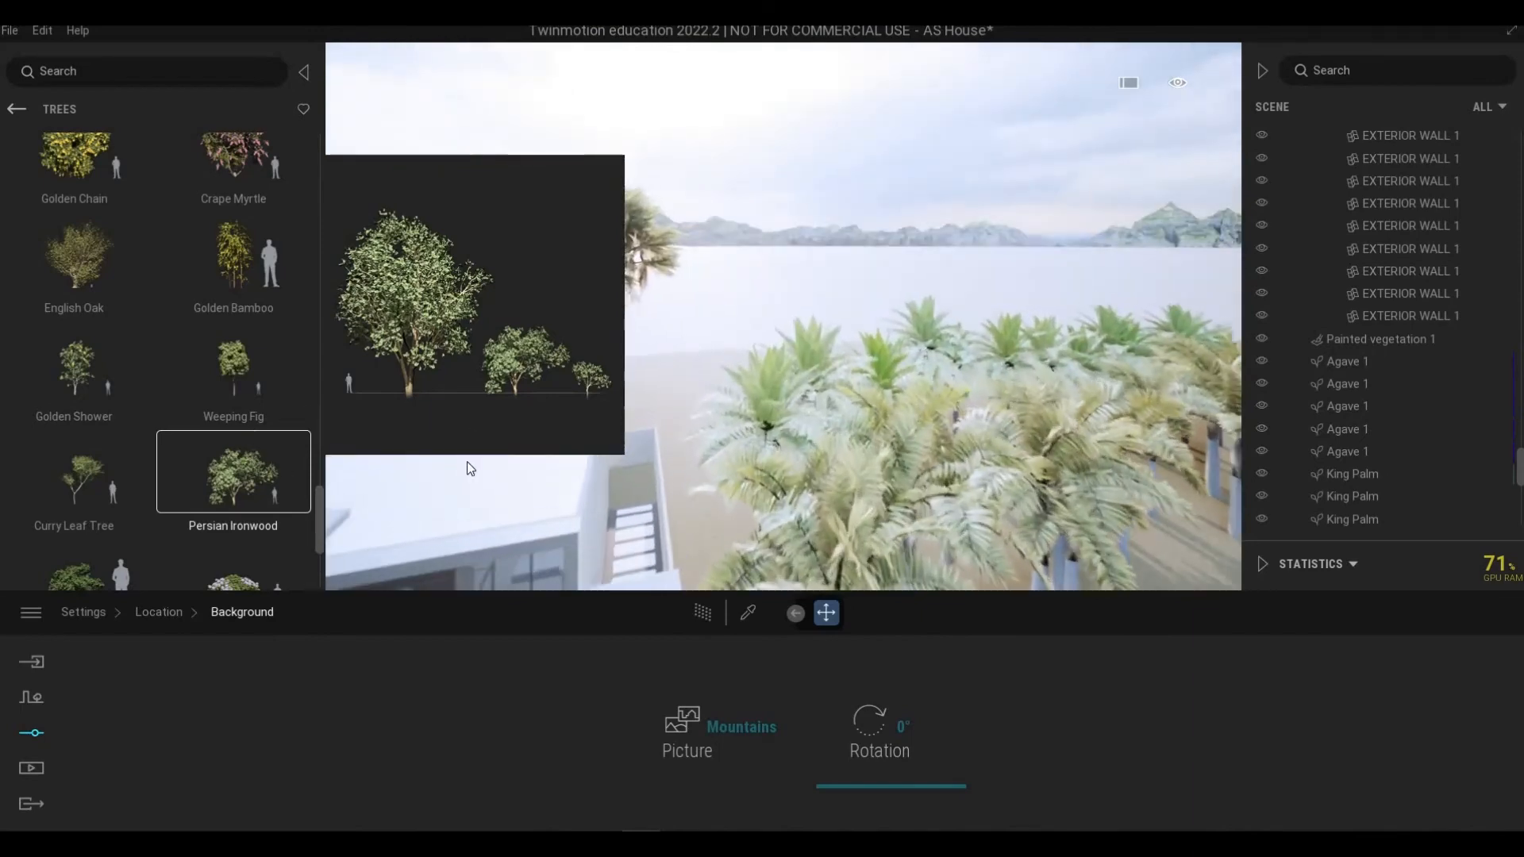
key("a")
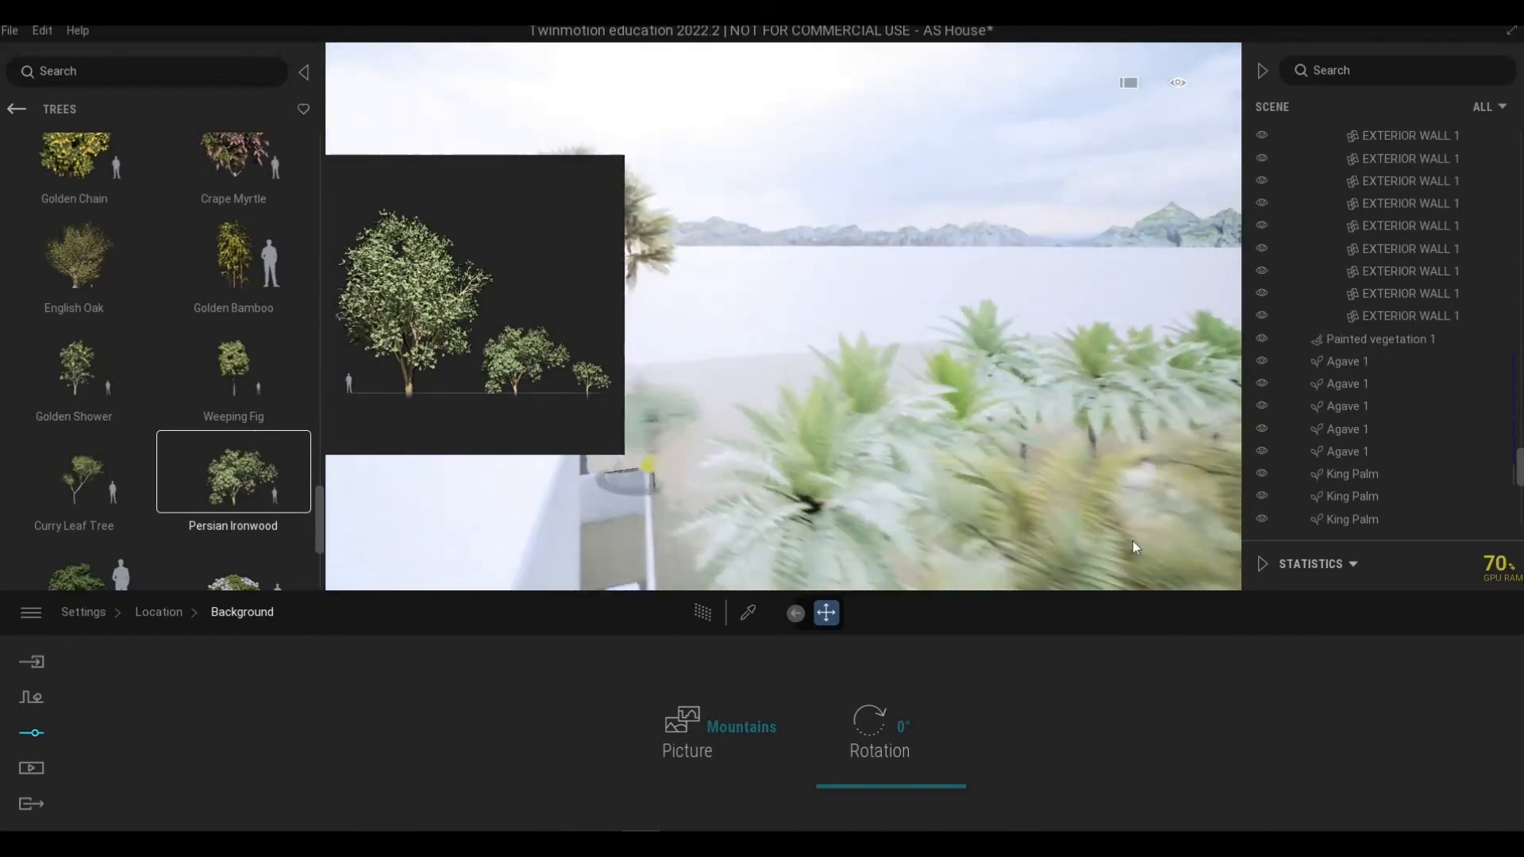
key("w")
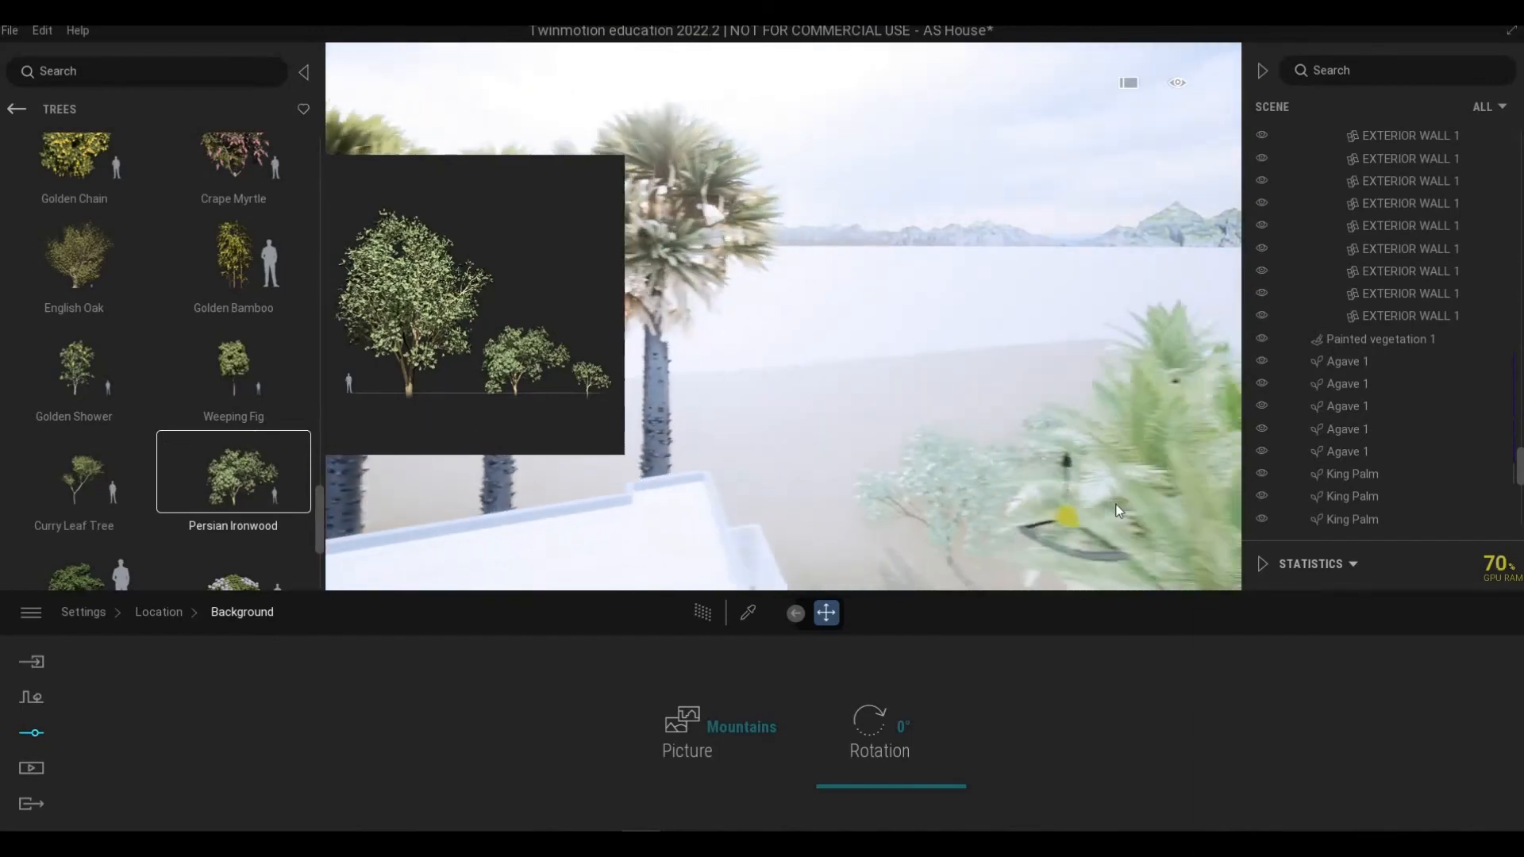
key("s")
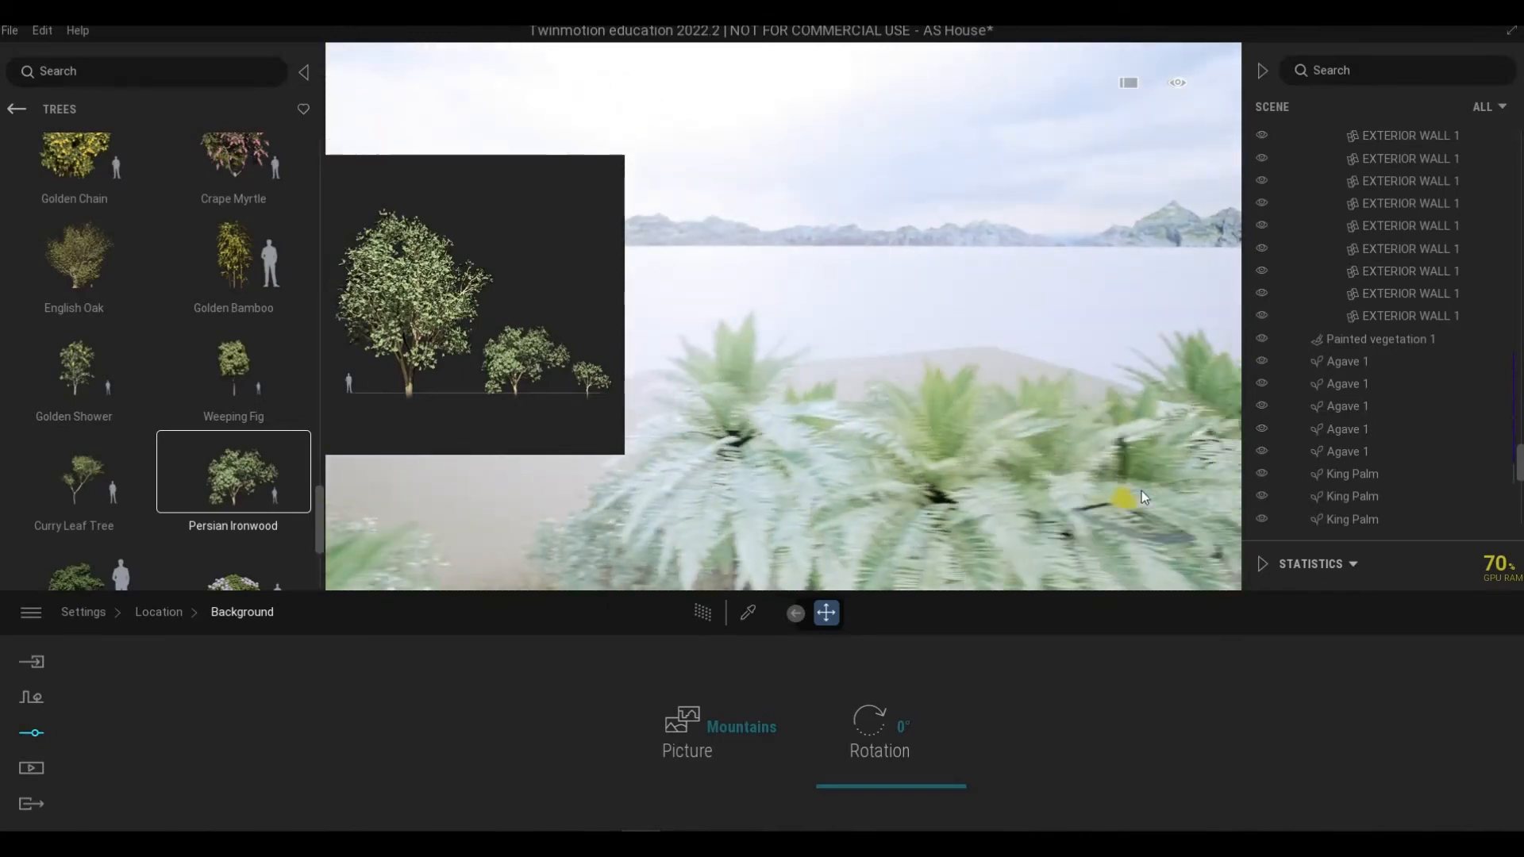
Step: Place Common Rhododendron shrubs along the lawn edge beside the driveway curb
scroll(123, 468, "down", 2)
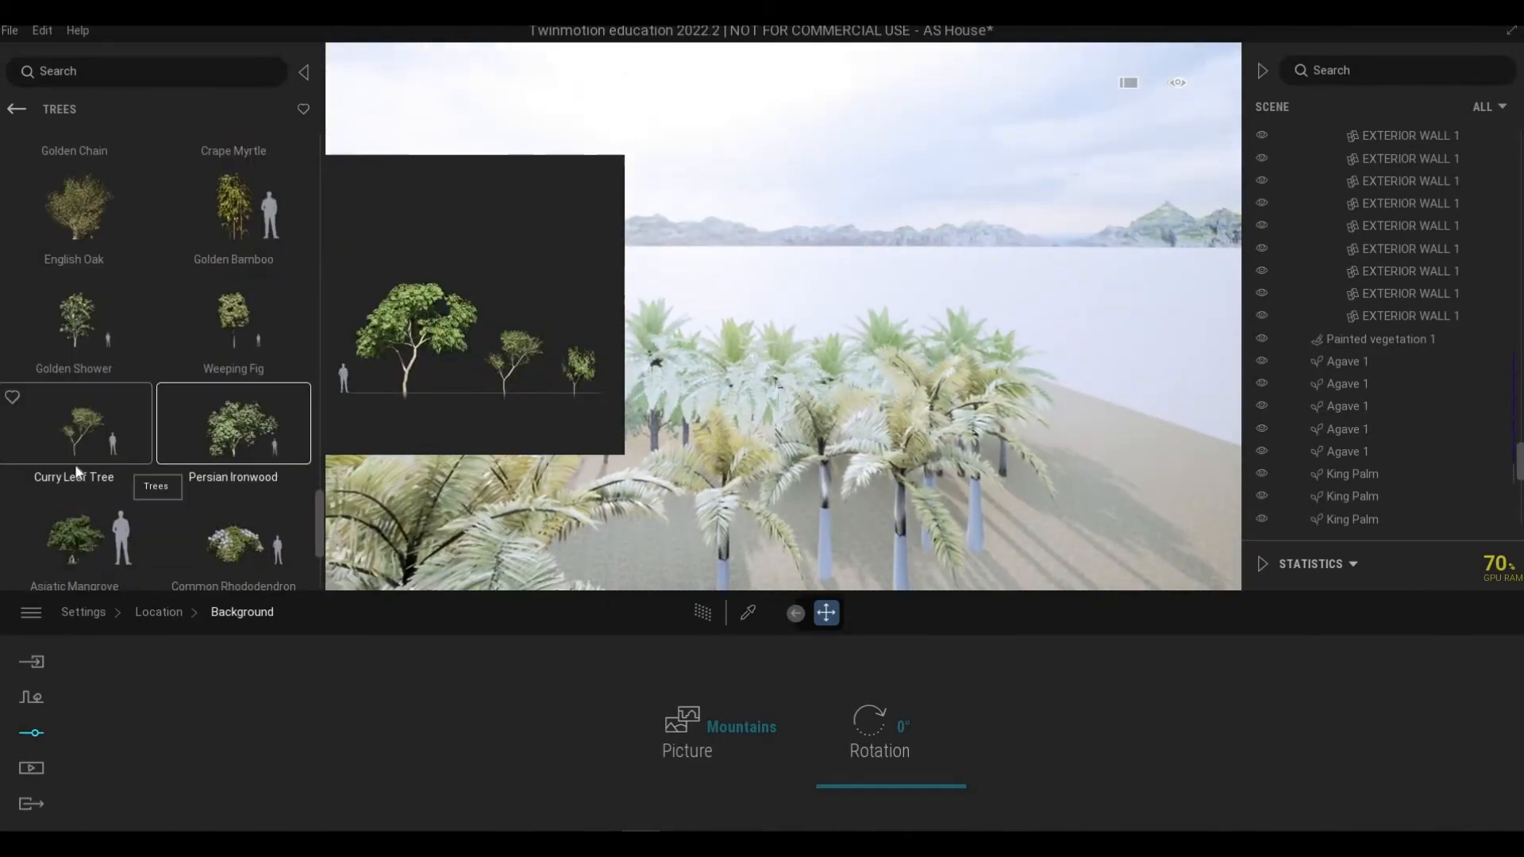
left_click(74, 452)
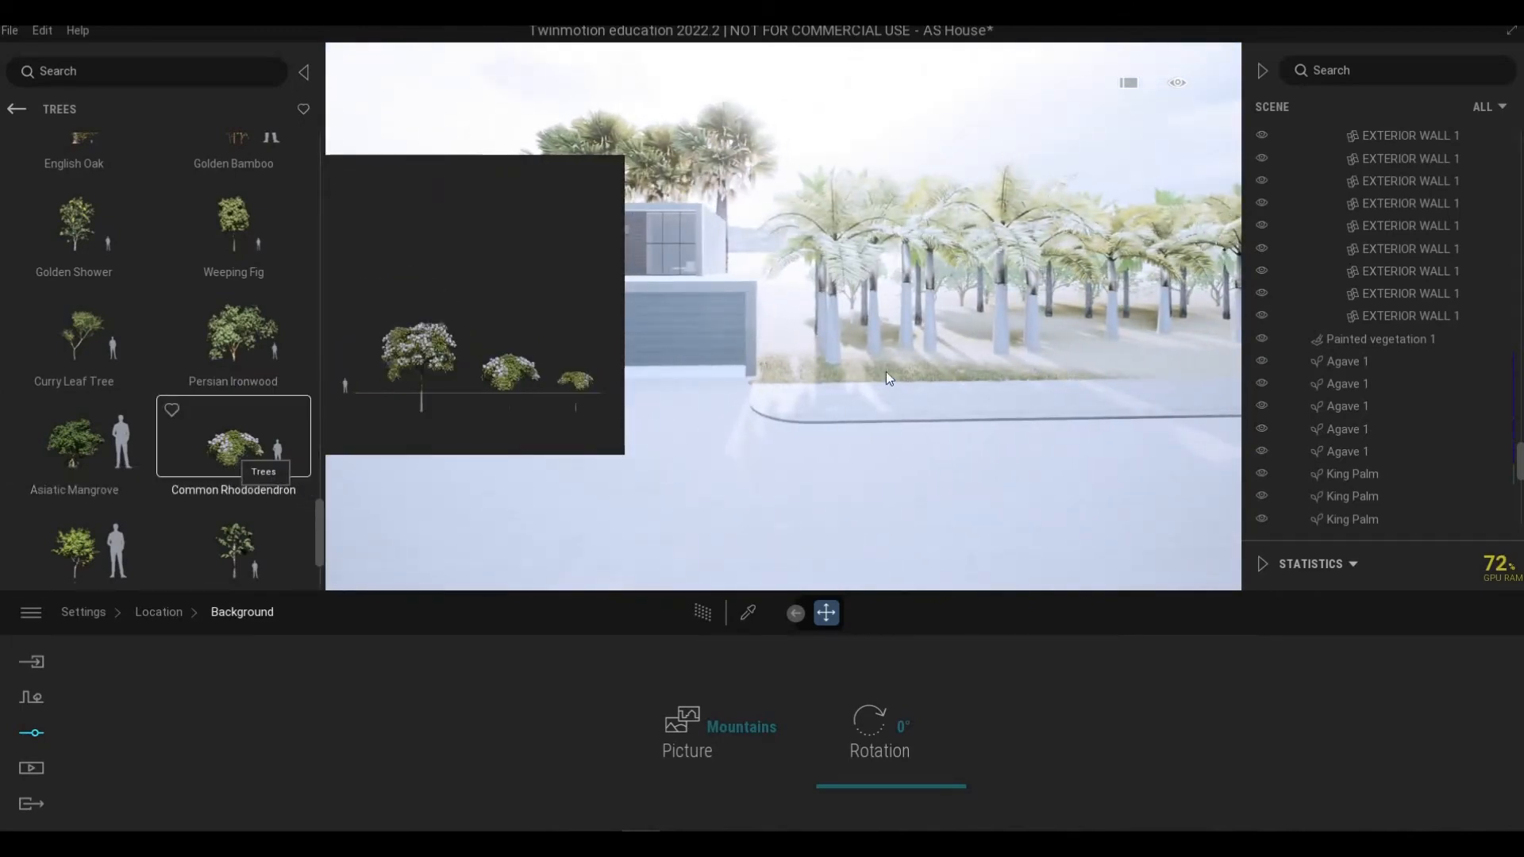
left_click(882, 393)
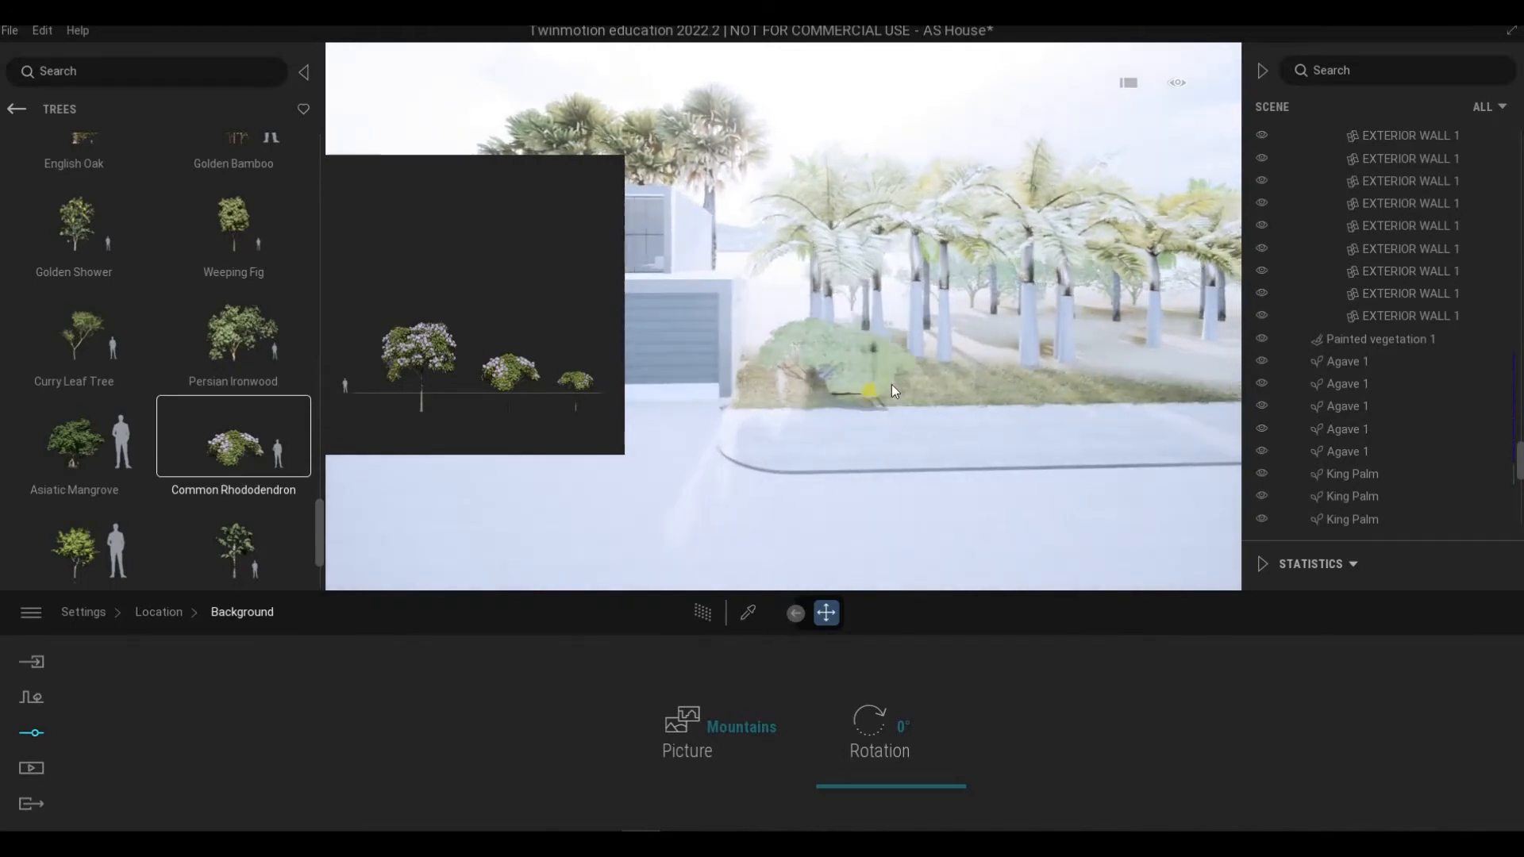
scroll(968, 389, "up", 5)
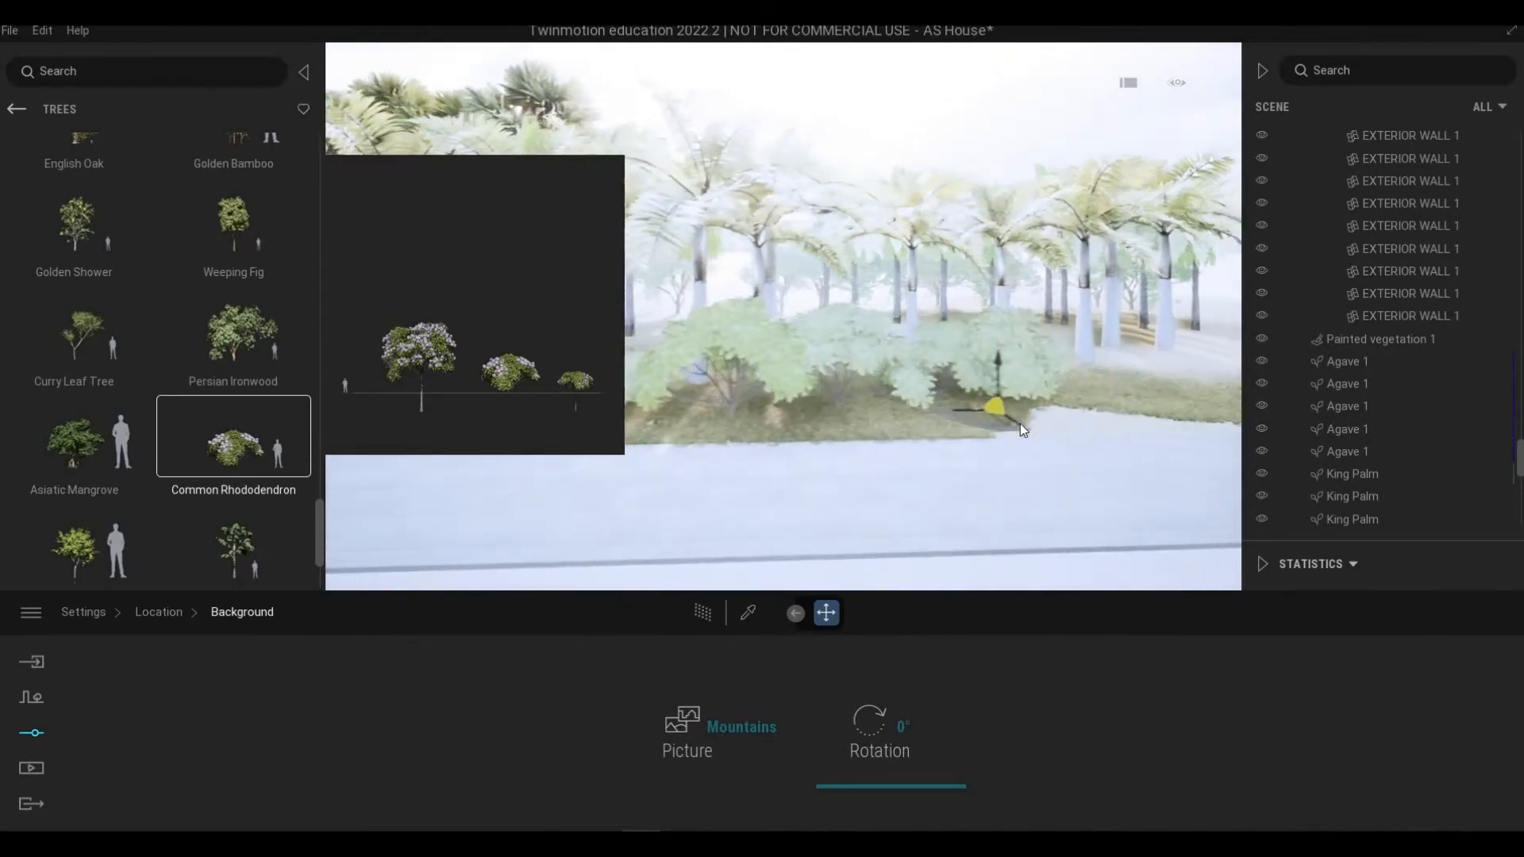
right_click_drag(1075, 418, 742, 397)
Step: Walk the camera along the front lawn and driveway to review the newly placed shrubs
key("Up")
key("Left")
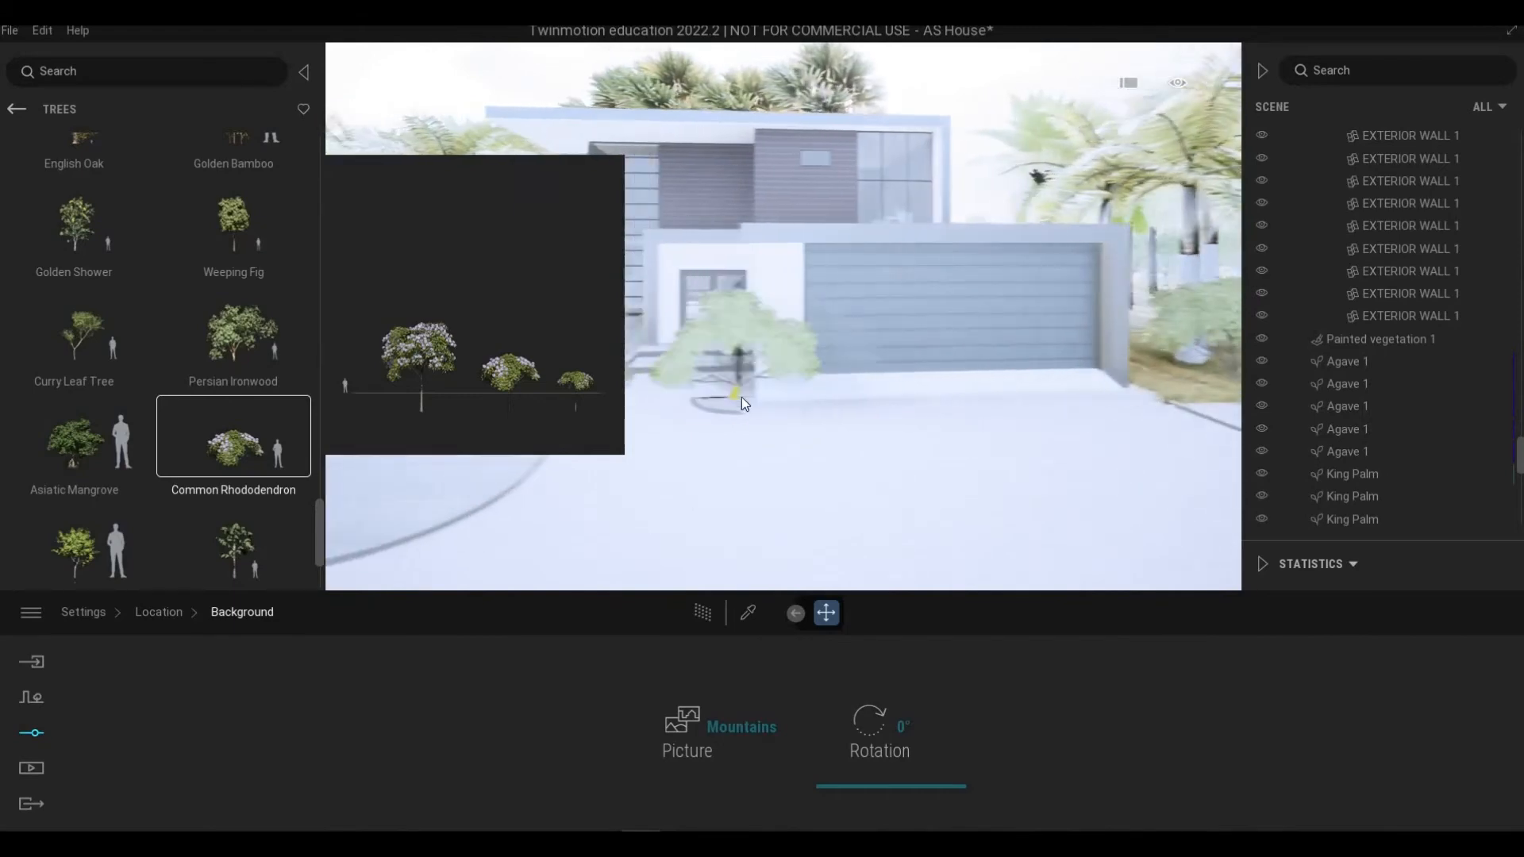
key("Up")
key("Left")
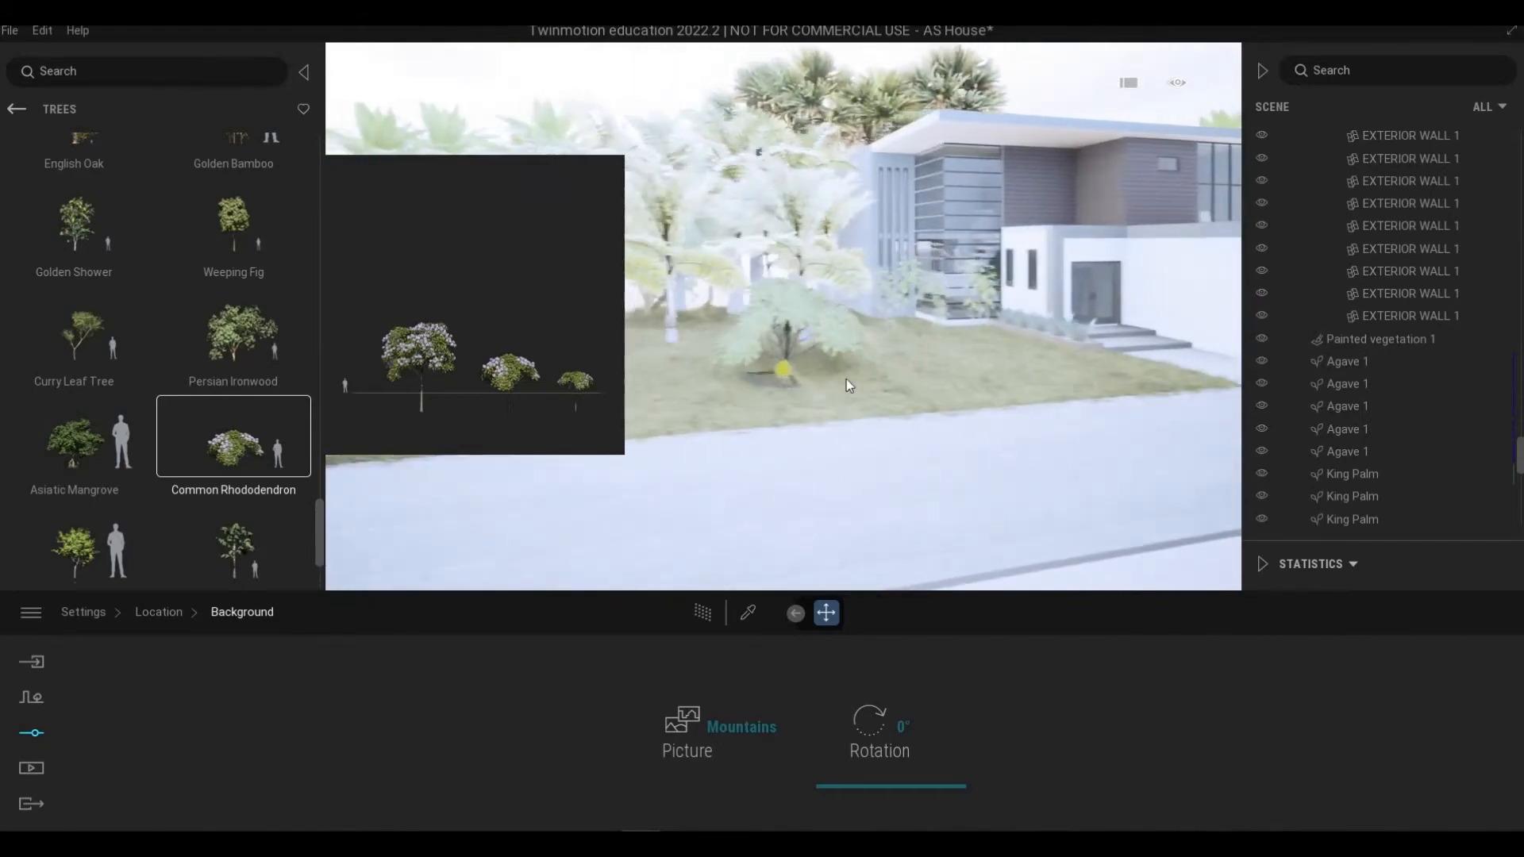
key("Up")
key("Left")
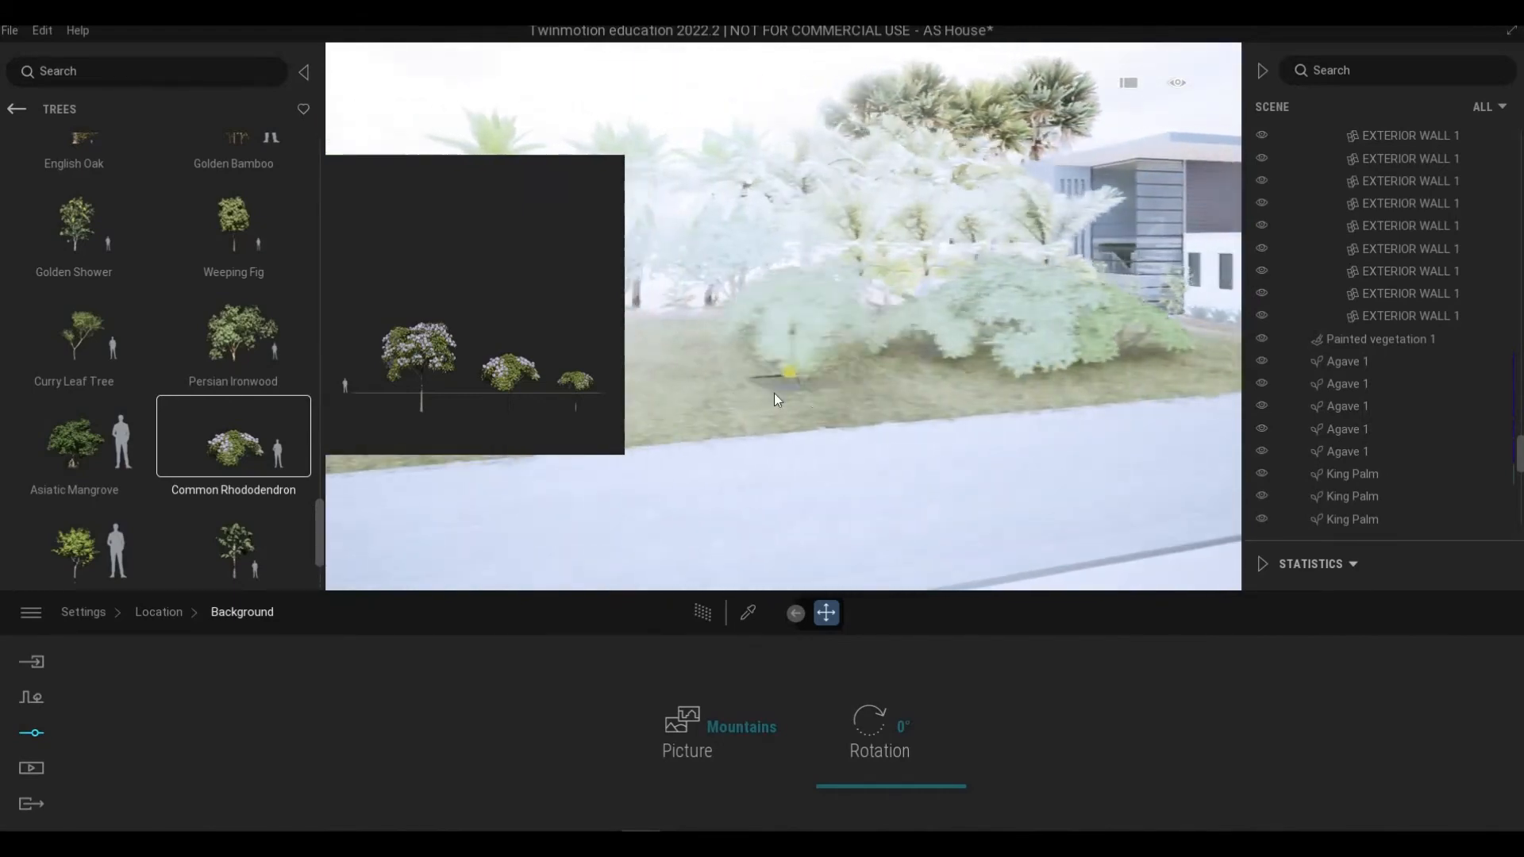
key("Up")
key("Left")
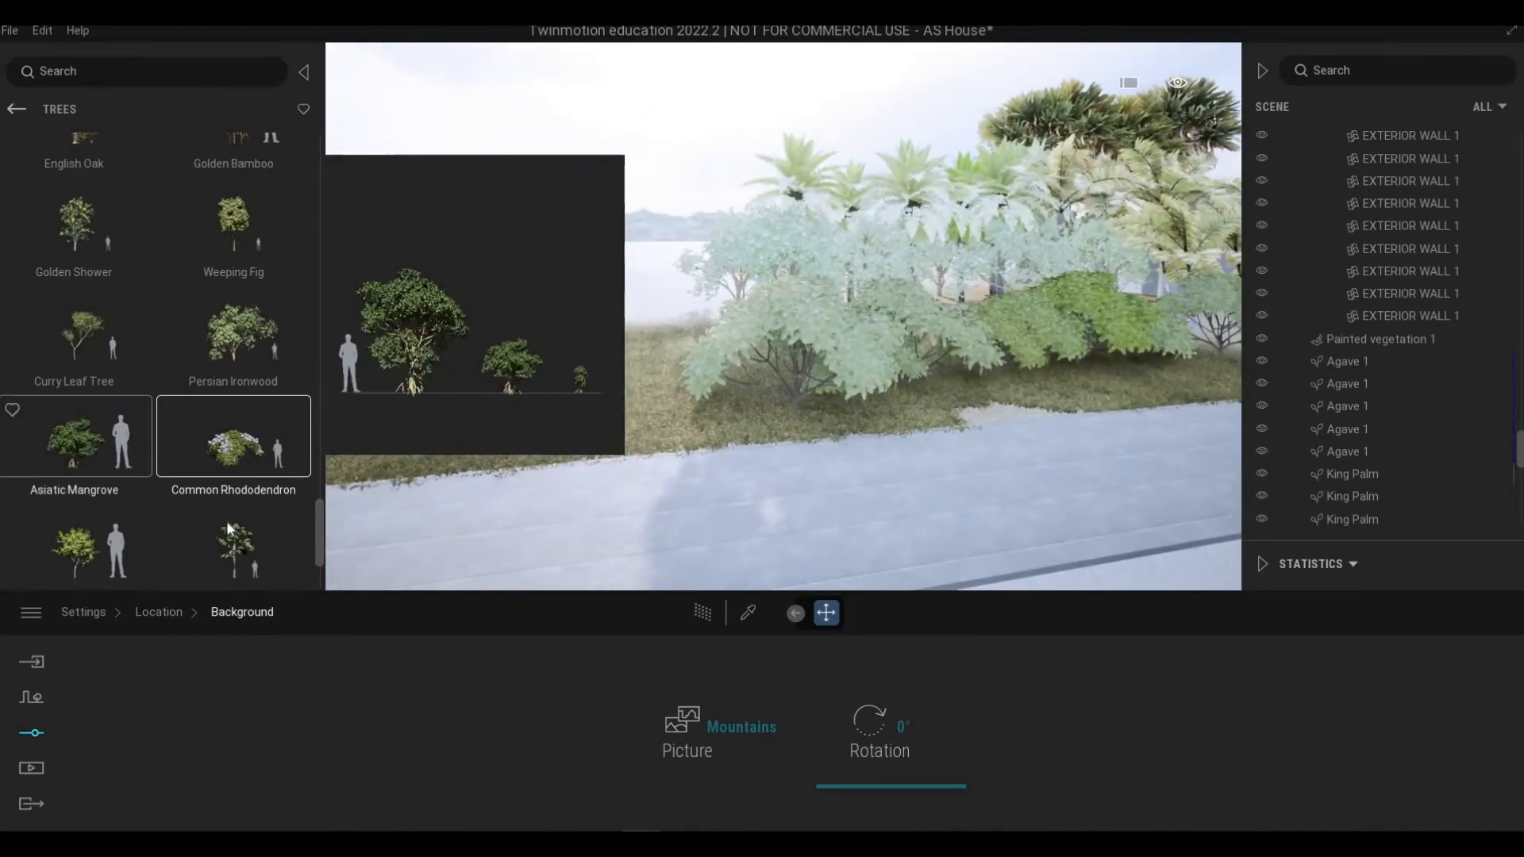
Step: Browse the tree library for further species while moving the camera toward the side lawn
scroll(226, 521, "down", 1)
key("Up")
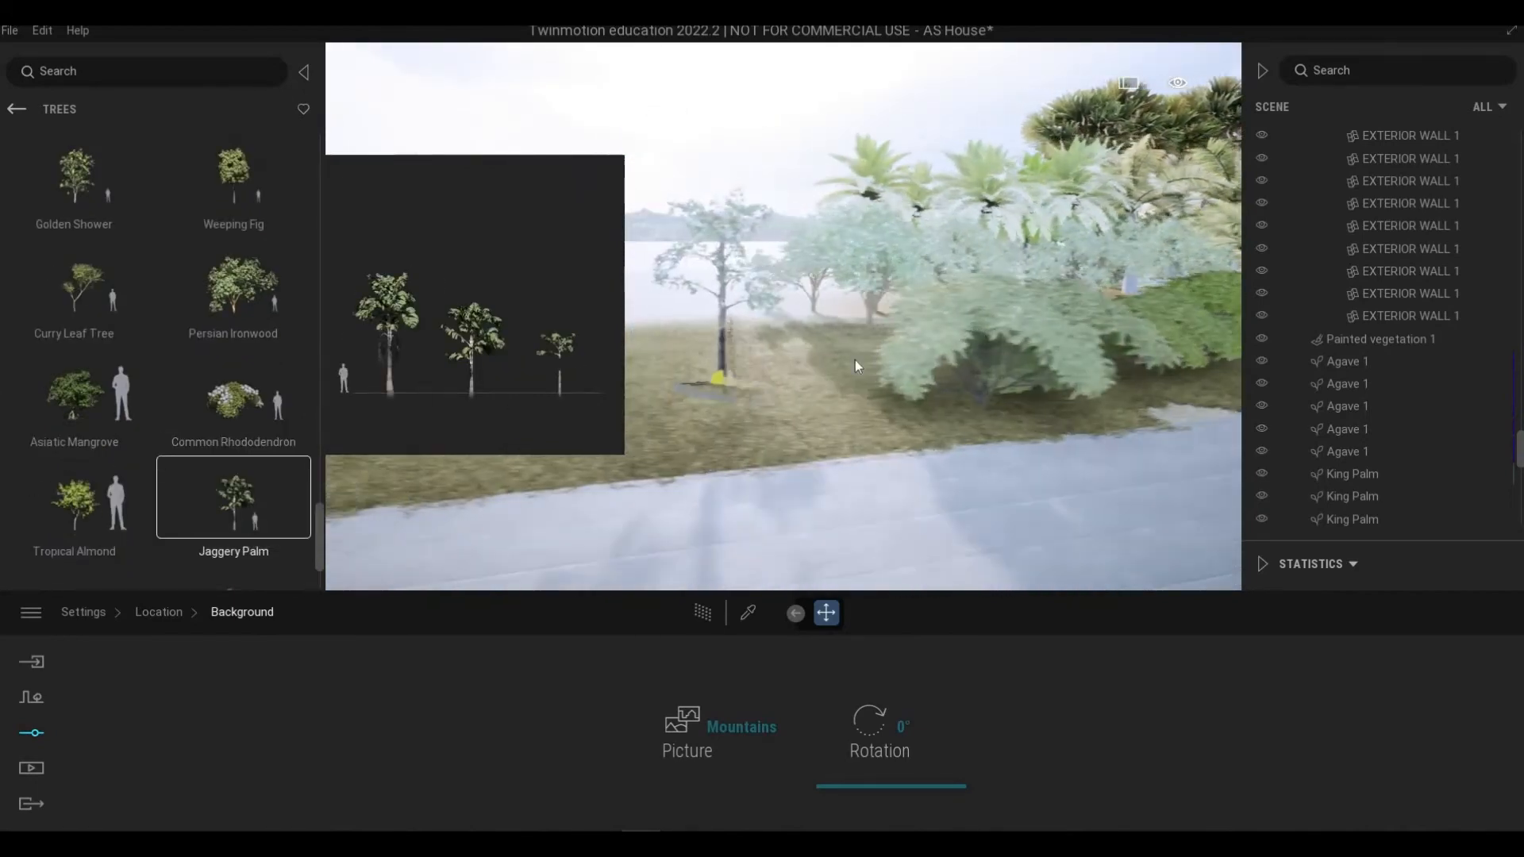
key("Down")
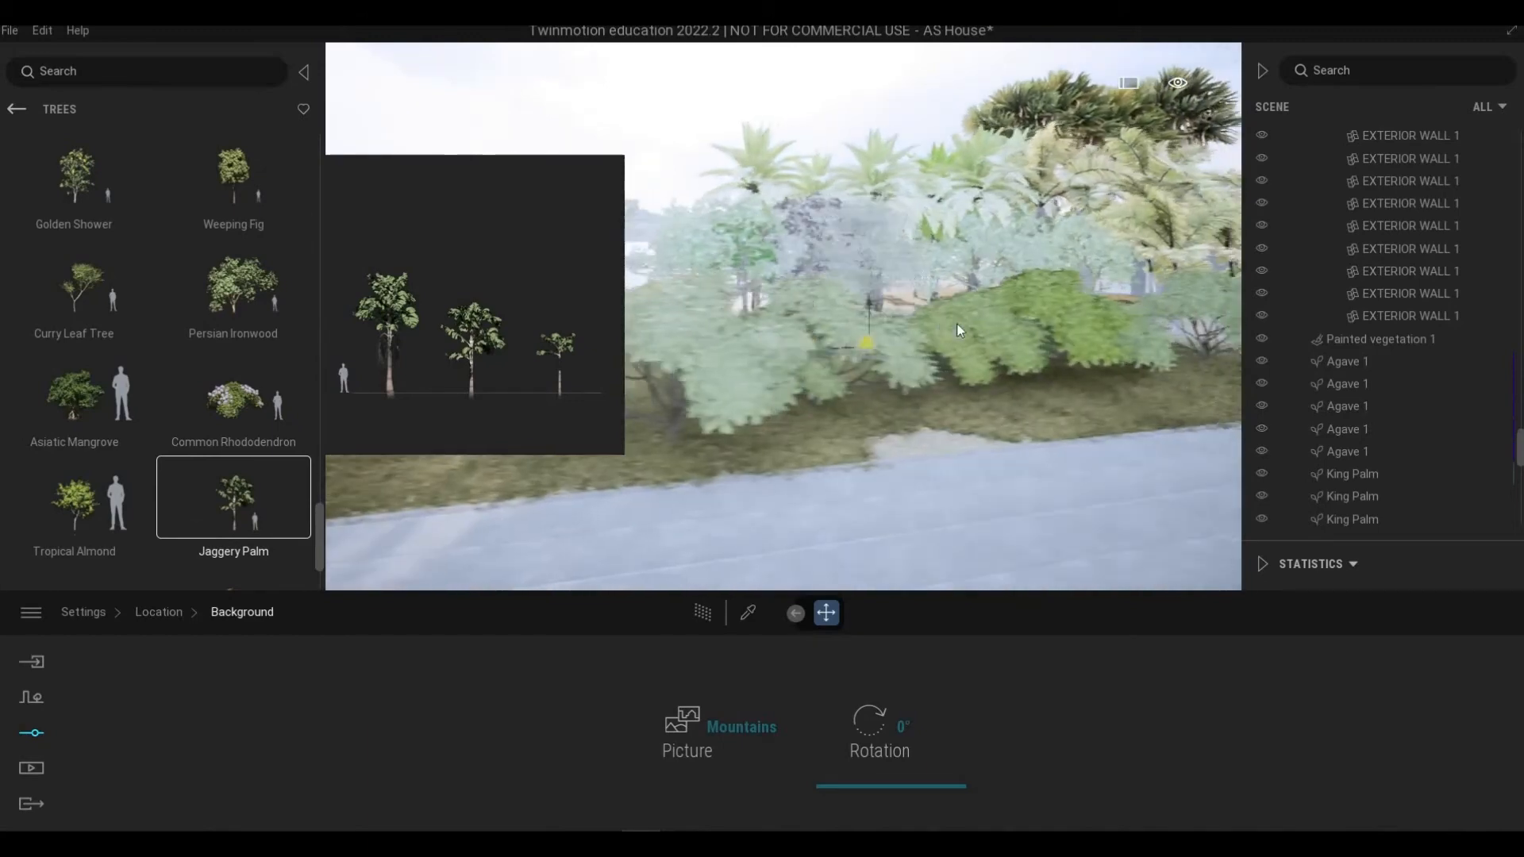
key("Left")
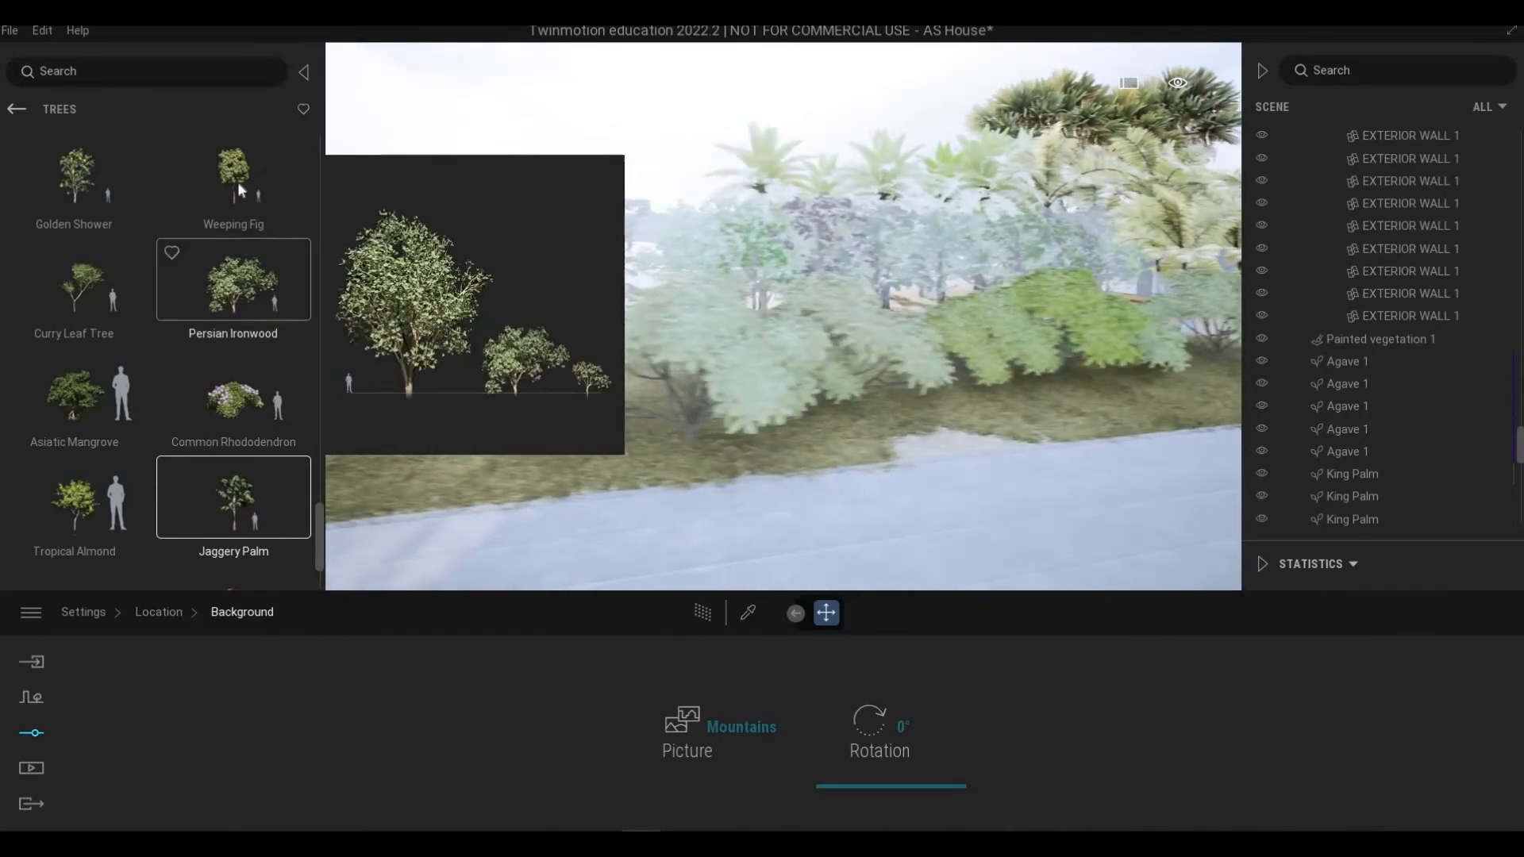
key("Up")
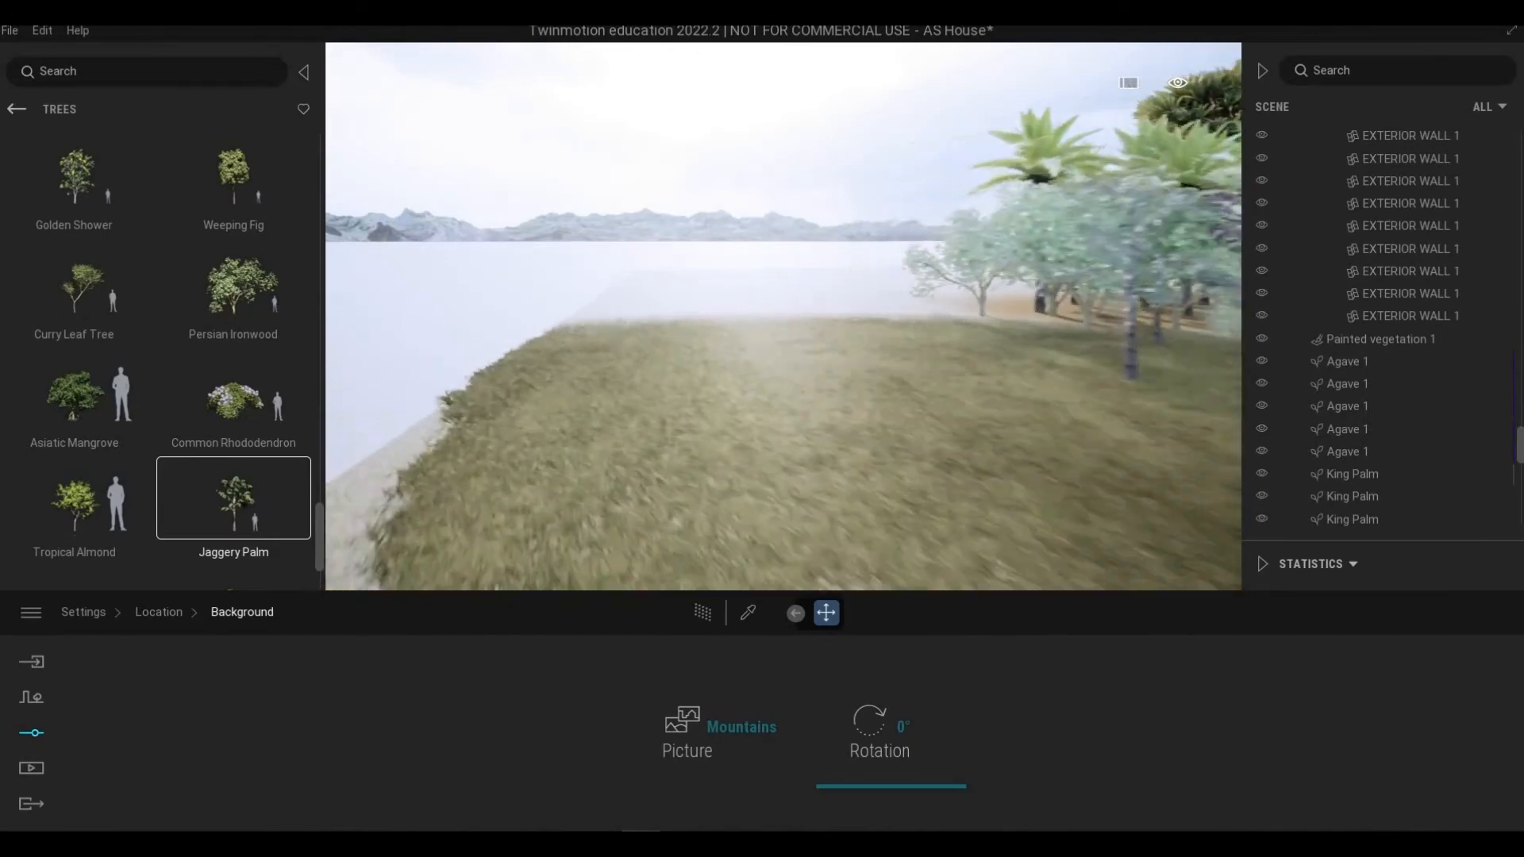
right_click_drag(778, 473, 745, 438)
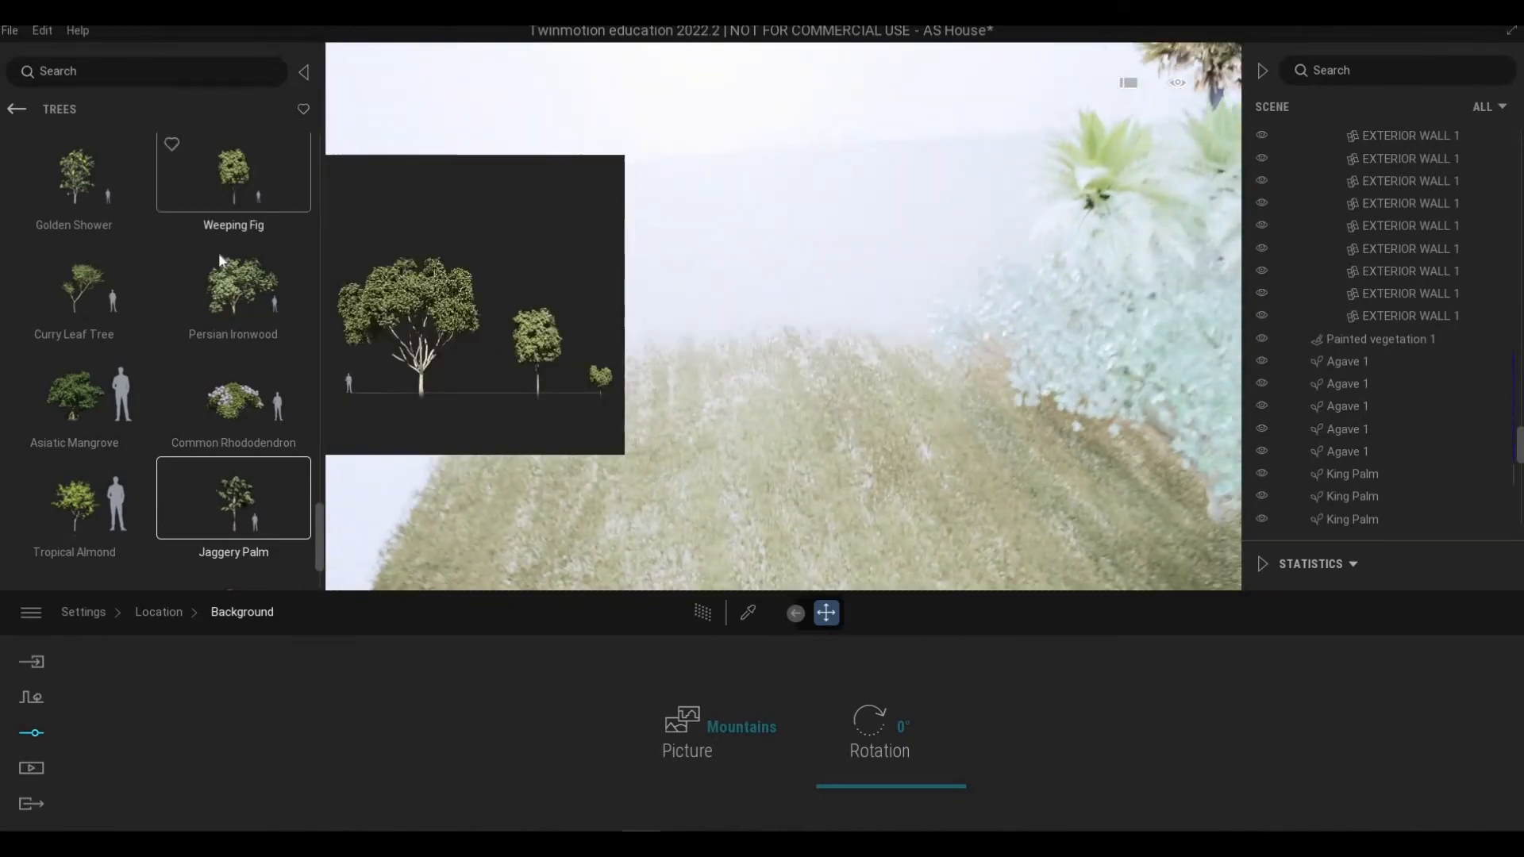
mouse_move(230, 326)
scroll(121, 366, "up", 3)
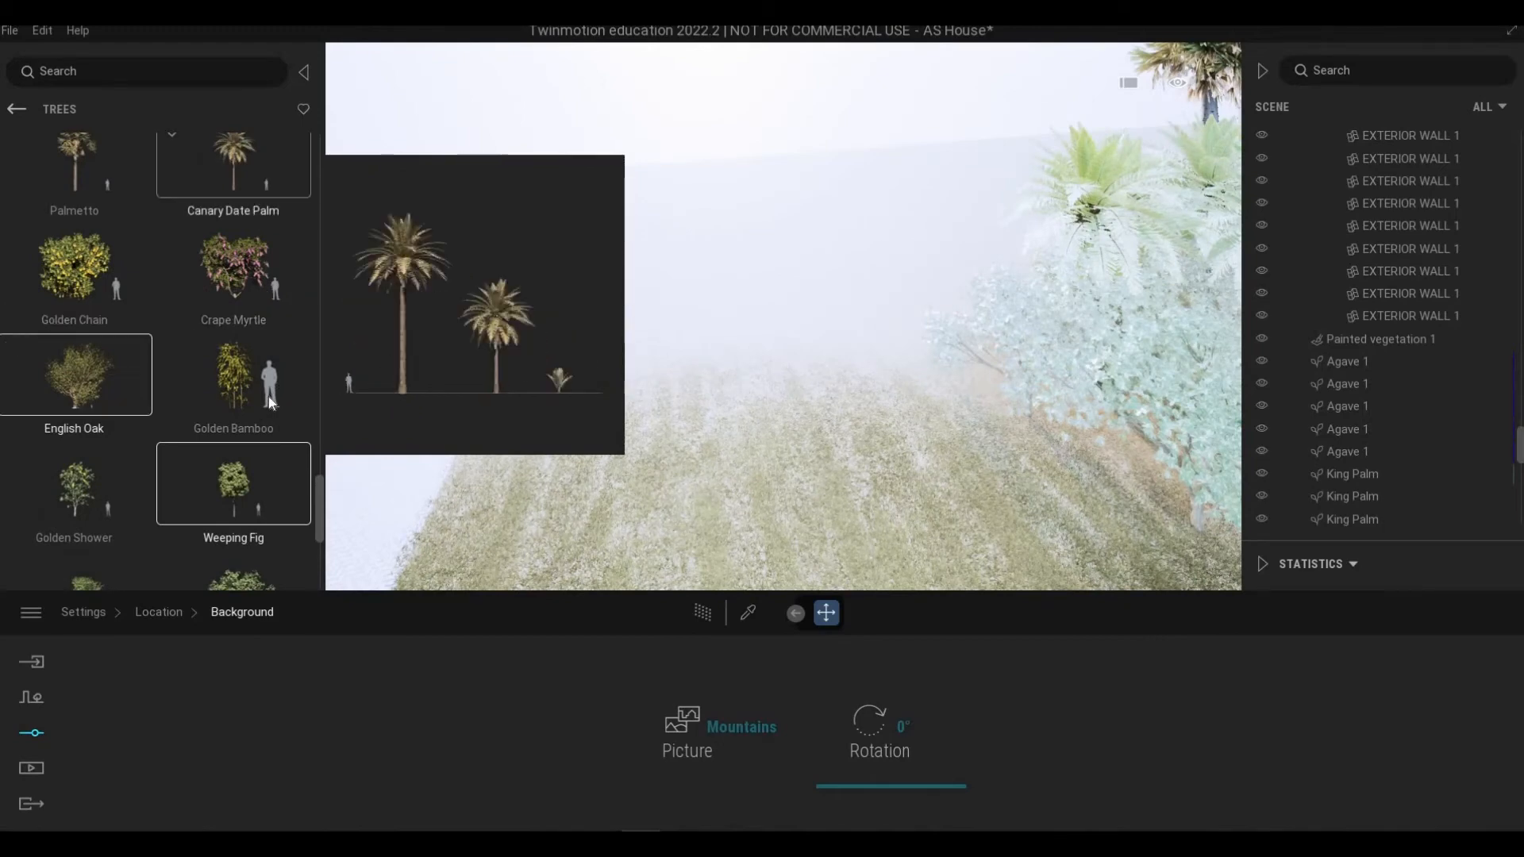
scroll(236, 352, "up", 3)
scroll(236, 352, "up", 1)
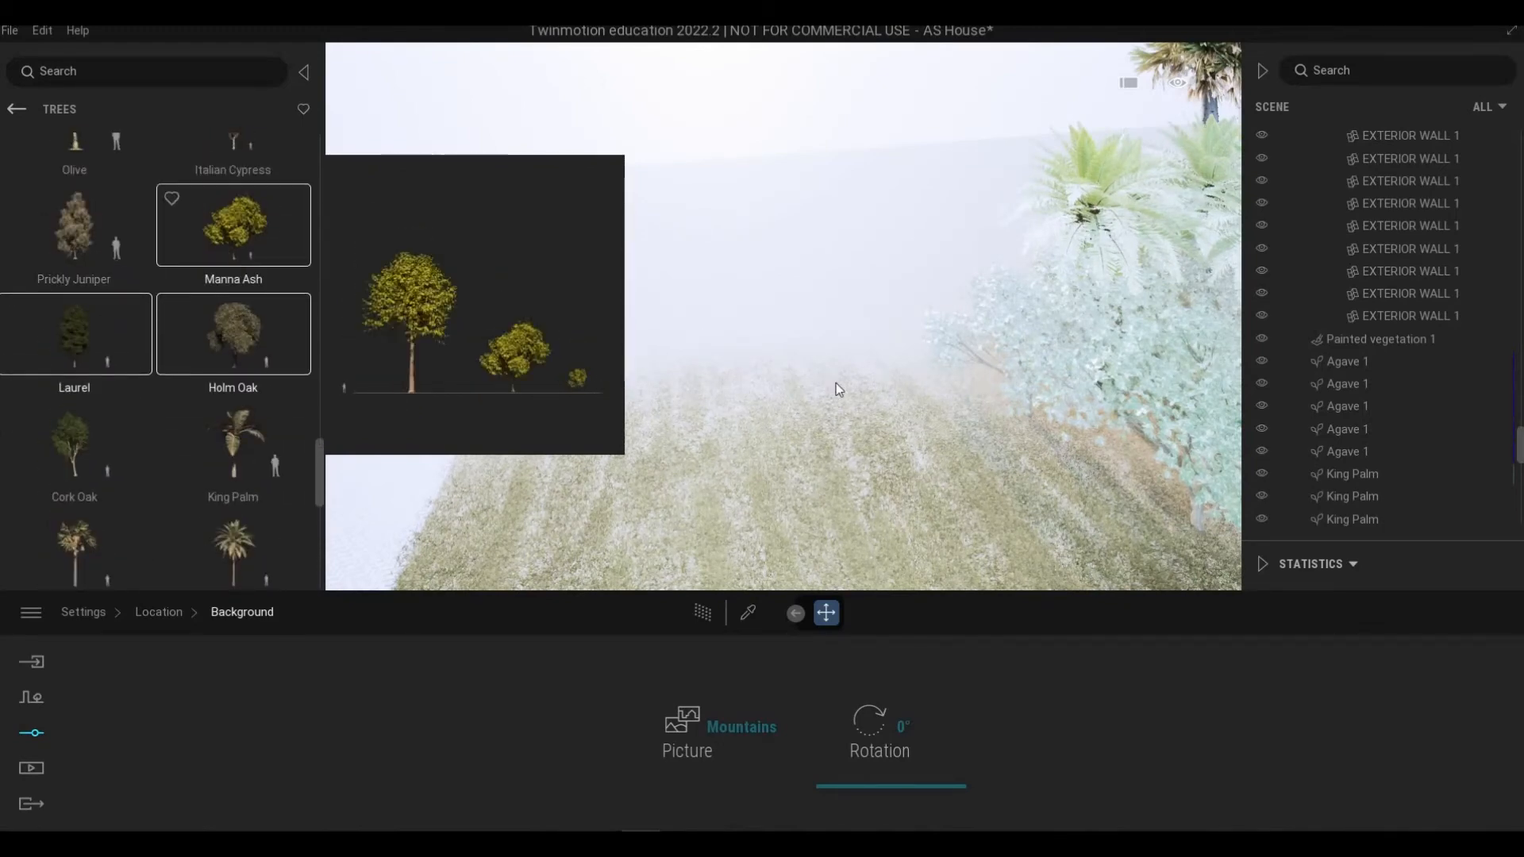
scroll(895, 359, "down", 1)
scroll(938, 350, "down", 4)
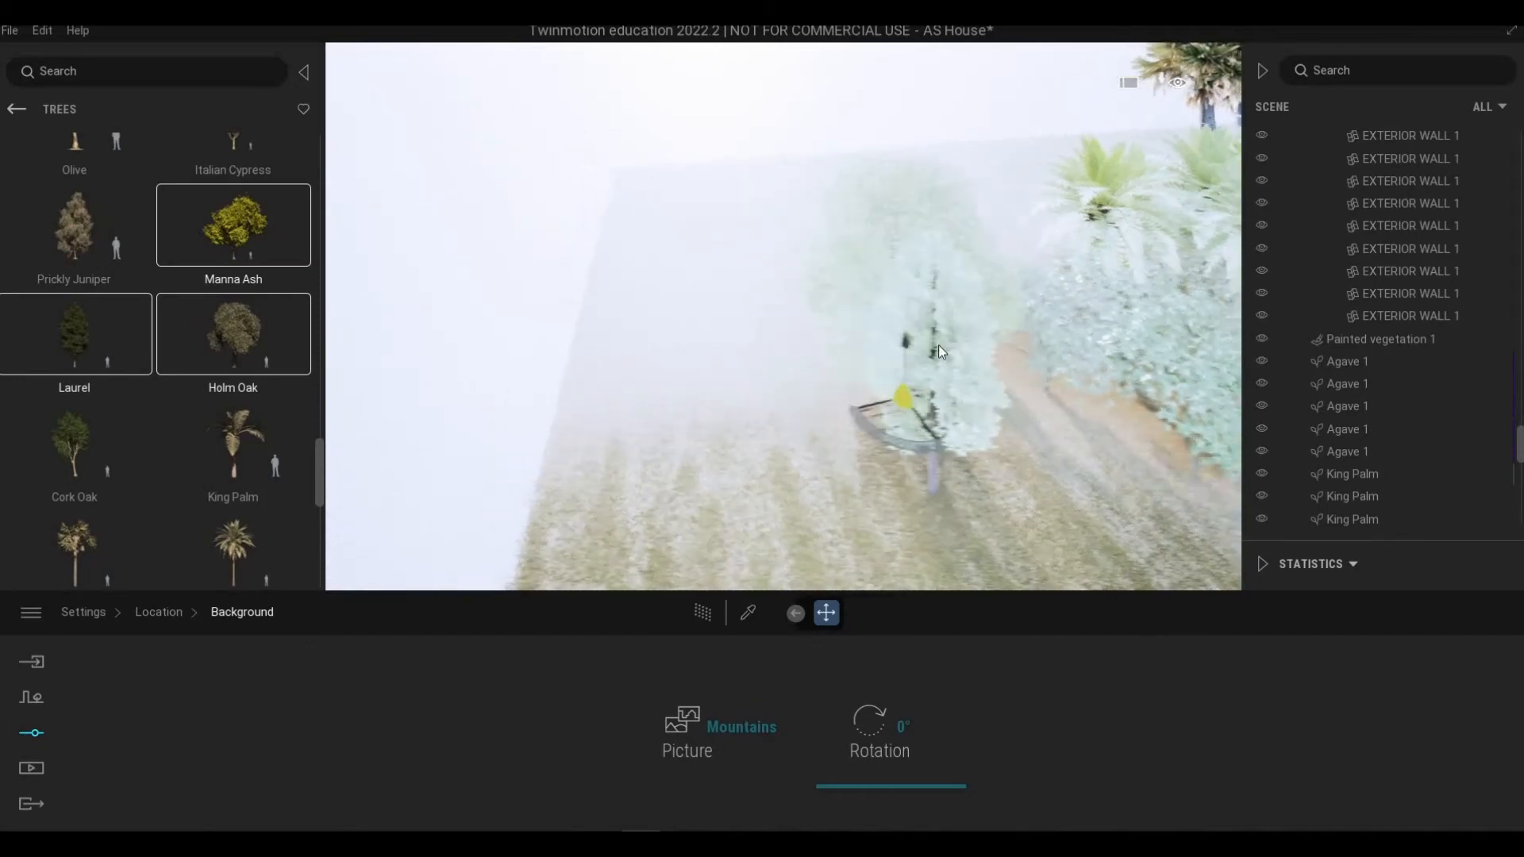
Step: Place a tree on the side lawn and start planting trees along the lot edge from an aerial view
middle_click_drag(943, 350, 626, 131, "shift")
scroll(622, 150, "up", 3)
key("w")
left_click(623, 127)
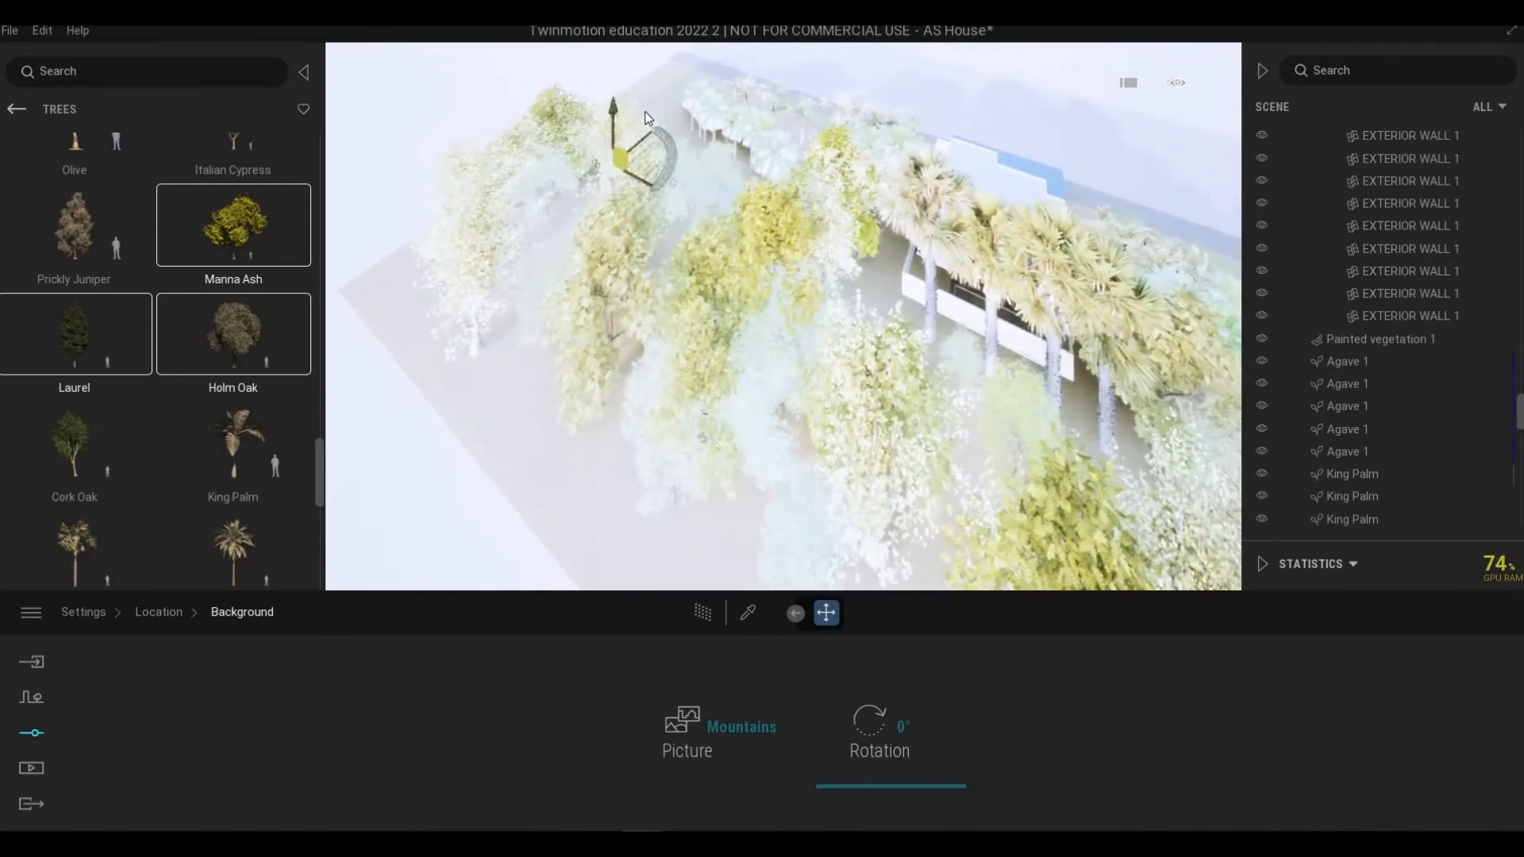
left_click(646, 113)
left_click(815, 106)
key("w")
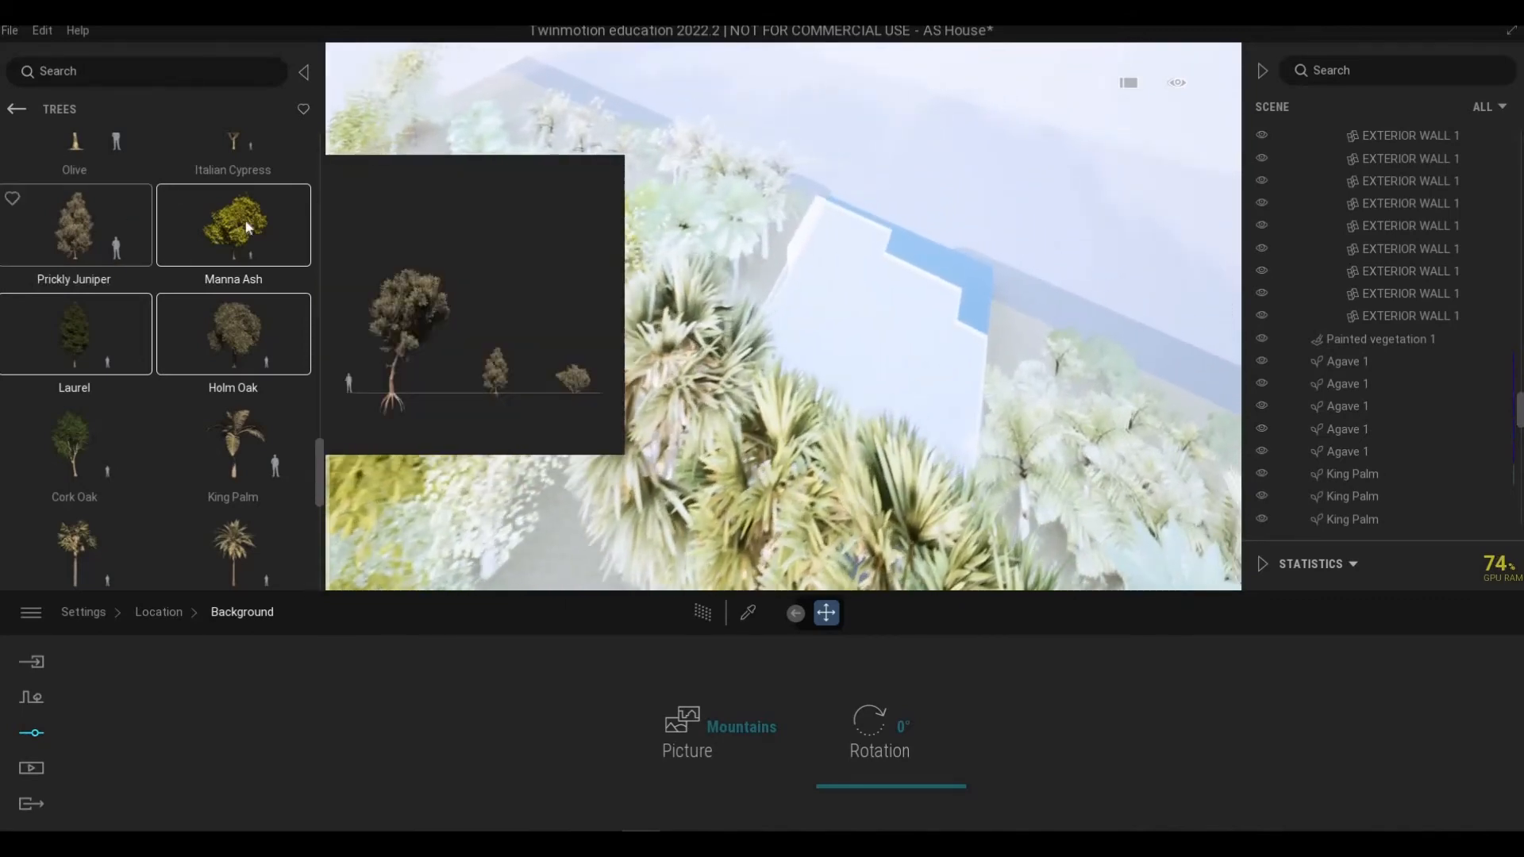
Step: Plant a mixed row of trees from several selected species along the far boundary of the lot
scroll(57, 287, "up", 1)
scroll(71, 254, "up", 2)
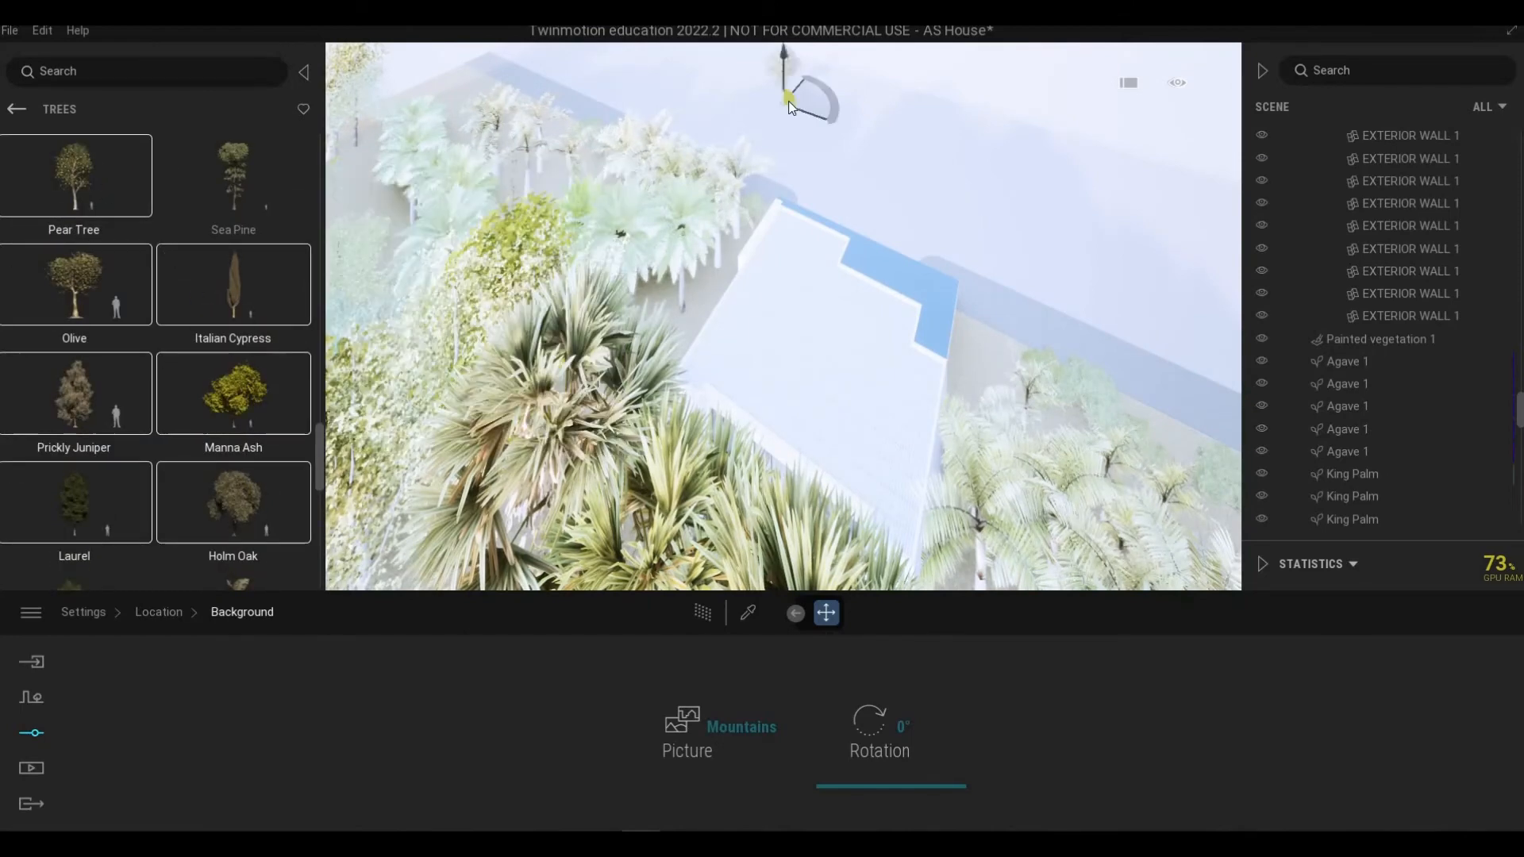
key("d")
key("w")
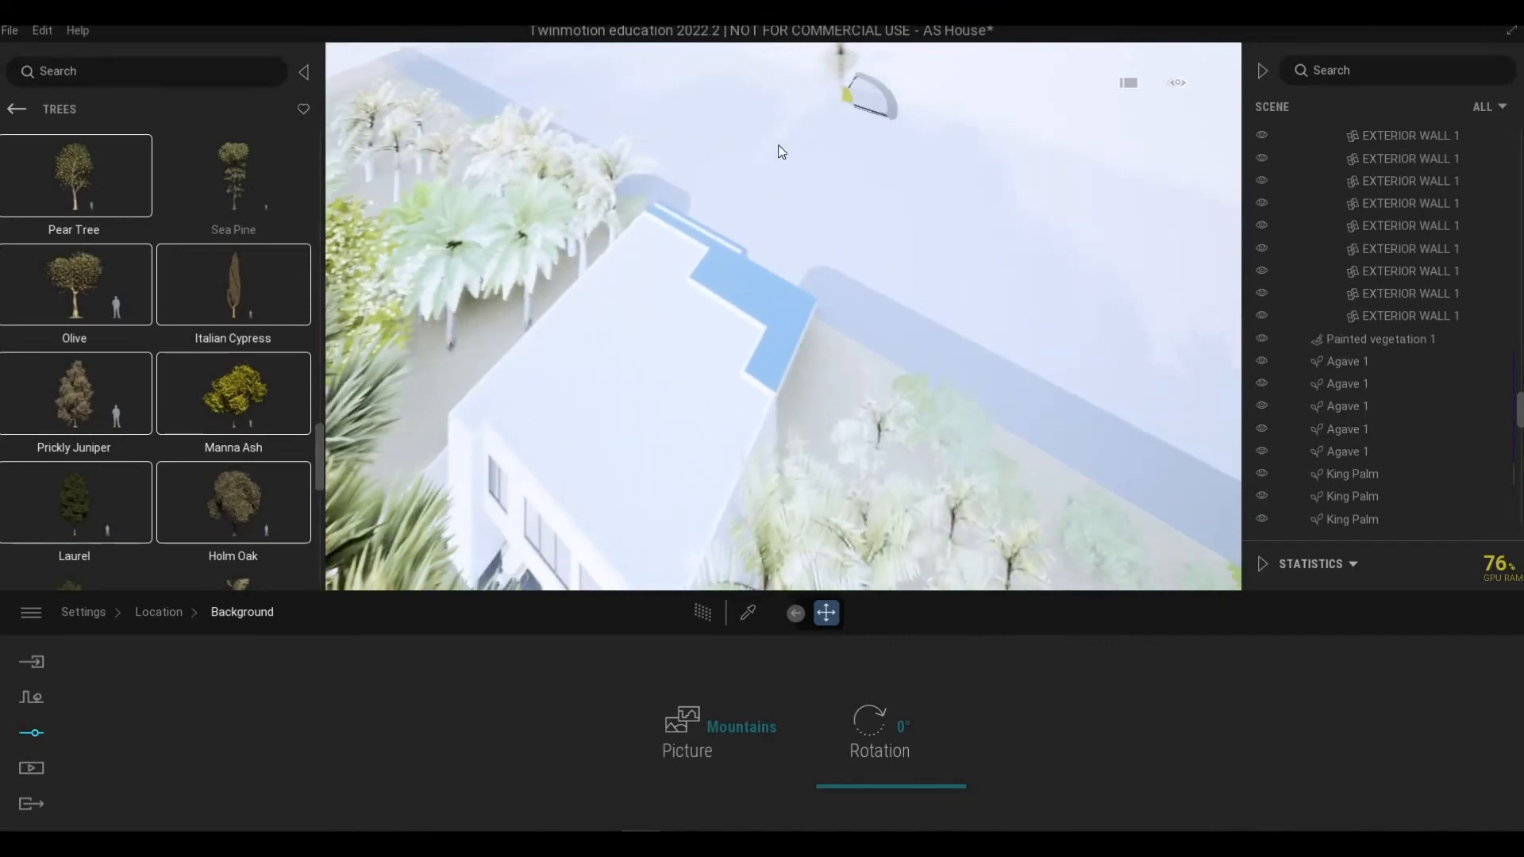
key("w")
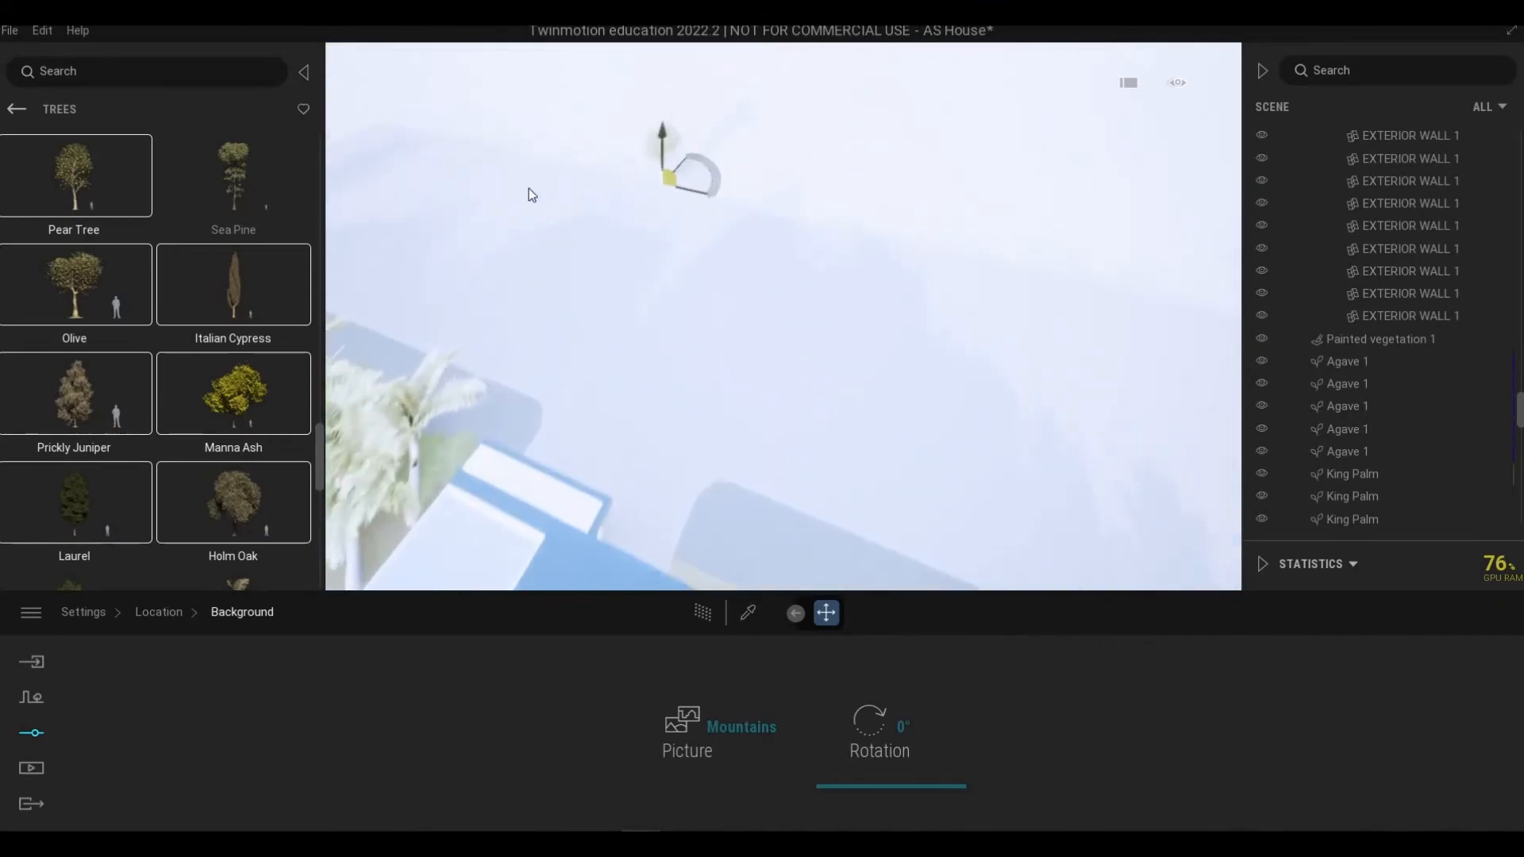
key("a")
left_click(528, 169)
left_click(570, 176)
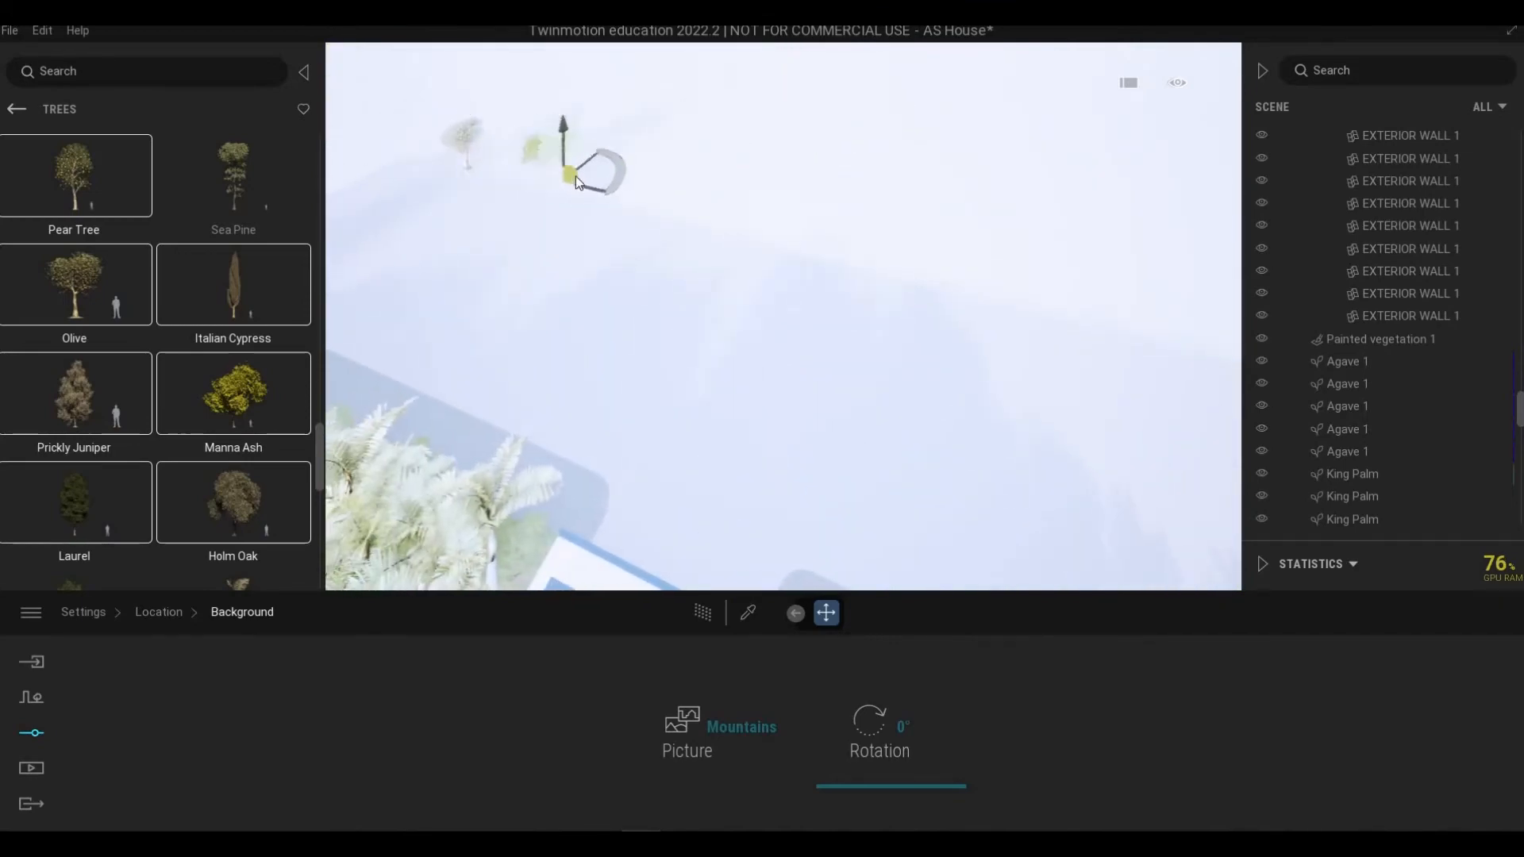
left_click(508, 161)
left_click(624, 177)
left_click(597, 174)
left_click(675, 173)
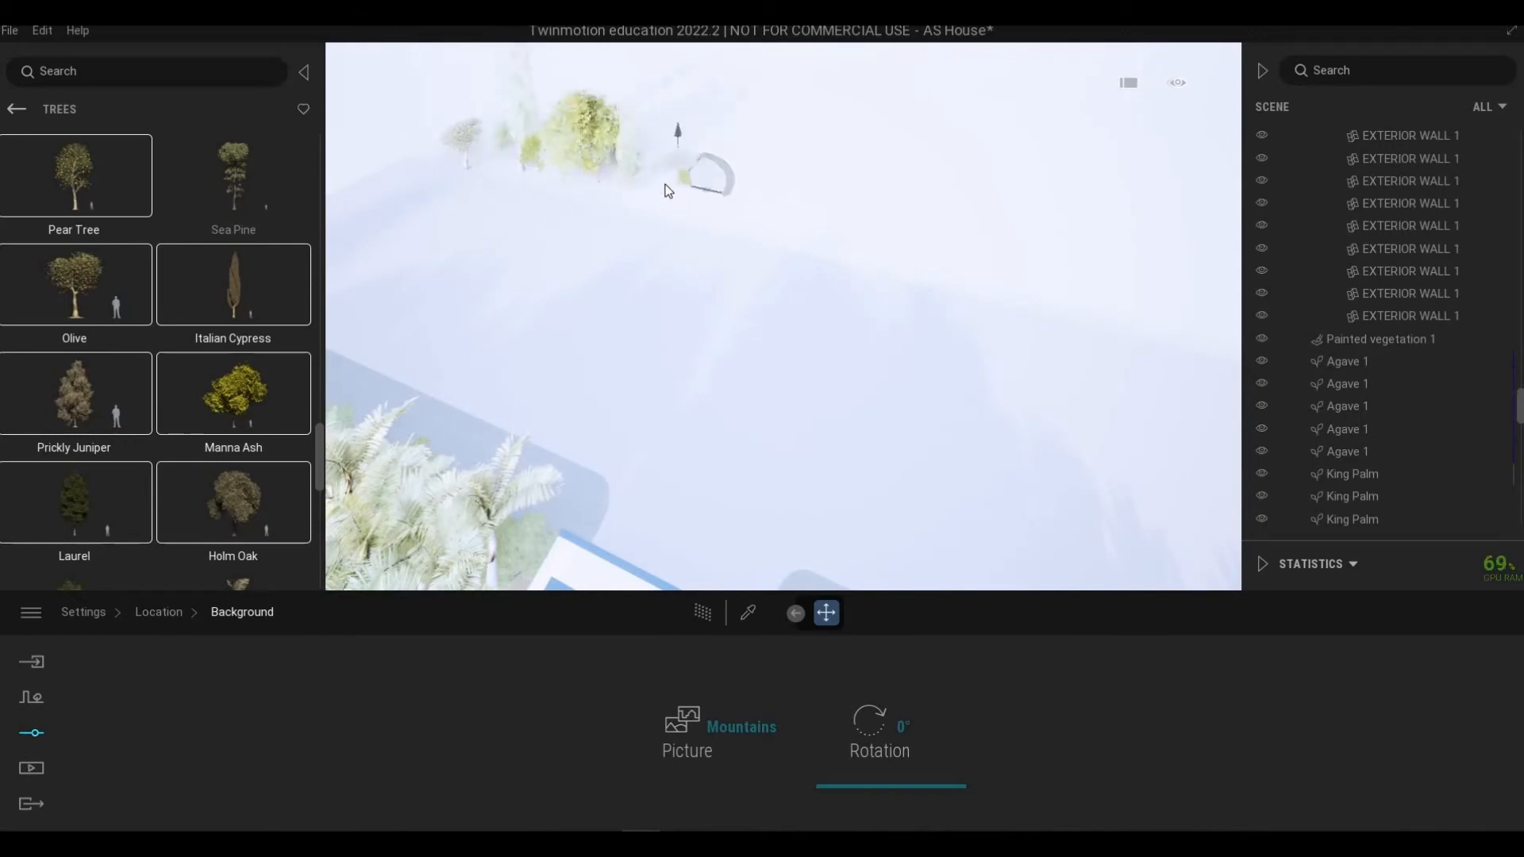
left_click(776, 211)
left_click(839, 231)
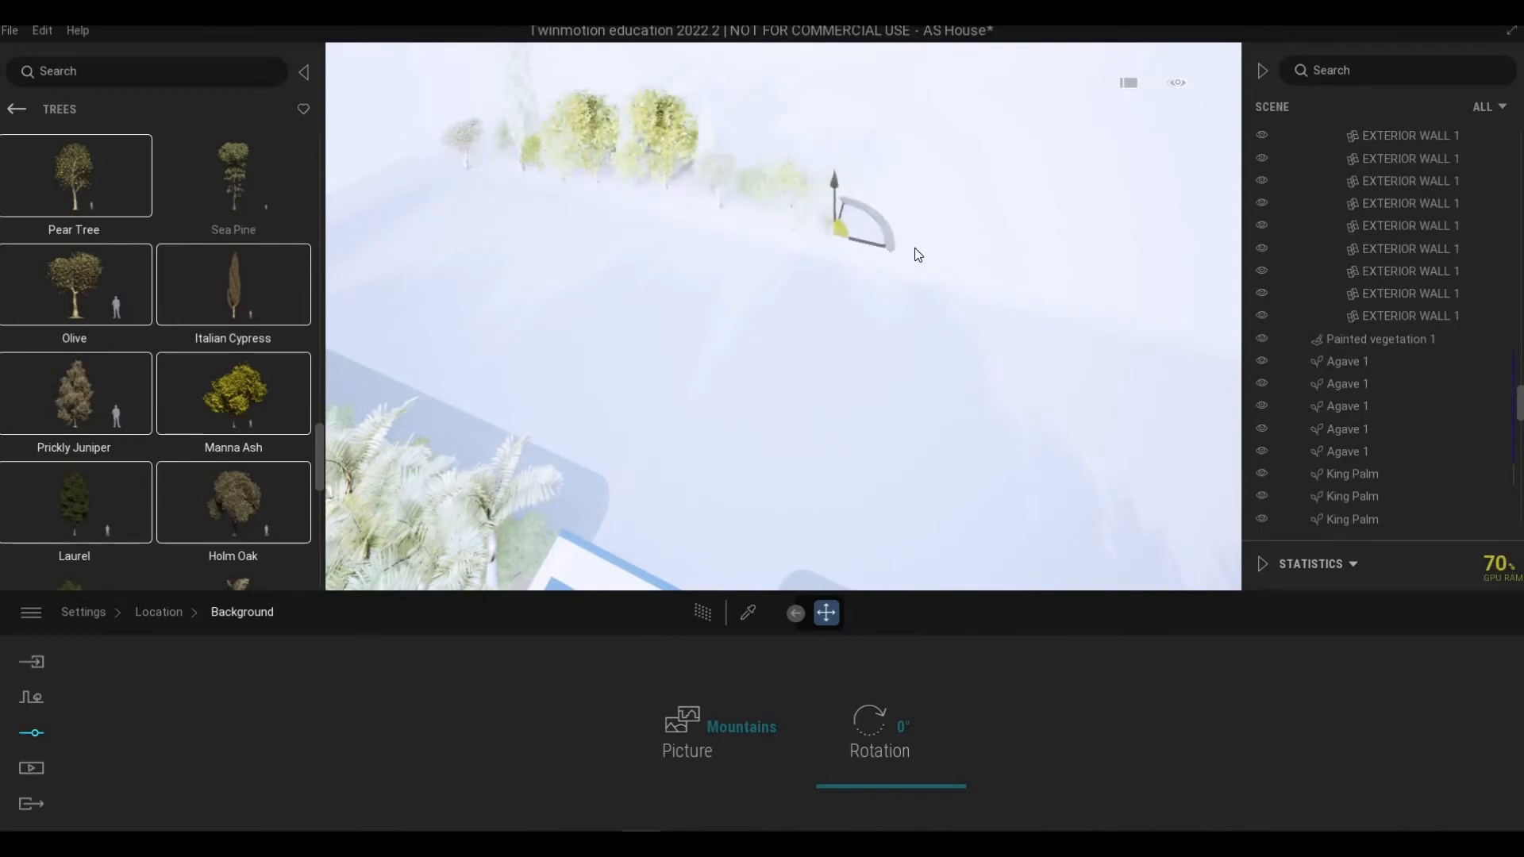
left_click(878, 246)
left_click(919, 254)
Step: Continue the mixed tree row around the corner of the lot boundary
key("d")
left_click(914, 255)
left_click(954, 260)
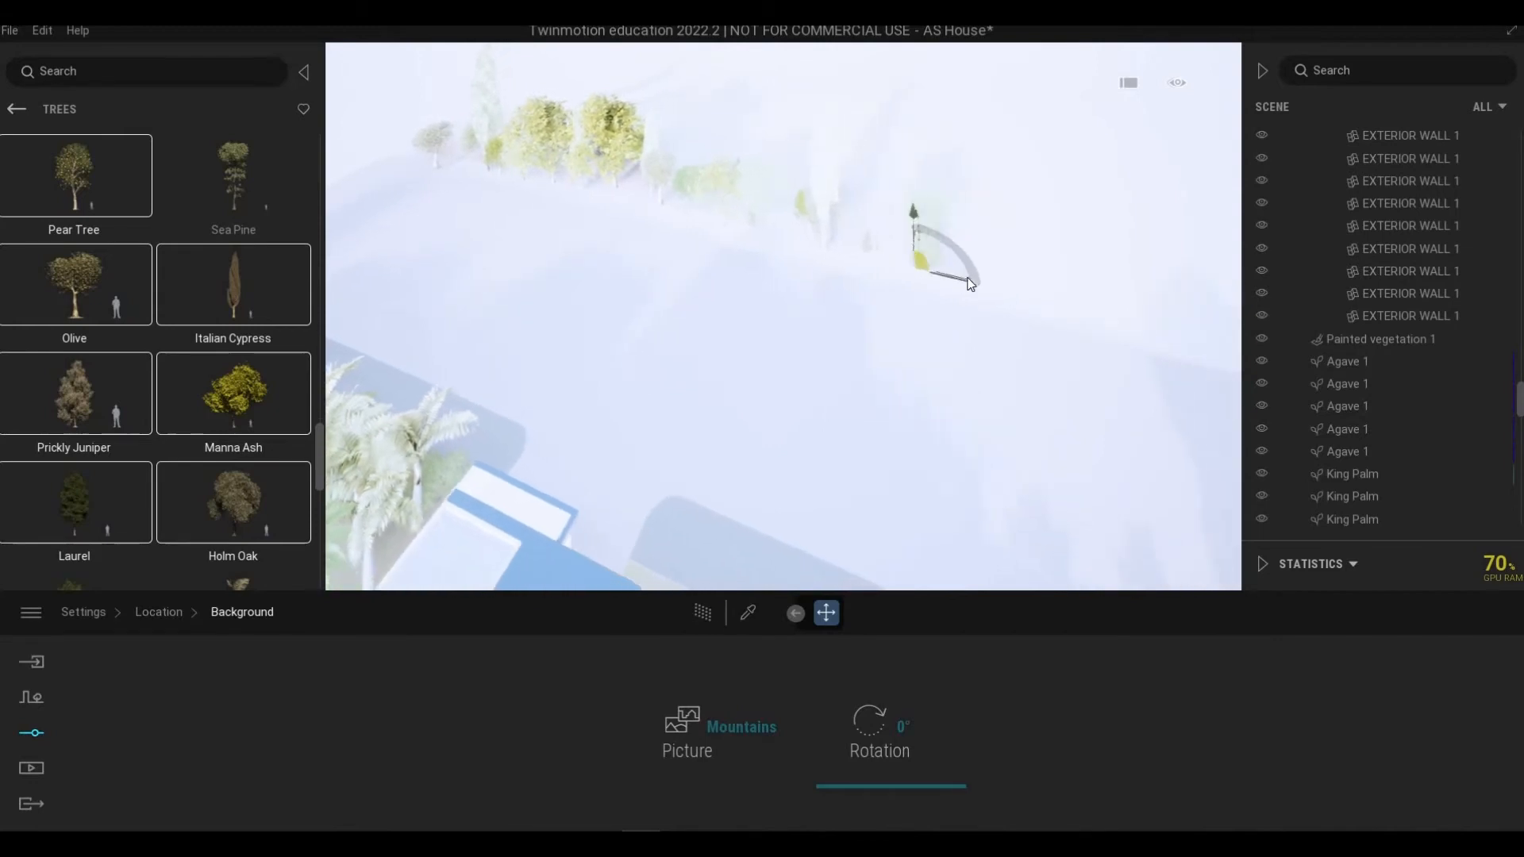
left_click(964, 274)
left_click(973, 284)
left_click(1037, 315)
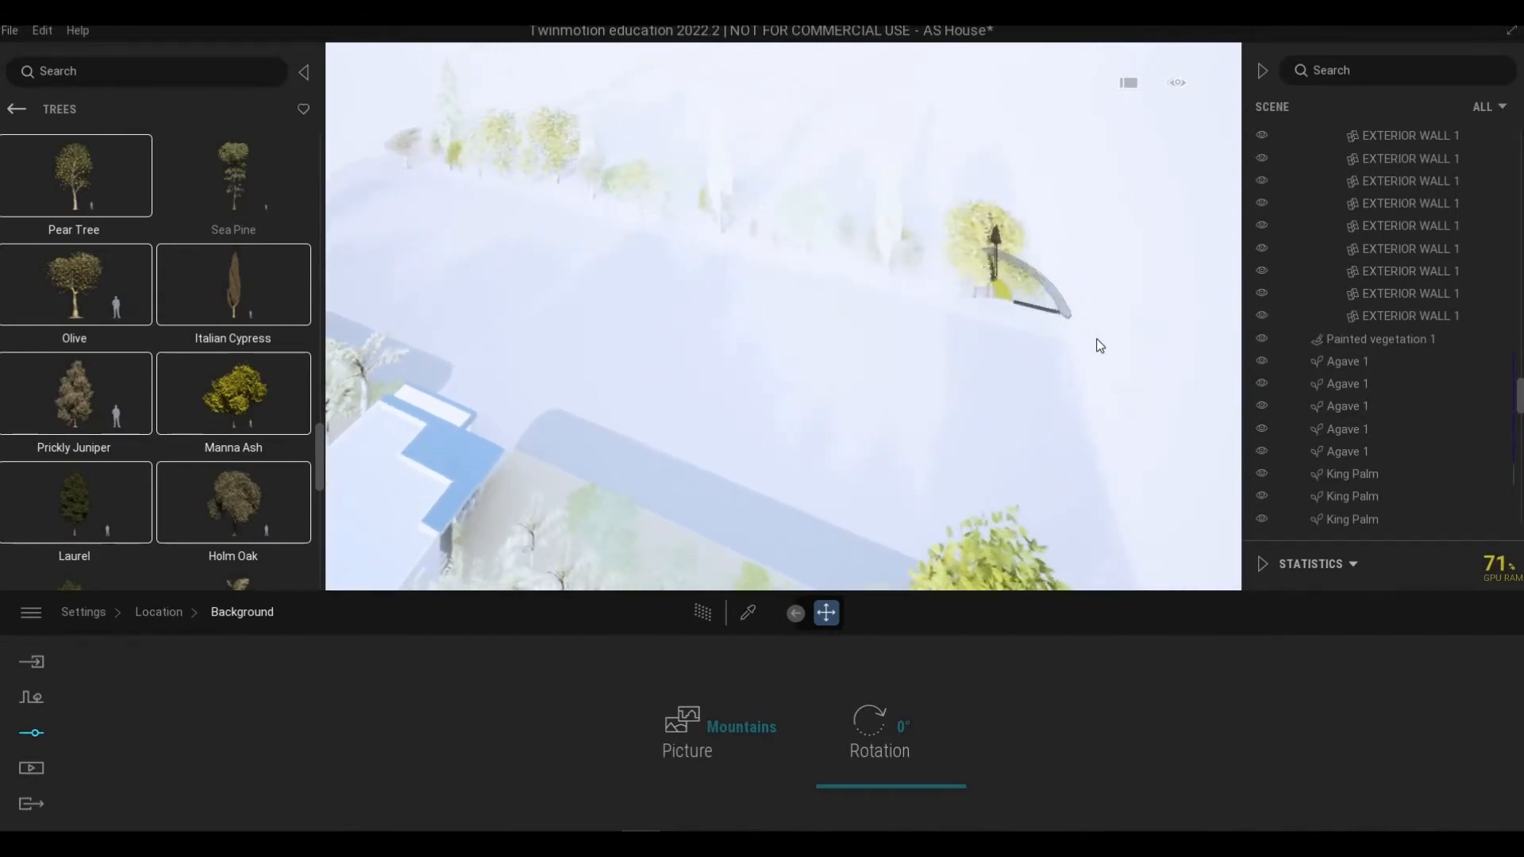
left_click(1100, 344)
left_click(1116, 364)
left_click(1097, 378)
left_click(1096, 517)
left_click(1076, 556)
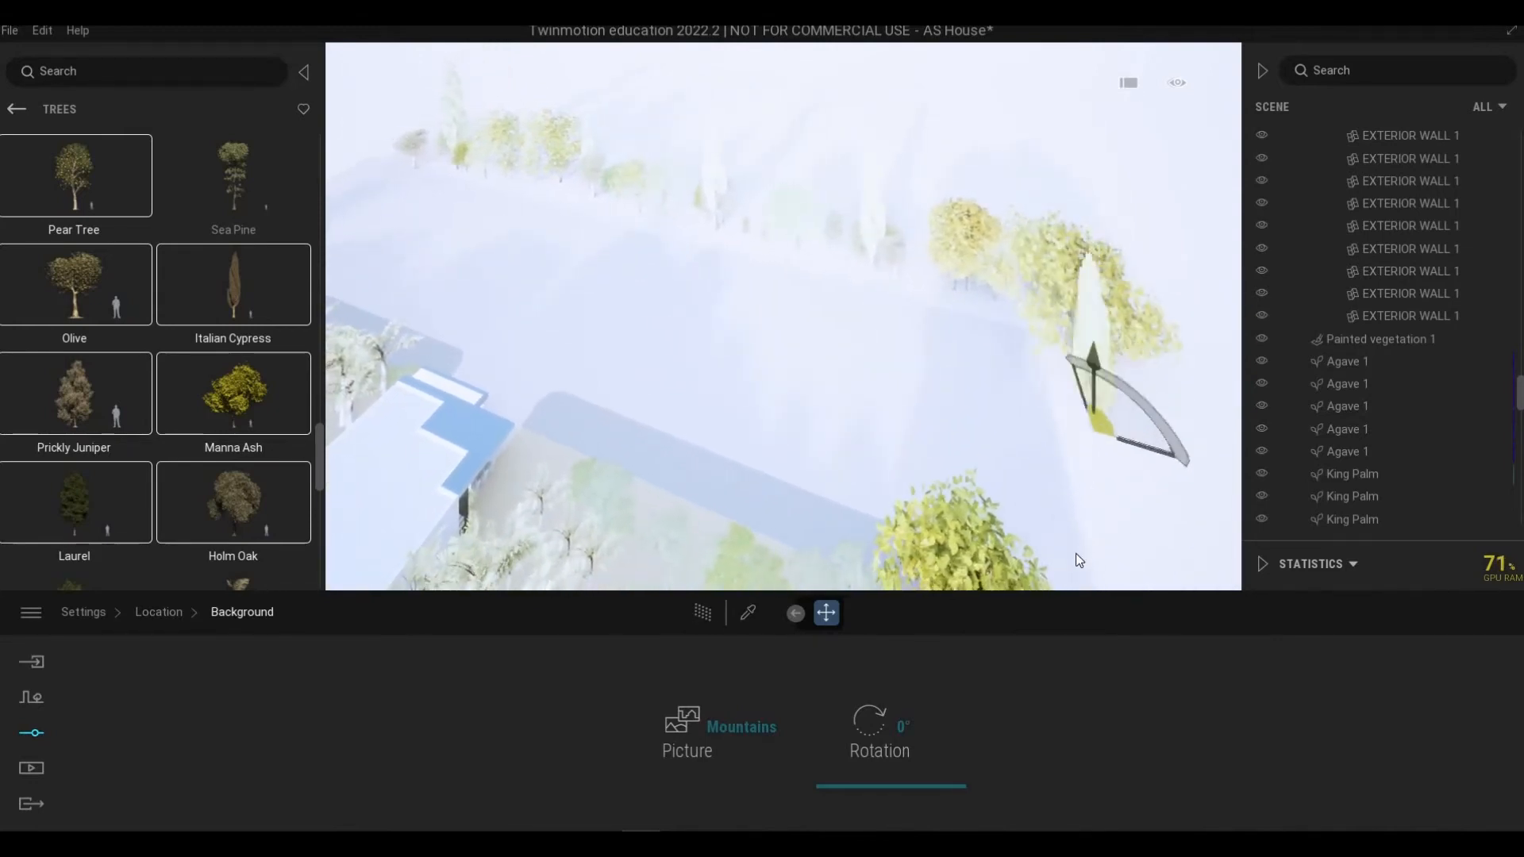
key("s")
left_click(1137, 452)
left_click(1149, 413)
key("a")
left_click(940, 212)
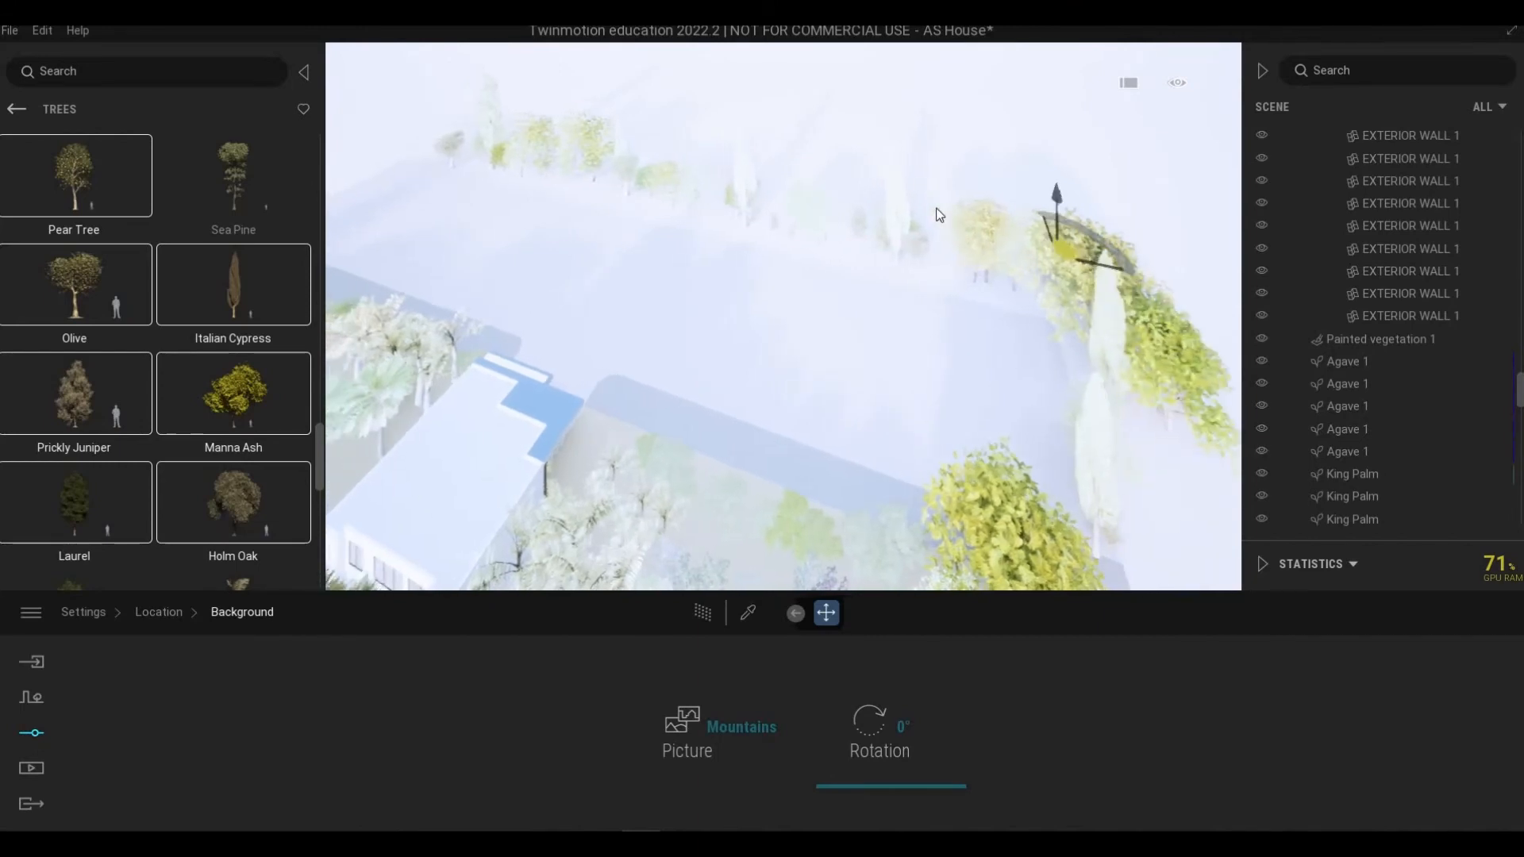
Step: Extend the mixed tree row along the opposite boundary of the lot
left_click(887, 195)
left_click(857, 189)
left_click(818, 183)
left_click(976, 204)
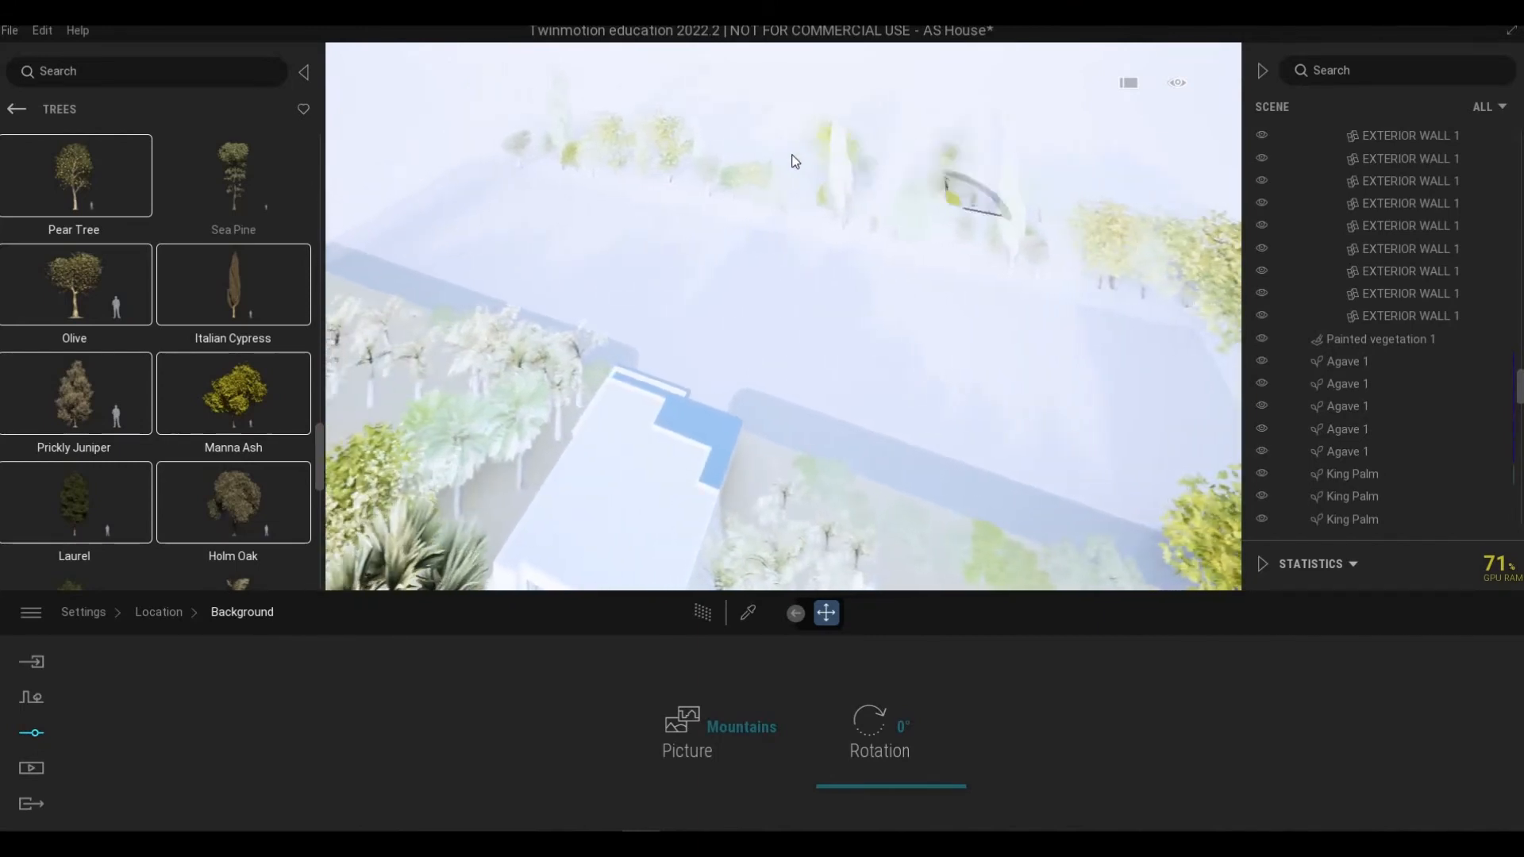
left_click(786, 158)
left_click(650, 143)
left_click(538, 139)
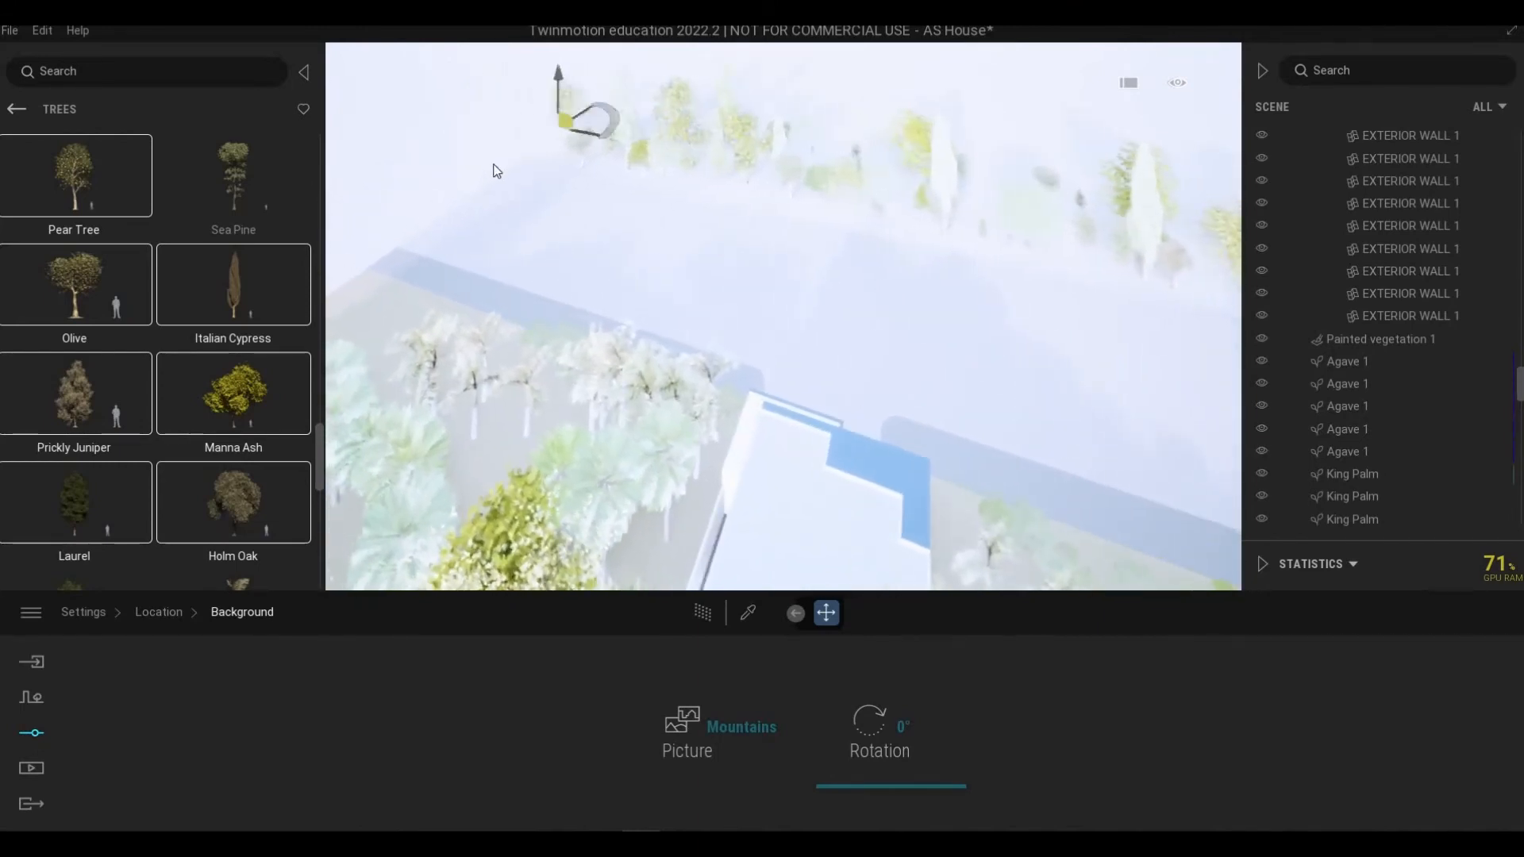
left_click(492, 171)
left_click(452, 200)
left_click(420, 237)
left_click(385, 290)
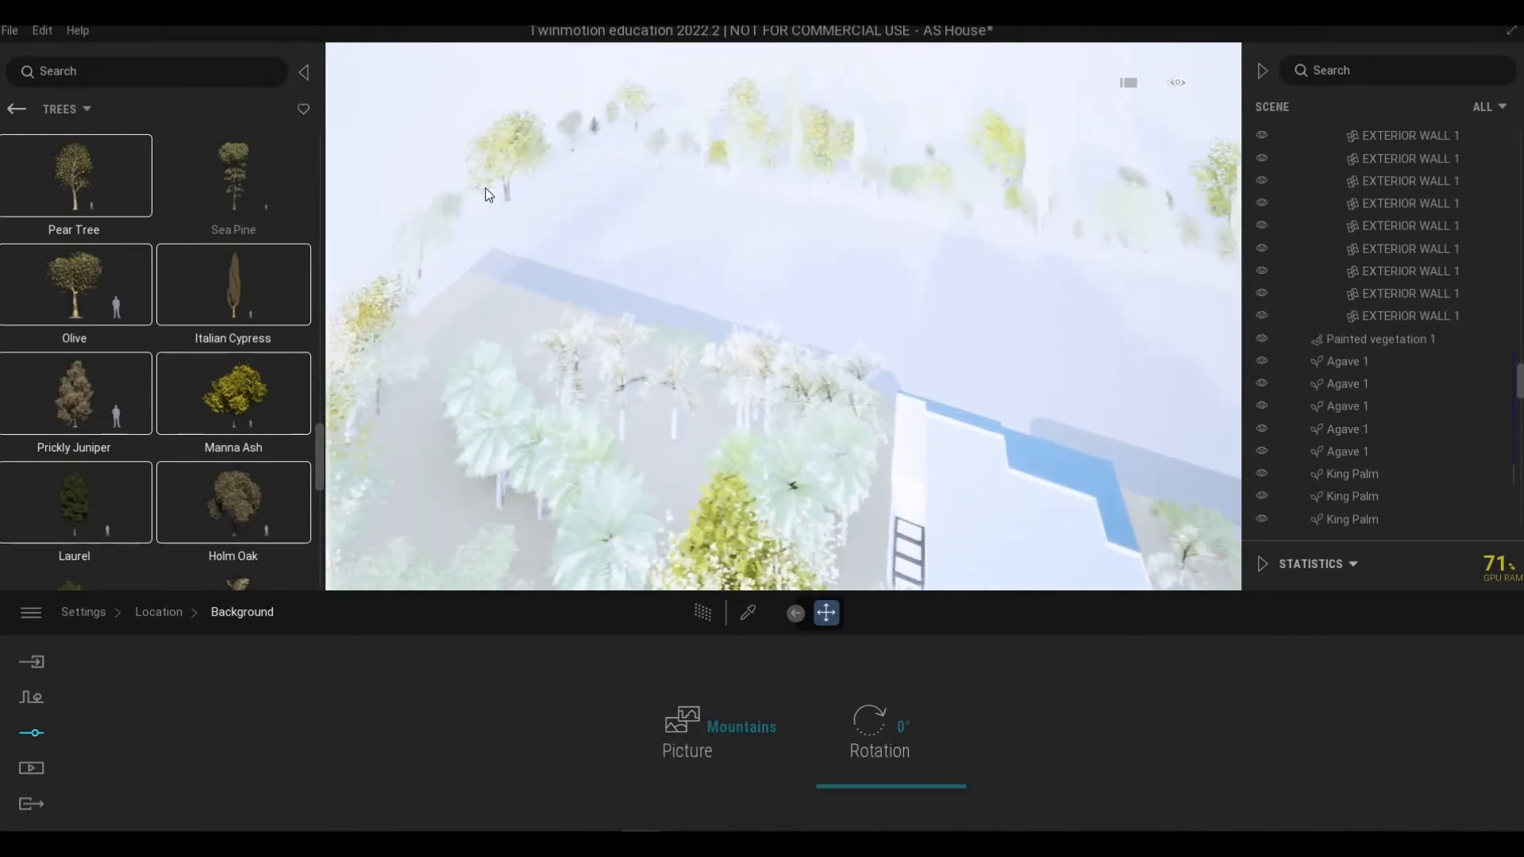
Step: Switch to Olive and Sea Pine trees and plant them along the side edge of the lot
key("Escape")
left_click(511, 208)
key("a")
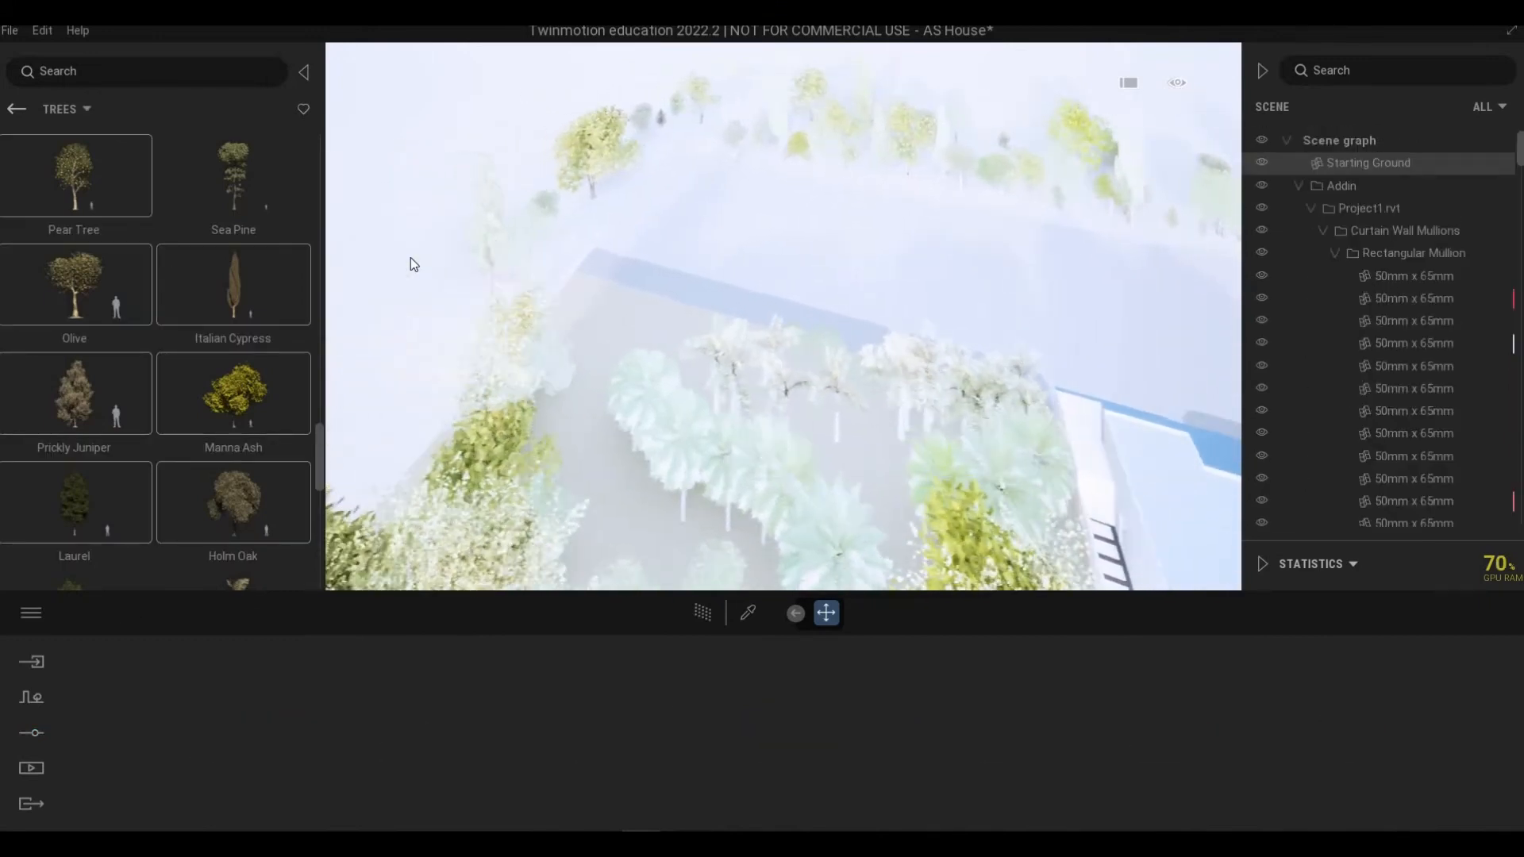
key("w")
left_click(298, 267)
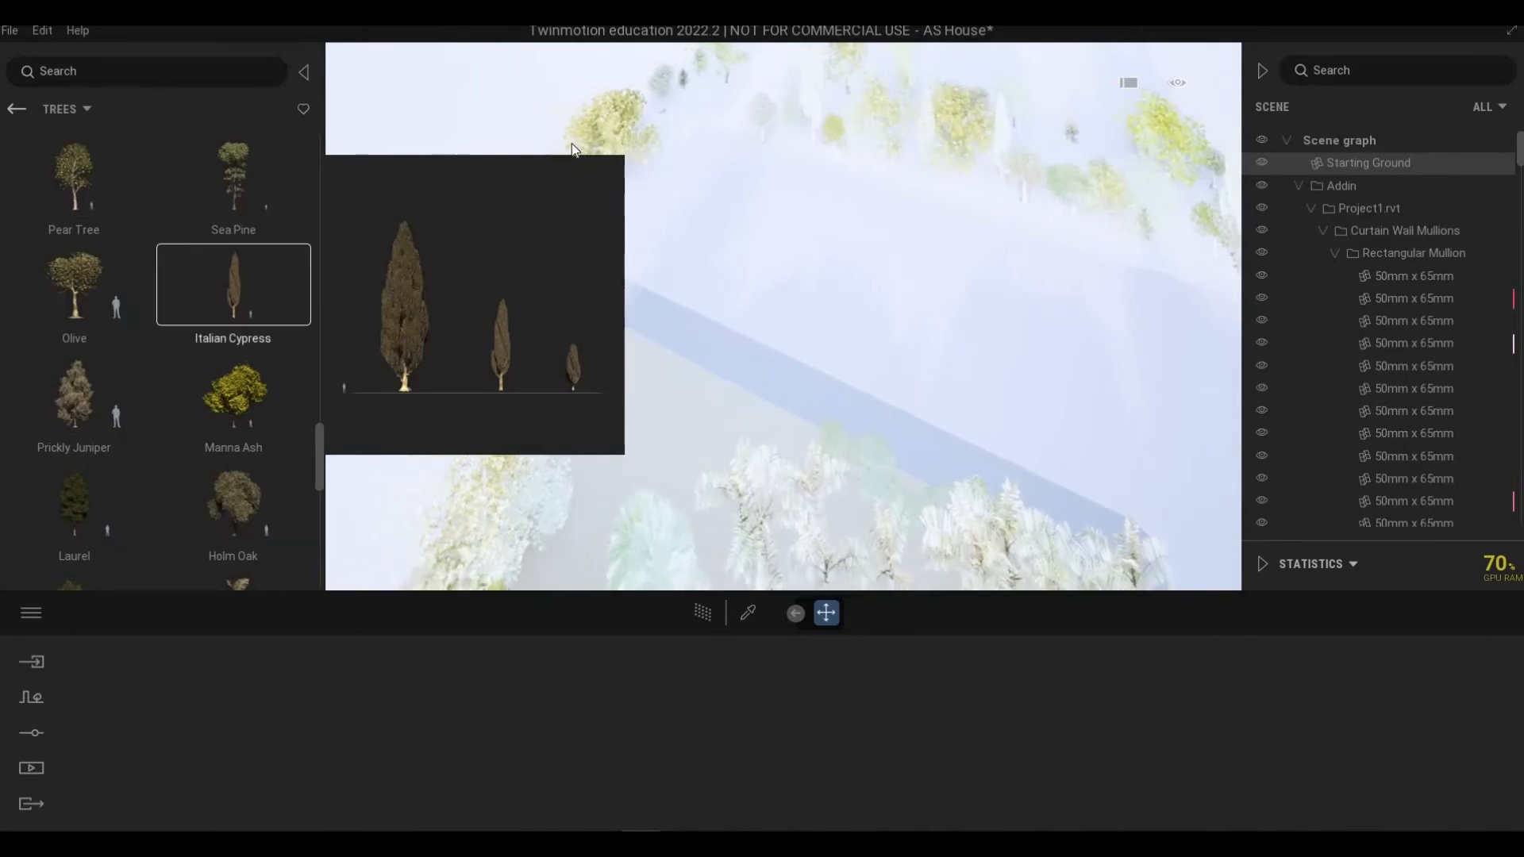
left_click(82, 292)
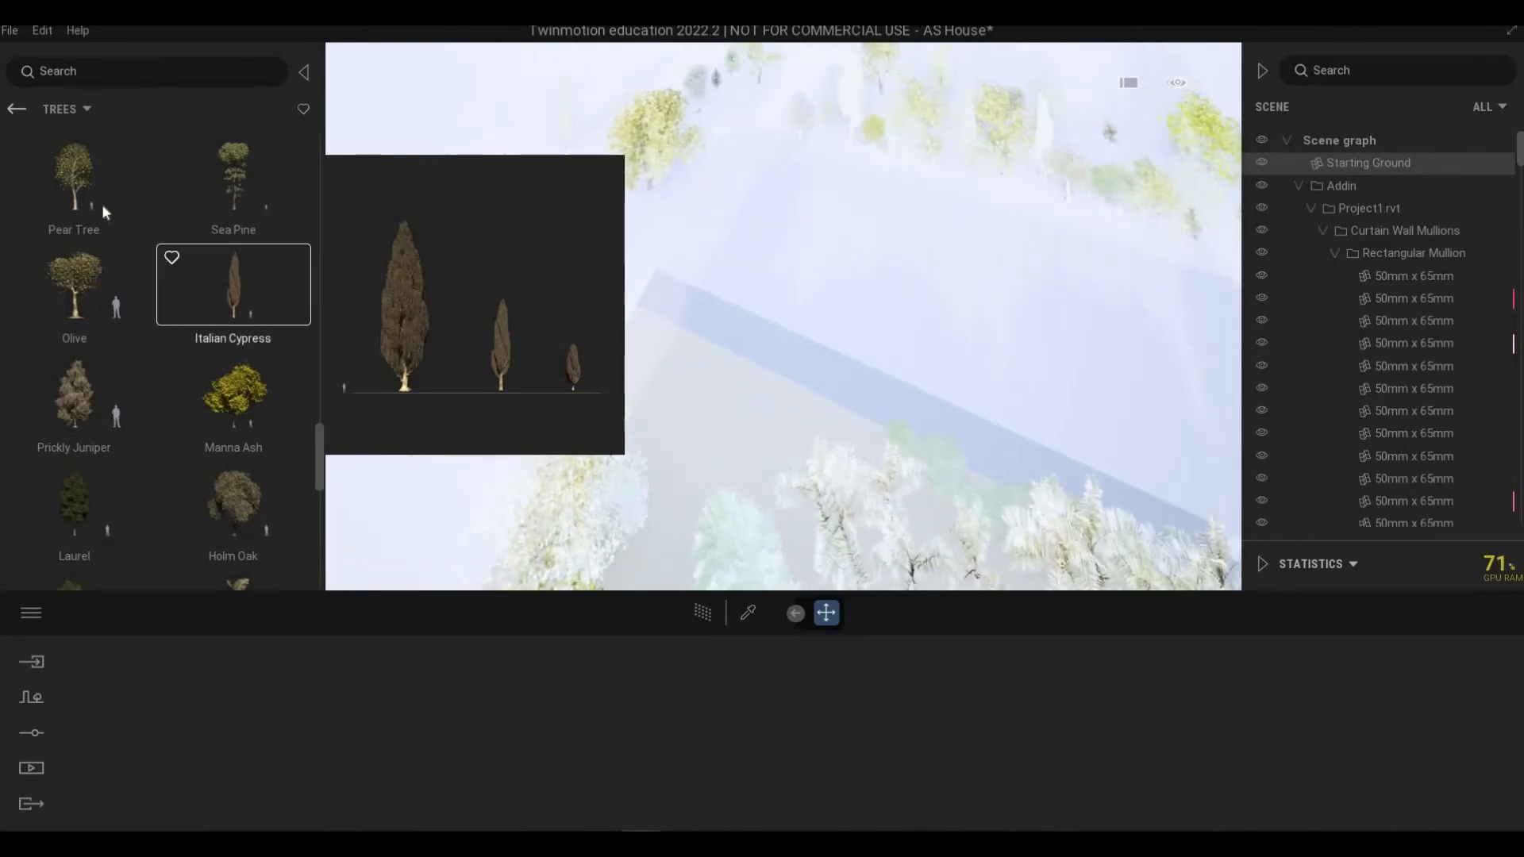
left_click(539, 354)
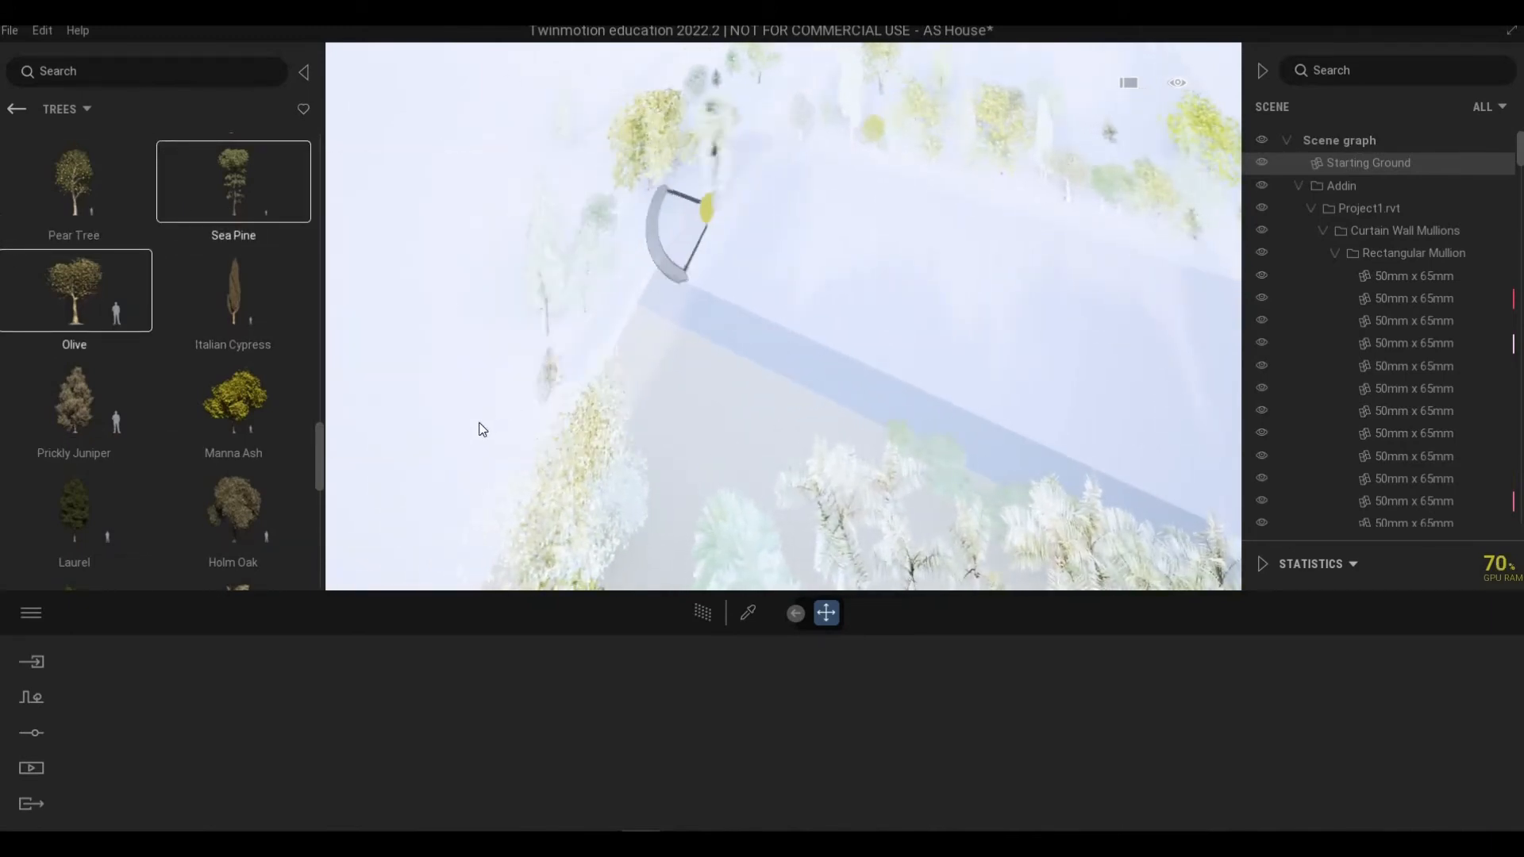
left_click(478, 426)
left_click(442, 509)
left_click(565, 442)
left_click(658, 400)
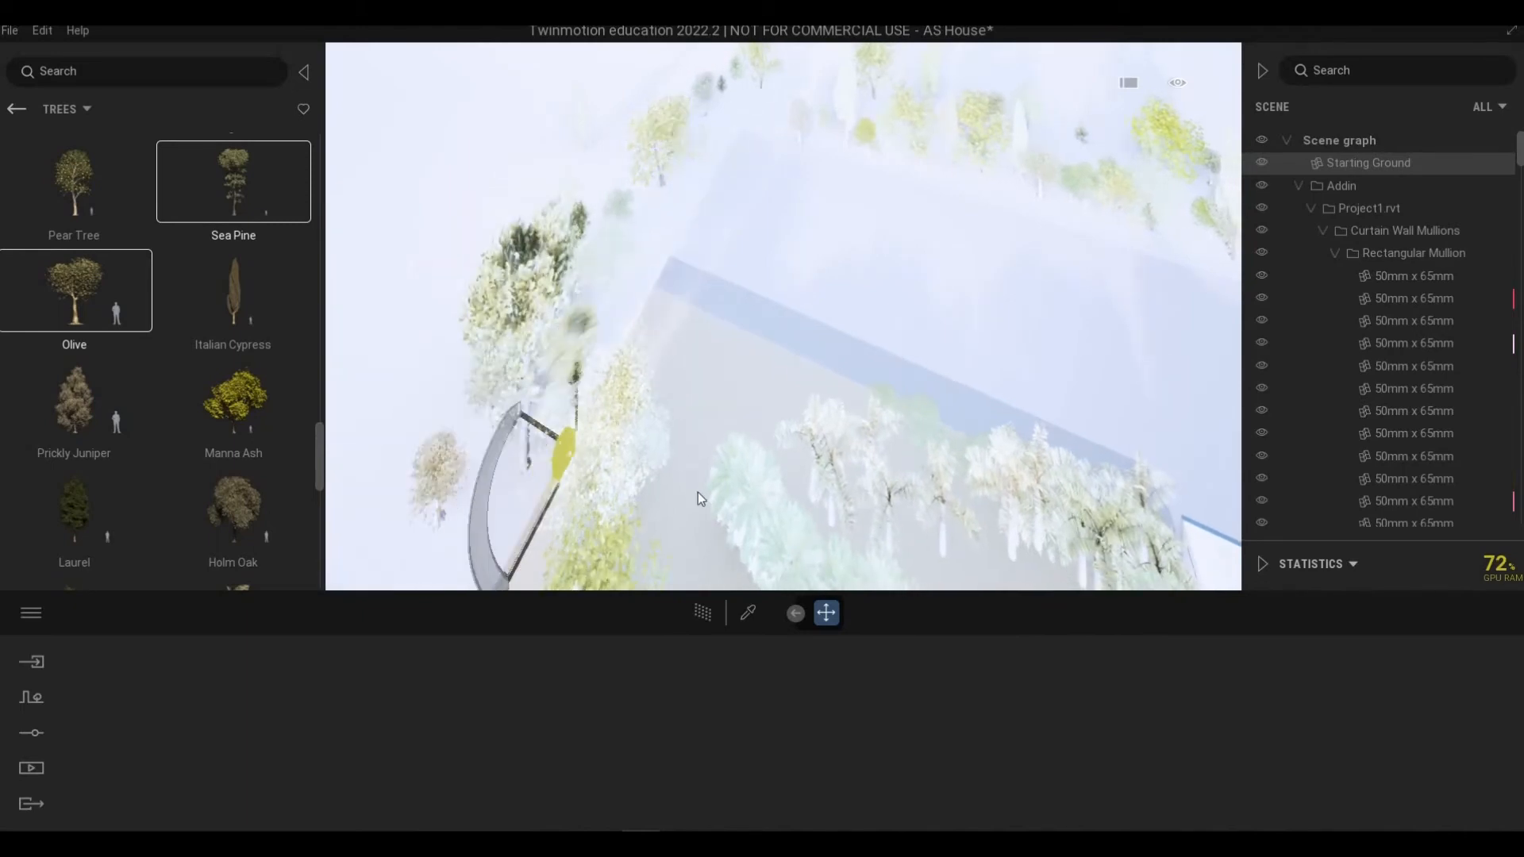
left_click(551, 523)
left_click(484, 554)
Step: Continue planting Olive and Sea Pine trees along the far boundary of the lot
key("a")
left_click(679, 204)
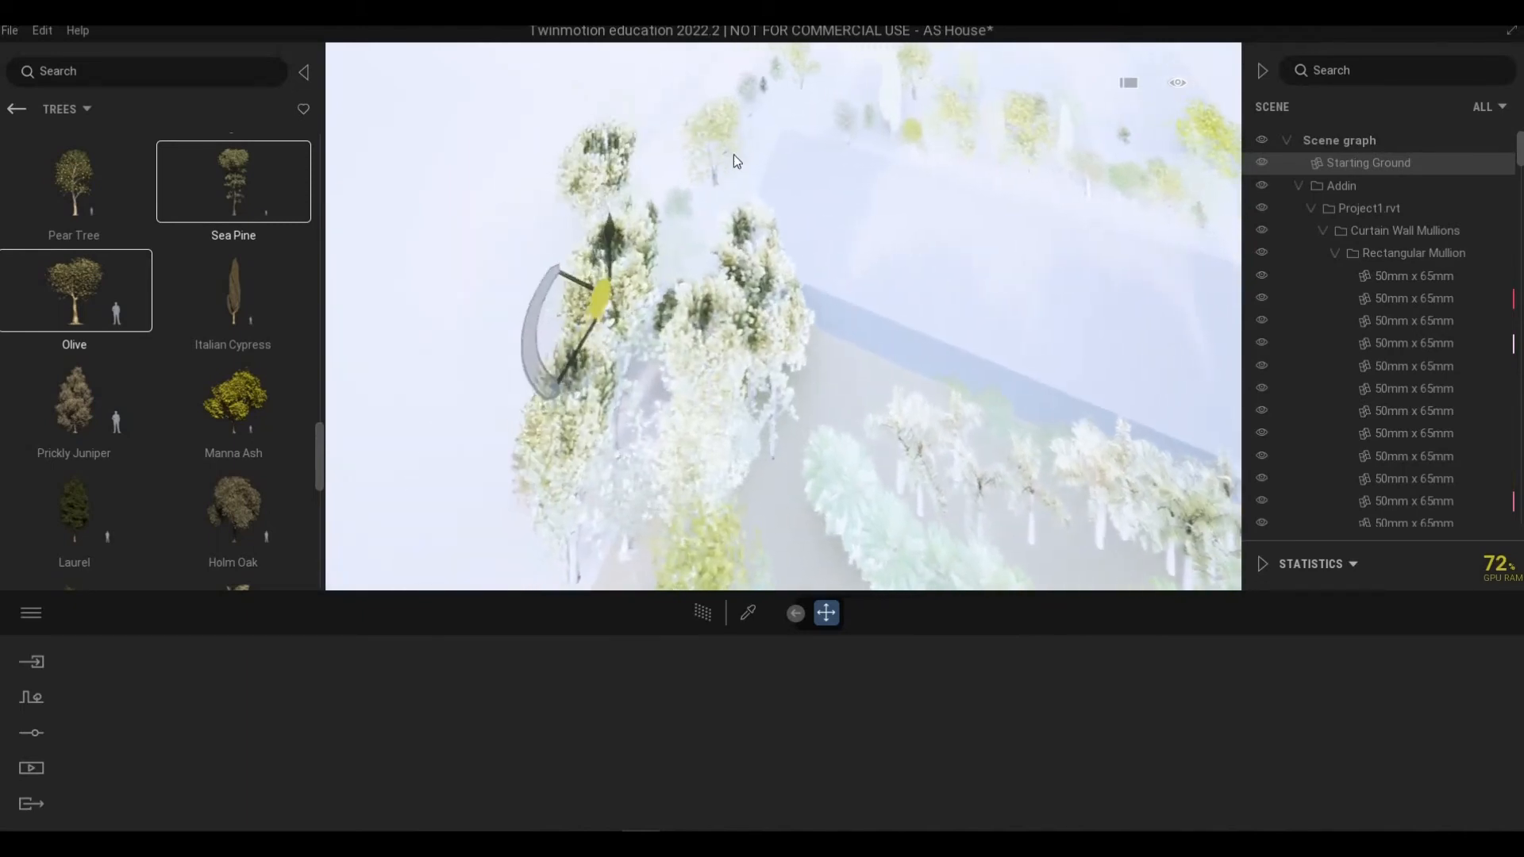
left_click(734, 154)
left_click(789, 96)
key("w")
left_click(883, 160)
key("d")
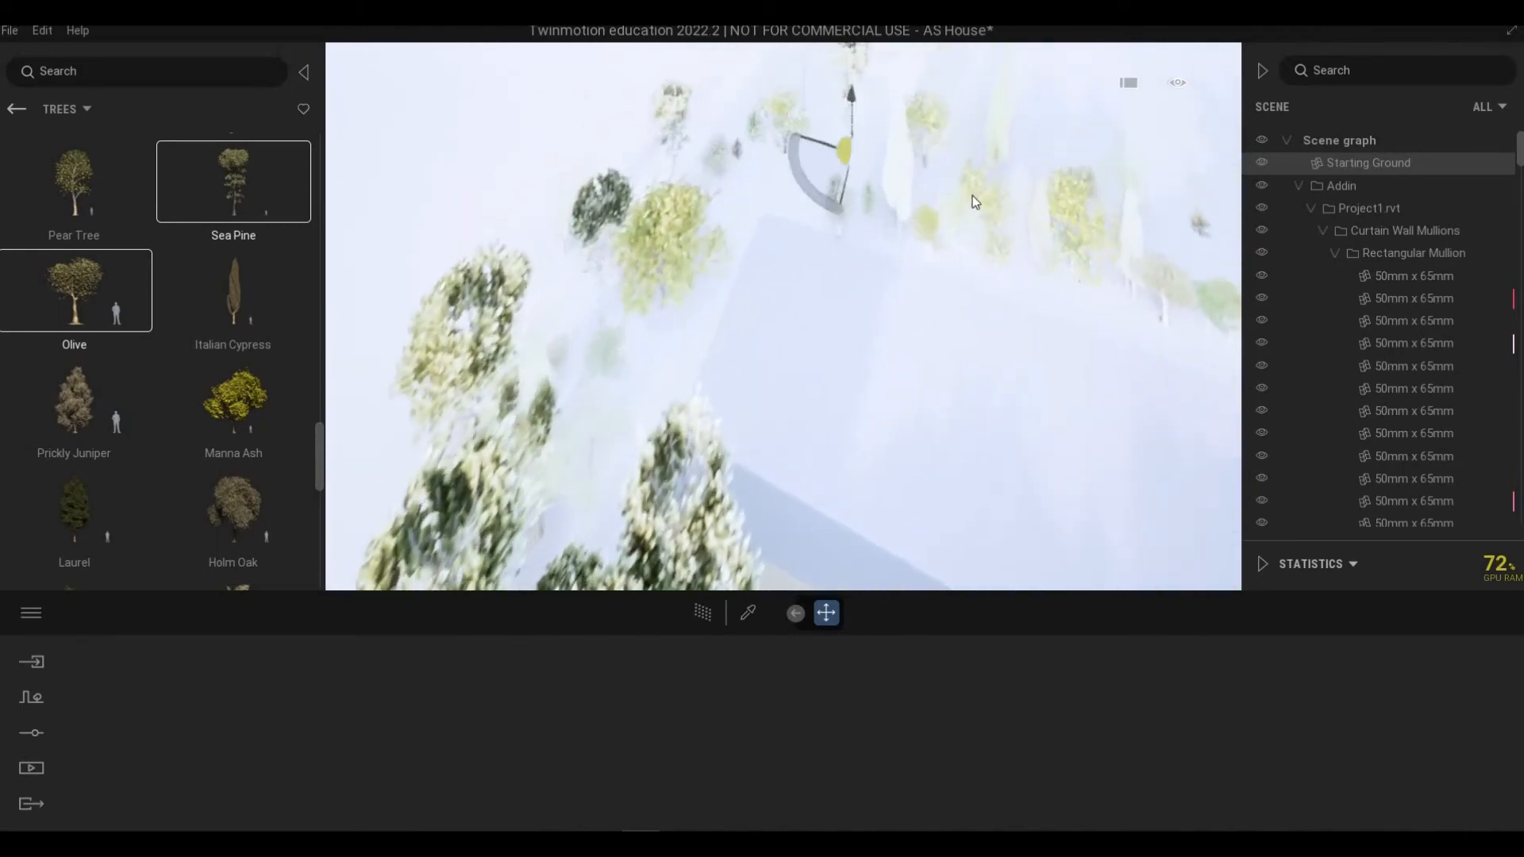
left_click(973, 201)
left_click(1051, 212)
left_click(1059, 213)
right_click_drag(739, 149, 738, 151)
left_click(739, 151)
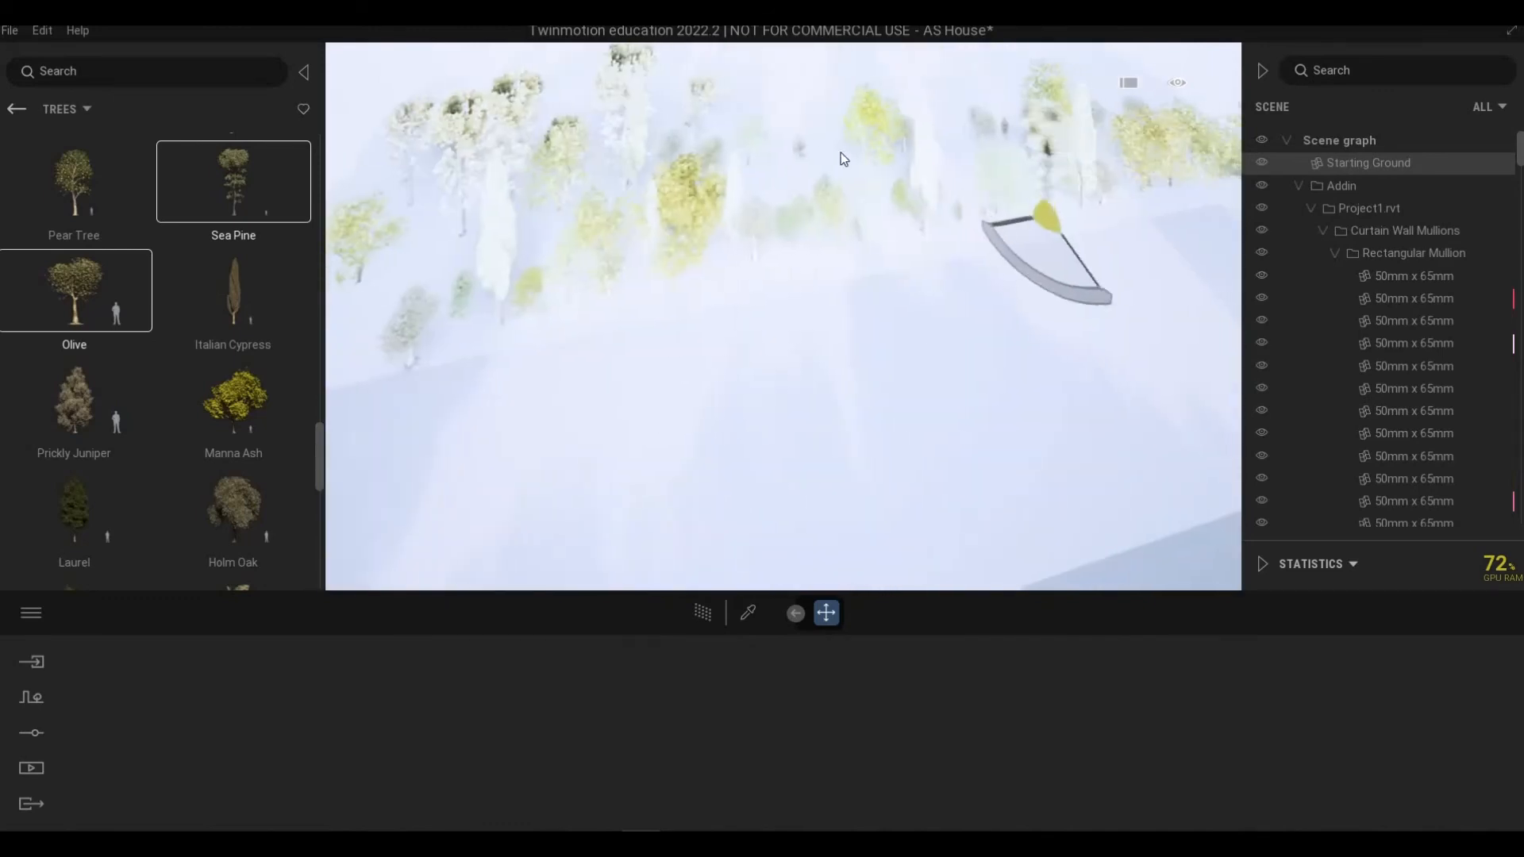
Step: Plant a few more Olive and Sea Pine trees at the far corner of the lot boundary, then leave planting
left_click(911, 124)
left_click(1008, 113)
key("w")
key("d")
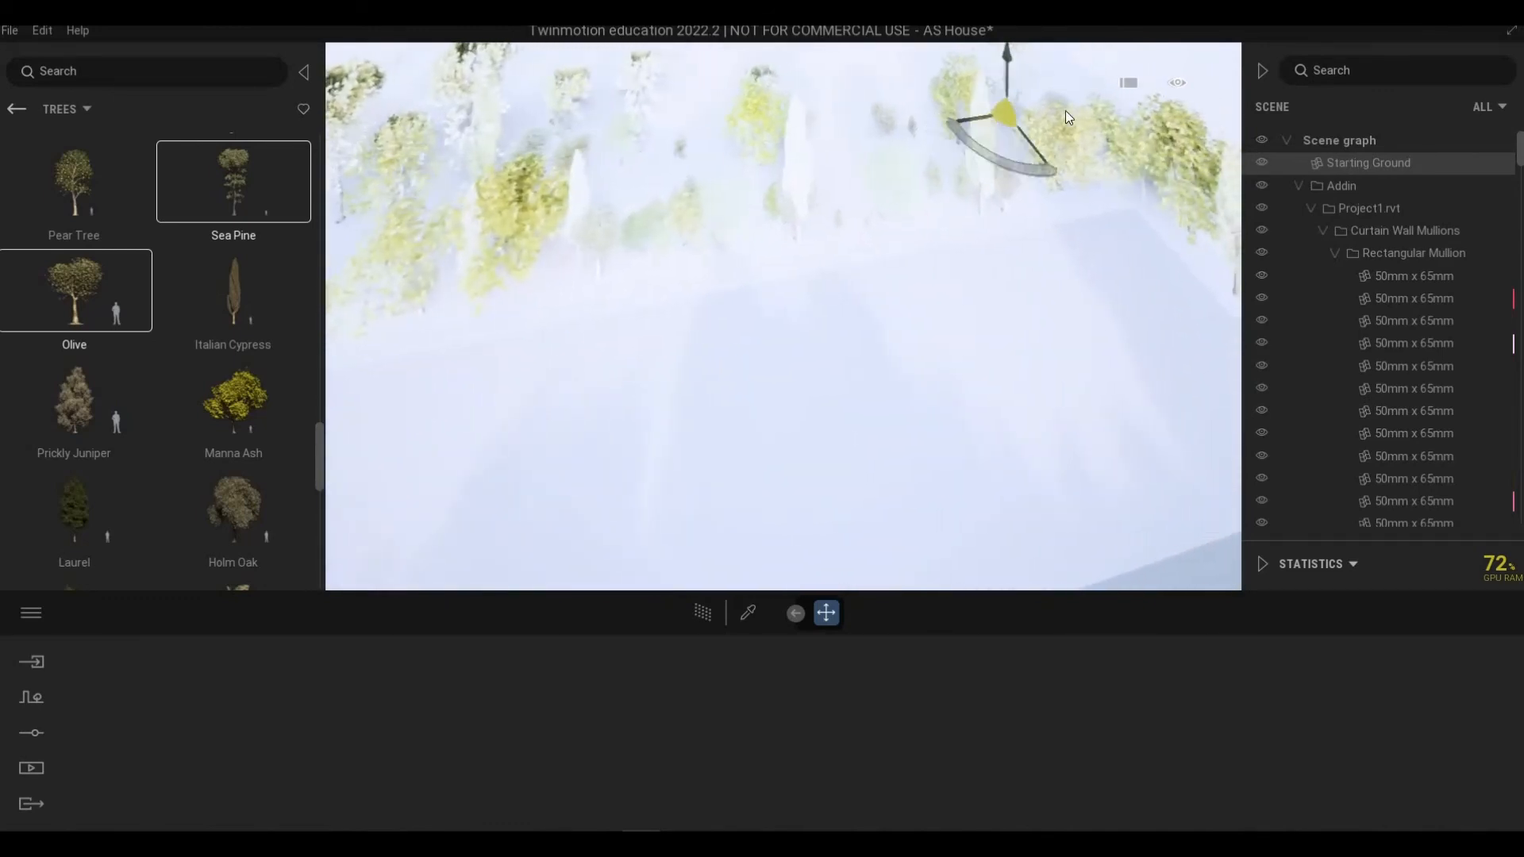
left_click(946, 116)
left_click(1114, 111)
left_click(672, 202)
key("a")
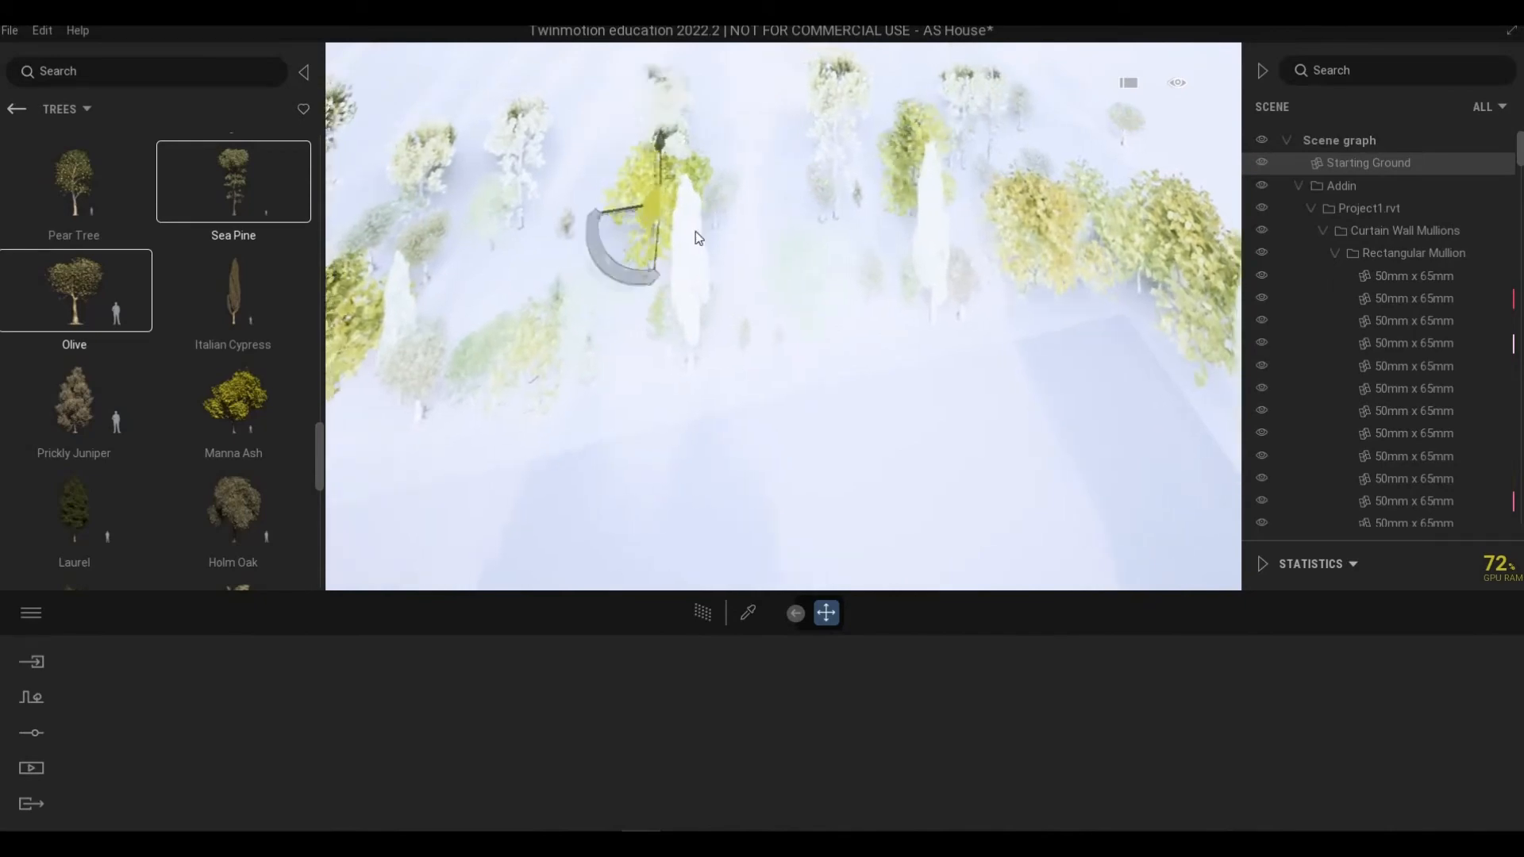
right_click_drag(695, 231, 693, 231)
right_click_drag(767, 340, 920, 255)
key("s")
key("q")
key("w")
key("q")
key("d")
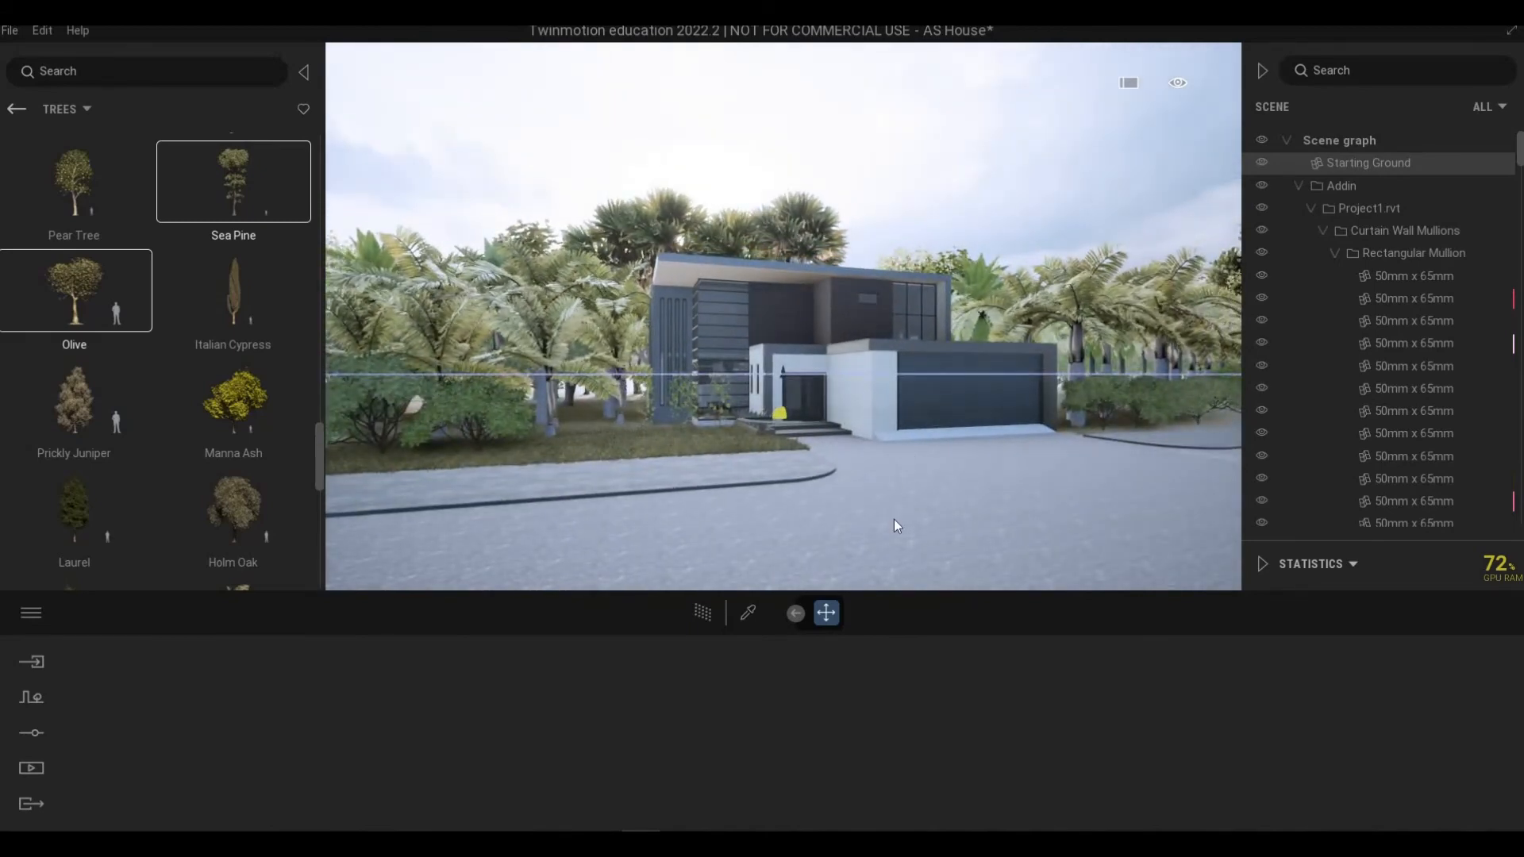
left_click(931, 493)
key("Escape")
Step: Adjust the ages of the King Palms left of the house, setting one to 2%
key("d")
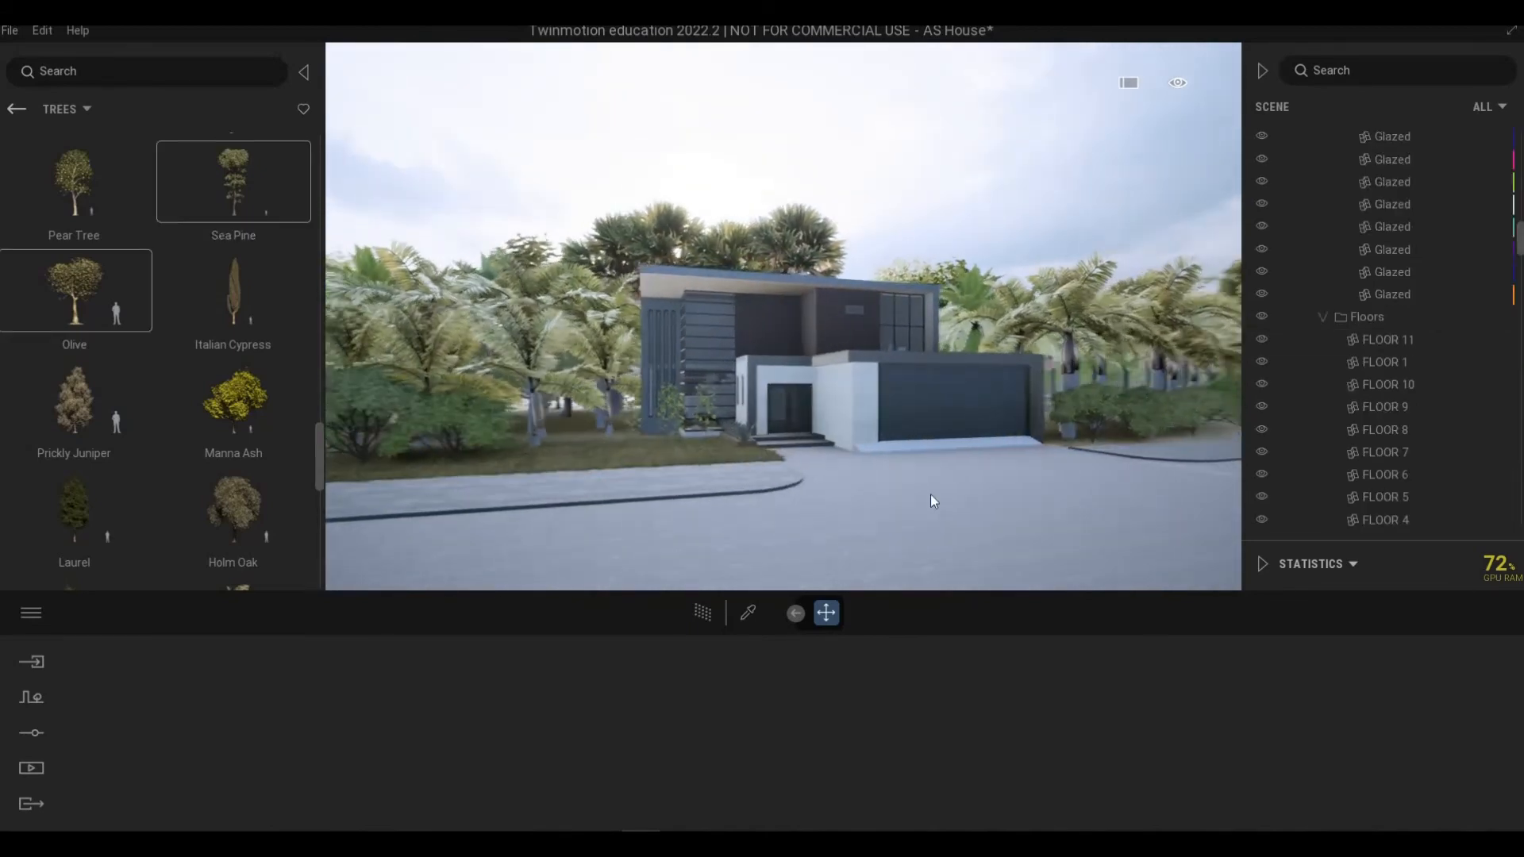
key("w")
key("a")
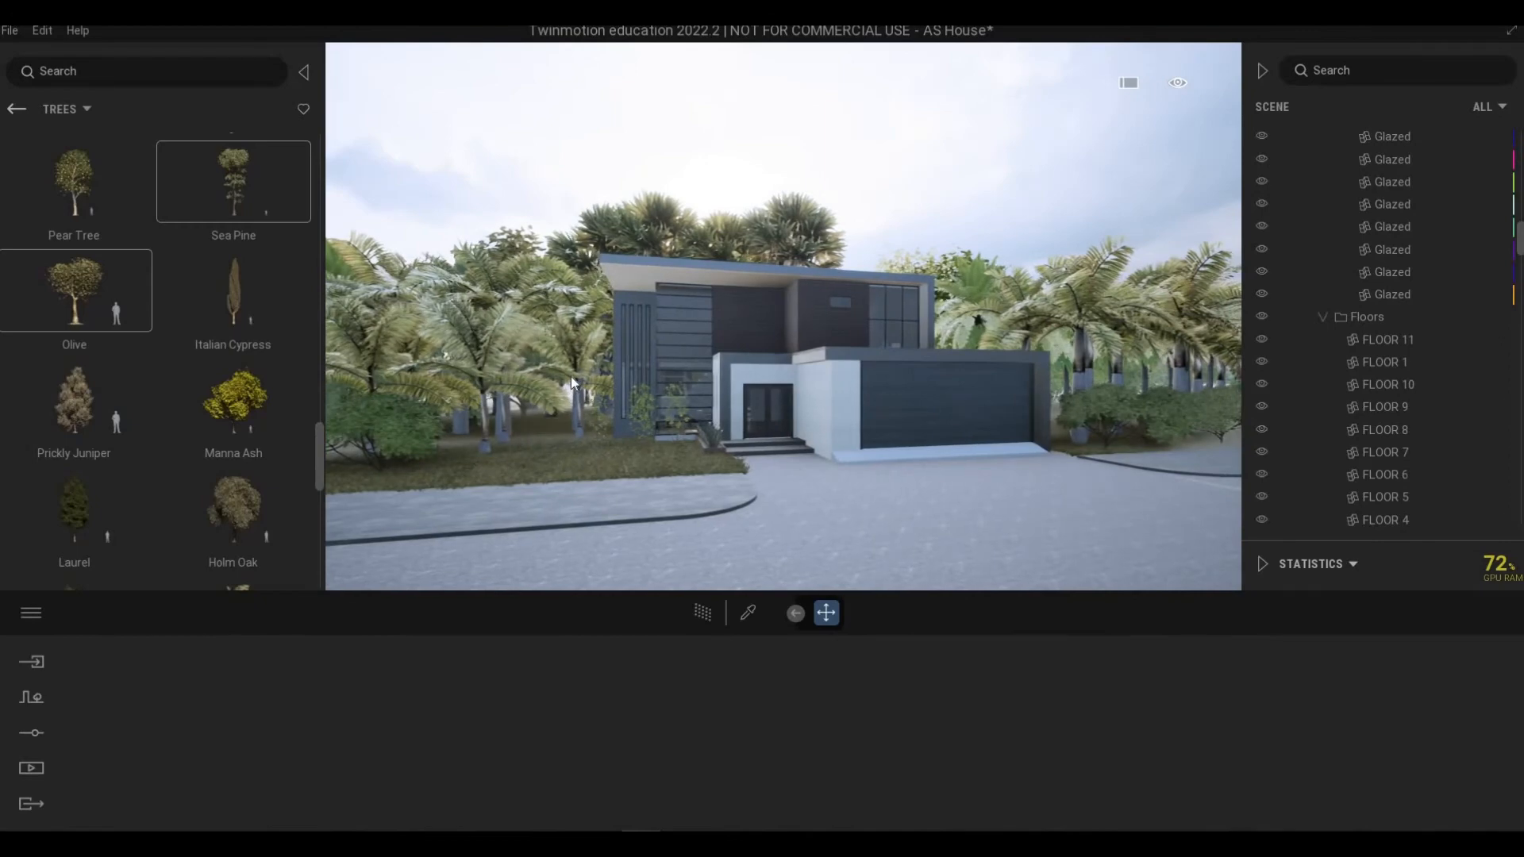
left_click(566, 333)
left_click(534, 310)
key("Escape")
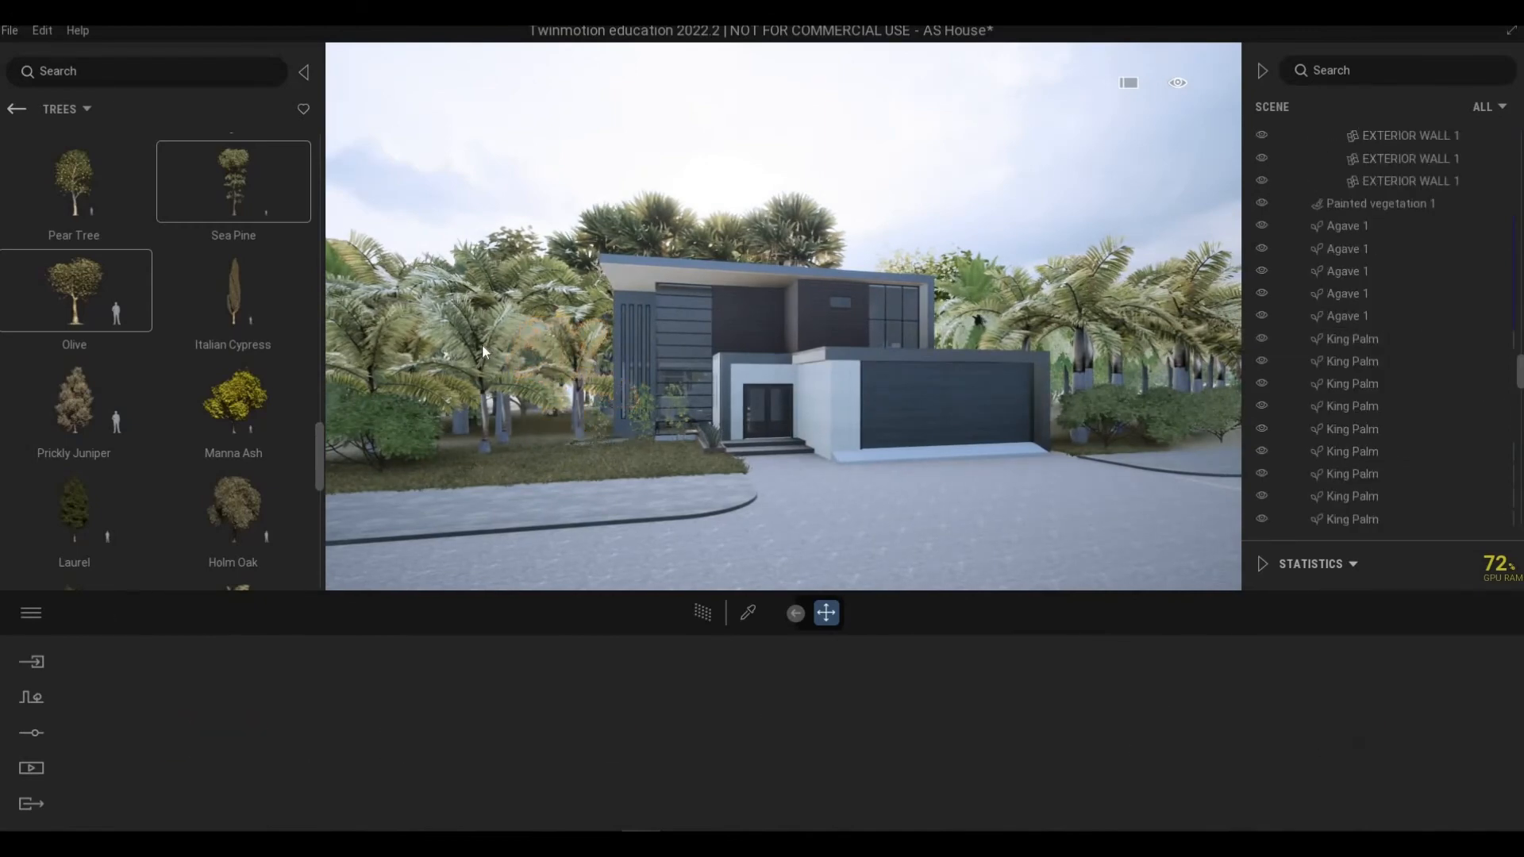
left_click(483, 345)
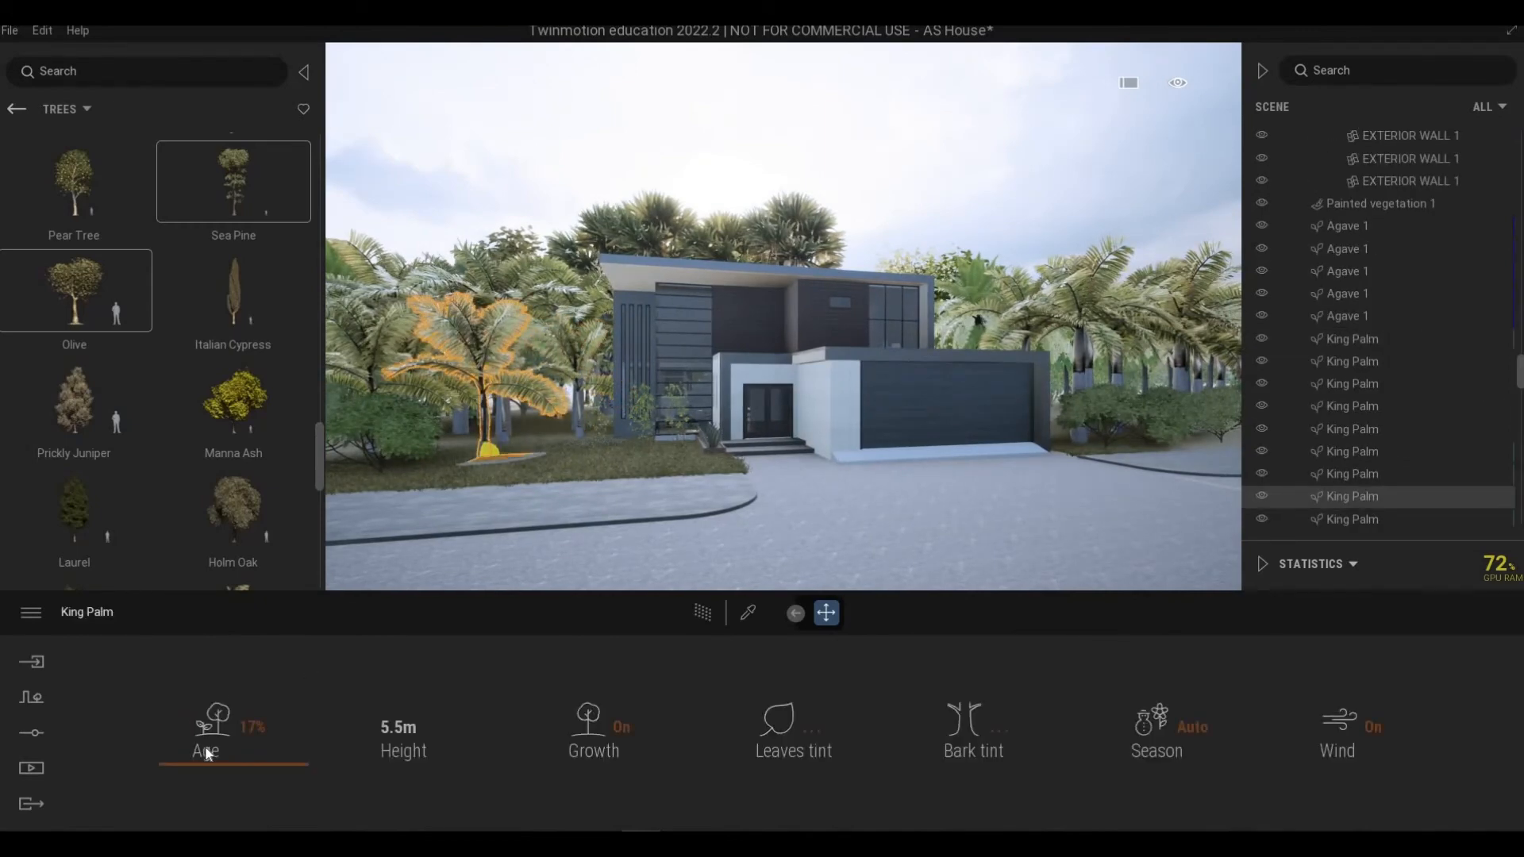
left_click(204, 781)
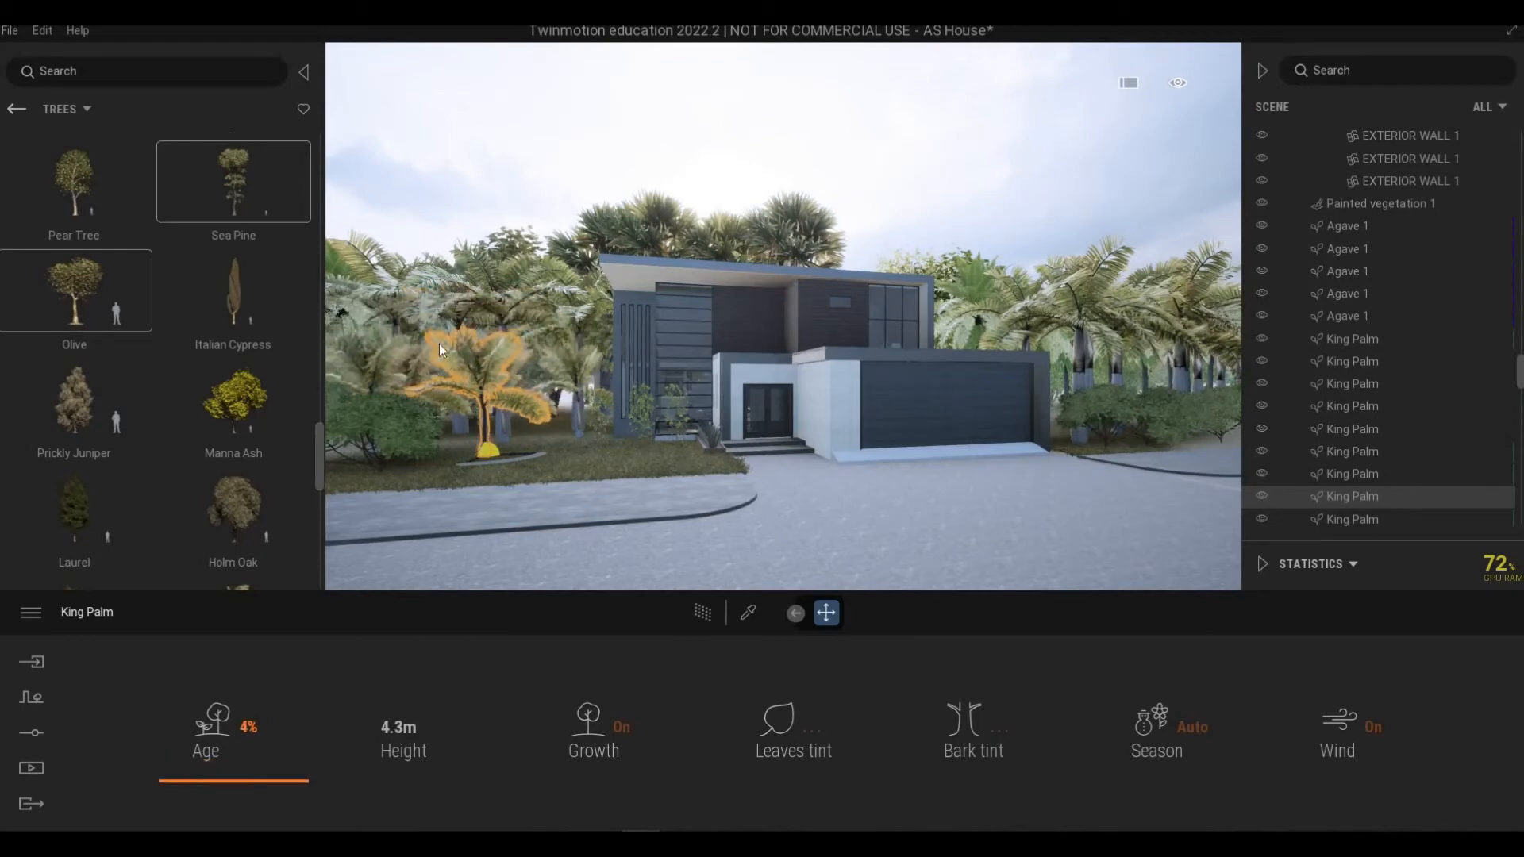
left_click(499, 288)
left_click_drag(249, 701, 253, 680)
left_click(1078, 321)
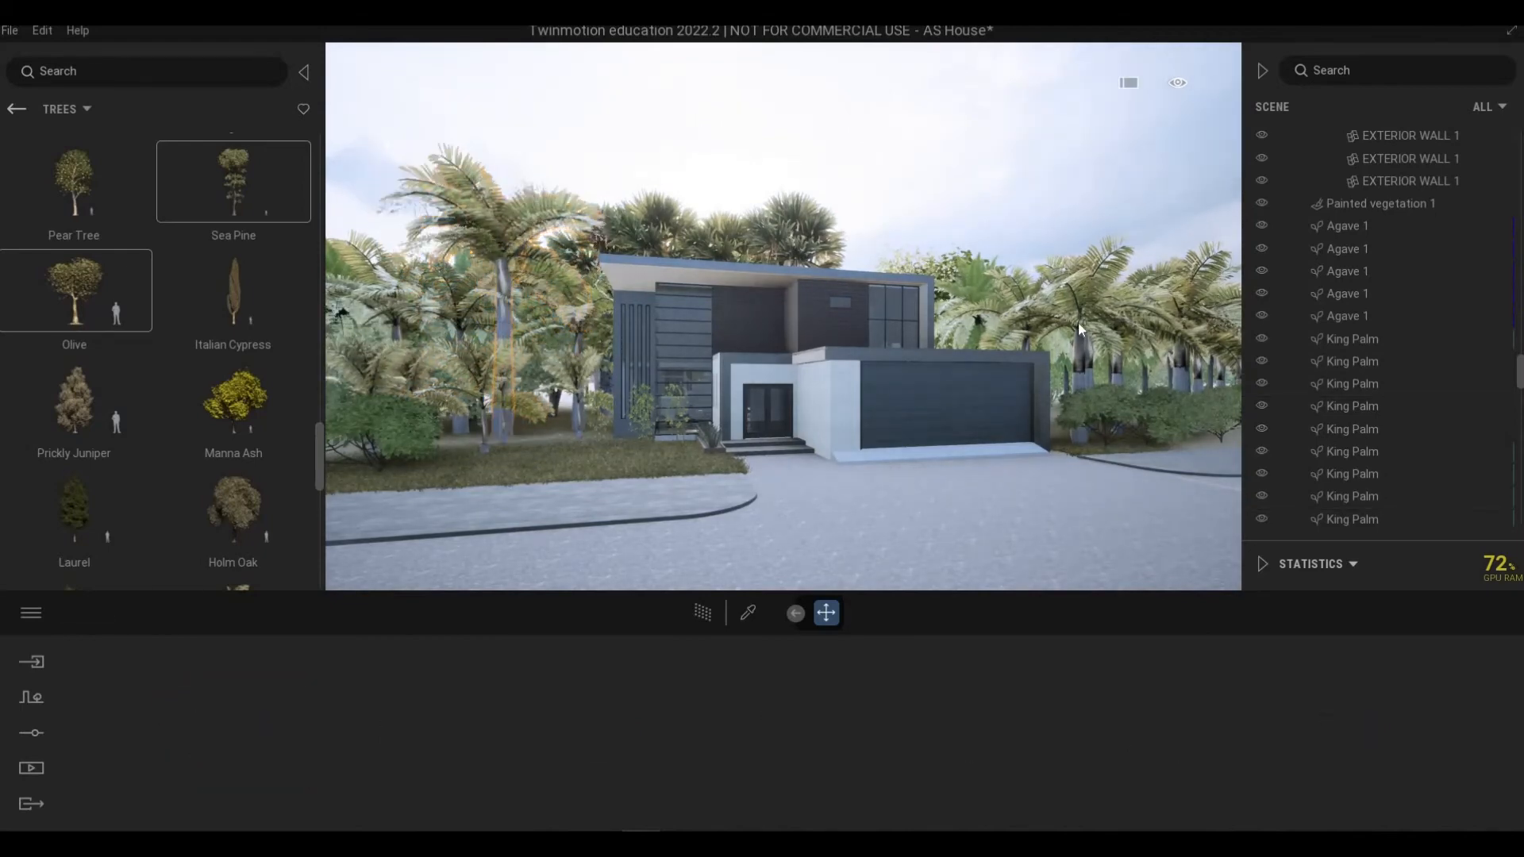
Step: Adjust the ages of King Palms right of the house, setting one to 63%
key("d")
left_click(1027, 321)
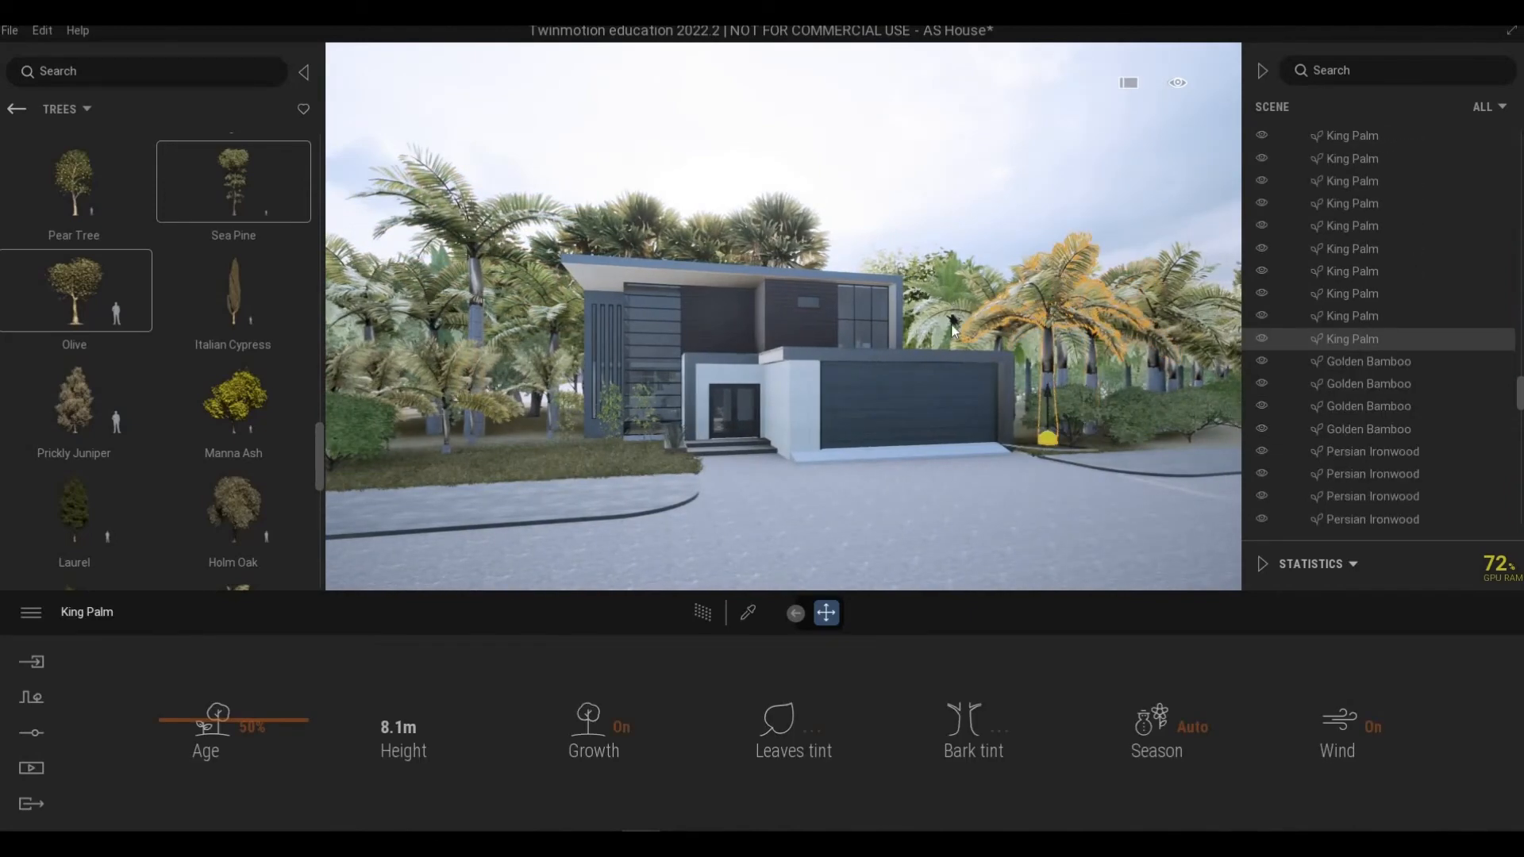
left_click(955, 327)
left_click_drag(244, 696, 1066, 345)
left_click(1143, 280)
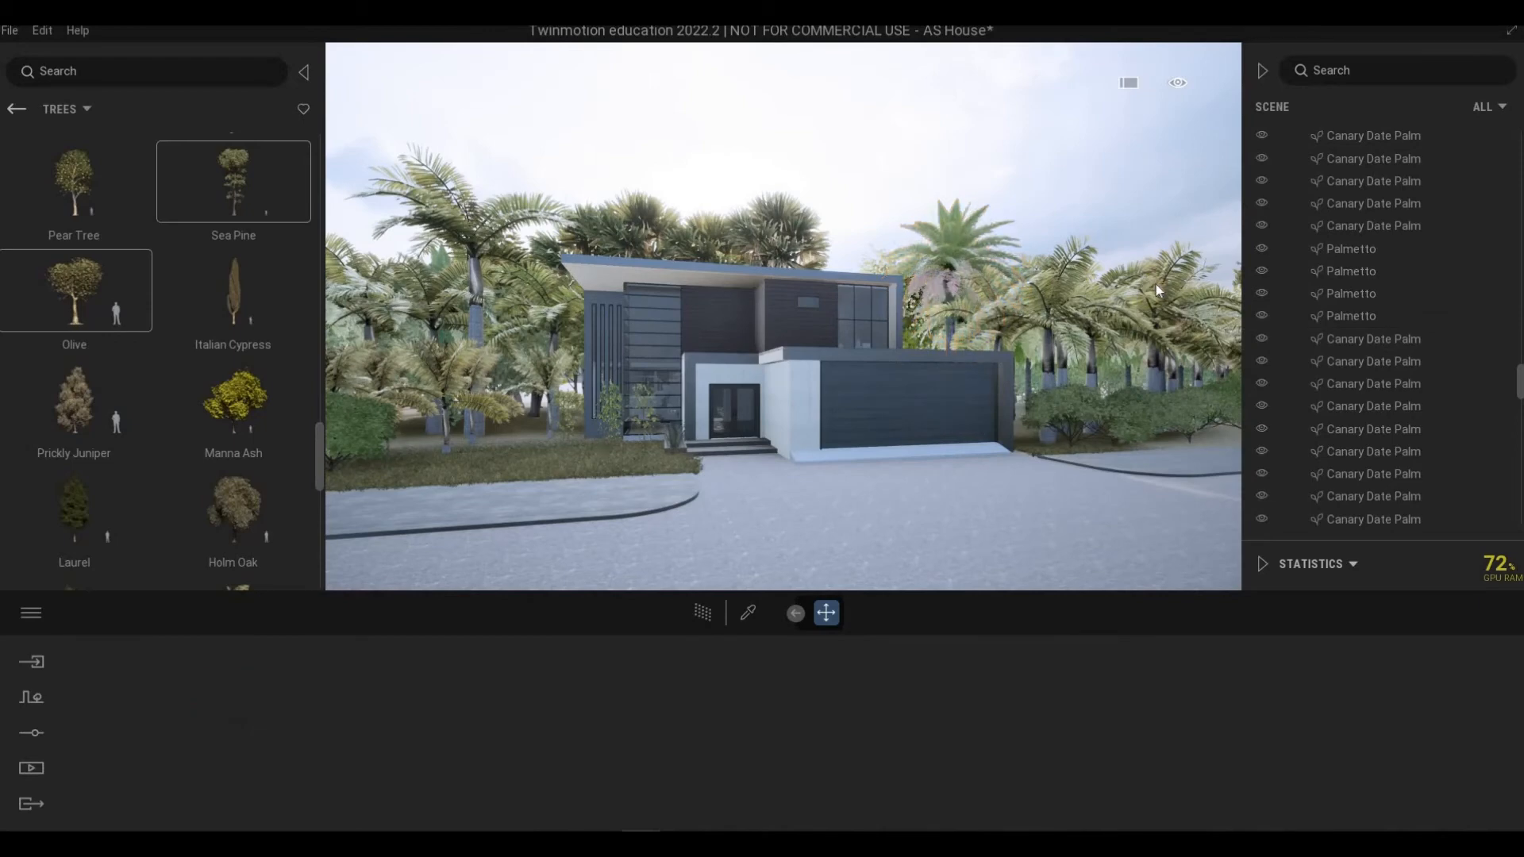
left_click(1136, 345)
left_click_drag(226, 730, 1122, 505)
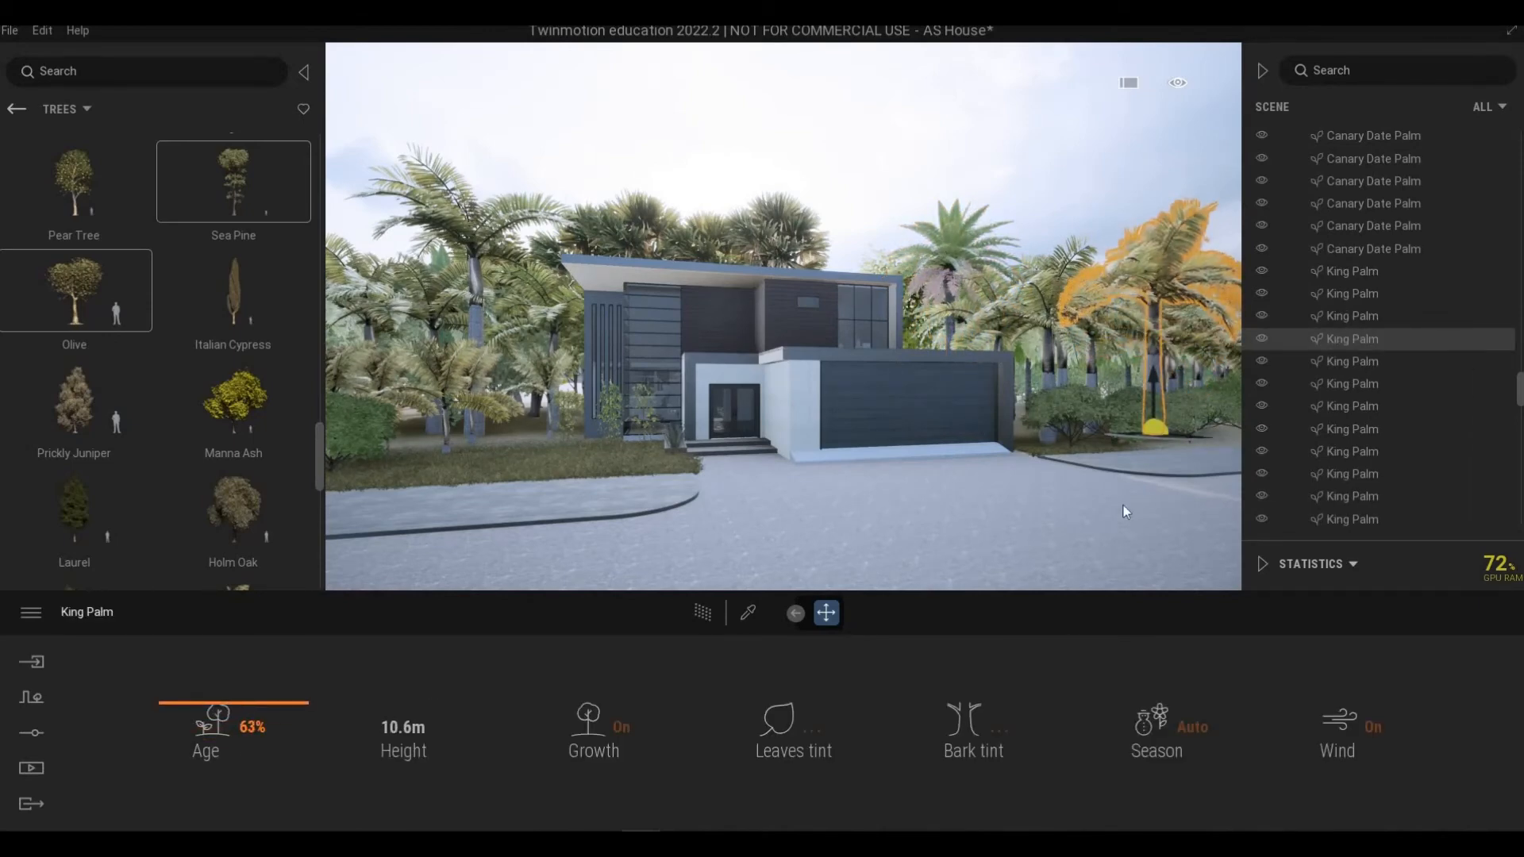
key("Escape")
Step: Lower the Palmetto's age slightly and raise the Manna Ash's age along the left front of the lot
middle_click_drag(1122, 505, 1095, 505)
right_click_drag(1215, 365, 1164, 358)
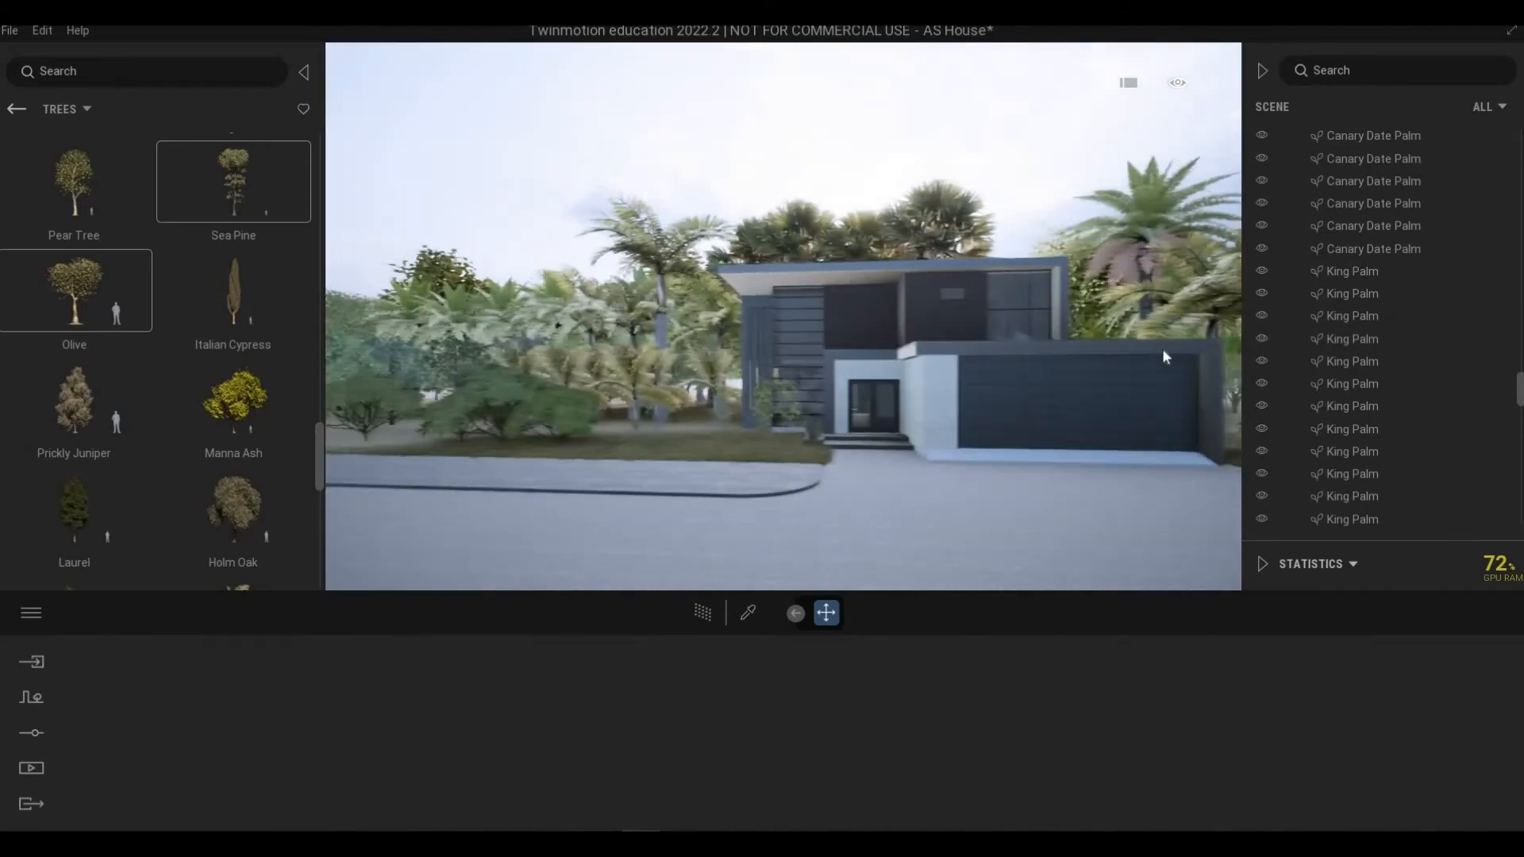
middle_click_drag(1164, 357, 683, 508)
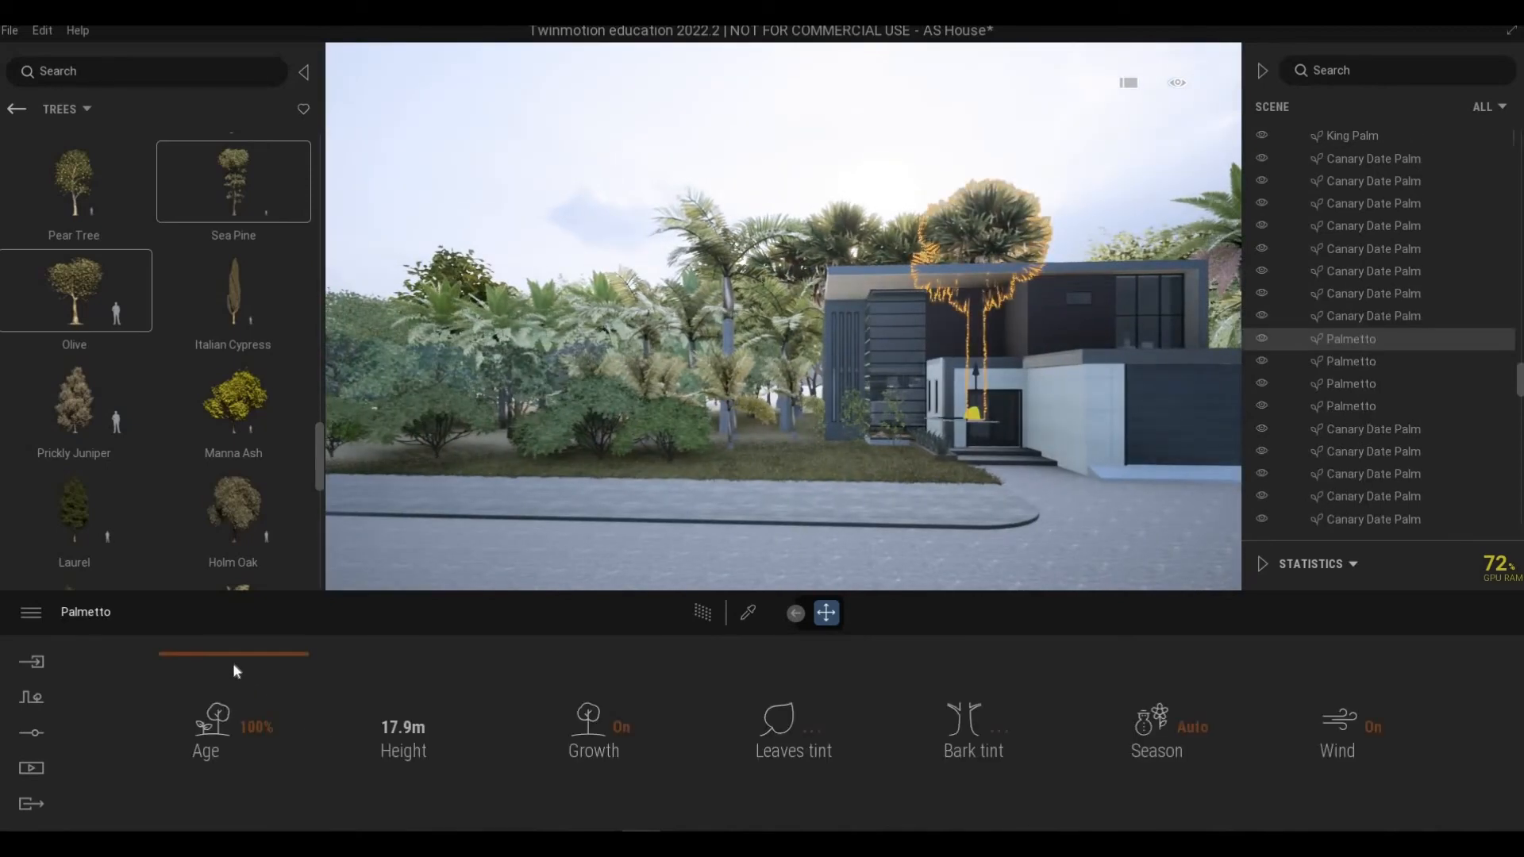
left_click_drag(232, 667, 230, 666)
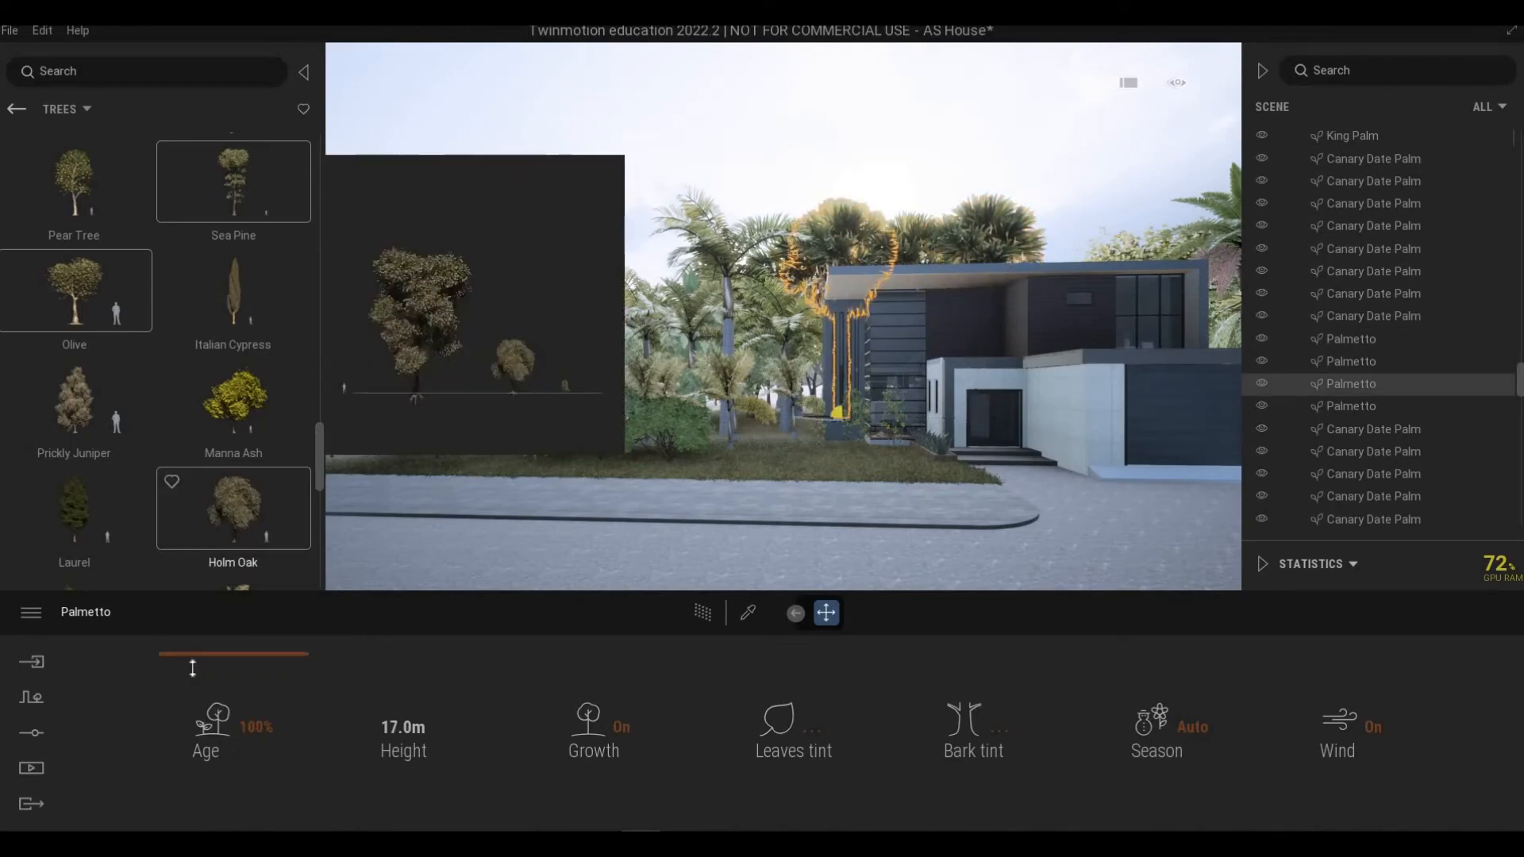
left_click_drag(193, 674, 193, 685)
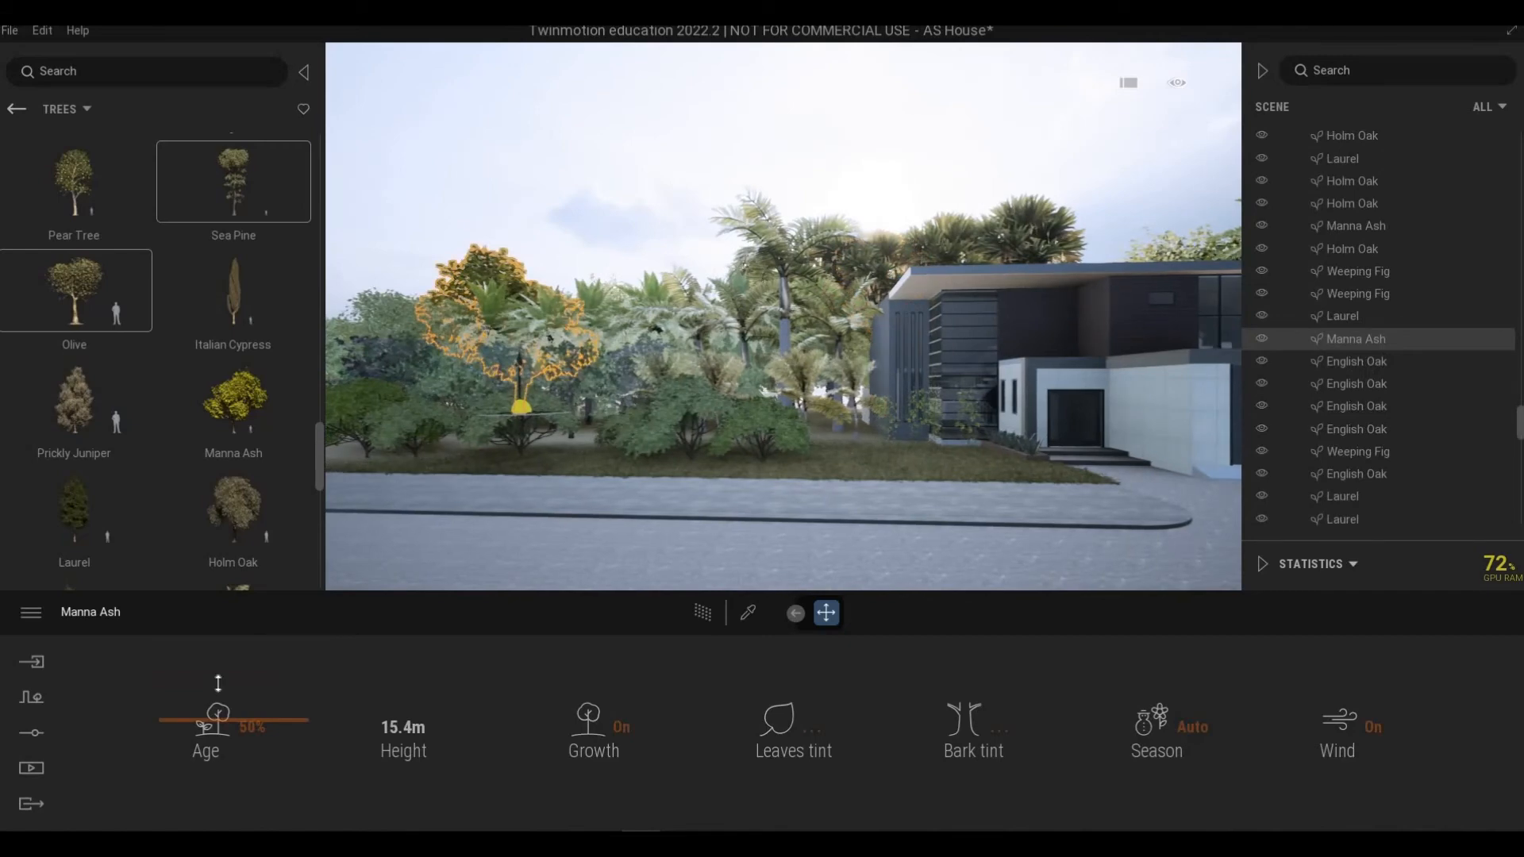
left_click_drag(219, 679, 306, 675)
key("Escape")
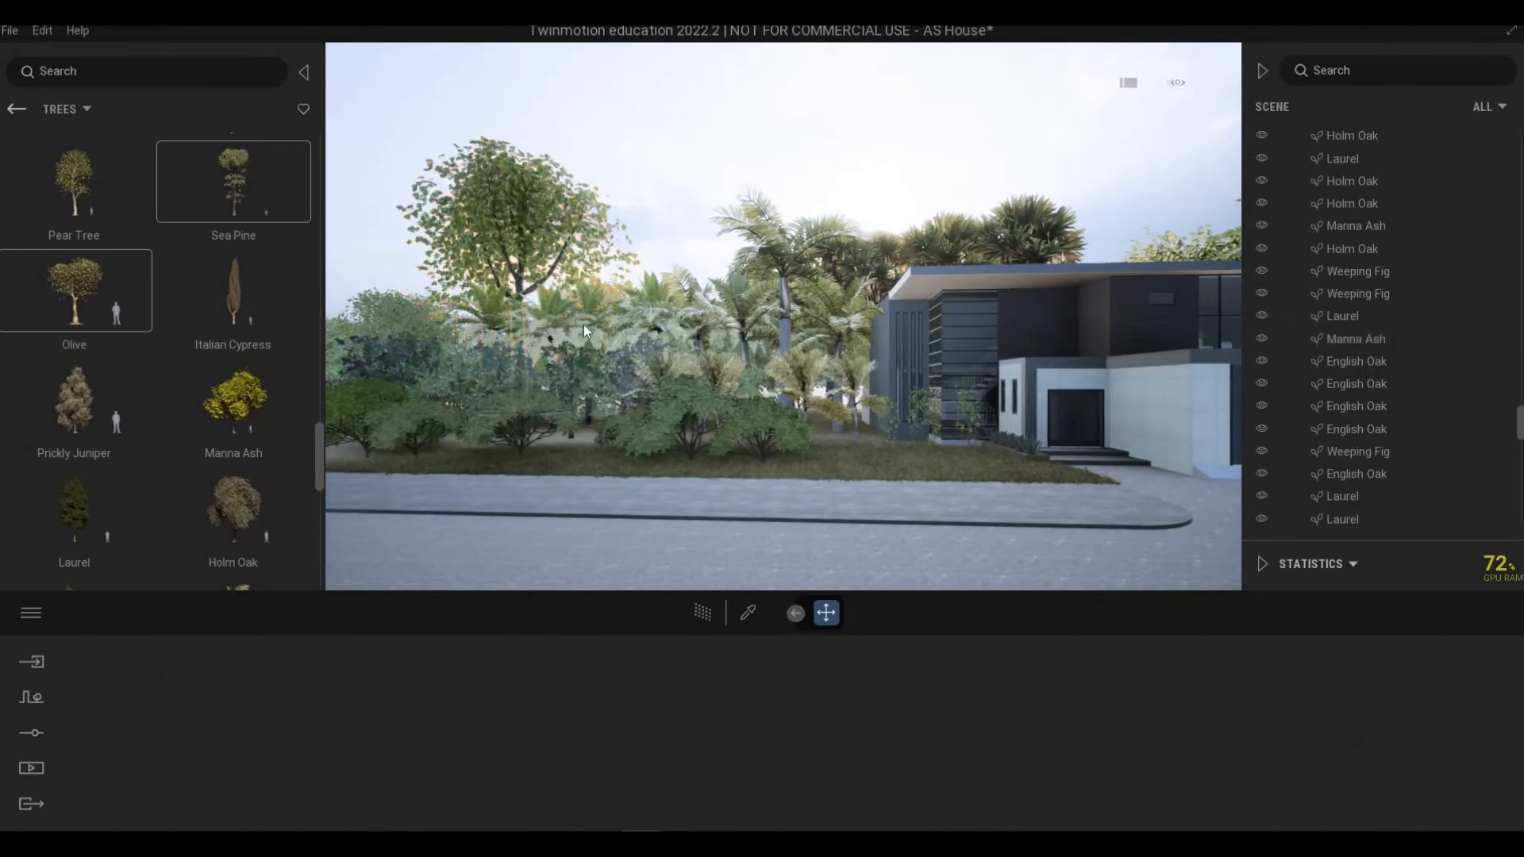
Step: Set a Canary Date Palm's age to 83% and a Common Rhododendron's age to 97% on the left front
key("d")
left_click(576, 316)
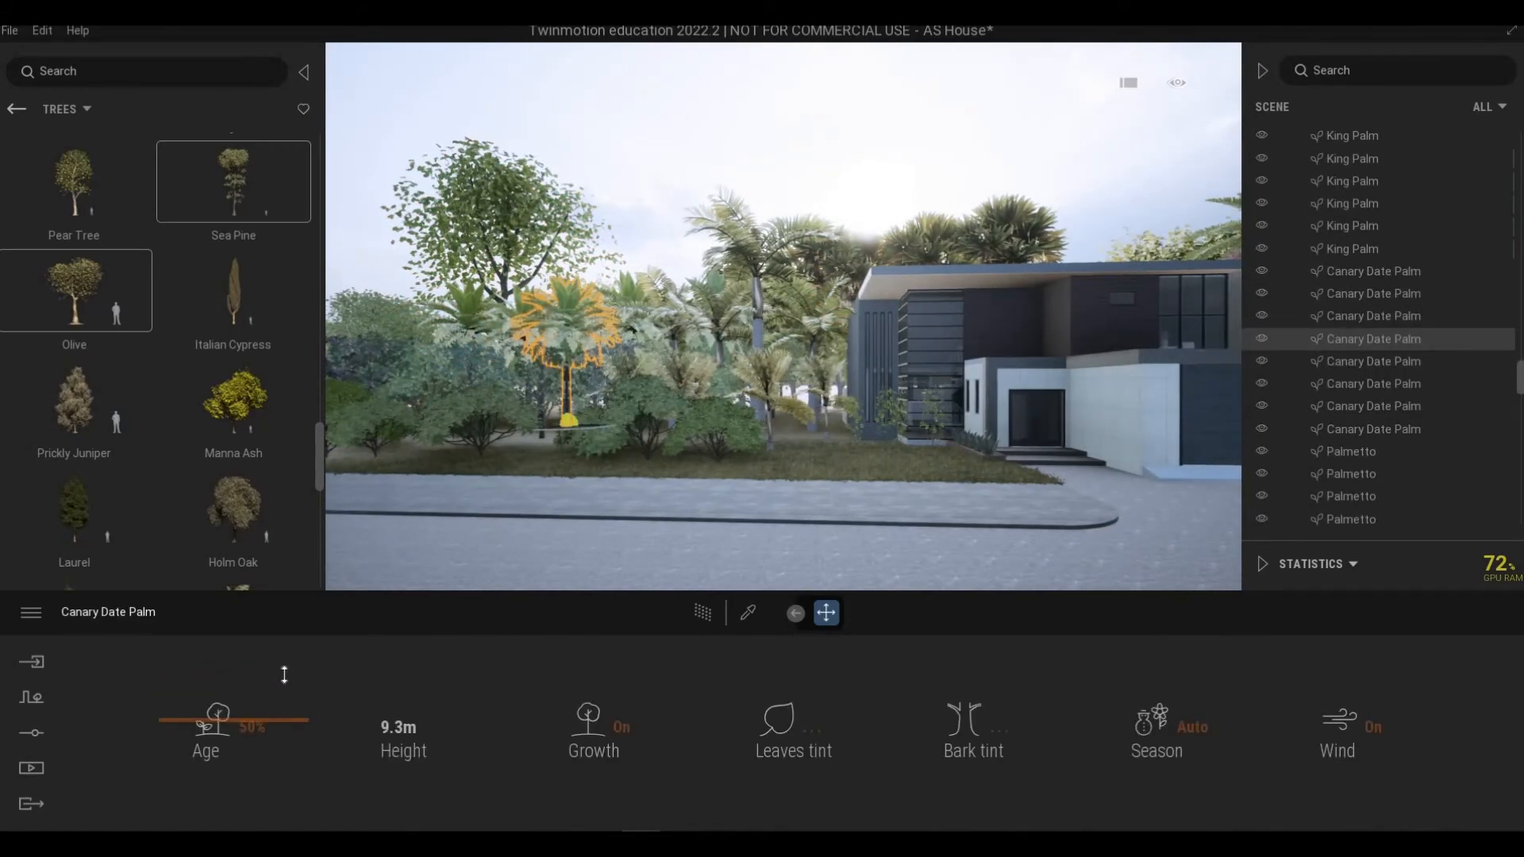
left_click_drag(284, 675, 469, 408)
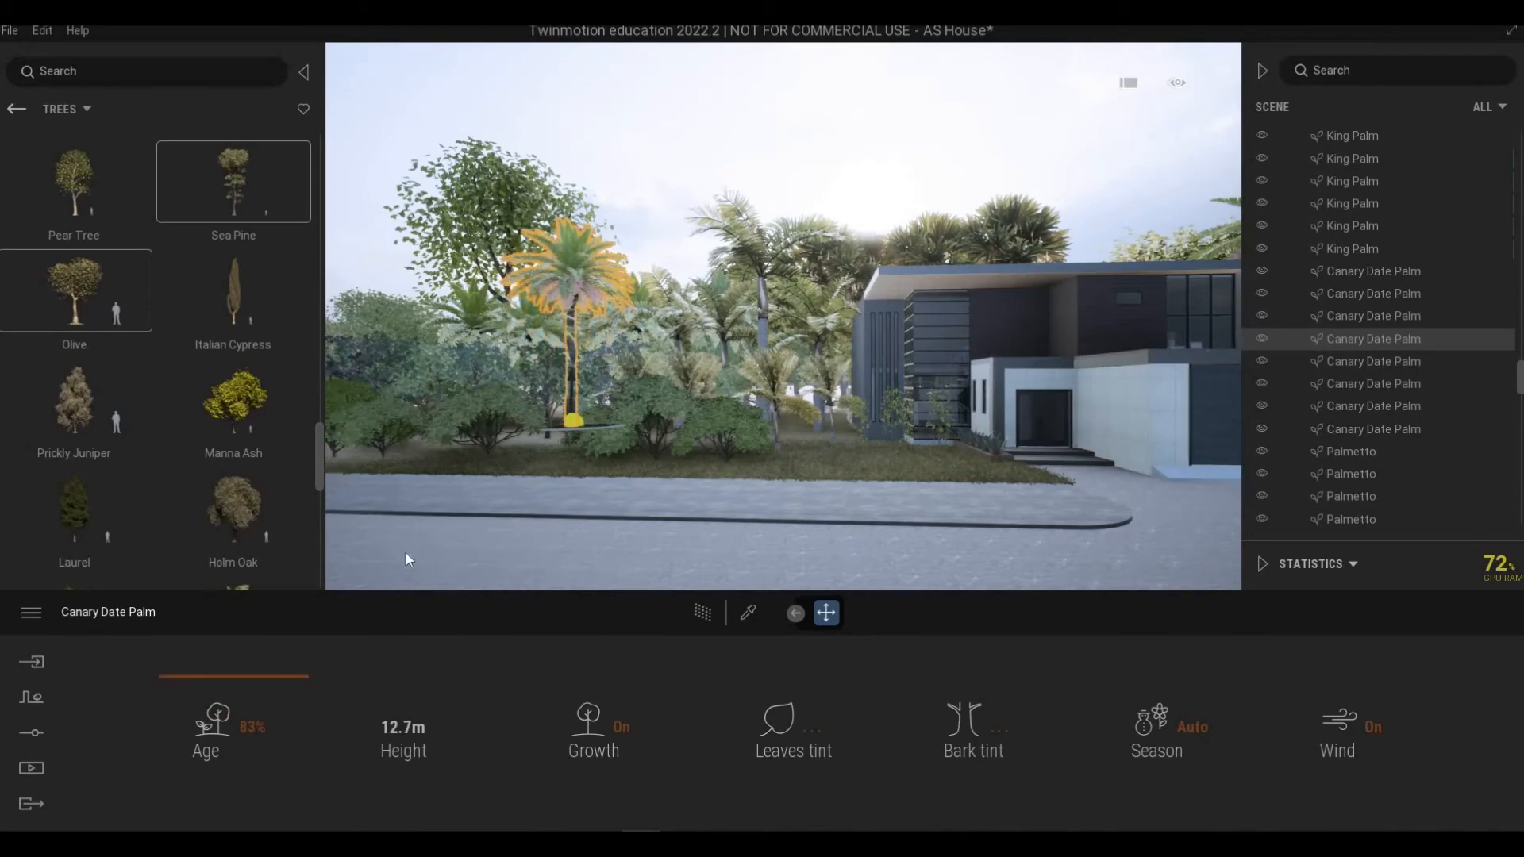
left_click(468, 413)
left_click_drag(275, 659, 425, 597)
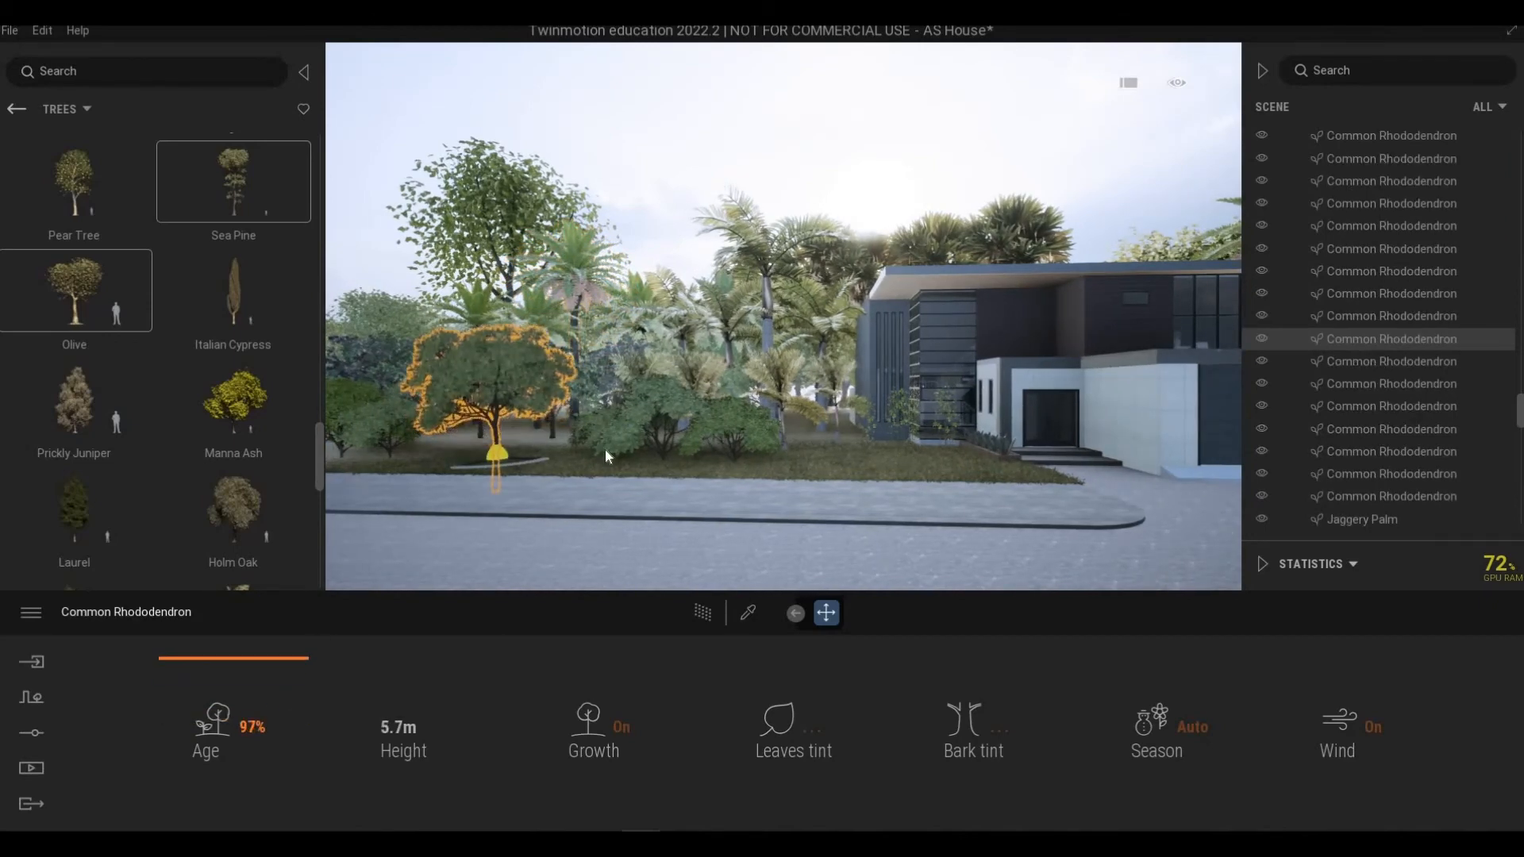
Step: Adjust another Common Rhododendron's age and set the Golden Bamboo by the entrance to 73% age
left_click(727, 427)
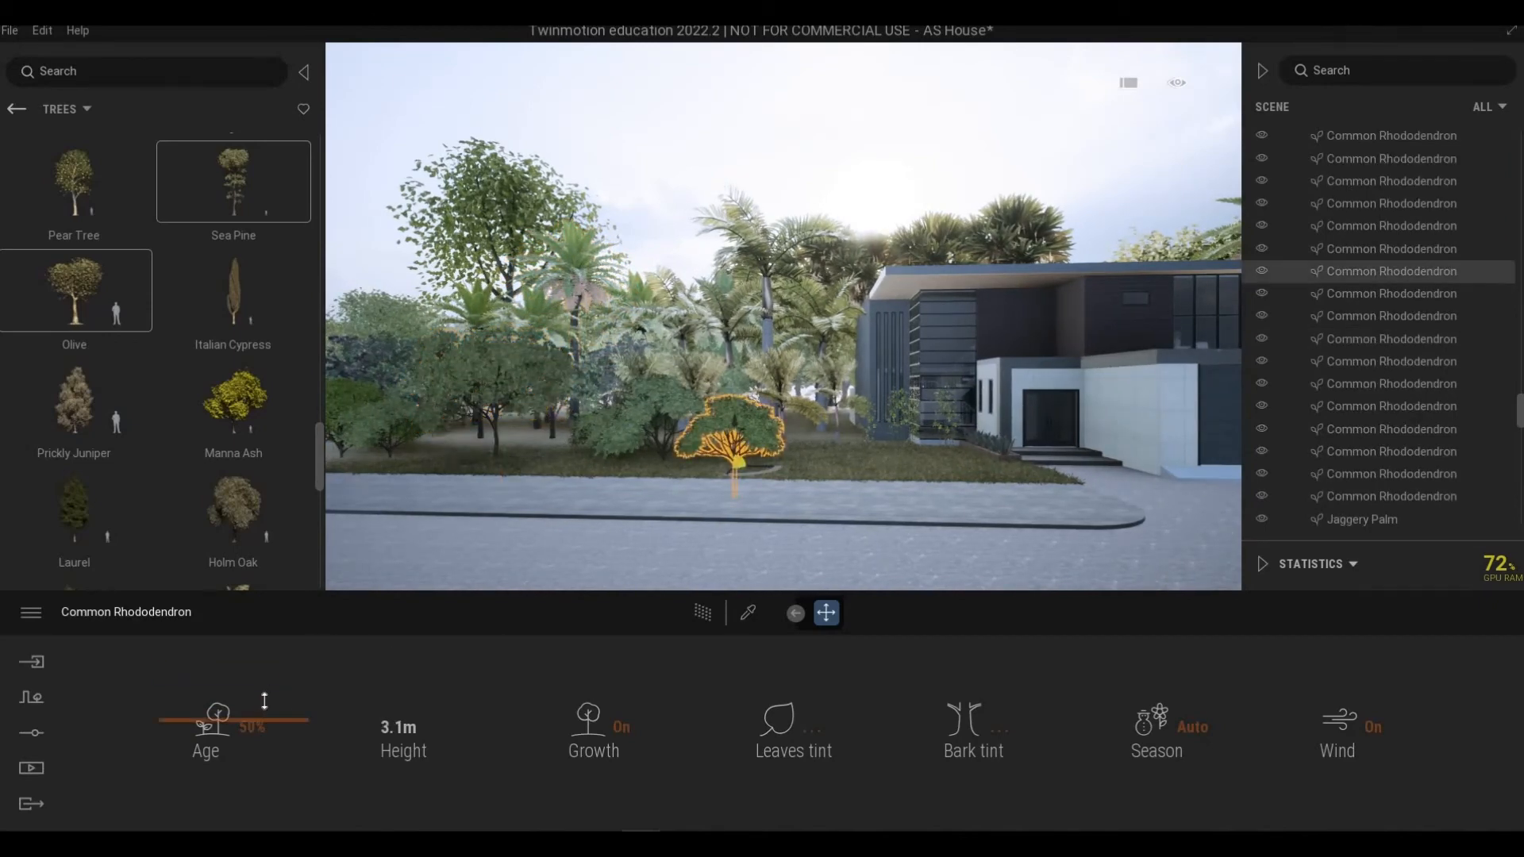
left_click_drag(263, 700, 265, 720)
key("d")
left_click(788, 418)
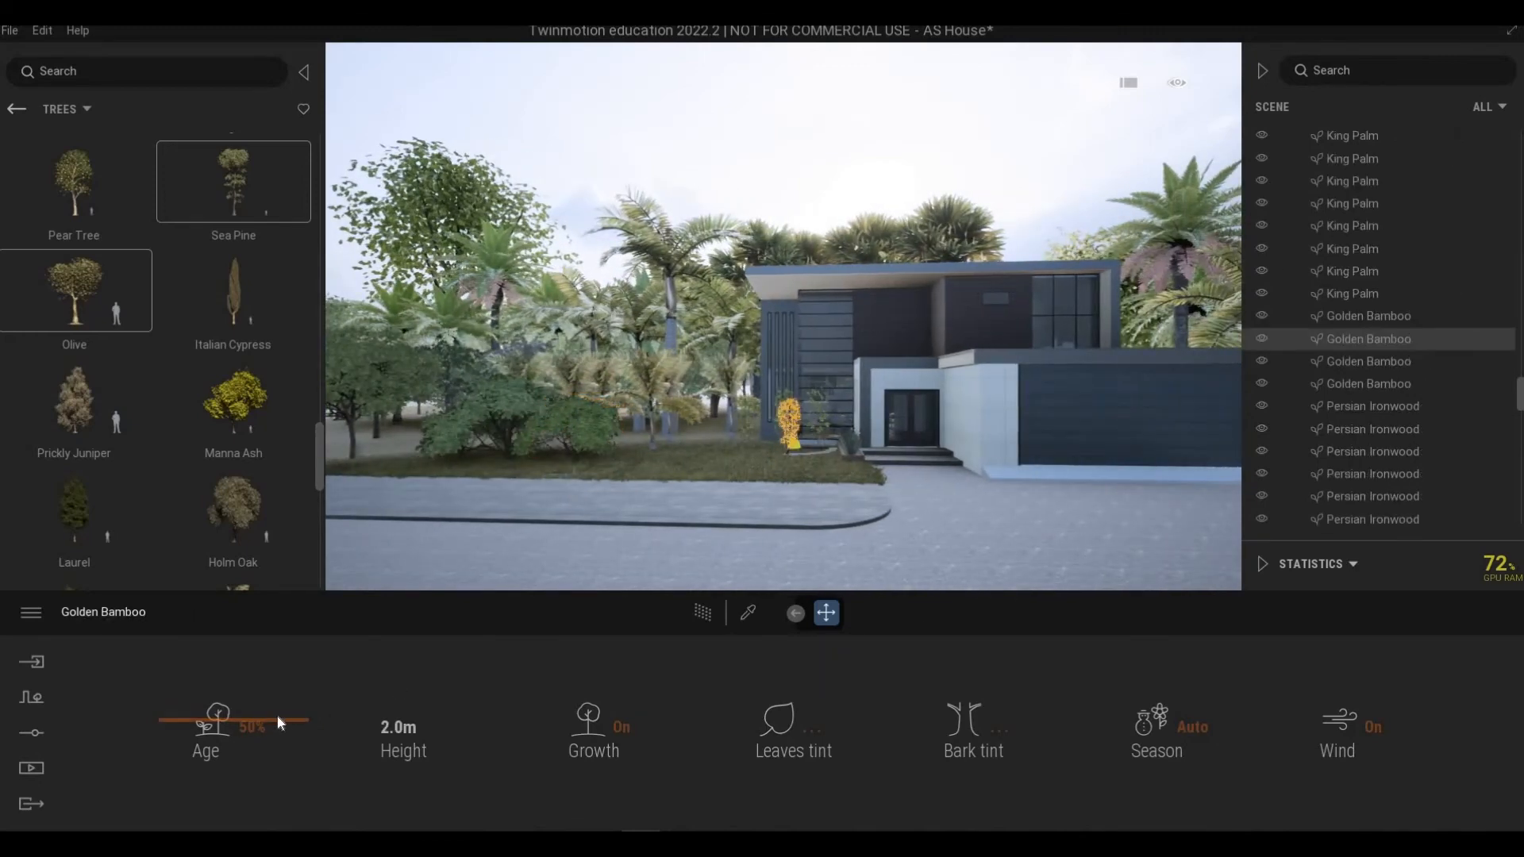
left_click(272, 689)
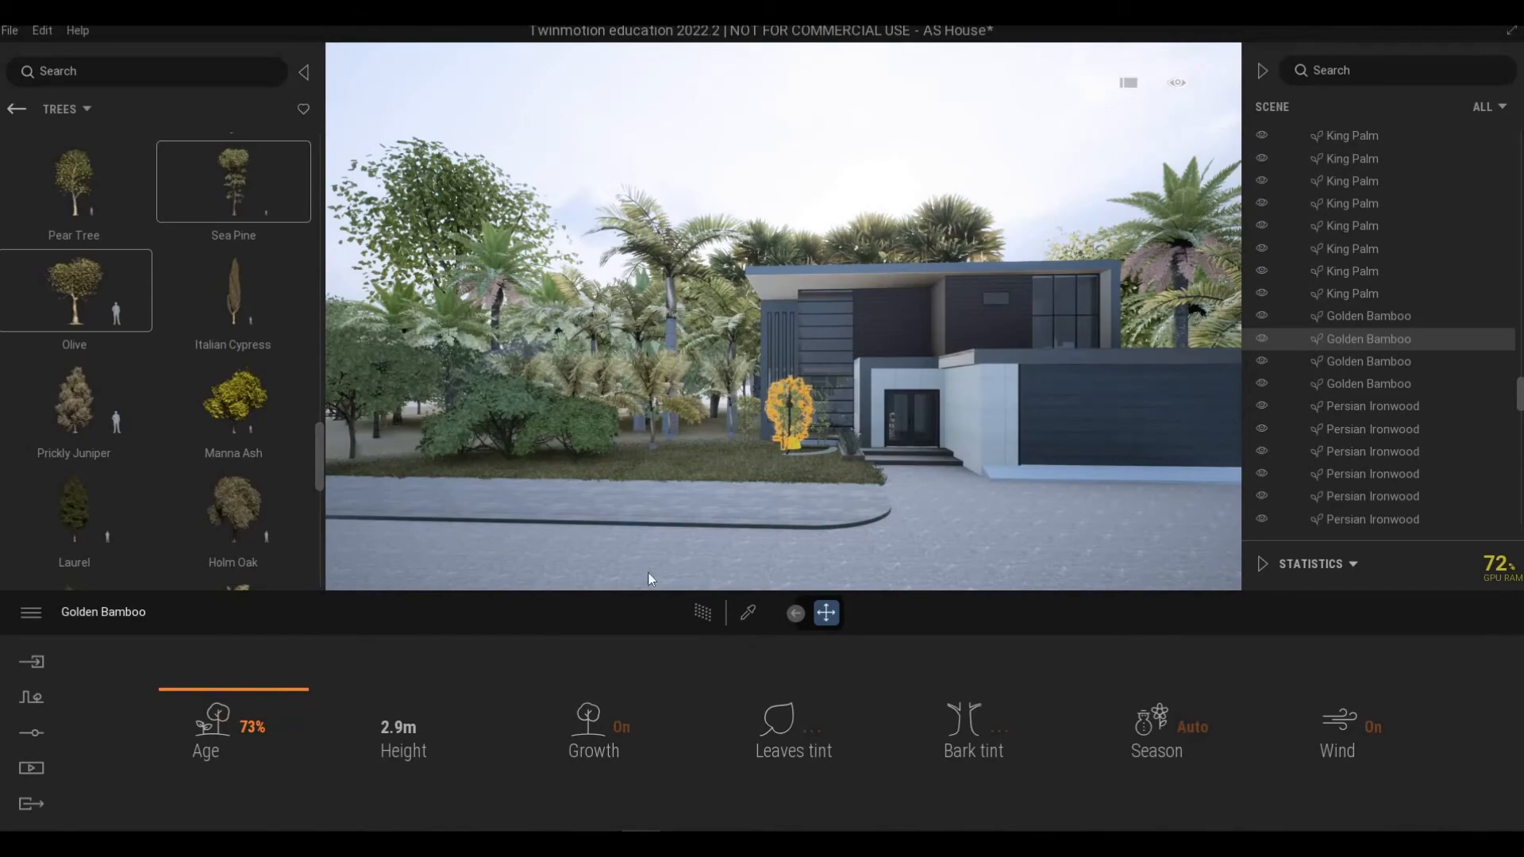
Step: Set the Common Rhododendron beside the garage to 70% age and shift it slightly sideways
left_click(725, 522)
key("w")
right_click_drag(726, 522, 747, 530)
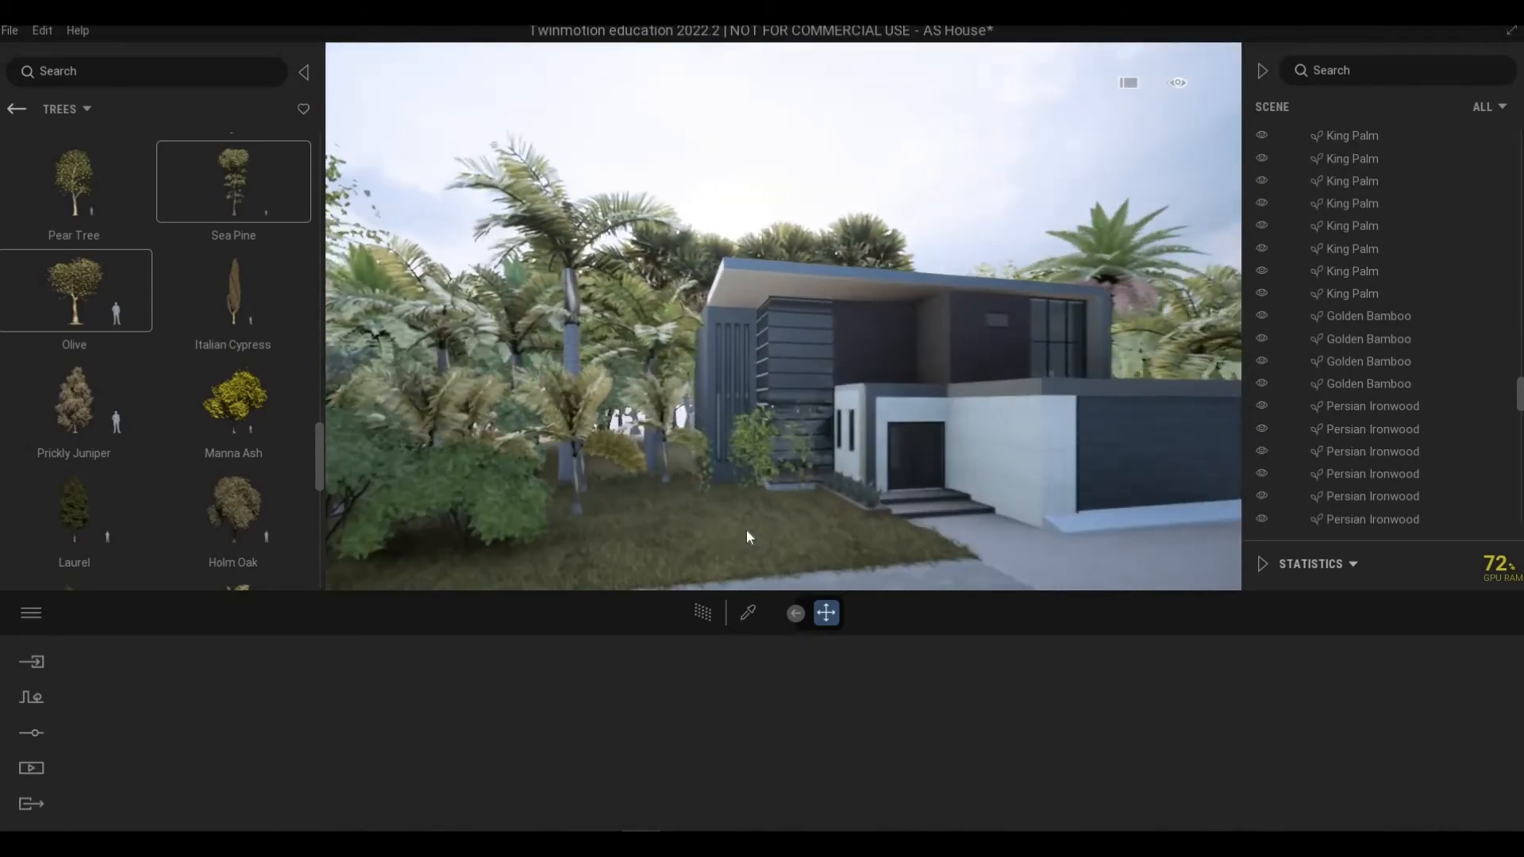
key("w")
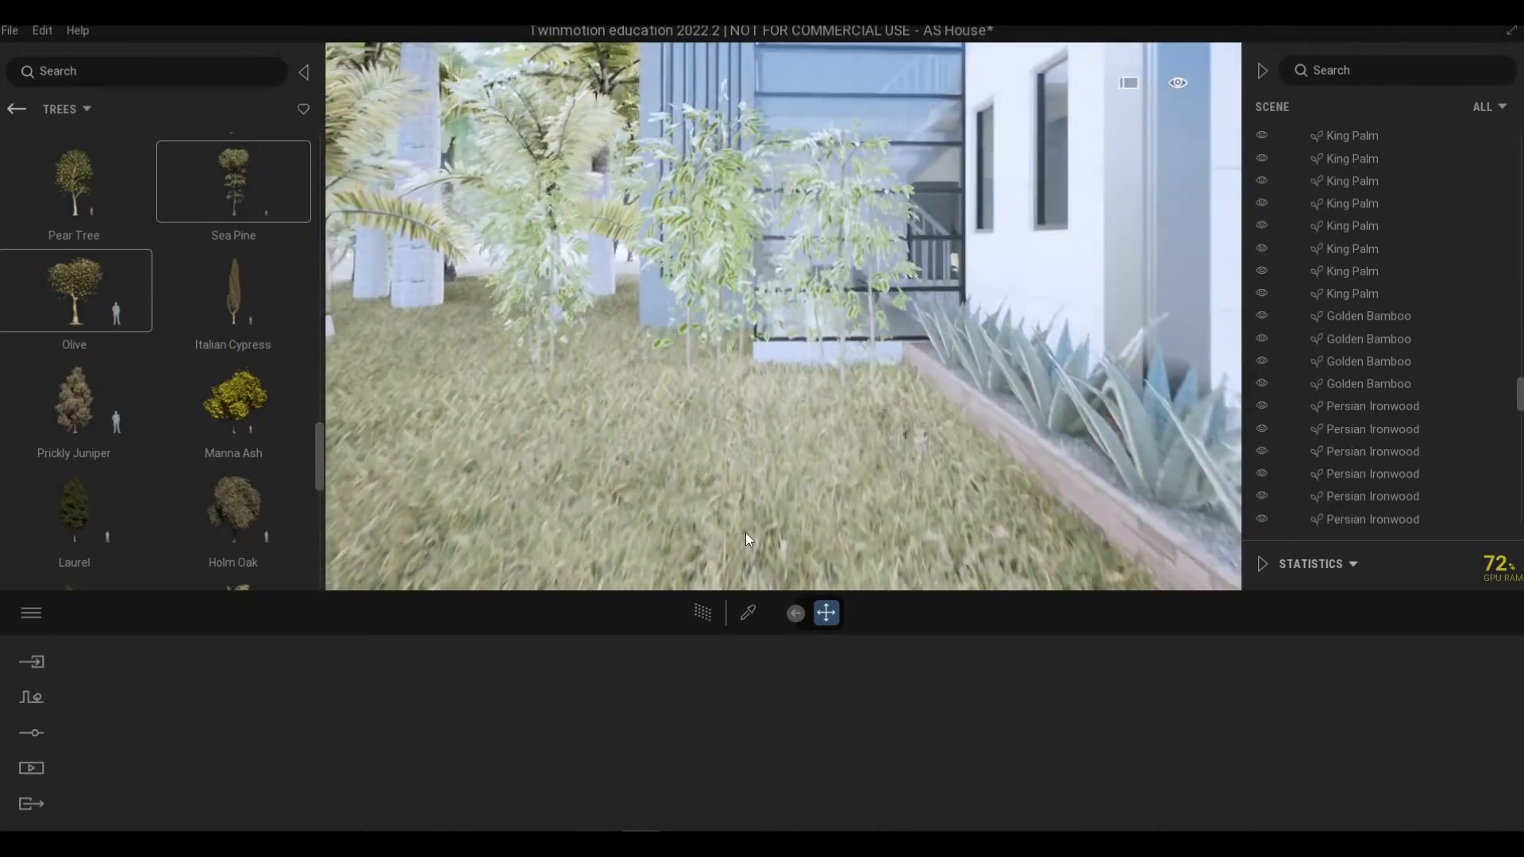
key("s")
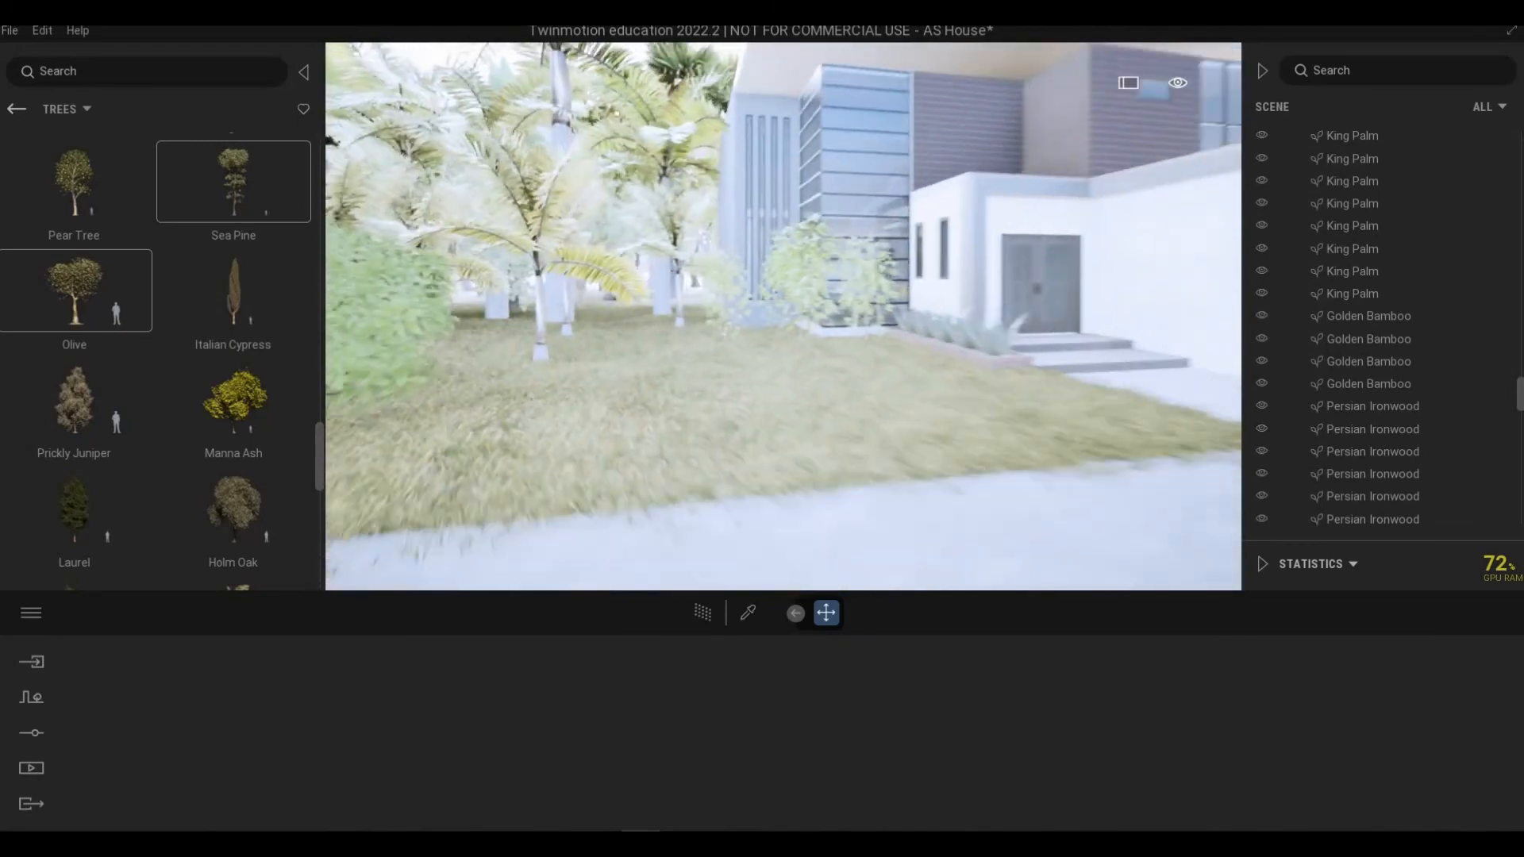
key("s")
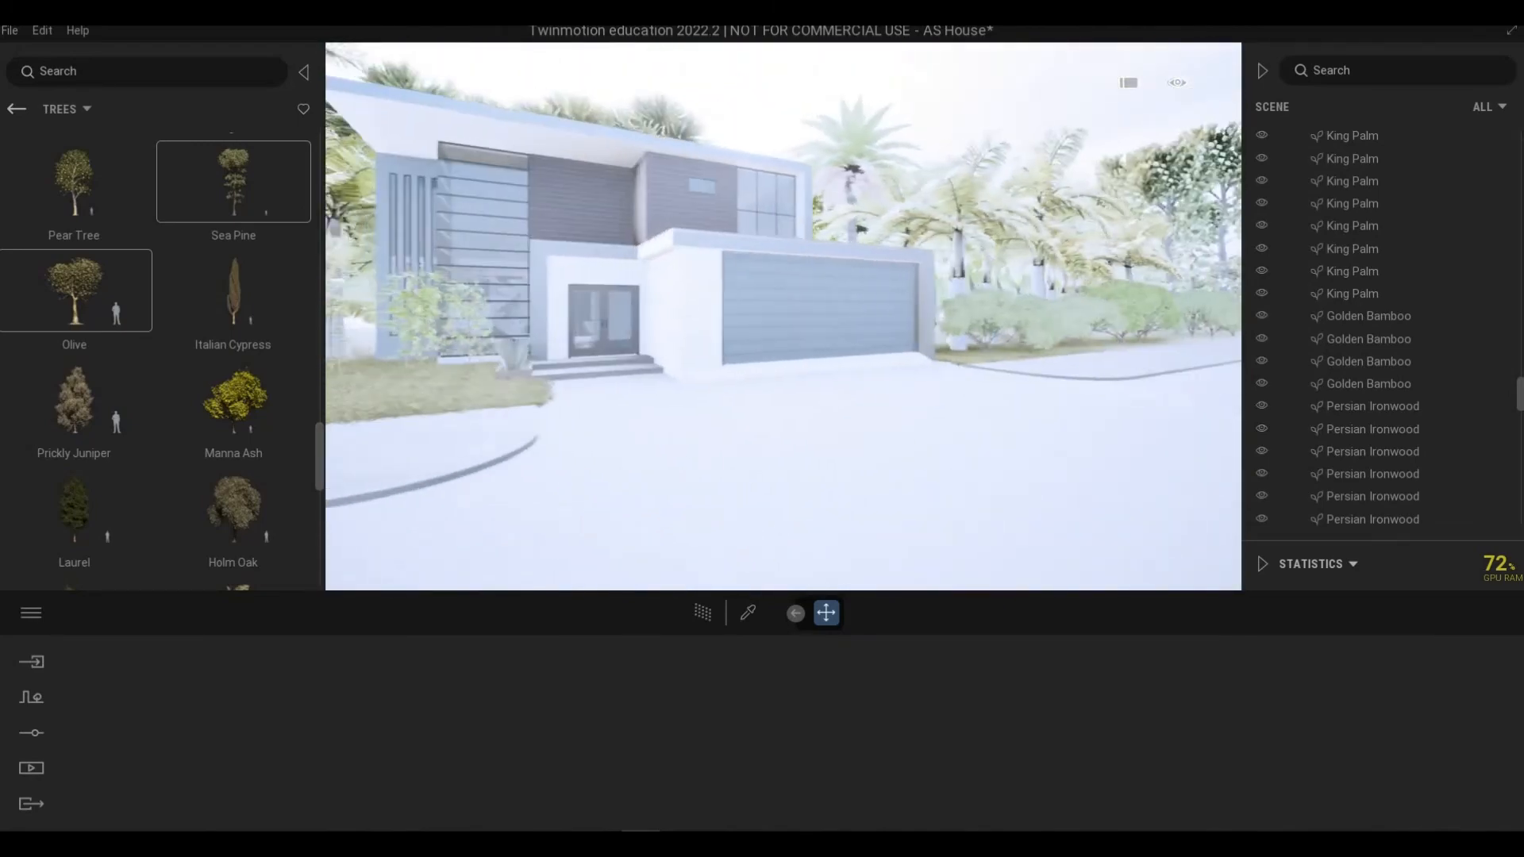
key("w")
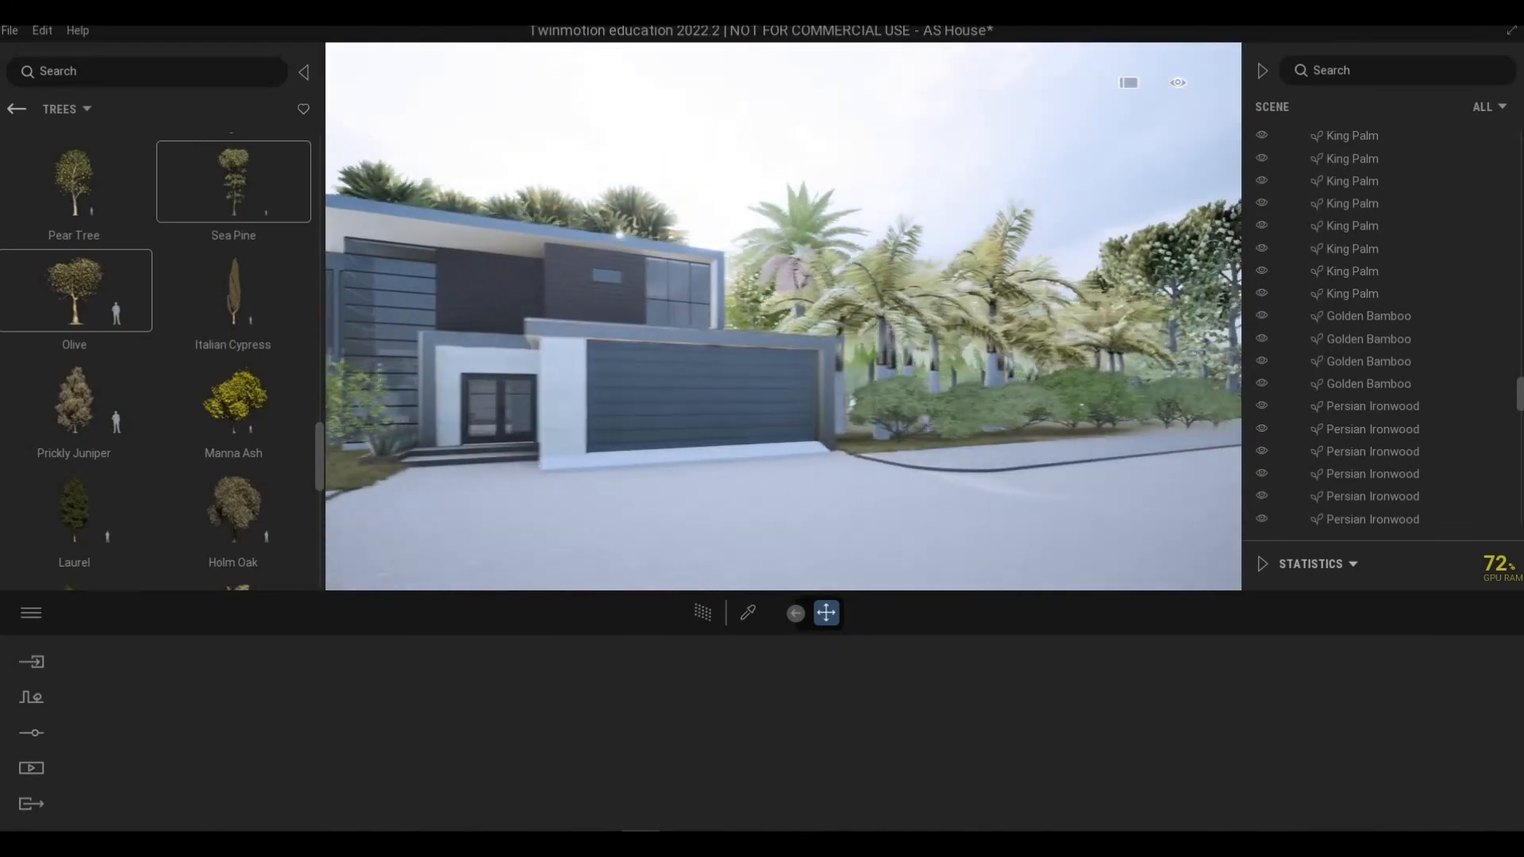
left_click(1024, 401)
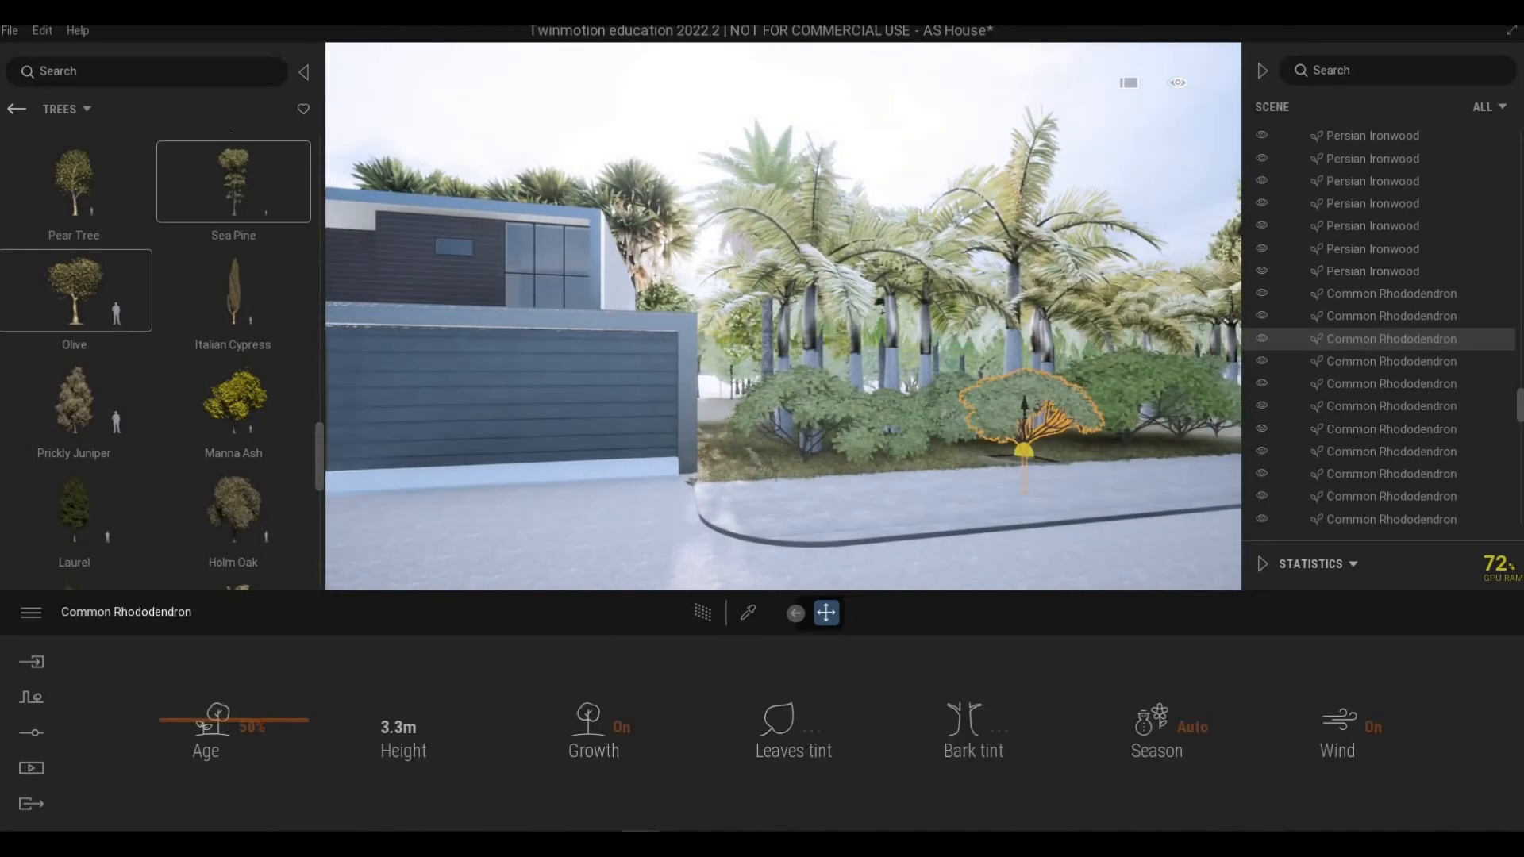
left_click_drag(234, 720, 264, 720)
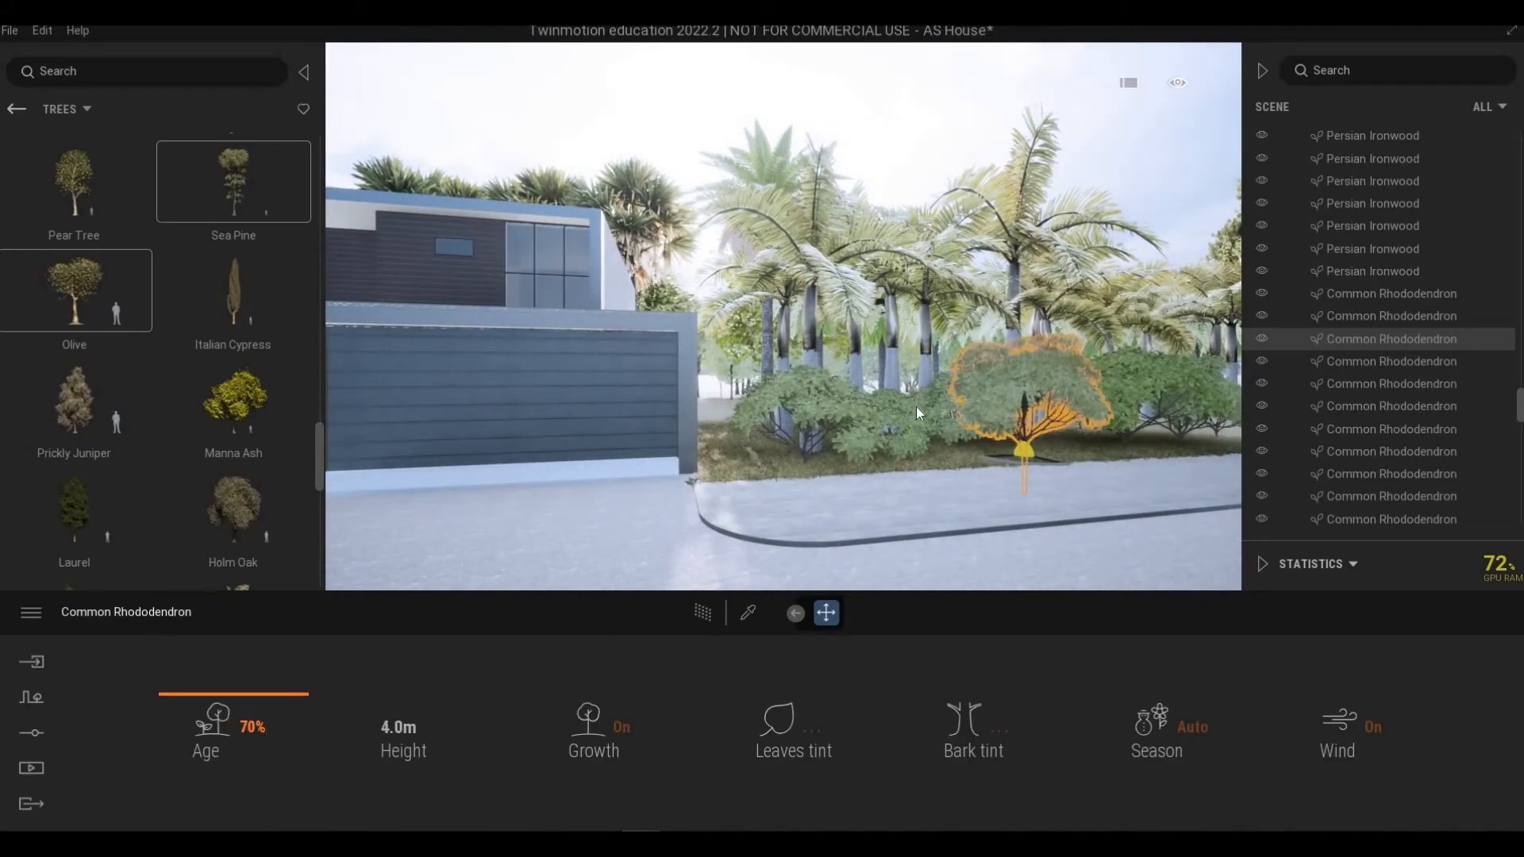
right_click_drag(999, 376, 1064, 376)
Step: Raise a King Palm's age to 87% and adjust the ages of neighbouring King Palms behind the garage
double_click(884, 278)
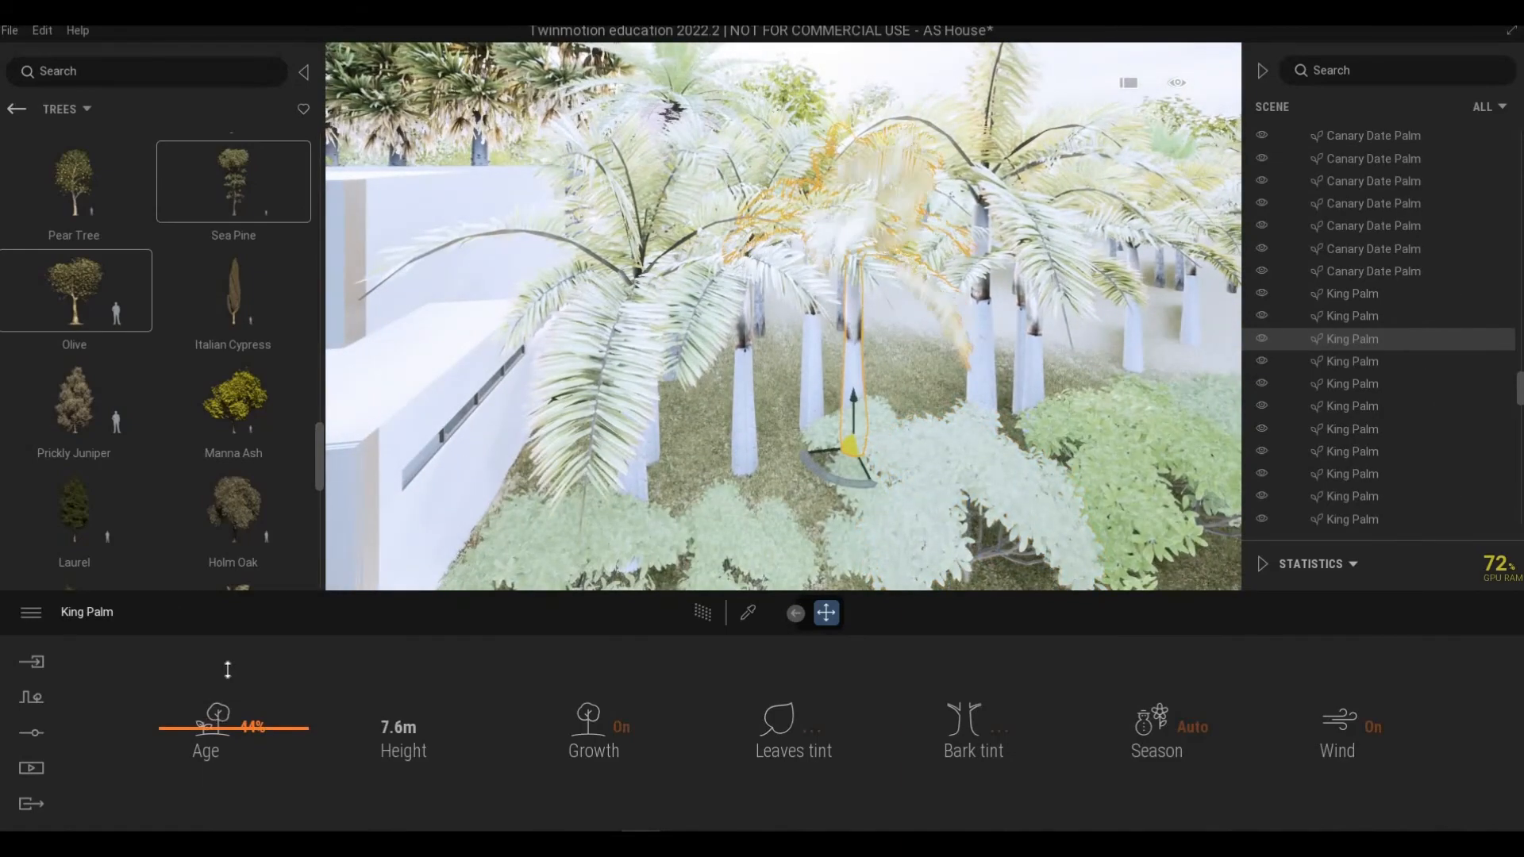
left_click_drag(669, 546, 1048, 284)
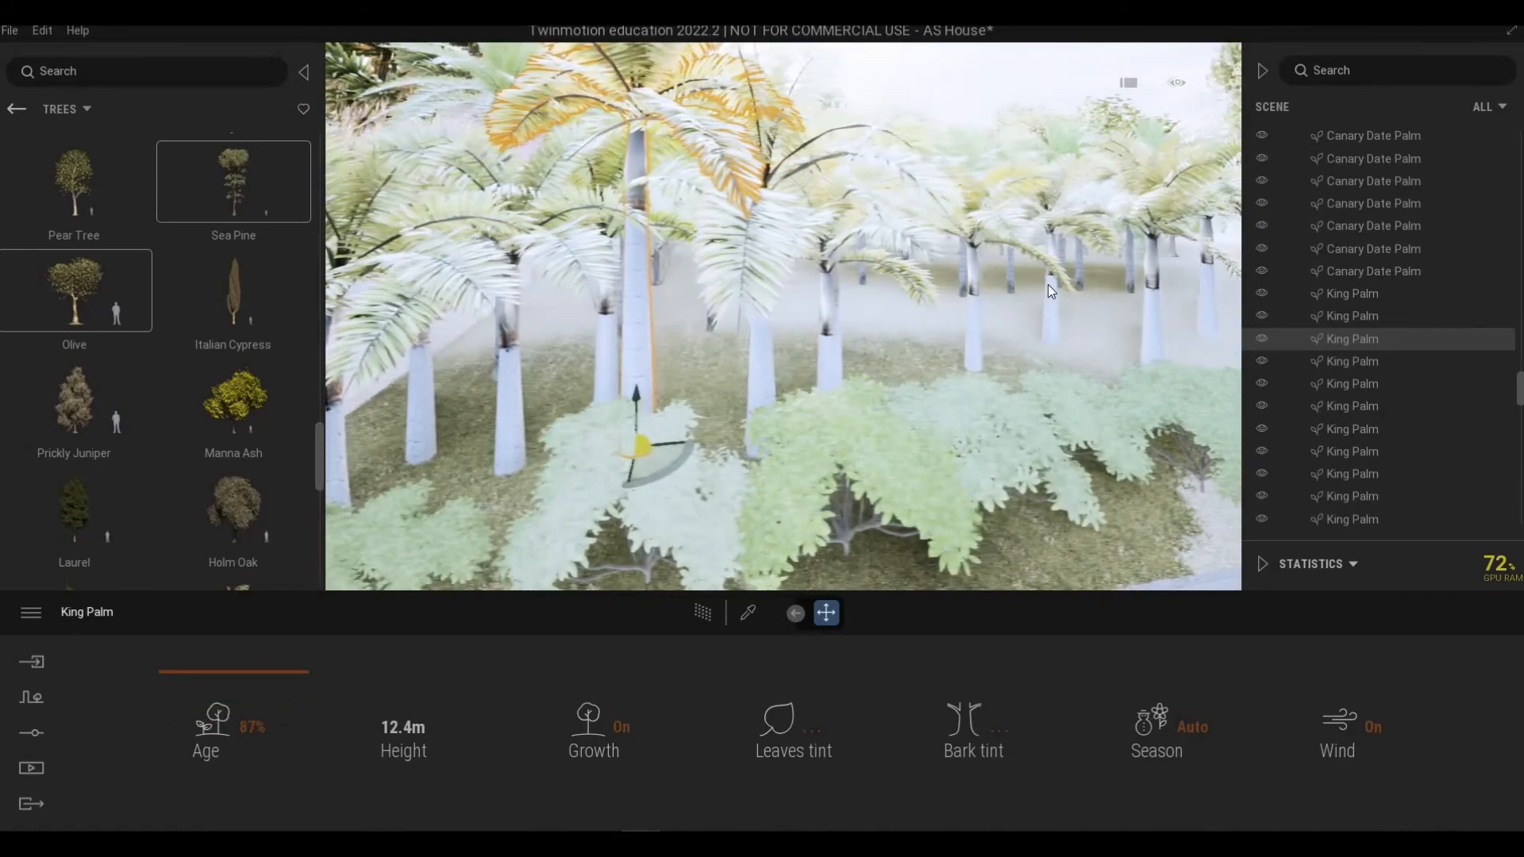
left_click(1051, 283)
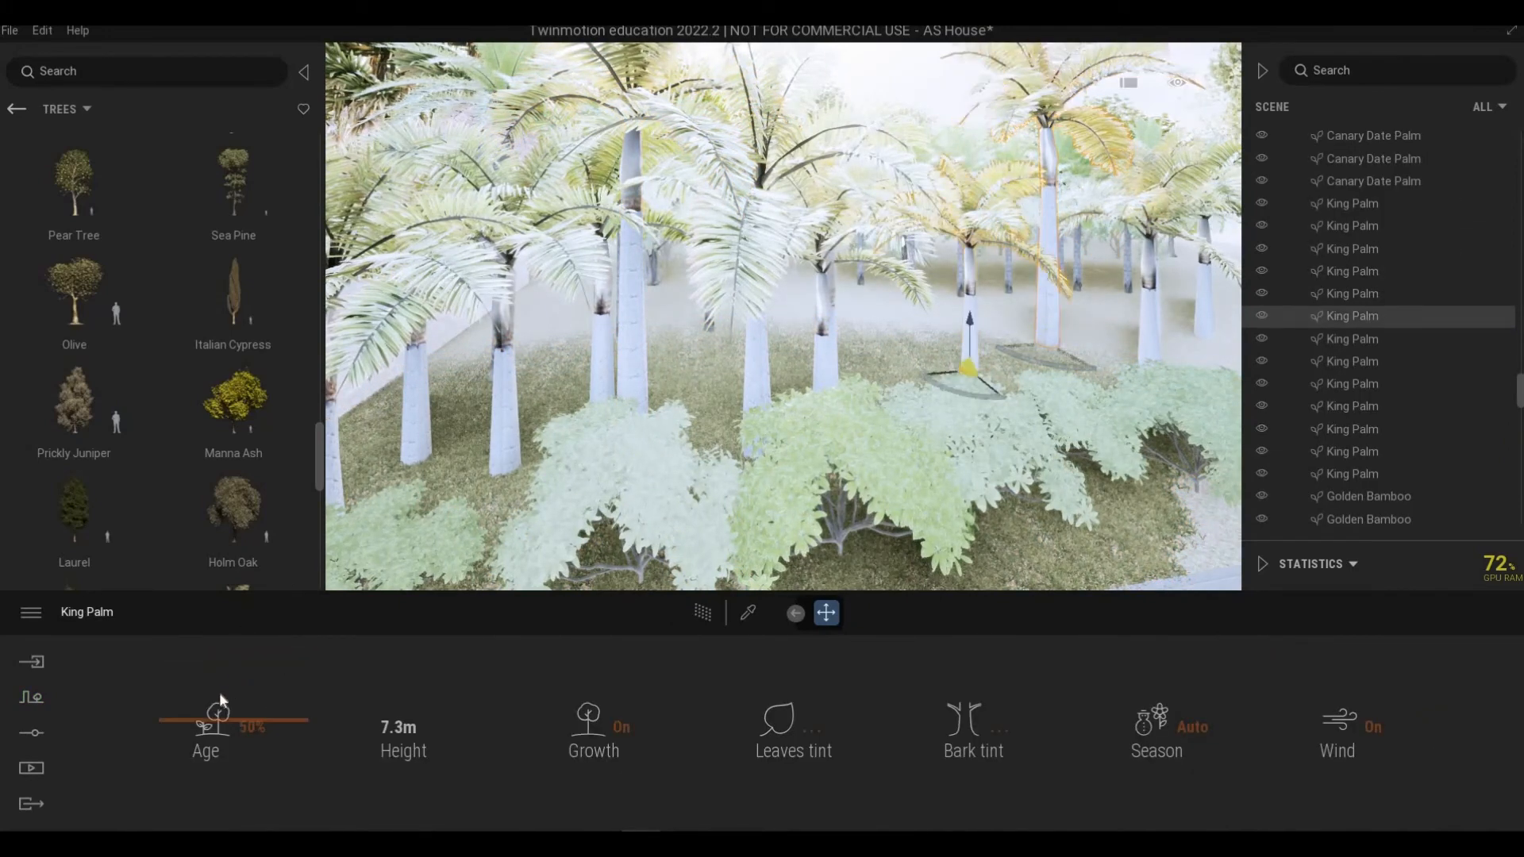
left_click_drag(640, 355, 777, 304)
left_click(774, 373)
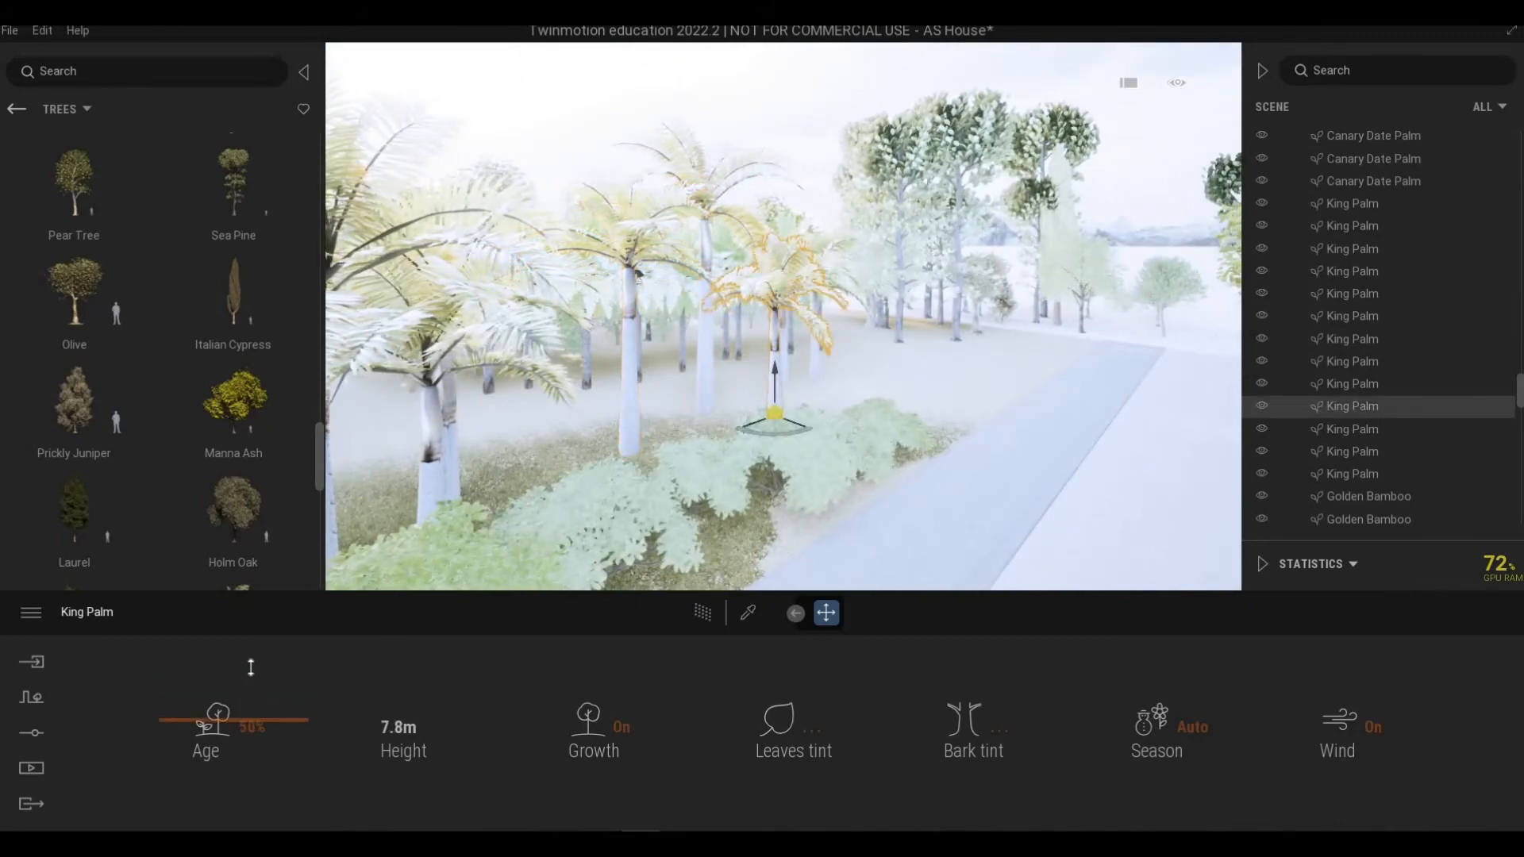
left_click(251, 669)
right_click_drag(633, 554, 746, 532)
key("s")
key("q")
key("Escape")
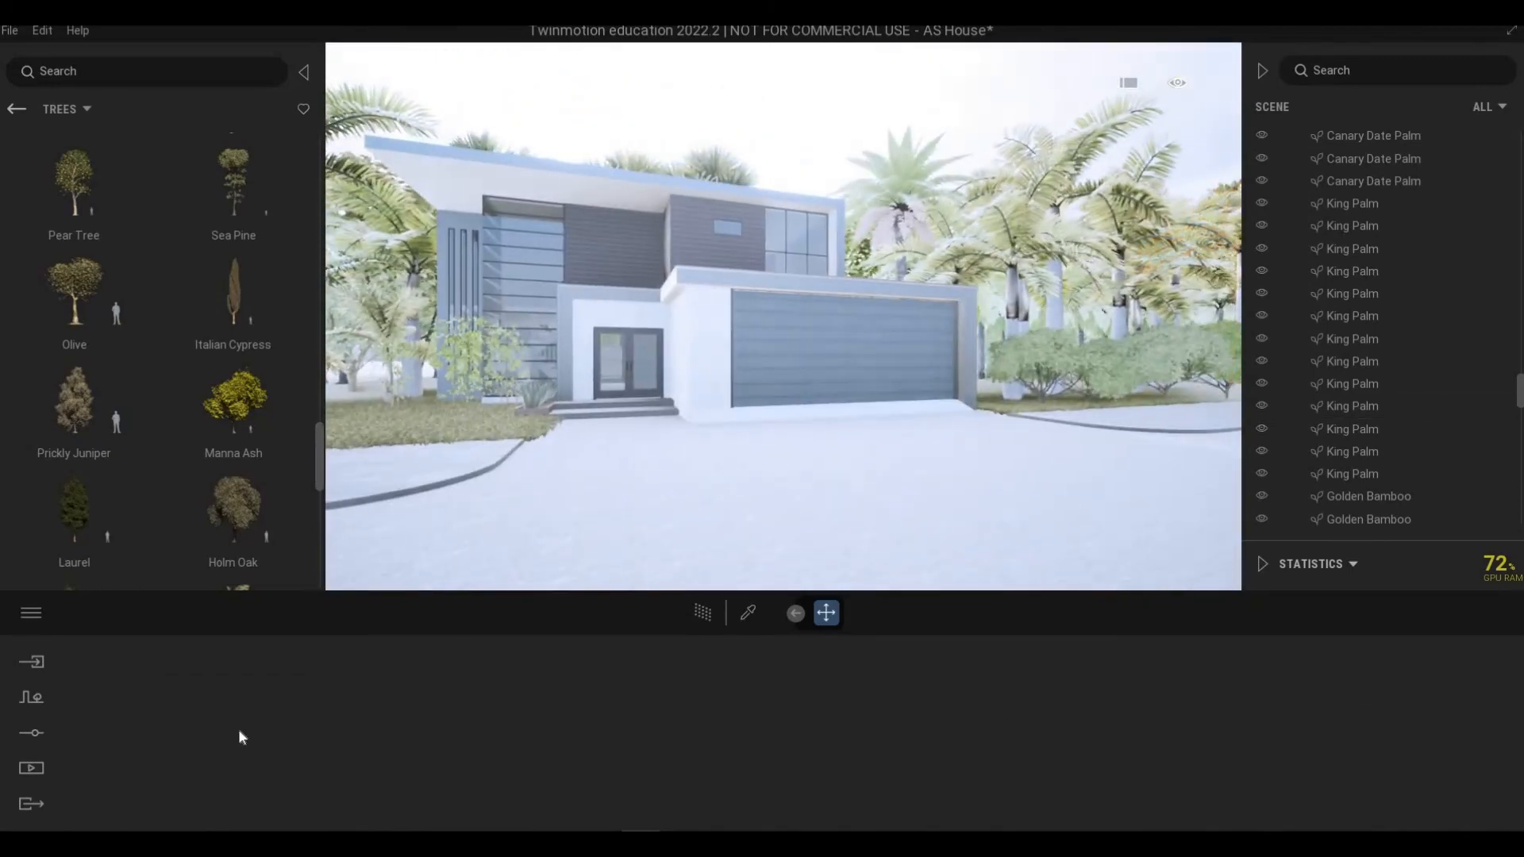
Step: Open the lighting settings and fly around the house to inspect the scene's lighting
left_click(36, 737)
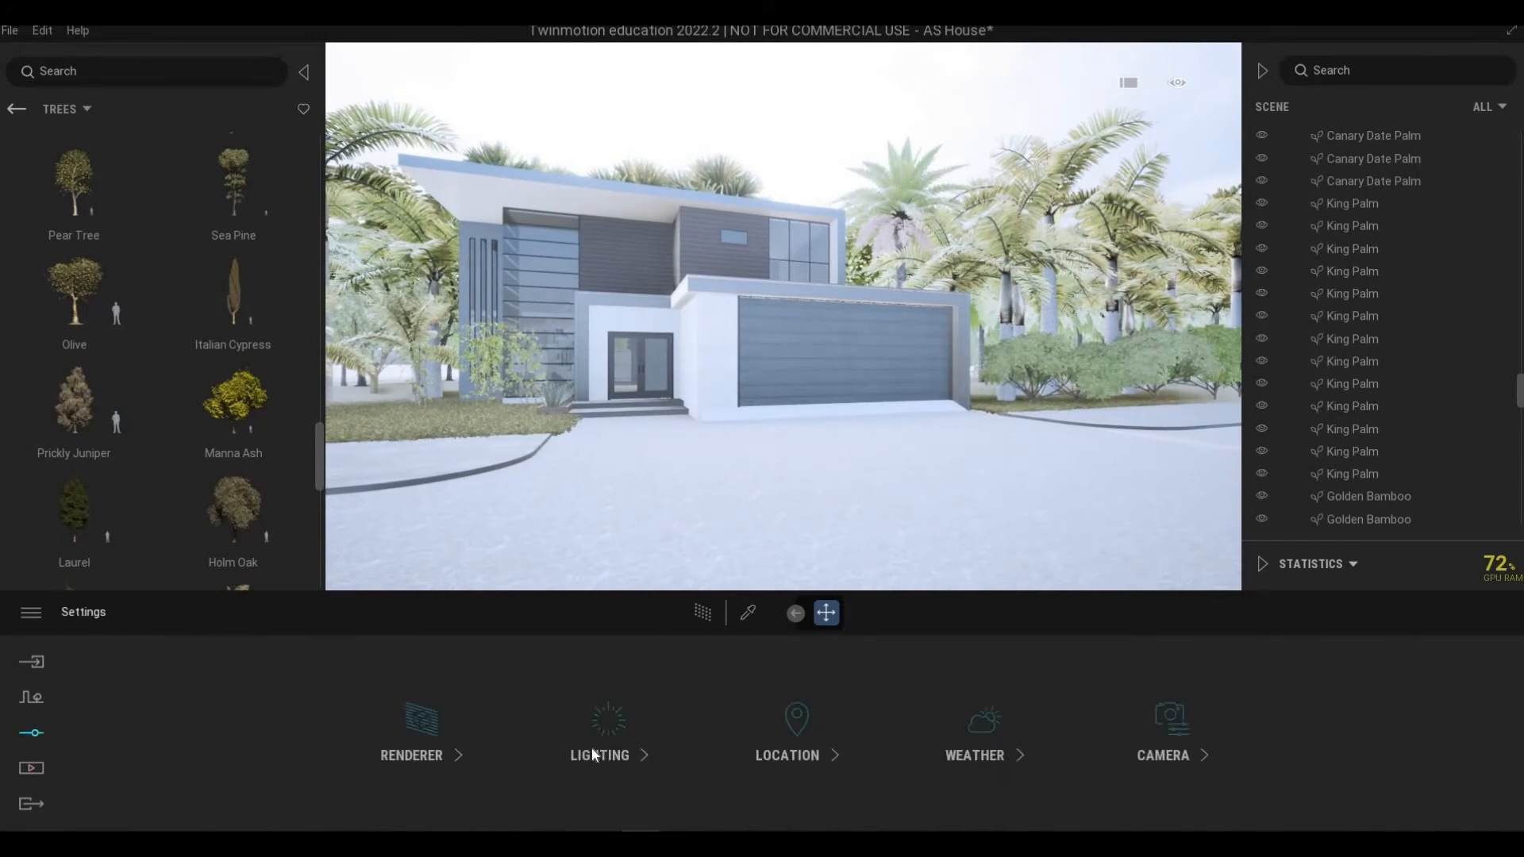
left_click_drag(458, 715, 457, 718)
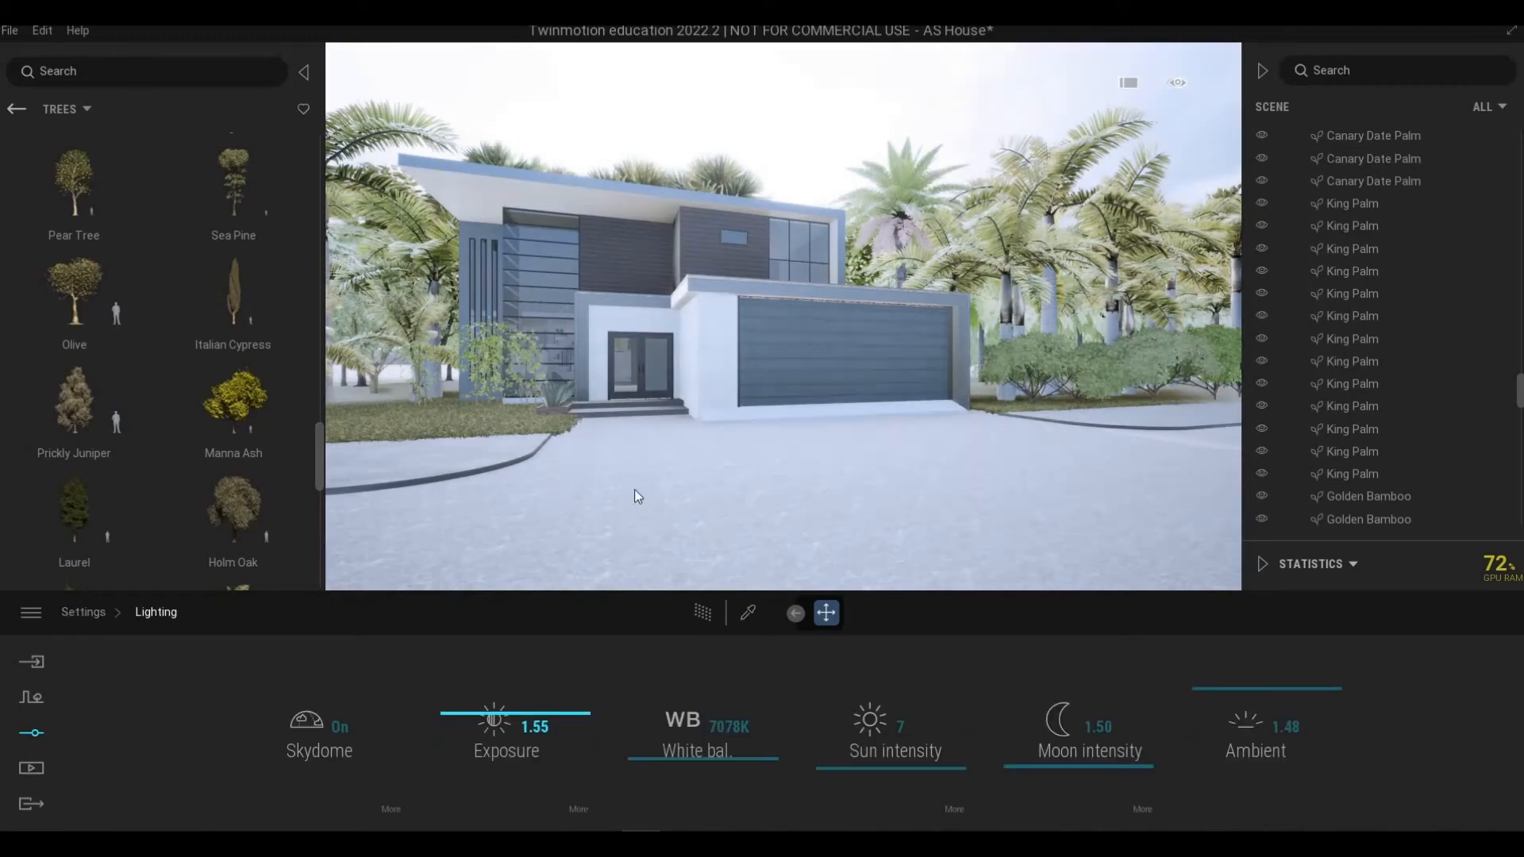
key("s")
right_click_drag(784, 318, 825, 338)
key("d")
mouse_move(634, 489)
right_mouse_down()
mouse_move(635, 461)
mouse_move(615, 477)
mouse_move(633, 489)
right_mouse_up()
key("a")
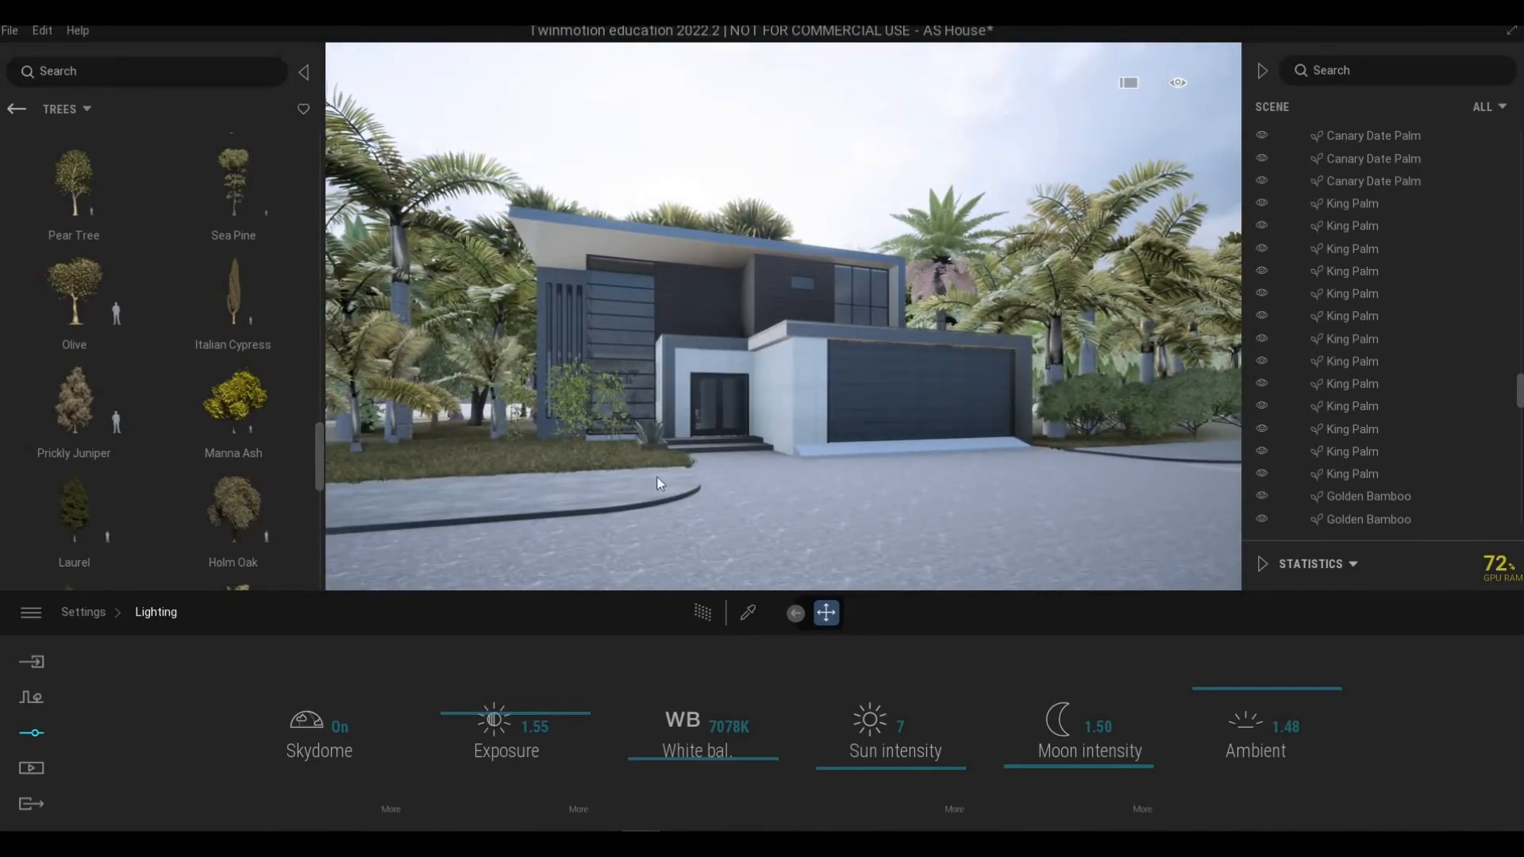
key("s")
right_click_drag(748, 448, 734, 438)
key("w")
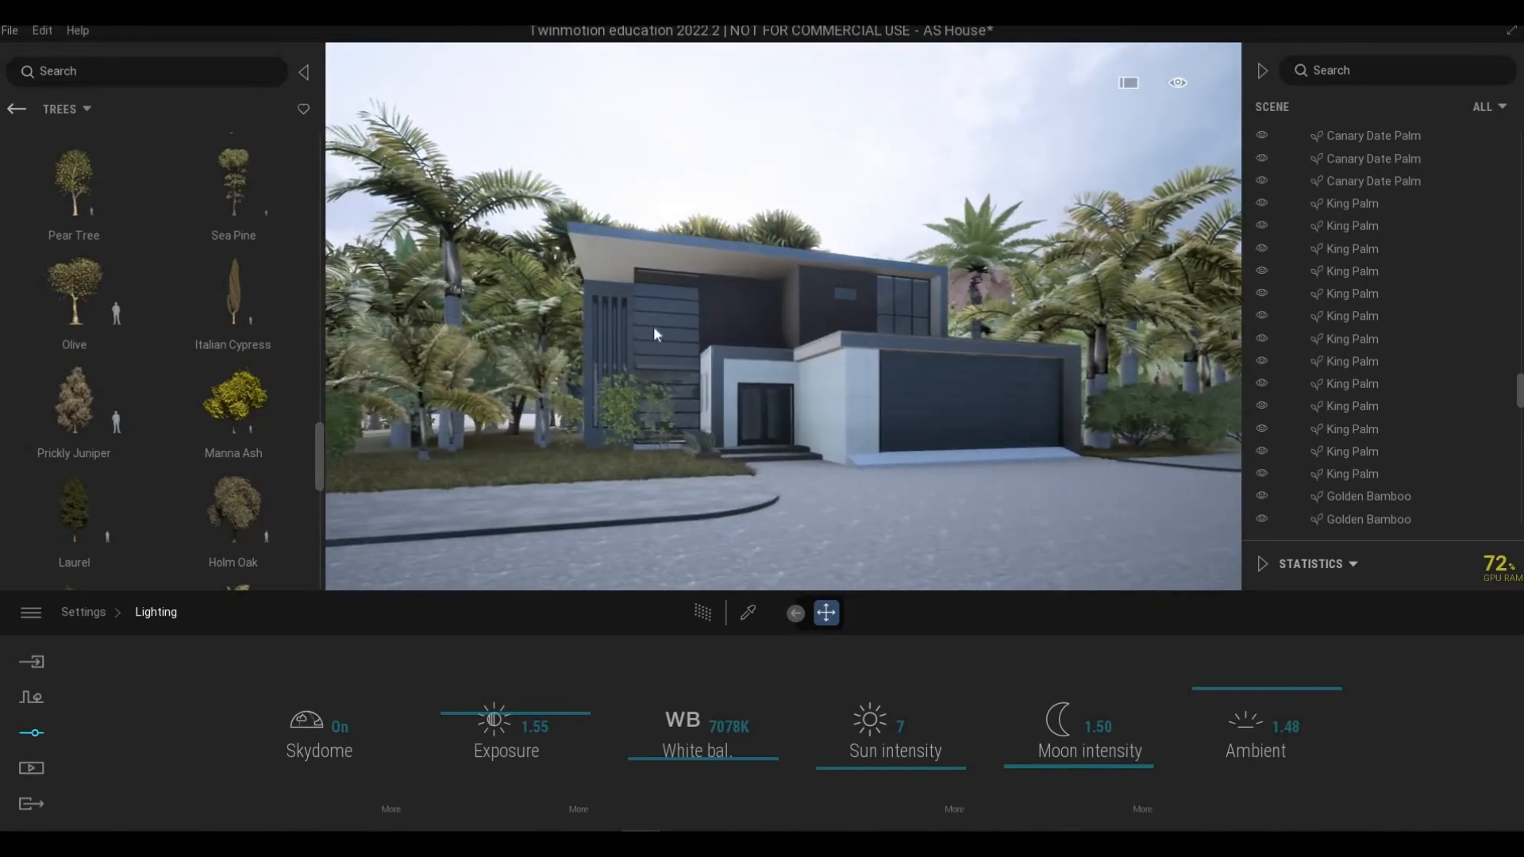
key("w")
key("w")
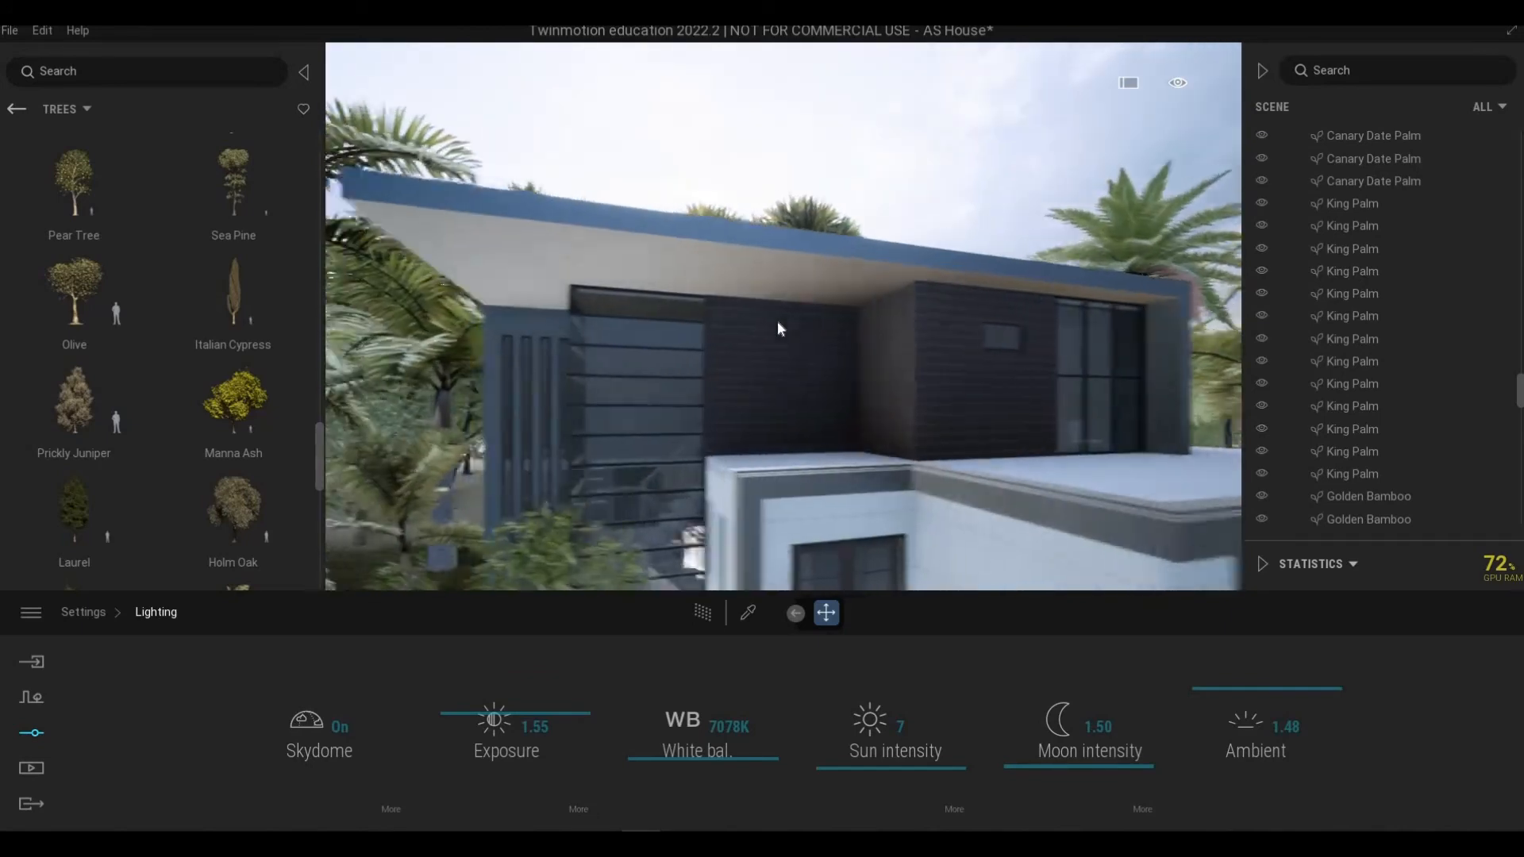
right_click_drag(779, 320, 749, 450)
key("s")
key("w")
key("w")
key("s")
key("s")
key("w")
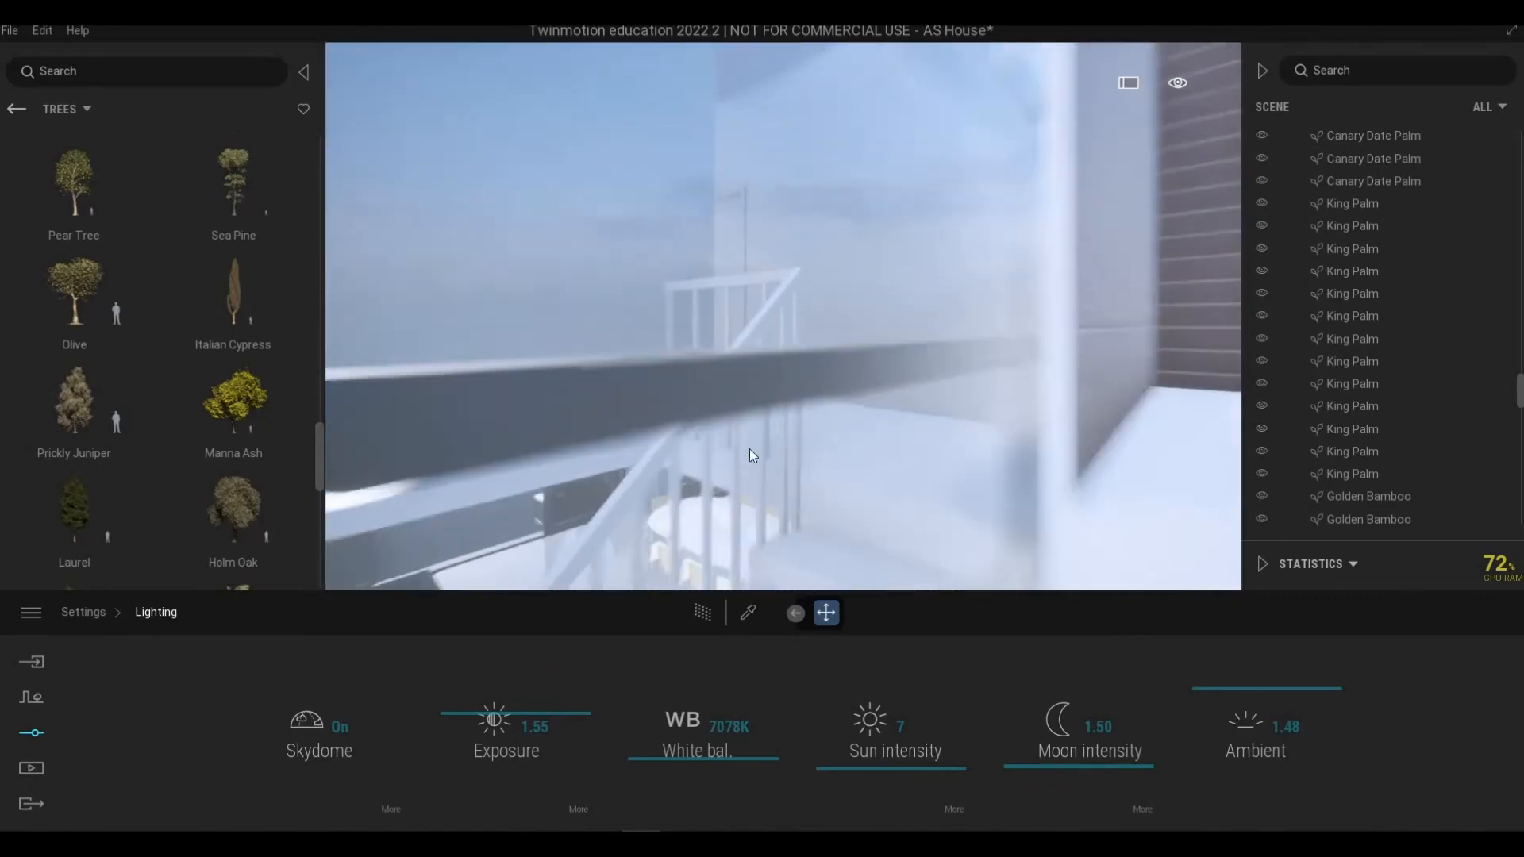
Step: Sample the staircase railing's material with the material picker, then leave the picker
left_click(748, 608)
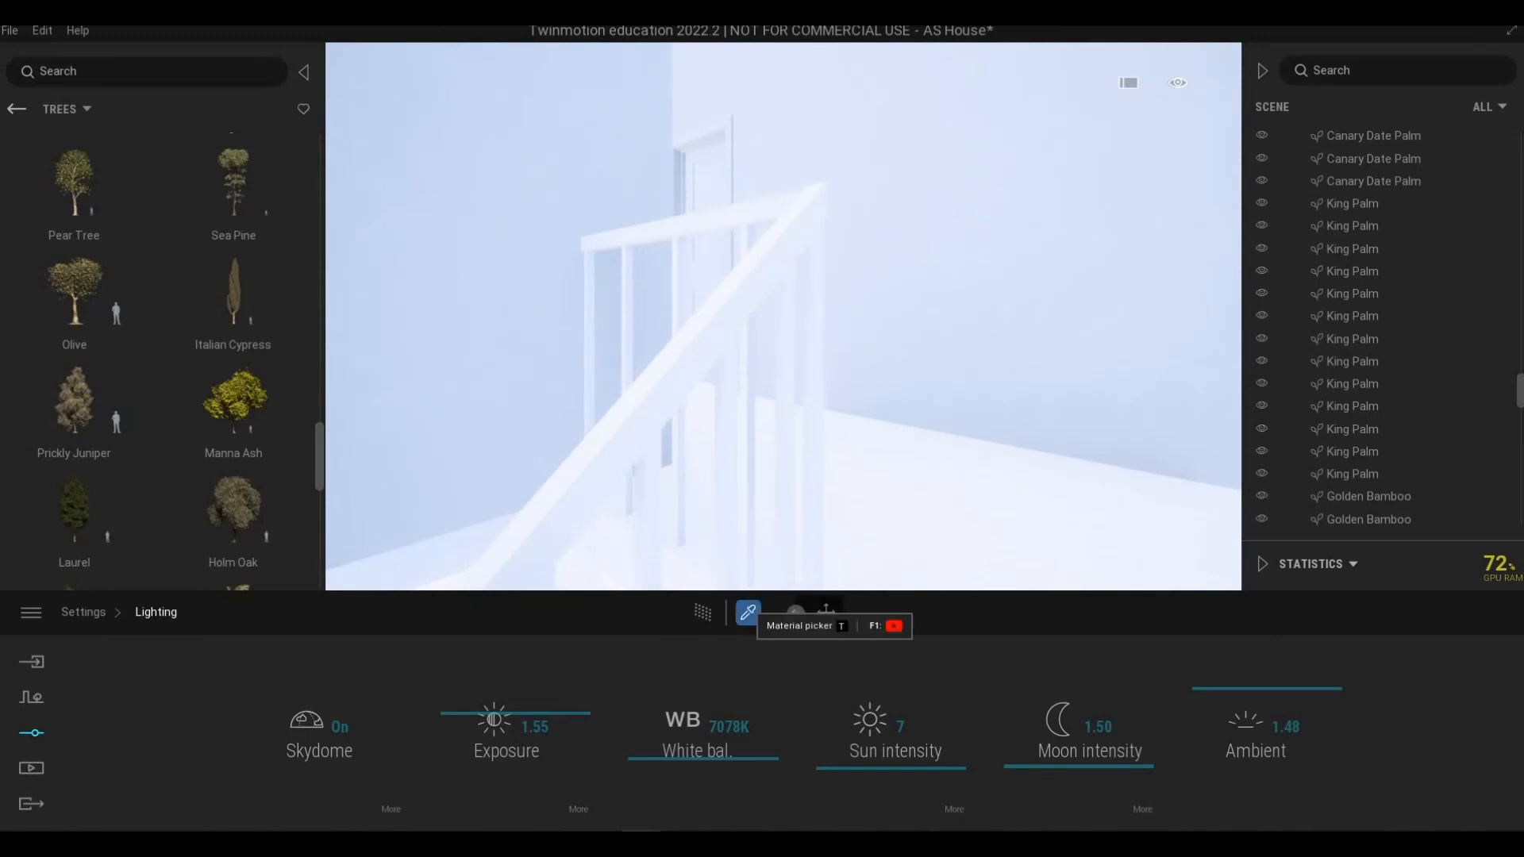
left_click(652, 424)
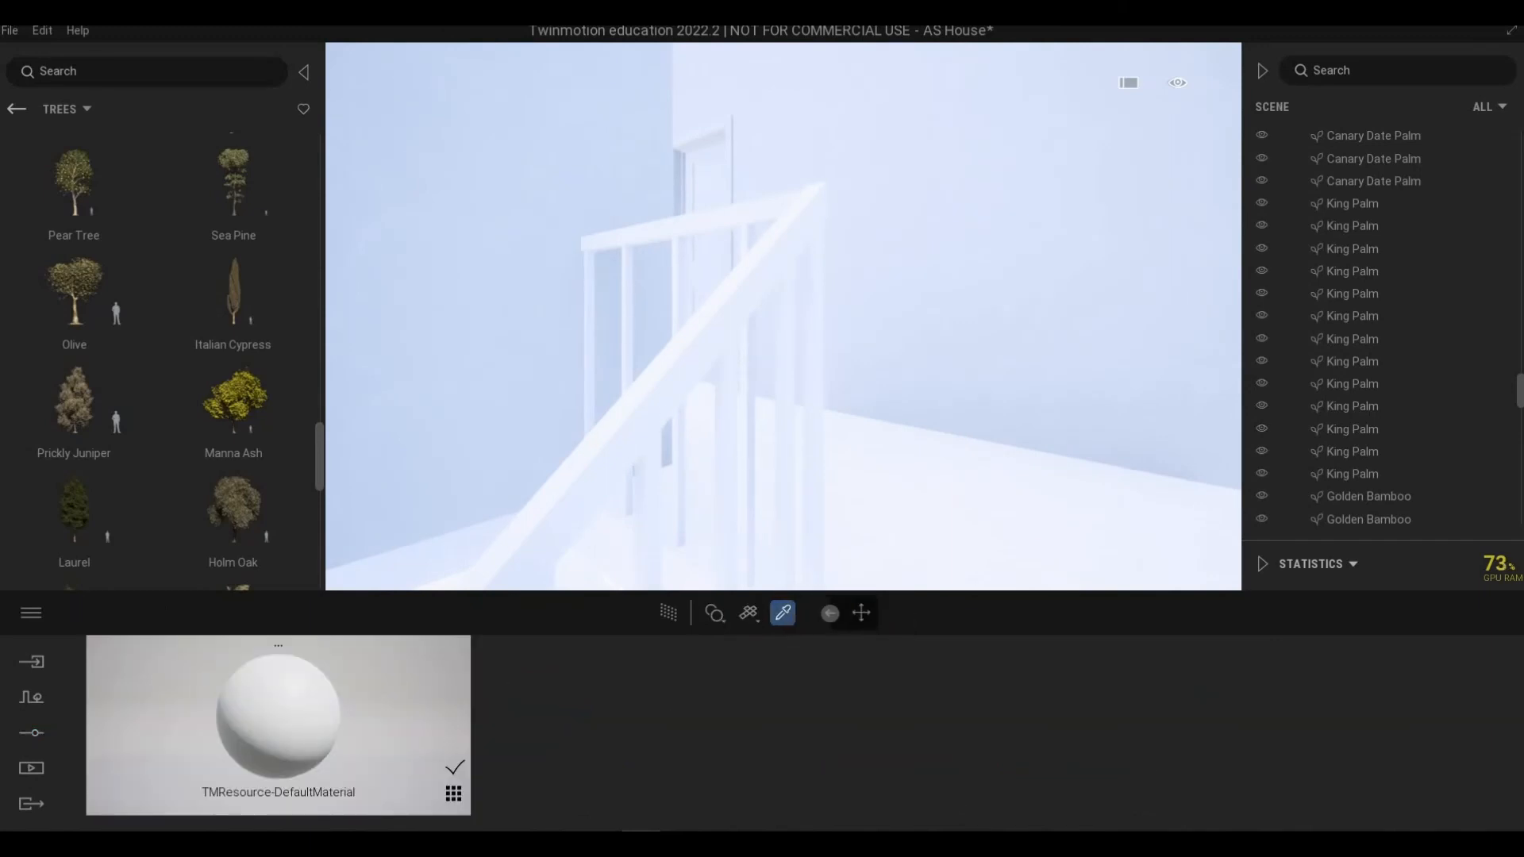
right_click_drag(666, 418, 1036, 469)
key("s")
key("w")
key("s")
key("w")
key("s")
key("Escape")
key("s")
key("w")
key("s")
key("s")
key("w")
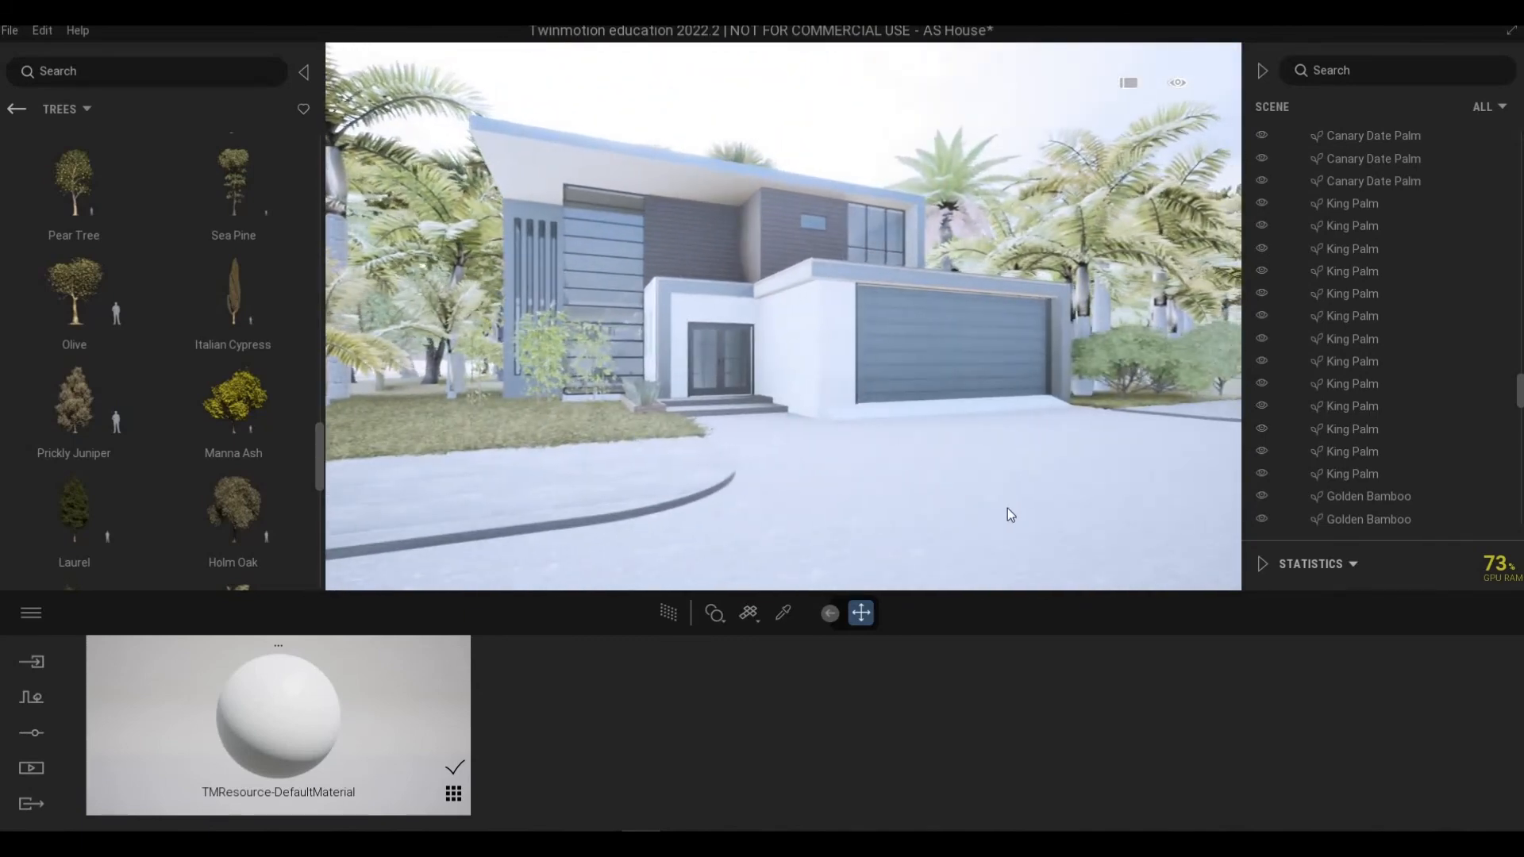
left_click(1005, 506)
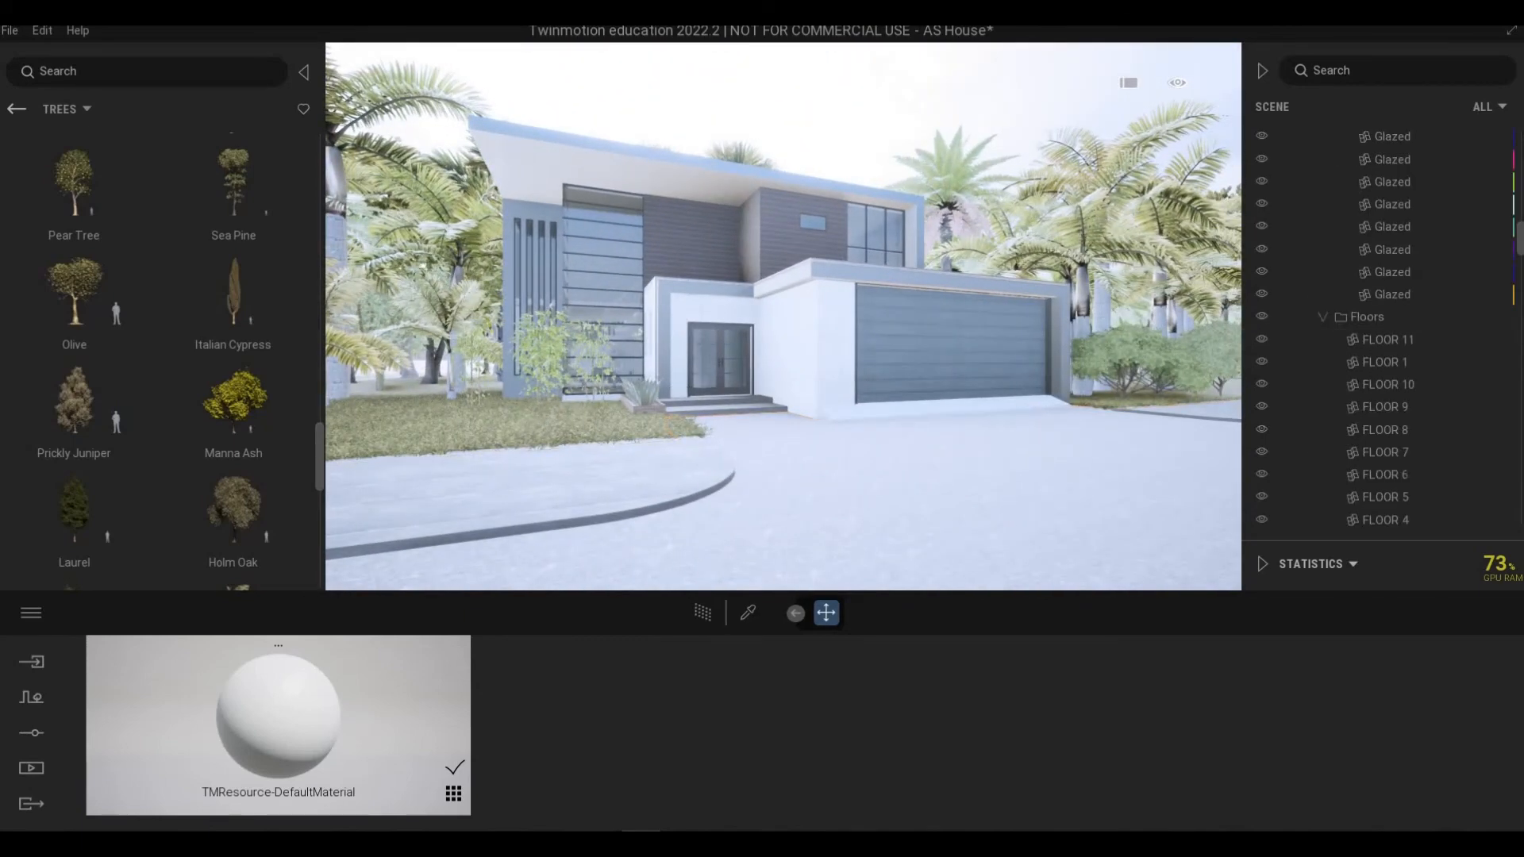
right_click_drag(1005, 507, 1008, 449)
key("s")
middle_click_drag(1030, 522, 1003, 496)
scroll(1002, 497, "down", 2)
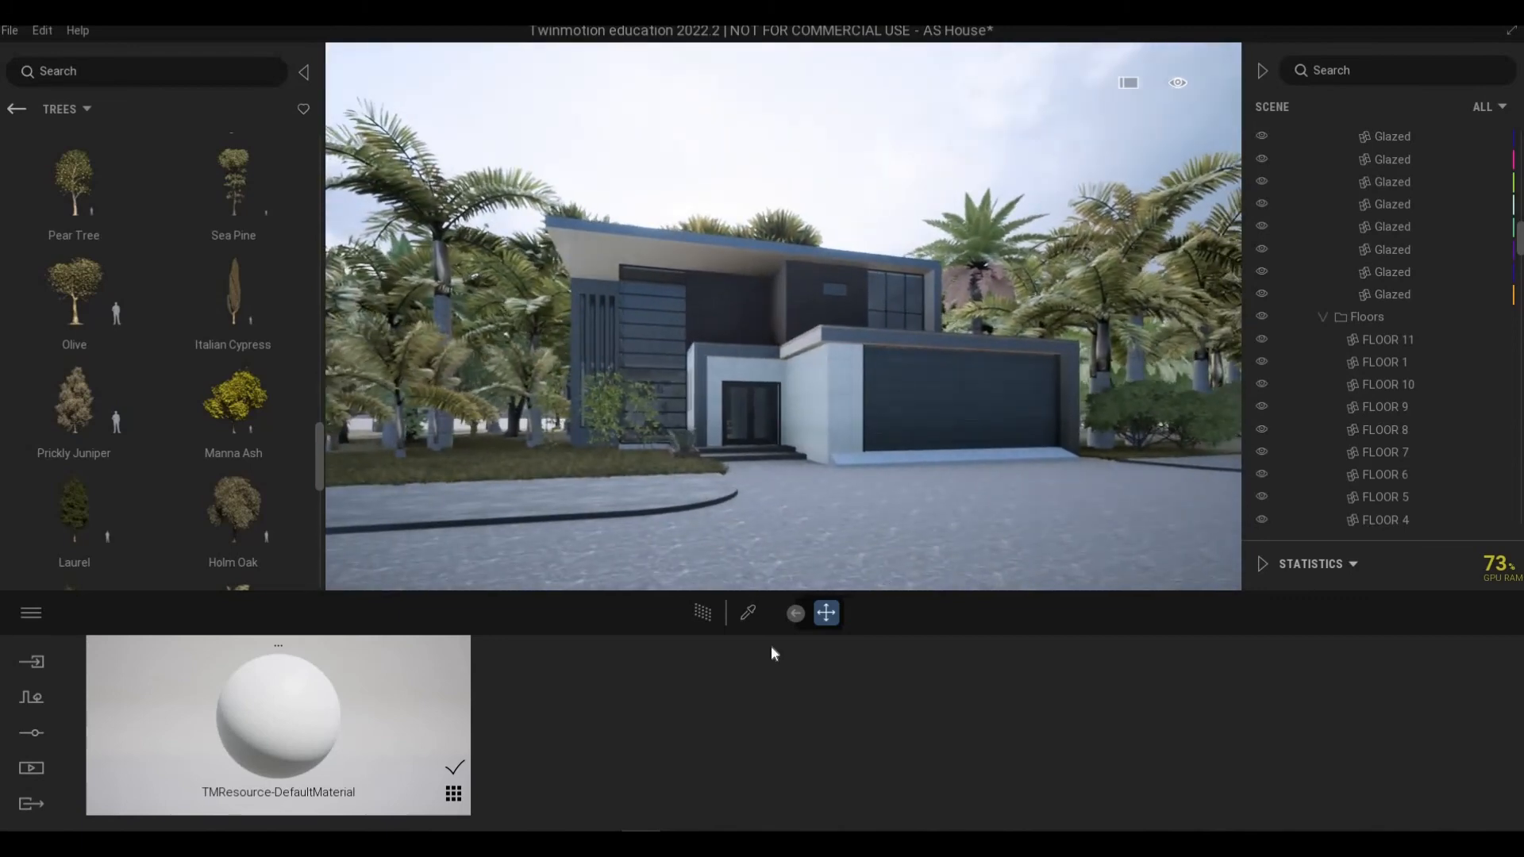
Step: Open the weather settings and move the season slider to an autumn setting
left_click(32, 772)
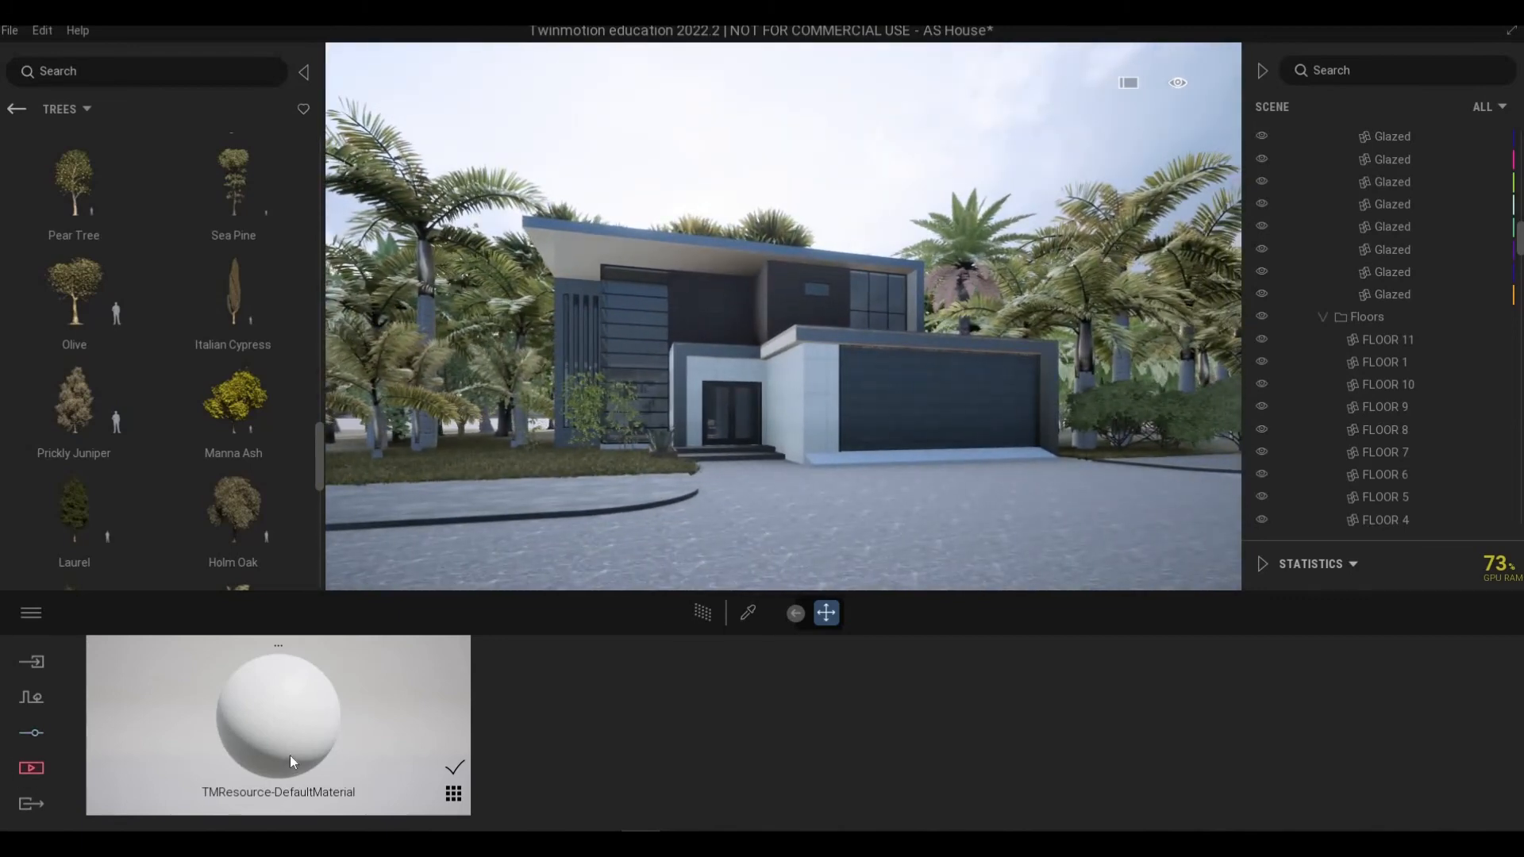
left_click(32, 735)
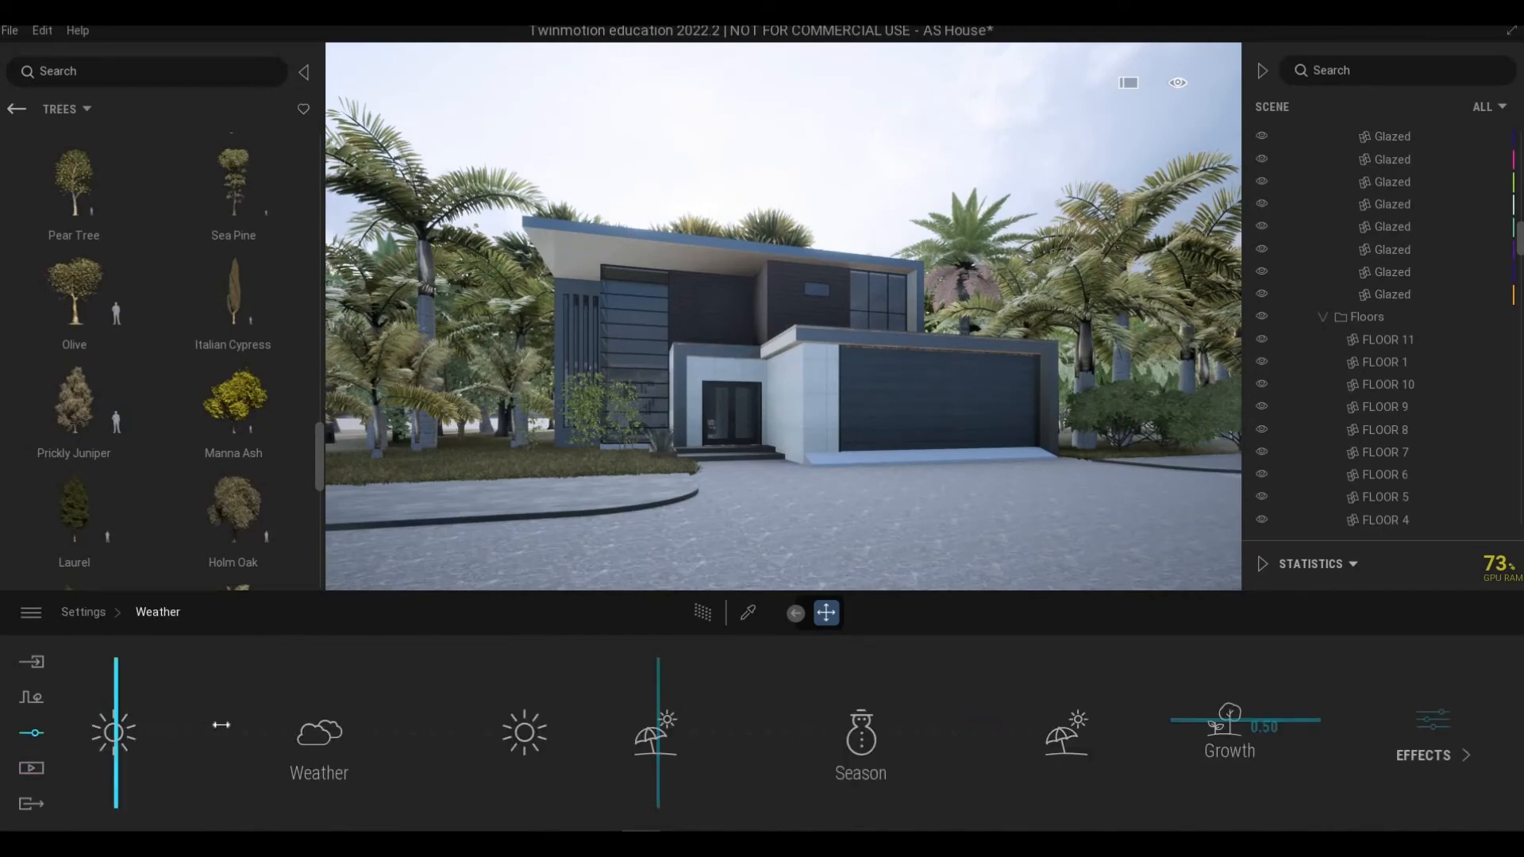
left_click_drag(250, 726, 116, 730)
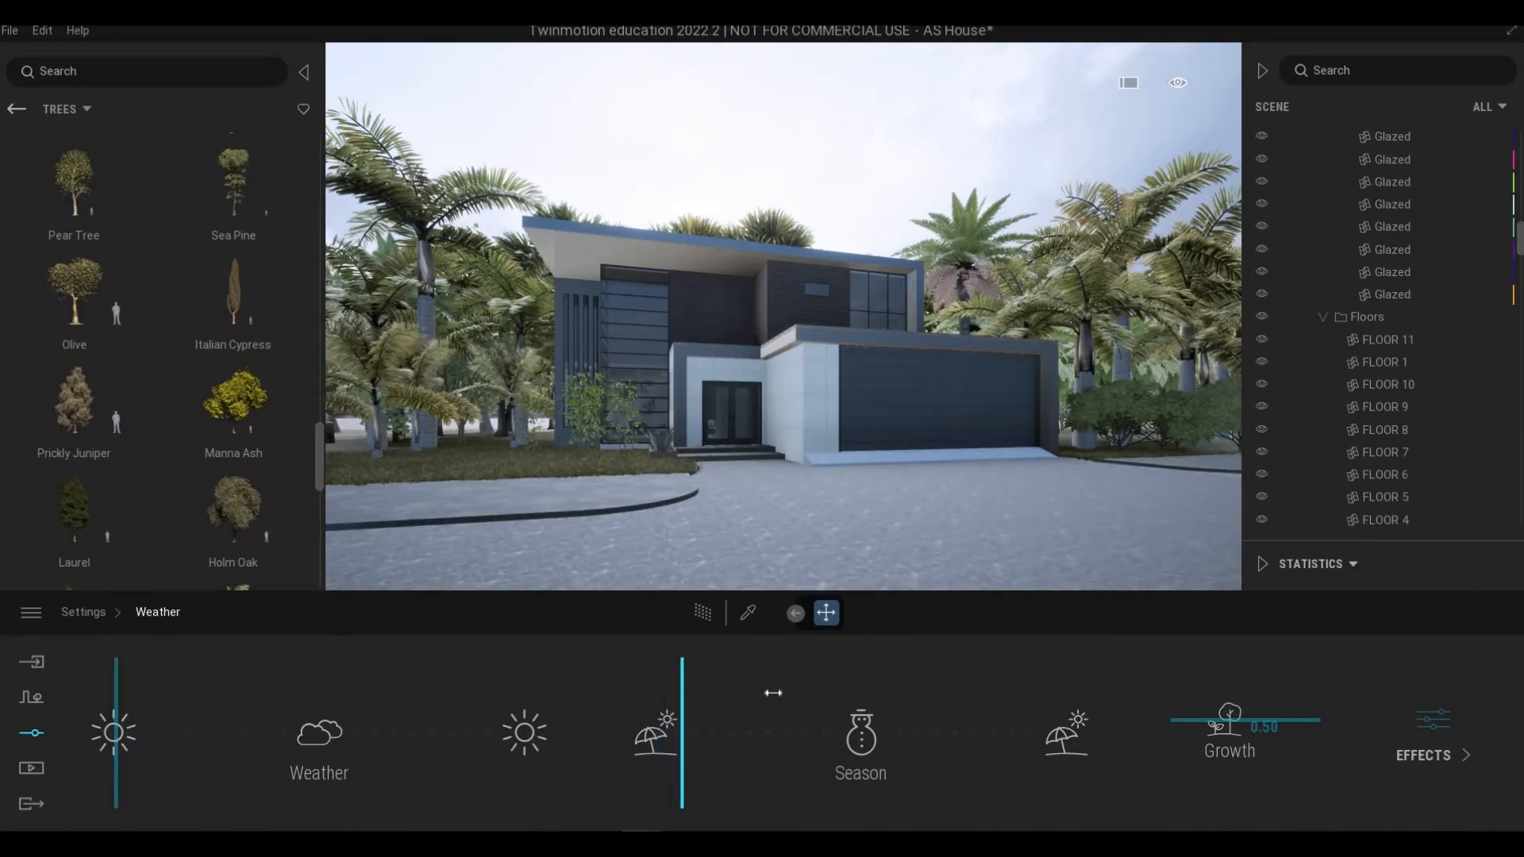
left_click_drag(809, 696, 1040, 710)
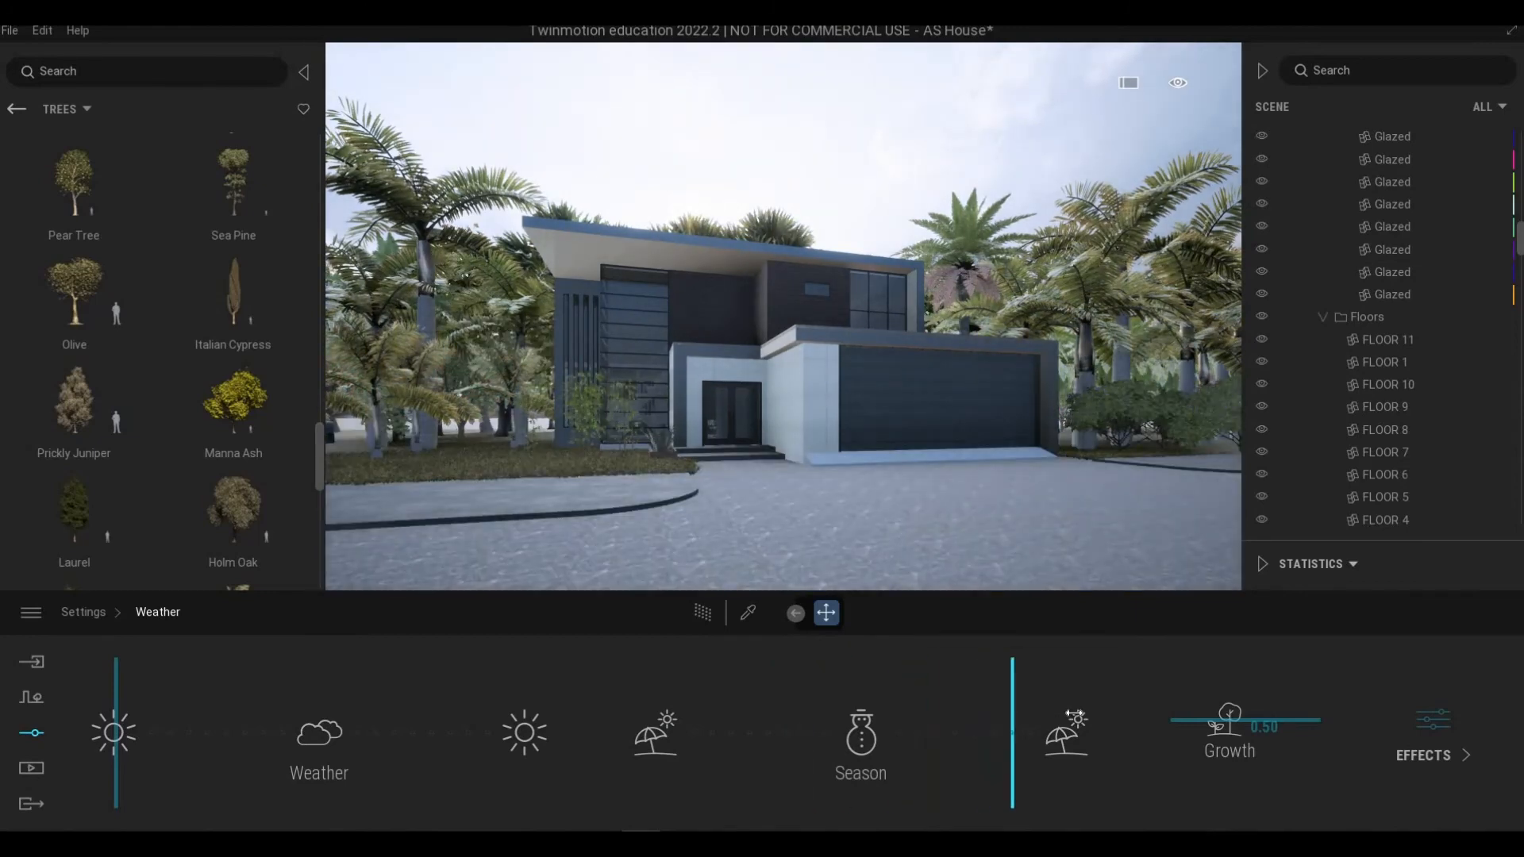
left_click_drag(751, 728, 645, 737)
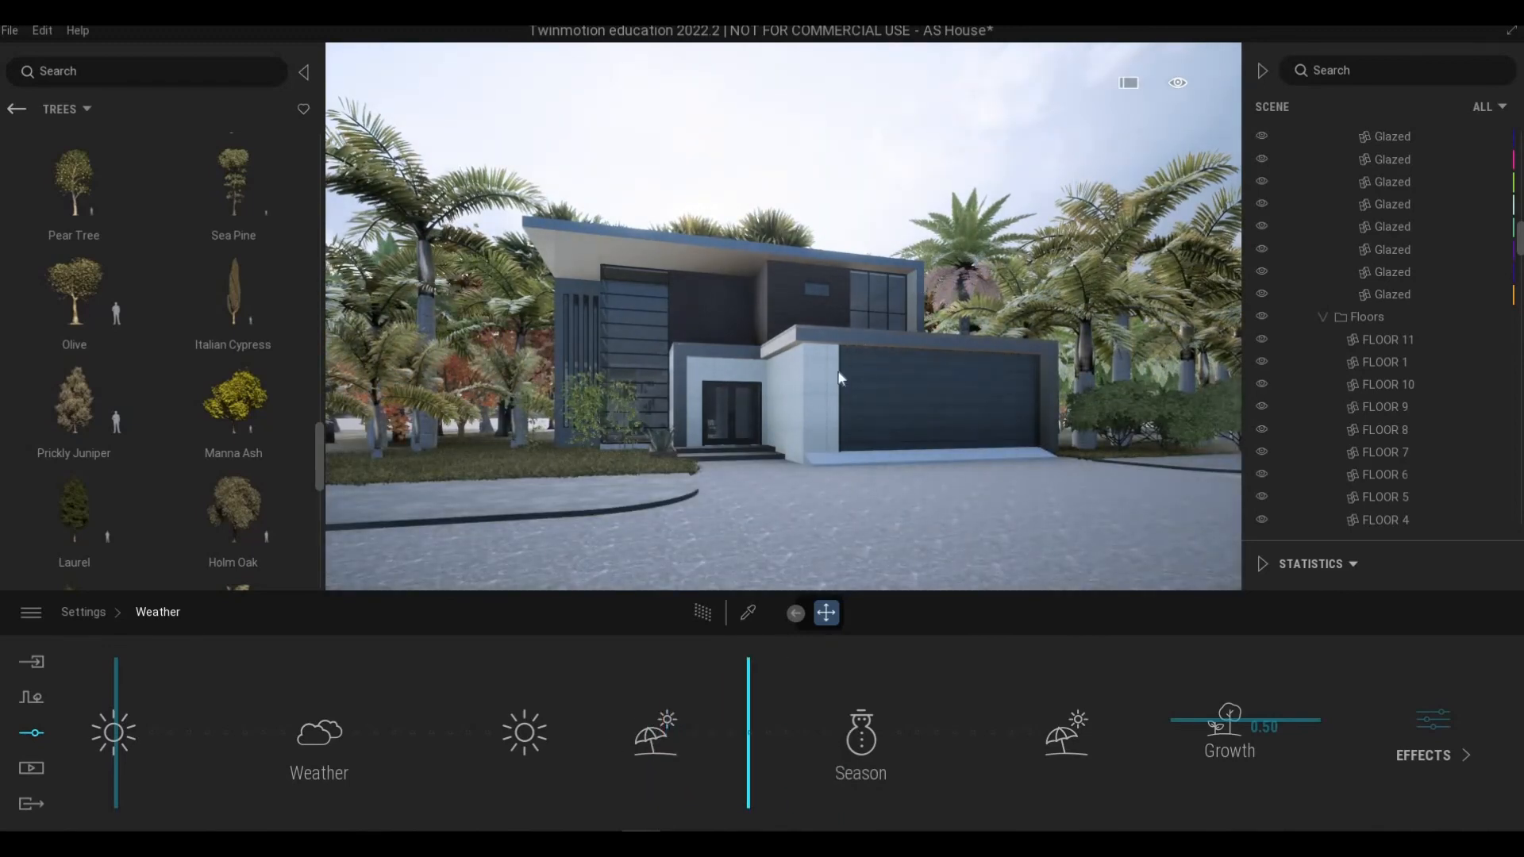
left_click(752, 684)
Step: Fly around the house and over the back of the lot to review the seasonal foliage
key("a")
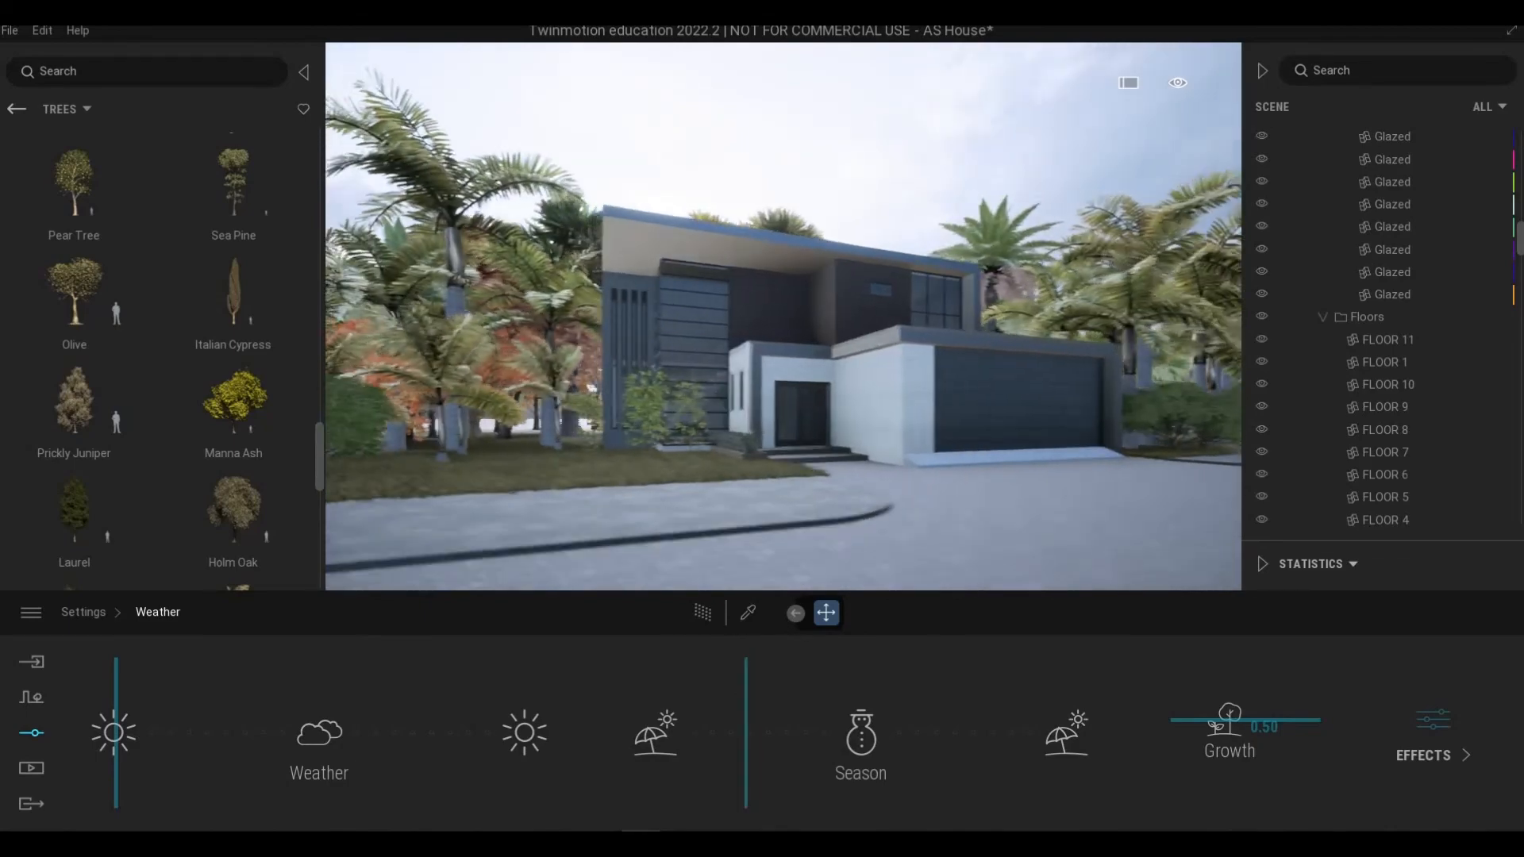
key("w")
key("w")
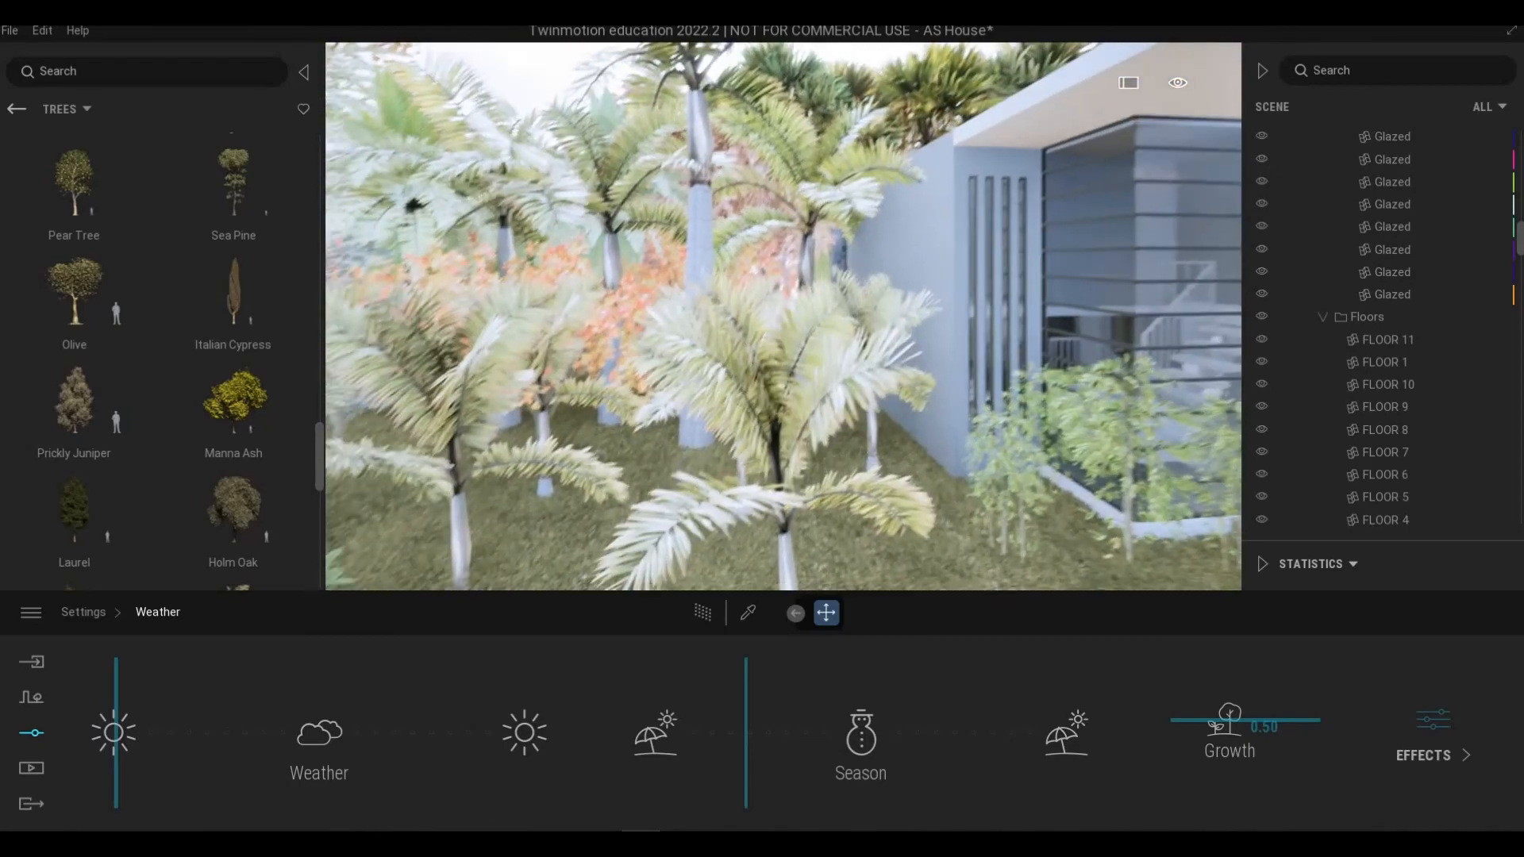
key("s")
key("d")
key("s")
key("d")
key("q")
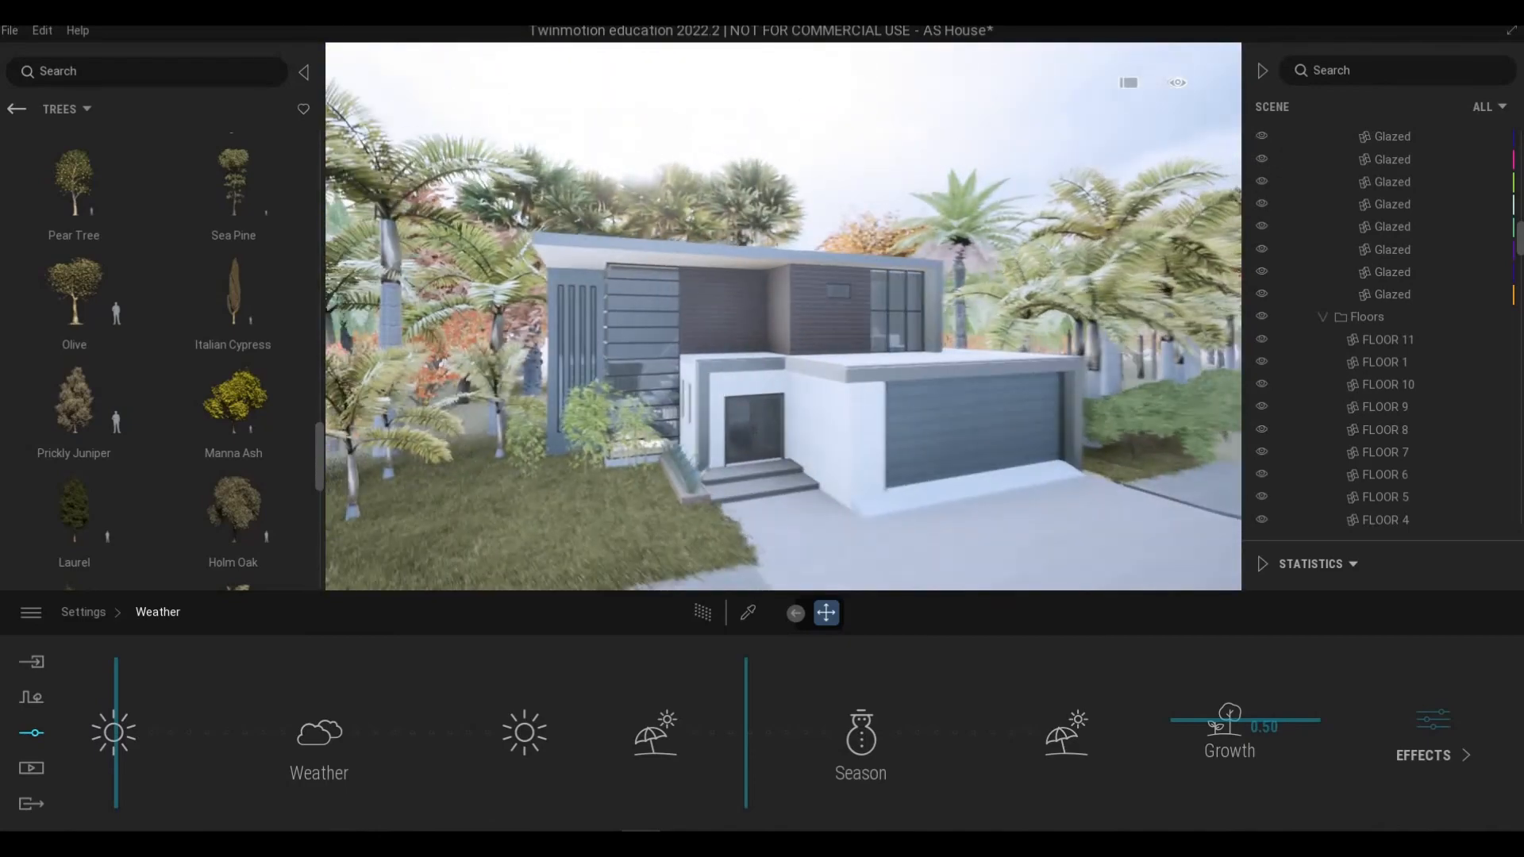
key("q")
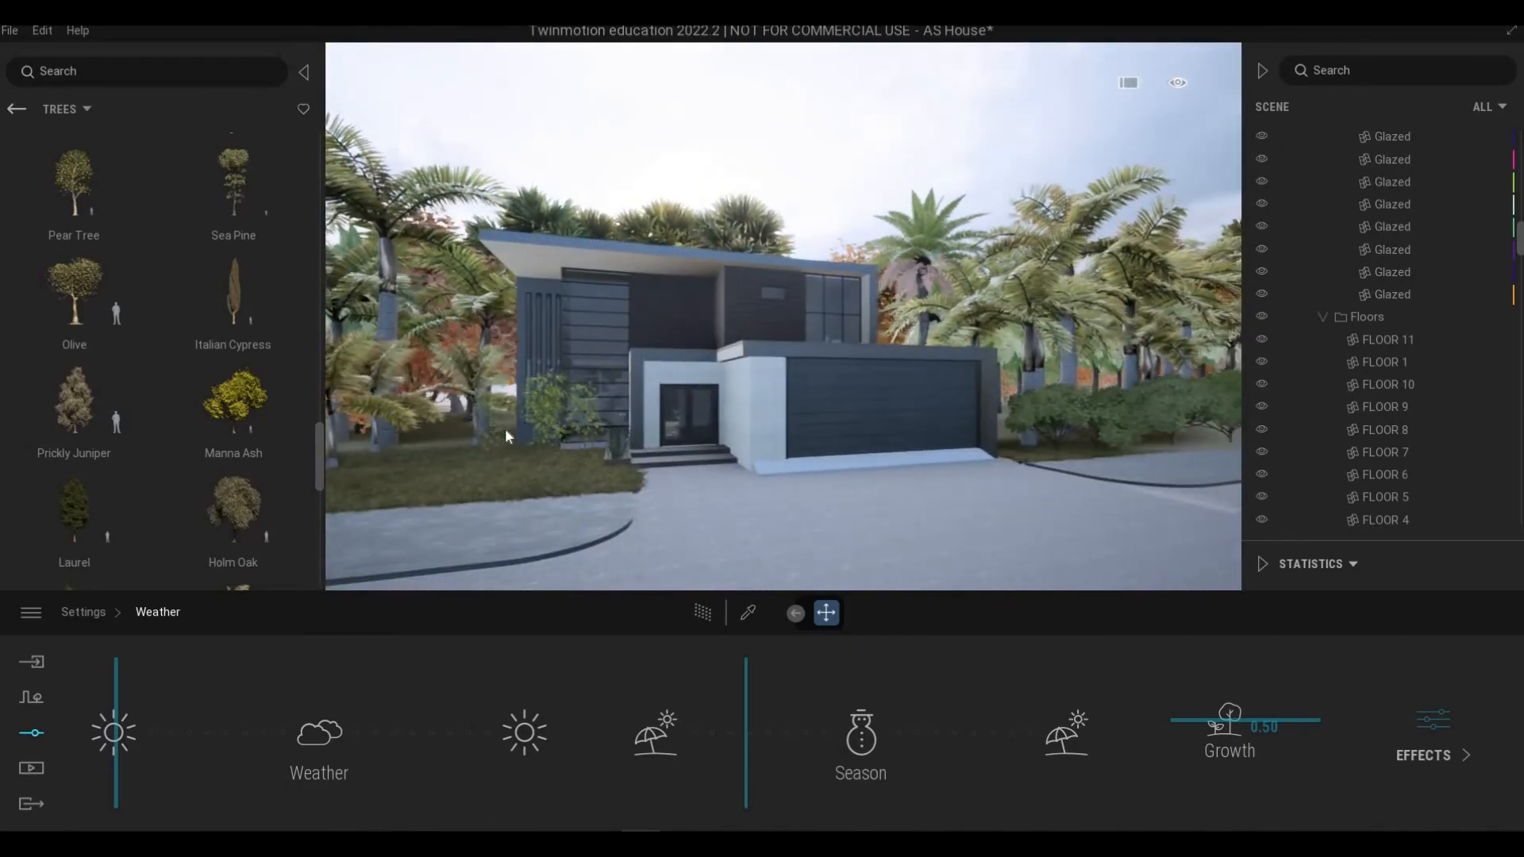
key("s")
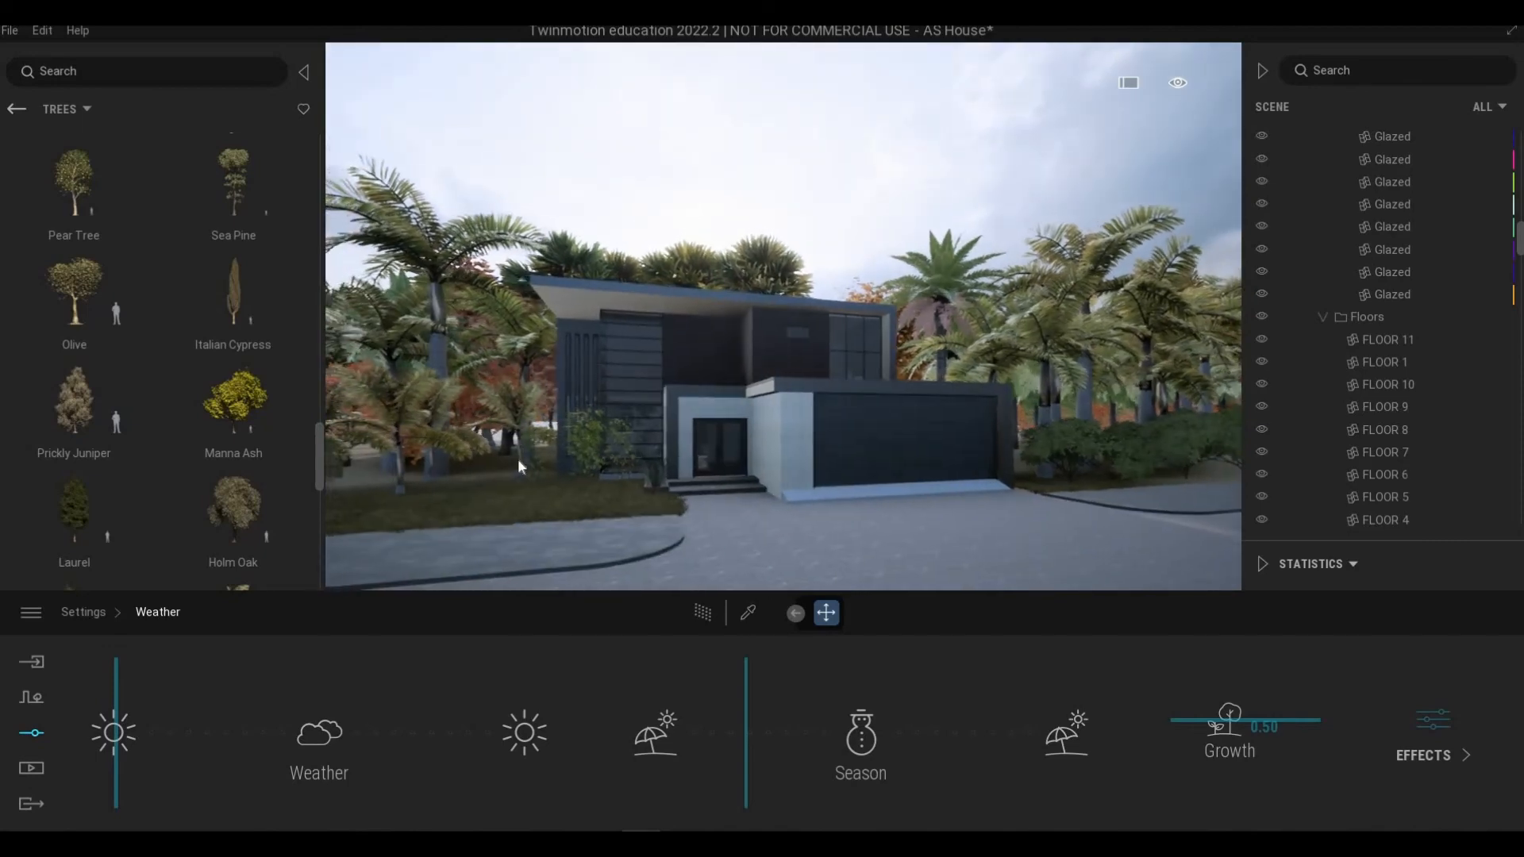
key("a")
key("d")
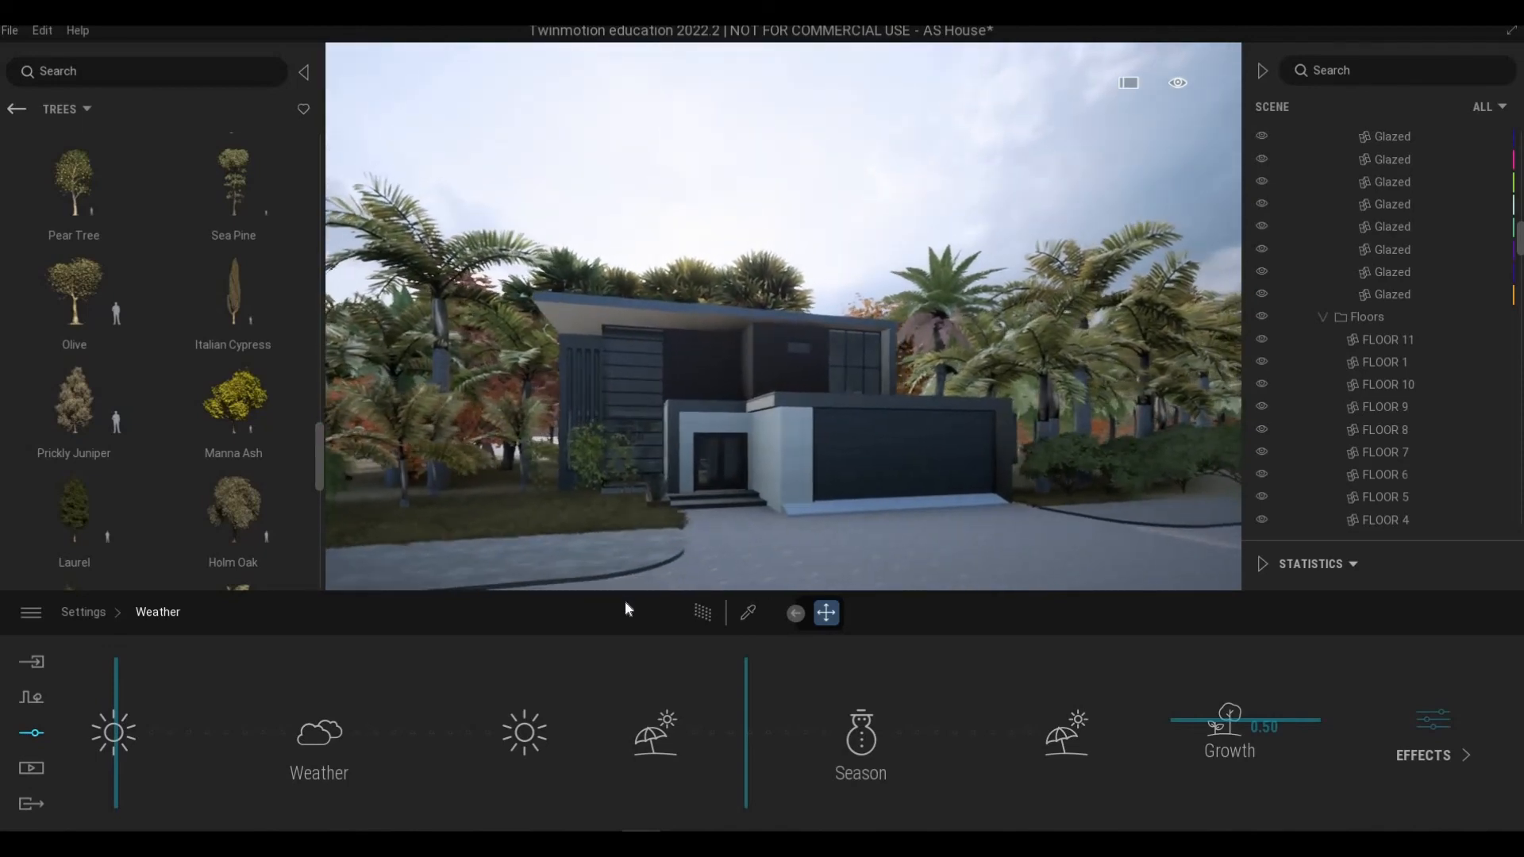
key("a")
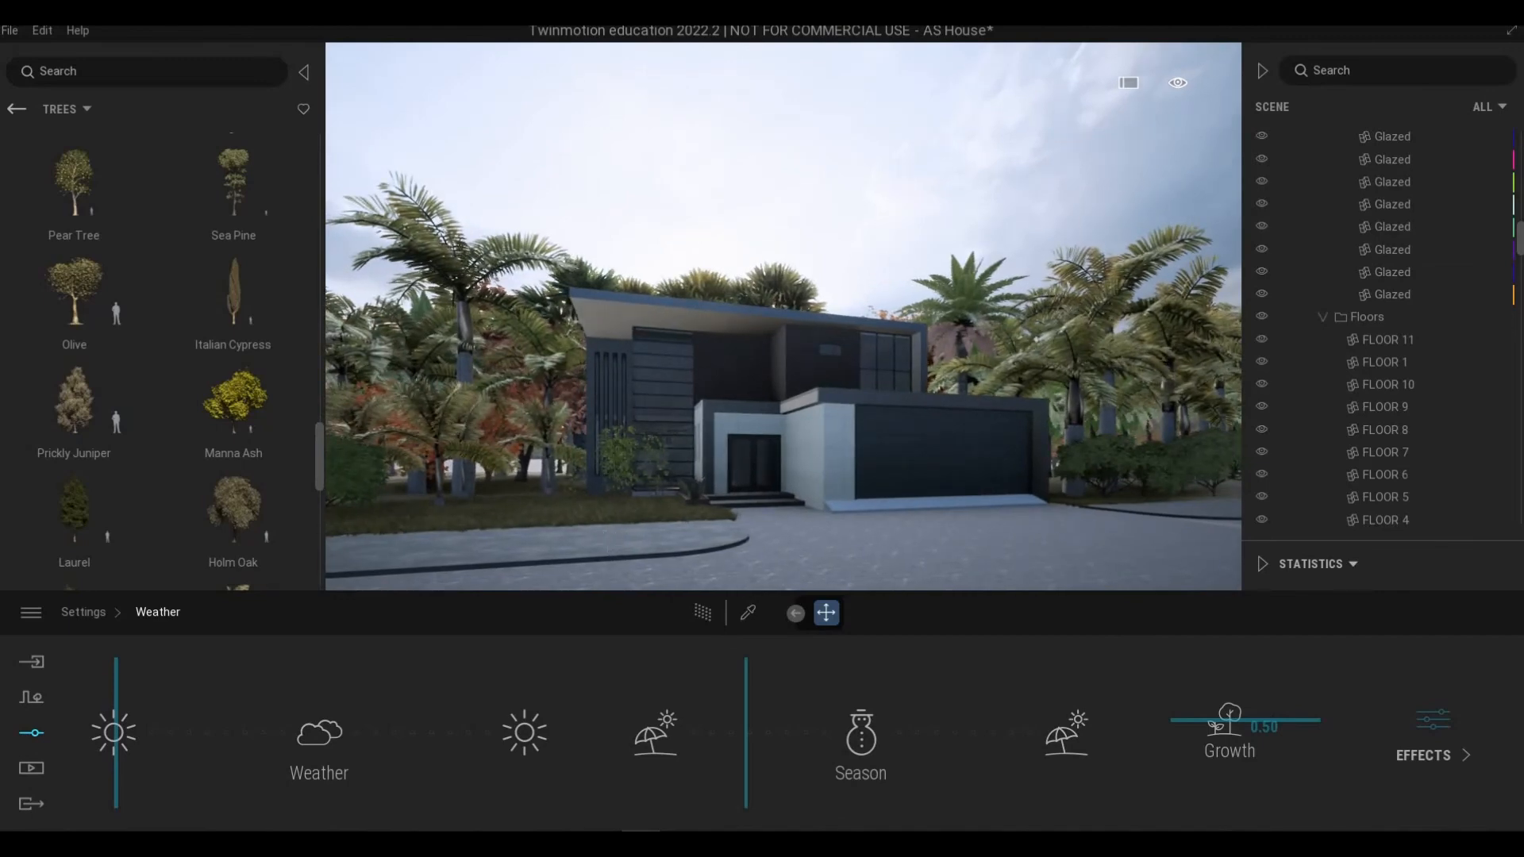
key("s")
key("w")
key("d")
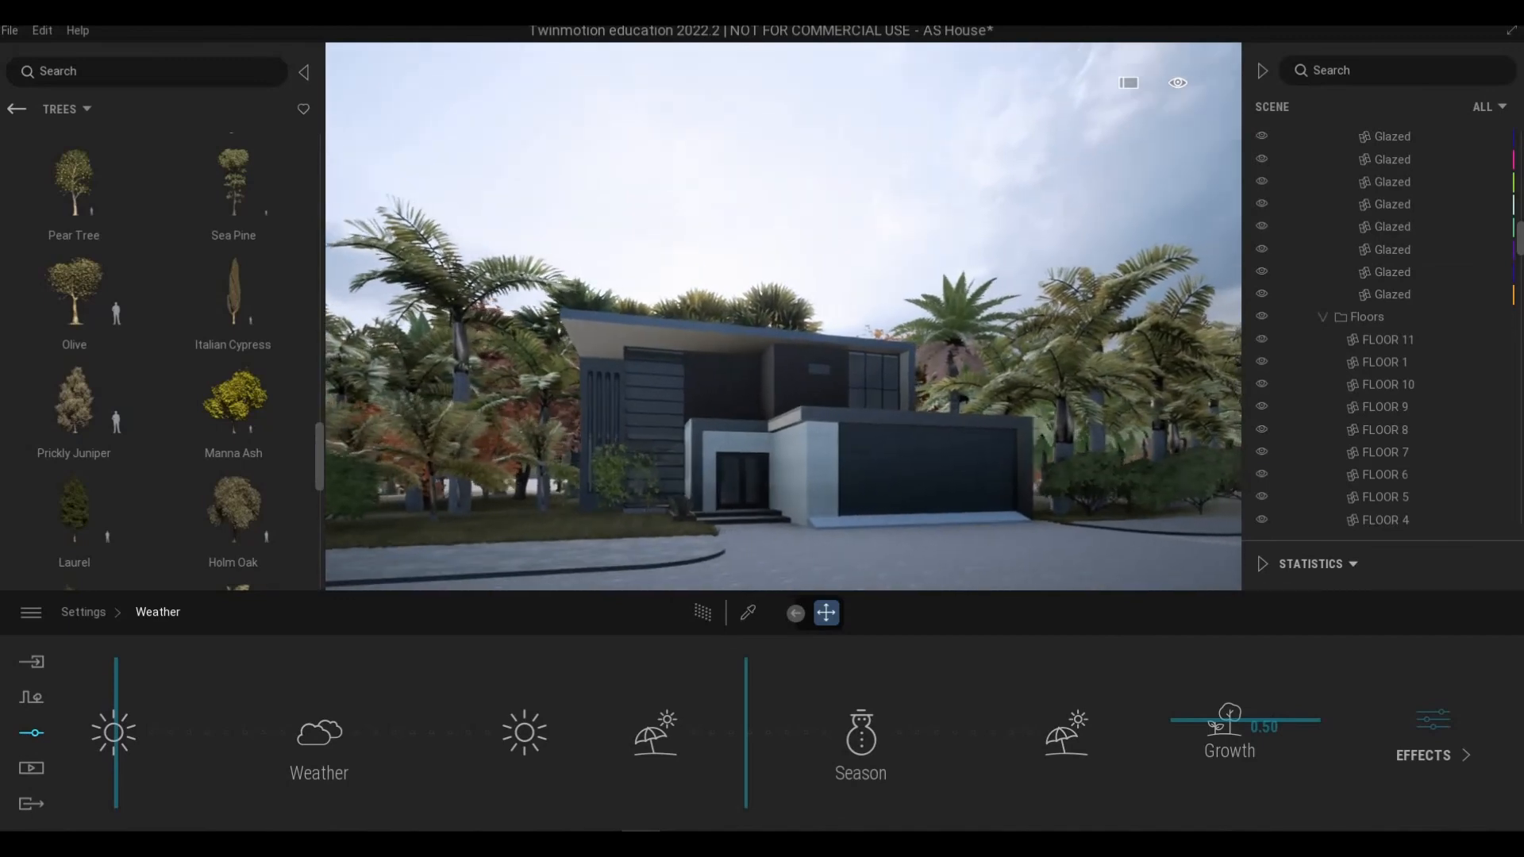
key("e")
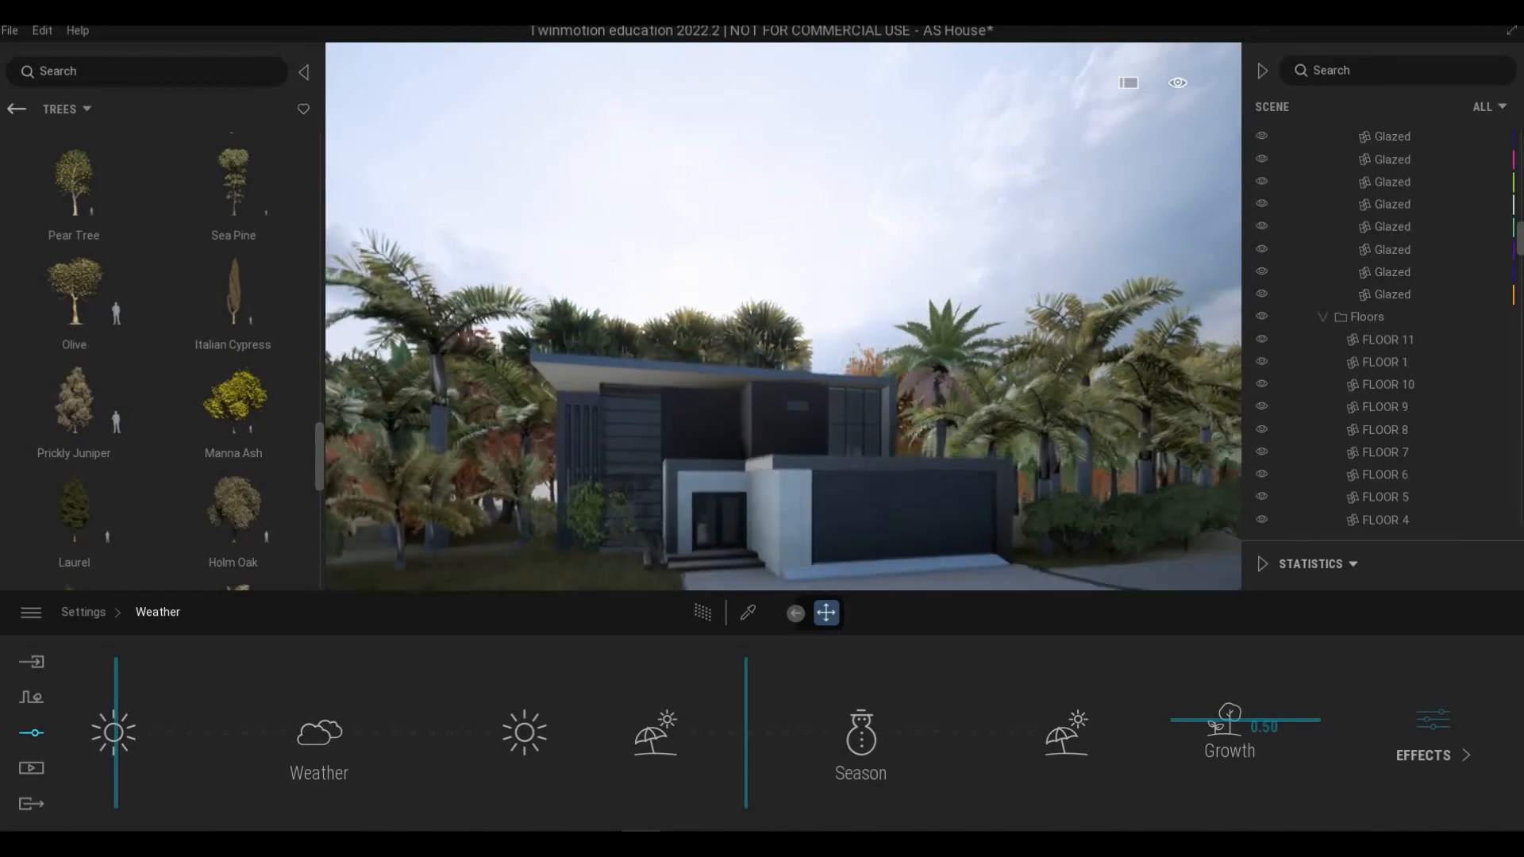
key("d")
key("e")
key("w")
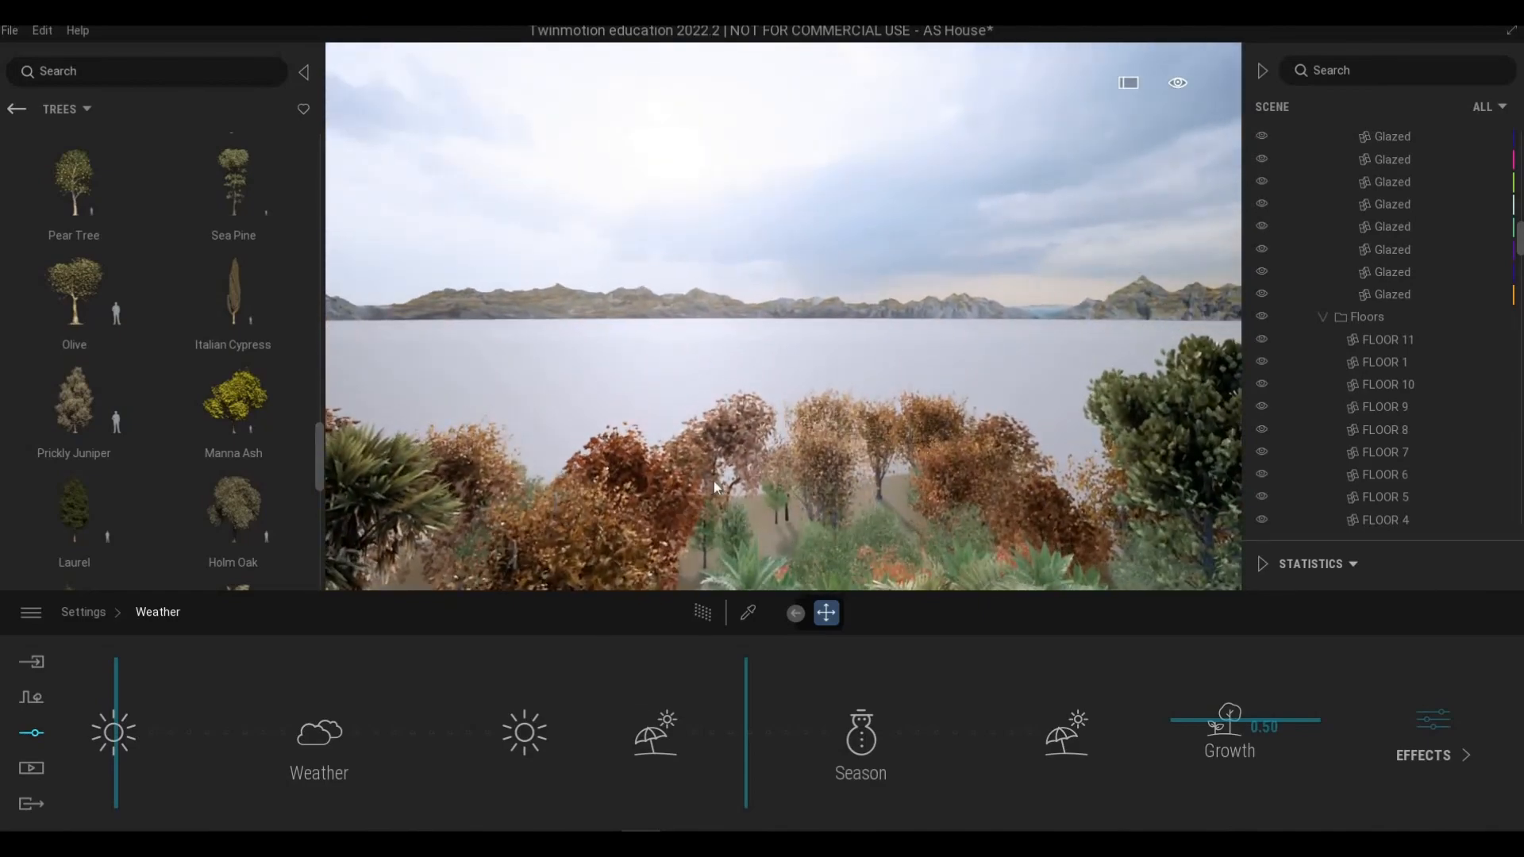
Step: Delete a Manna Ash tree behind the house
left_click(715, 512)
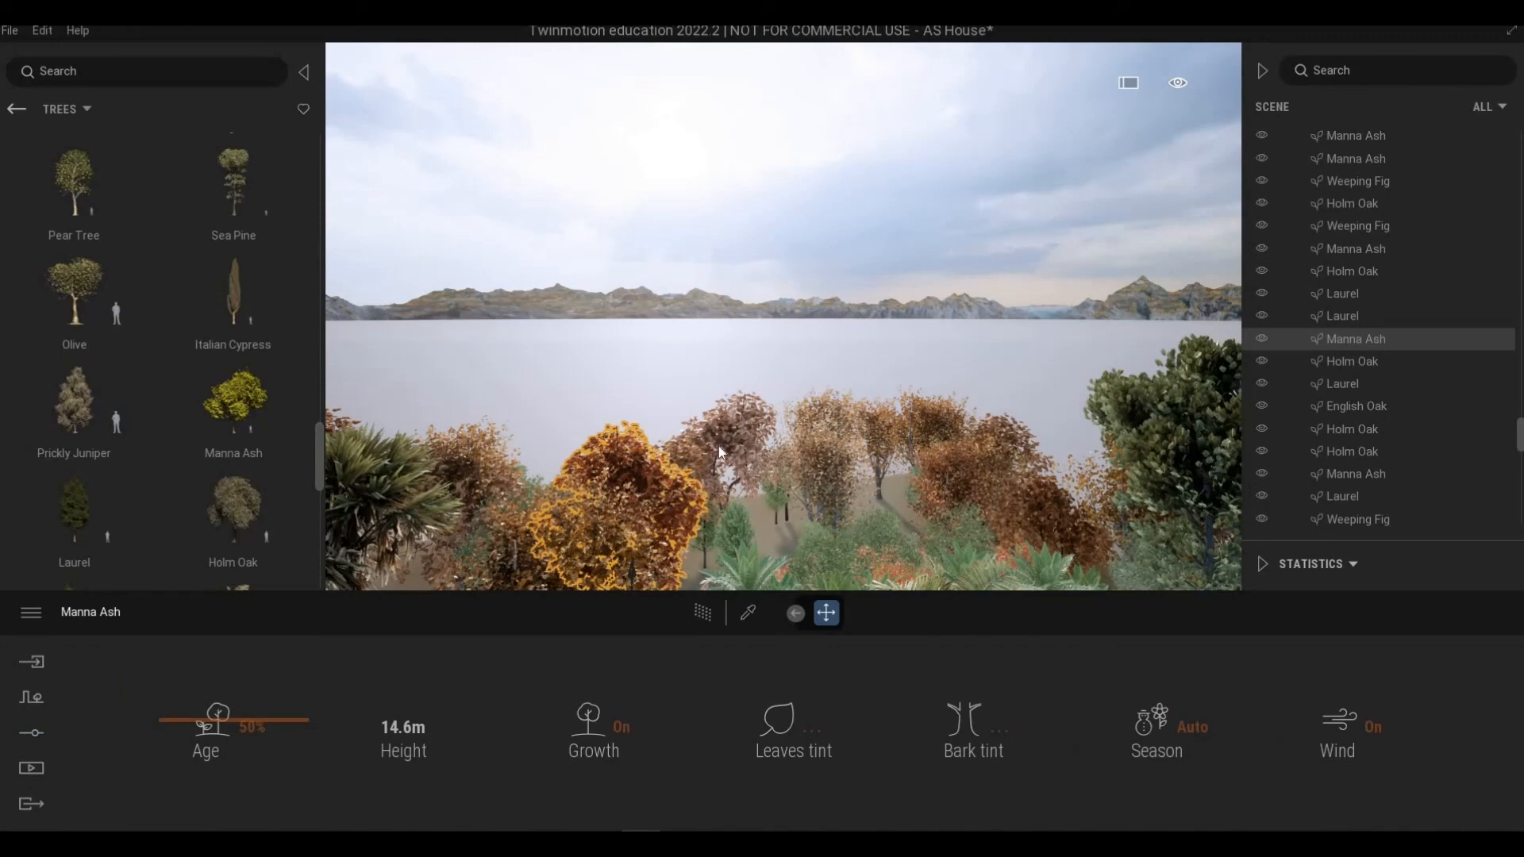
left_click(728, 467)
key("Delete")
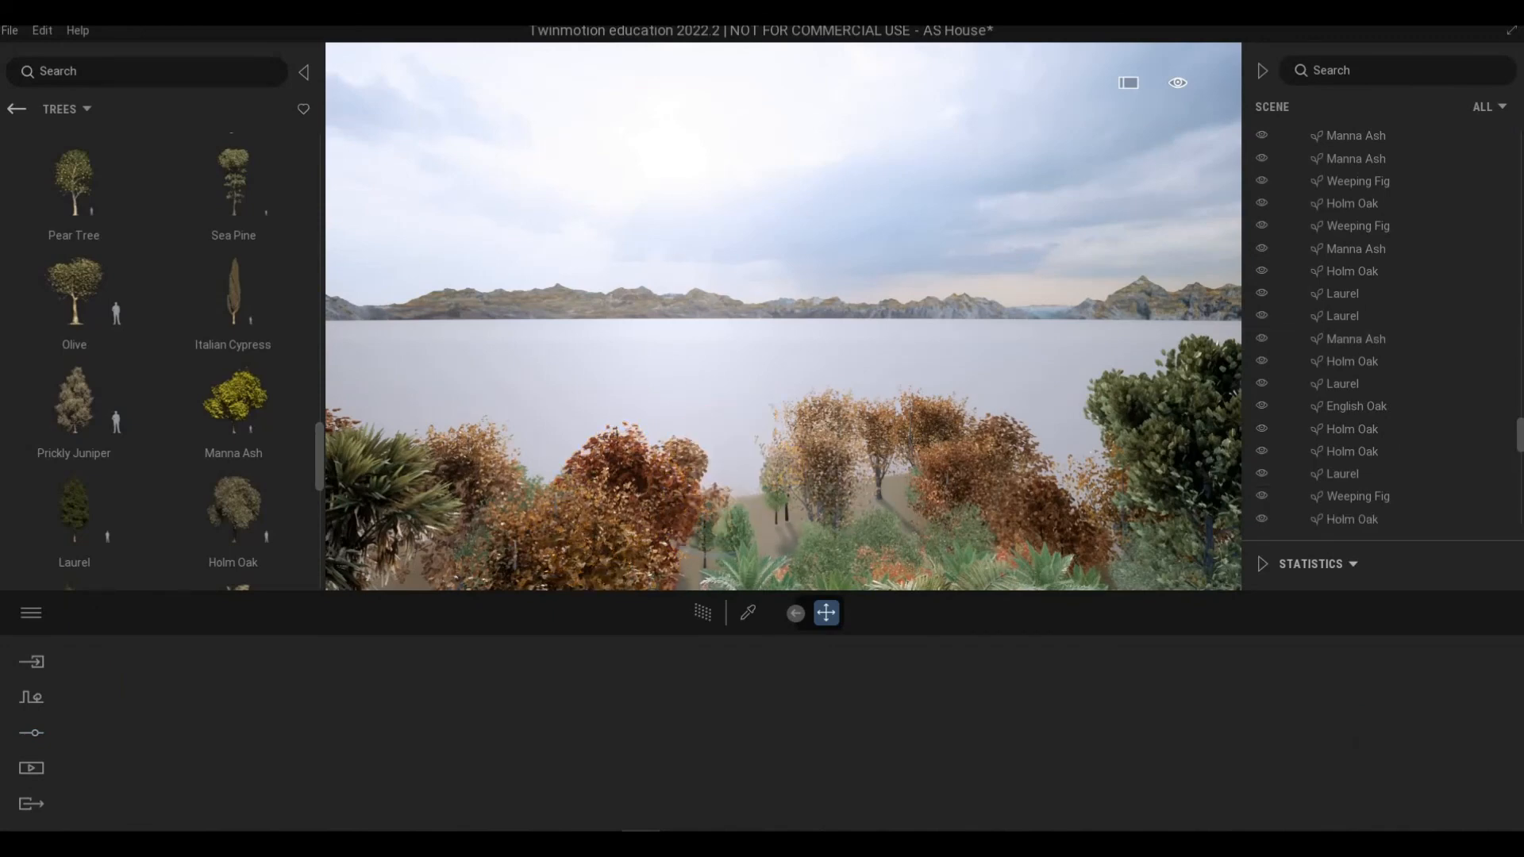
Step: Delete two English Oak trees behind the house
right_click_drag(745, 477, 683, 429)
key("w")
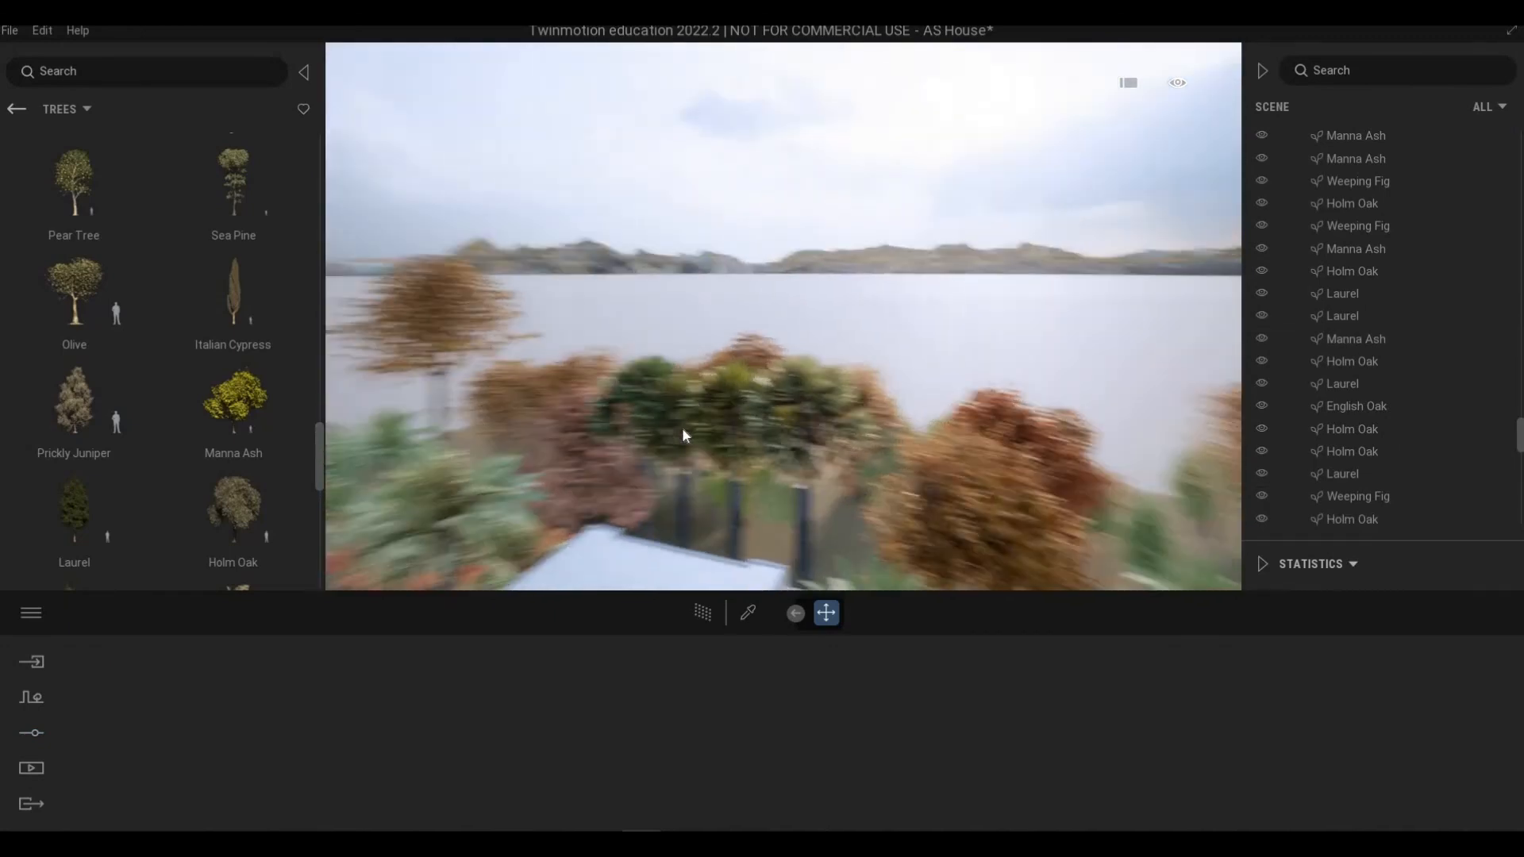
key("a")
left_click(698, 436)
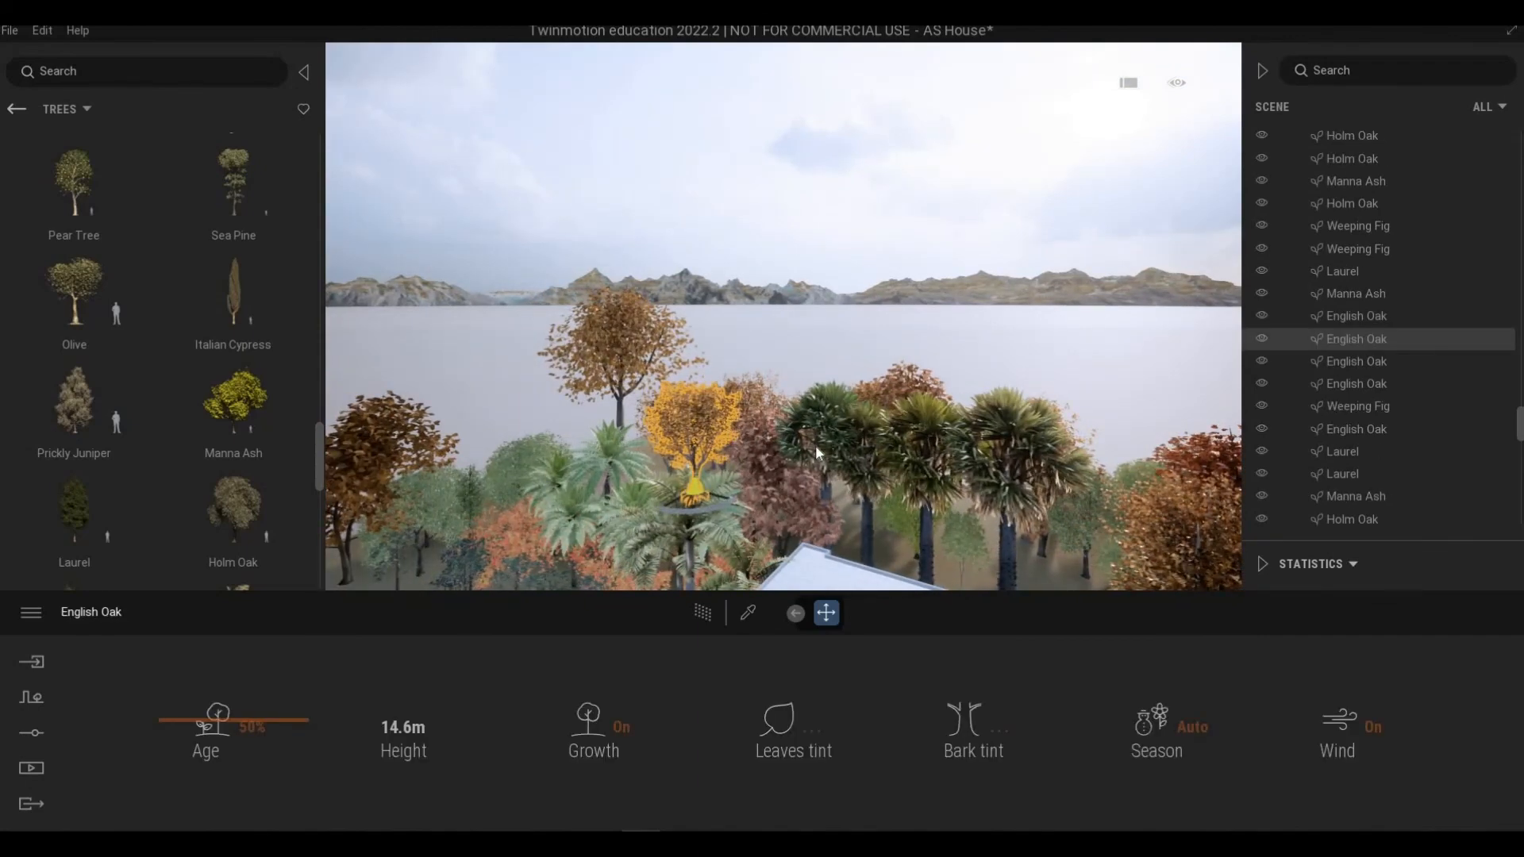
key("Delete")
left_click(713, 434)
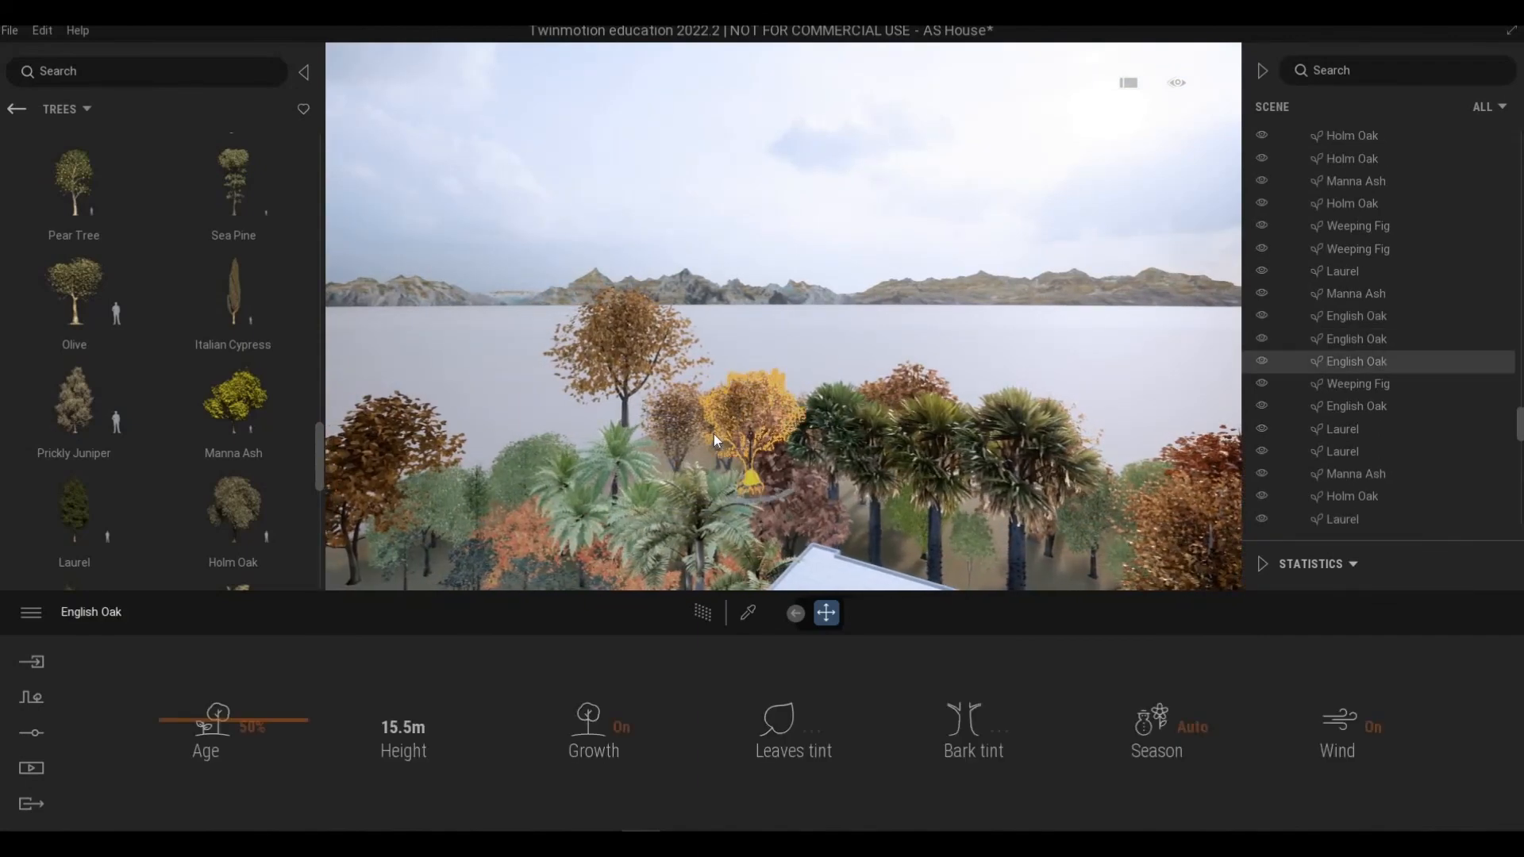
key("a")
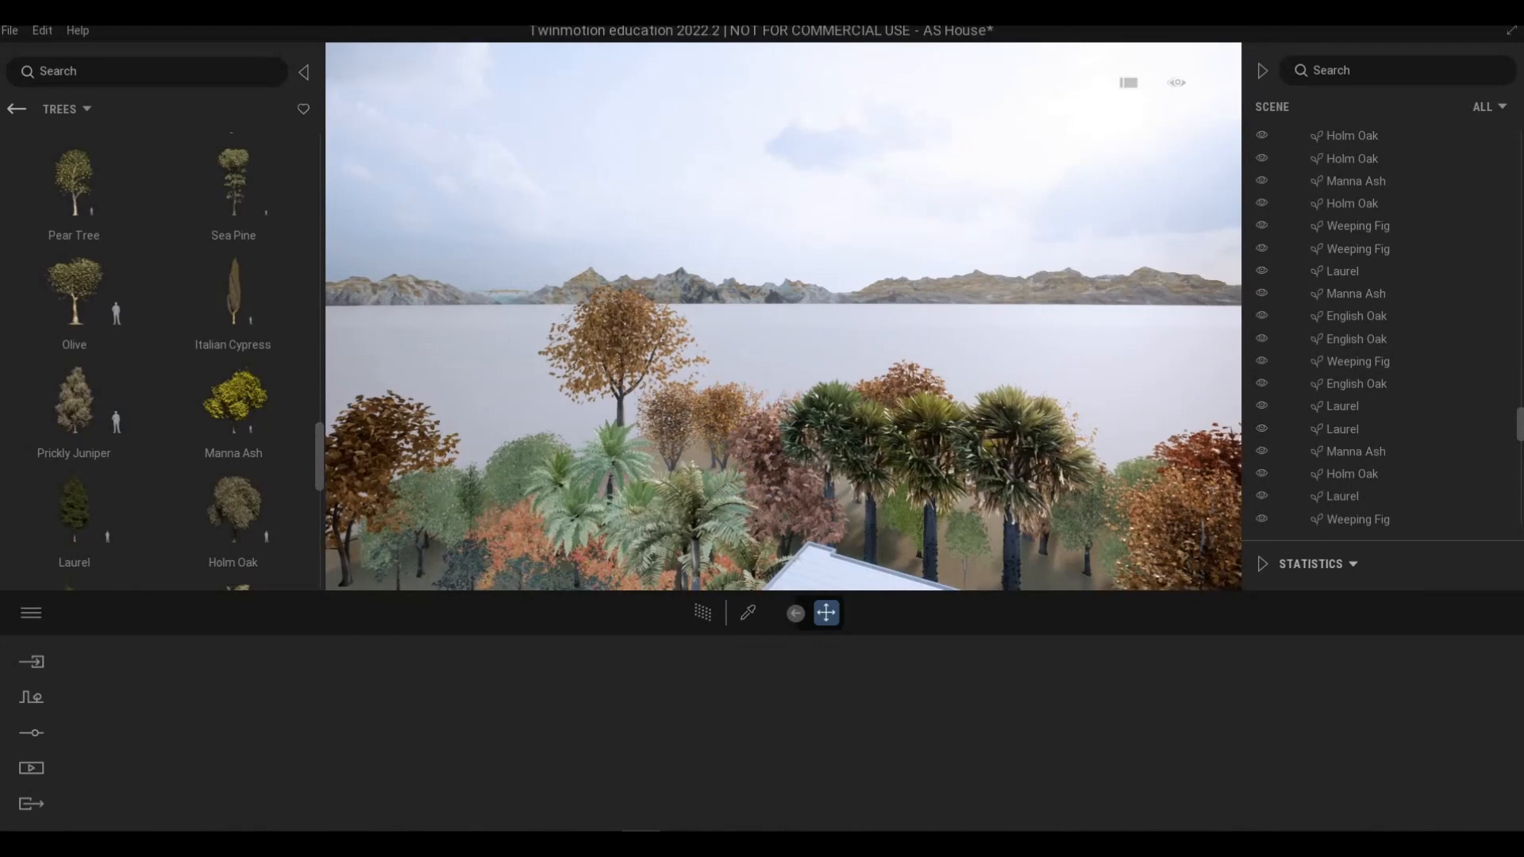
Step: Fly back around the front and side of the house to review the planting
right_click_drag(713, 434, 913, 294)
key("s")
key("w")
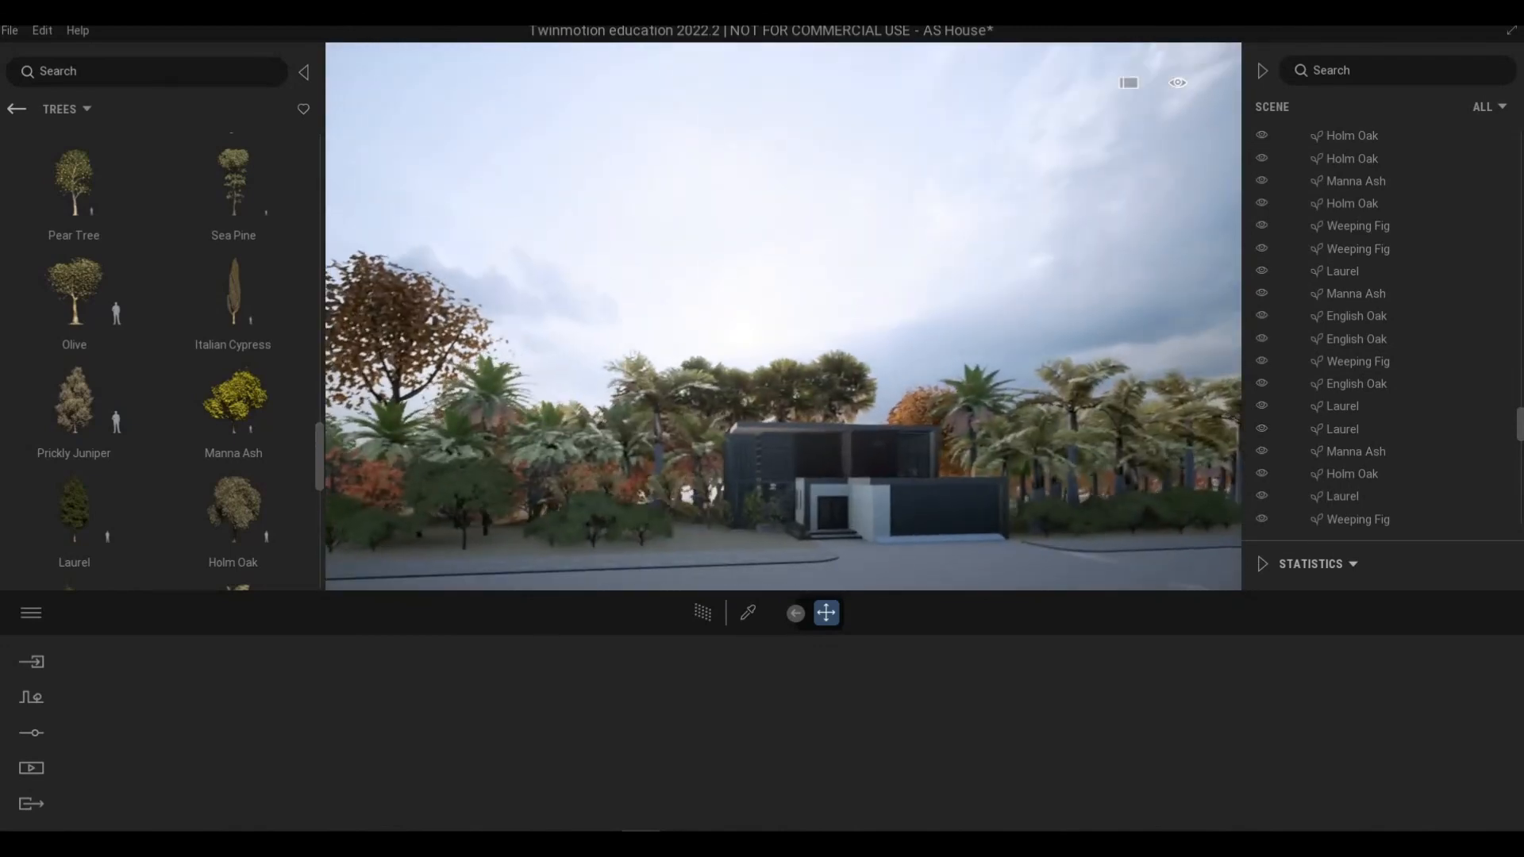
right_click_drag(818, 464, 993, 473)
key("w")
key("d")
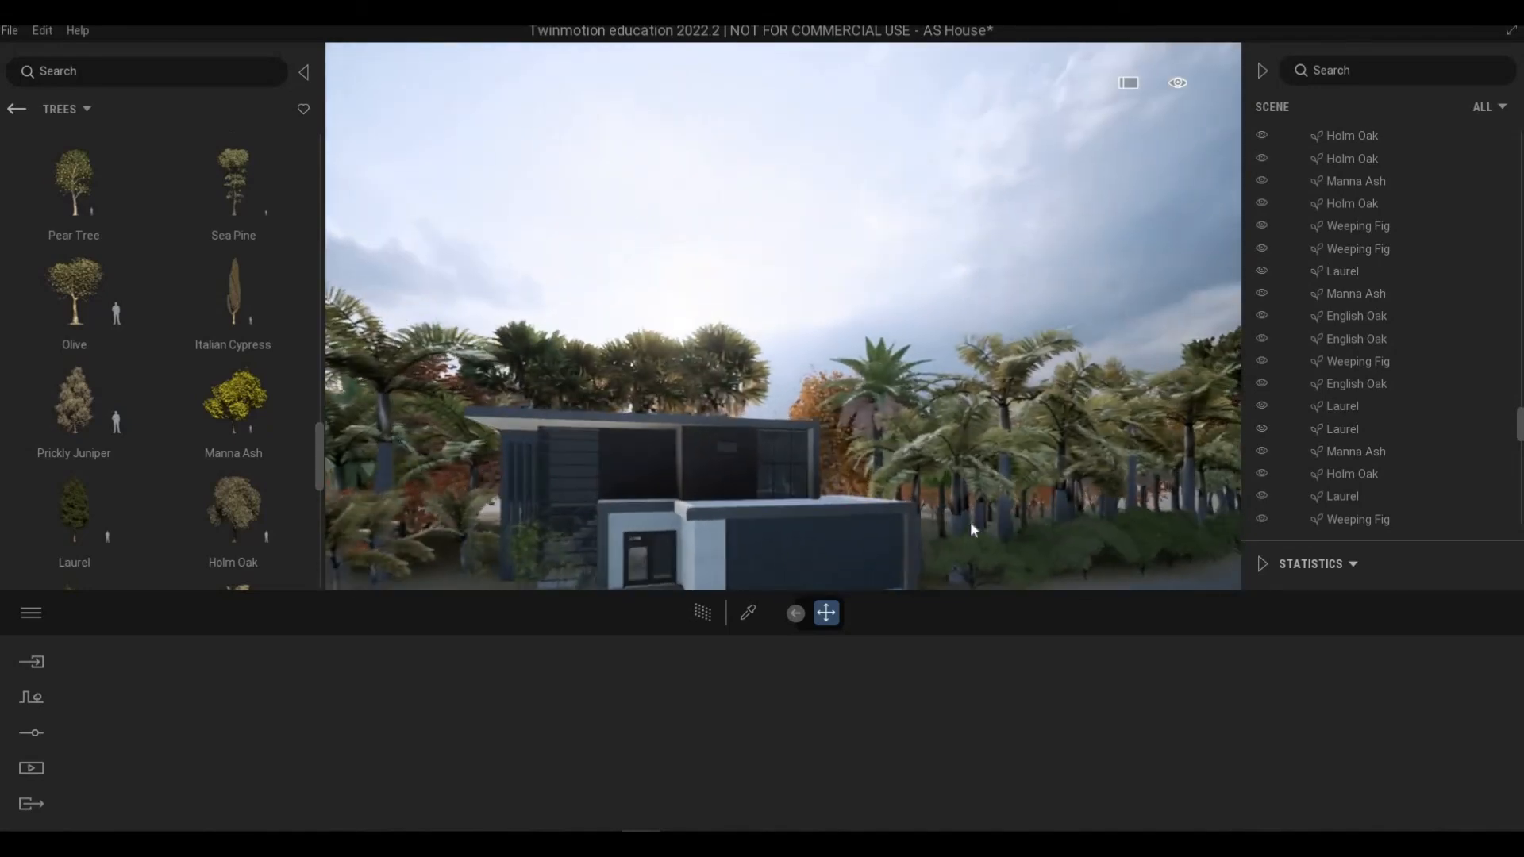
key("w")
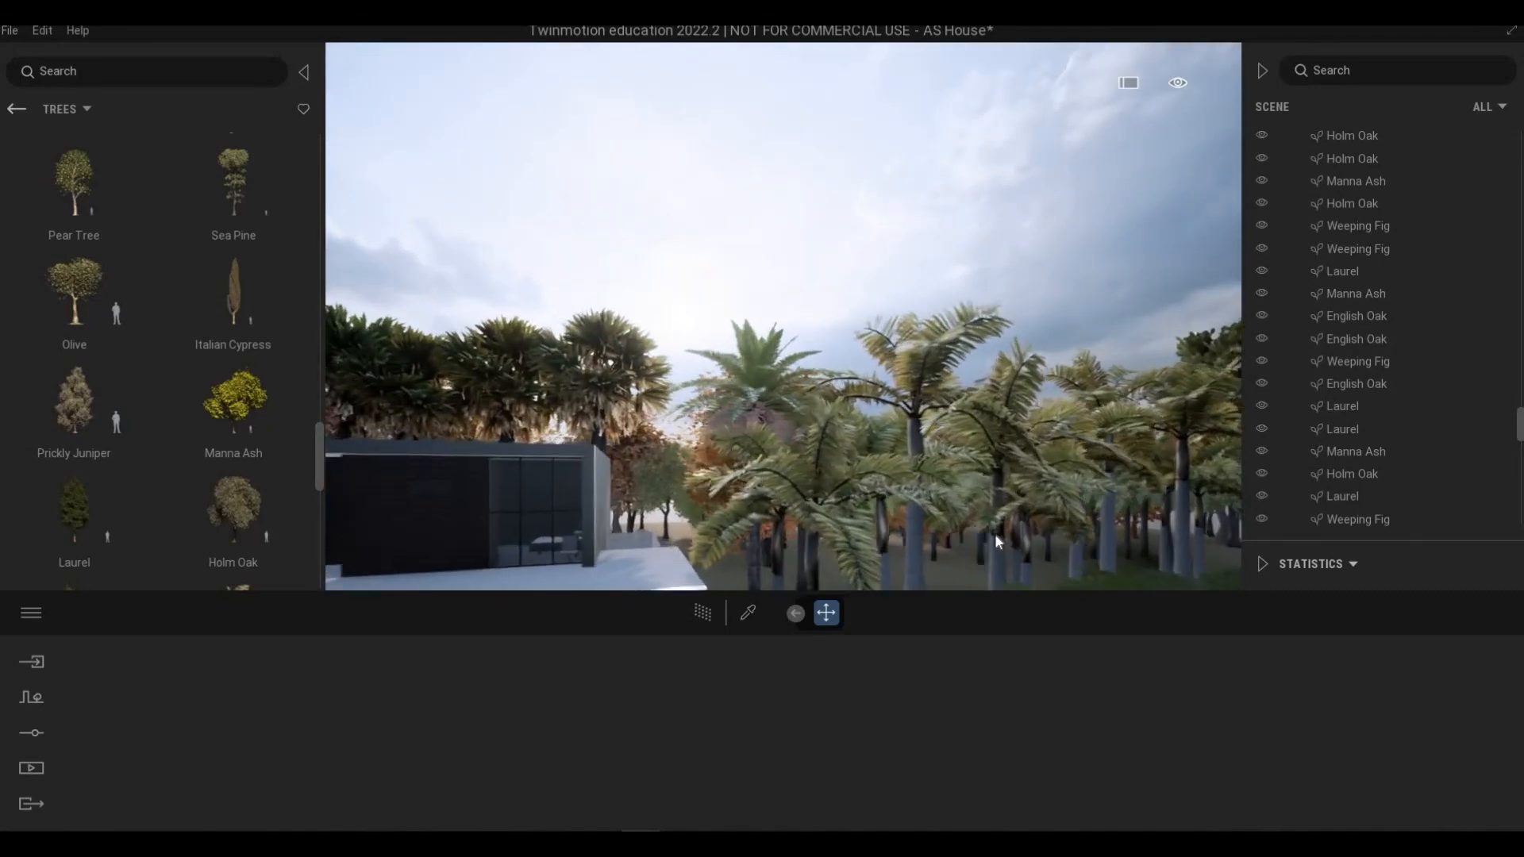
Step: Fly along the side garden to inspect the palms, briefly selecting a Canary Date Palm
key("q")
left_click(1000, 530)
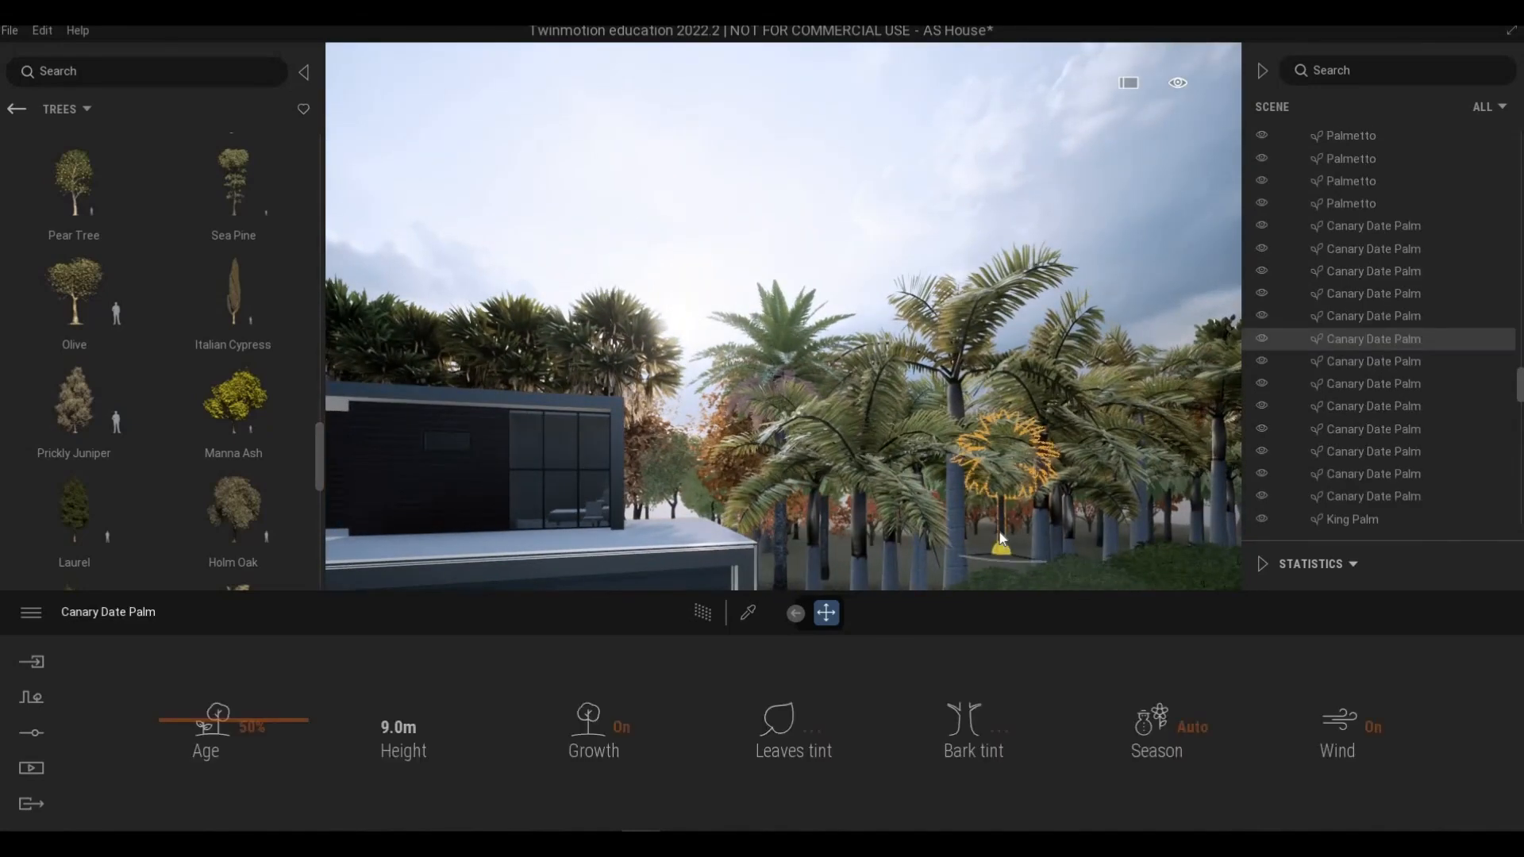
key("s")
key("d")
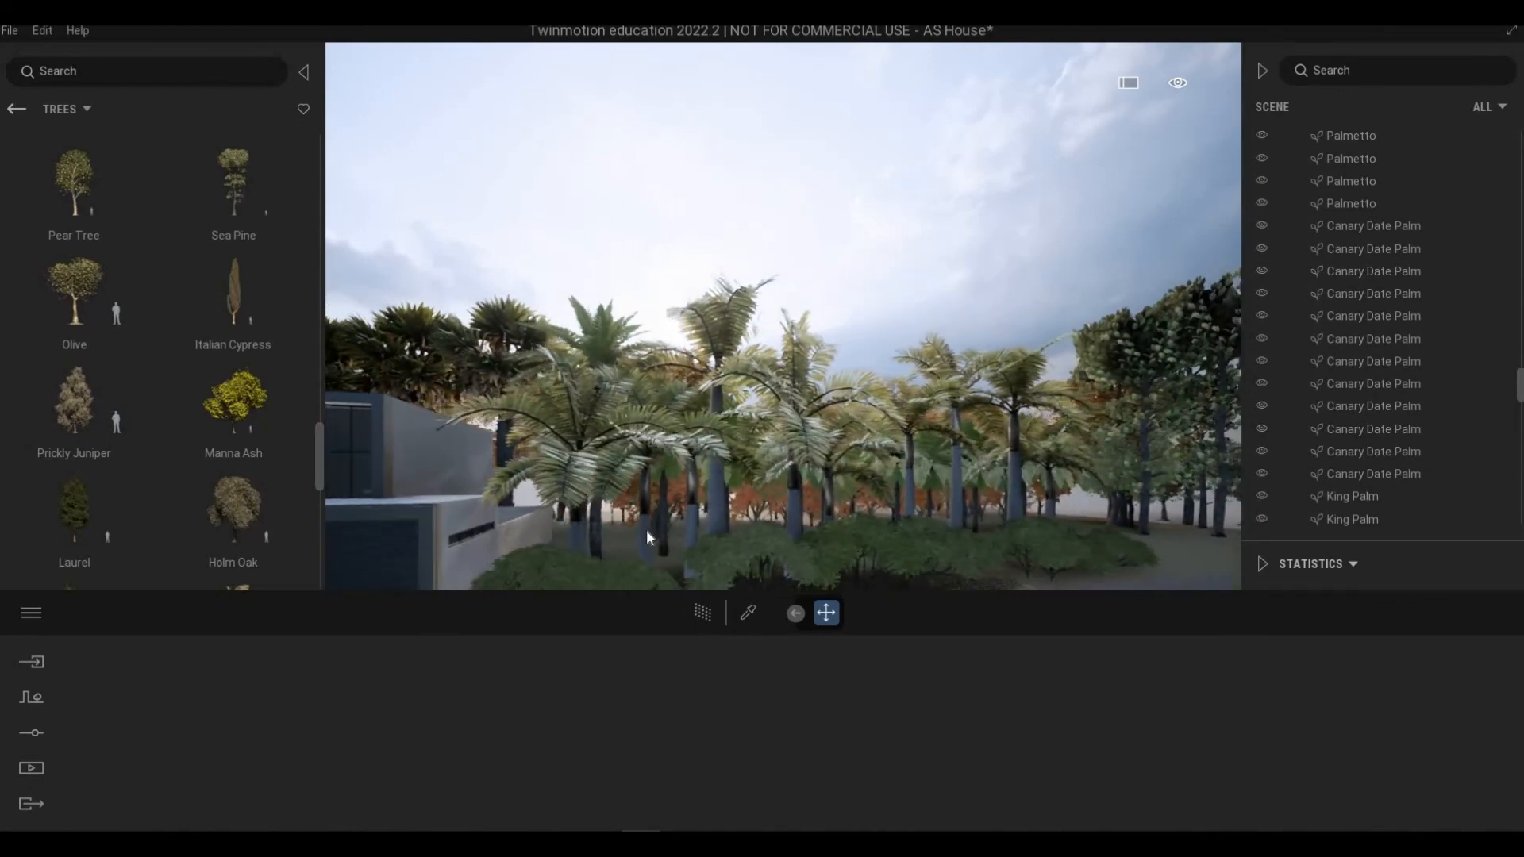
left_click(645, 530)
key("Escape")
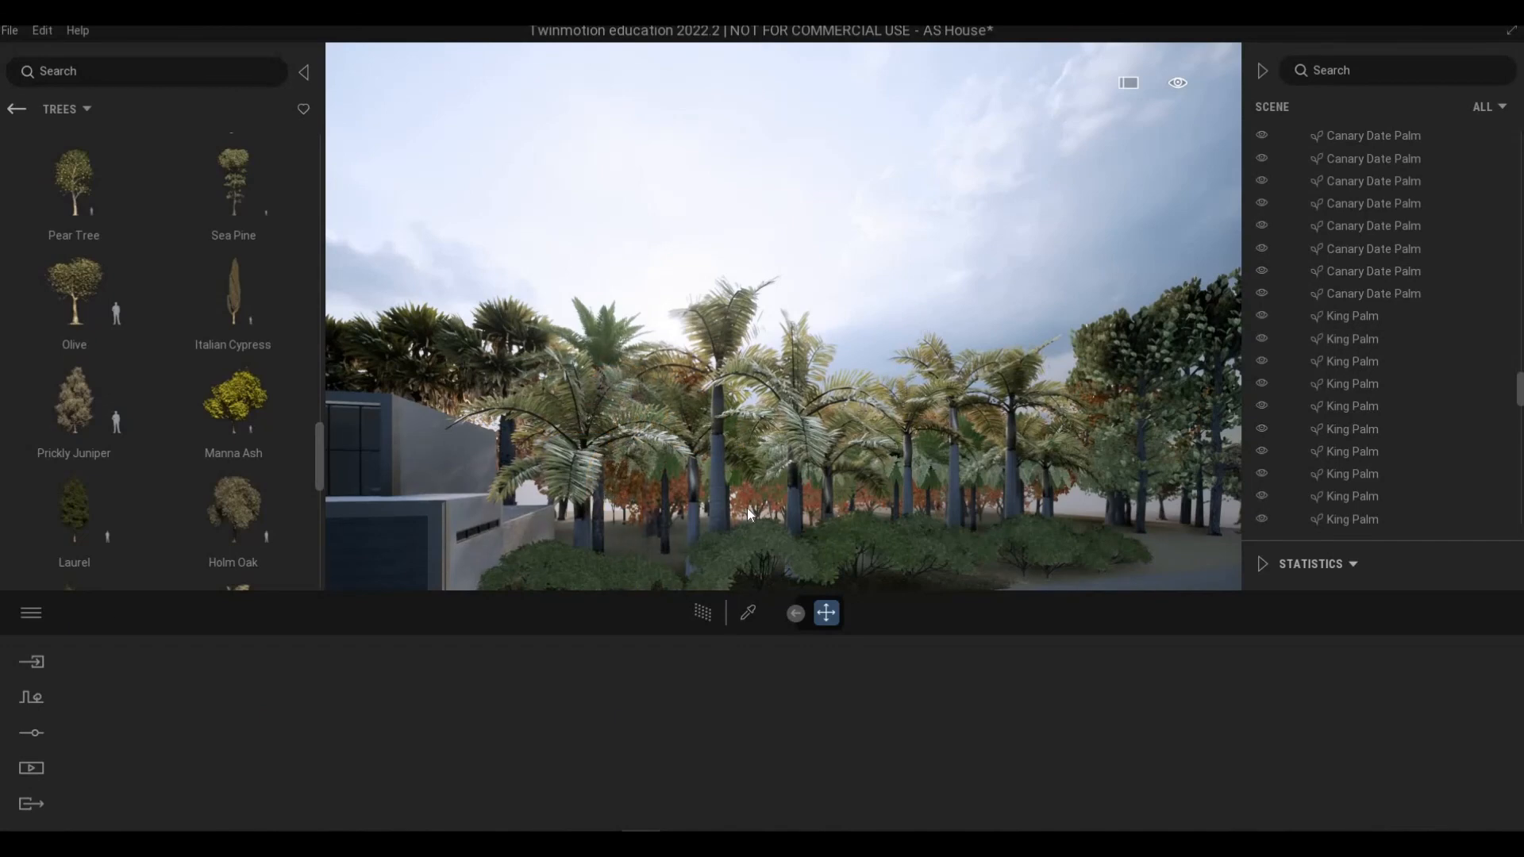
key("a")
key("a")
key("s")
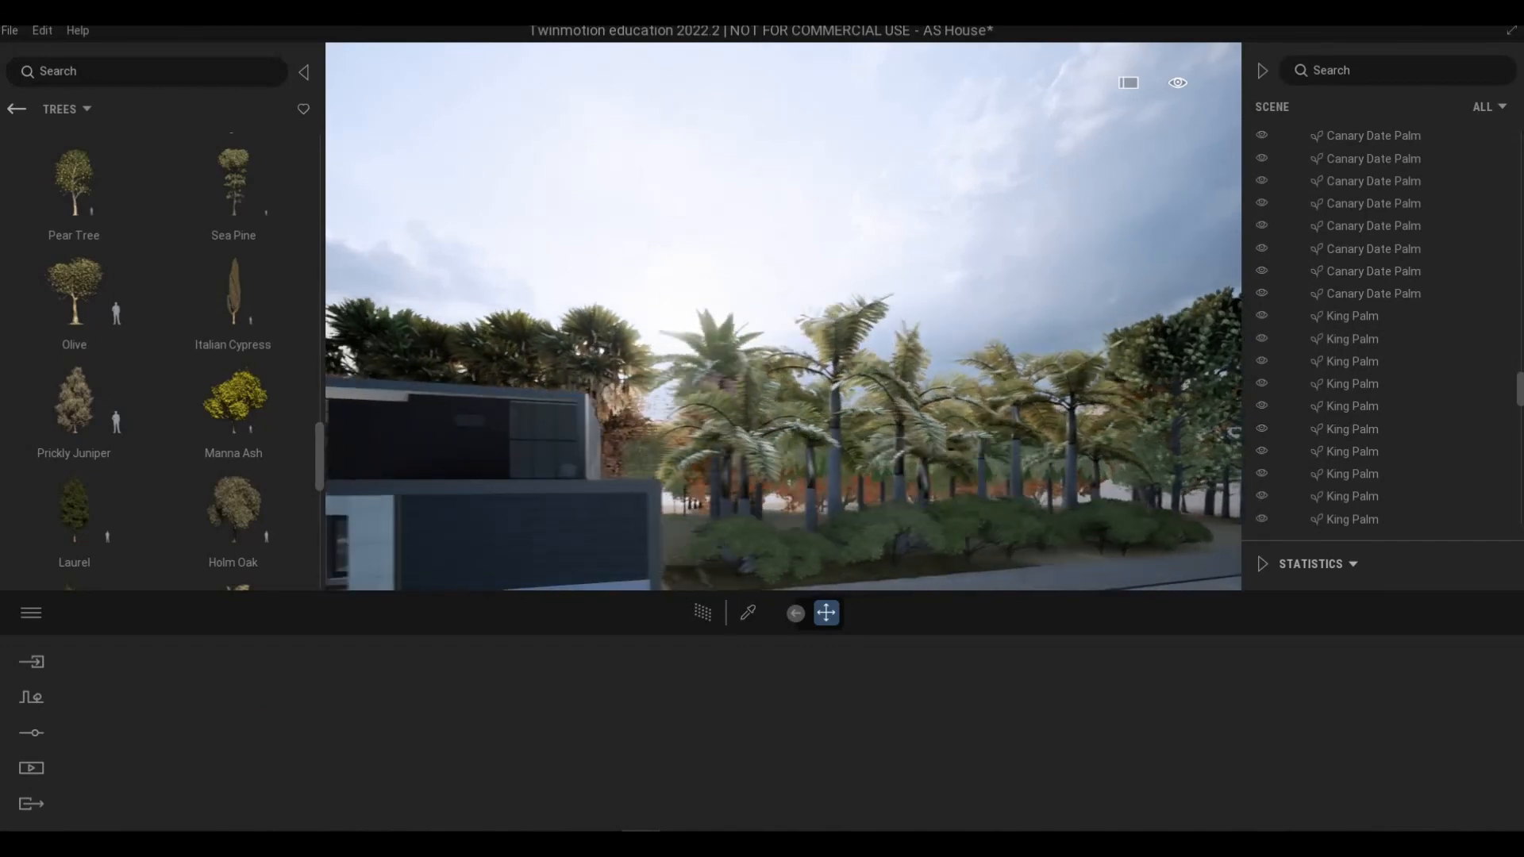
right_click_drag(784, 318, 588, 318)
key("w")
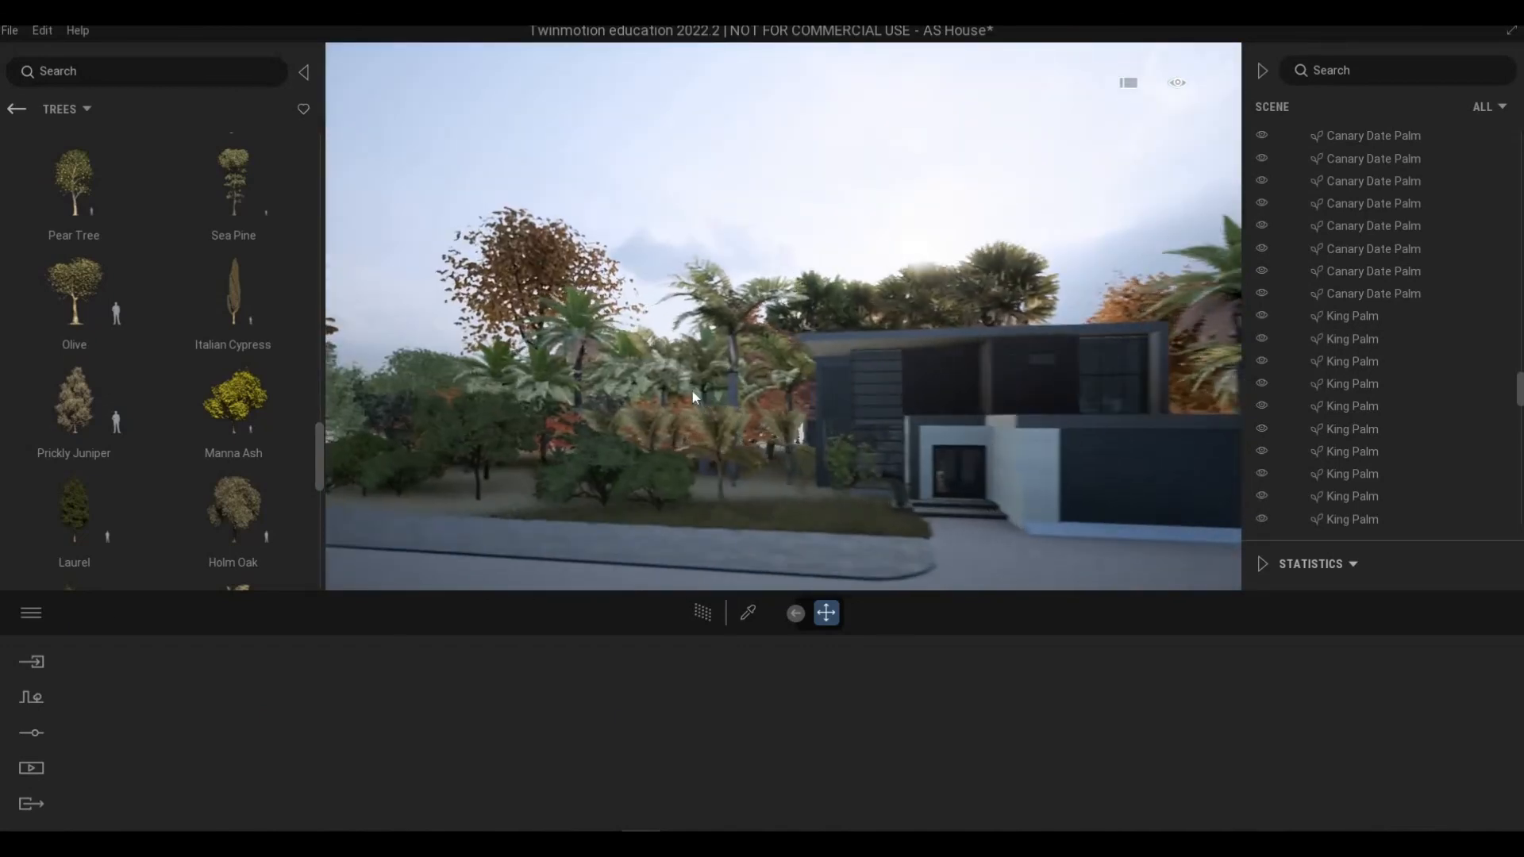
Step: Delete a Jaggery Palm in the front garden to the left of the house
left_click(687, 406)
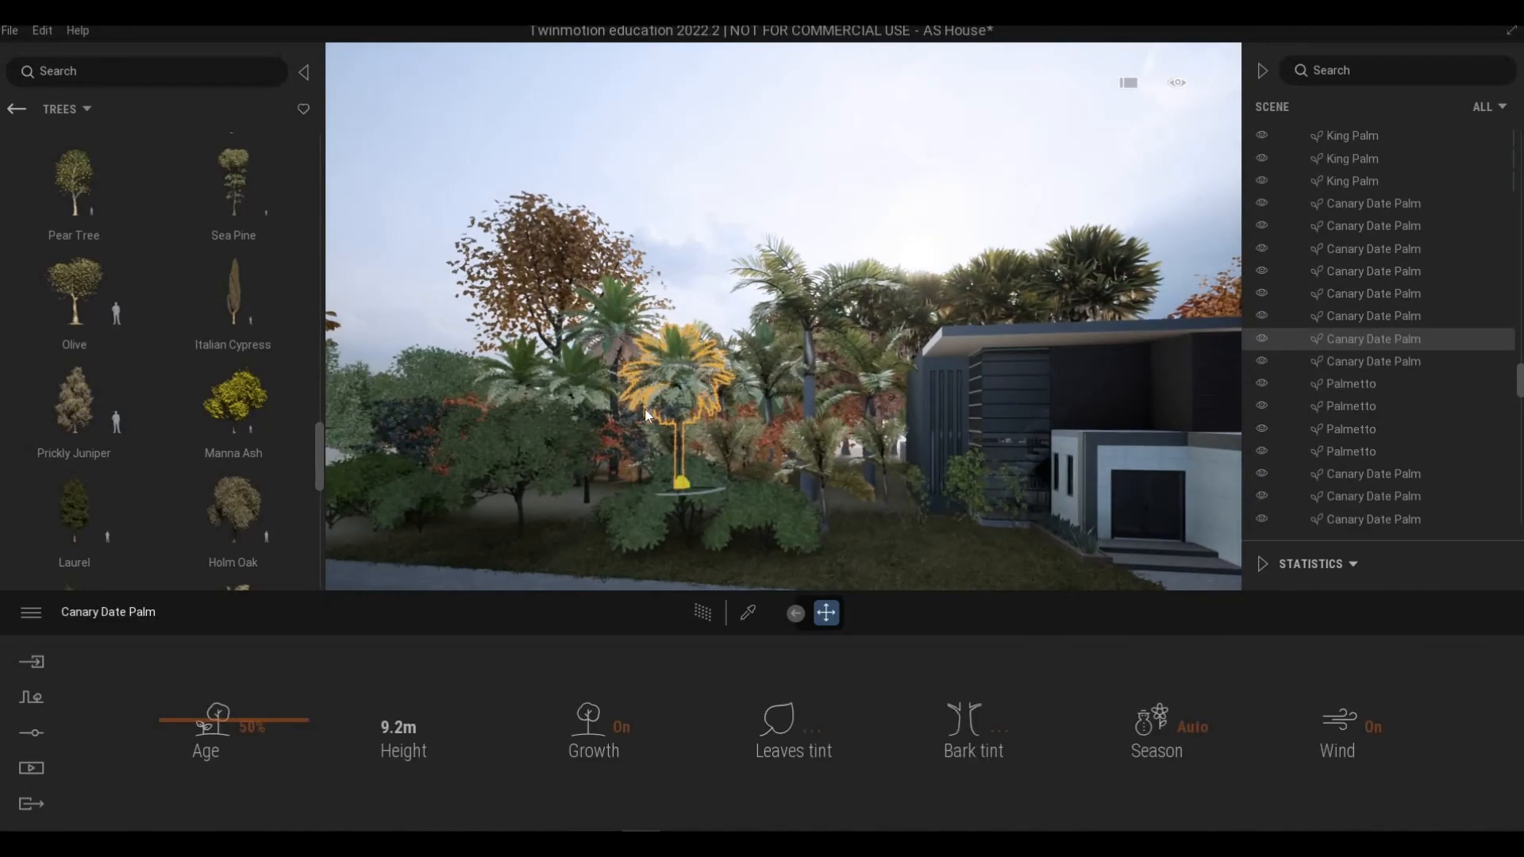
left_click(582, 401)
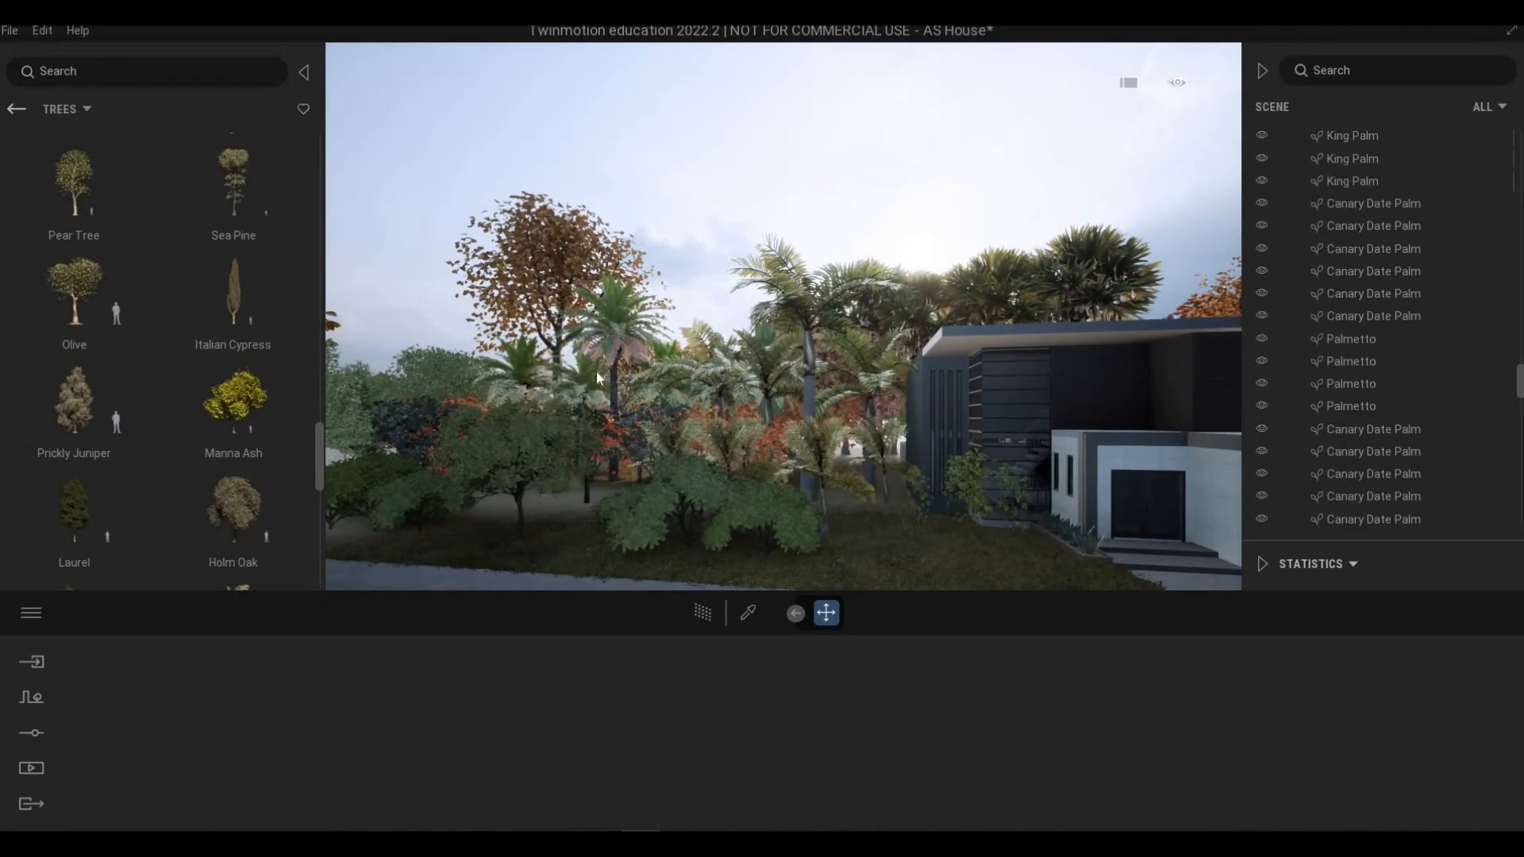
left_click(617, 442)
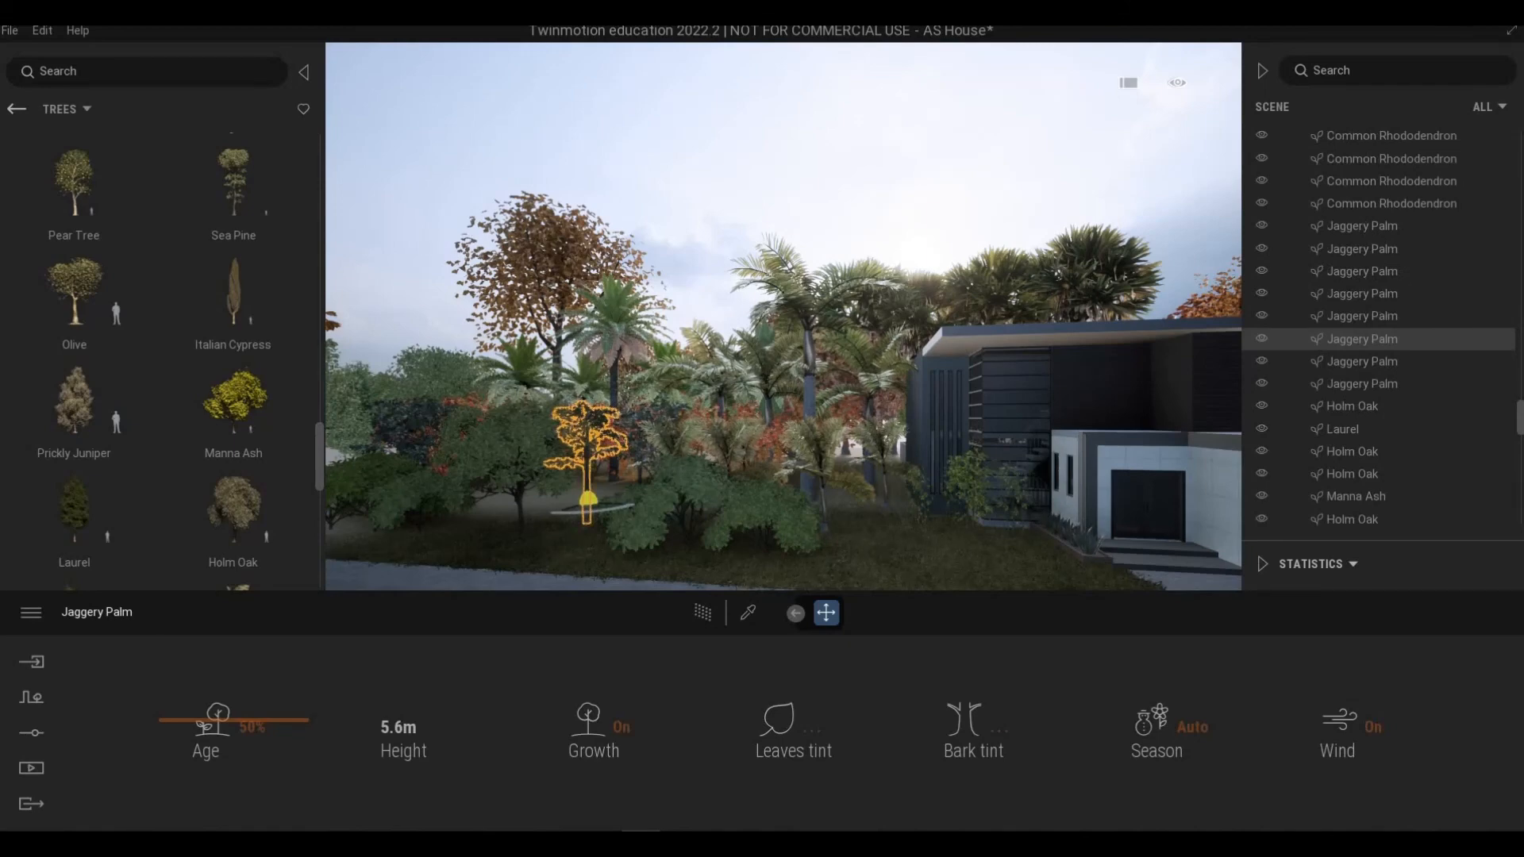
key("Delete")
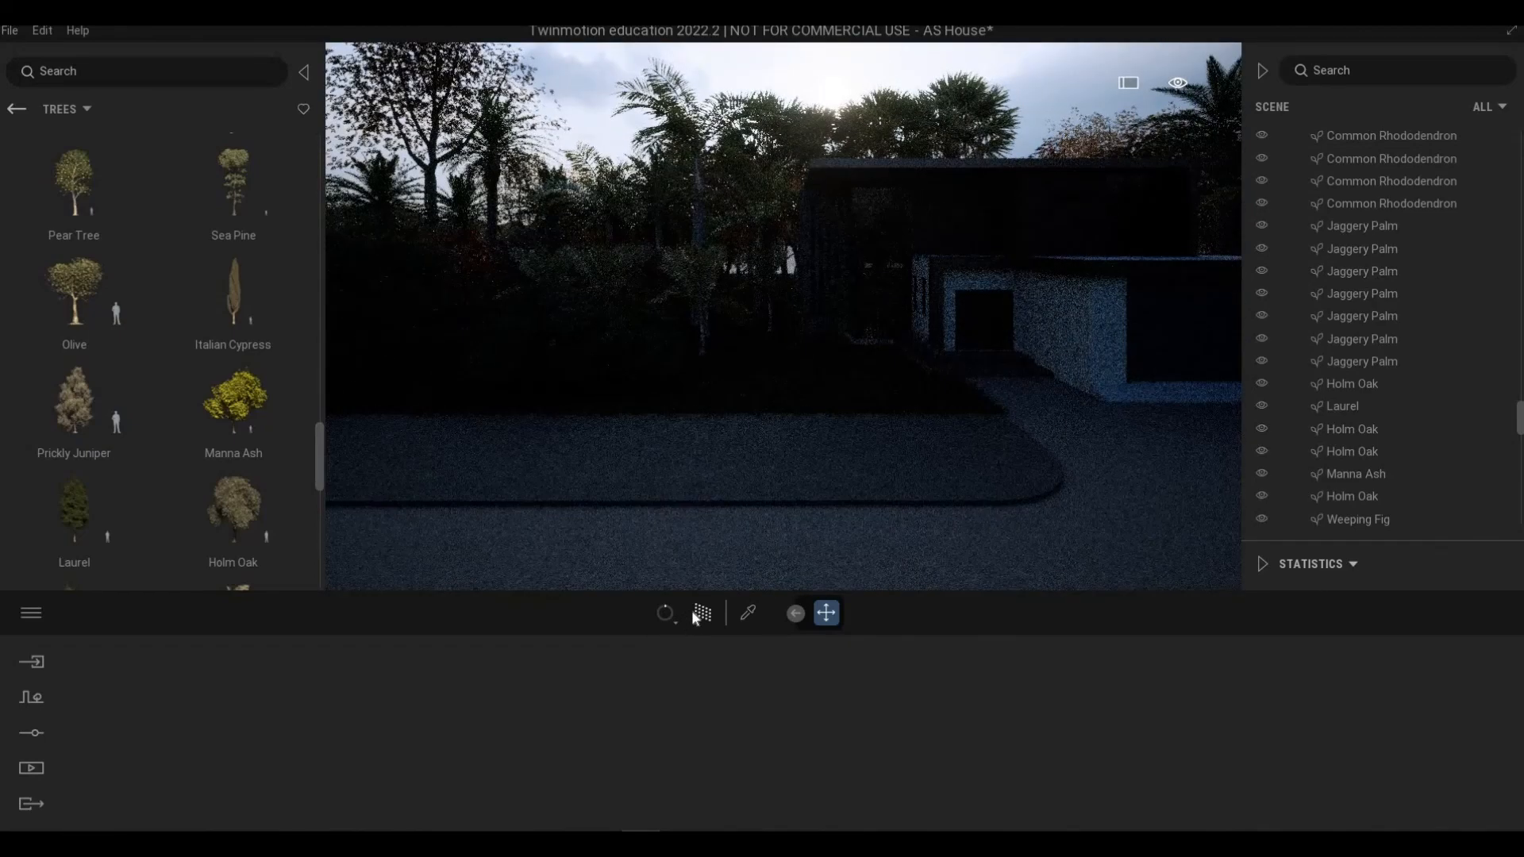
left_click(705, 611)
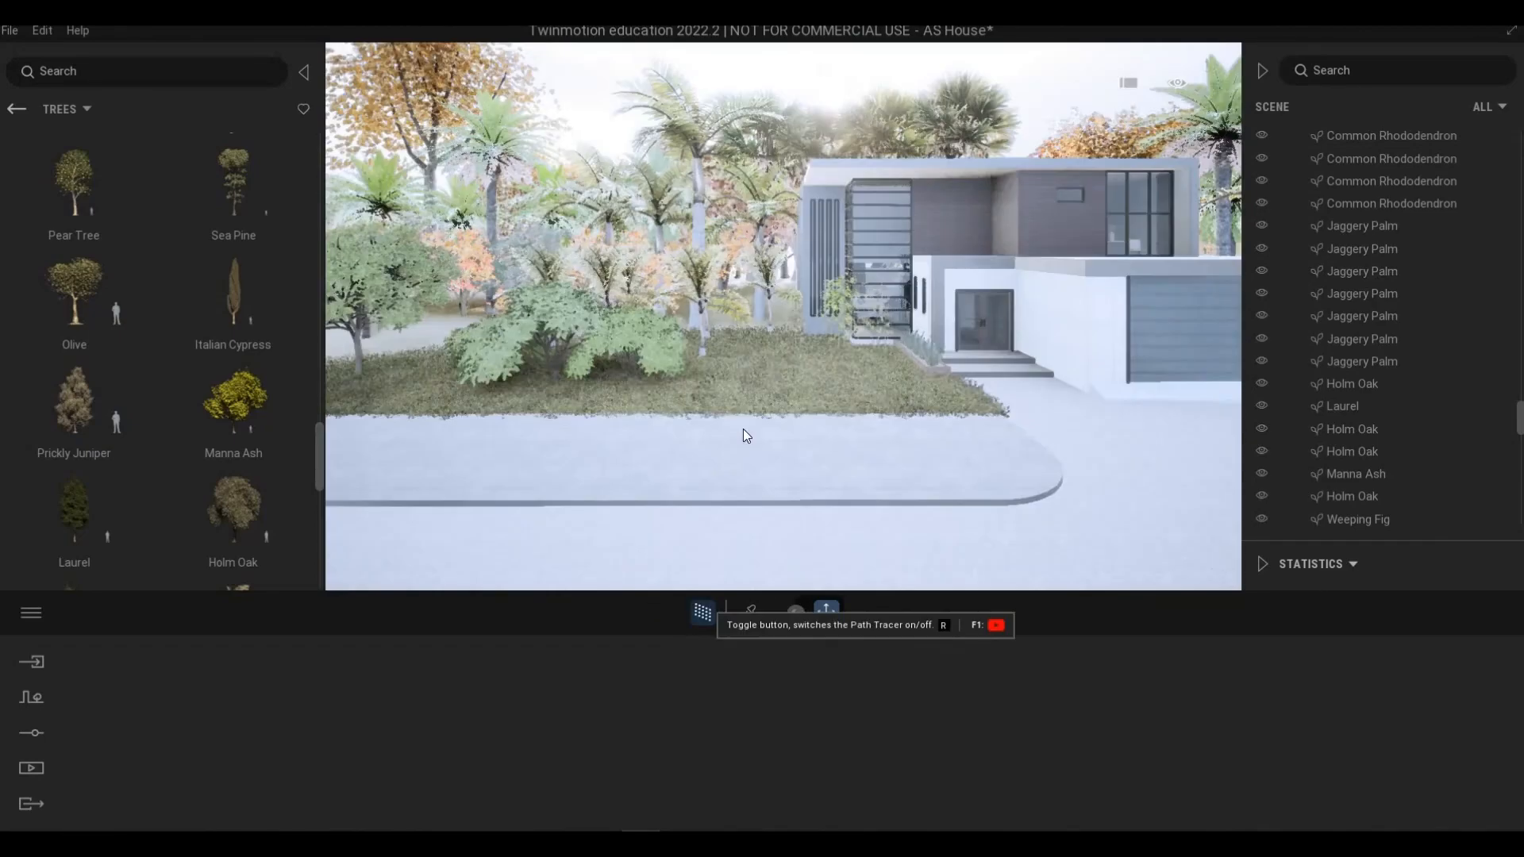
Step: Frame a front view of the house and save the project
key("s")
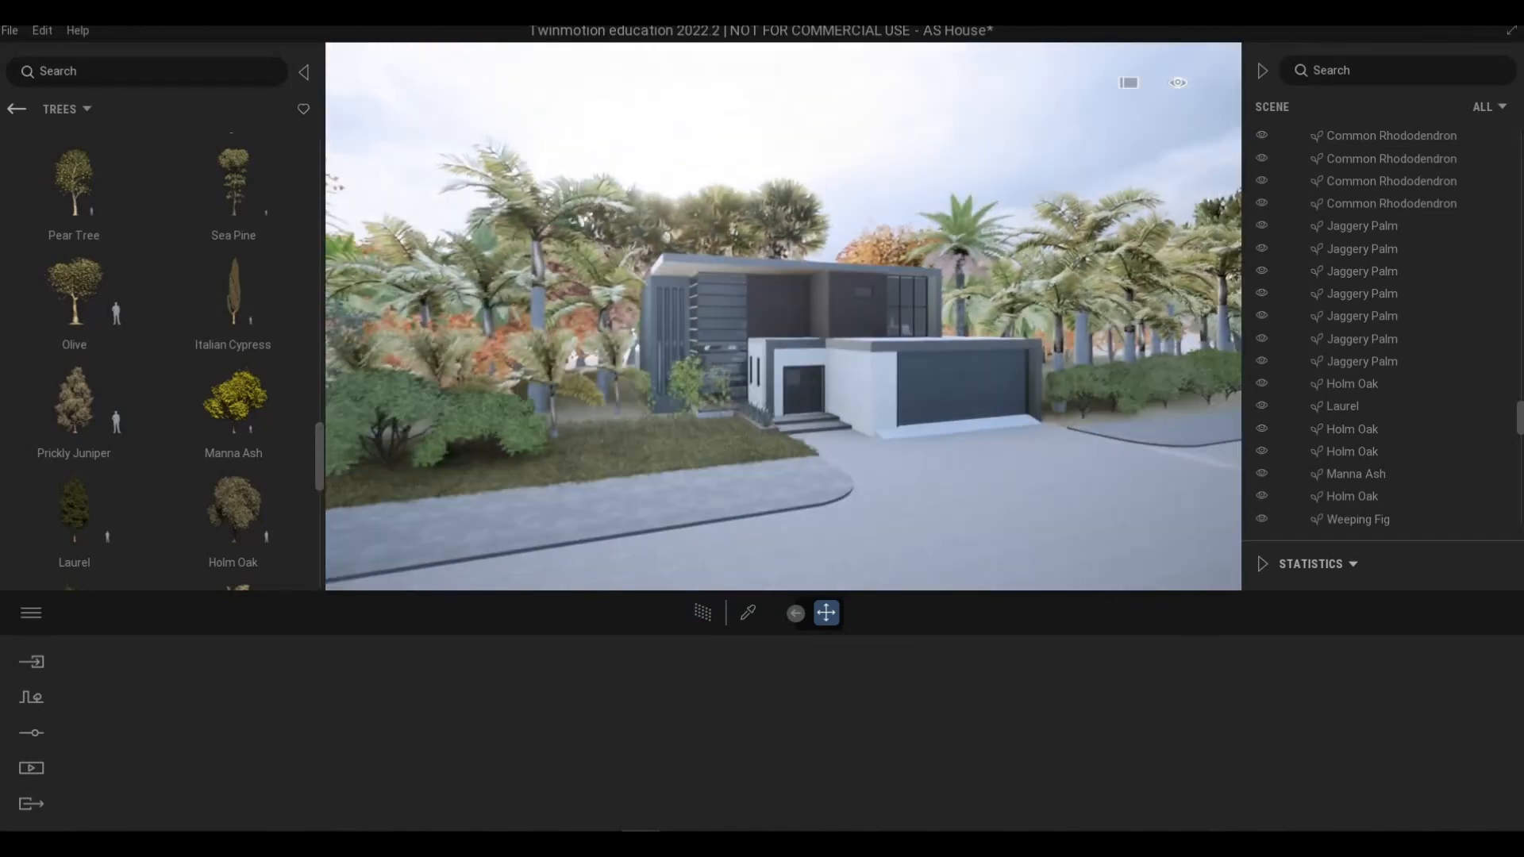
key("w")
right_click_drag(651, 453, 623, 436)
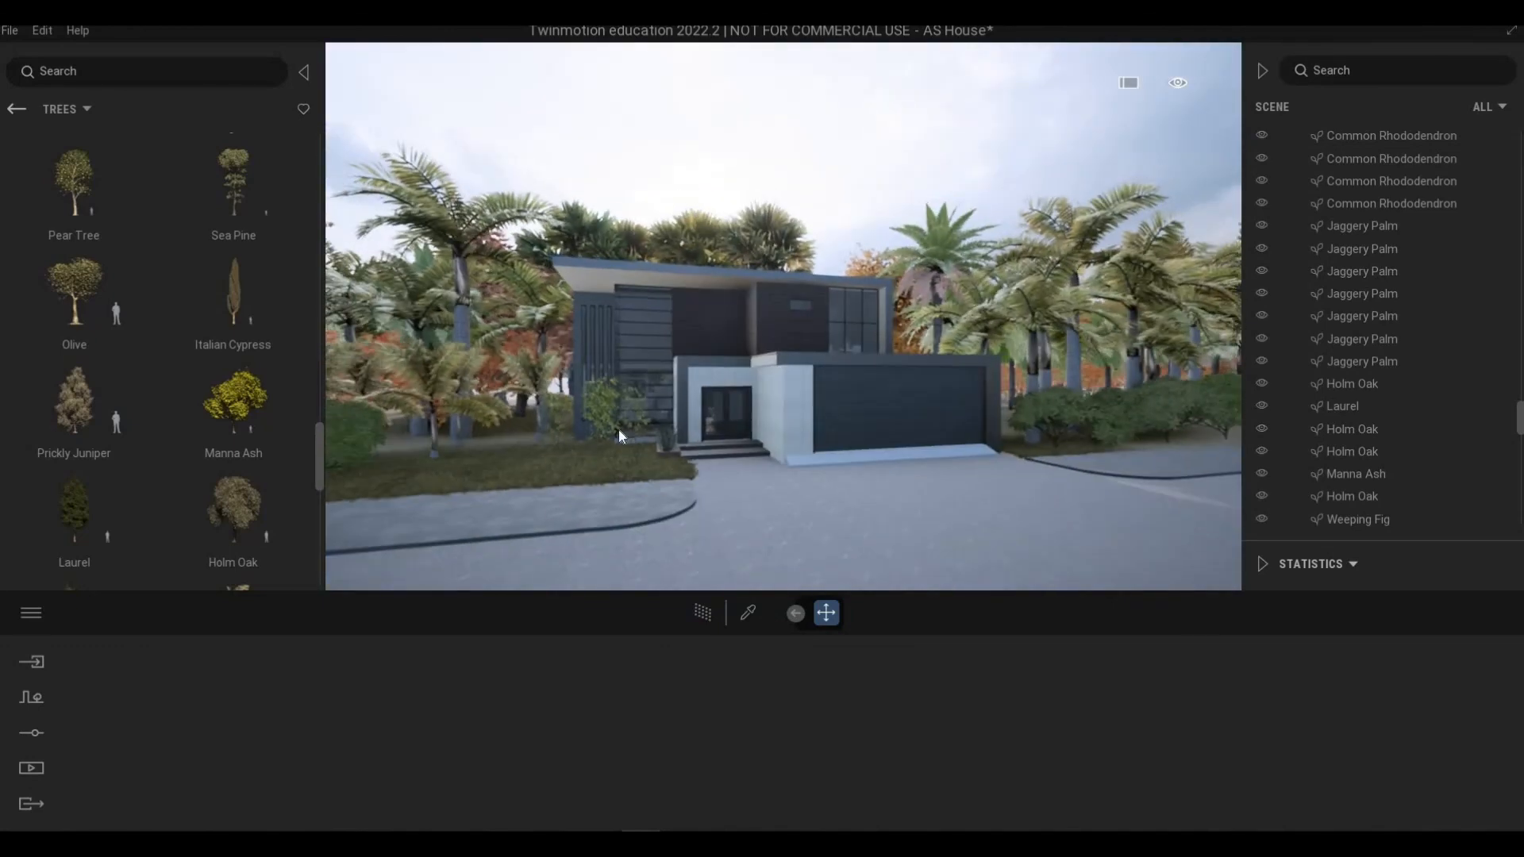
key("q")
left_click(9, 30)
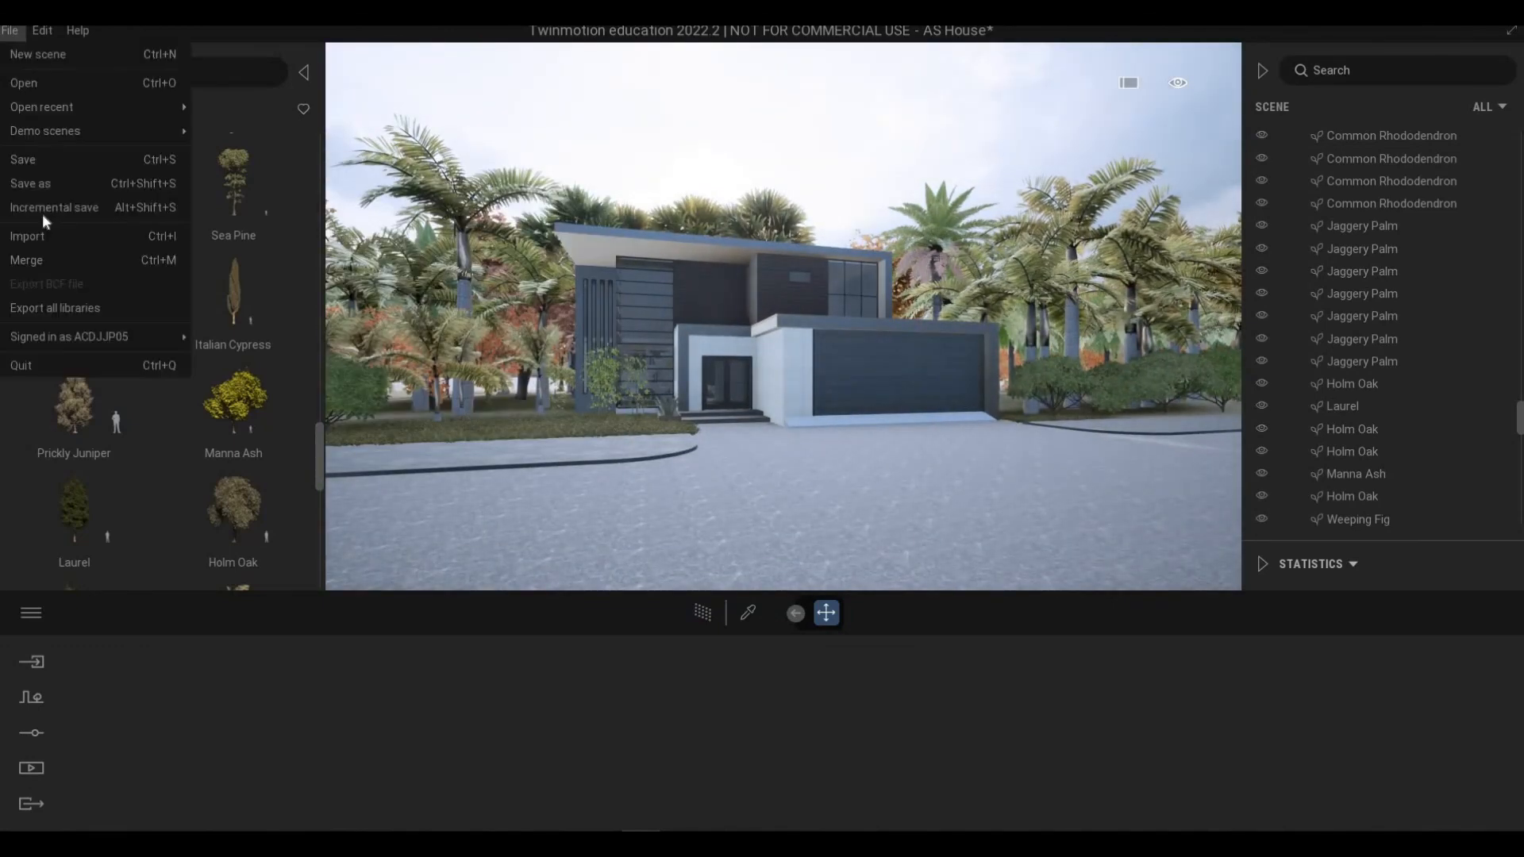
left_click(26, 159)
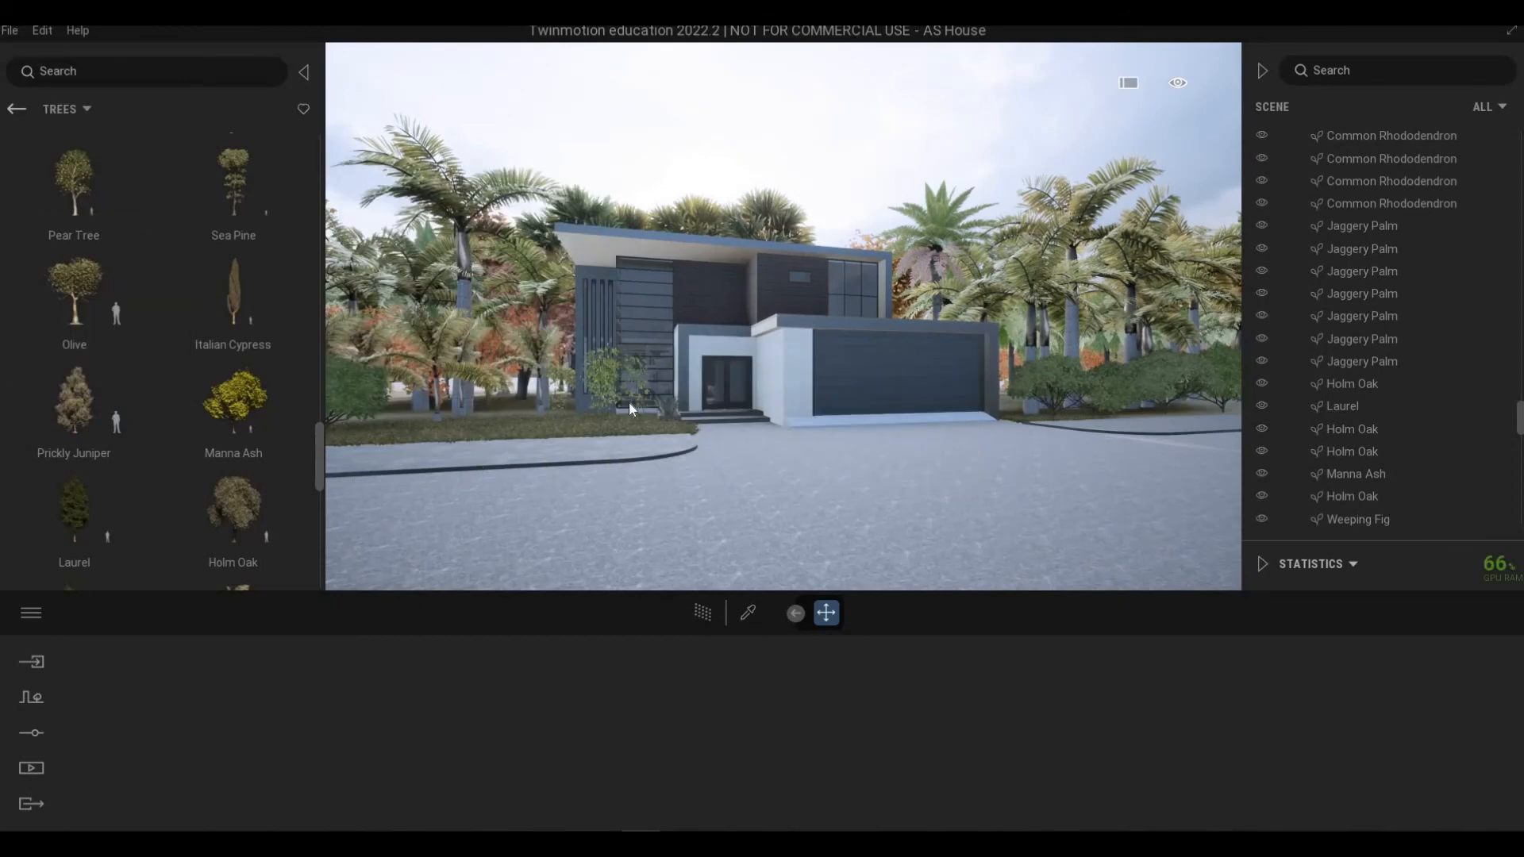
scroll(629, 409, "up", 5)
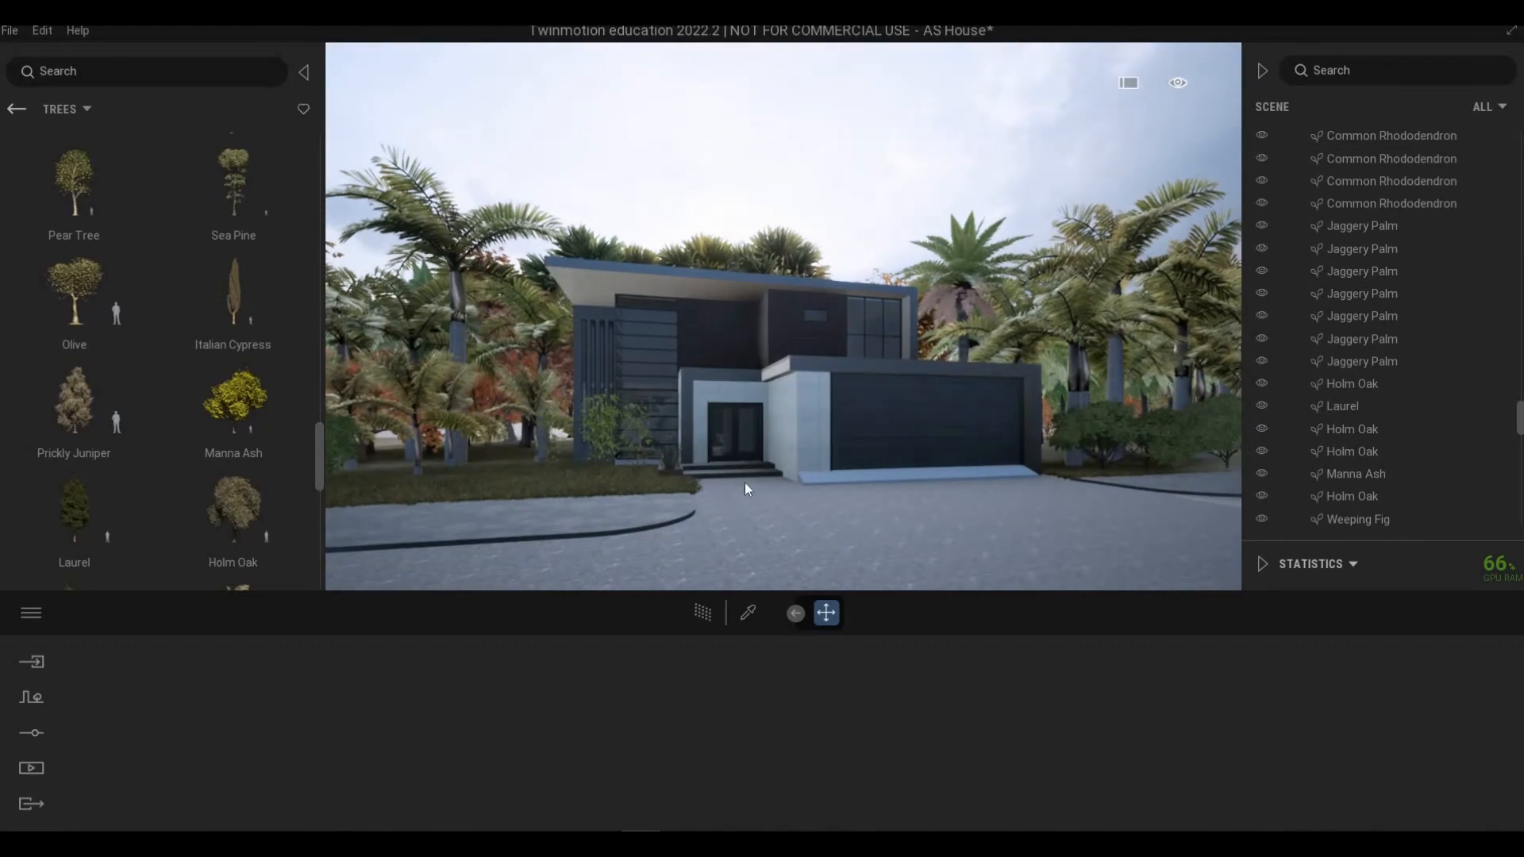
scroll(746, 482, "up", 4)
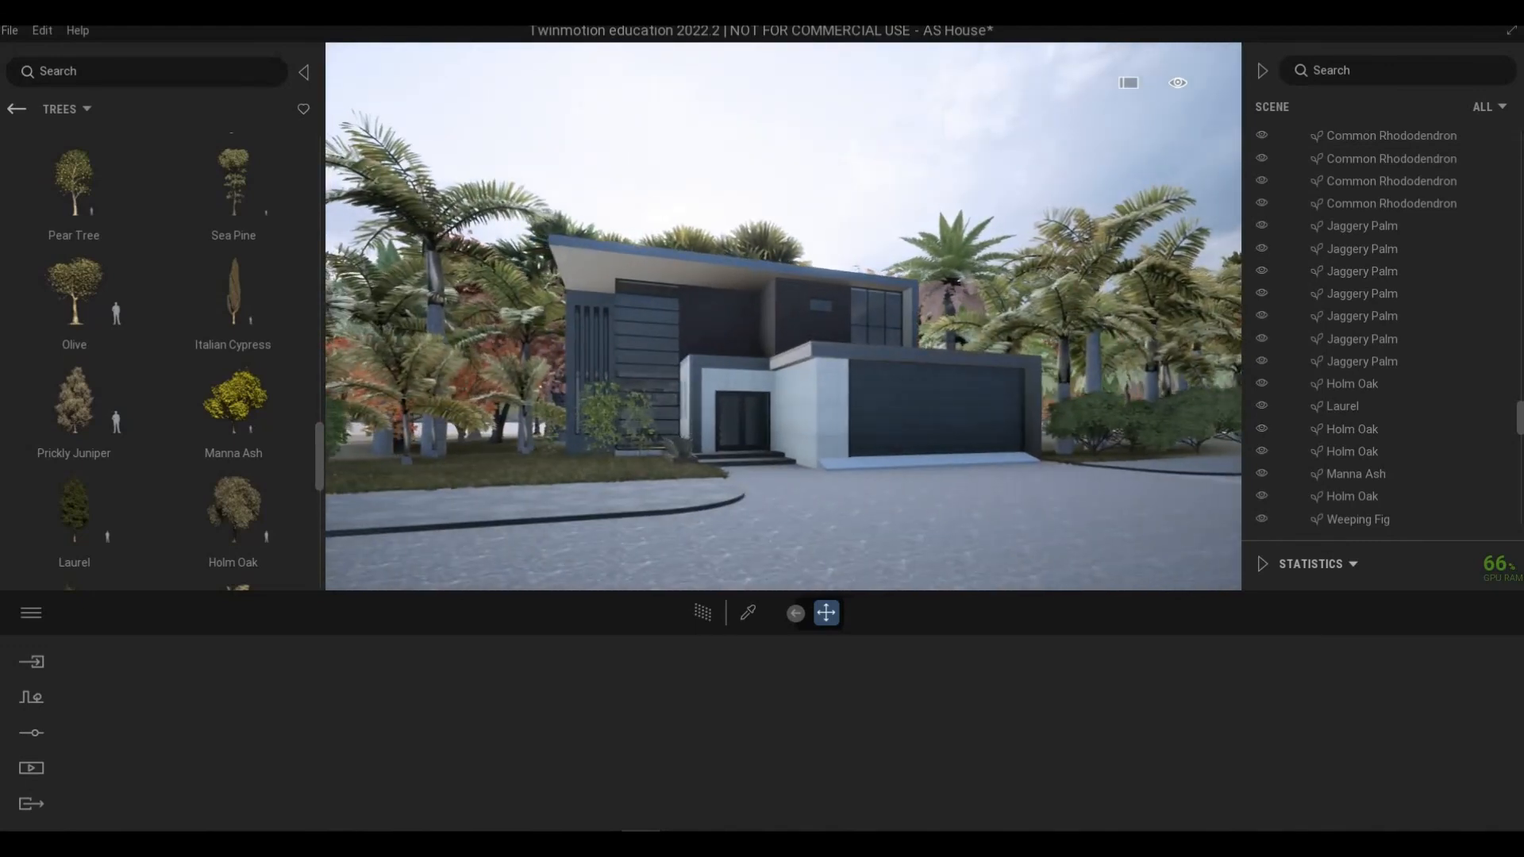
scroll(745, 481, "up", 3)
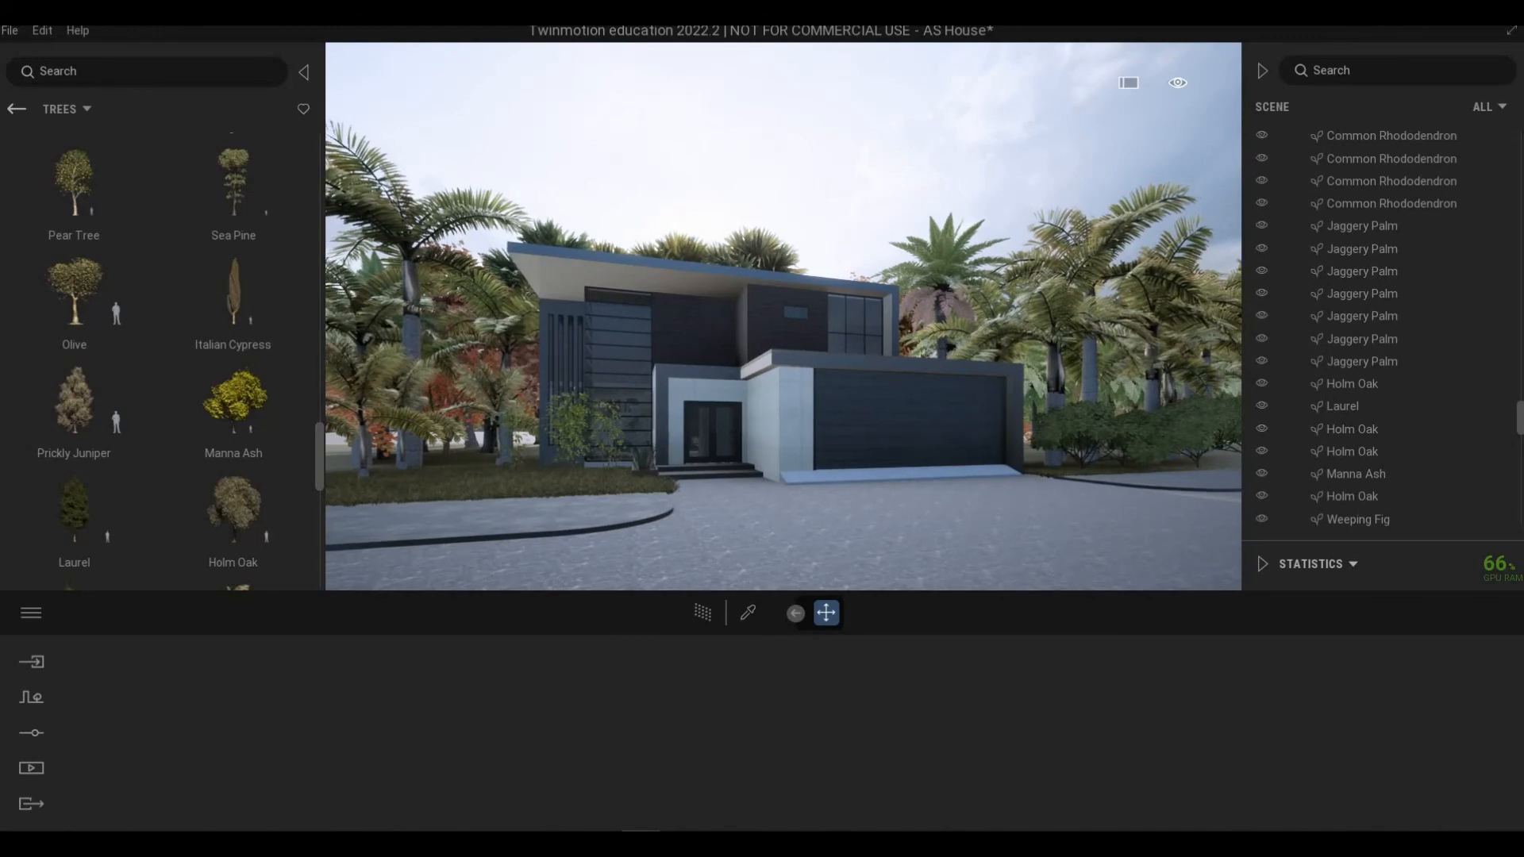
scroll(778, 513, "up", 2)
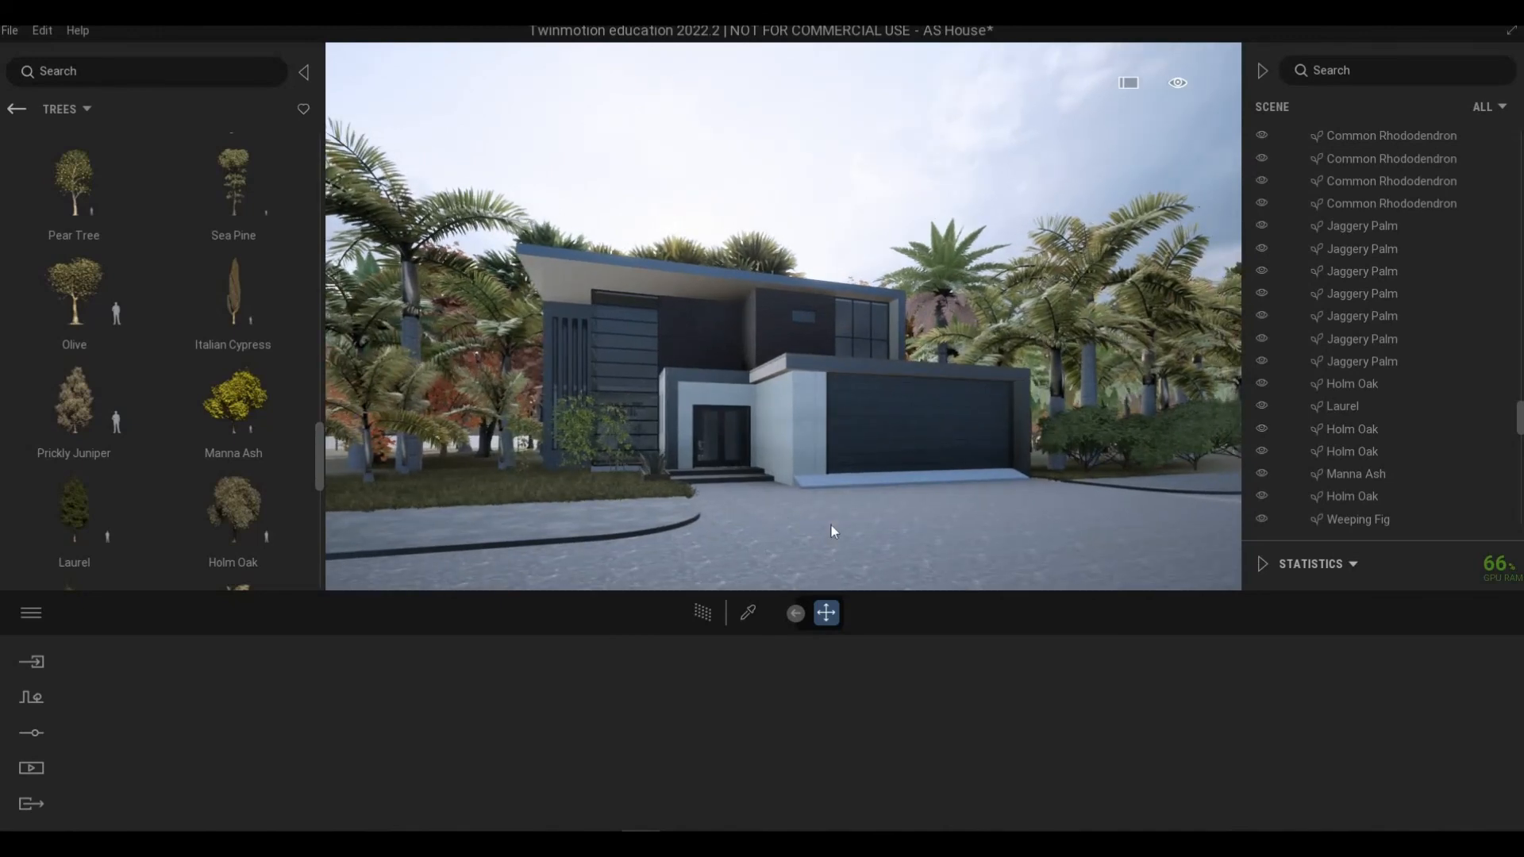